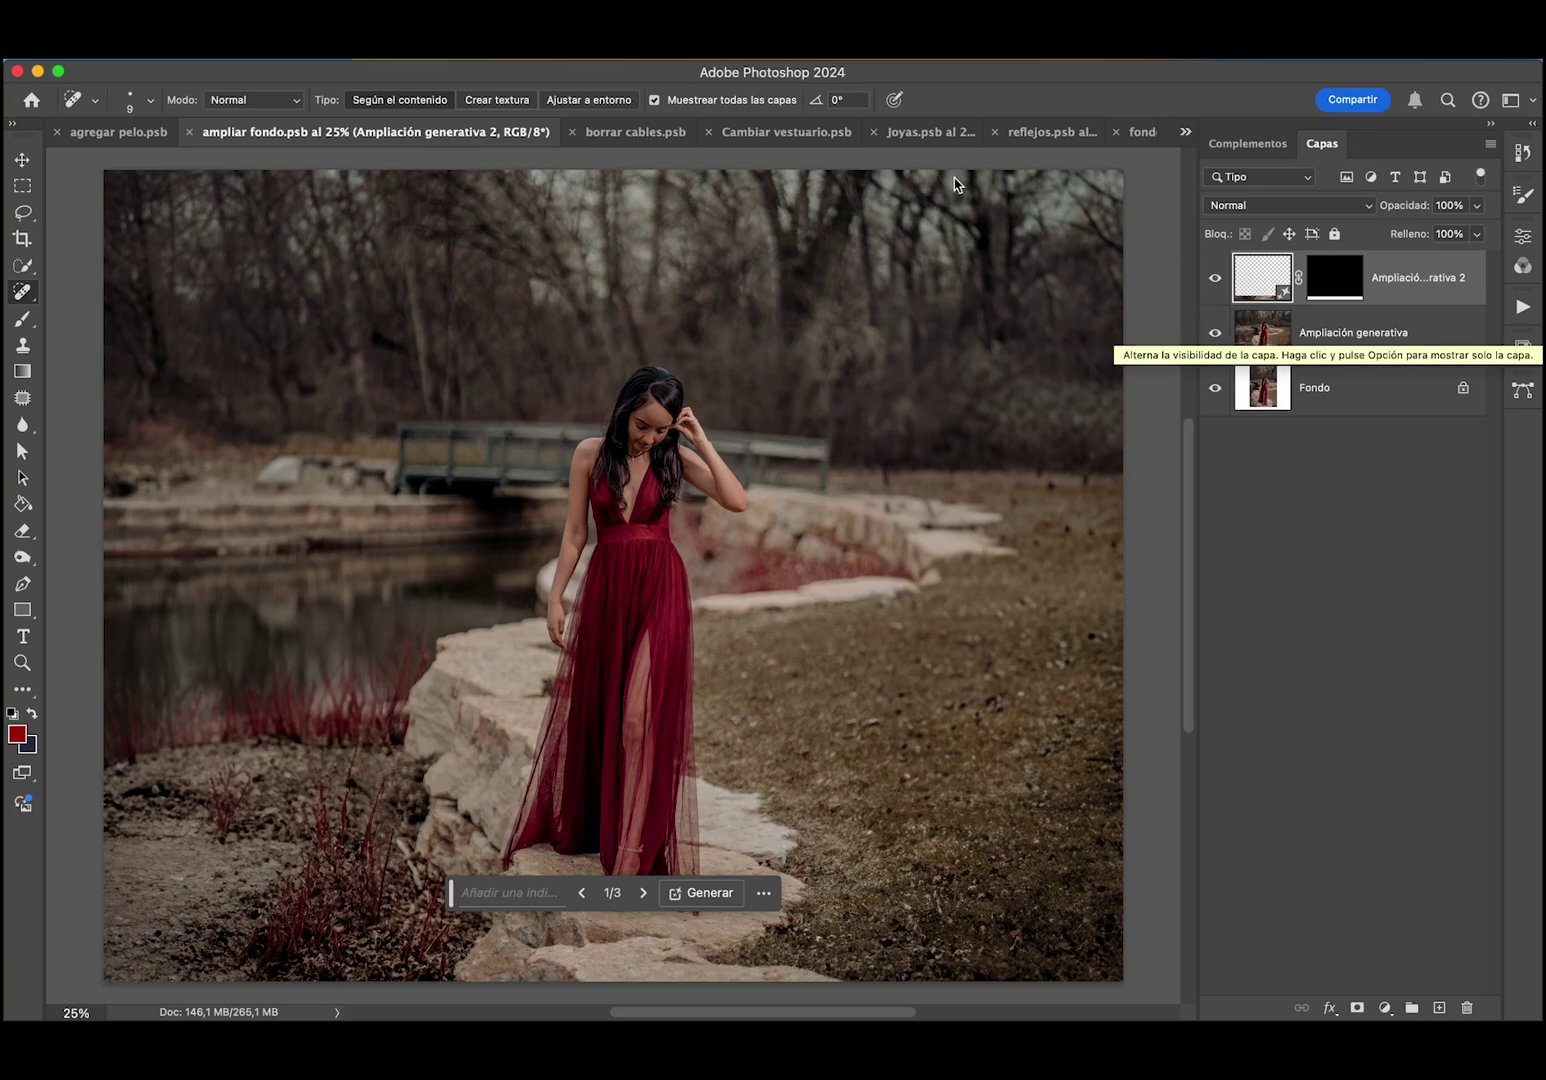
- Step through the open documents to fondo estudio.psb and zoom out slightly
left_click(623, 140)
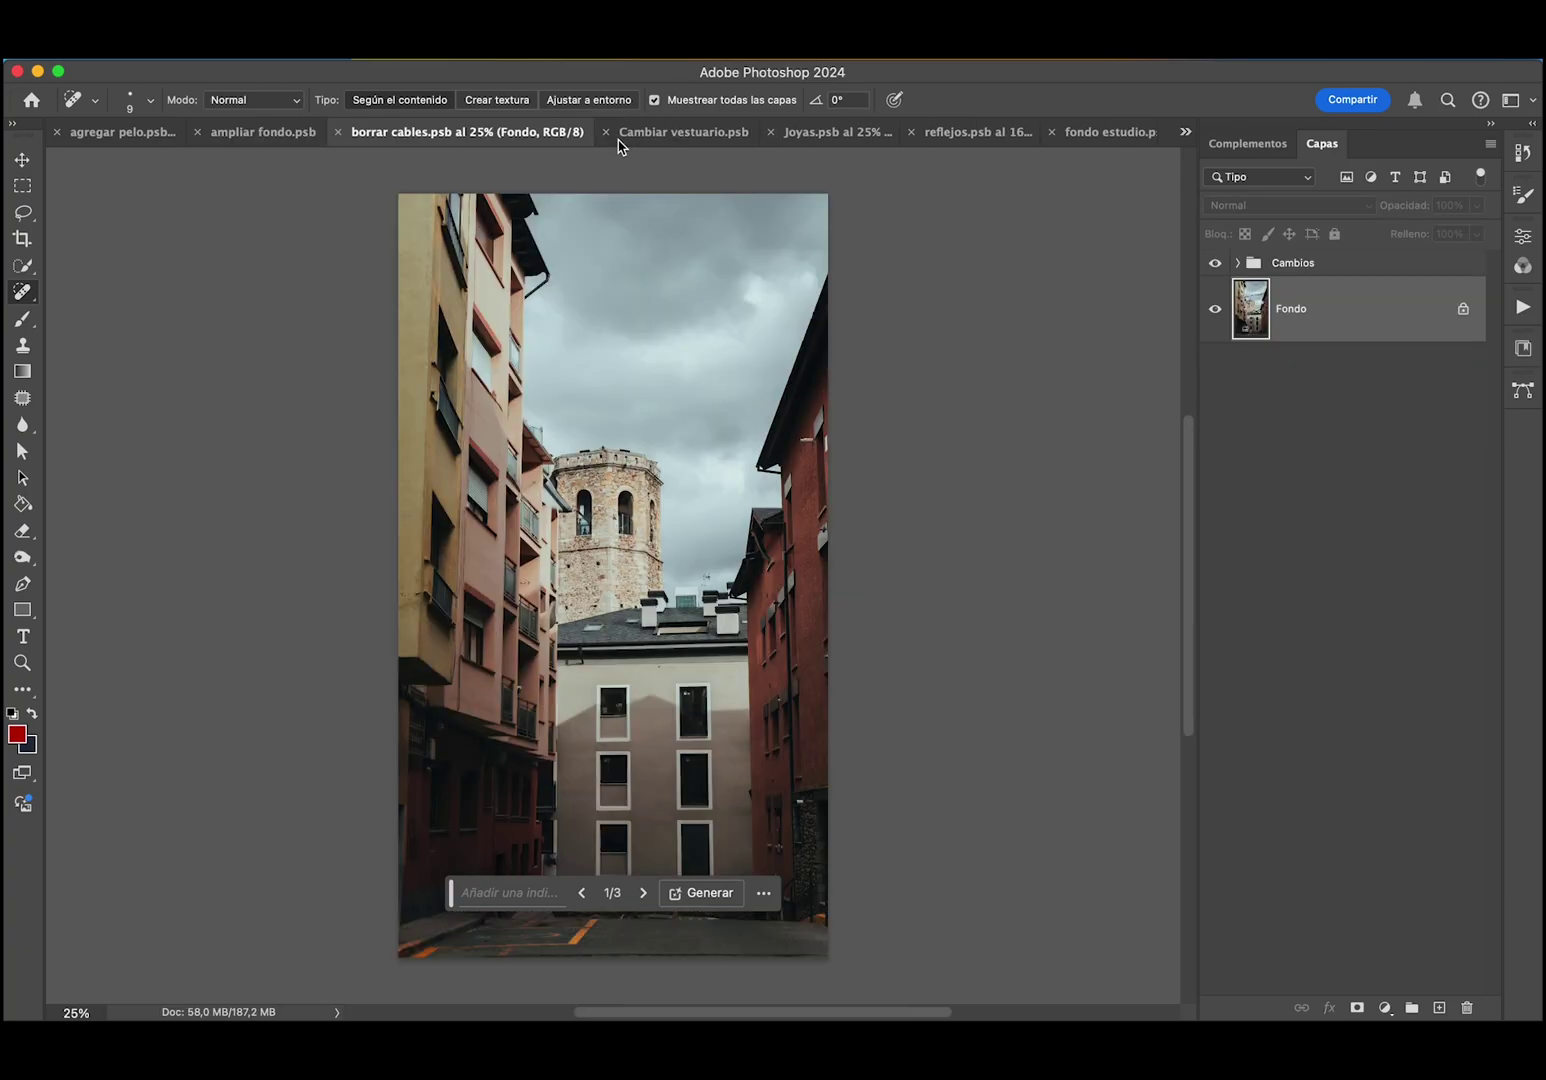
left_click(697, 132)
left_click(849, 138)
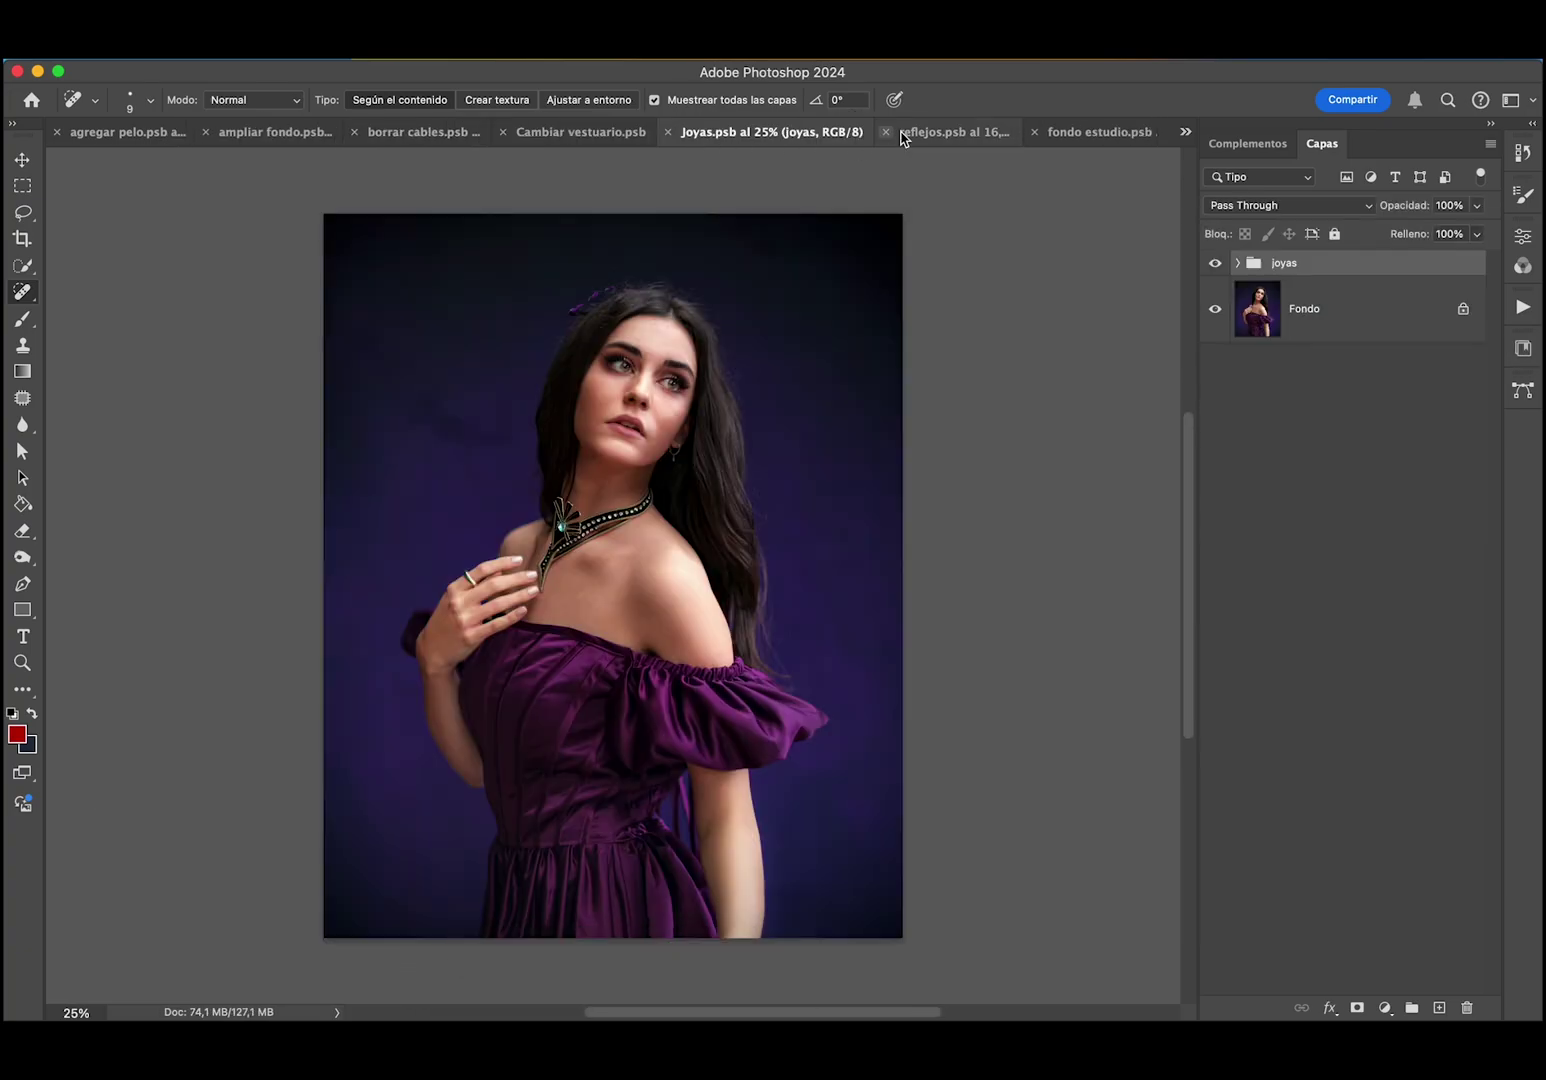
left_click(966, 138)
left_click(1077, 140)
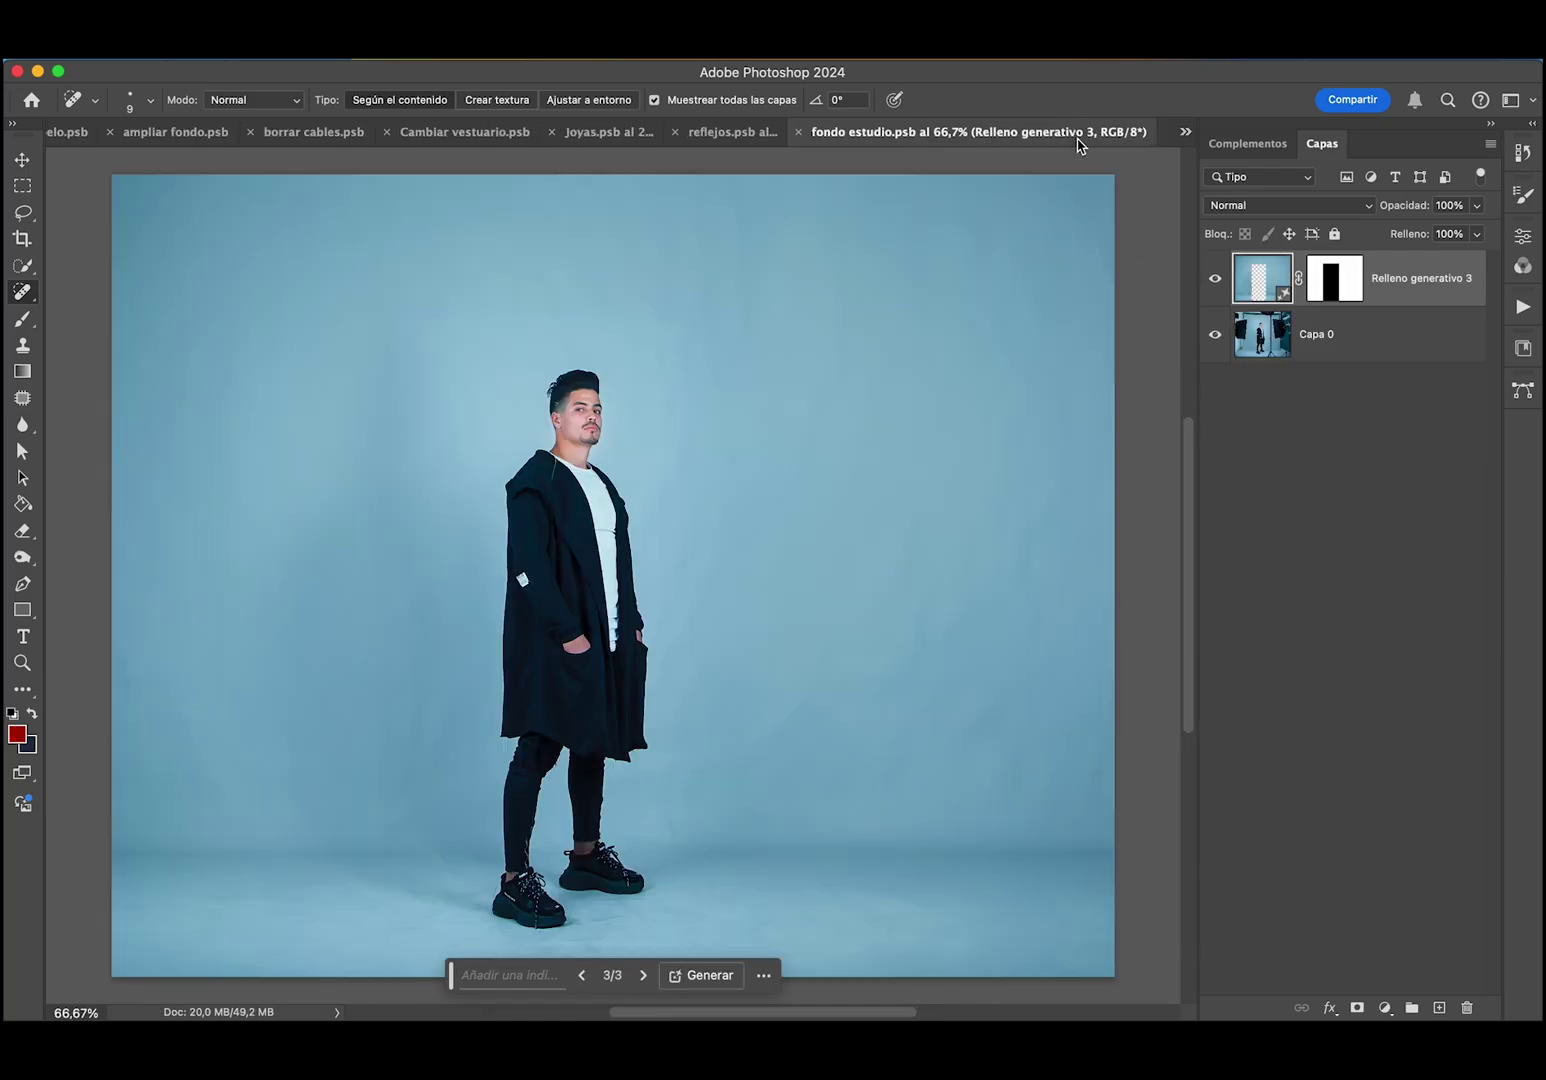
scroll(922, 372, "down", 2)
scroll(922, 372, "down", 2)
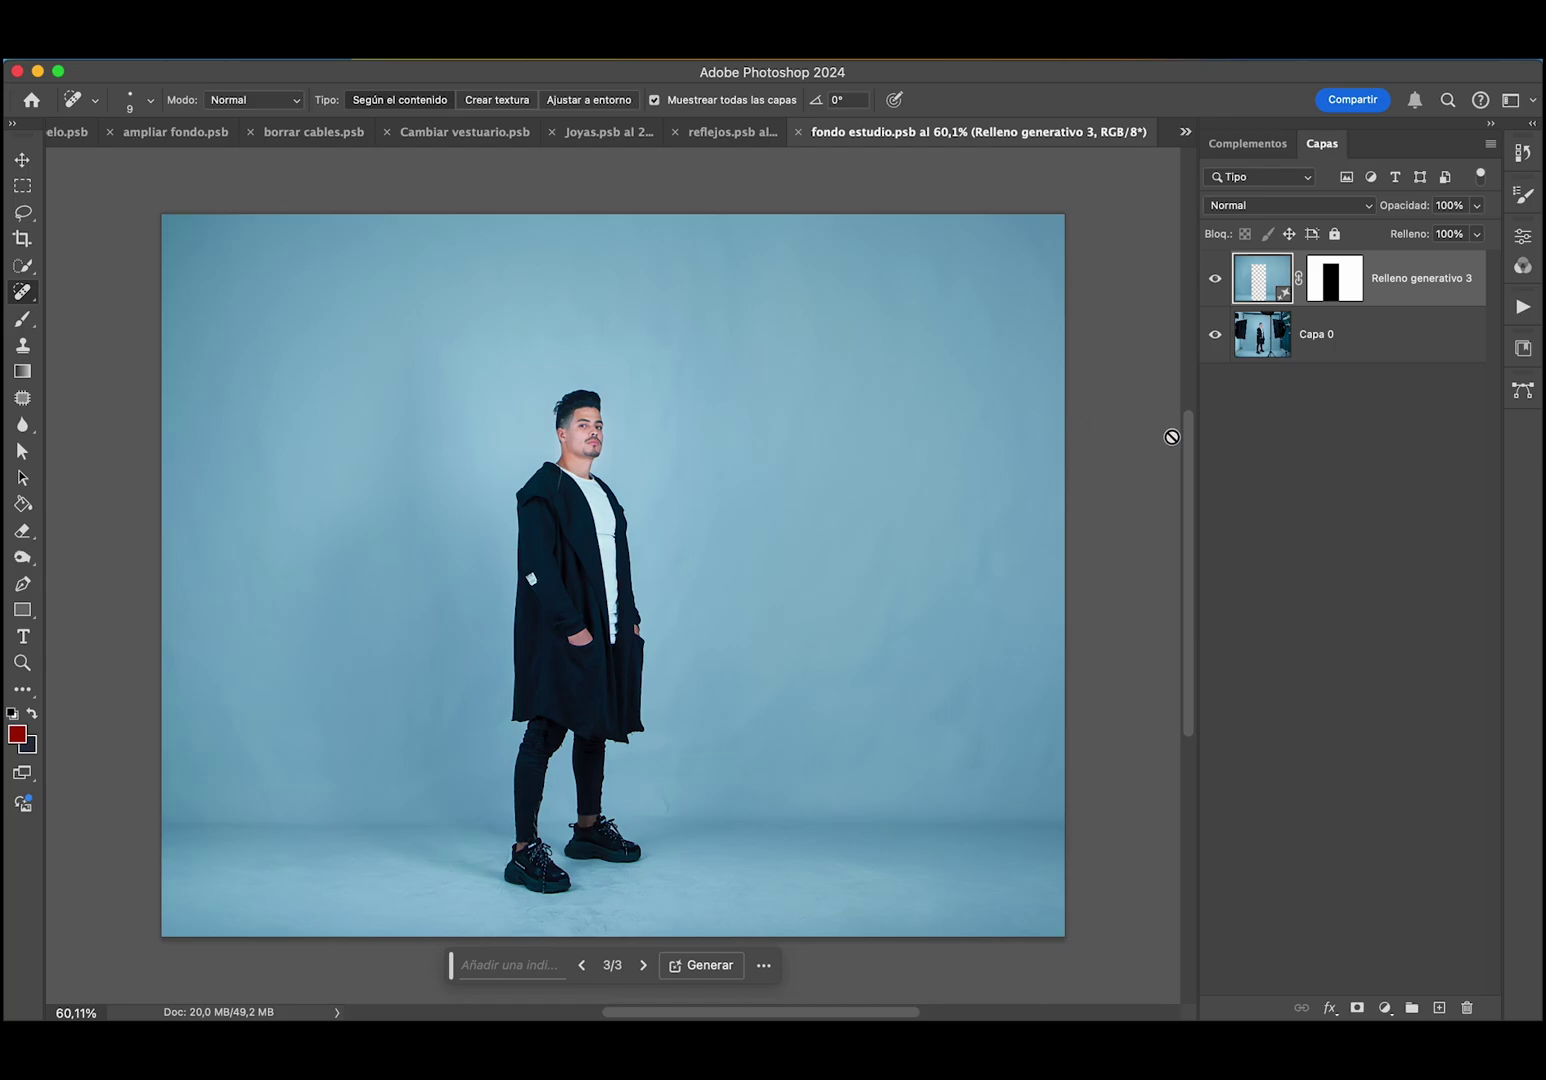
- Hide Relleno generativo 3 and lasso around the left softbox and adjoining wall
left_click(1215, 279)
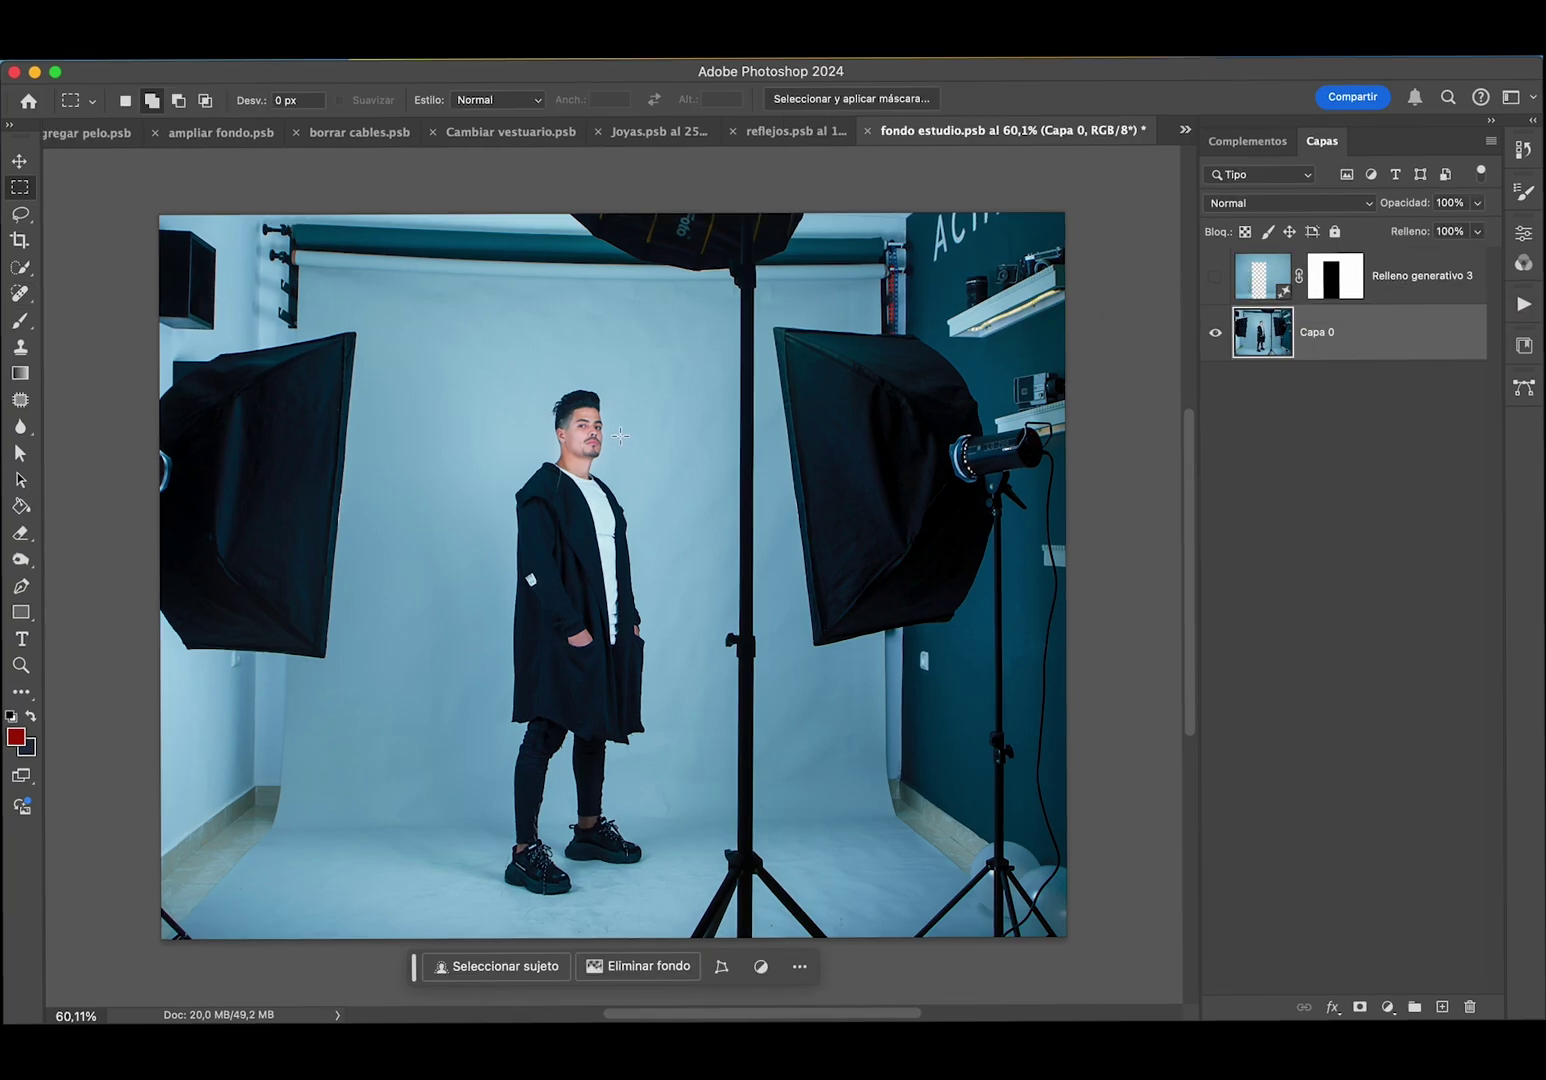
left_click(1368, 346)
left_click(22, 216)
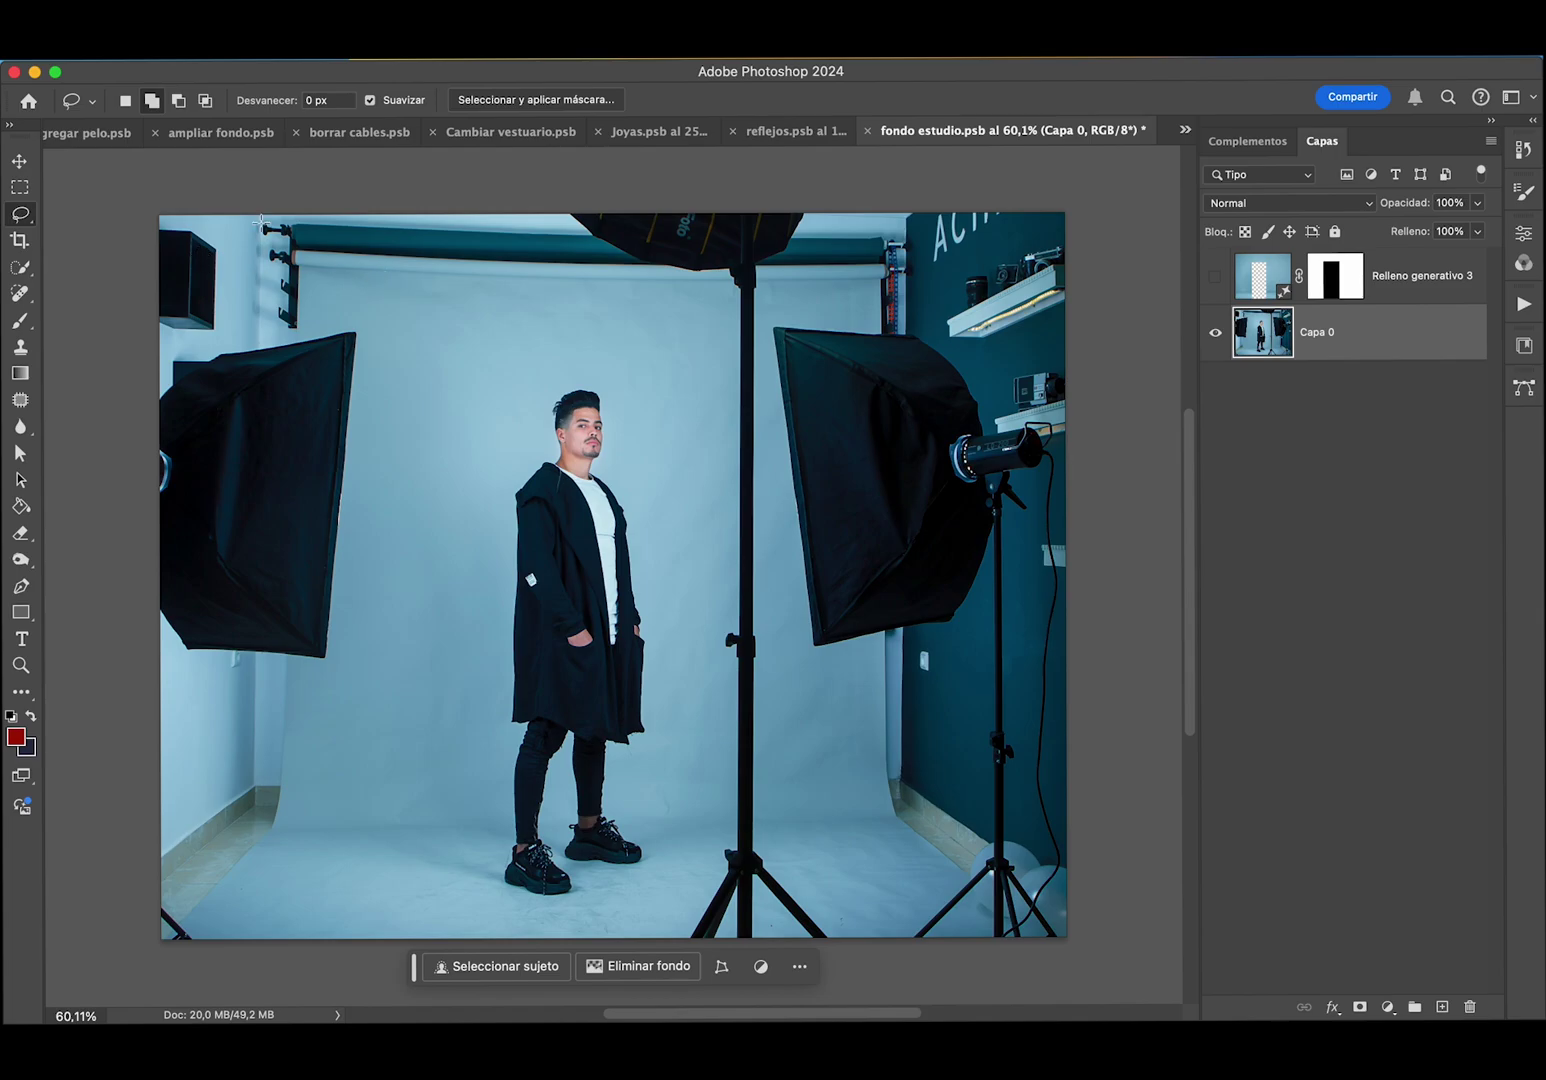
mouse_move(237, 214)
left_mouse_down()
mouse_move(380, 360)
mouse_move(190, 876)
left_mouse_up()
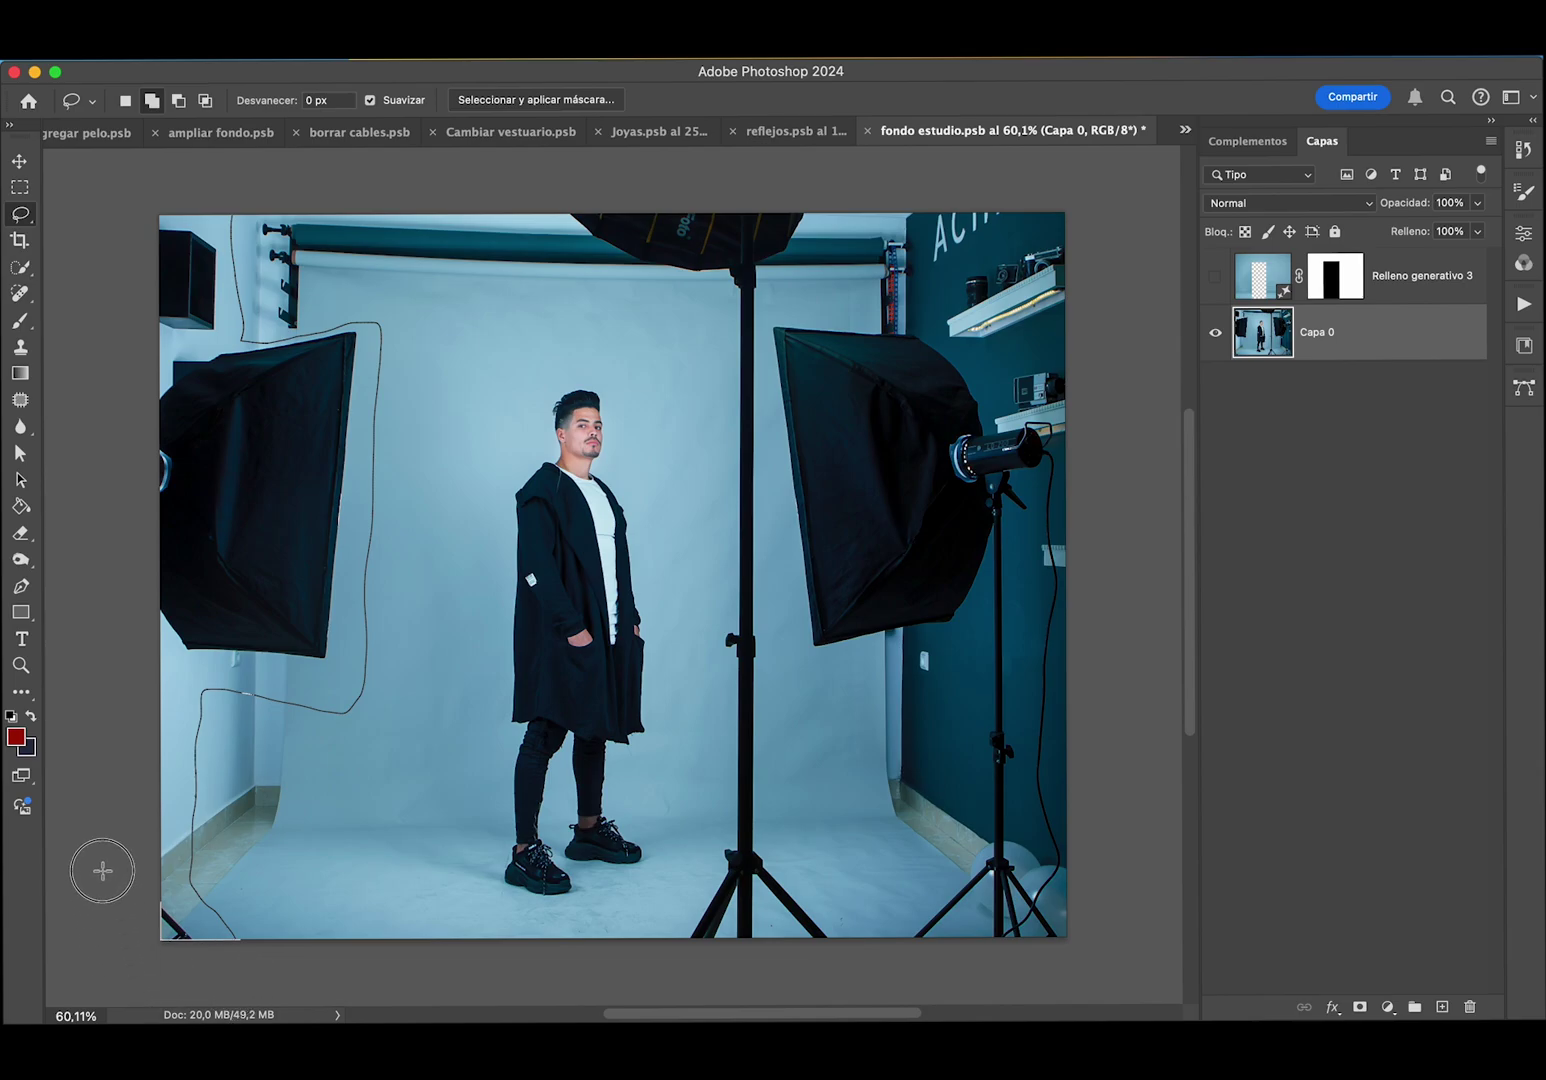
mouse_move(190, 876)
left_mouse_down()
mouse_move(60, 208)
mouse_move(217, 200)
left_mouse_up()
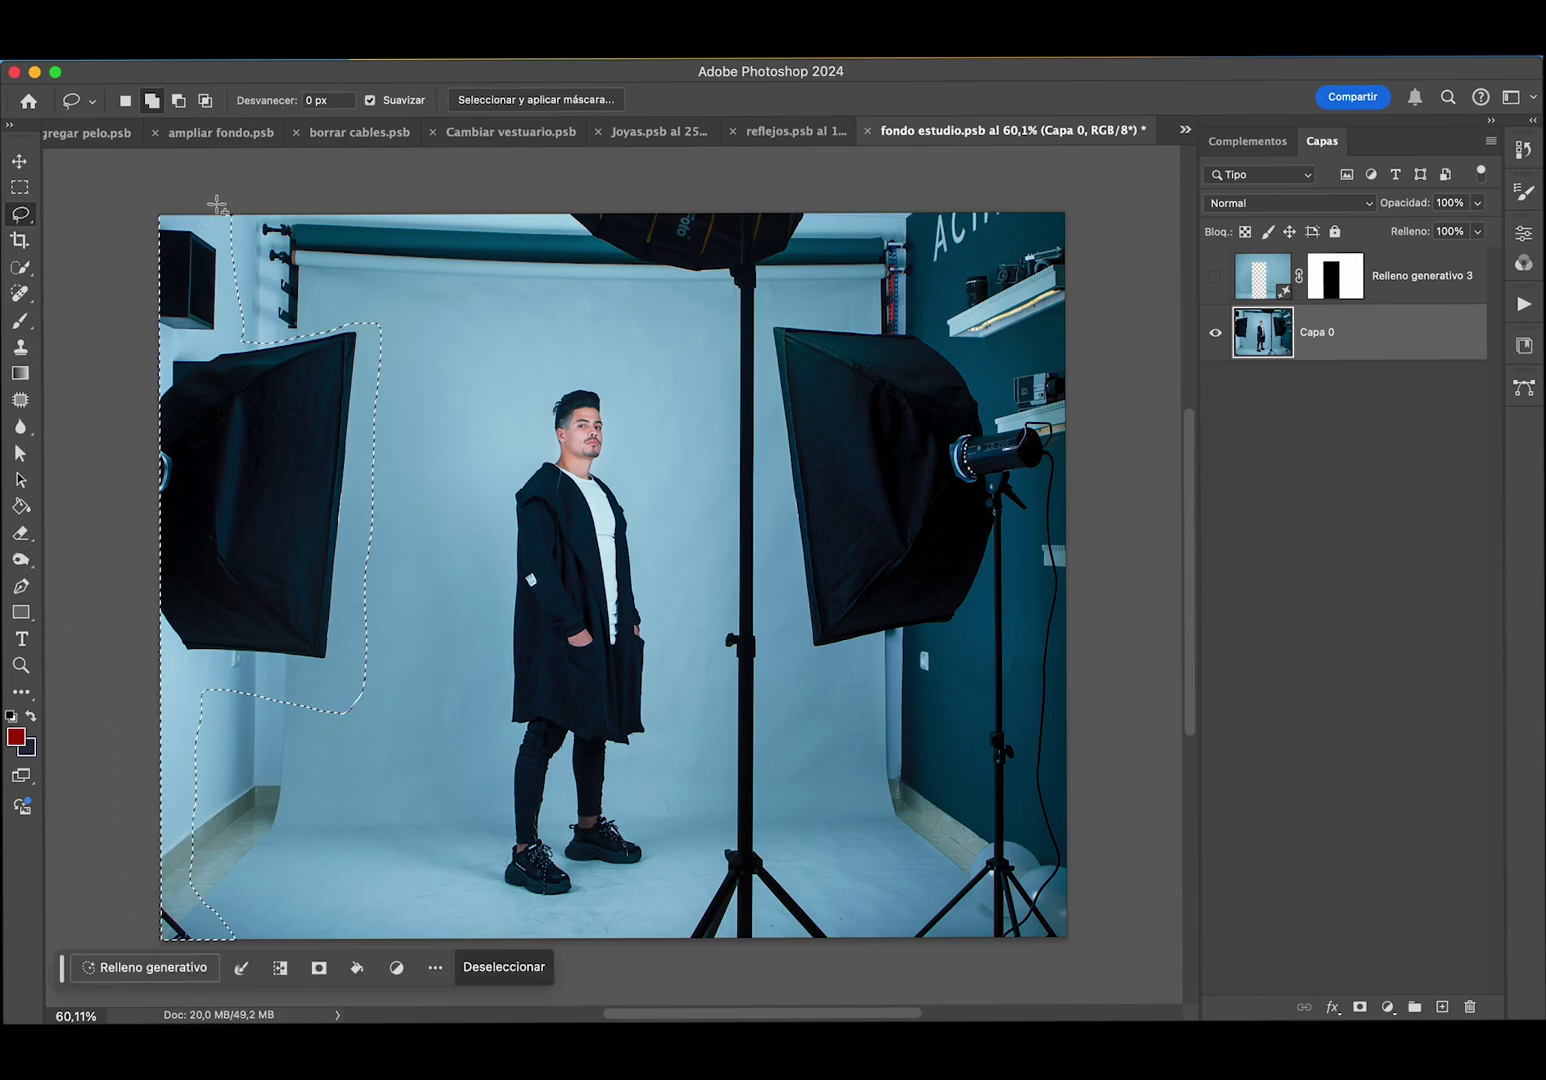
- Redraw the lasso around the left softbox and try Edit > Relleno generativo, then cancel it
mouse_move(312, 698)
left_mouse_down()
mouse_move(180, 745)
mouse_move(230, 705)
left_mouse_up()
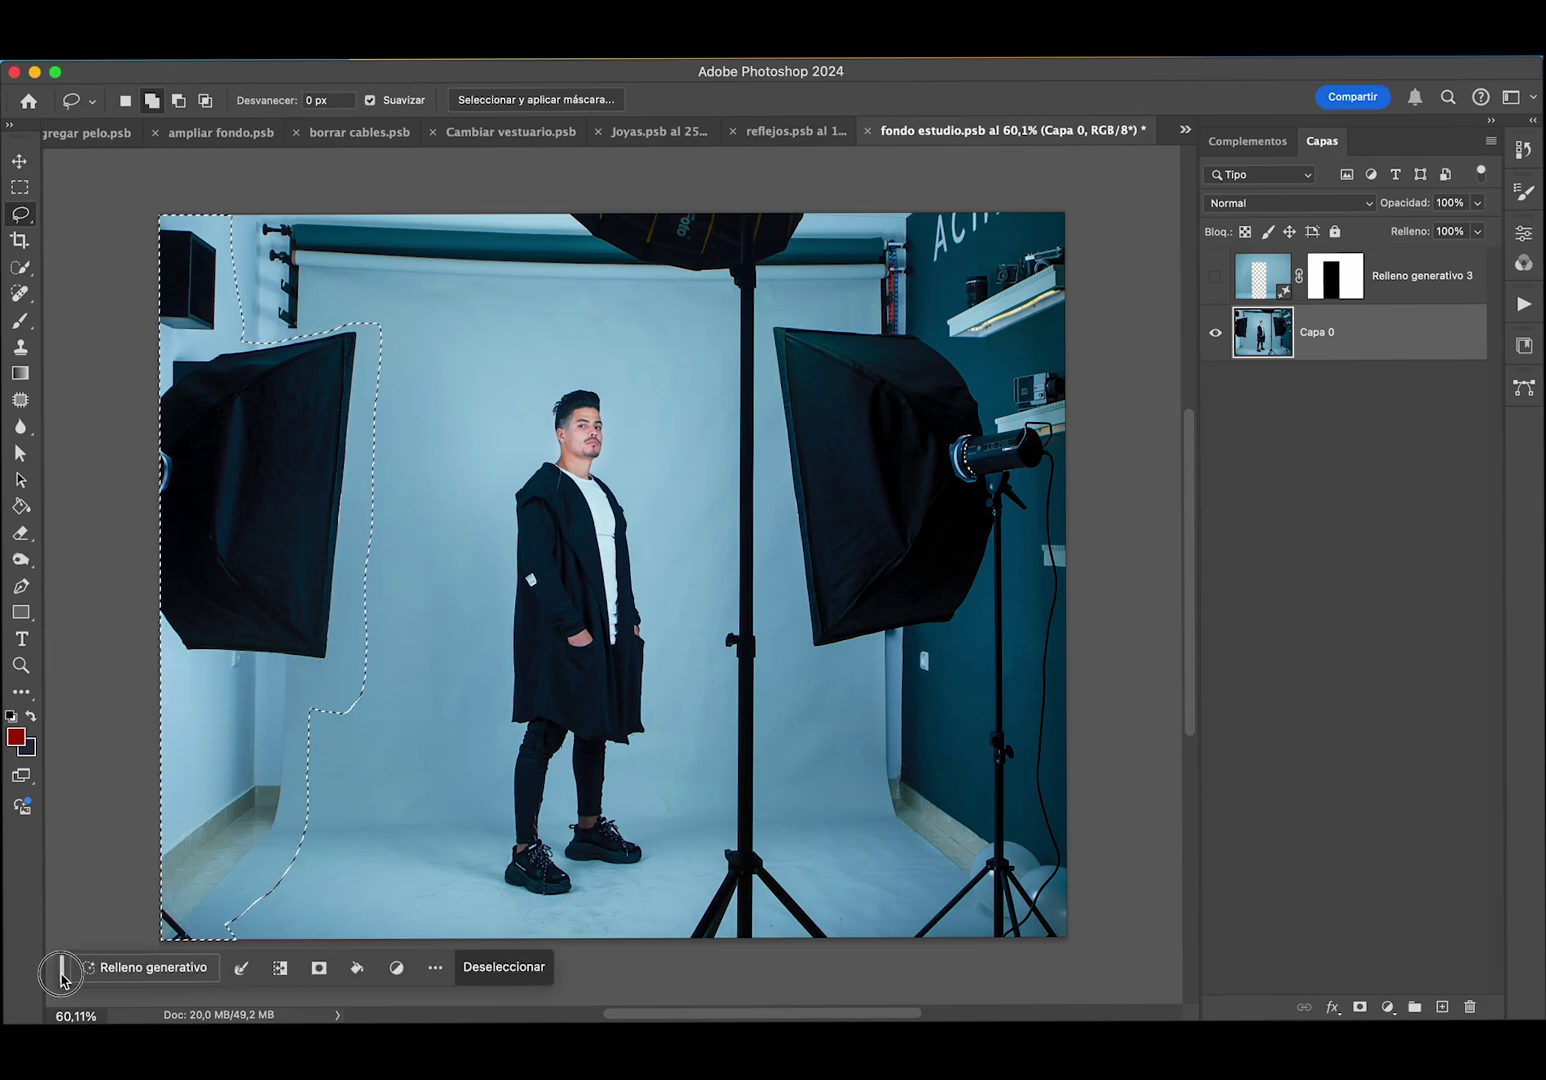
mouse_move(62, 967)
left_mouse_down()
mouse_move(393, 552)
mouse_move(385, 515)
left_mouse_up()
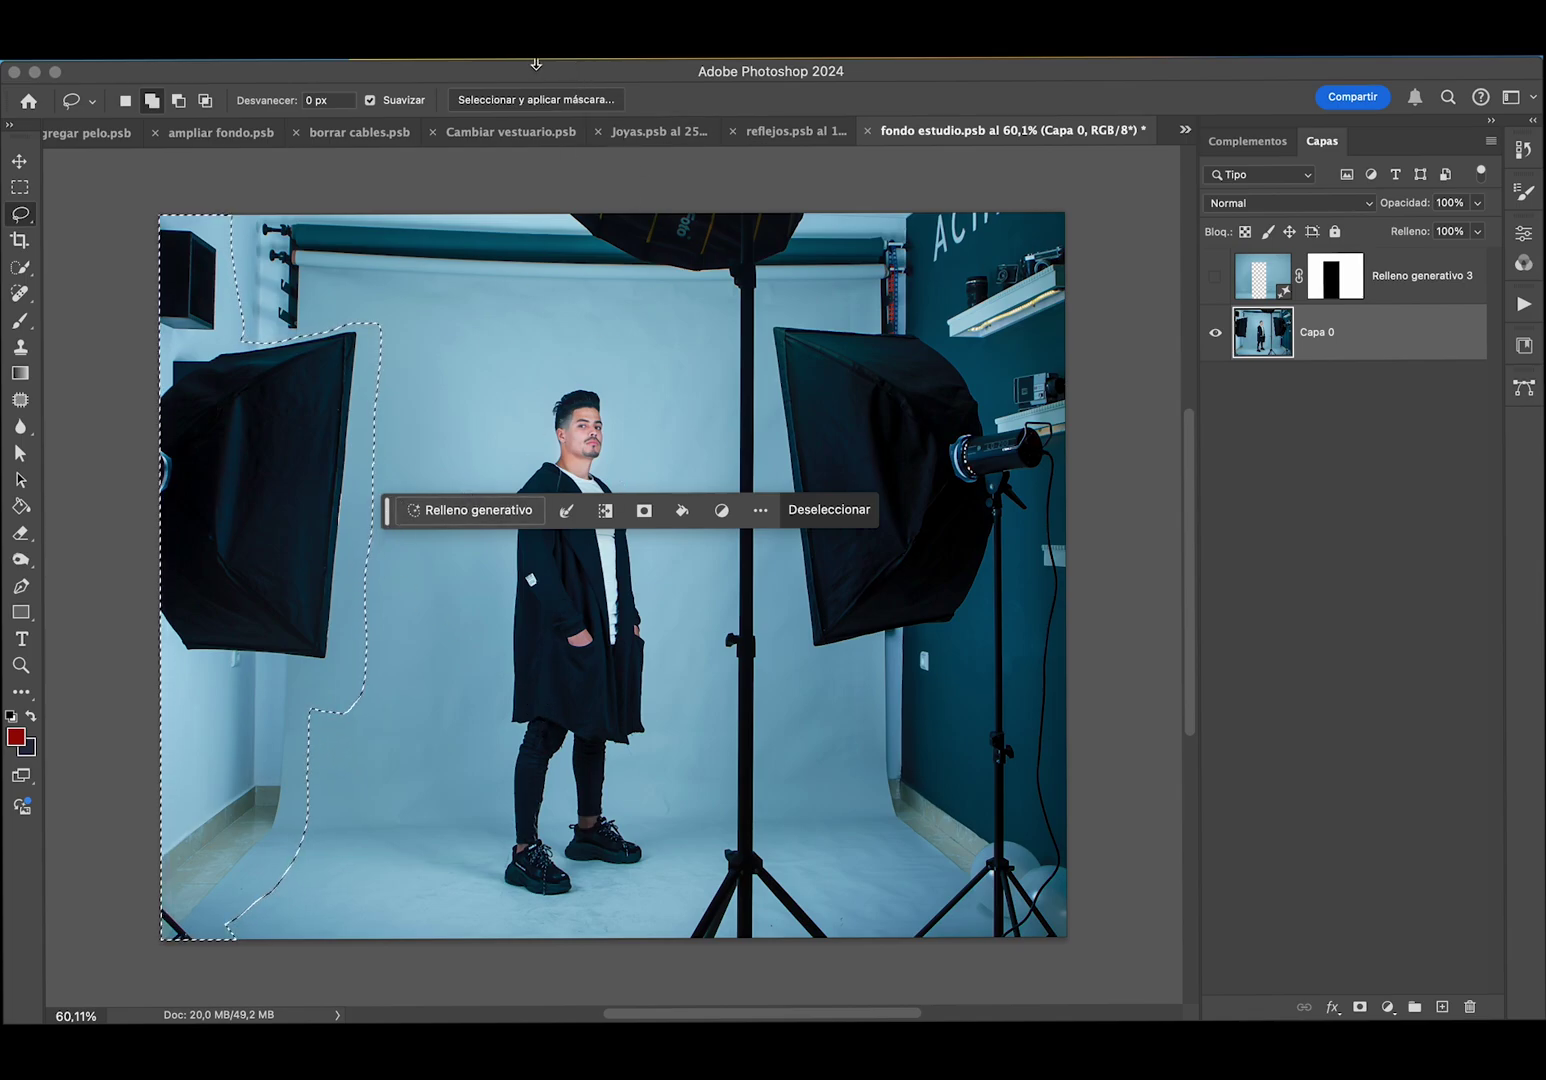
left_click(265, 45)
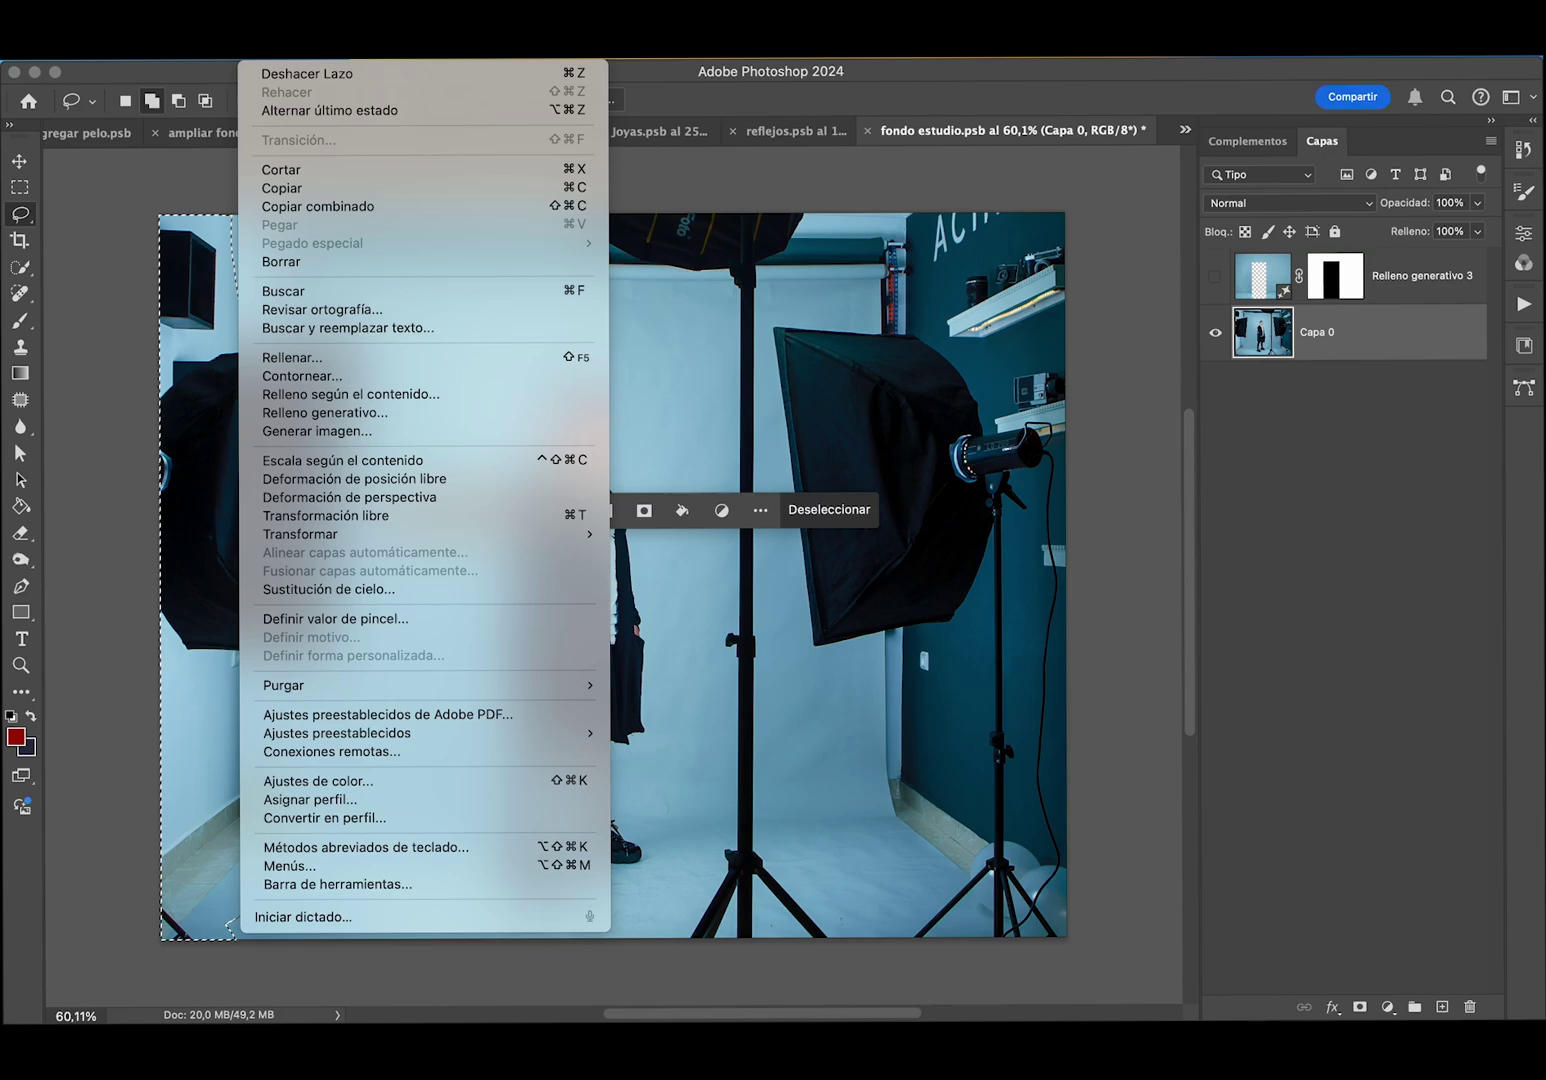
left_click(365, 413)
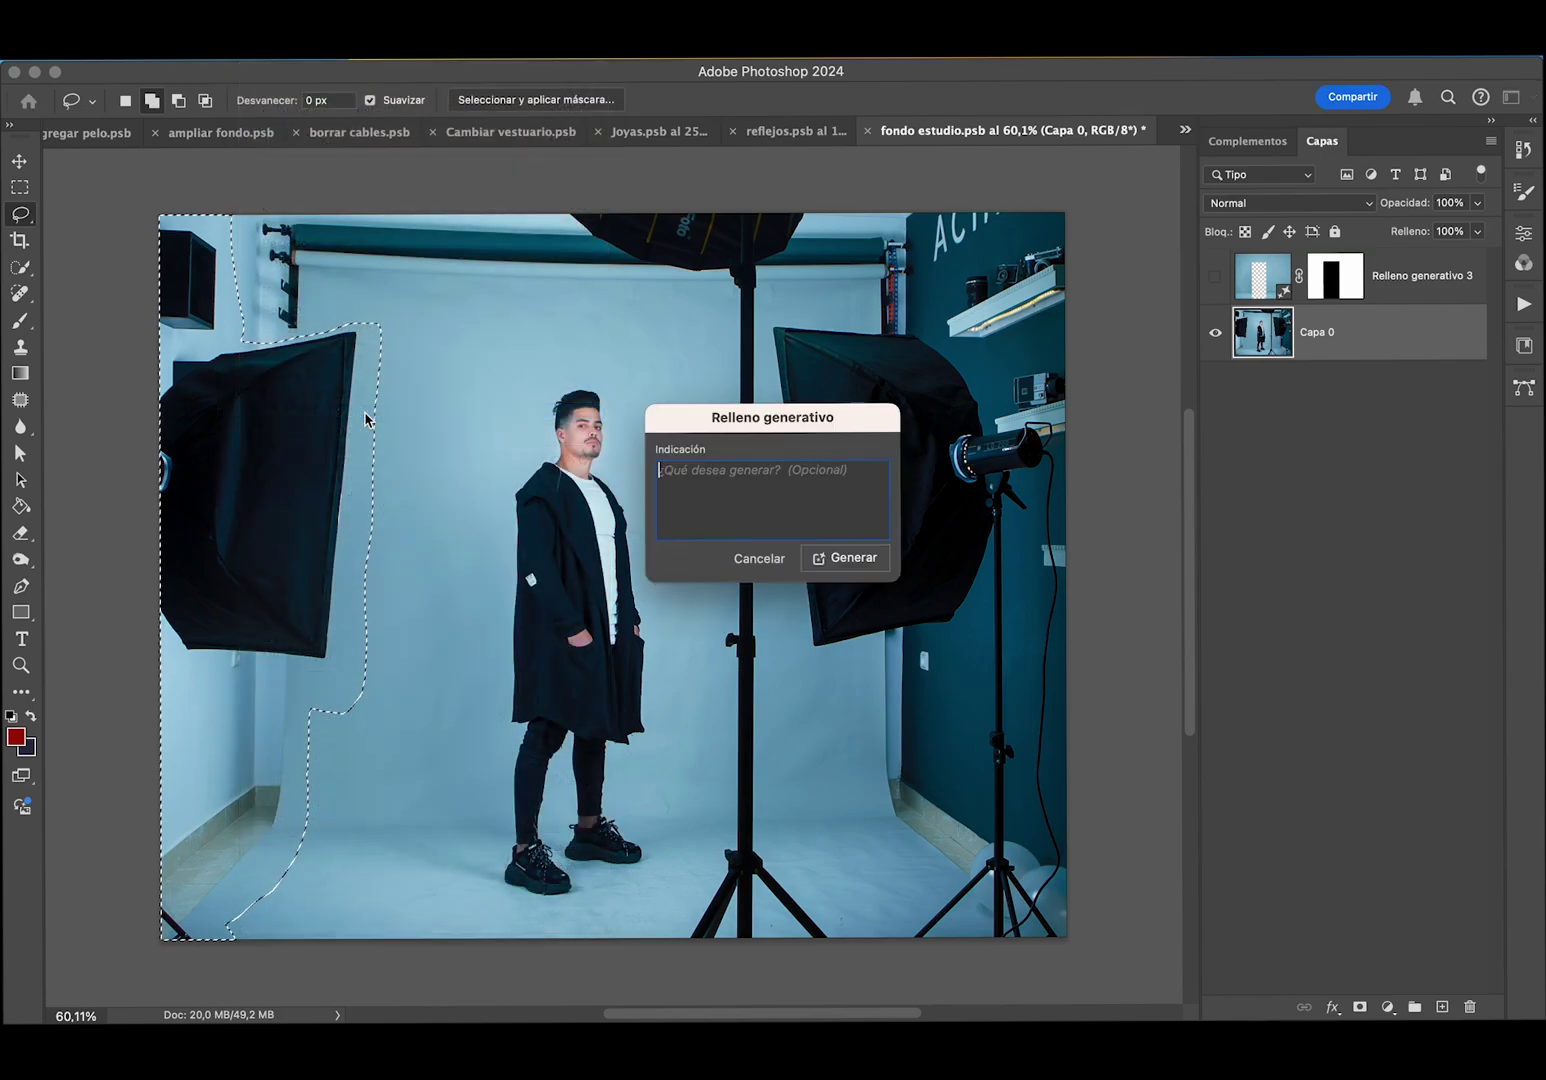
left_click(769, 560)
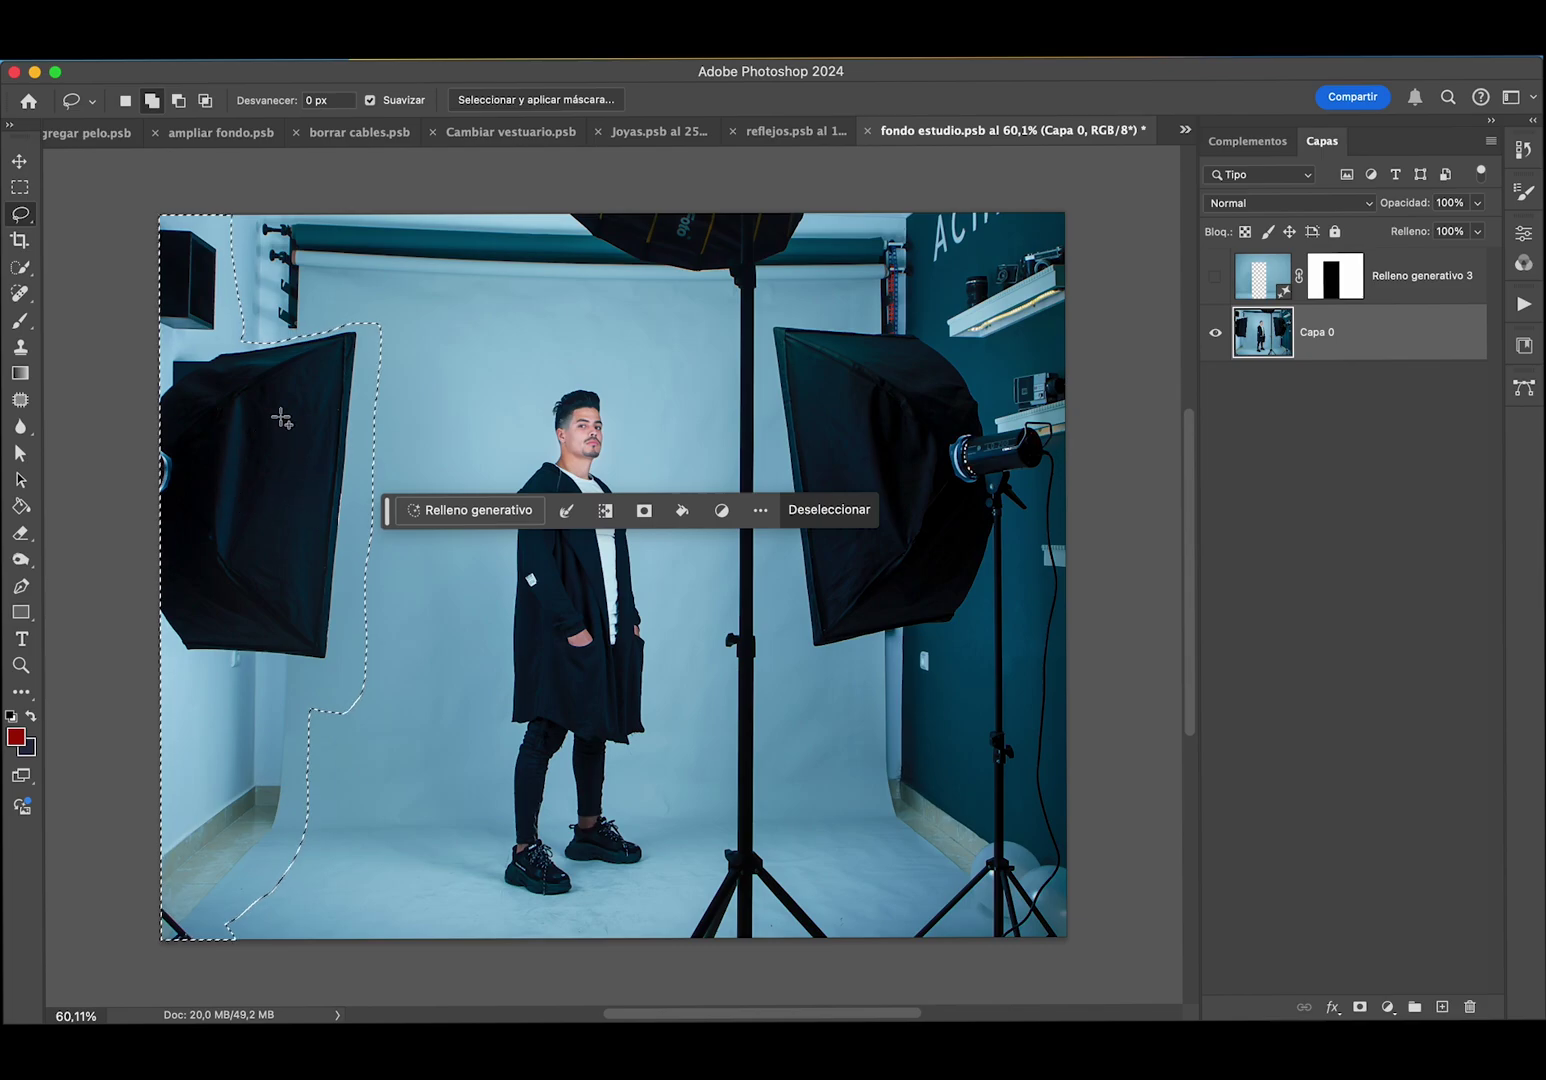
- Run Relleno generativo on the left softbox selection with an empty prompt
right_click(251, 380)
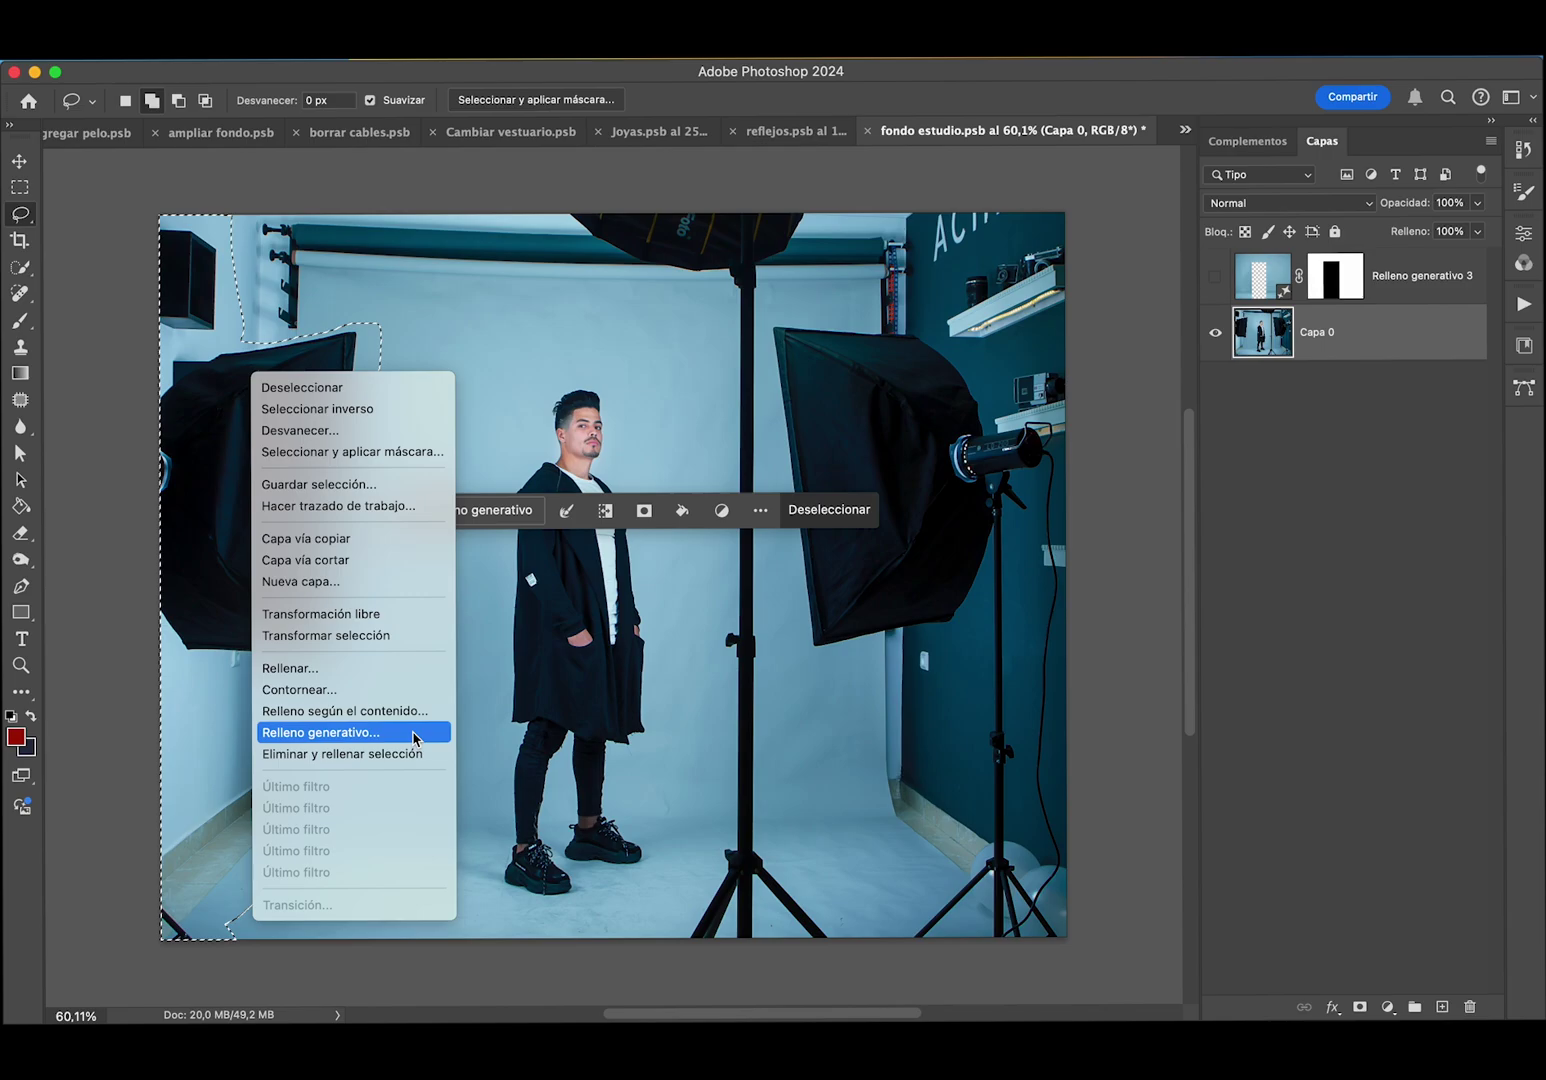
left_click(500, 518)
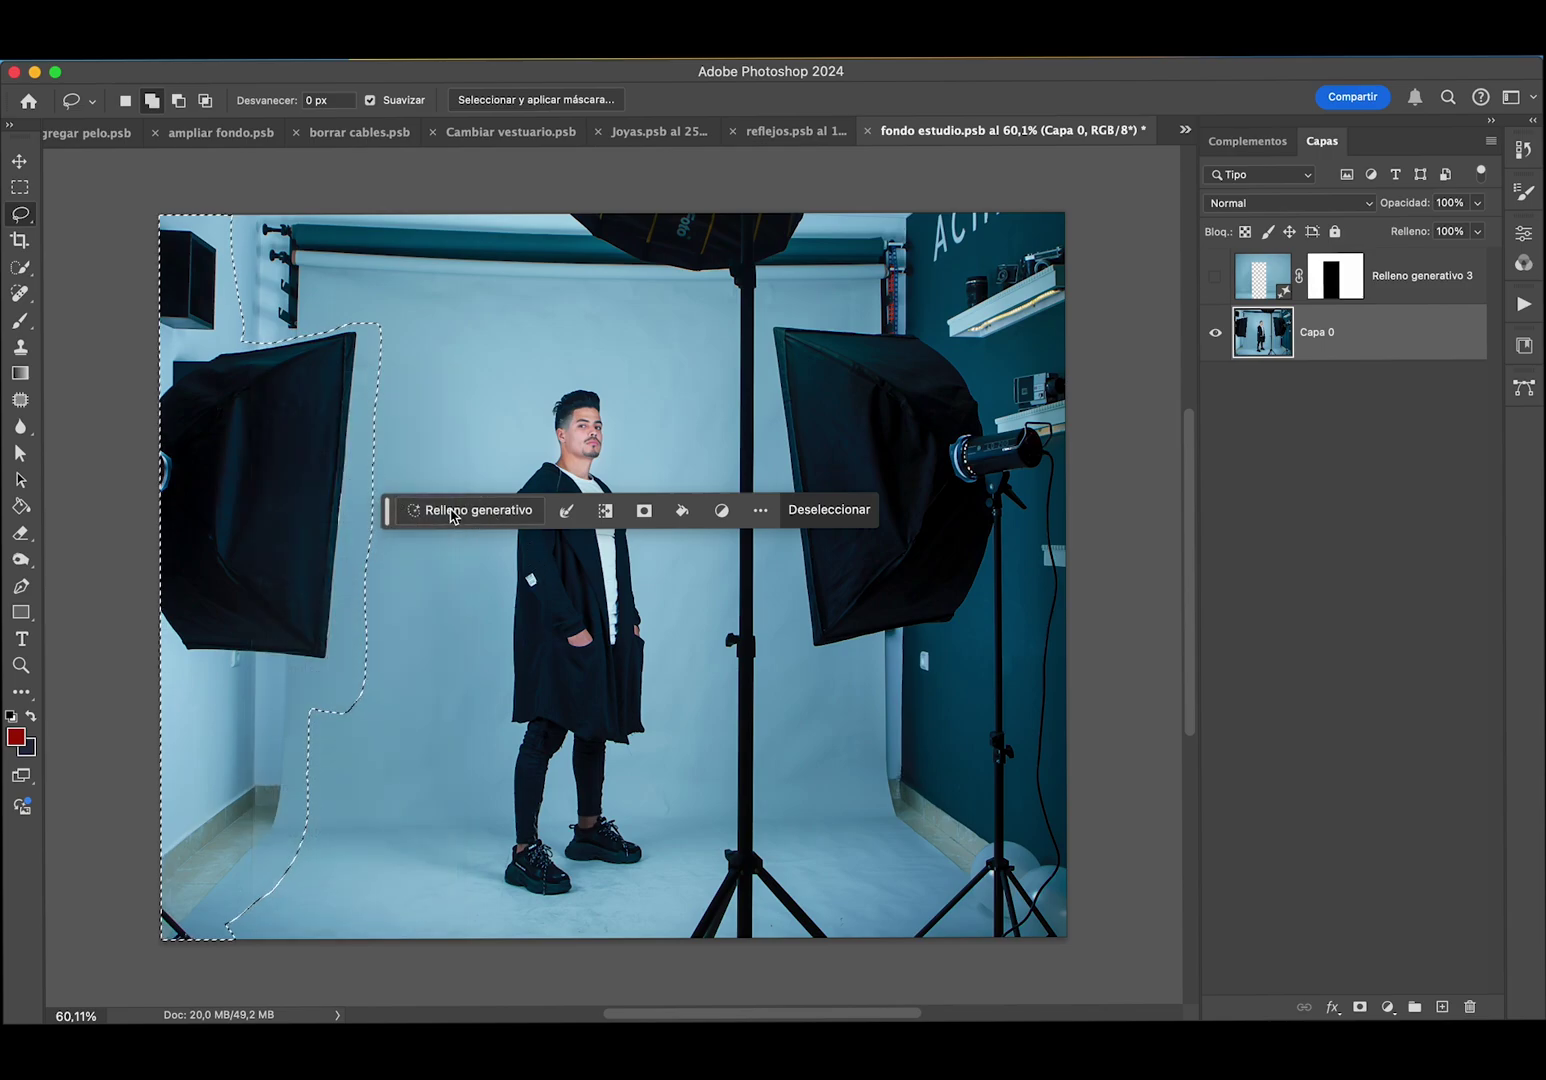
left_click(452, 512)
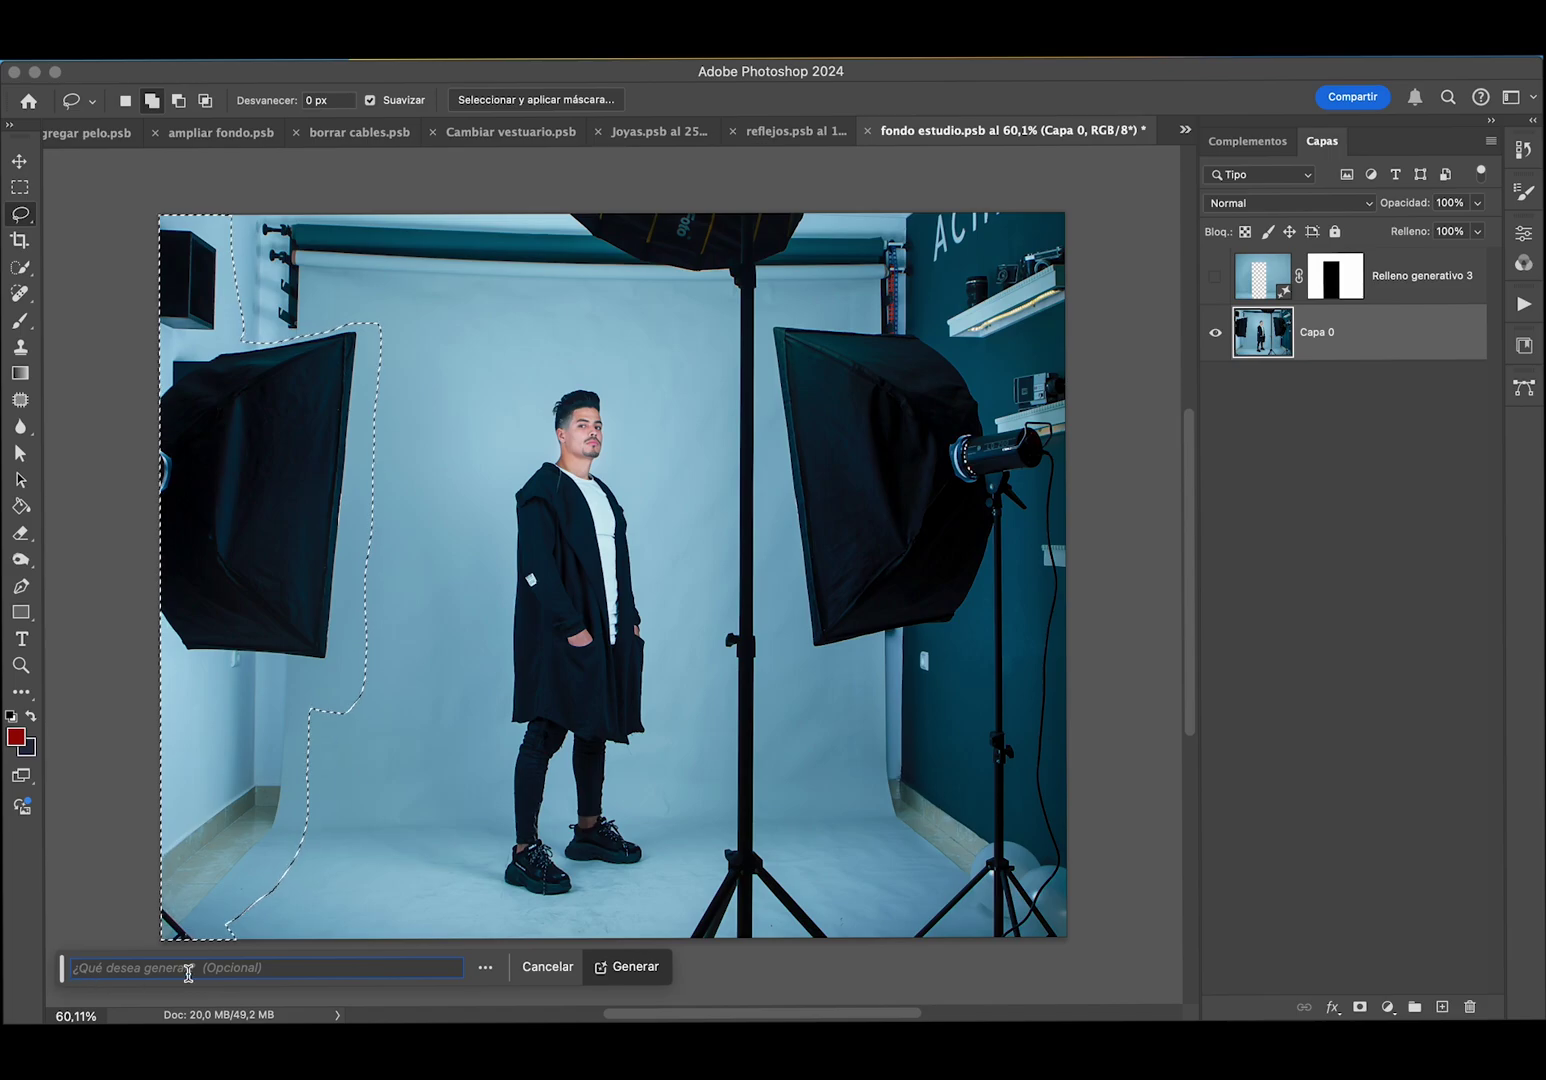
left_click(629, 968)
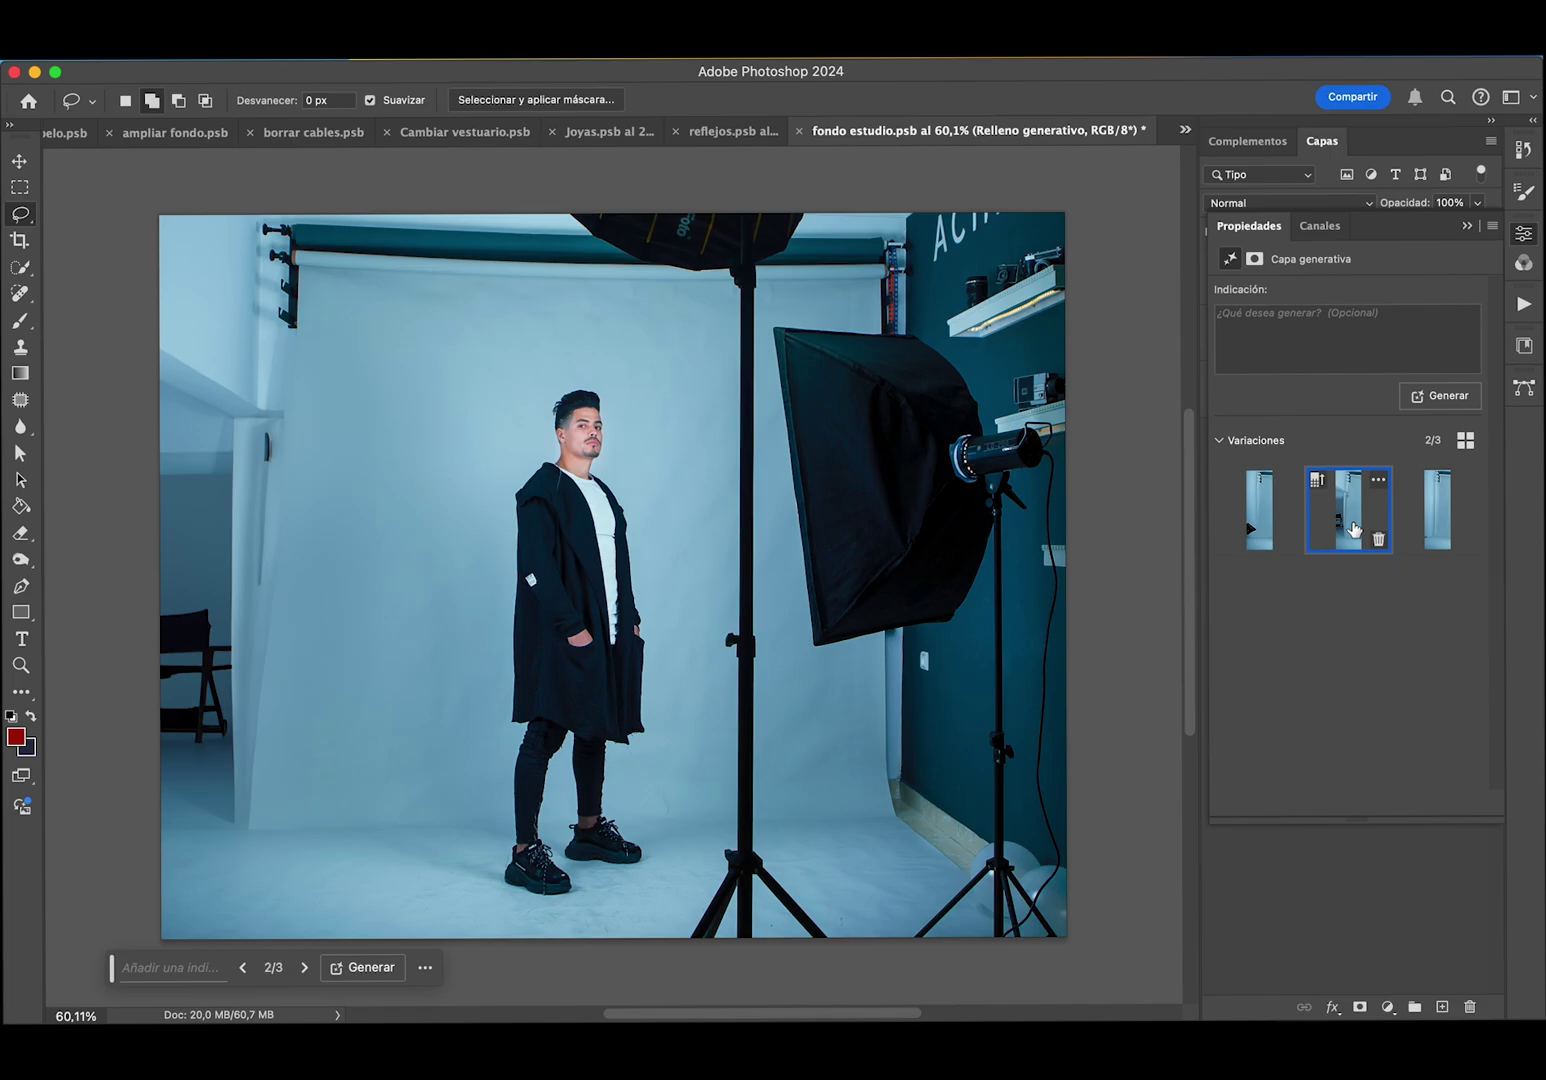
- Preview the three fill variations, keep the third, and return to the Layers list
left_click(1467, 226)
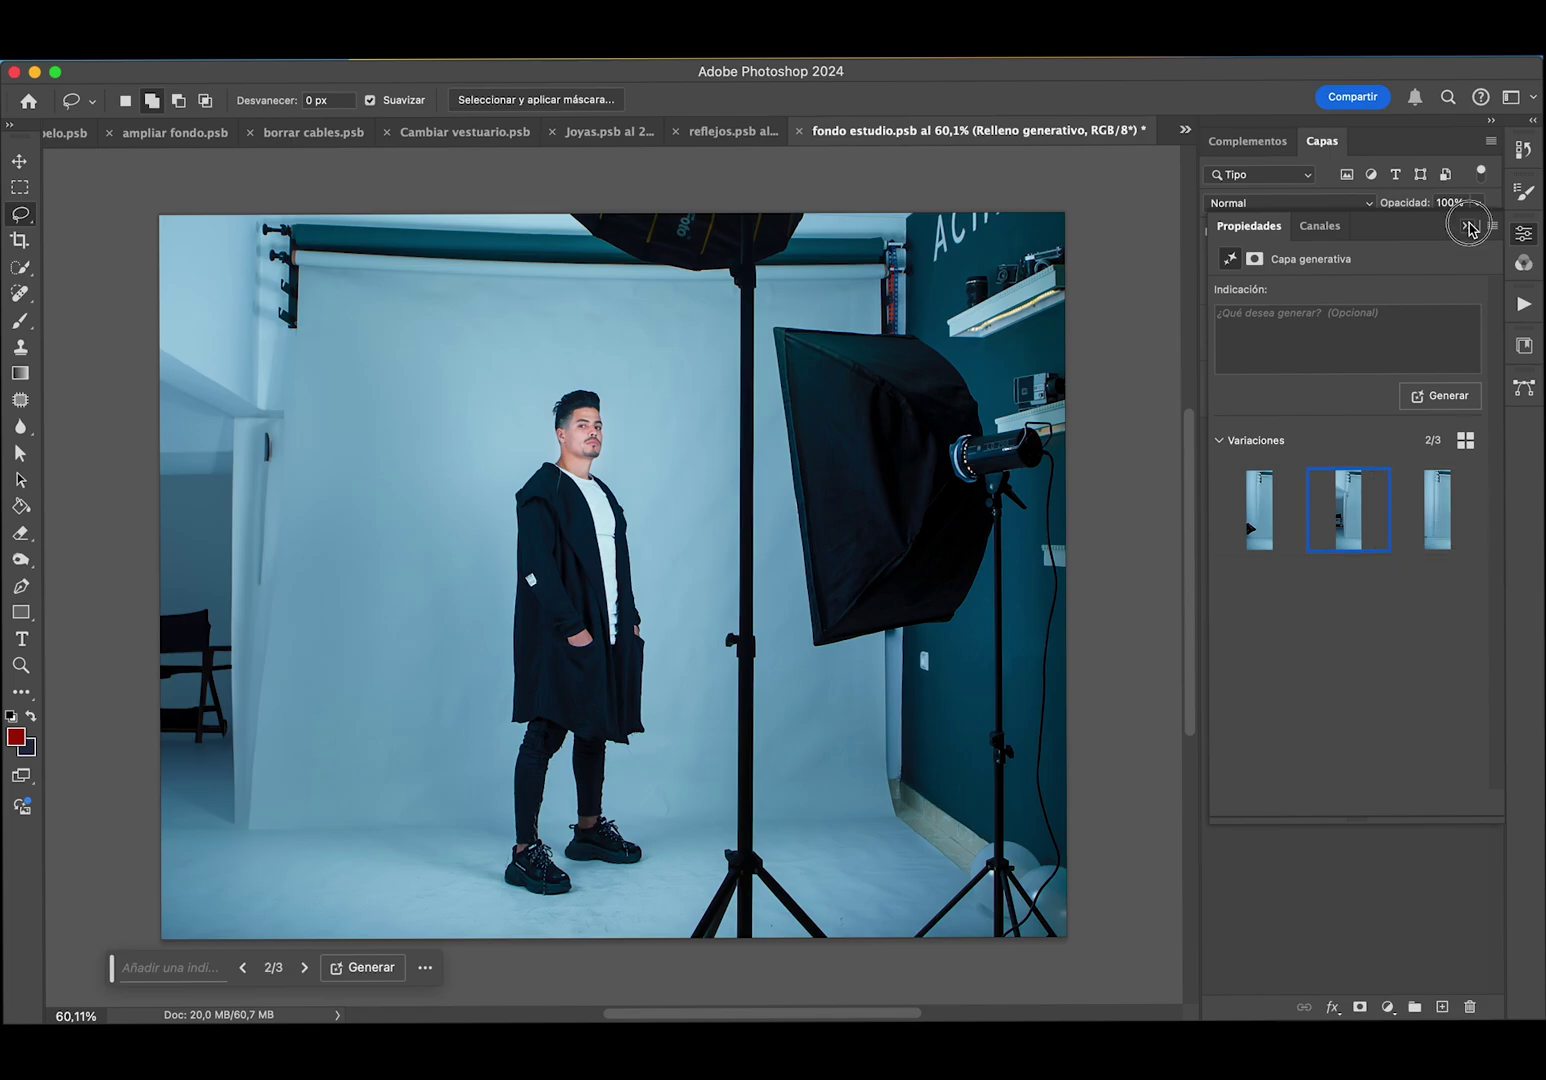
left_click(1524, 234)
left_click(1258, 510)
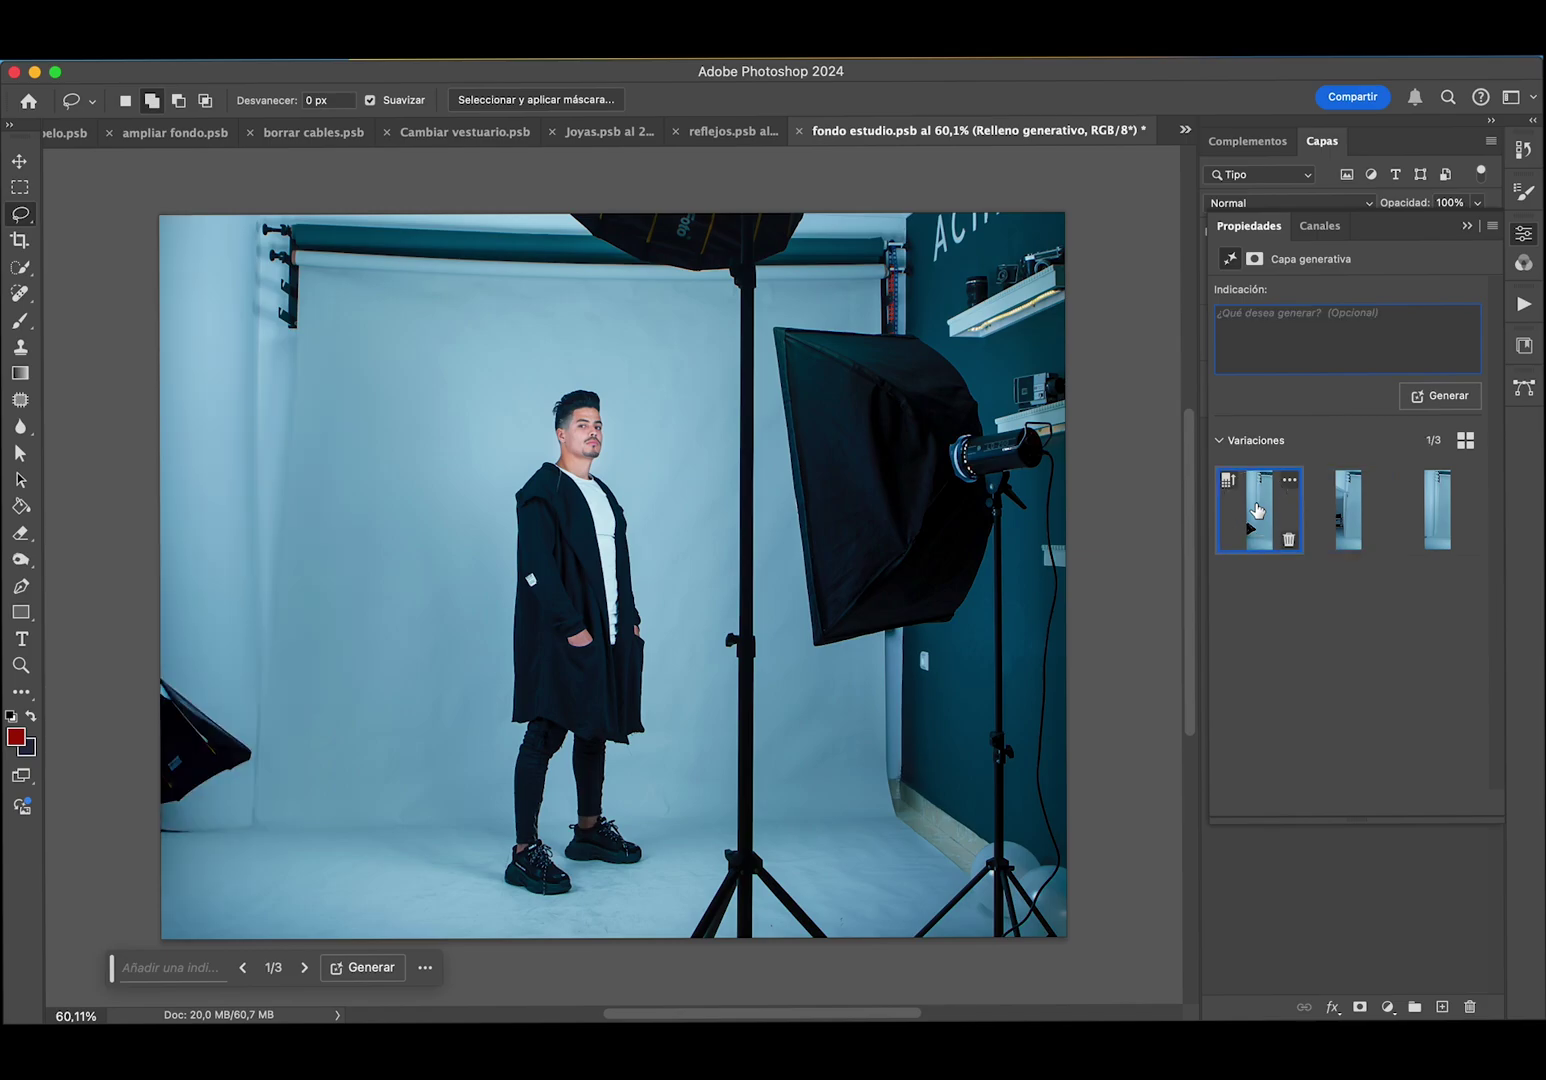
left_click(1348, 508)
left_click(1420, 508)
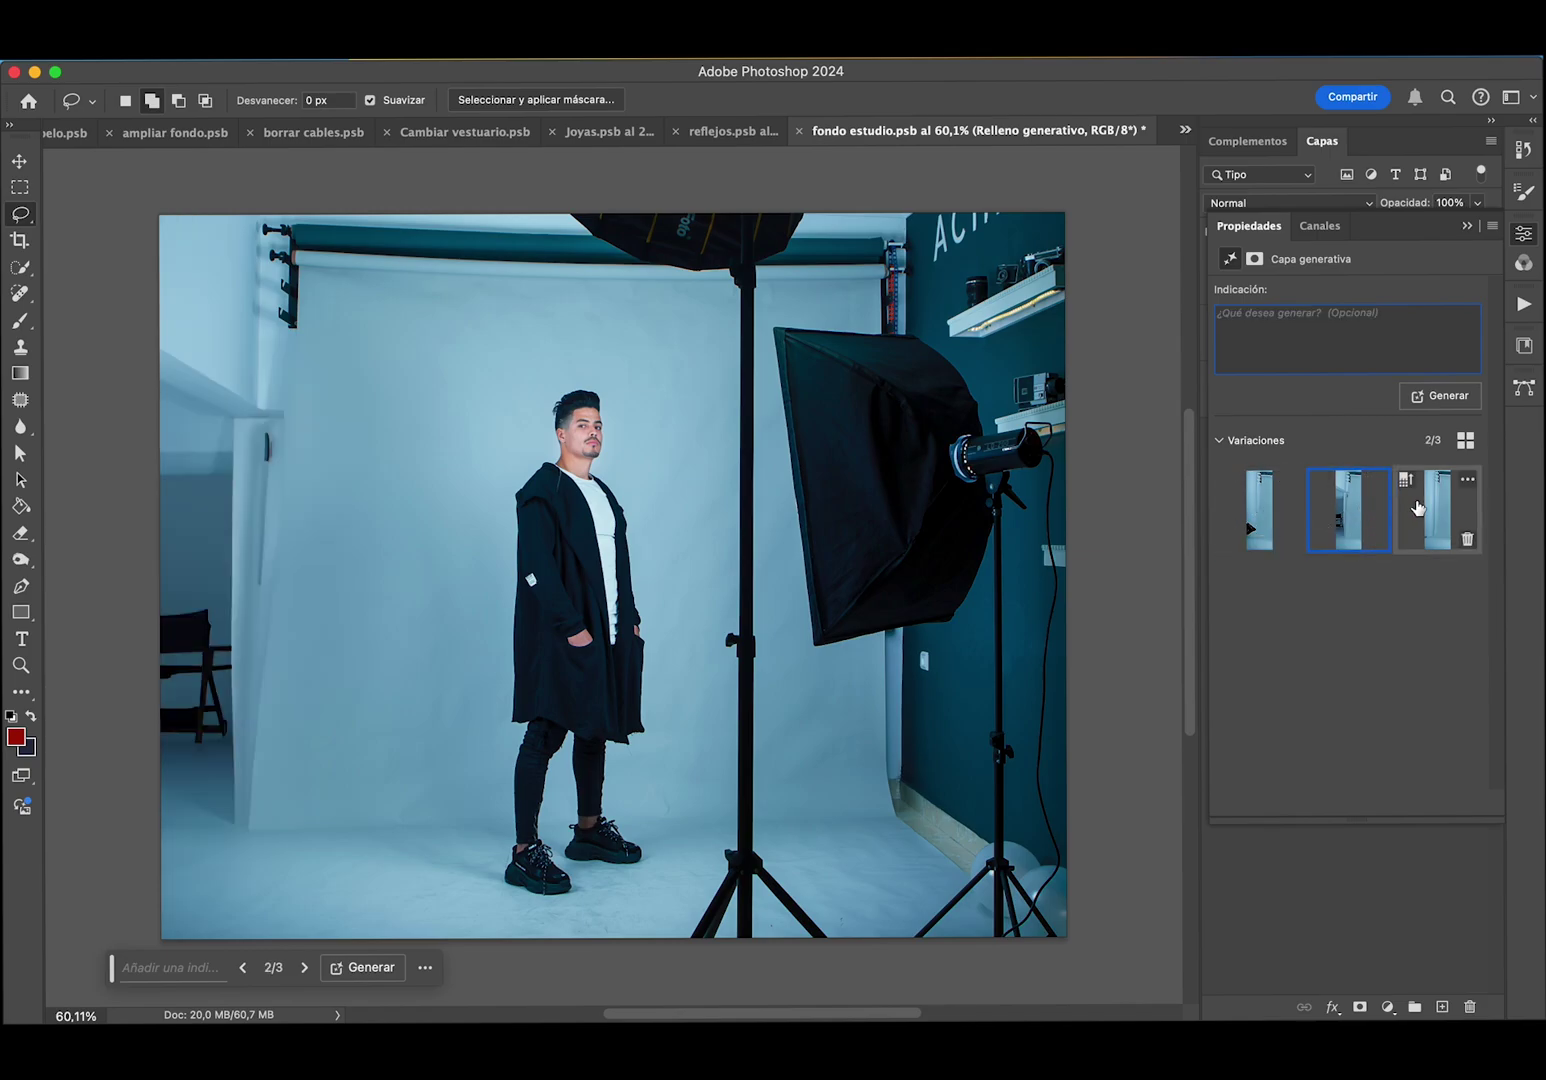
left_click(1467, 226)
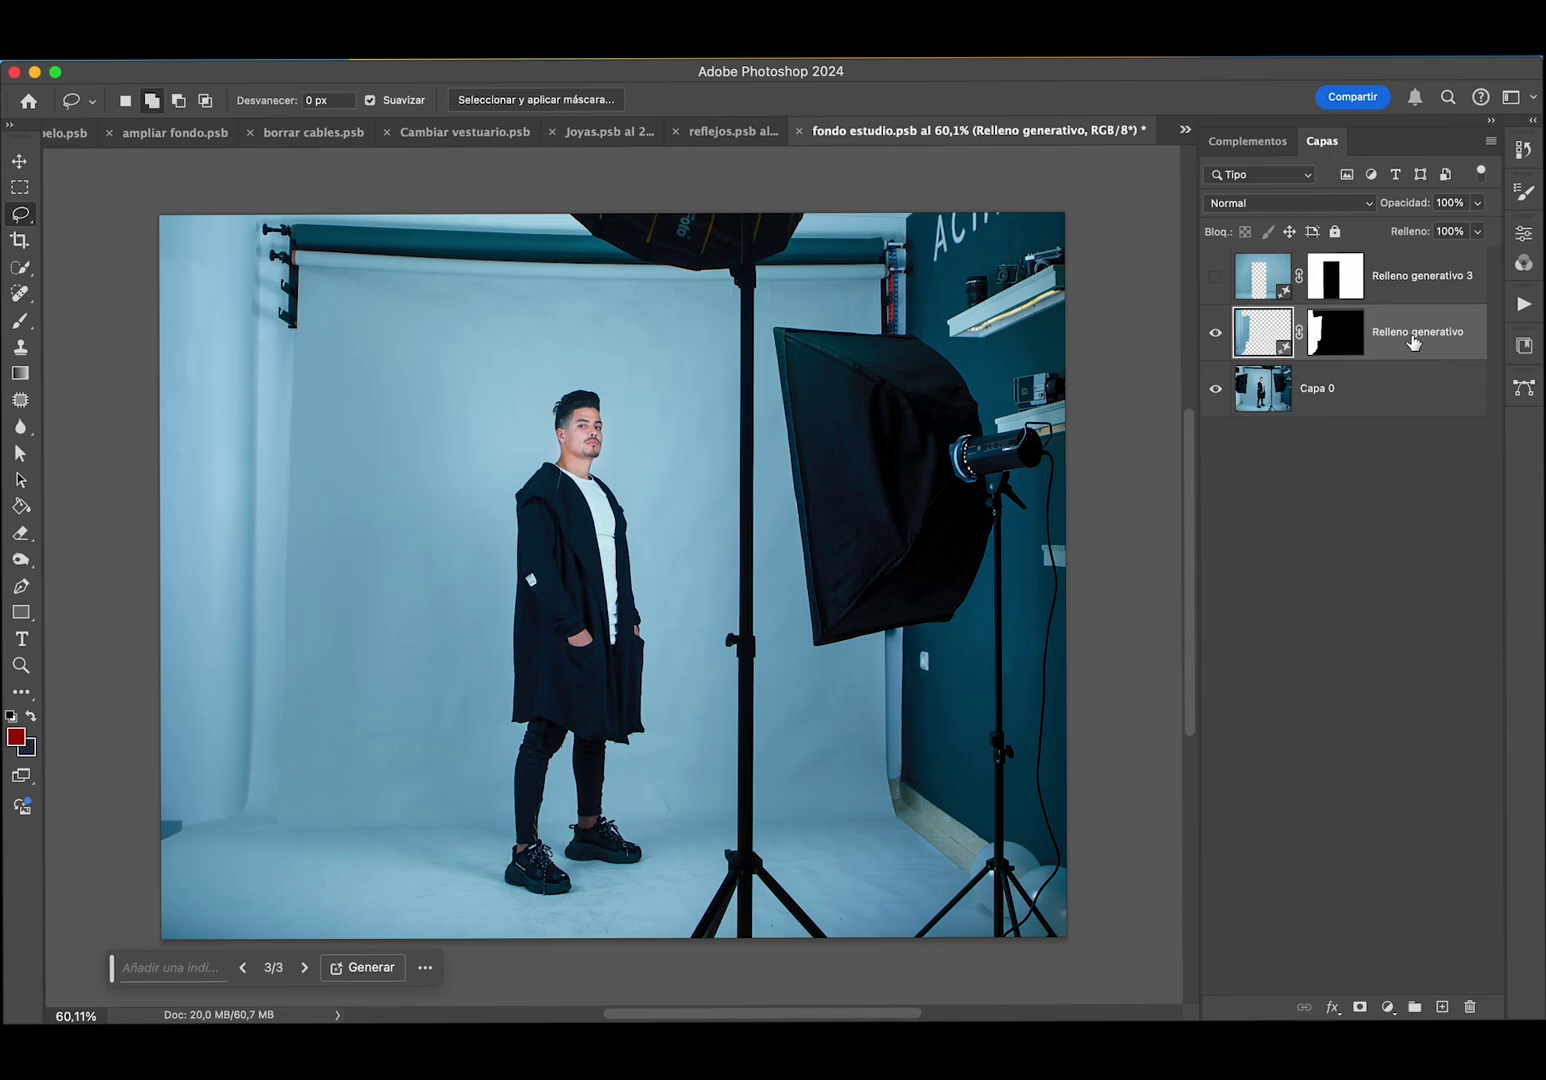
- On Capa 0, lasso the centre stand and right softbox and generate a no-prompt fill
left_click(1362, 402)
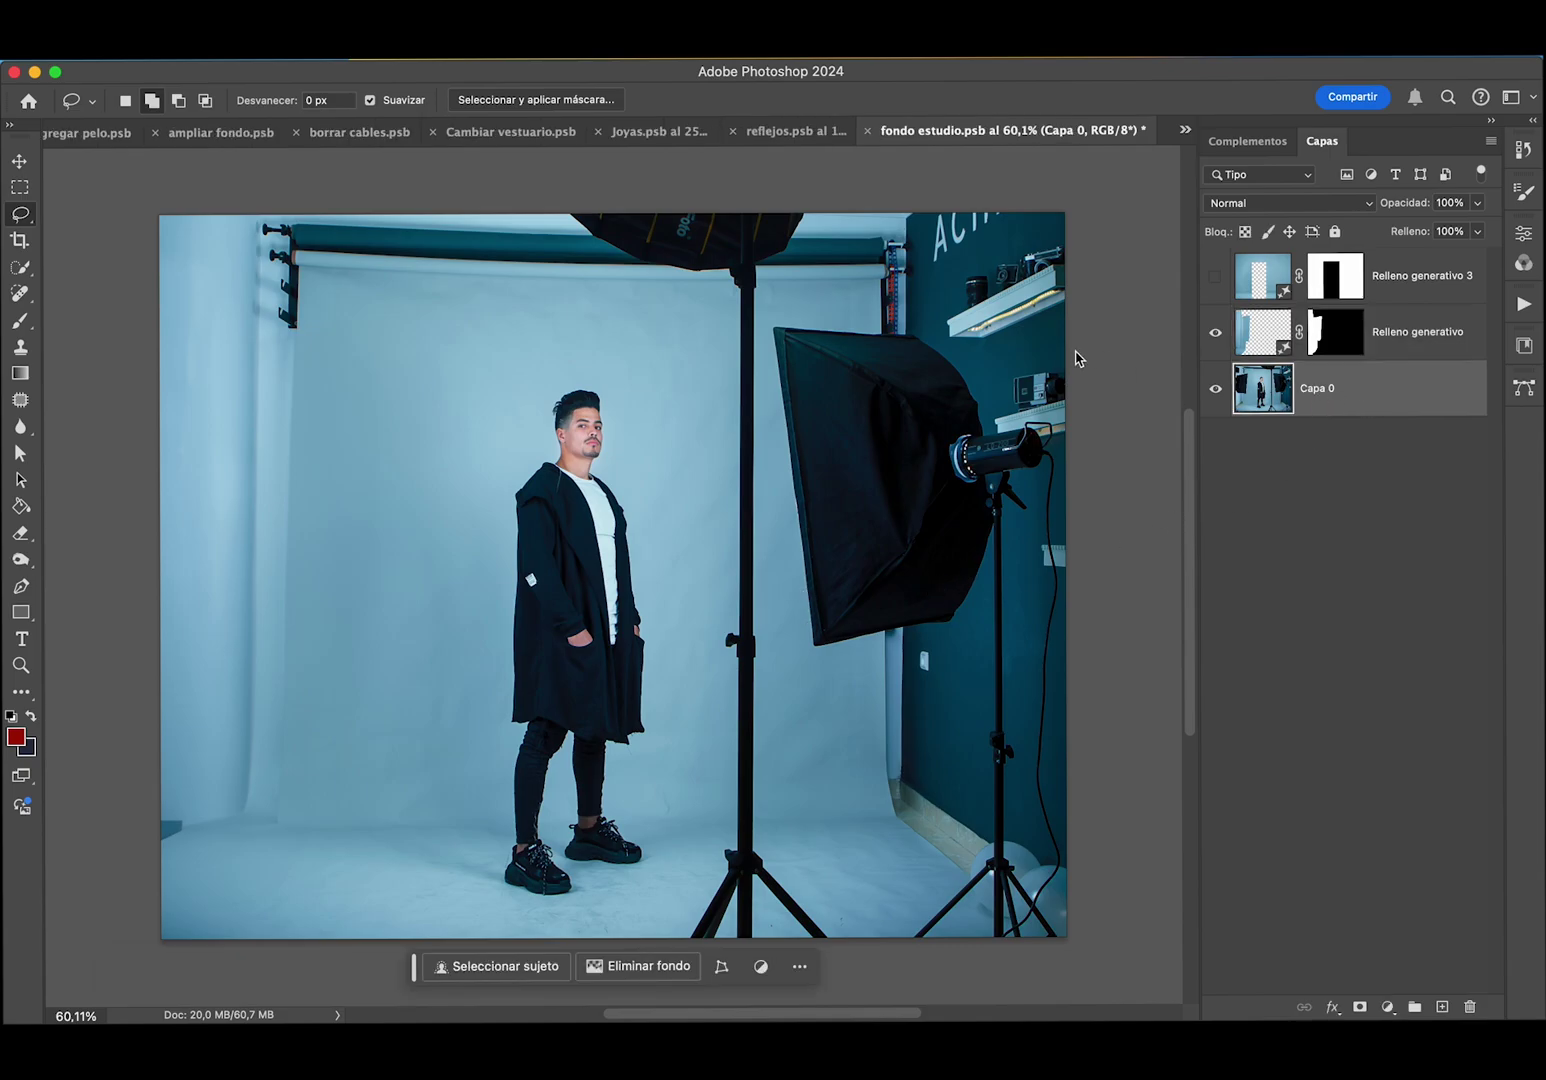
mouse_move(524, 211)
left_mouse_down()
mouse_move(830, 955)
mouse_move(1104, 939)
mouse_move(1131, 529)
mouse_move(1128, 183)
mouse_move(828, 169)
mouse_move(520, 180)
left_mouse_up()
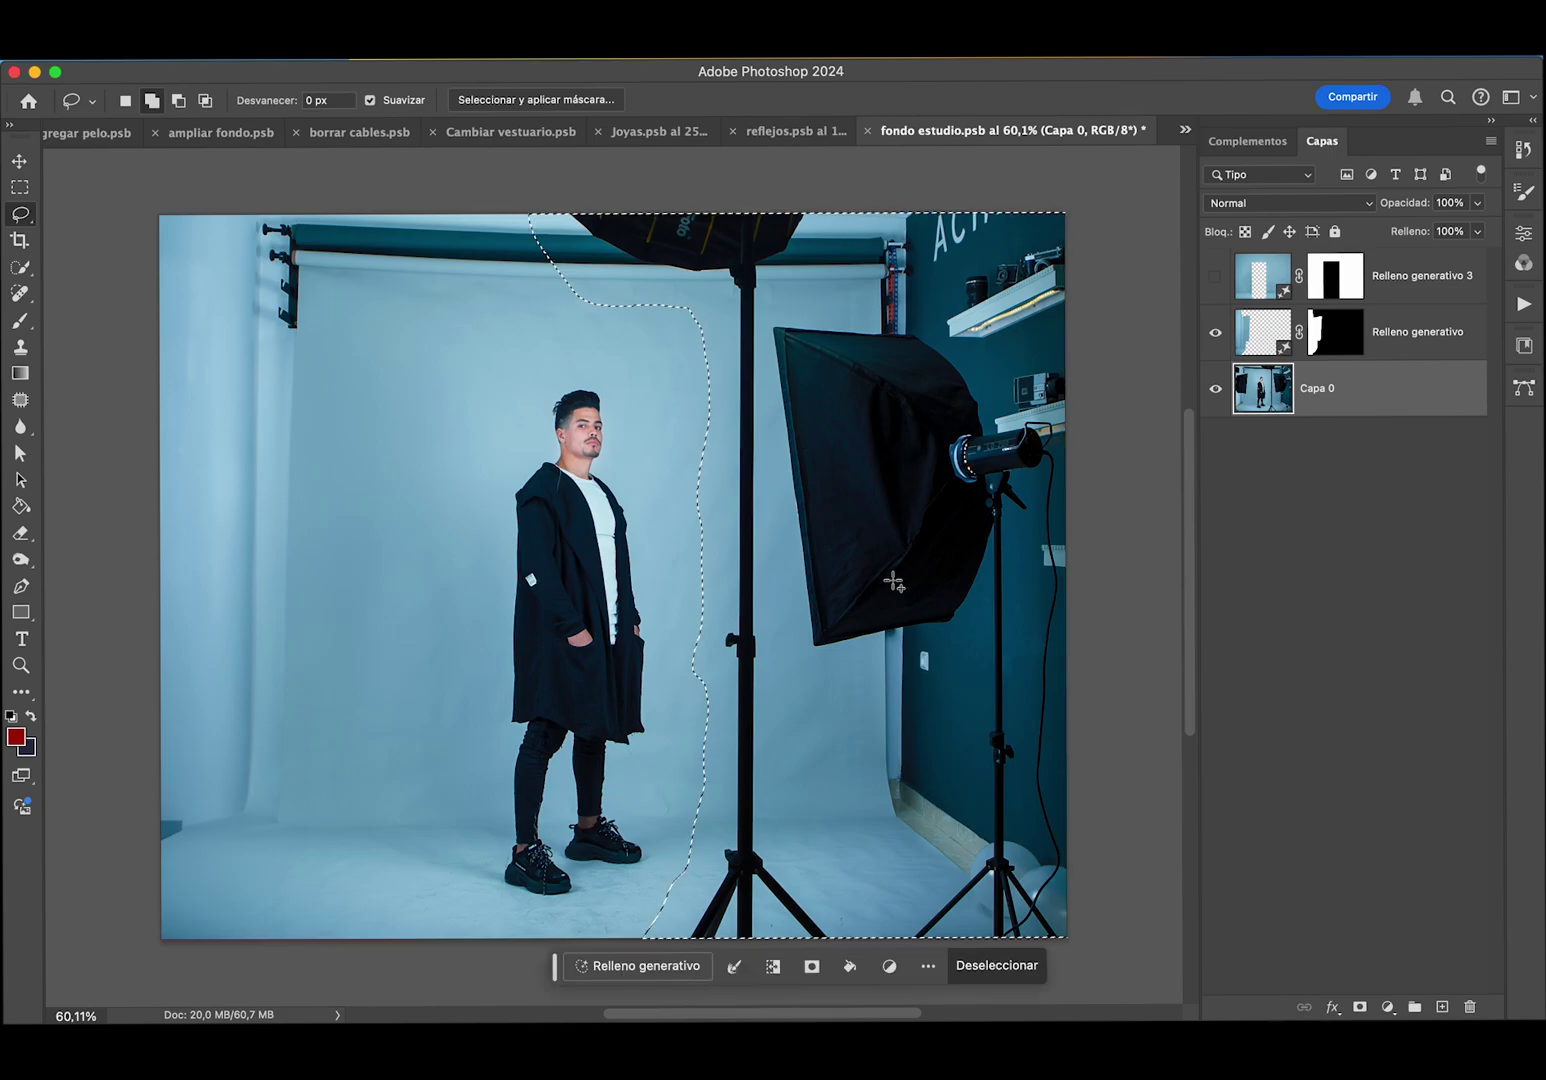
left_click(640, 966)
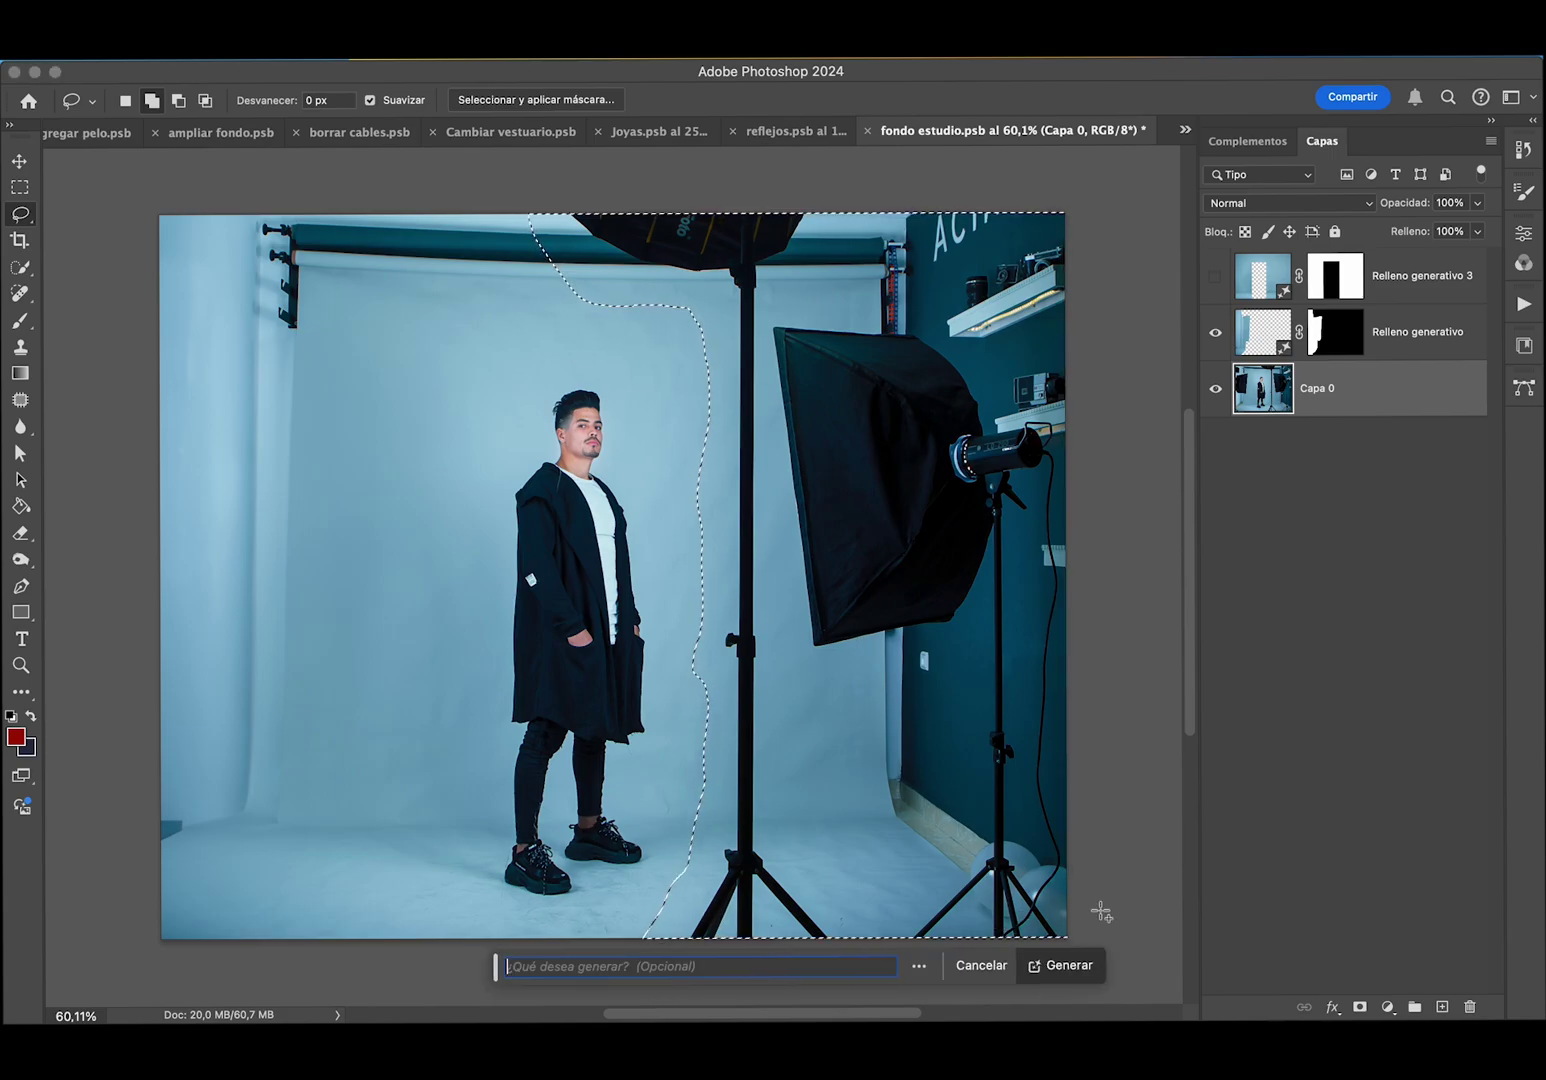
left_click(1062, 965)
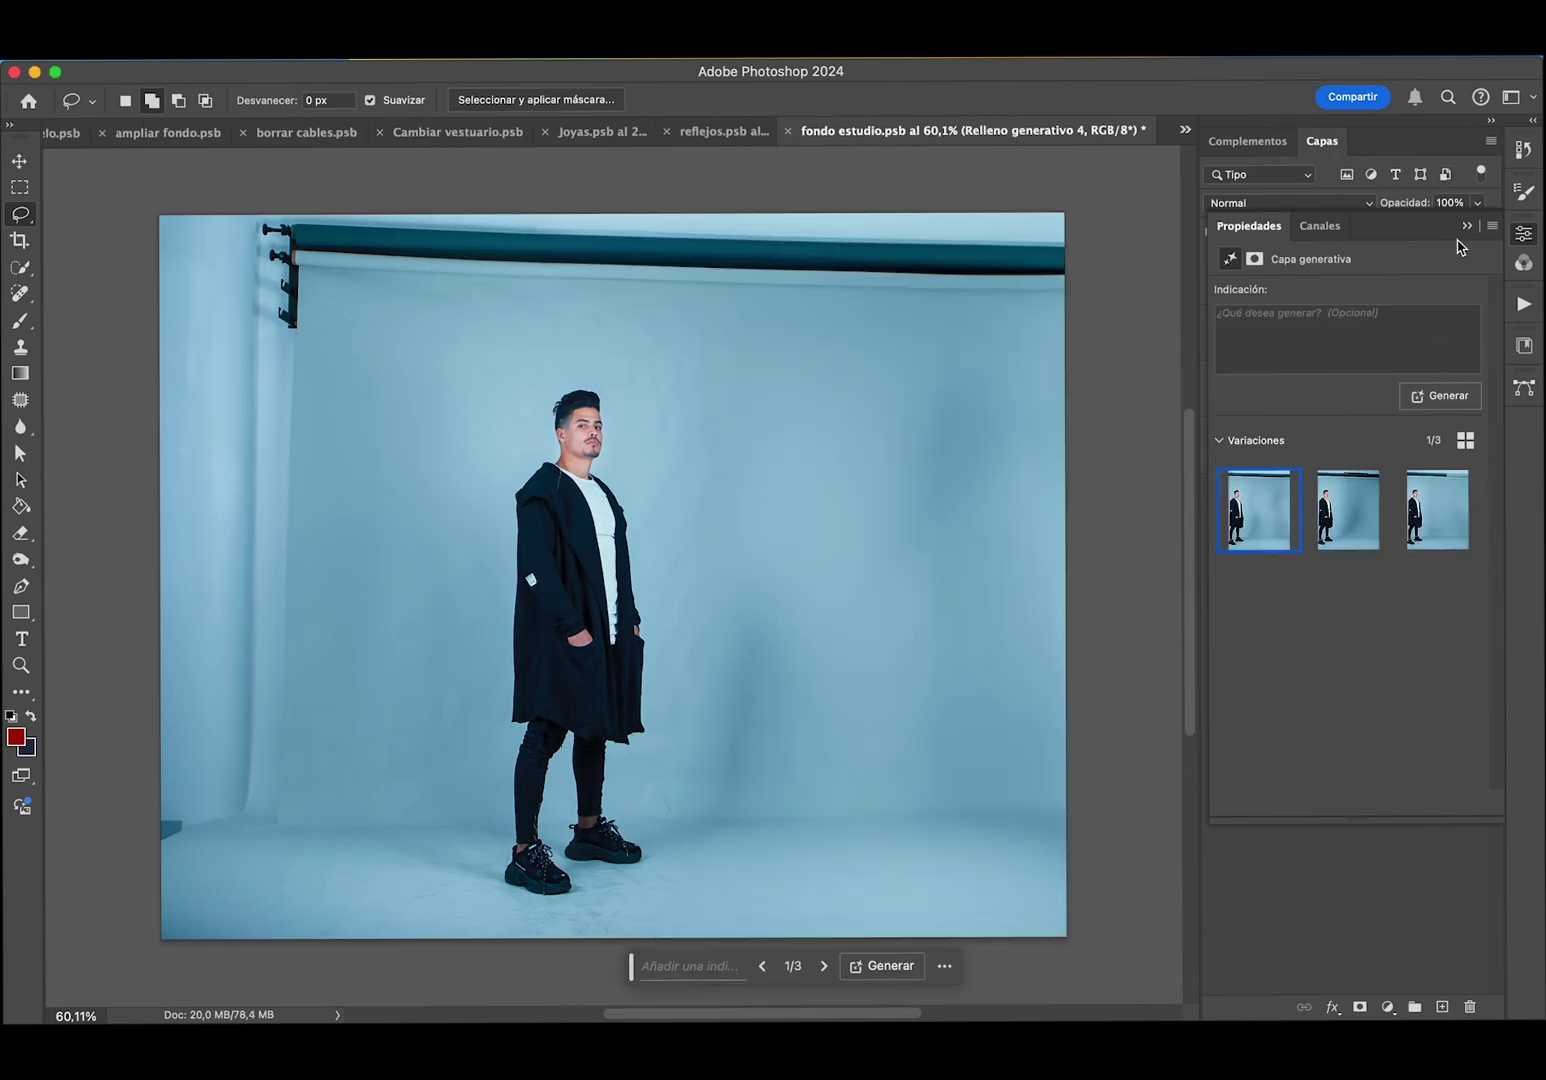
- Preview the second and third right-side fill variations, keeping the third, then check the layers
left_click(1369, 515)
left_click(1433, 527)
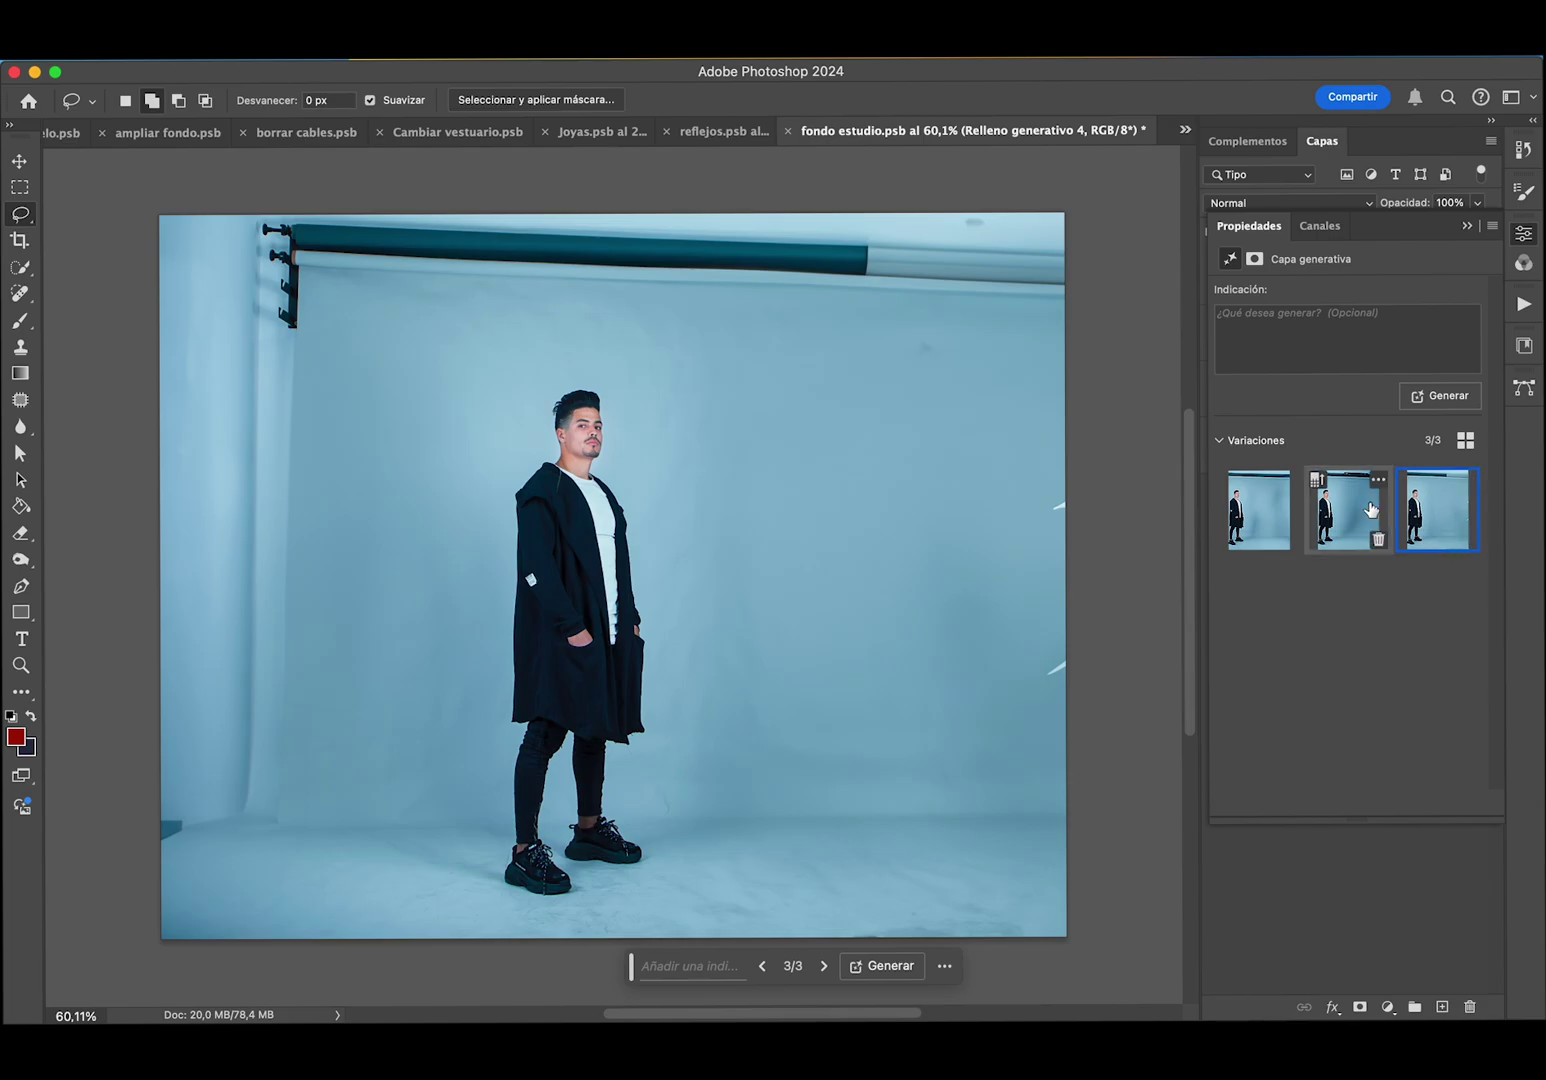
mouse_move(1437, 510)
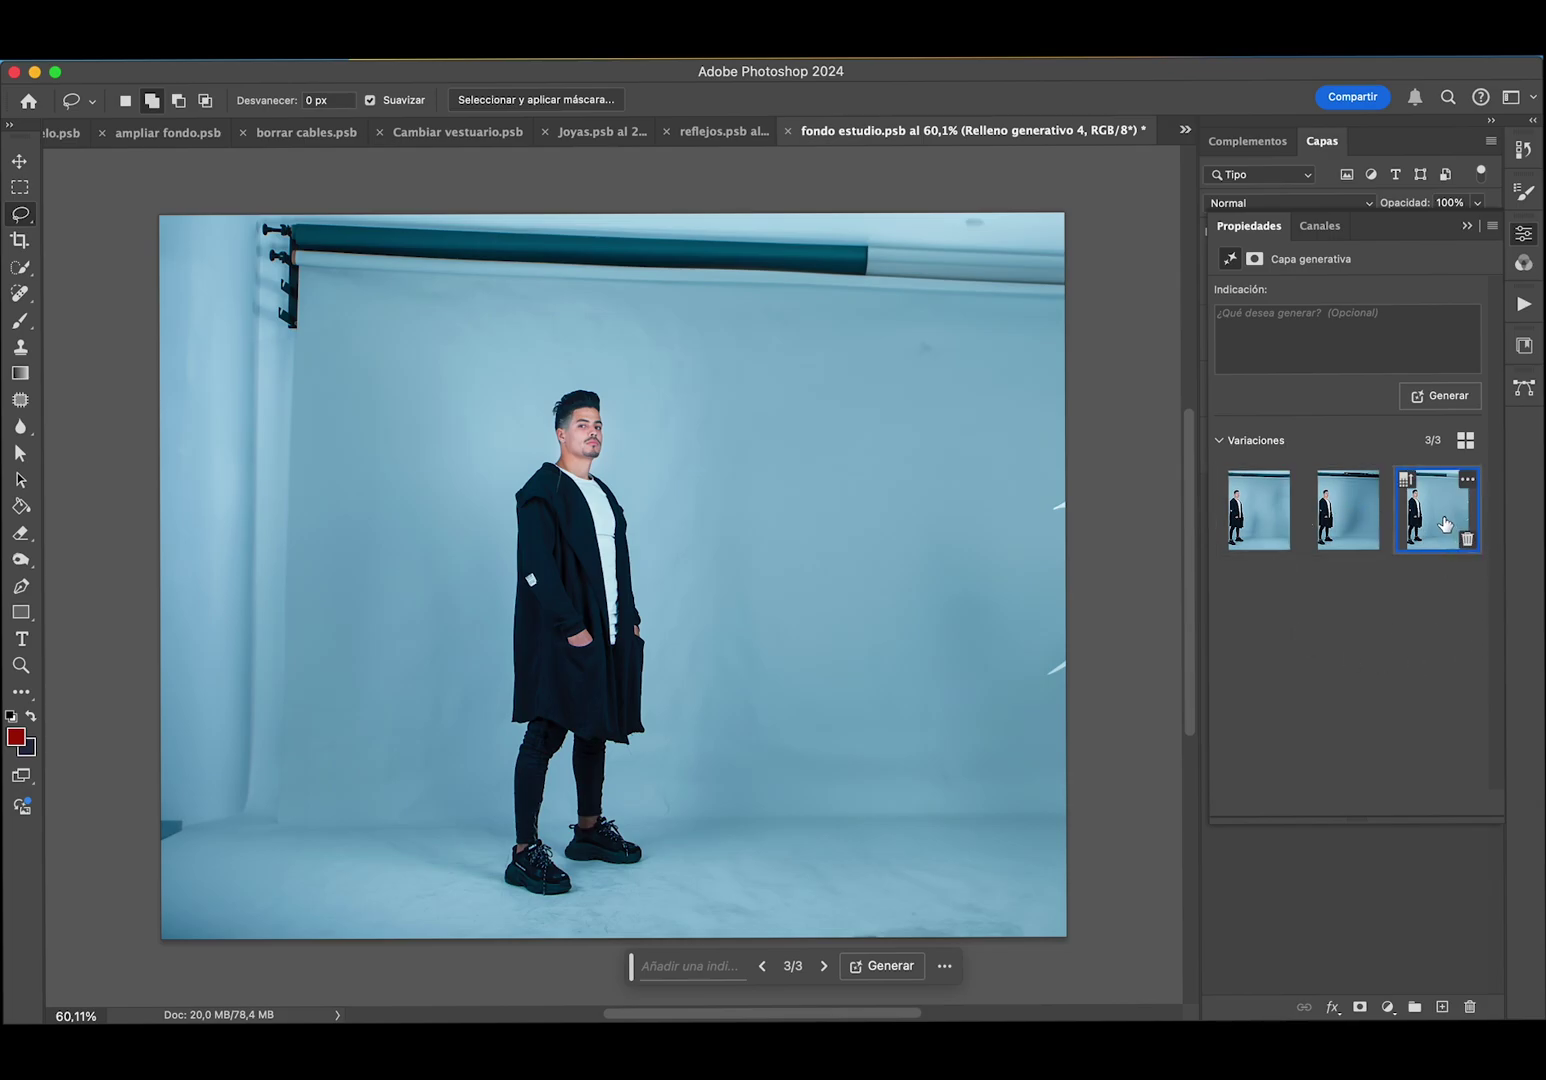
left_click(1467, 226)
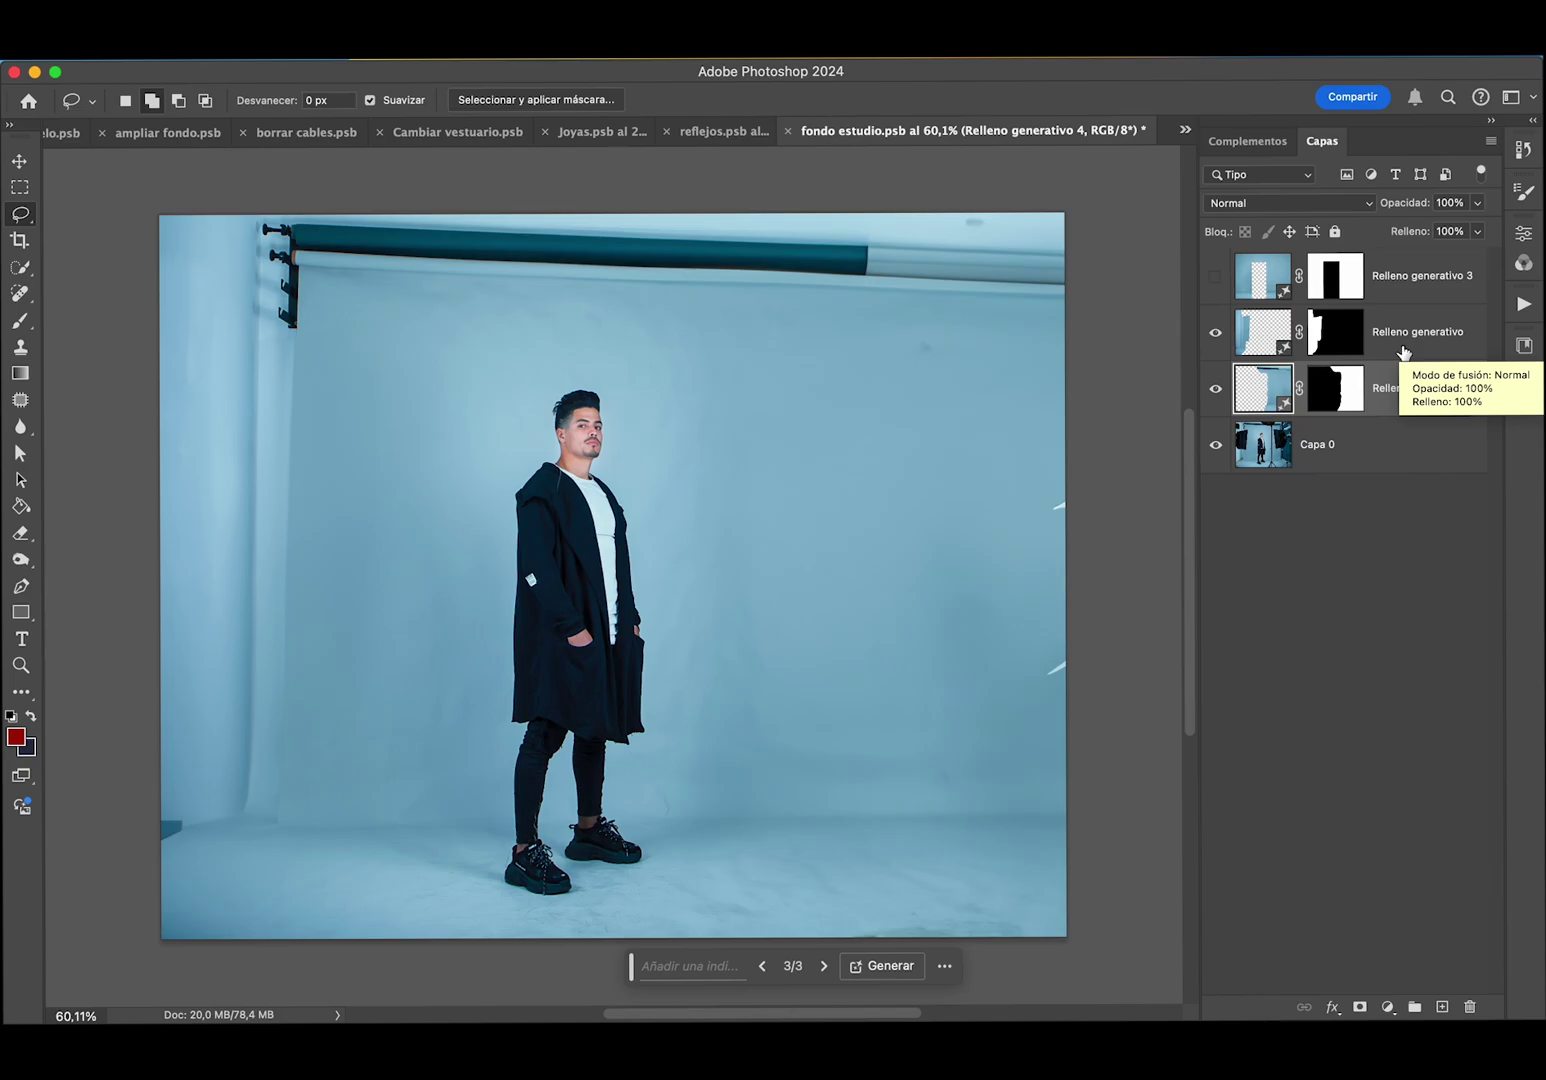
left_click(1531, 243)
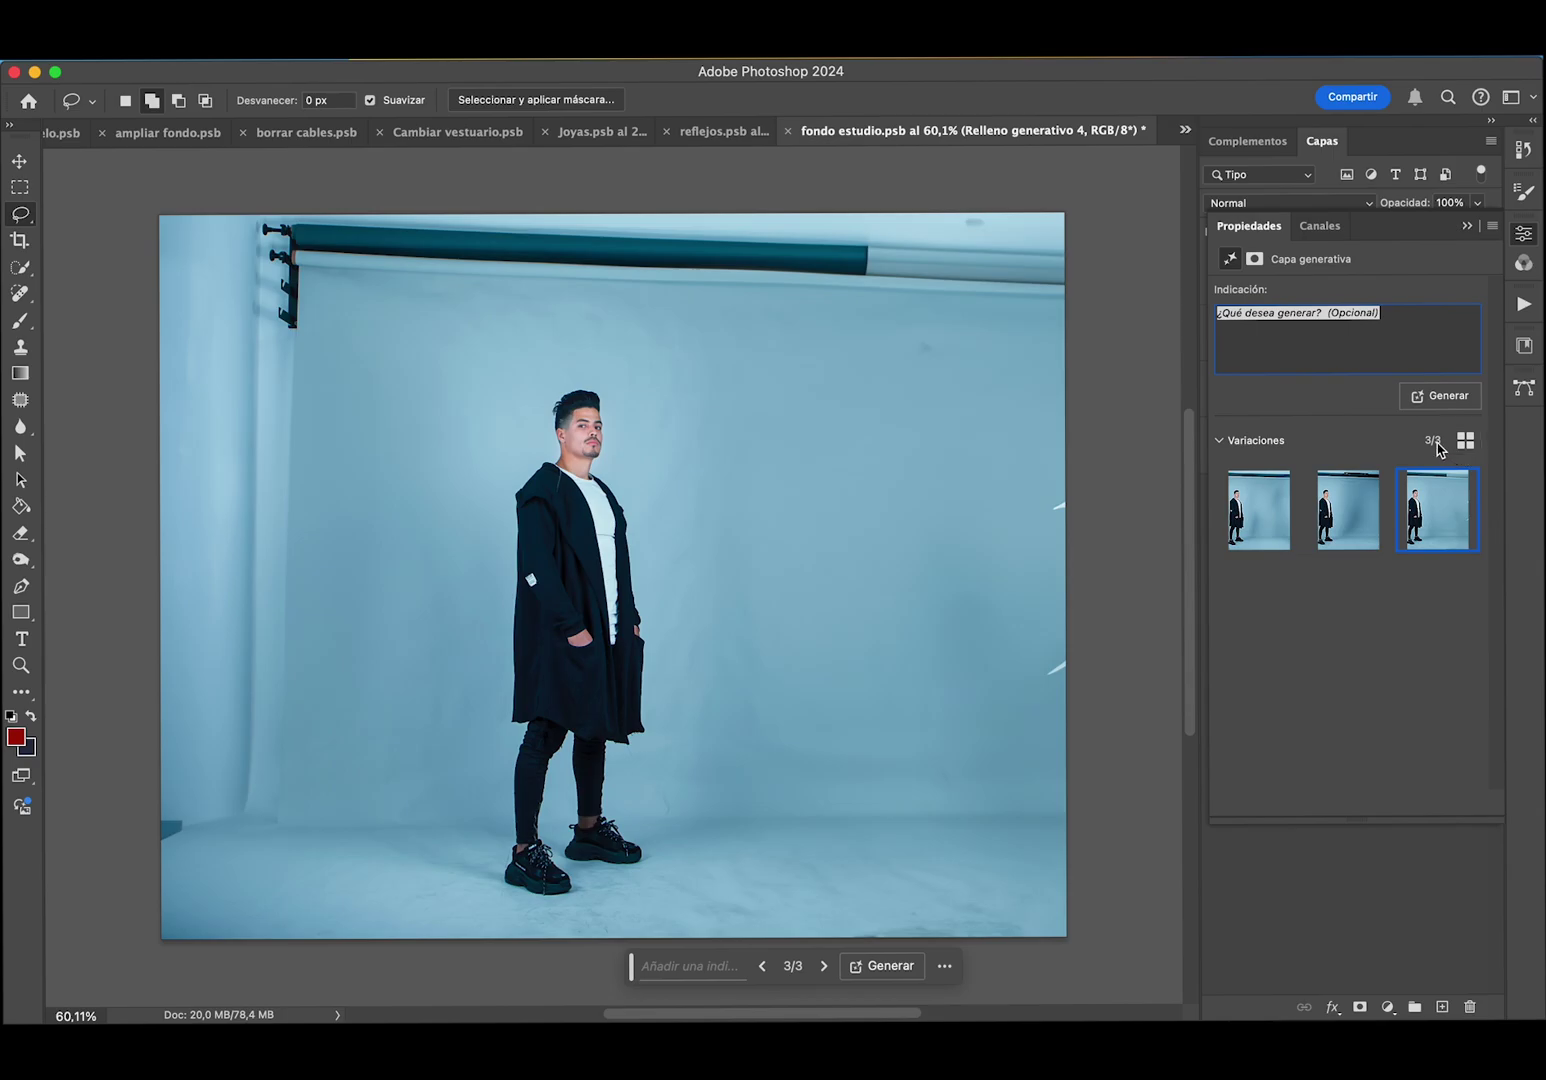
mouse_move(1259, 510)
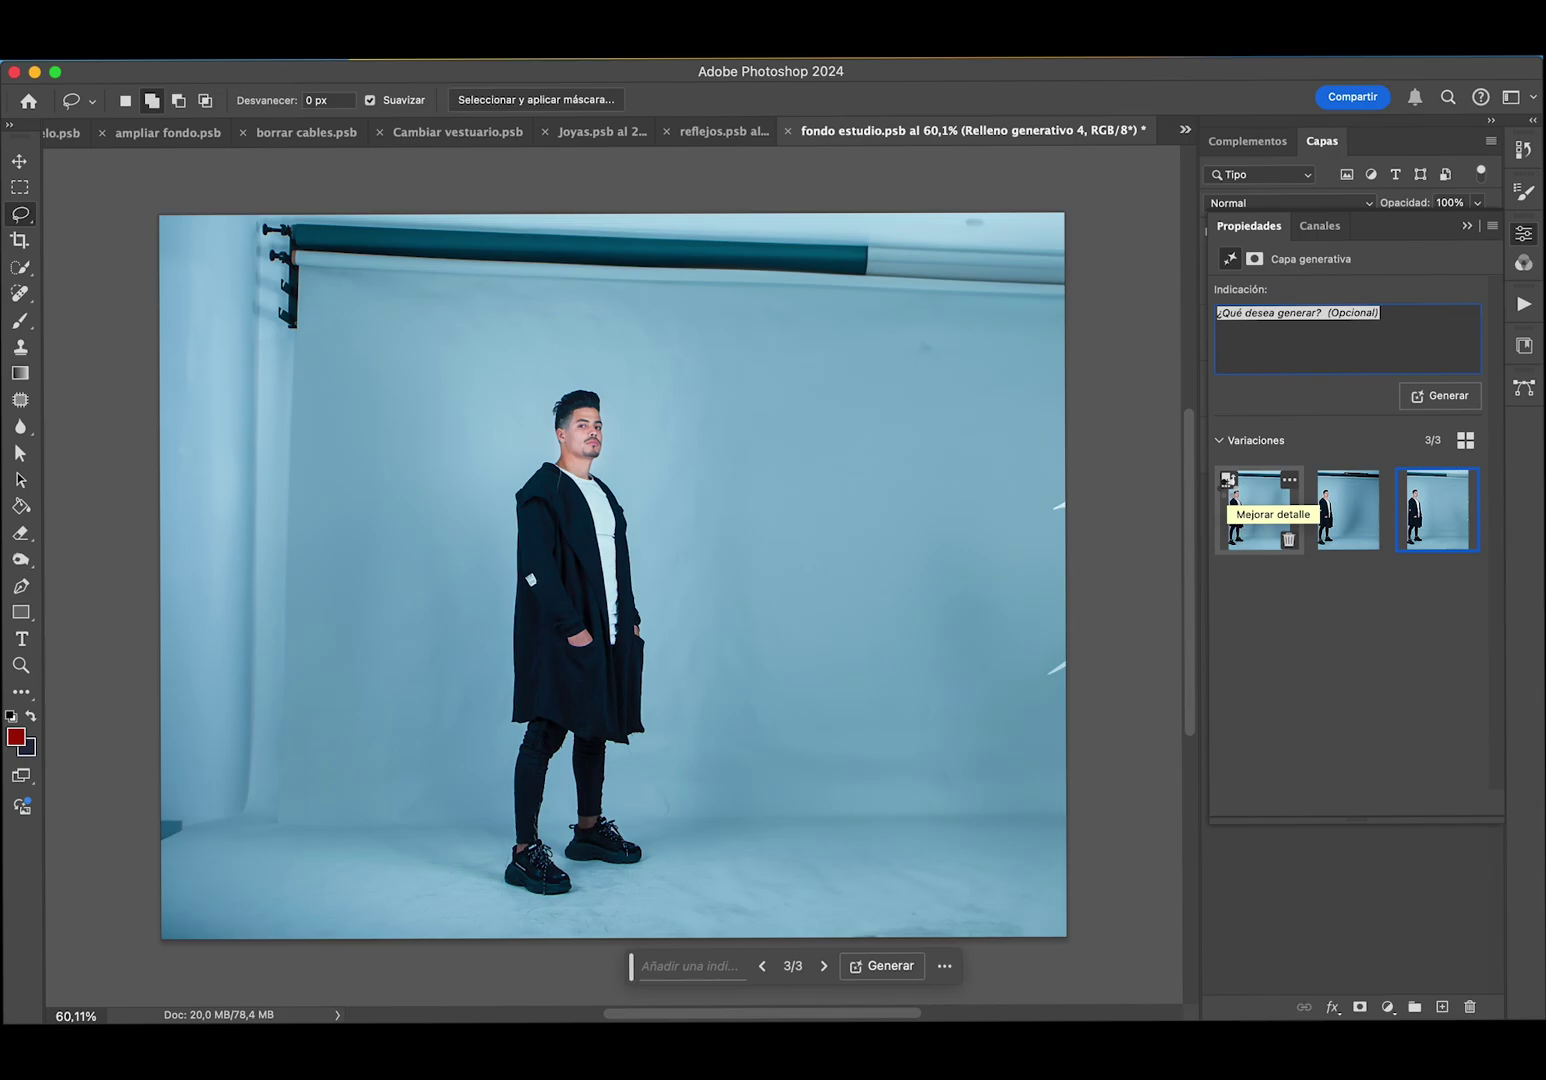
- Use the first right-side fill variation, dismiss its feedback options, and return to Layers
left_click(1229, 481)
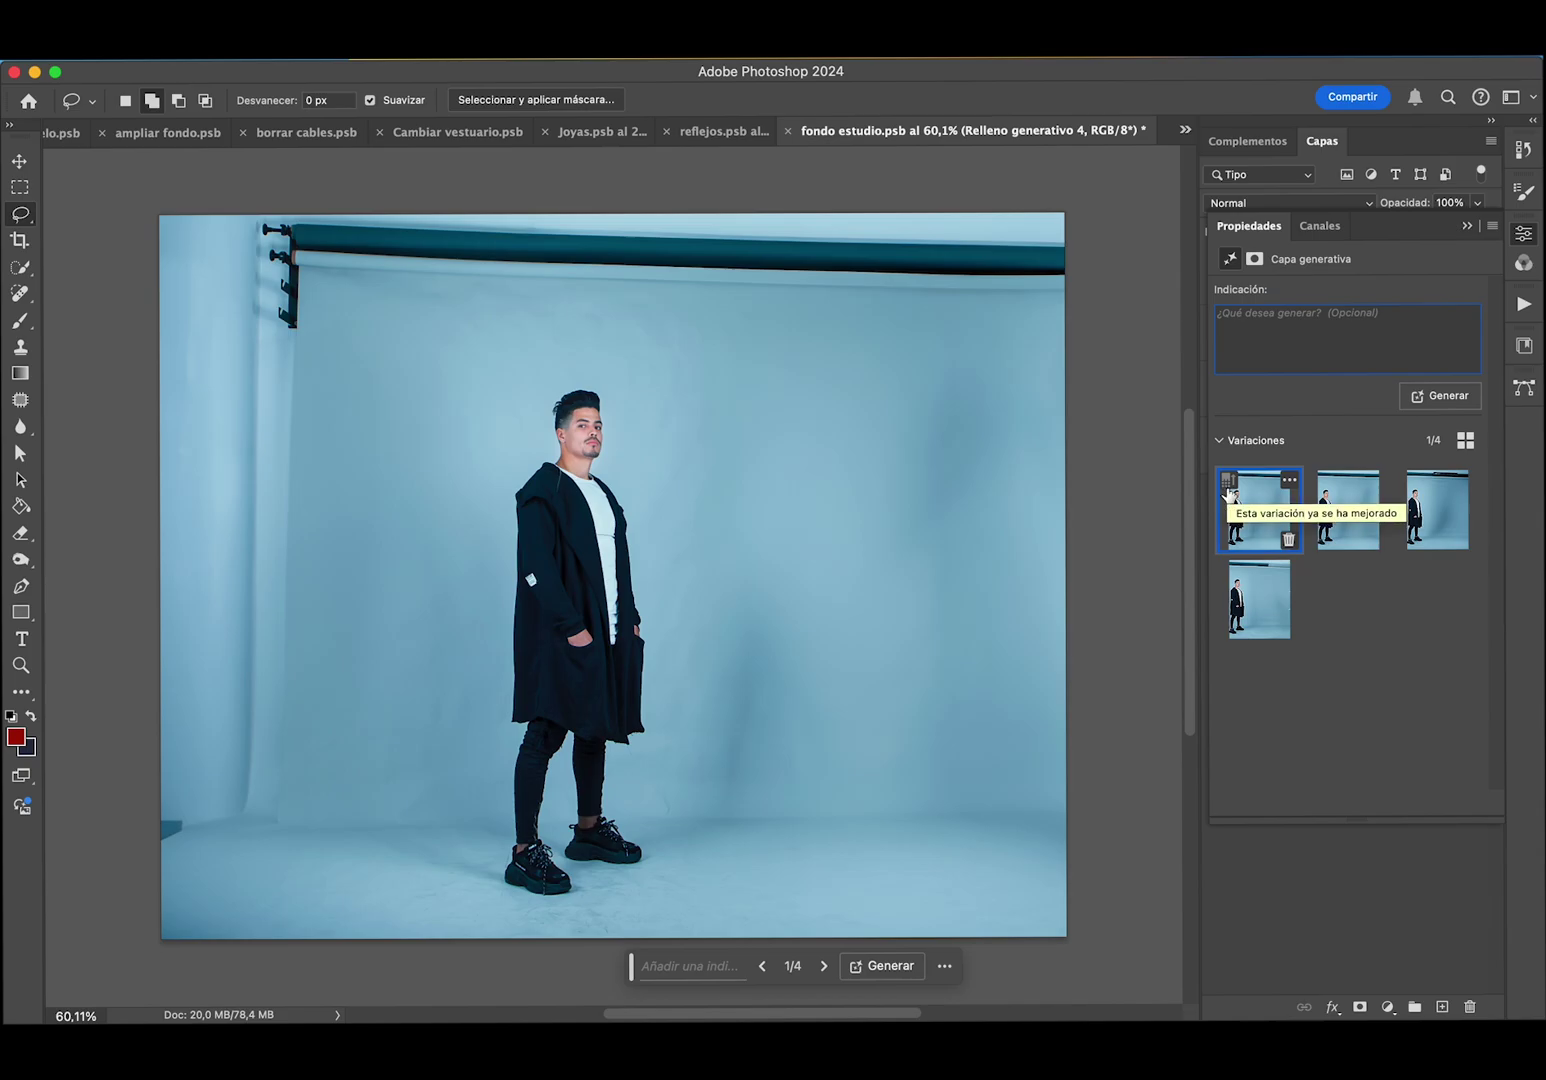
left_click(1289, 481)
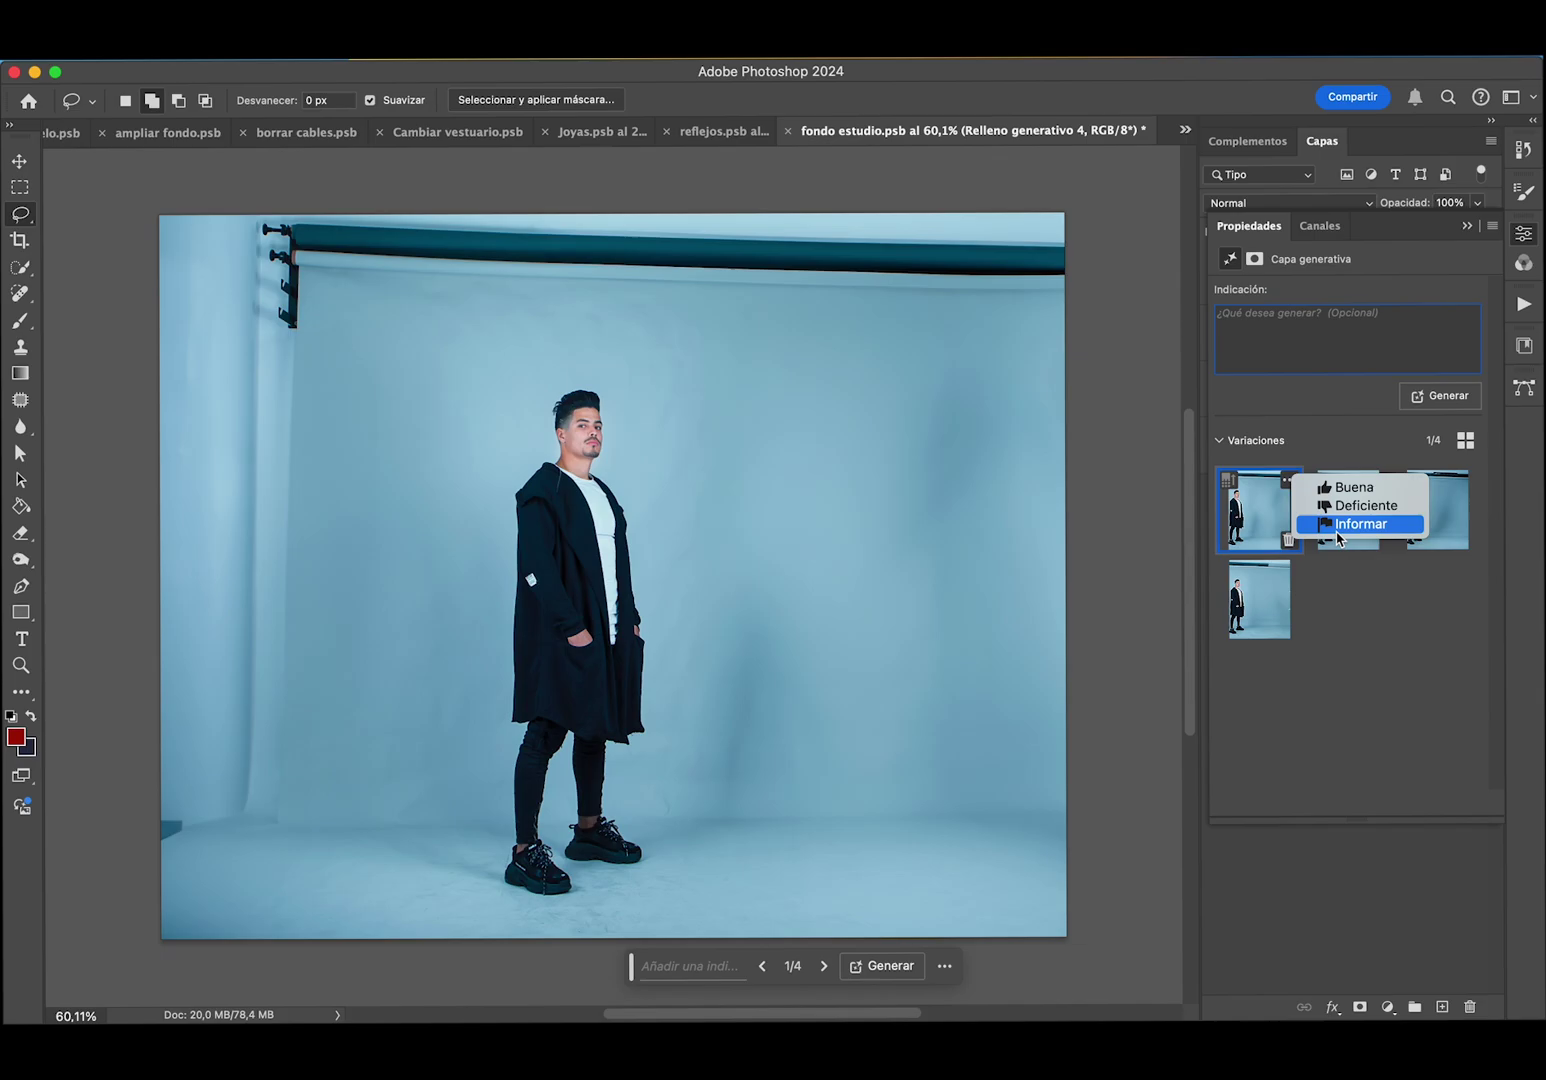
left_click(1338, 524)
left_click(1380, 655)
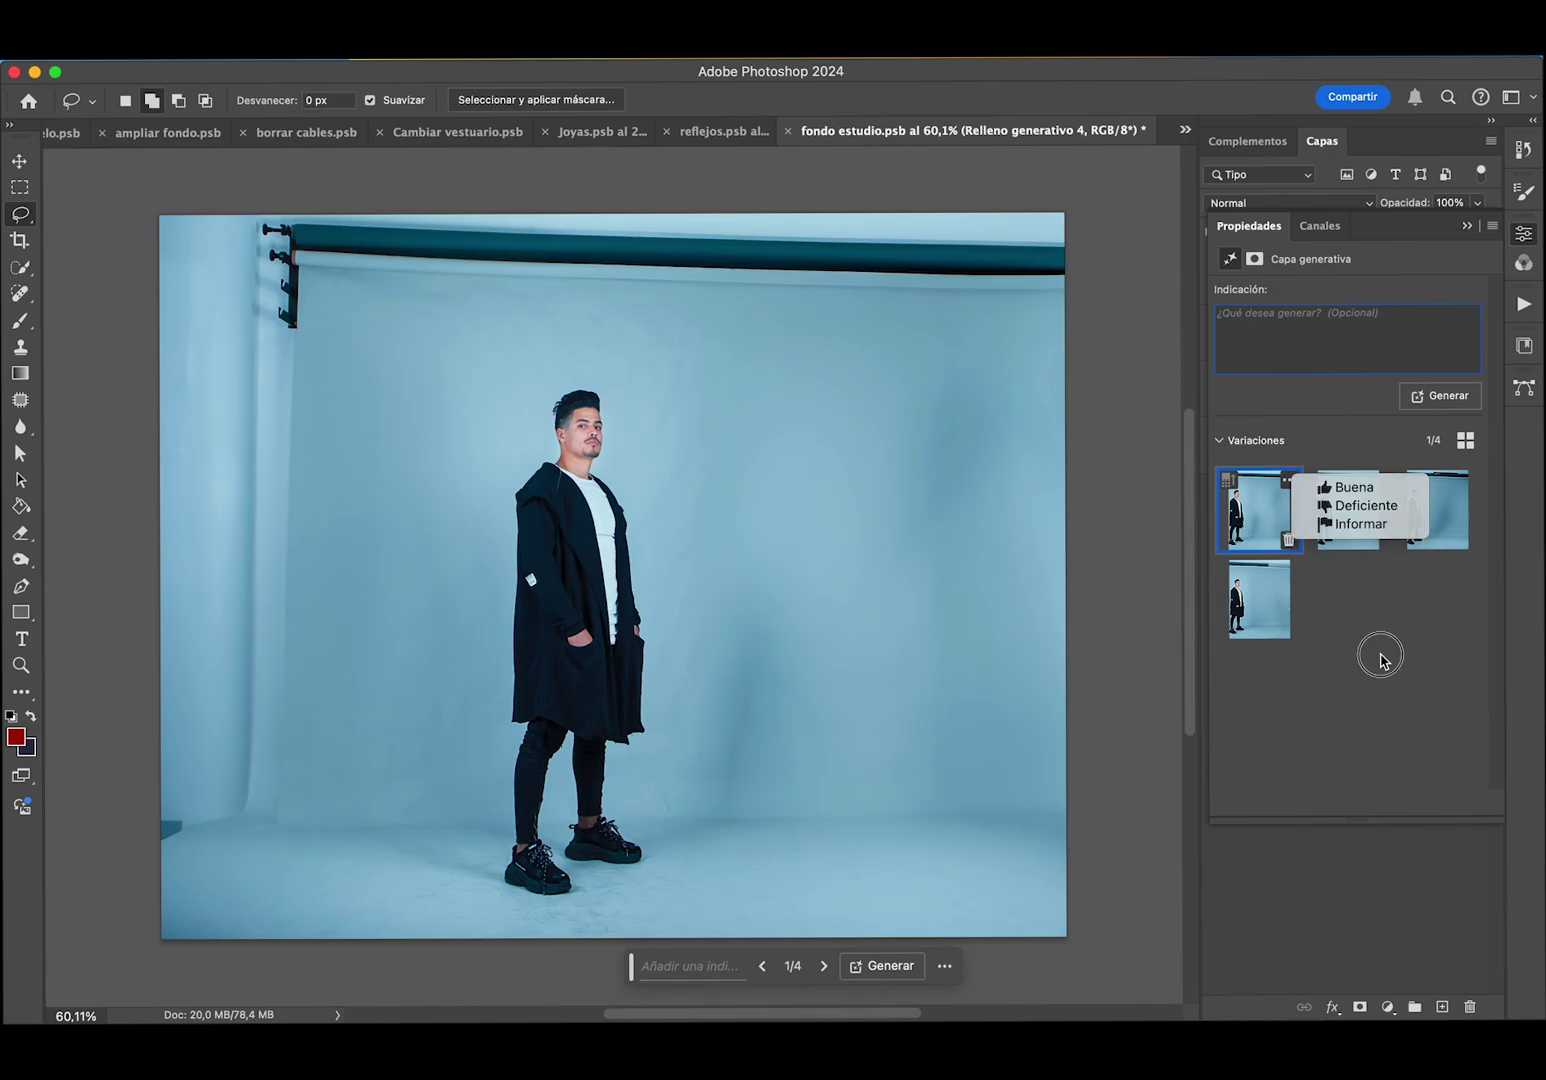
left_click(1467, 226)
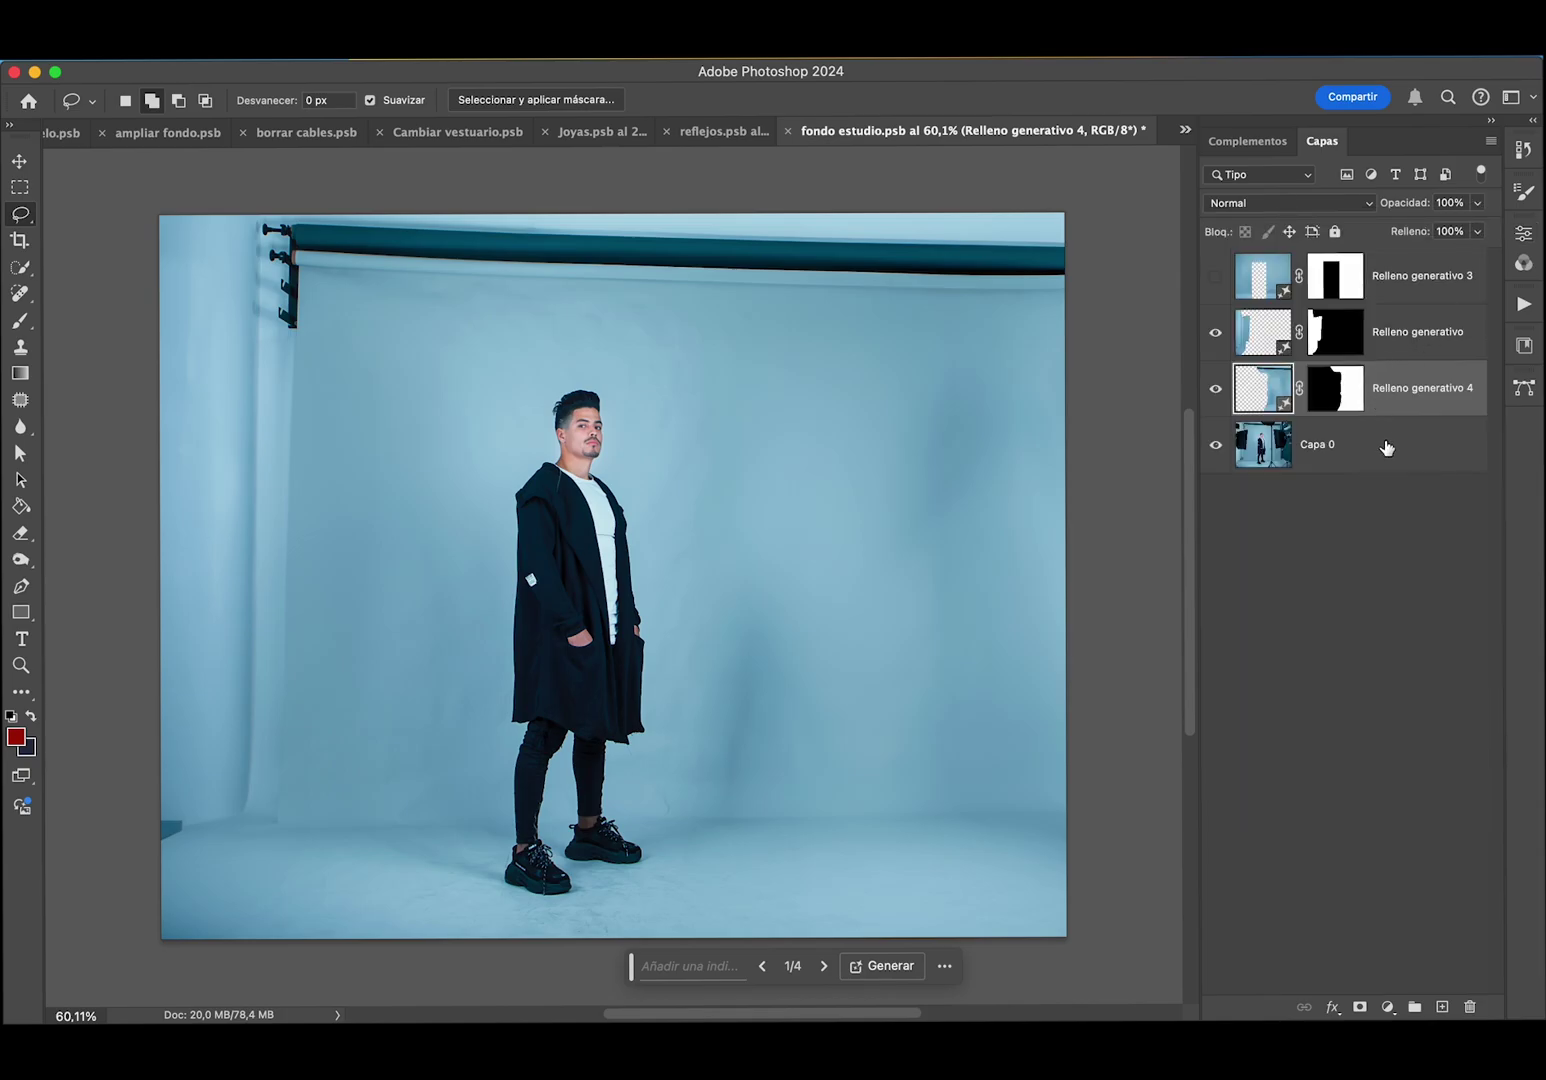
- Duplicate Capa 0 and merge the copy with the visible fill layers into one layer
left_click(1406, 346)
left_click(1383, 448)
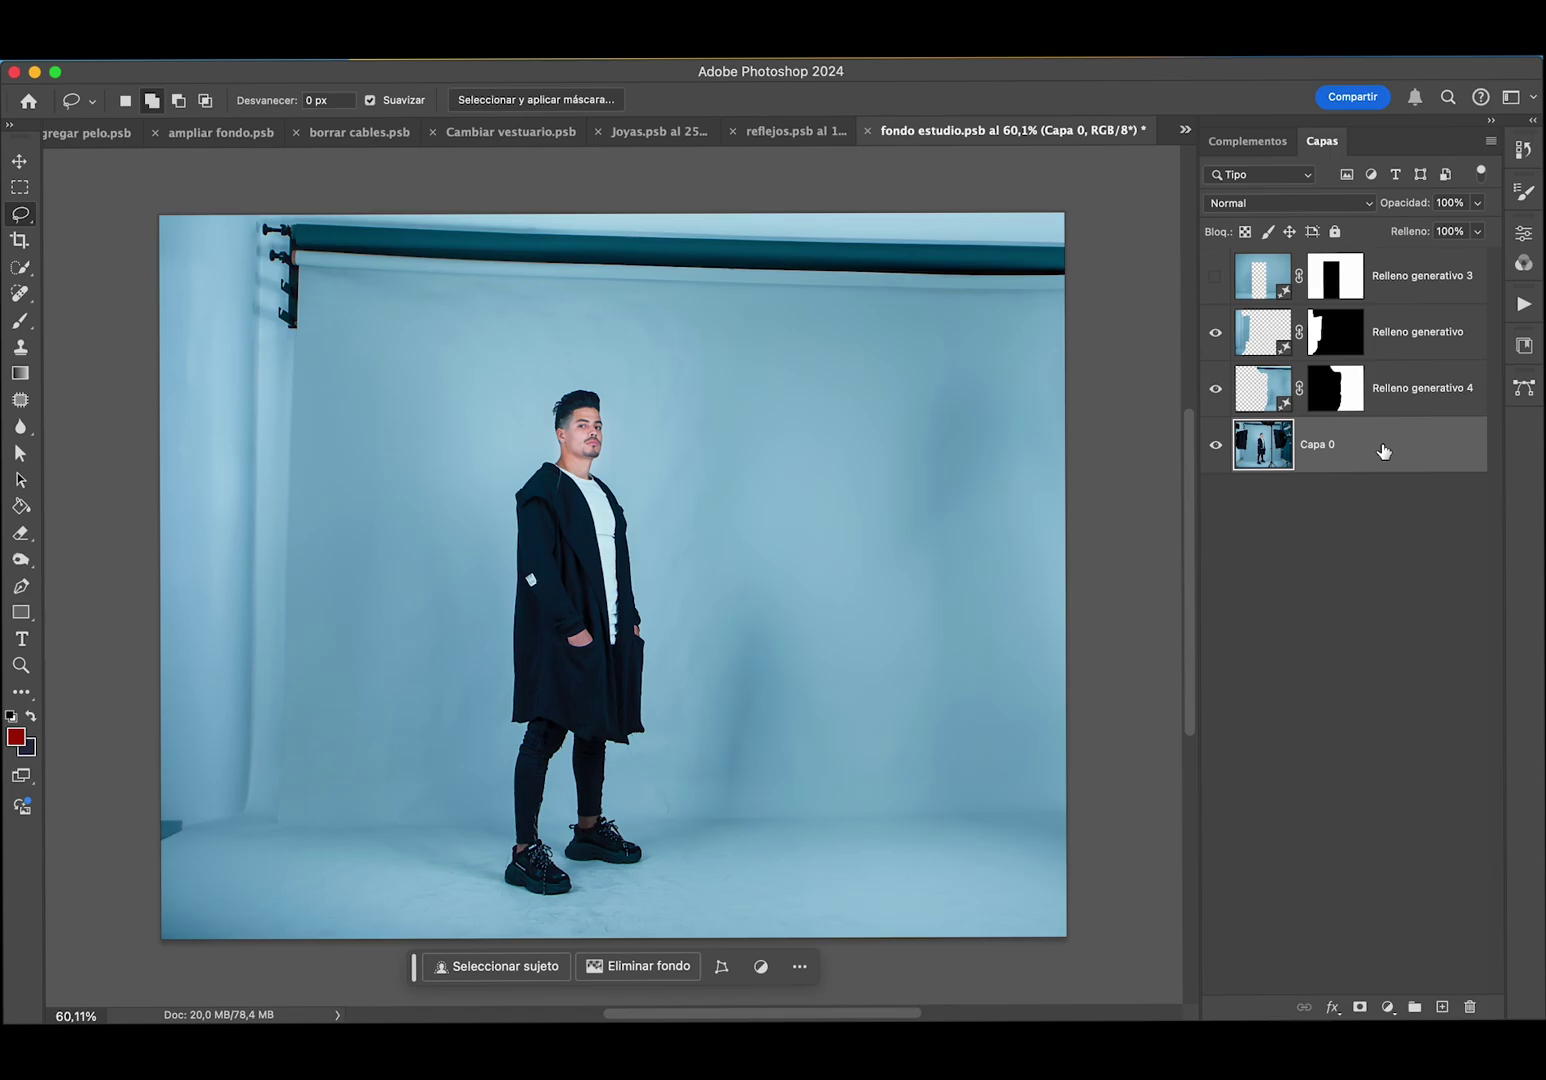
key("ctrl+j")
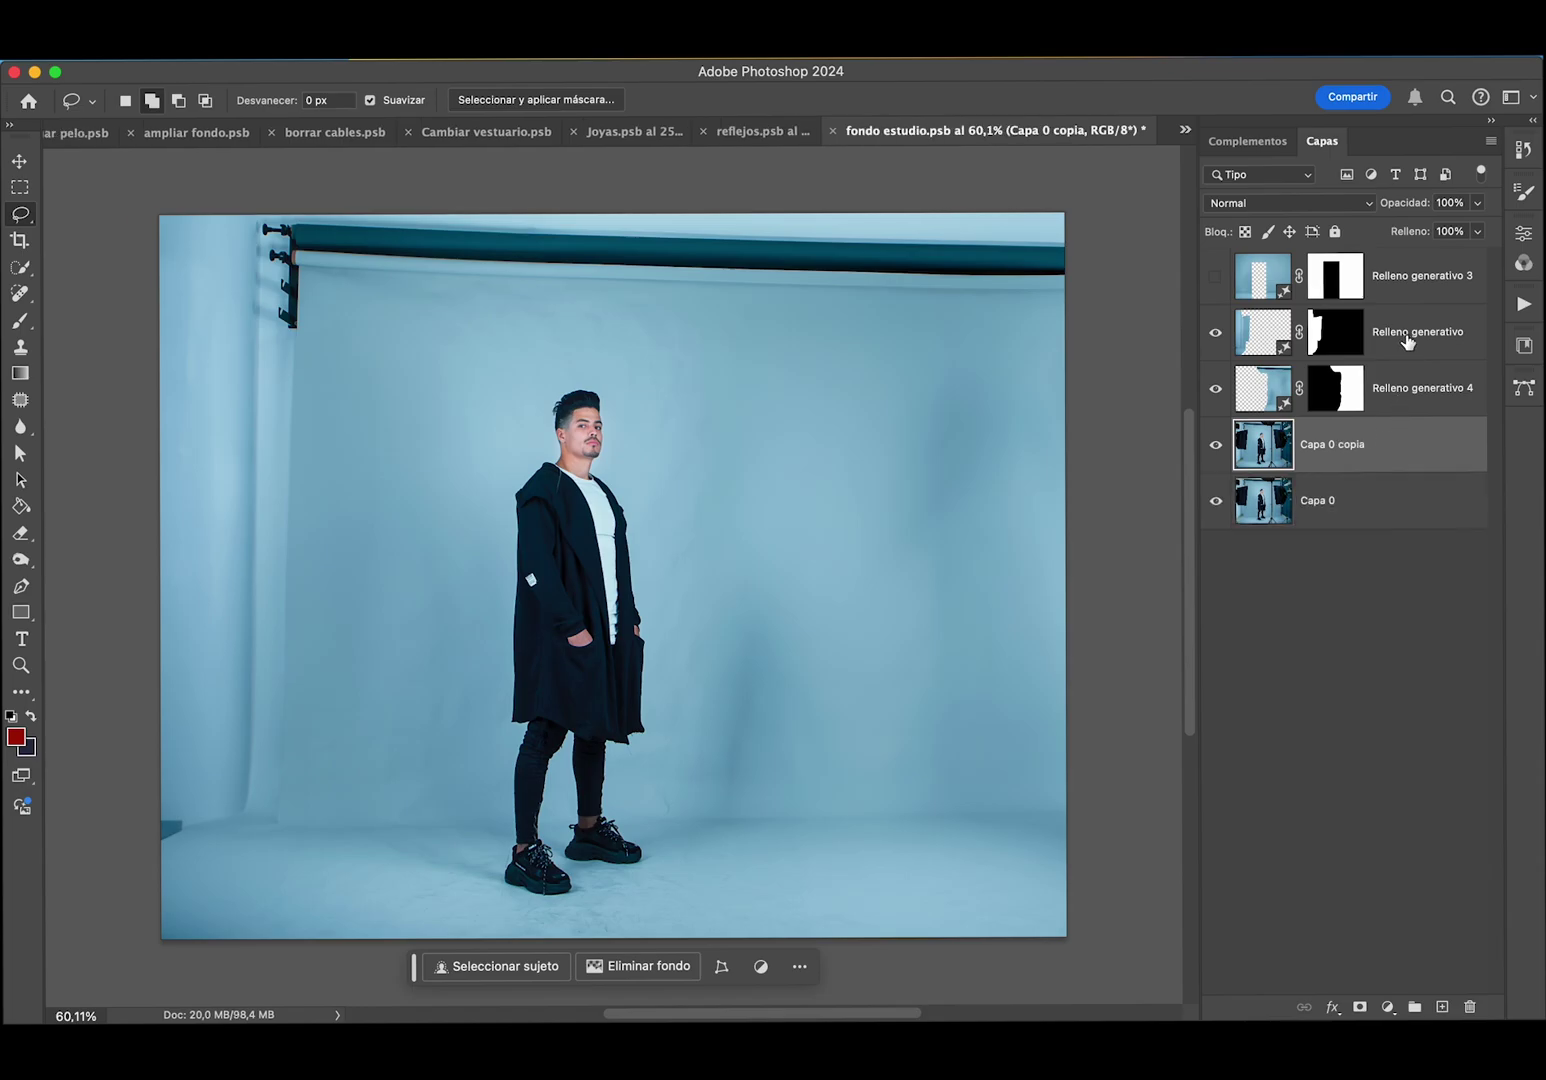
left_click(1407, 340, "shift")
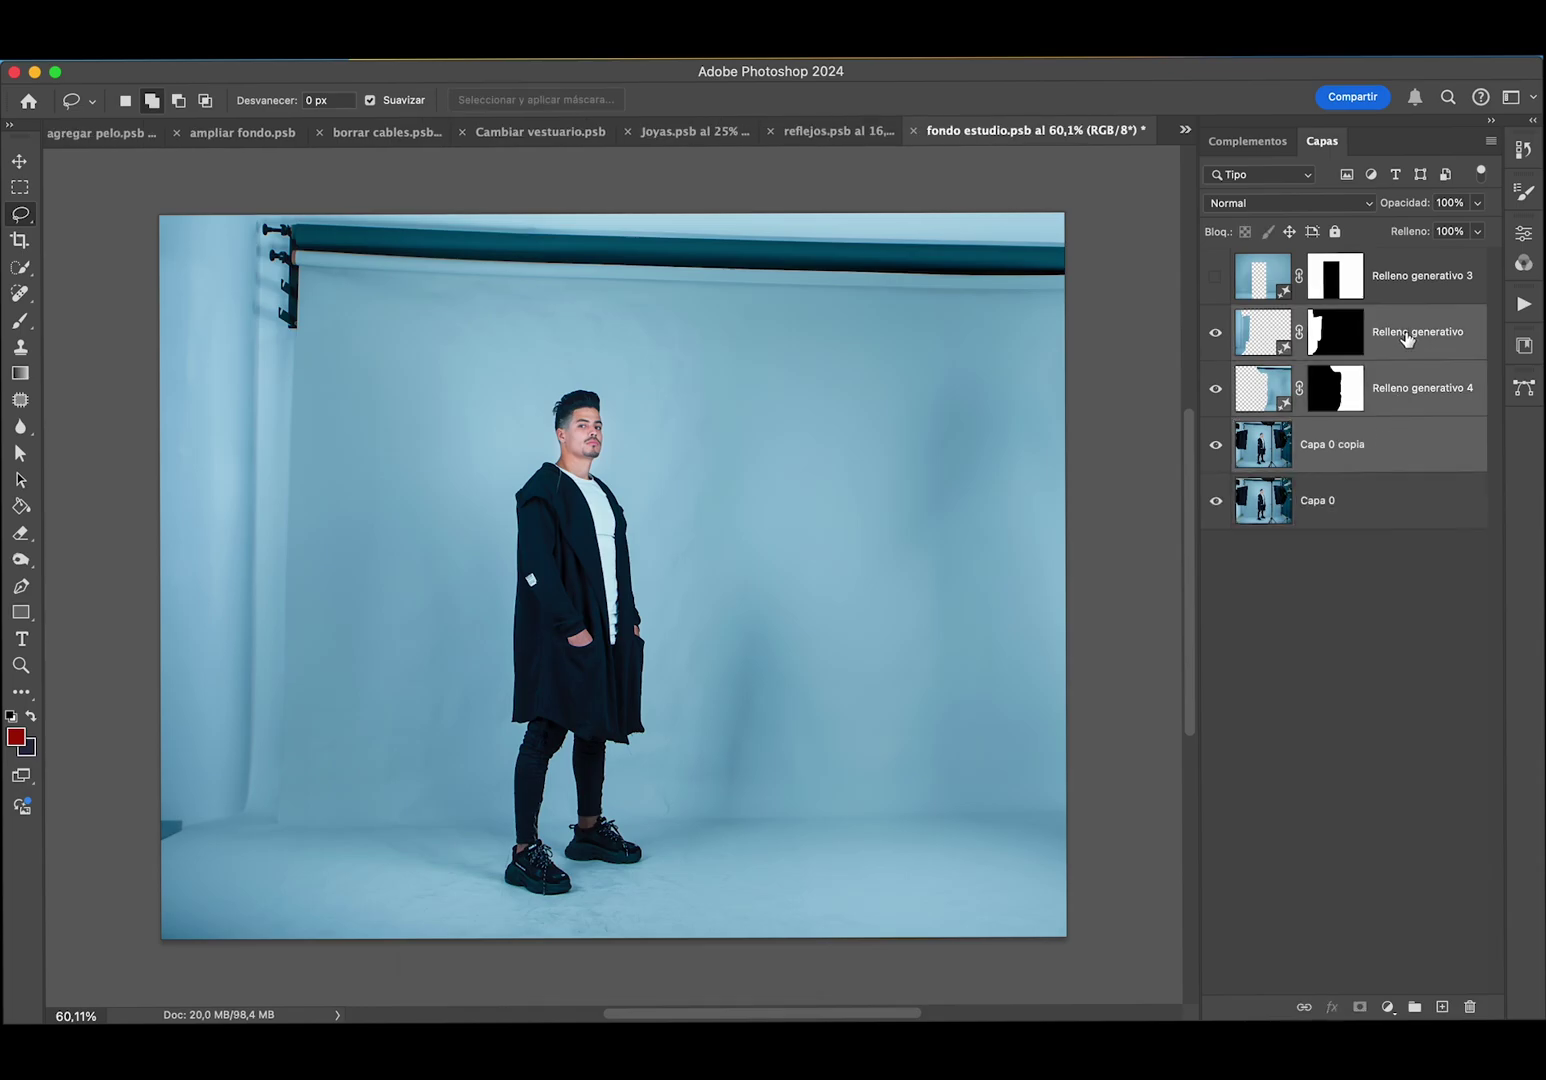
key("ctrl+e")
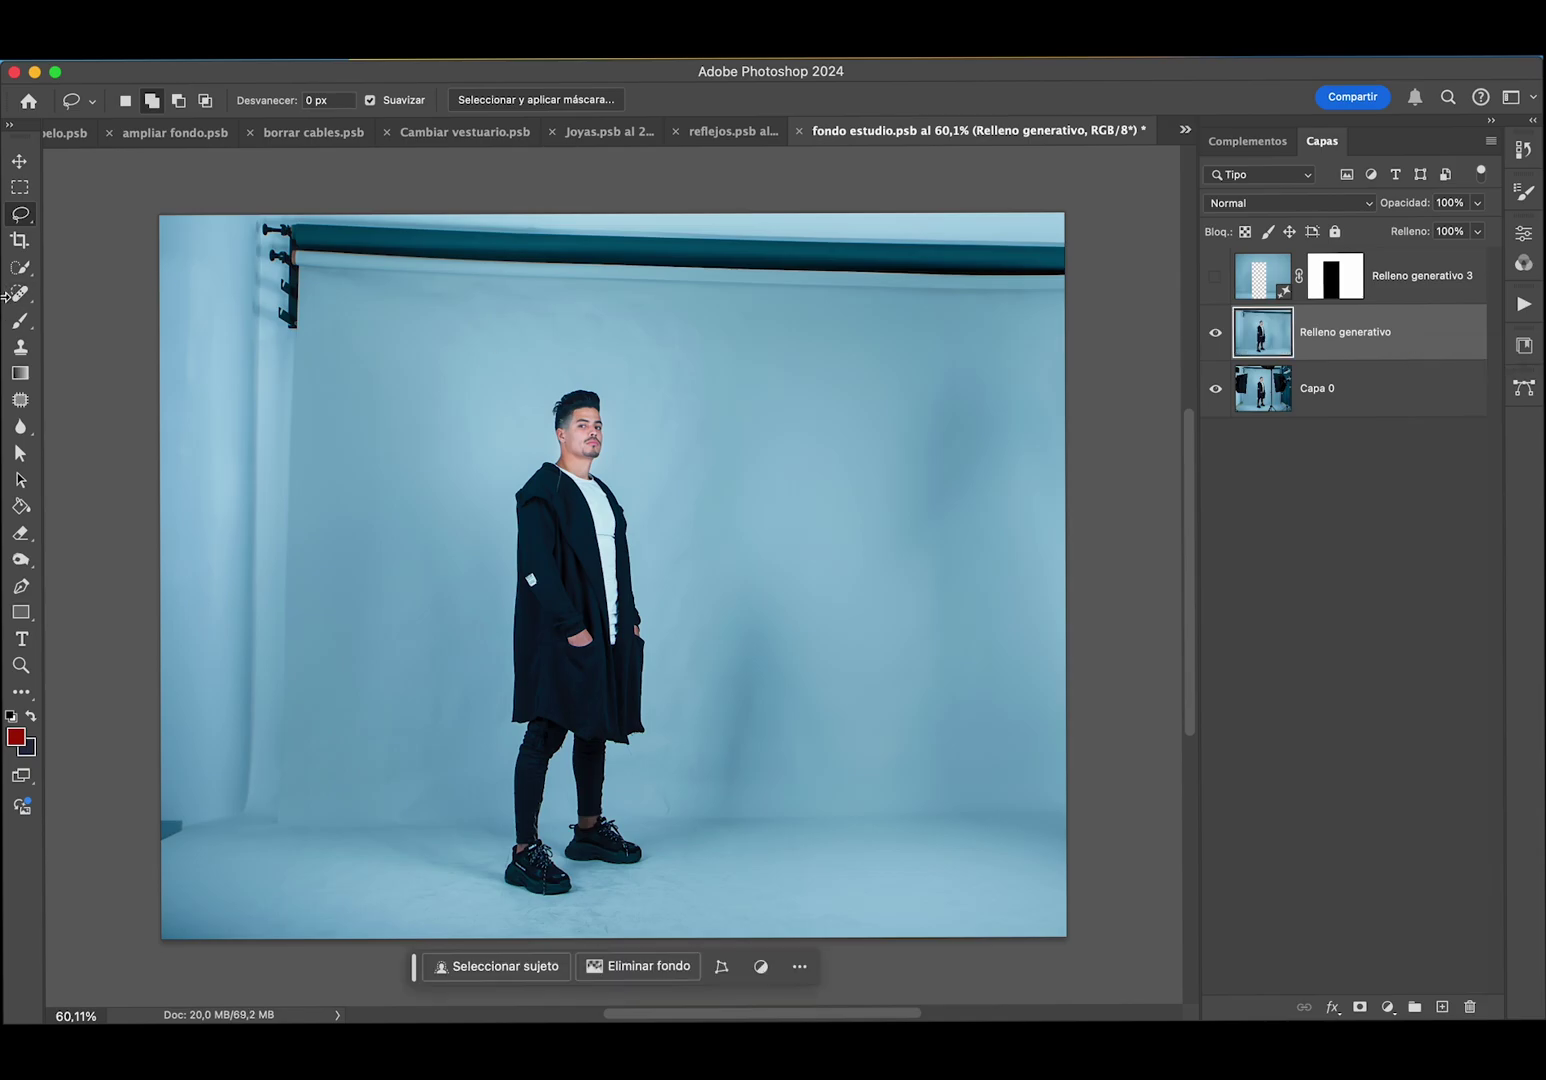
- Lasso the backdrop pole and stand, generate a no-prompt fill, and keep the third variation
mouse_move(168, 199)
left_mouse_down()
mouse_move(299, 799)
mouse_move(355, 283)
mouse_move(1041, 333)
mouse_move(1111, 214)
mouse_move(690, 166)
mouse_move(83, 173)
left_mouse_up()
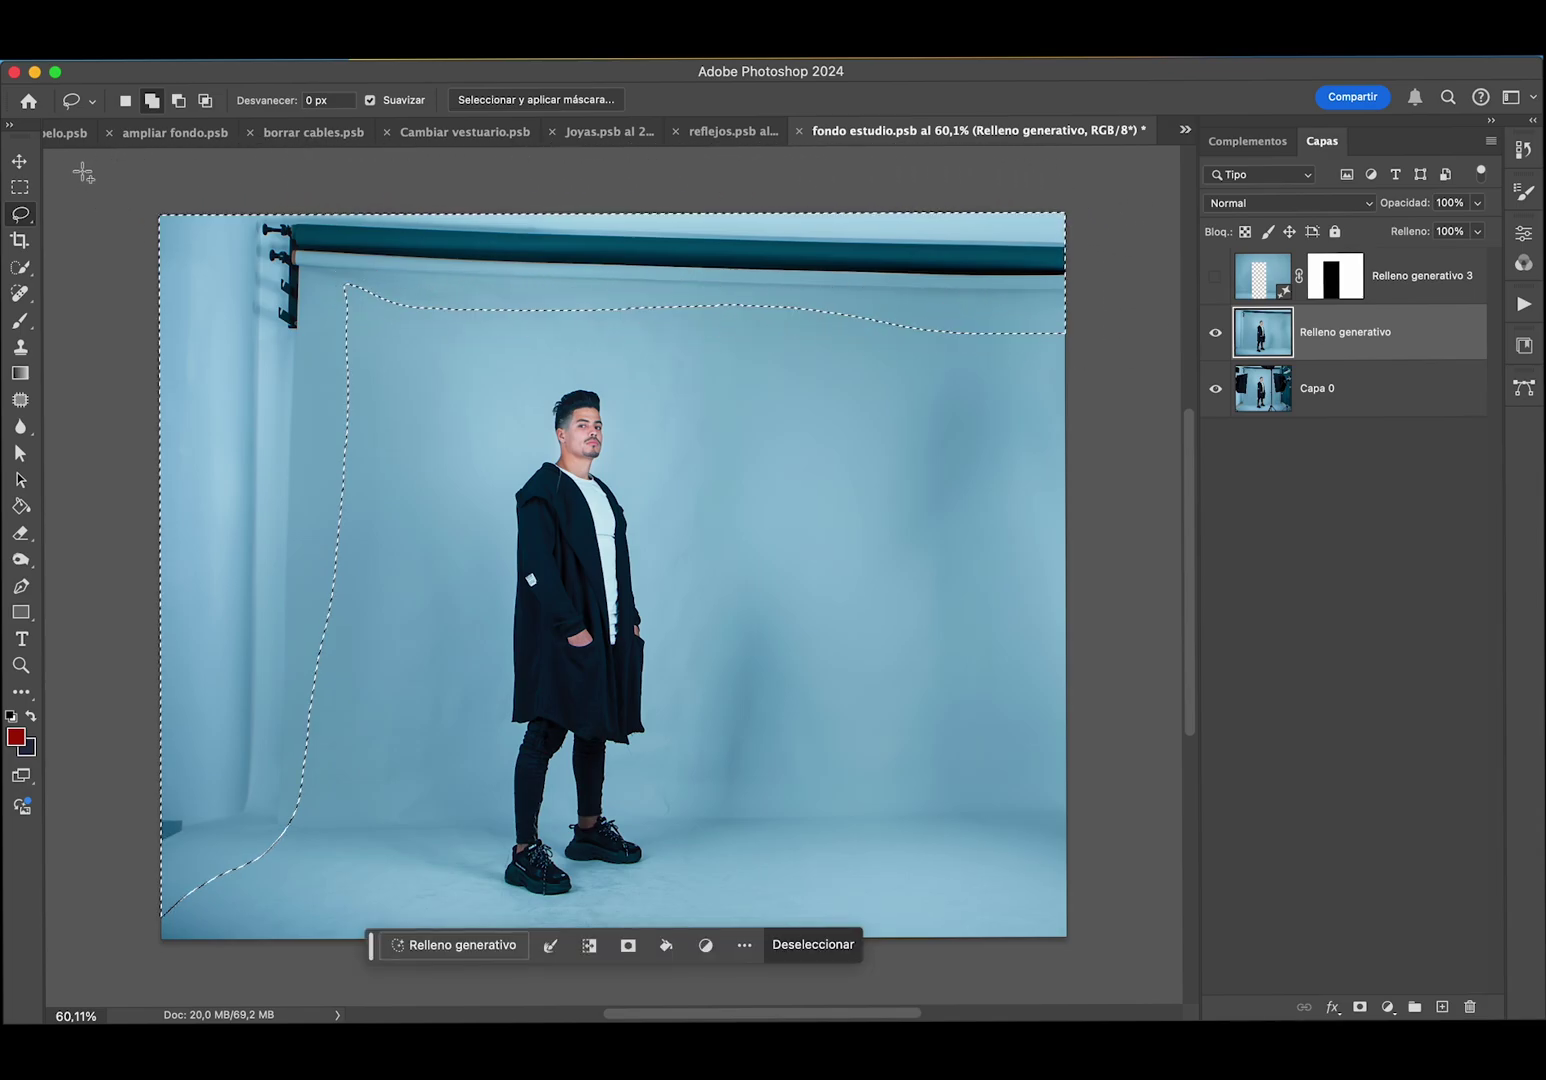
left_click(465, 946)
left_click(893, 946)
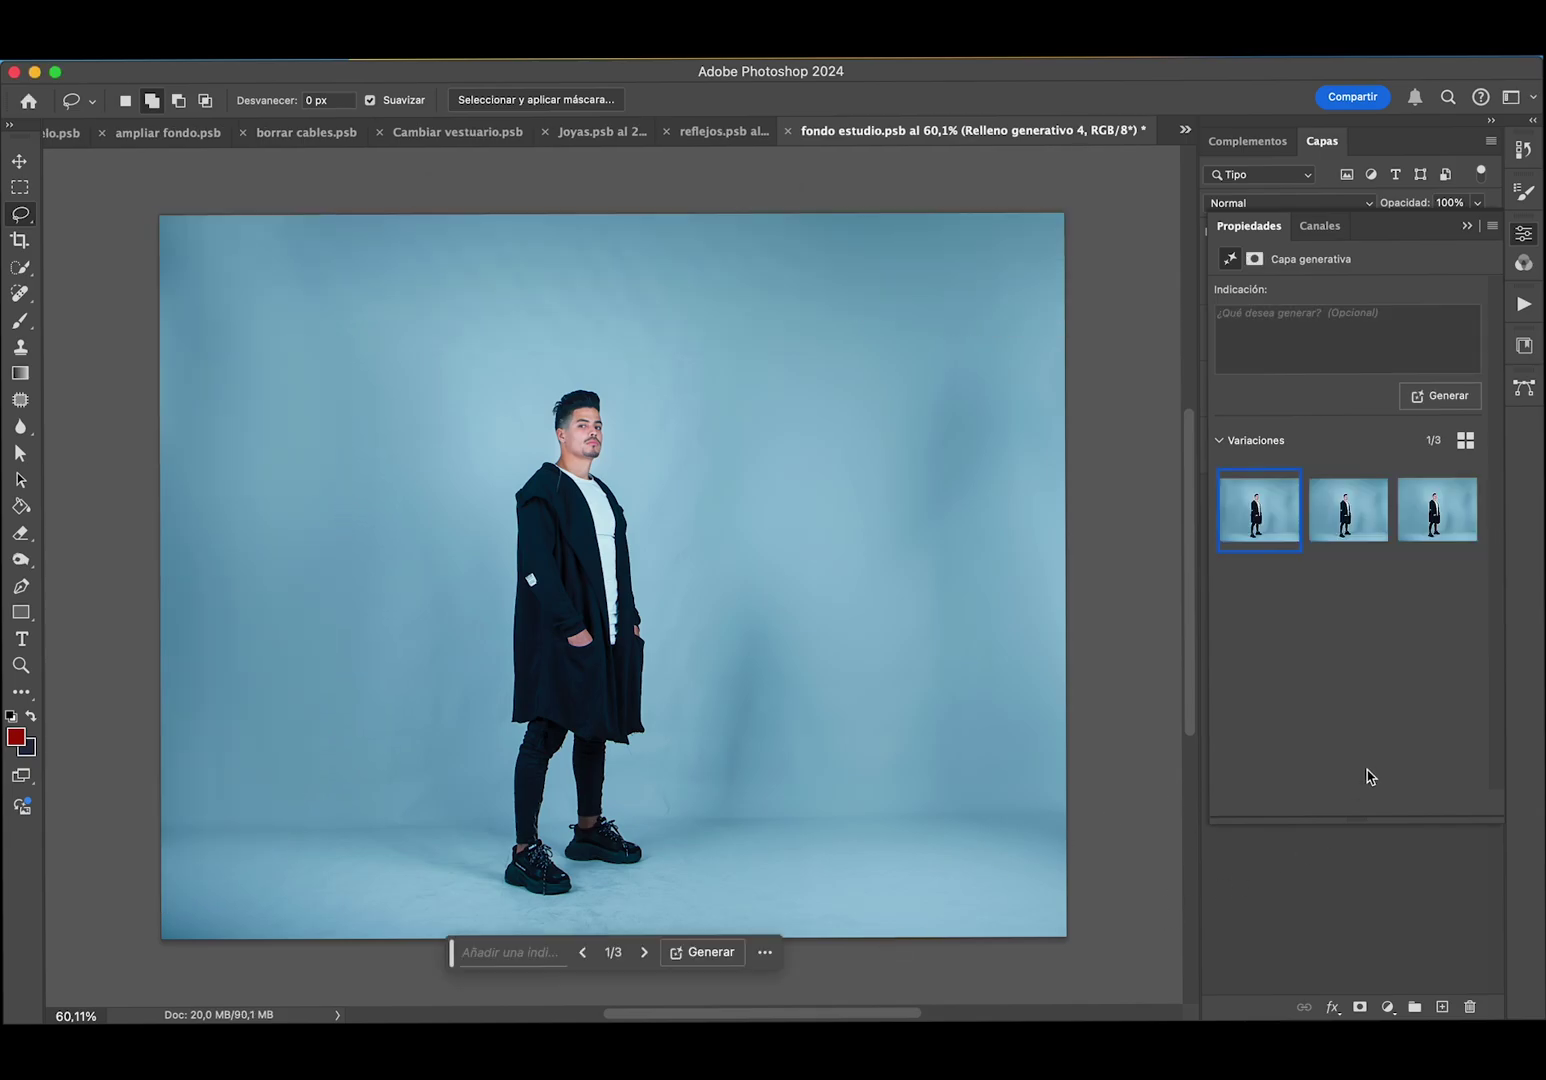
left_click(1340, 522)
left_click(1440, 524)
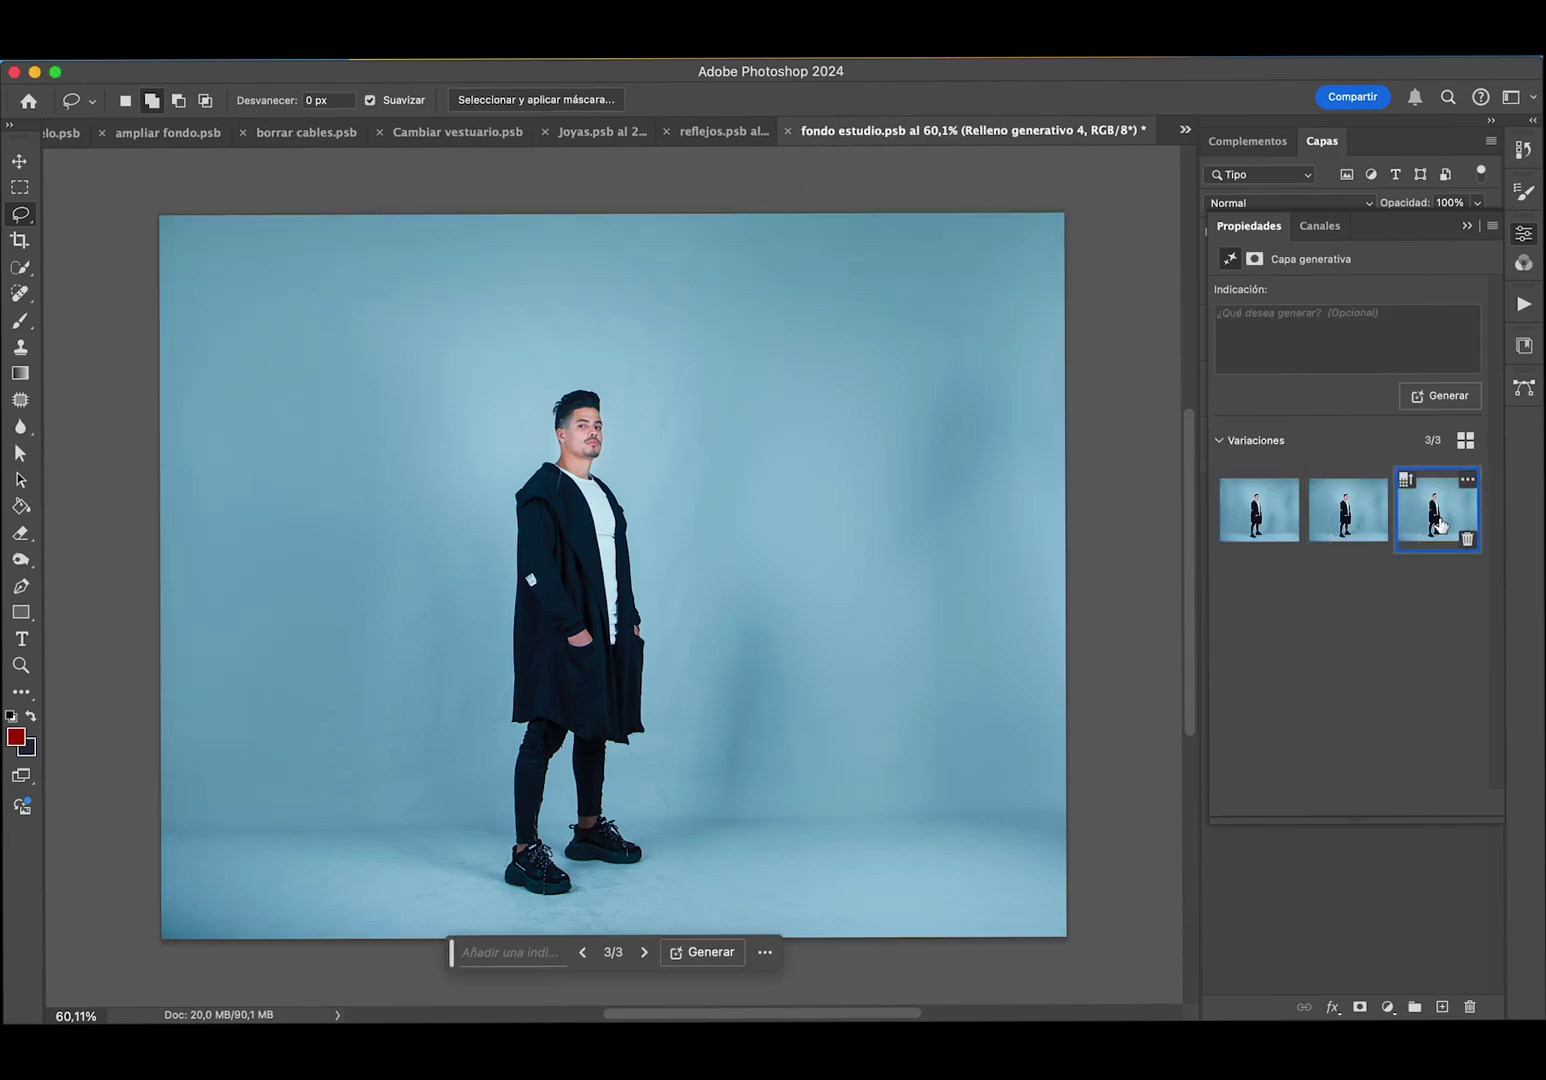
left_click(1469, 228)
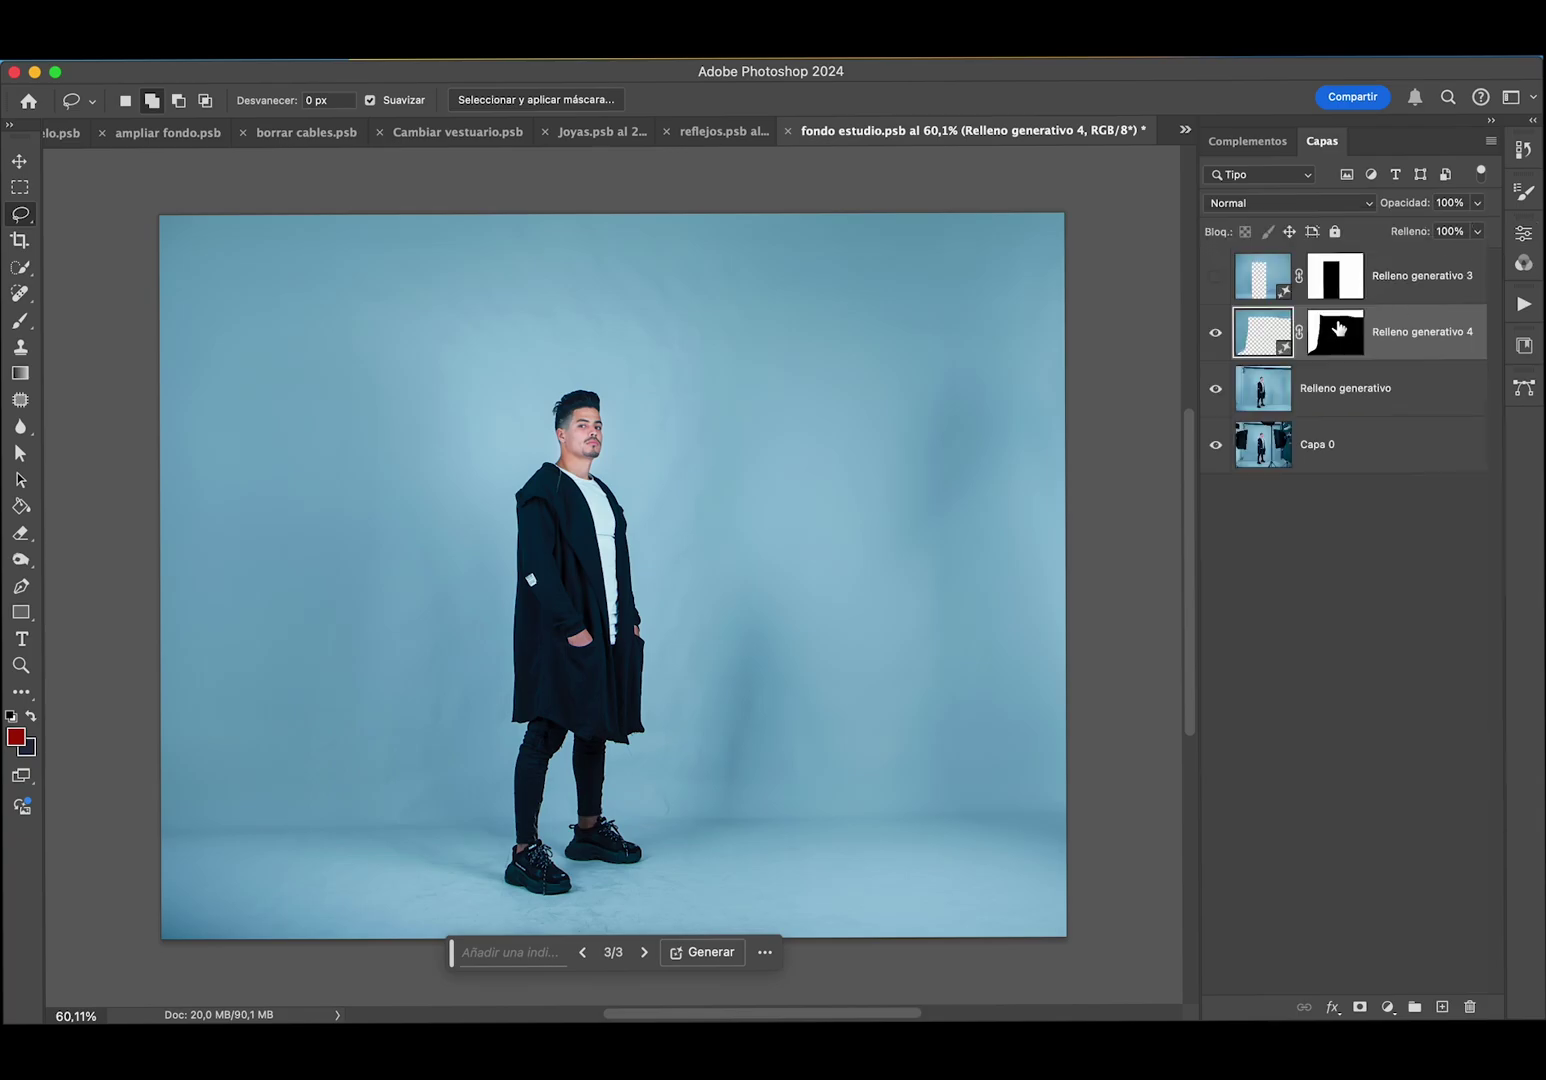
left_click(1390, 402)
- Merge the new fill with the earlier merged layer, then toggle Relleno generativo 4 to compare
left_click(1406, 346, "shift")
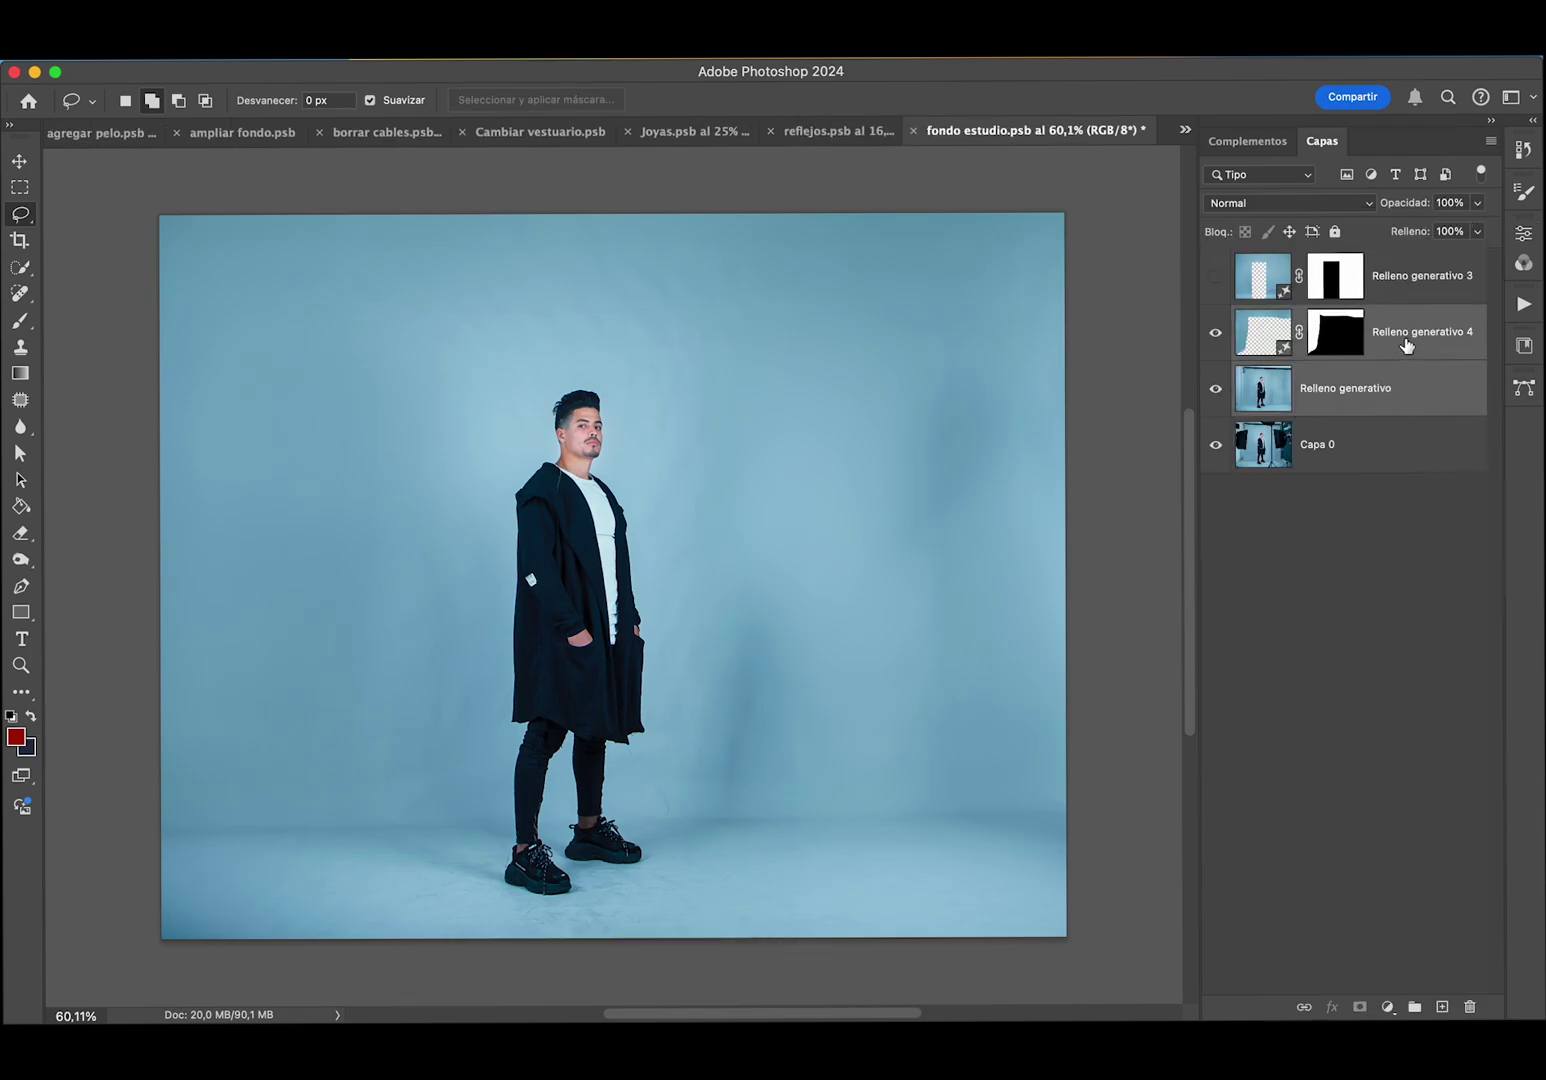
key("super+e")
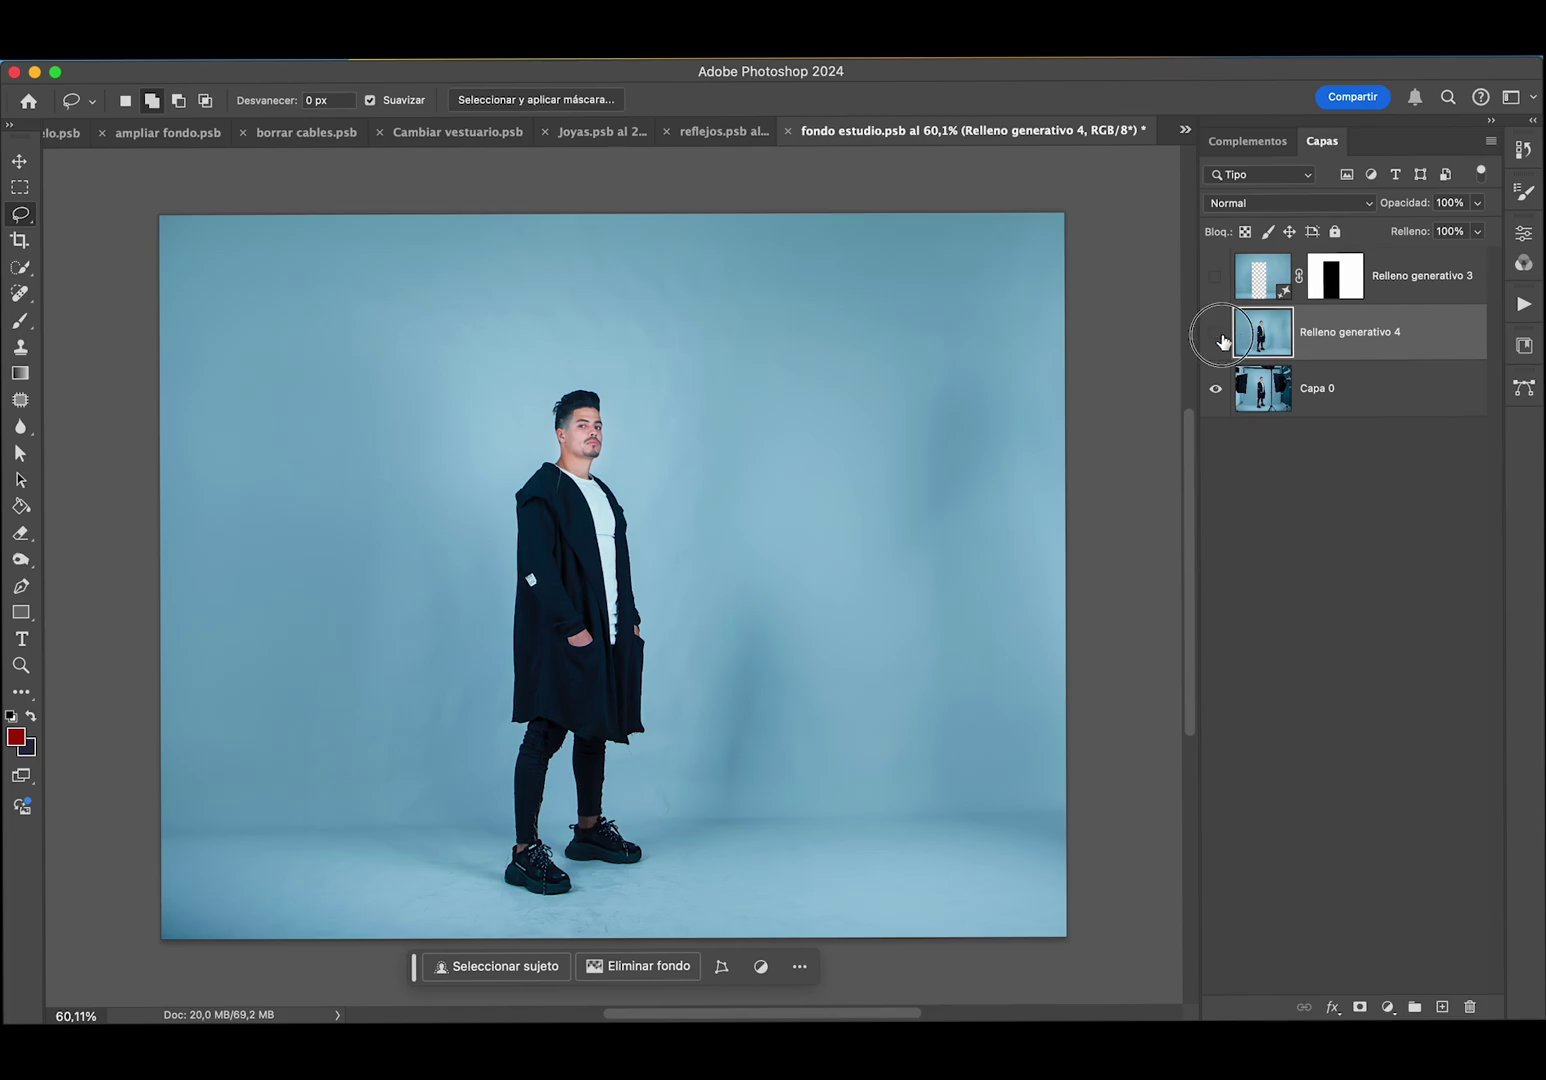
left_click(1217, 334)
left_click(1217, 334)
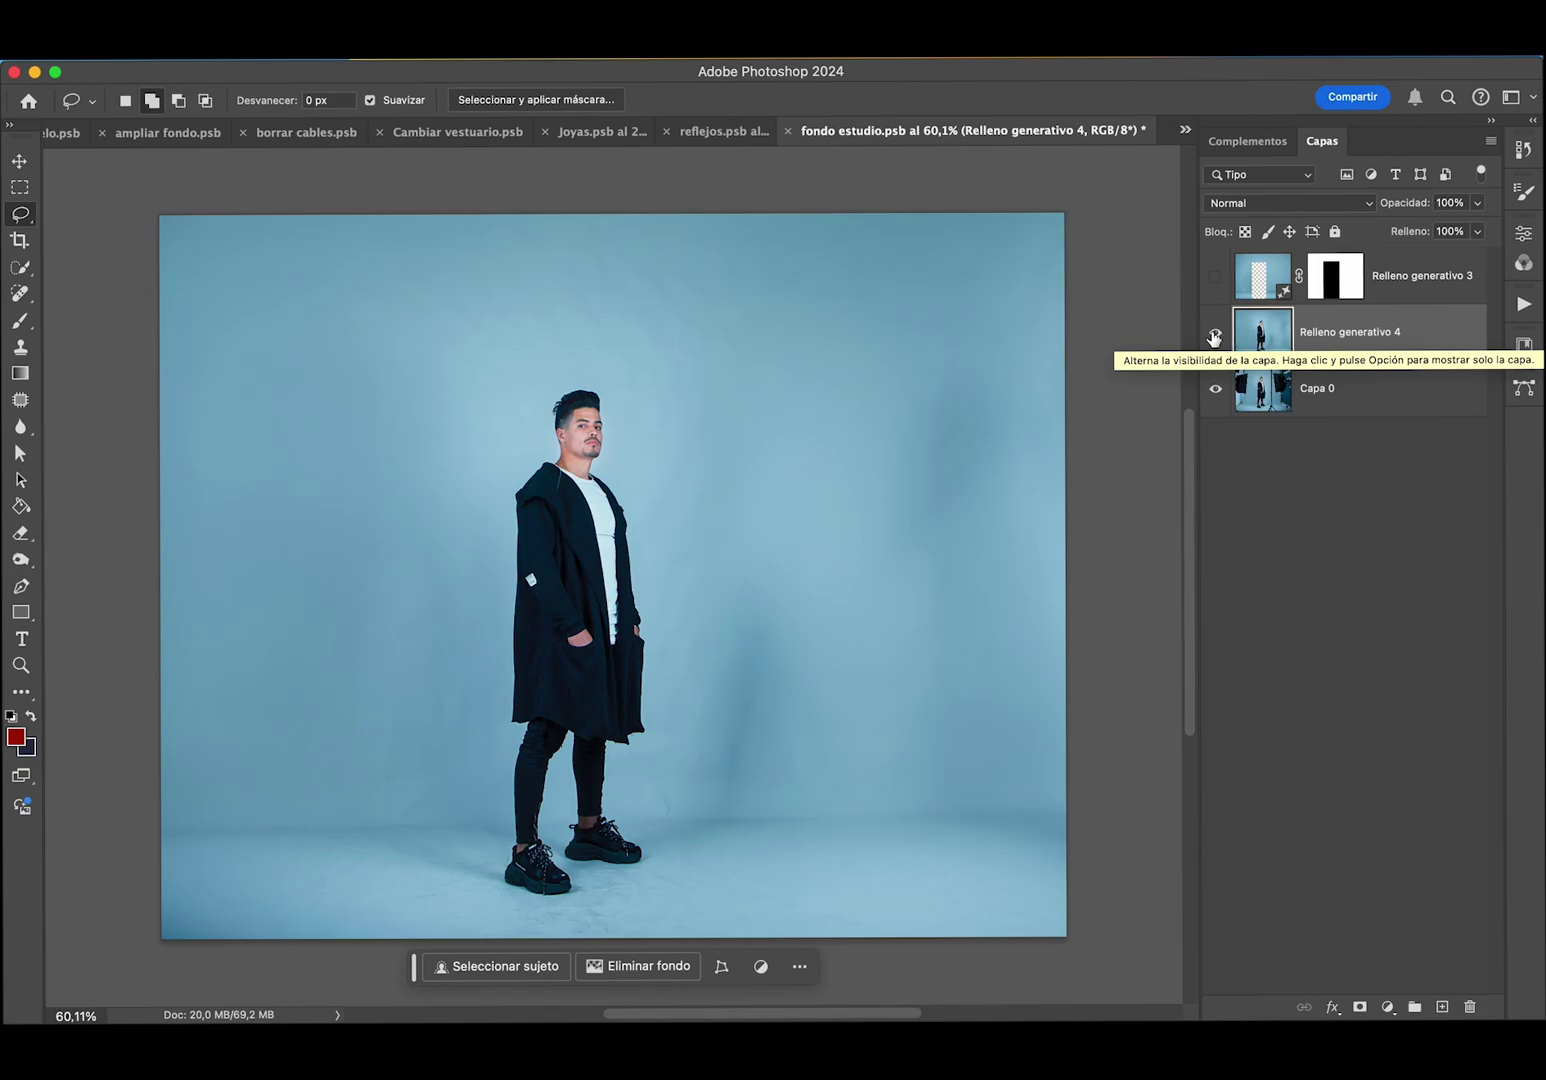
left_click(1215, 335)
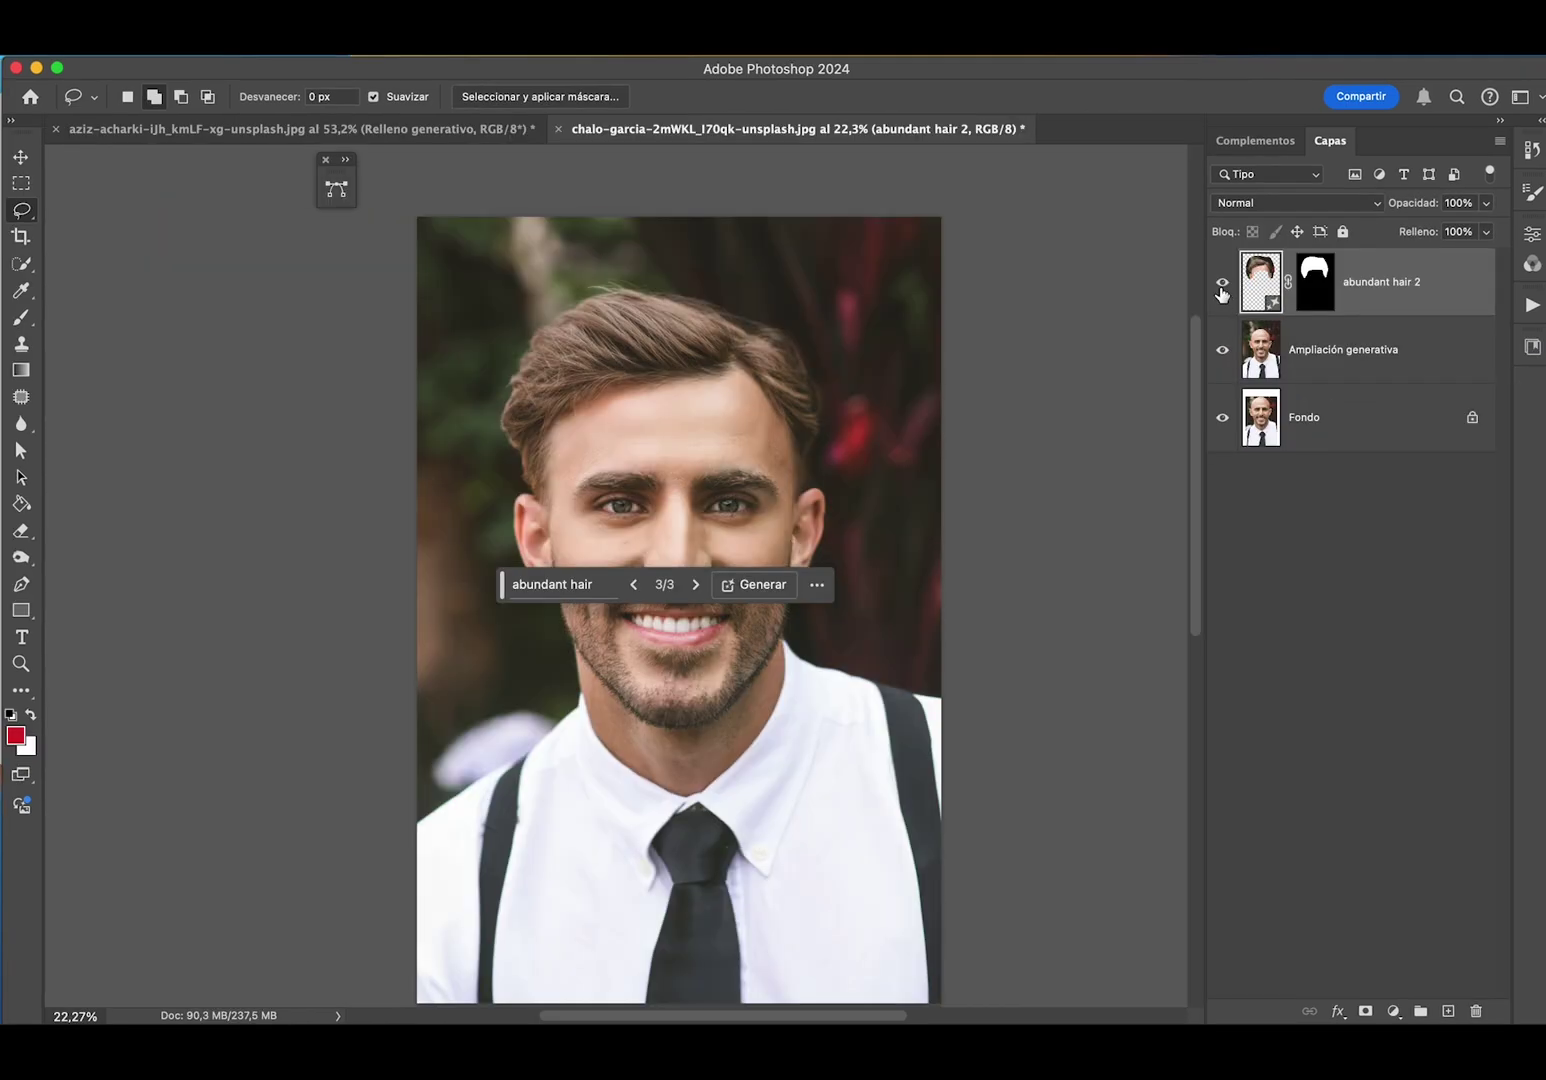
- Compare the portrait with and without the abundant hair 2 layer, leave it hidden, and select Ampliación generativa
left_click(1222, 284)
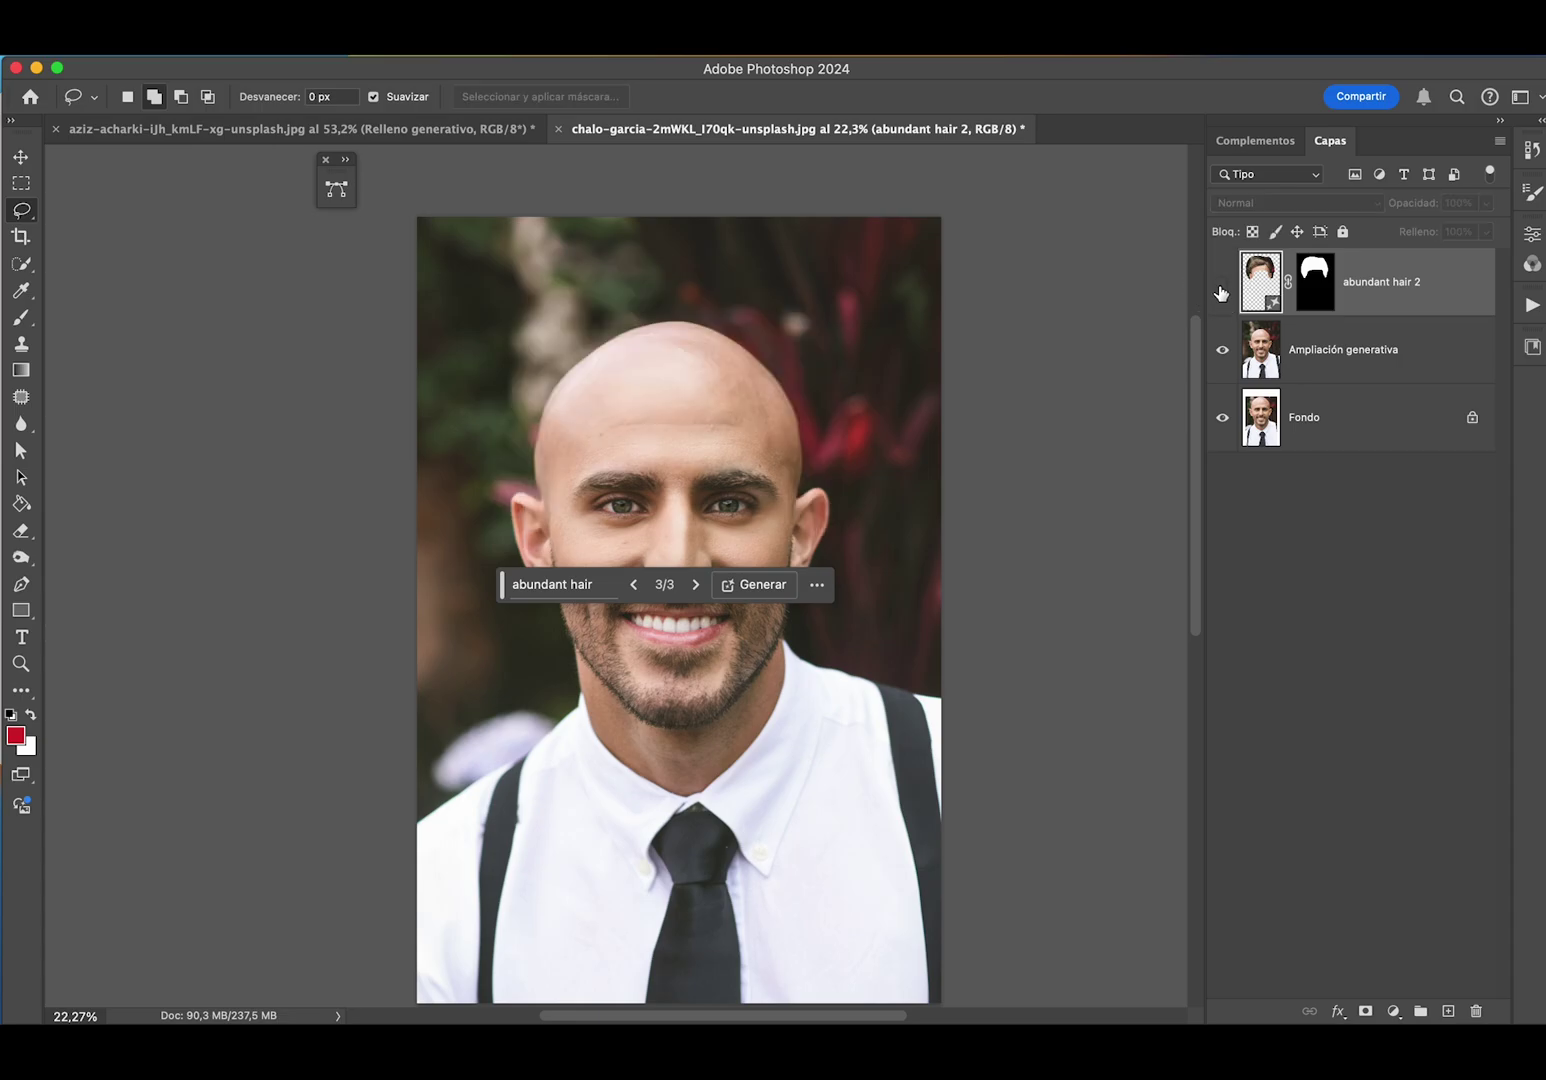
left_click(1221, 287)
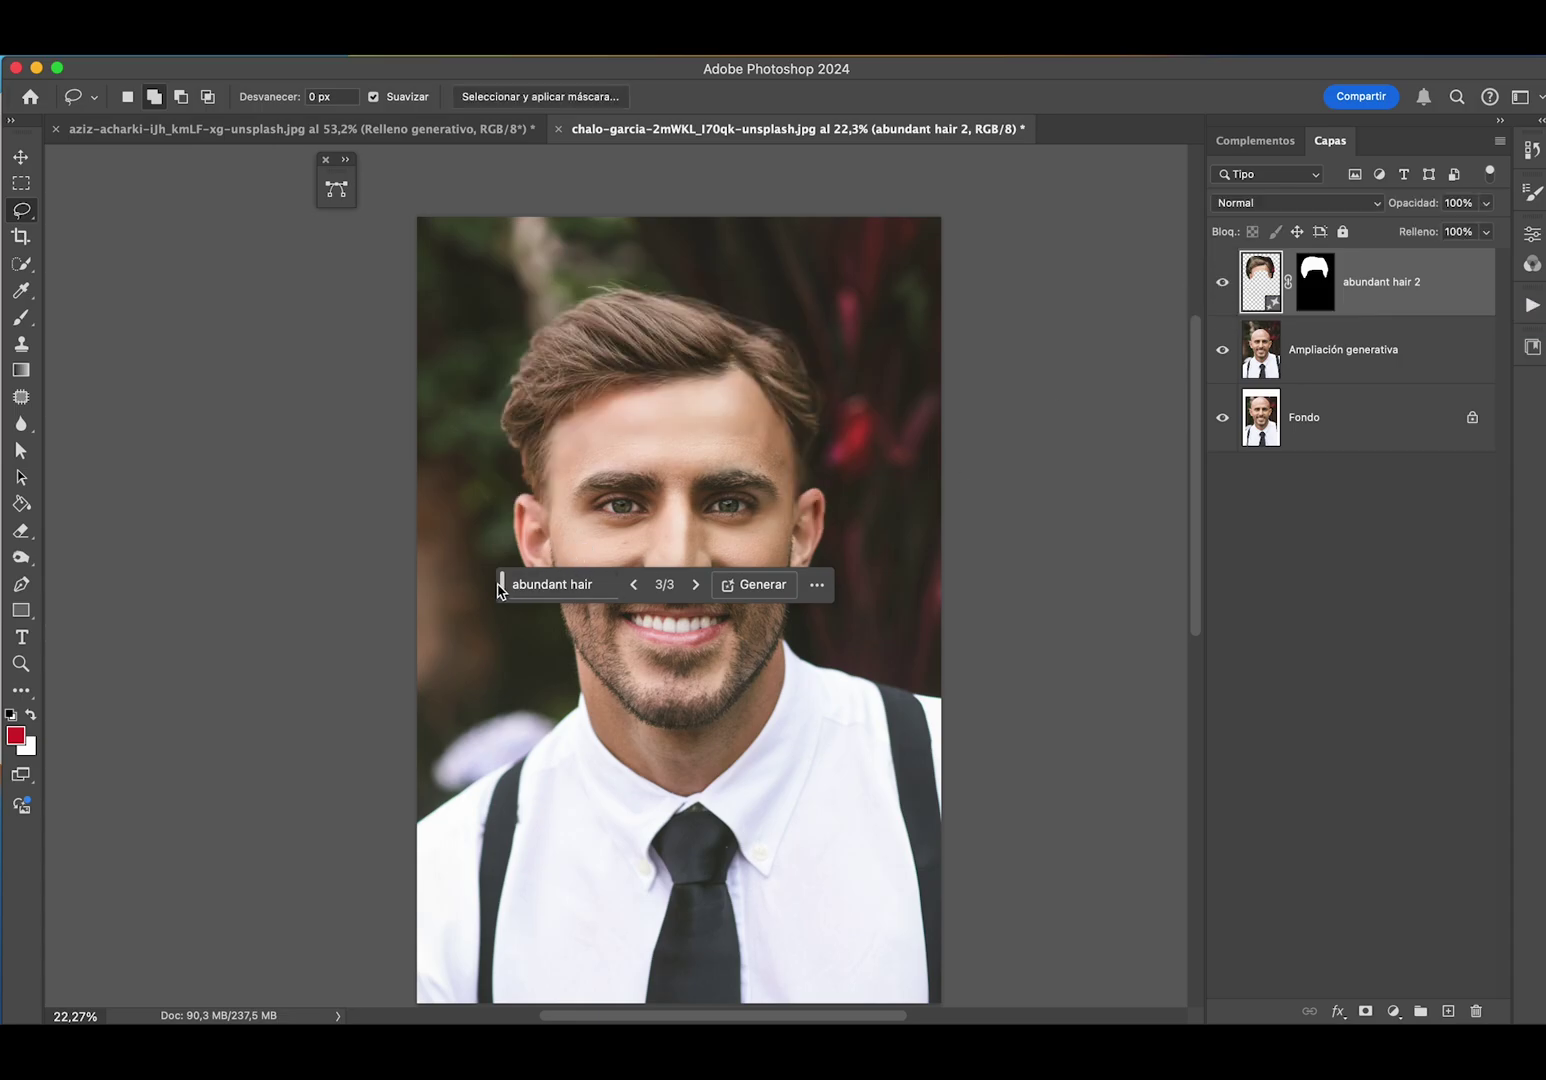
left_click_drag(504, 592, 541, 847)
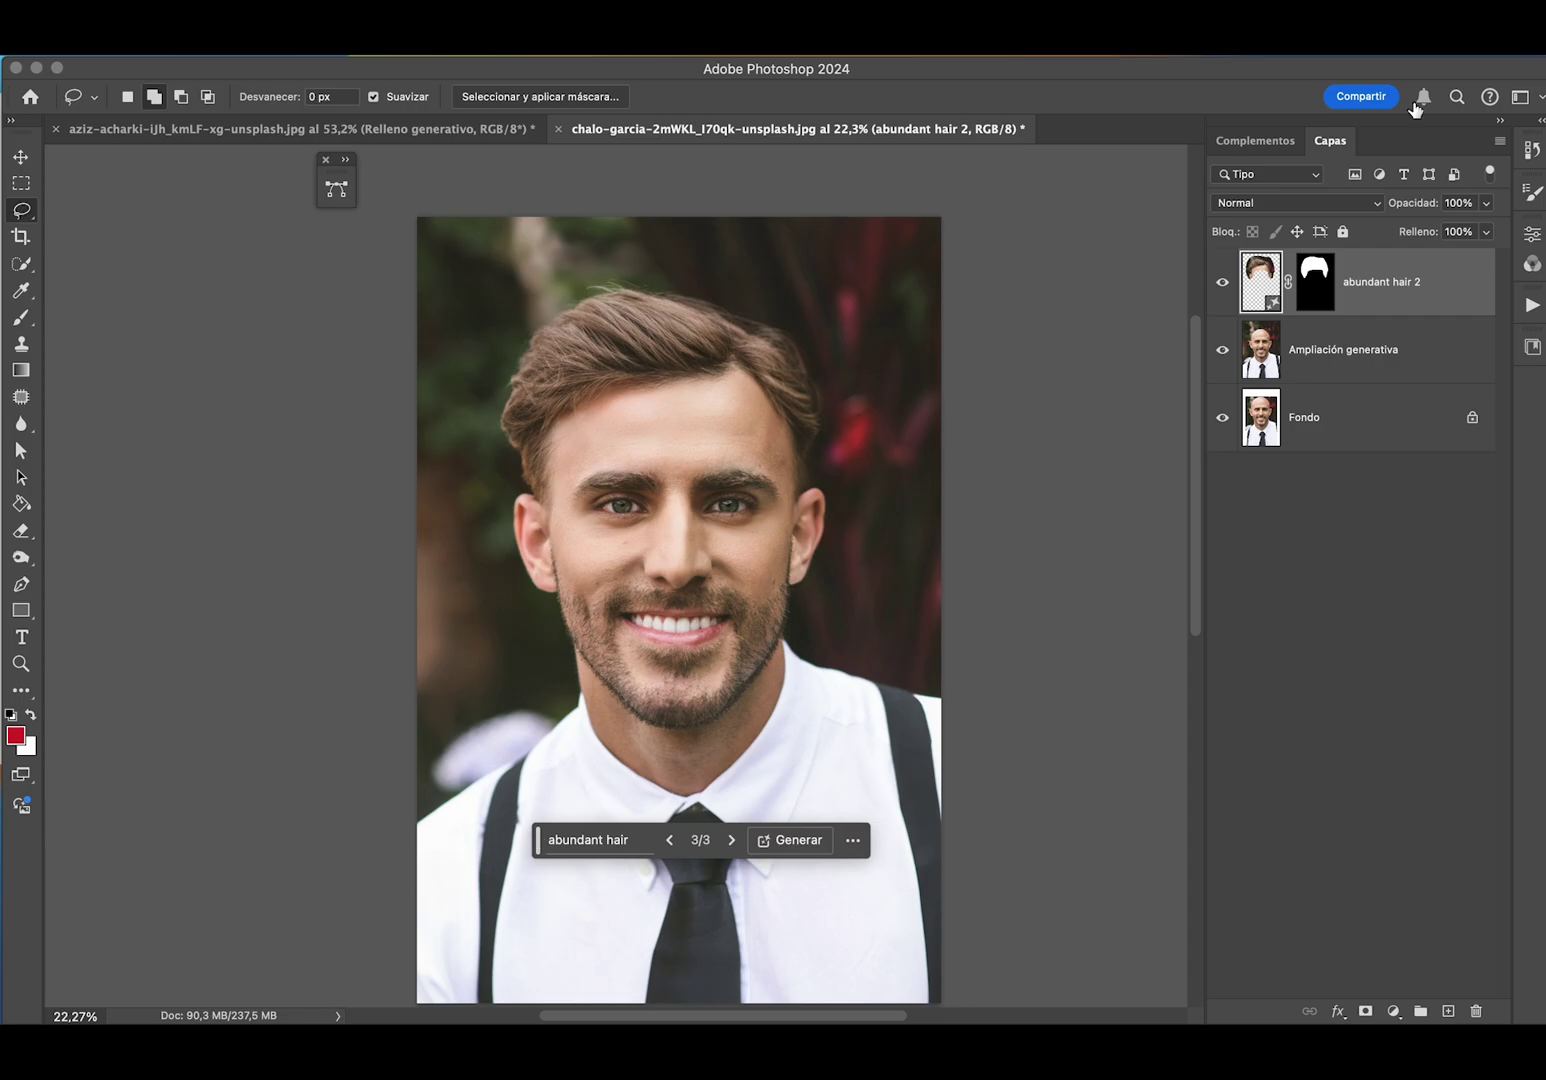
left_click(1221, 285)
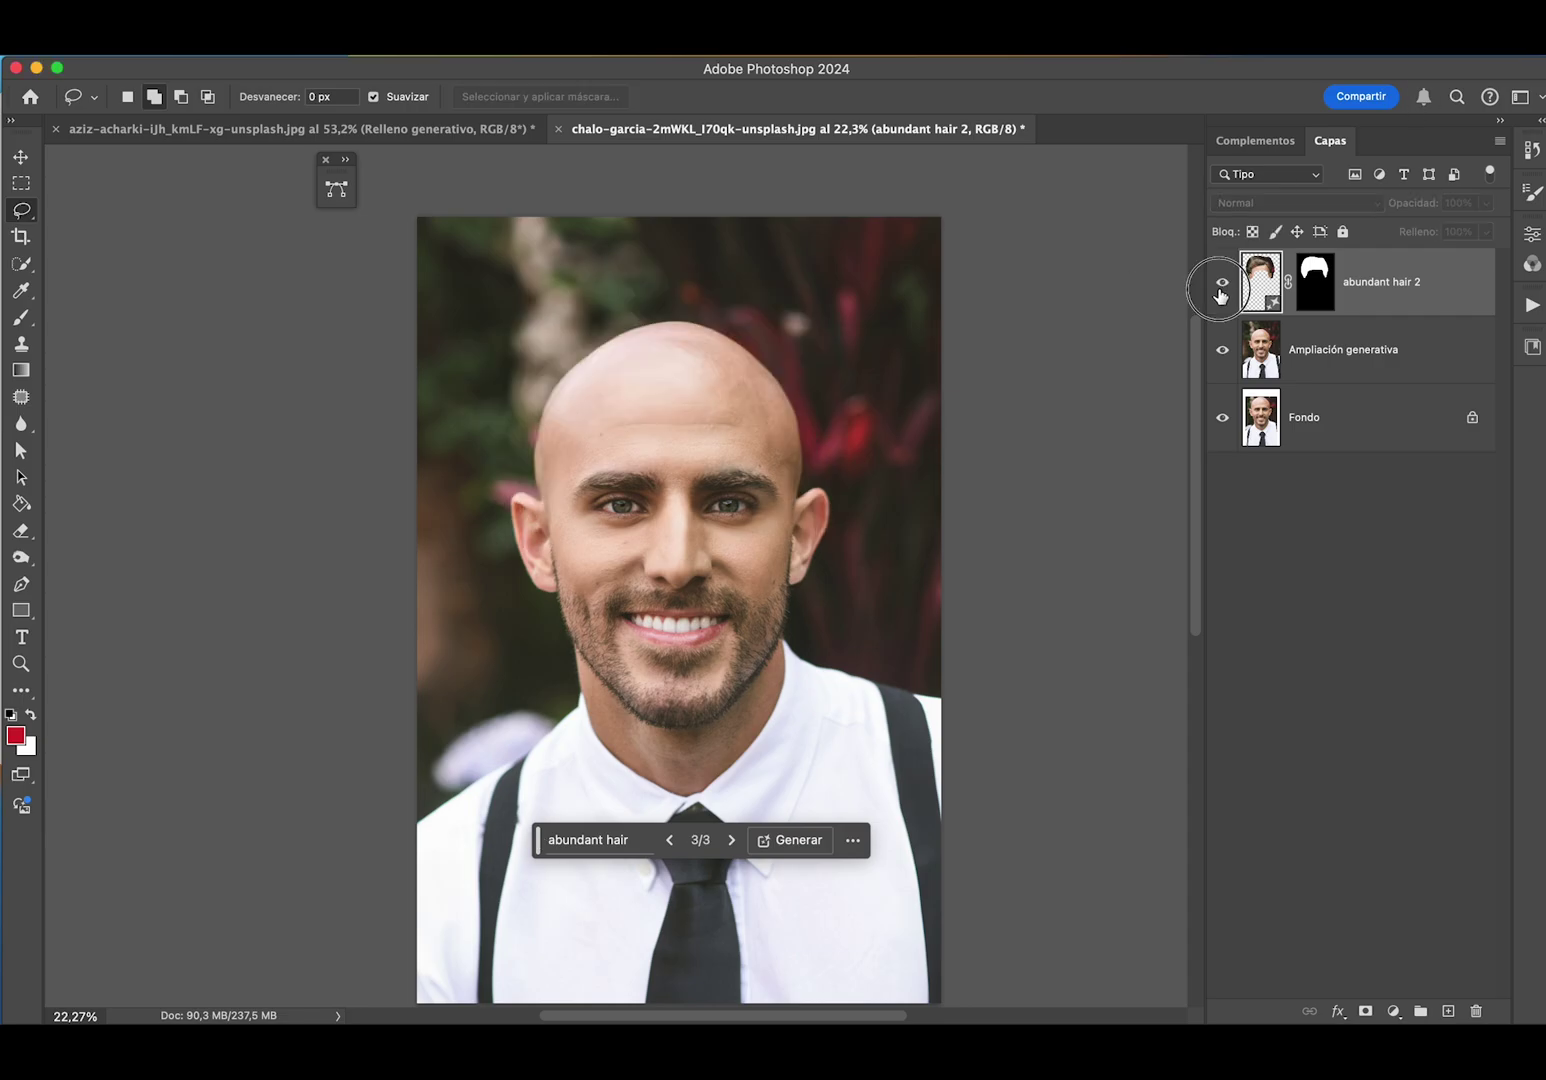
left_click(1221, 285)
left_click(1221, 285)
left_click(1352, 346)
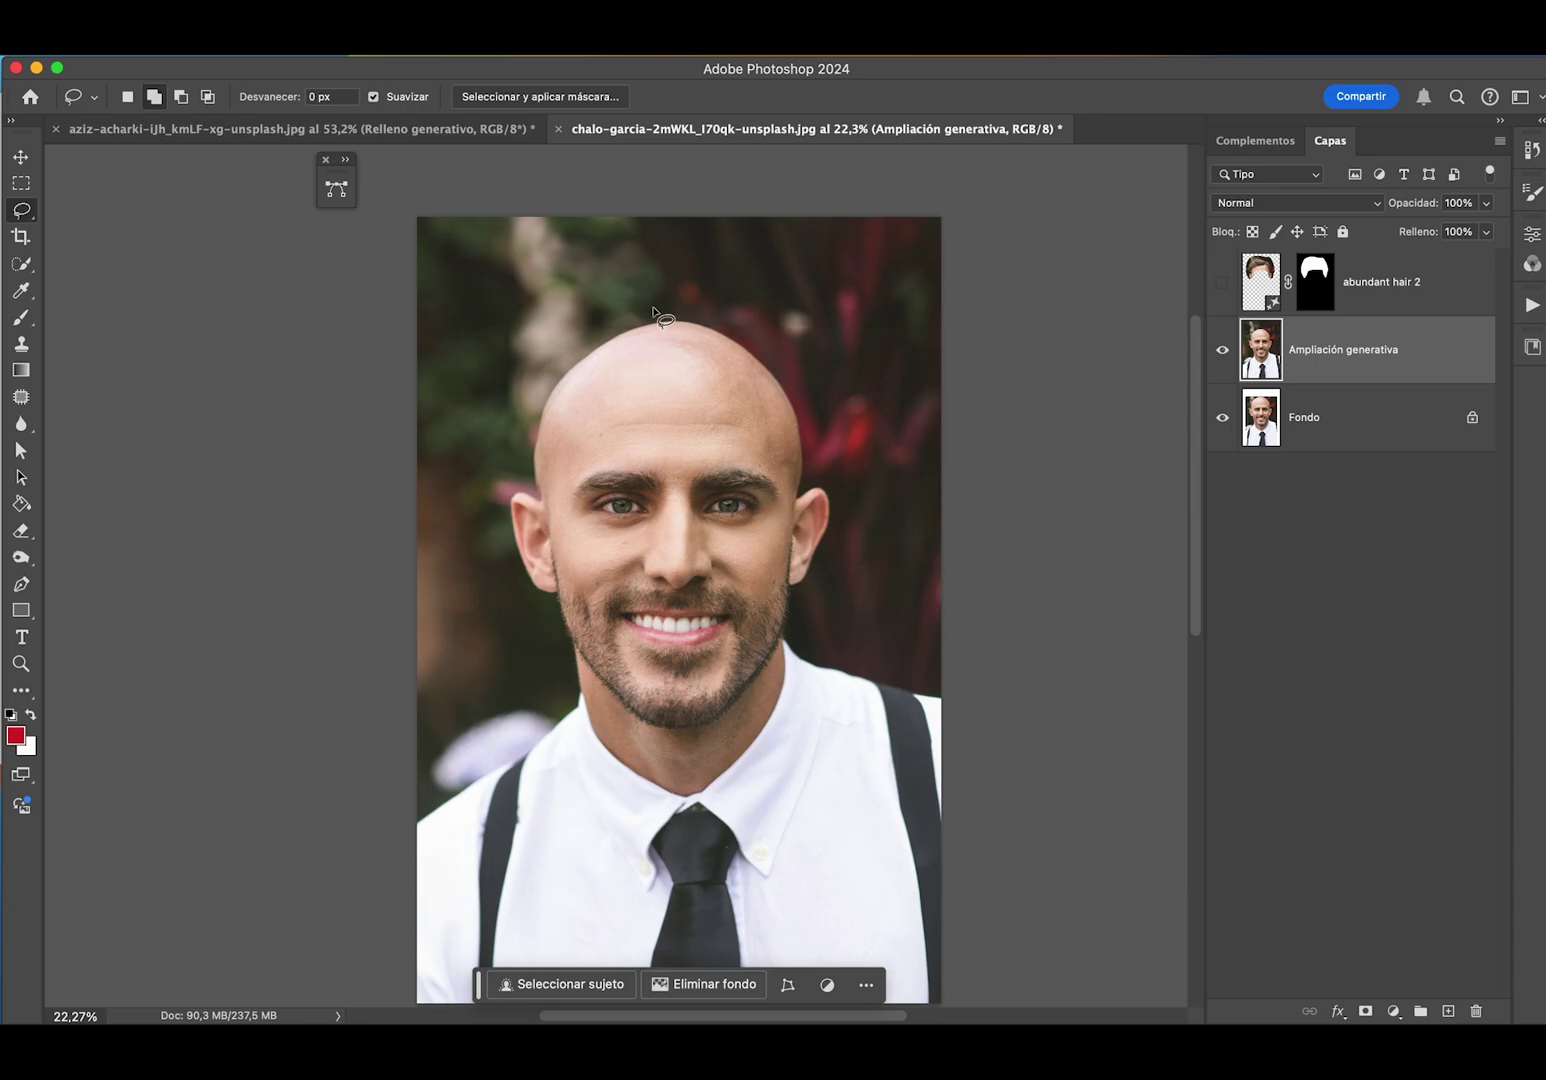
- Lasso a selection around the top of the man's head
mouse_move(640, 441)
left_mouse_down()
mouse_move(556, 522)
mouse_move(500, 508)
mouse_move(492, 444)
mouse_move(535, 328)
mouse_move(704, 283)
mouse_move(814, 366)
mouse_move(826, 458)
mouse_move(782, 522)
mouse_move(772, 474)
mouse_move(747, 452)
mouse_move(638, 440)
left_mouse_up()
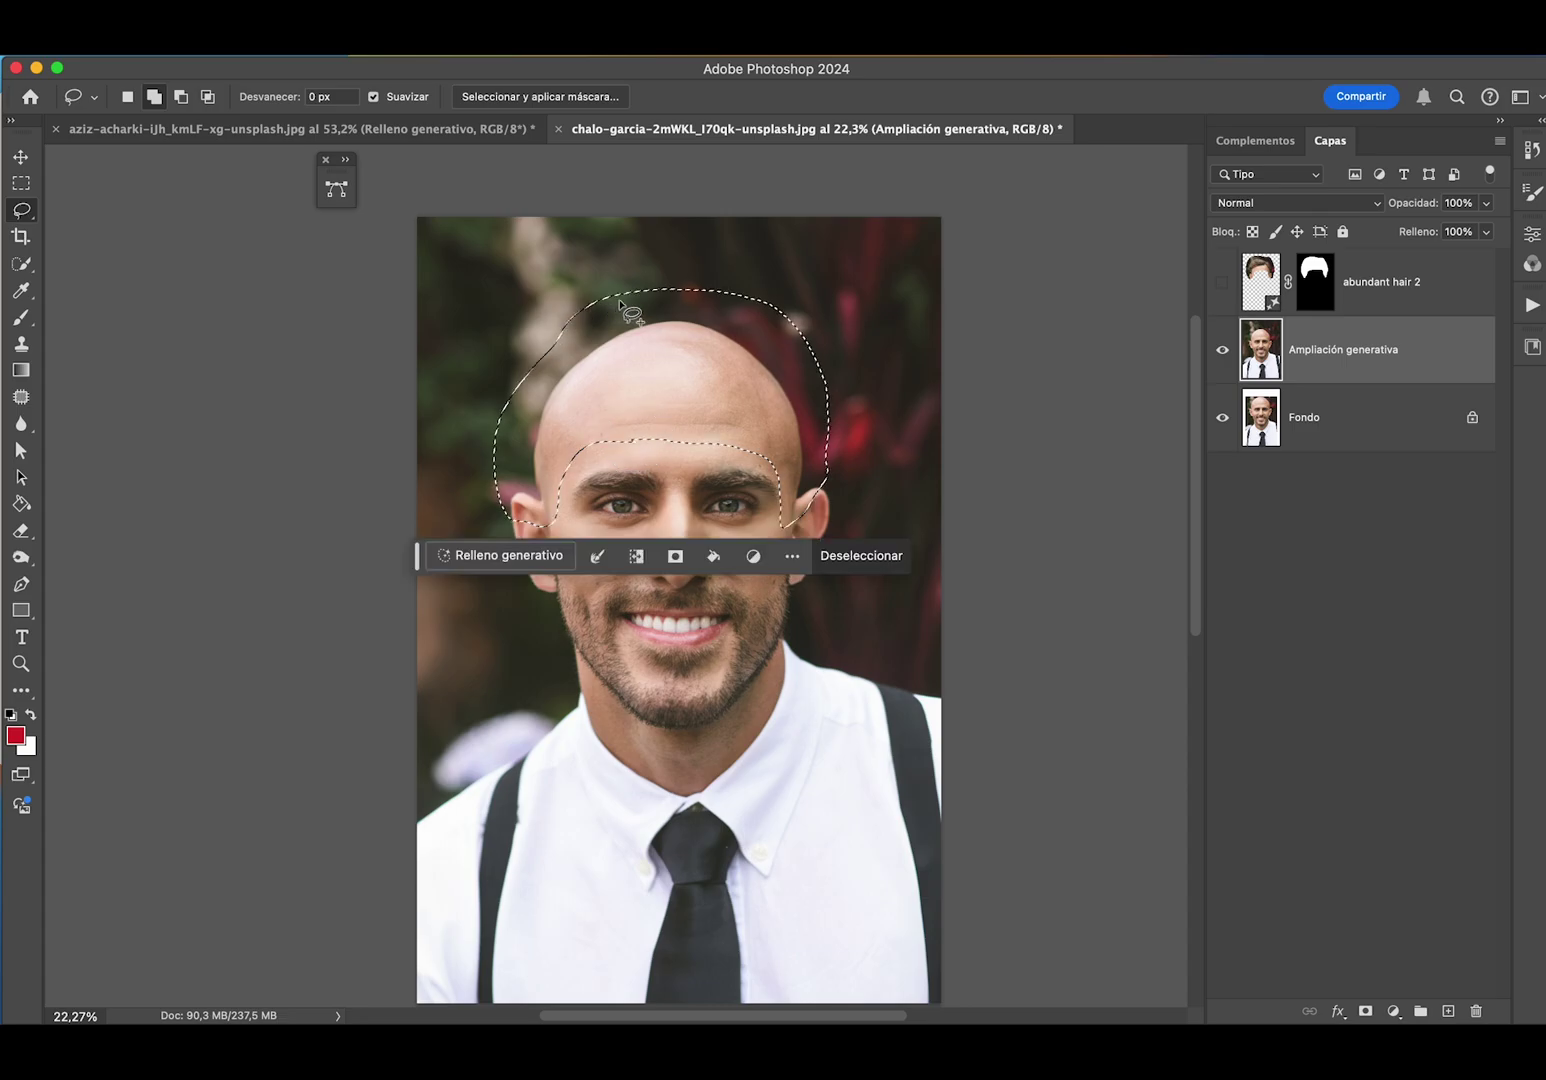
mouse_move(704, 262)
left_mouse_down()
mouse_move(500, 370)
mouse_move(483, 431)
mouse_move(495, 480)
left_mouse_up()
mouse_move(705, 268)
left_mouse_down()
mouse_move(814, 321)
mouse_move(828, 438)
left_mouse_up()
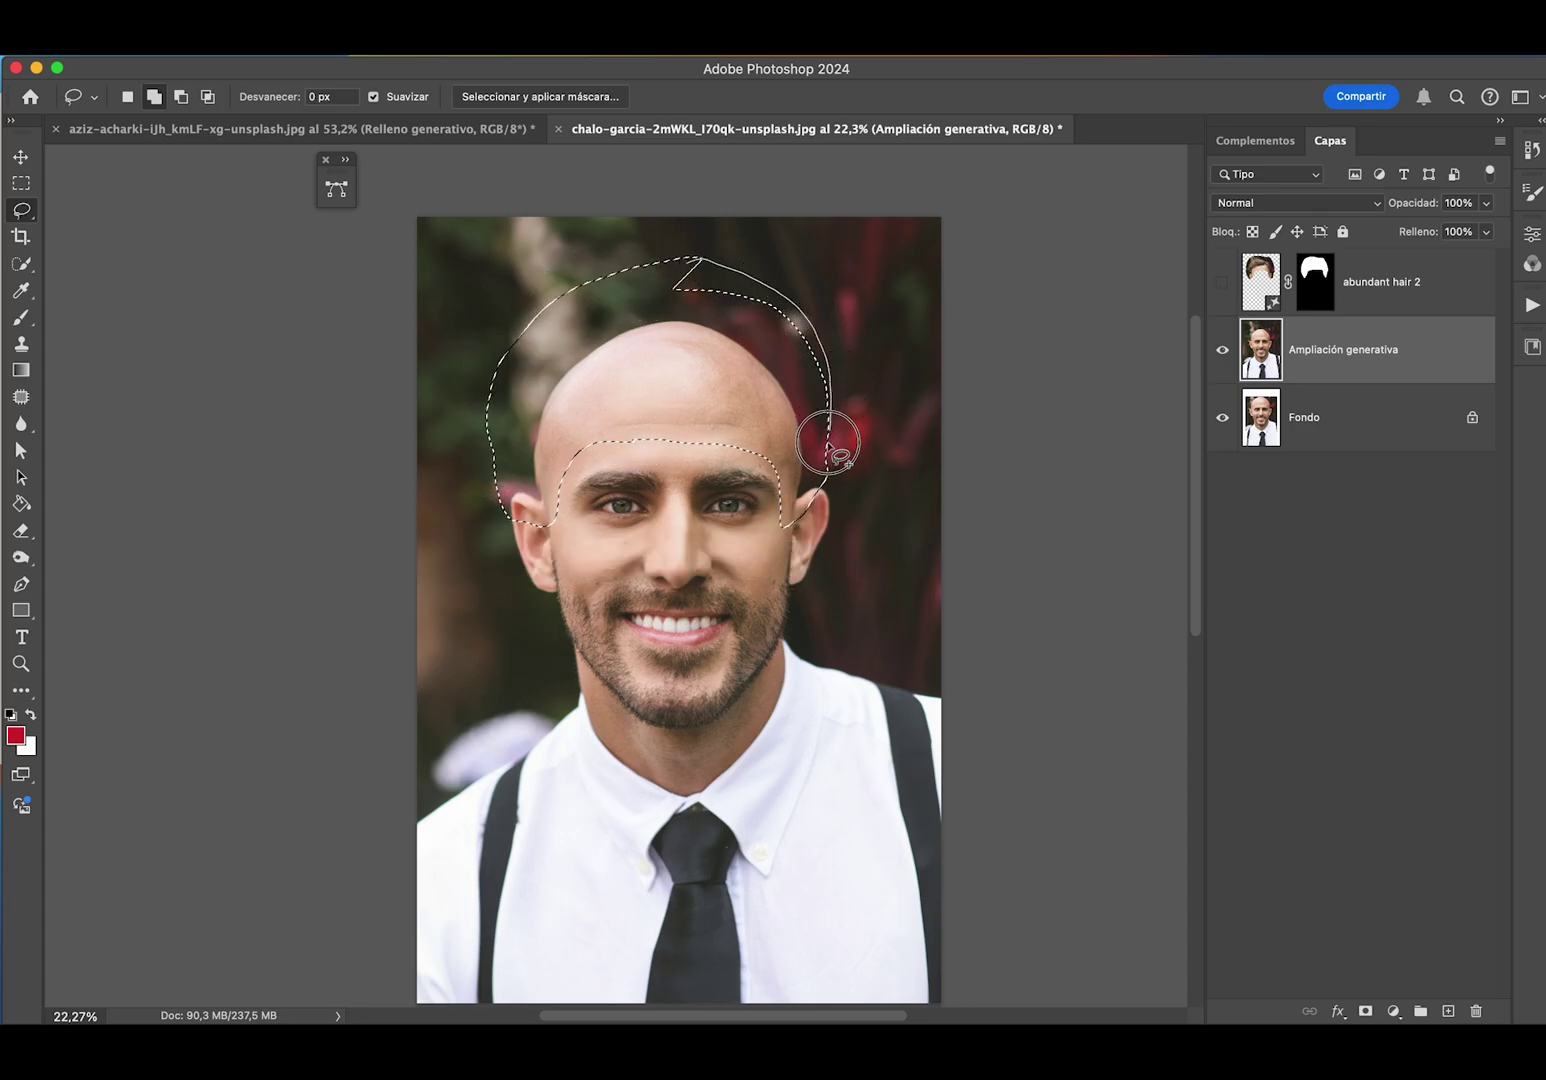
left_click_drag(740, 290, 705, 266)
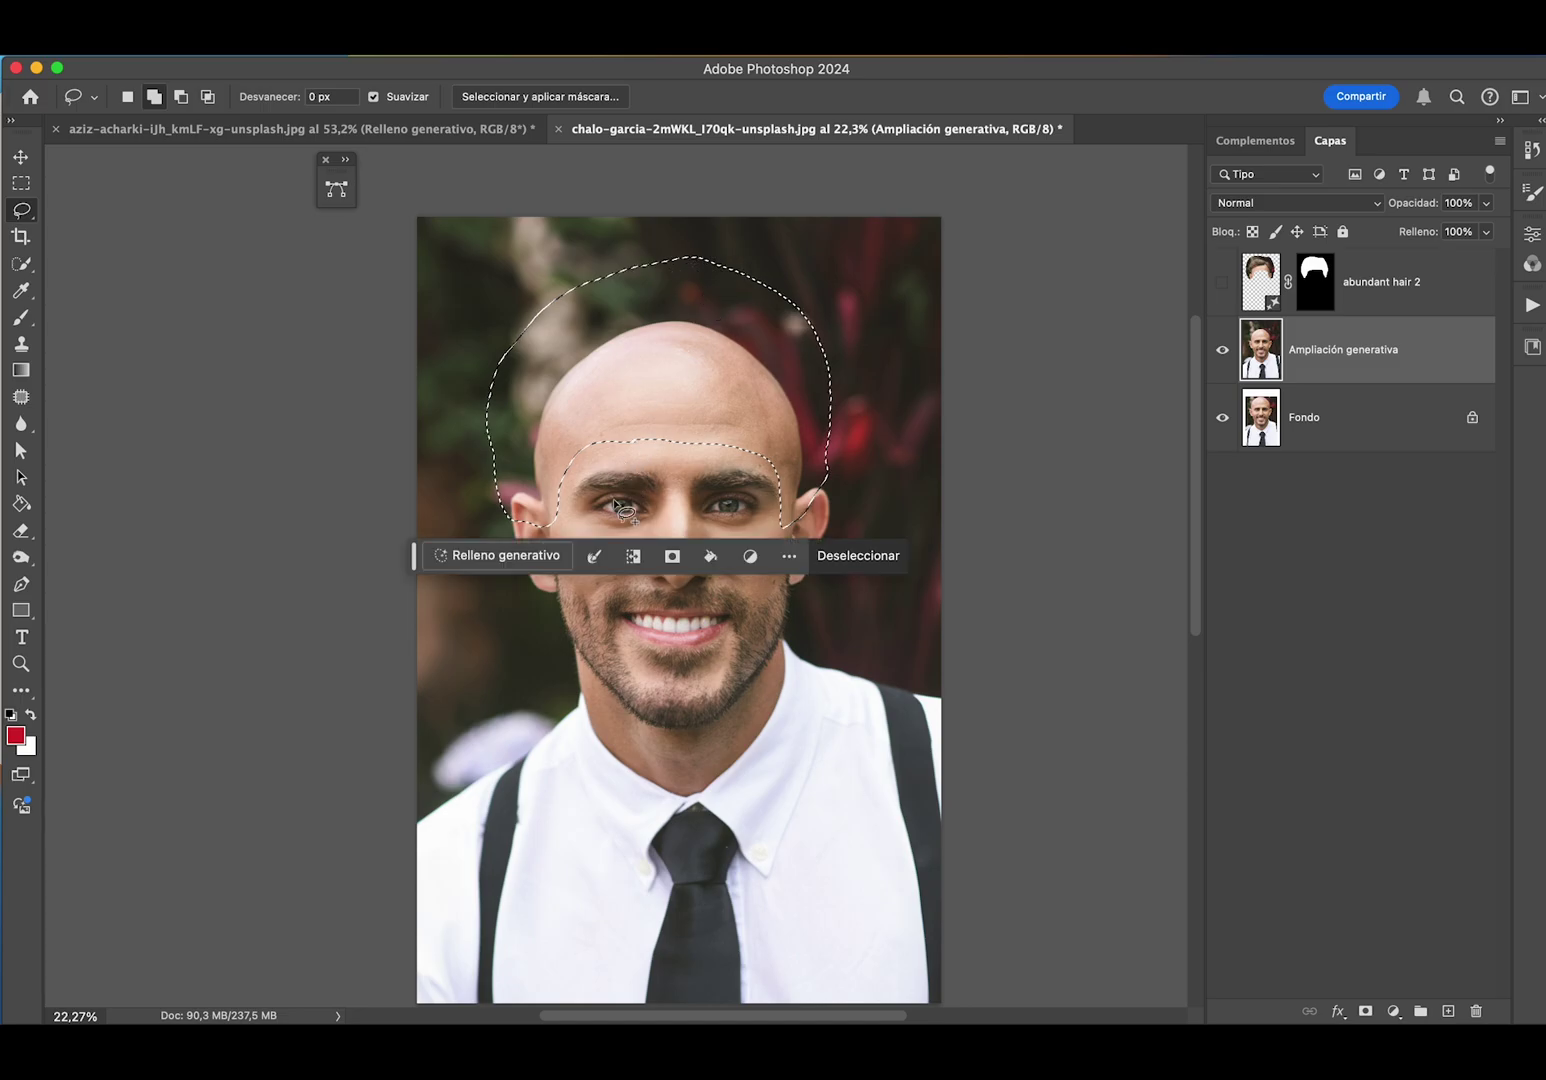
- Generative-fill the selection with the prompt 'abundant hair'
left_click(477, 565)
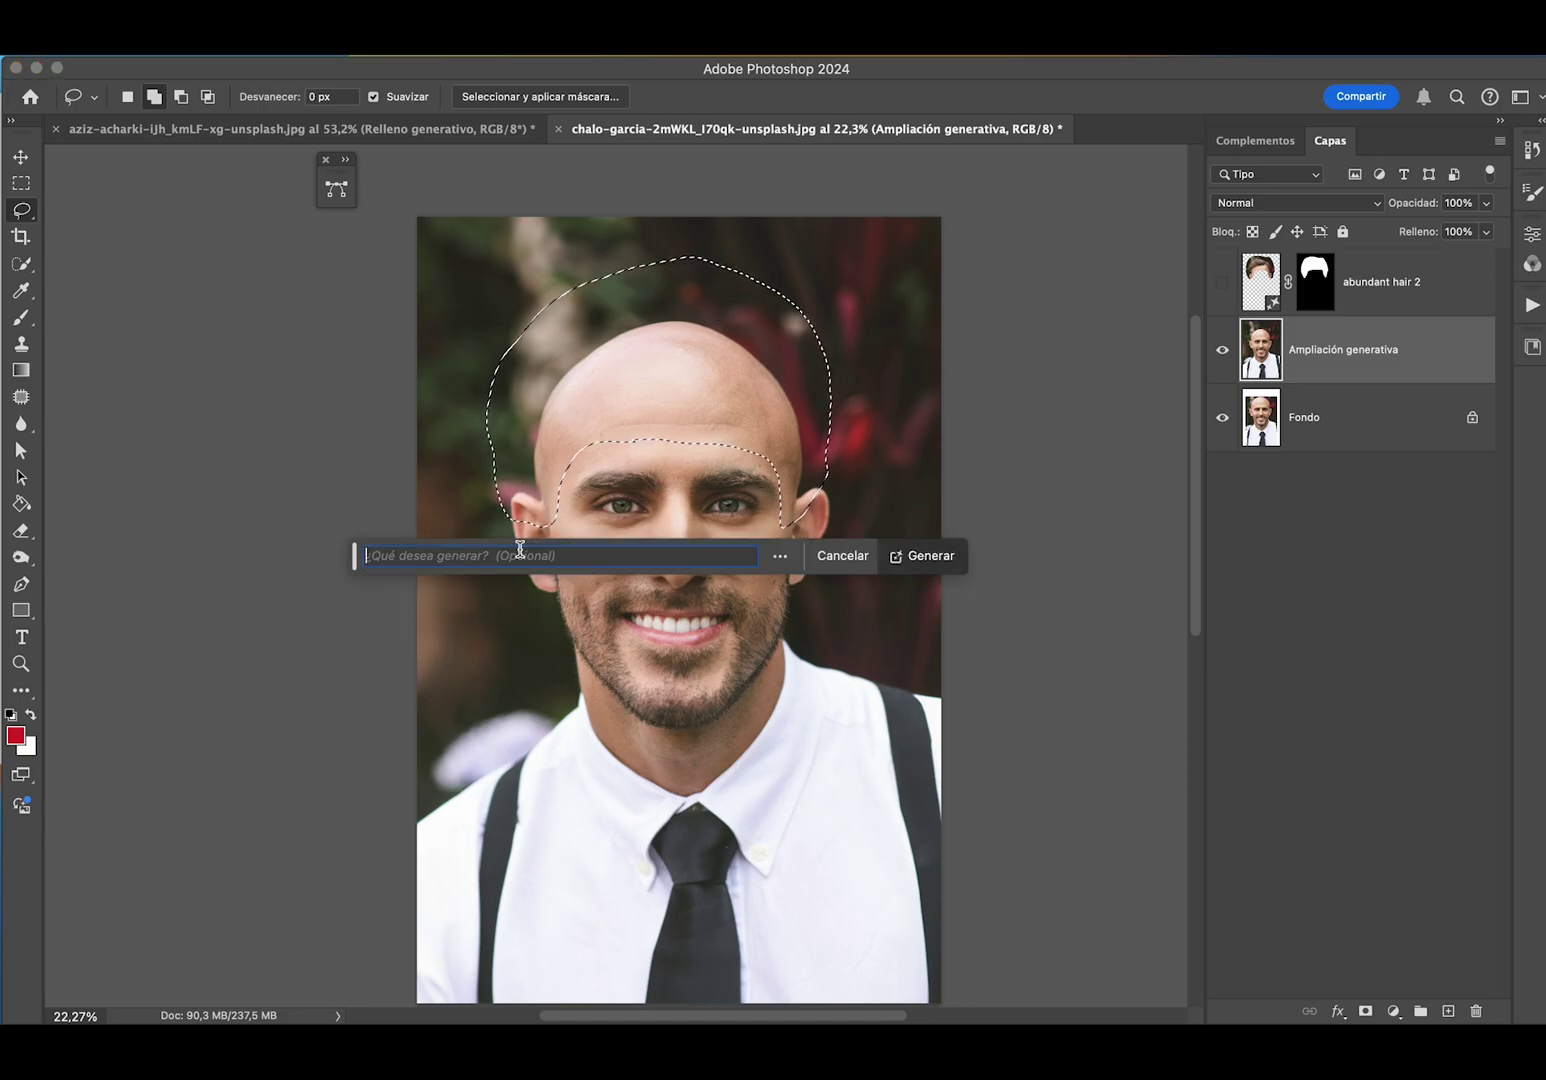
type("abundant hair")
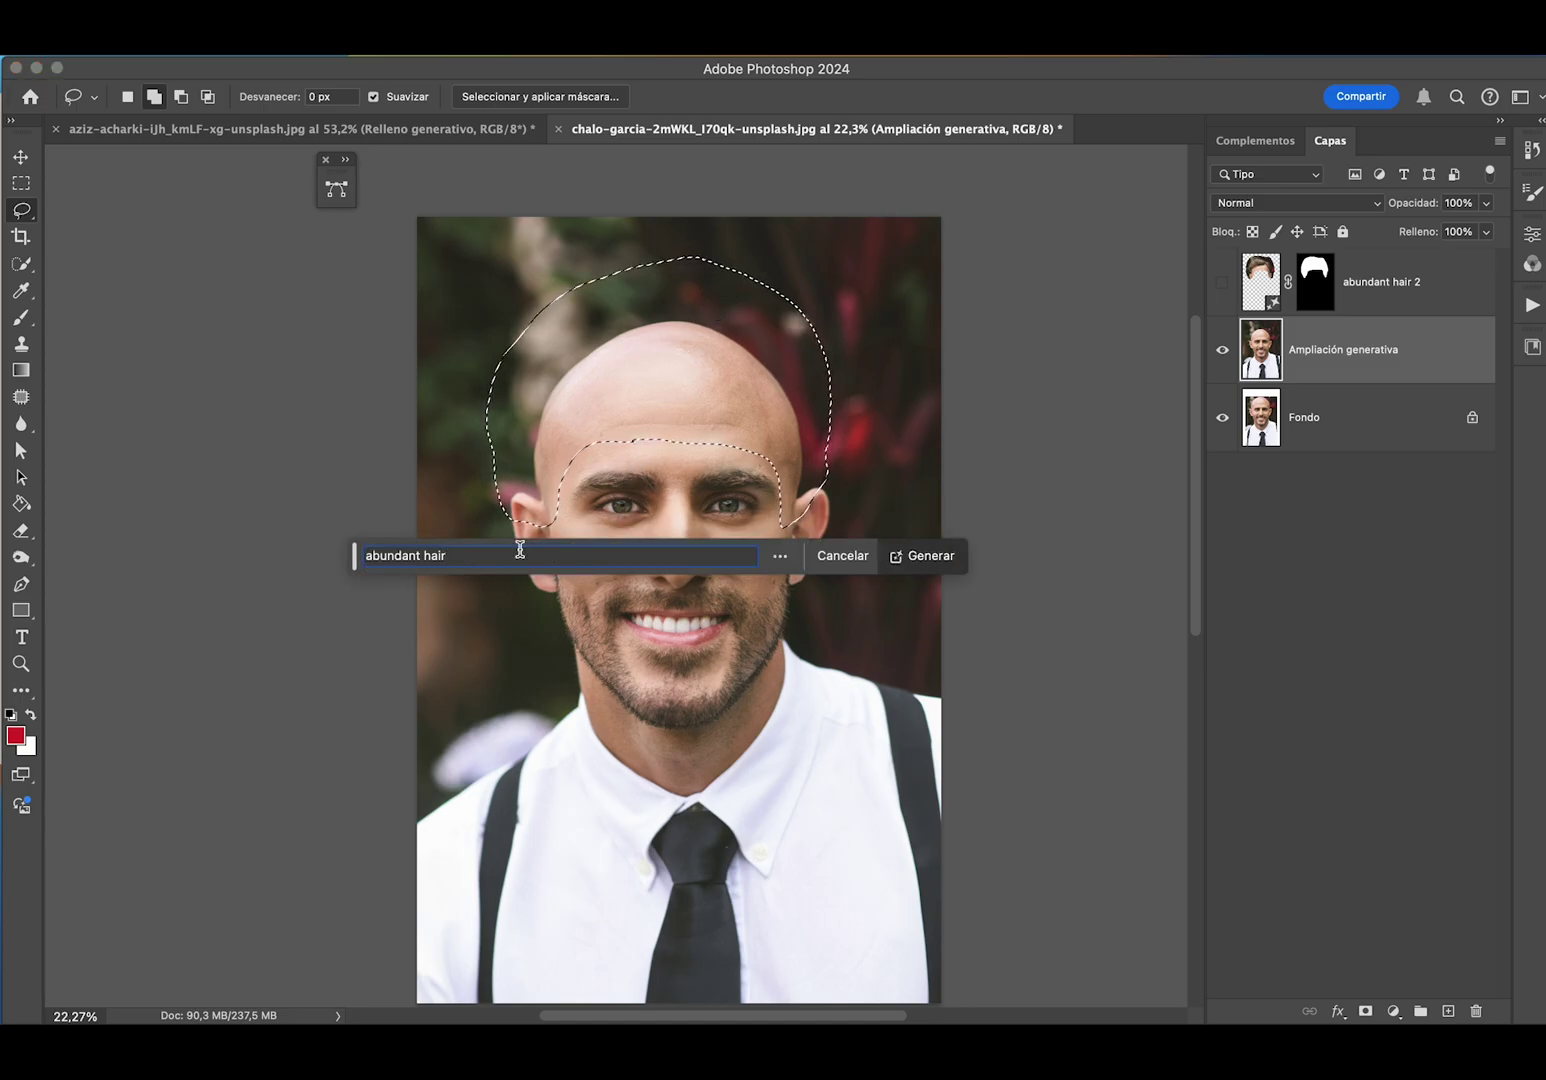
left_click(930, 562)
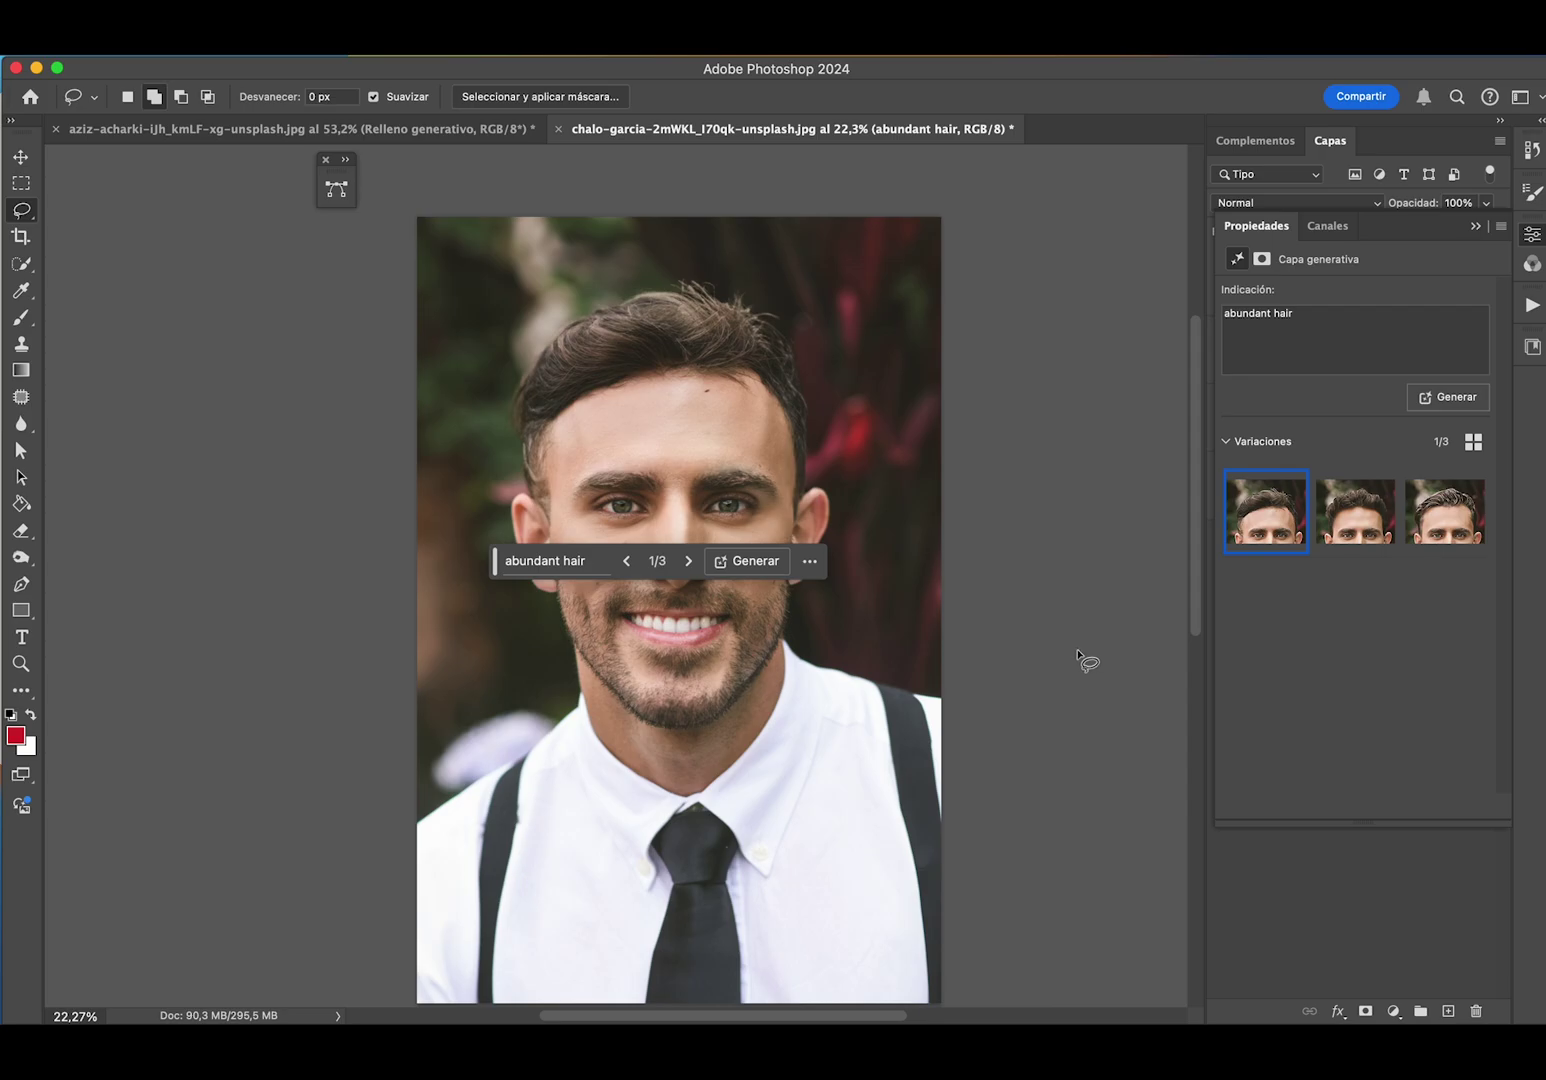
- Preview the new hair variations, return to the first, and close Properties
left_click(1378, 522)
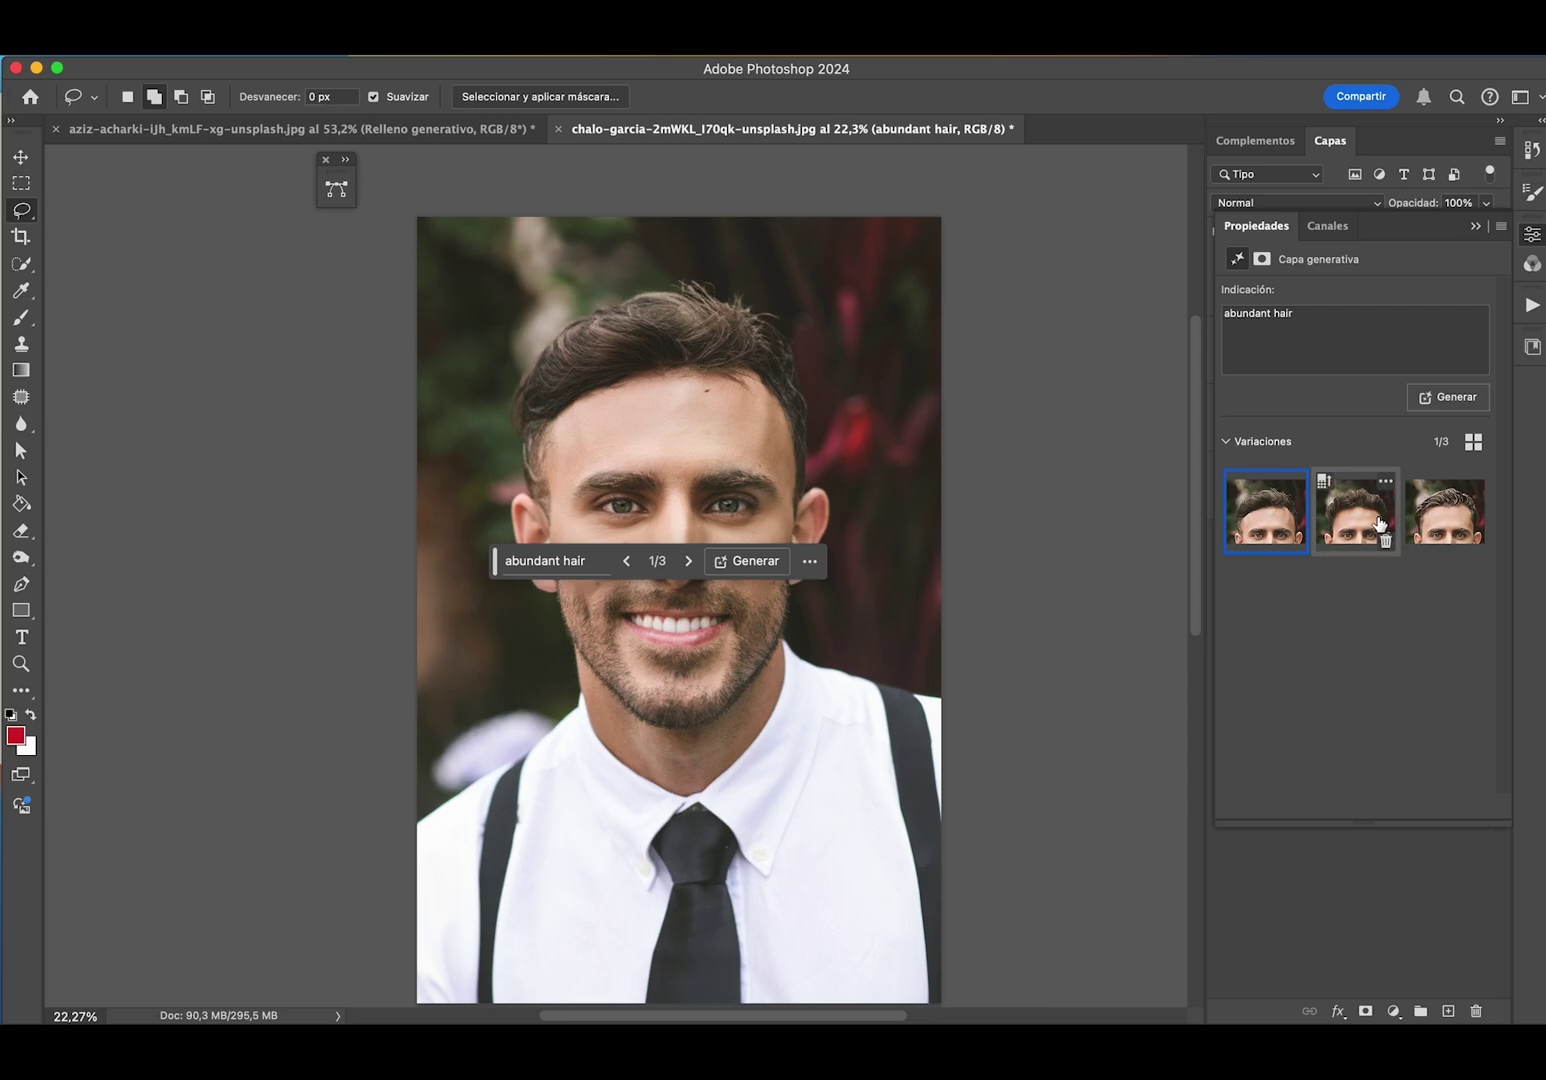
left_click(1430, 528)
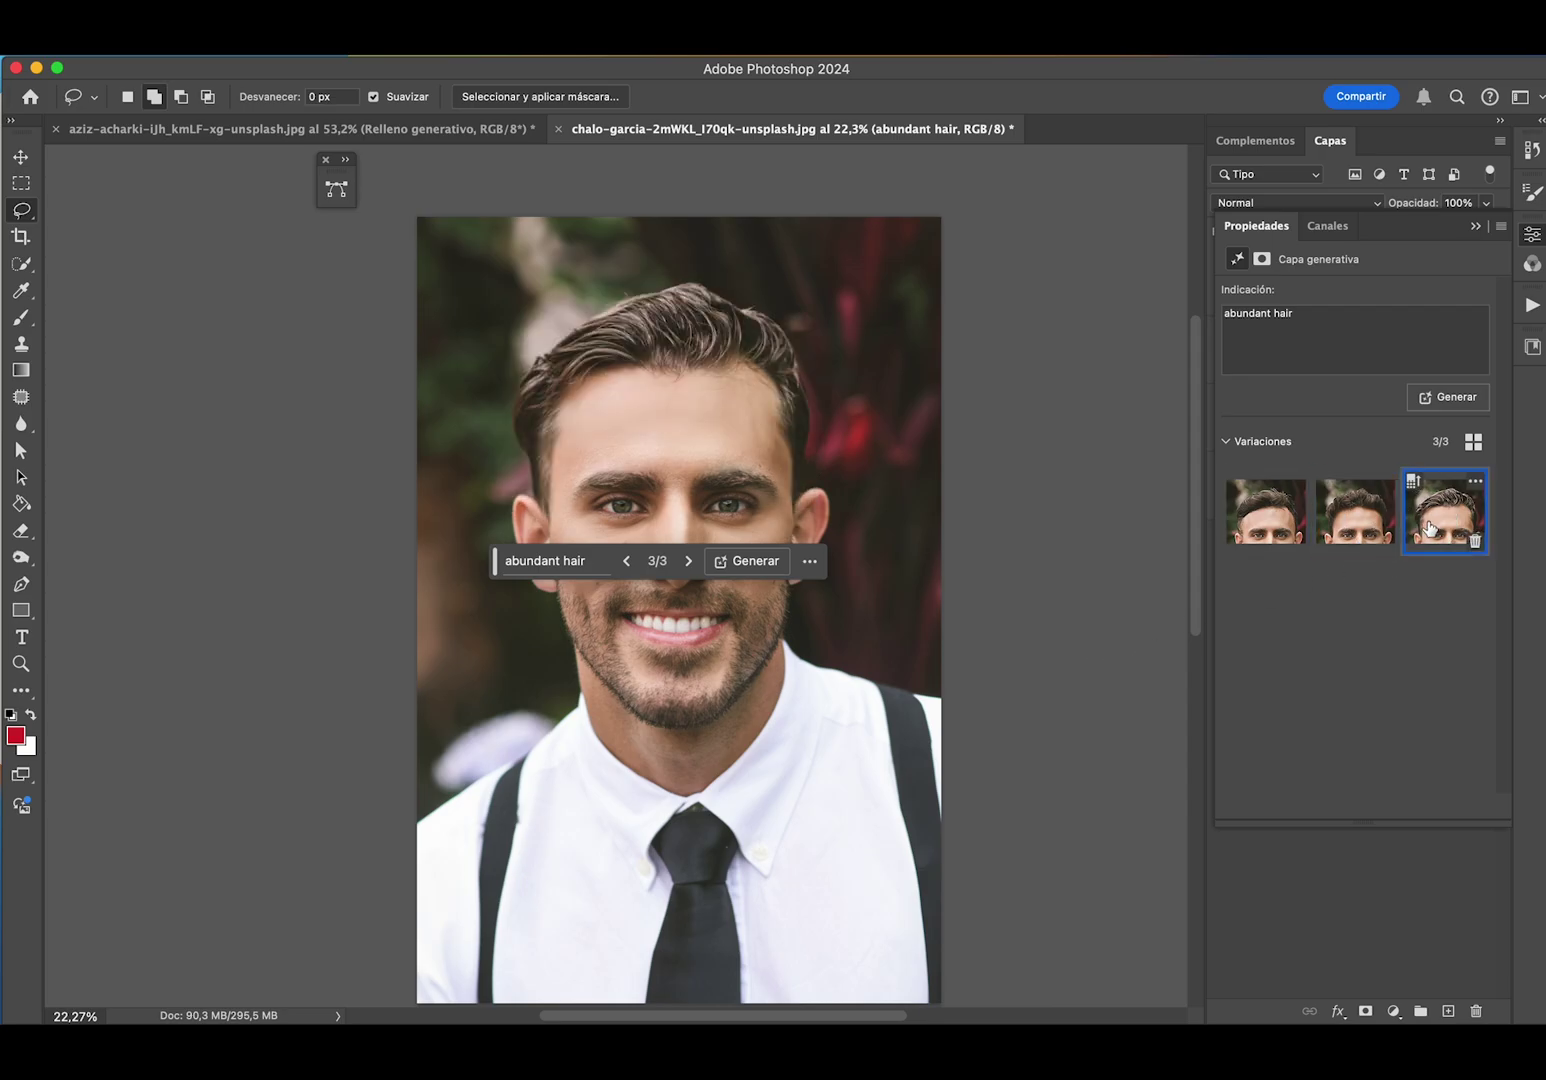
left_click_drag(495, 561, 75, 597)
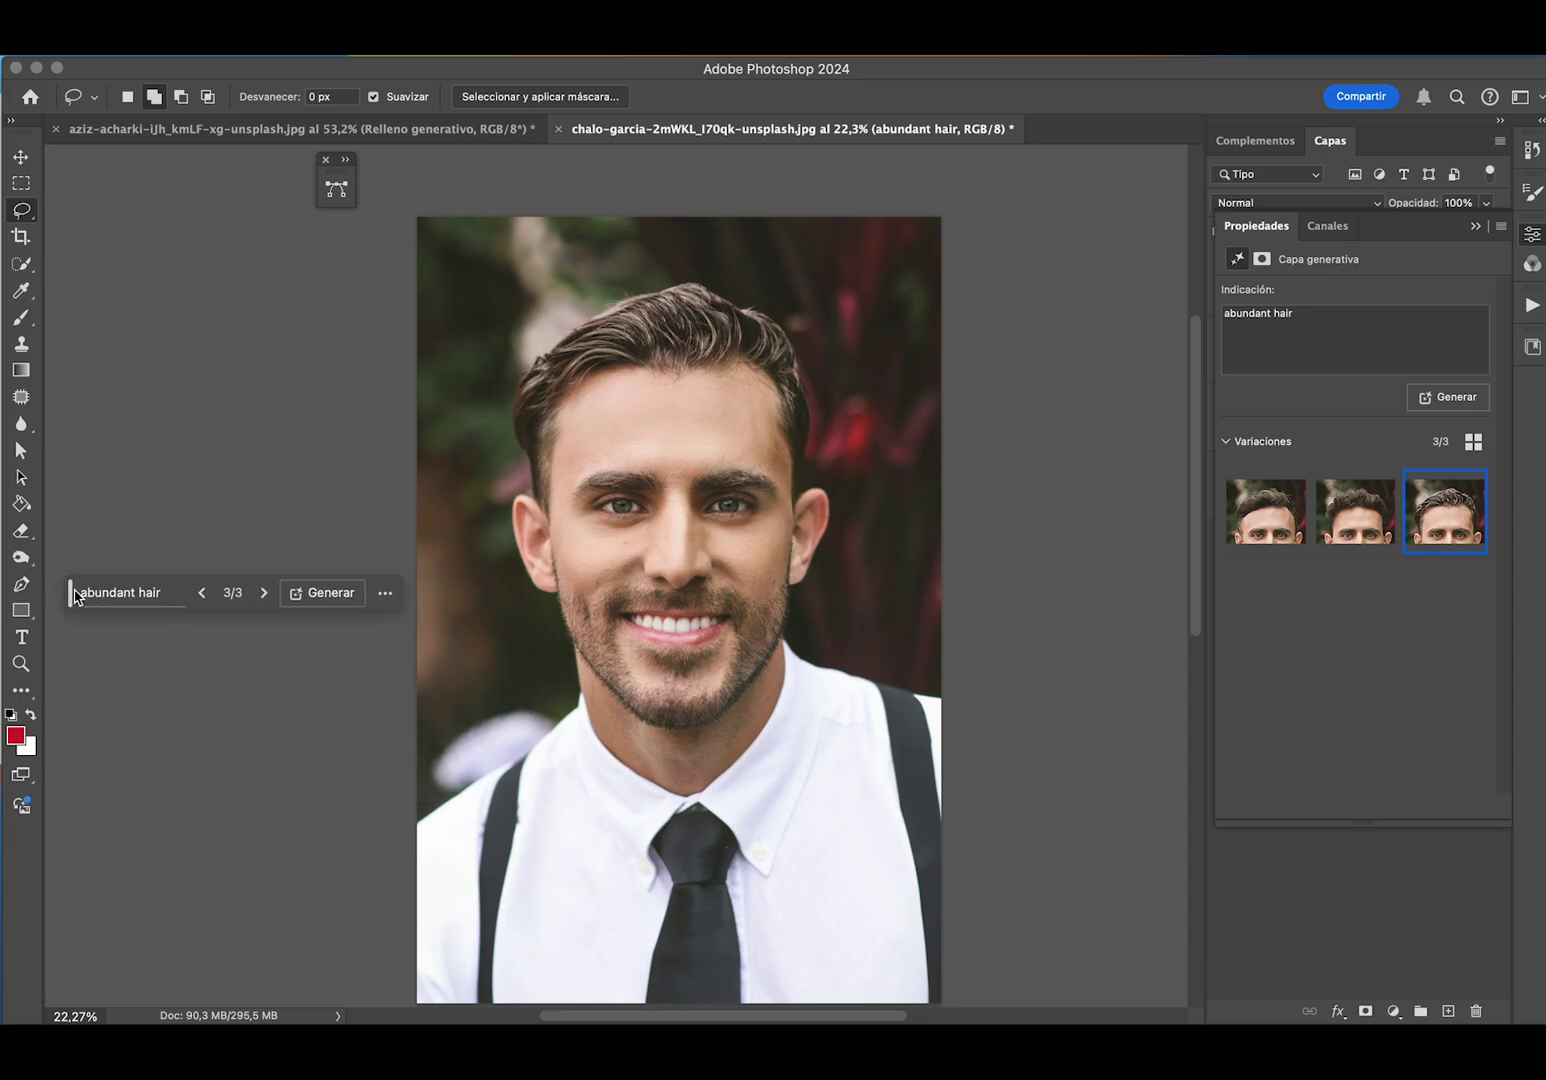
left_click(1340, 525)
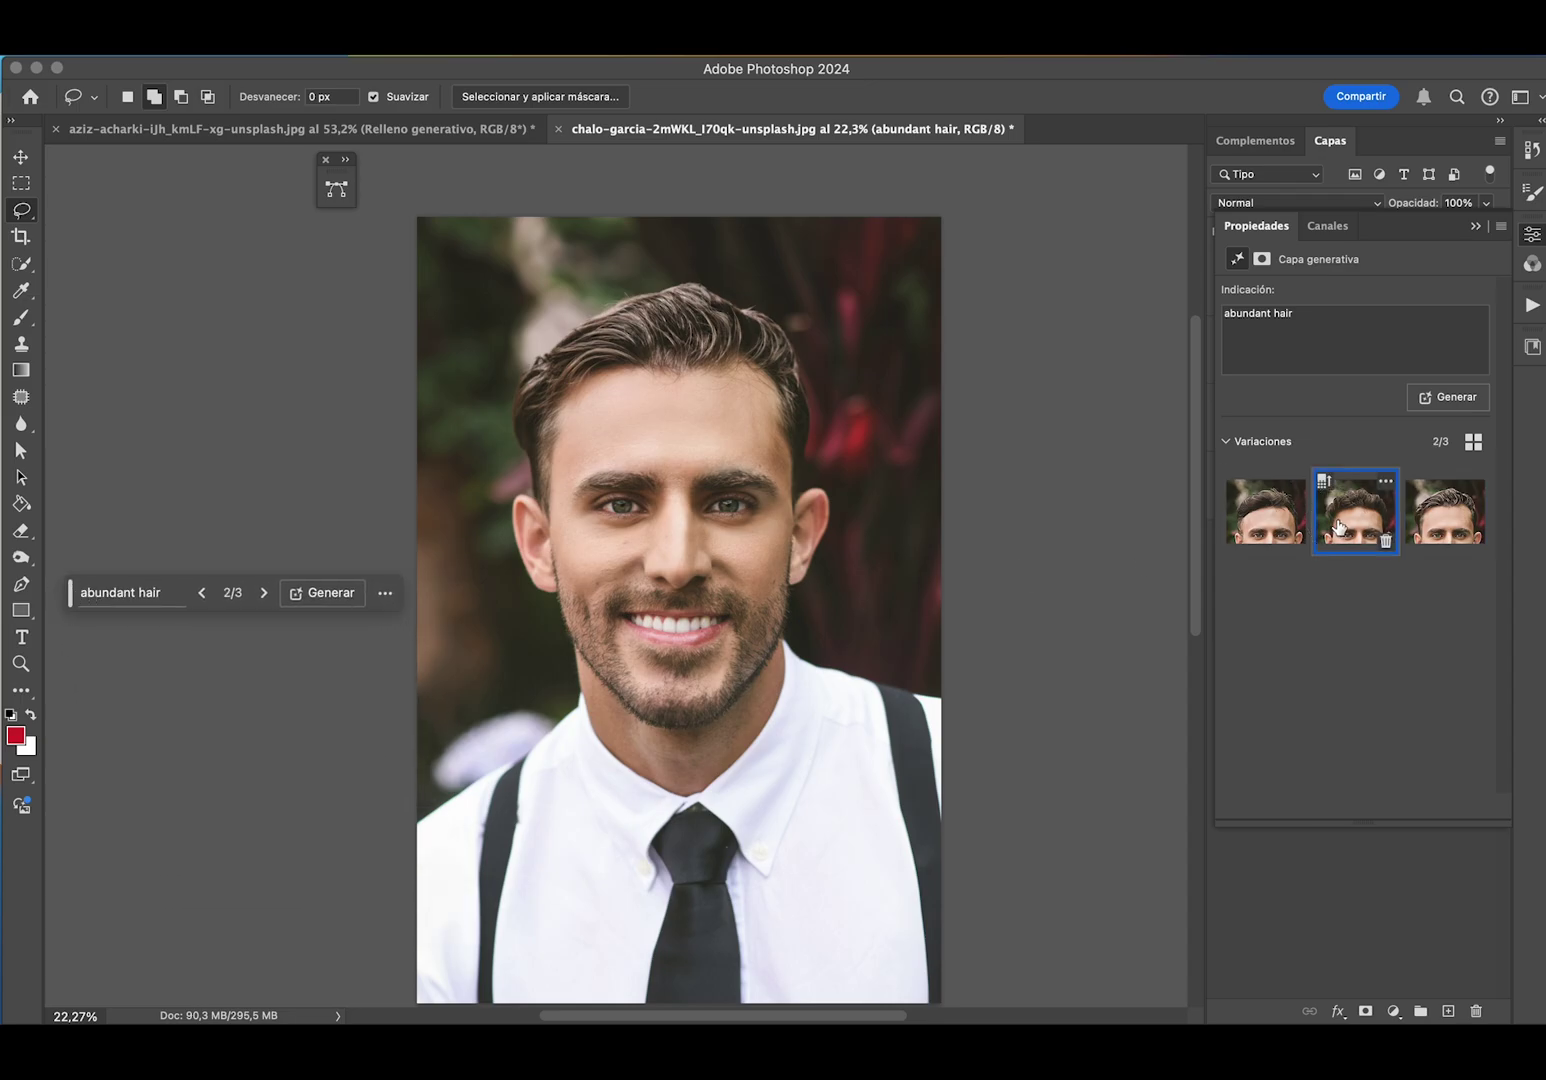
left_click(1263, 517)
left_click(1478, 226)
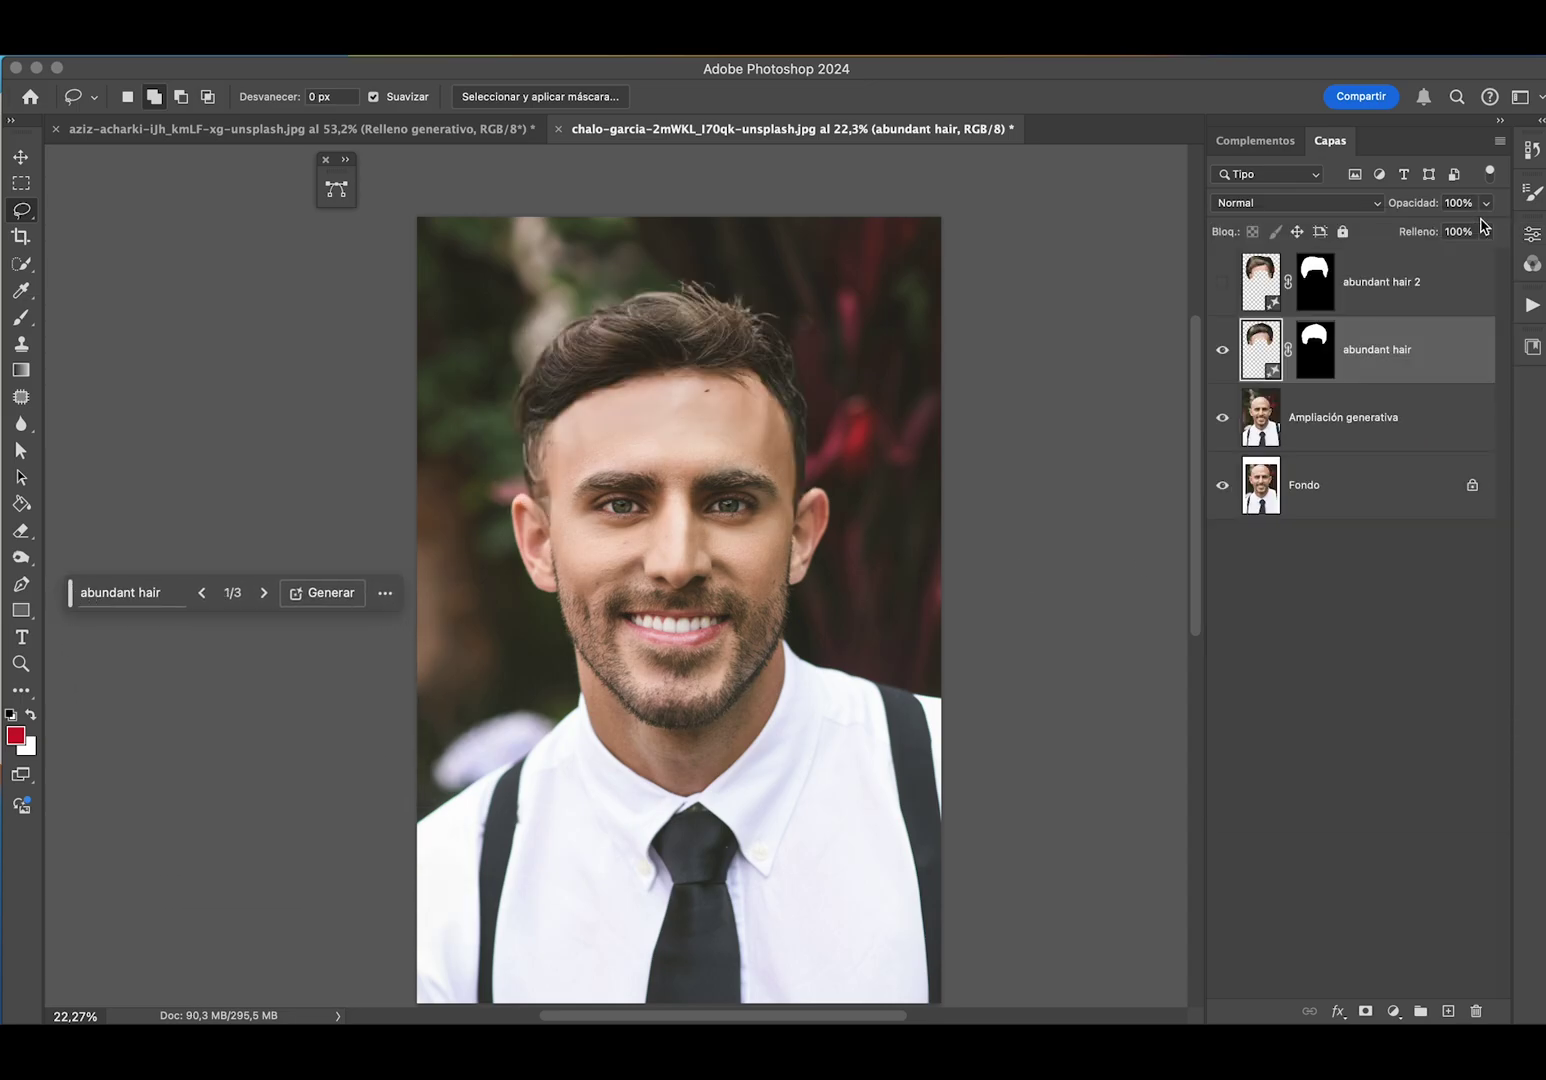
- Show the abundant hair 2 layer and choose its third, brown-hair variation
left_click(1408, 286)
left_click(1222, 287)
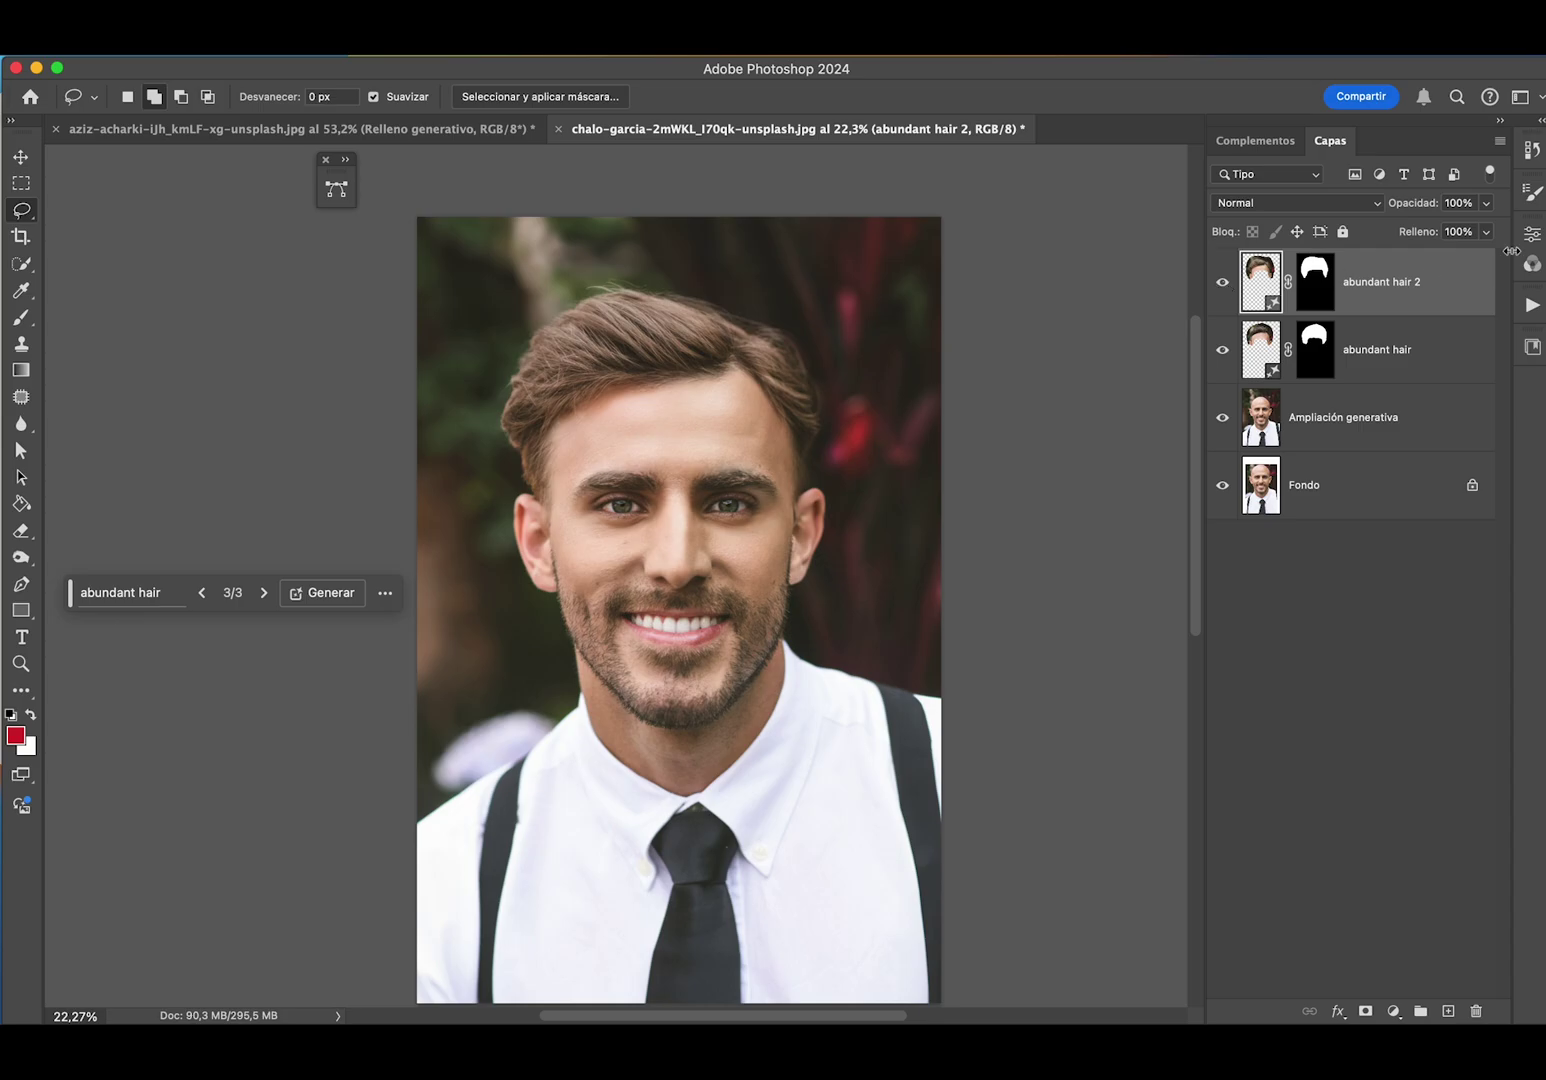
left_click(1532, 233)
left_click(1362, 515)
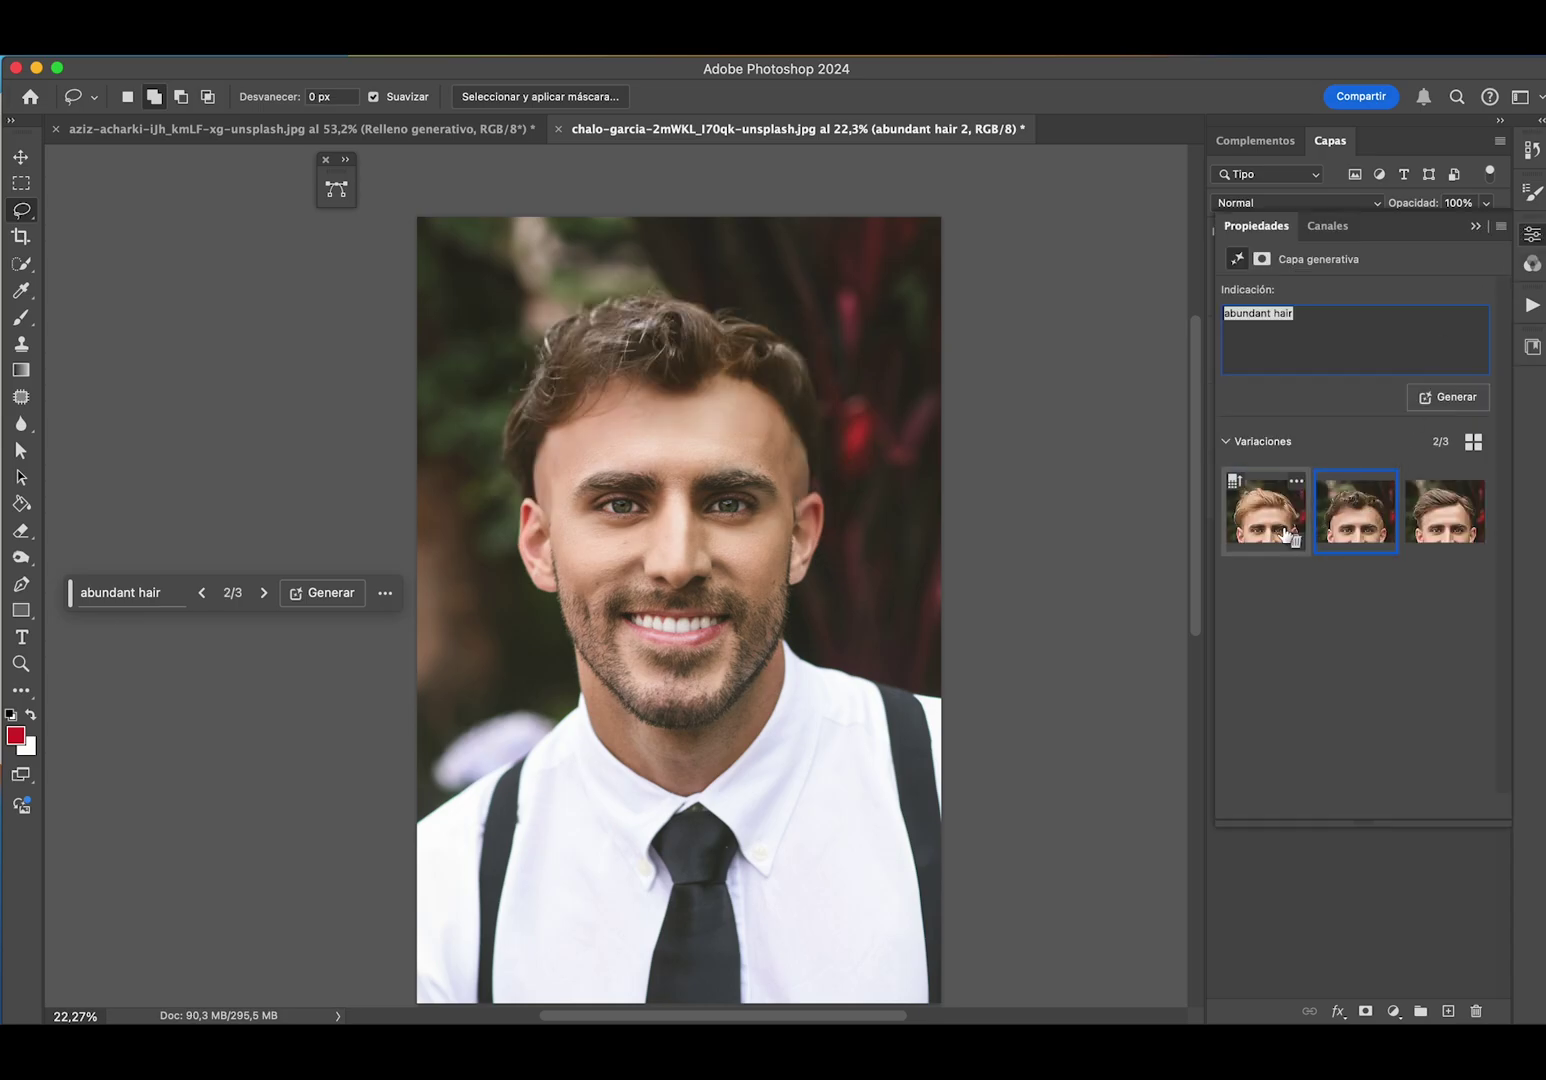
left_click(1285, 534)
left_click(1355, 532)
left_click(1438, 533)
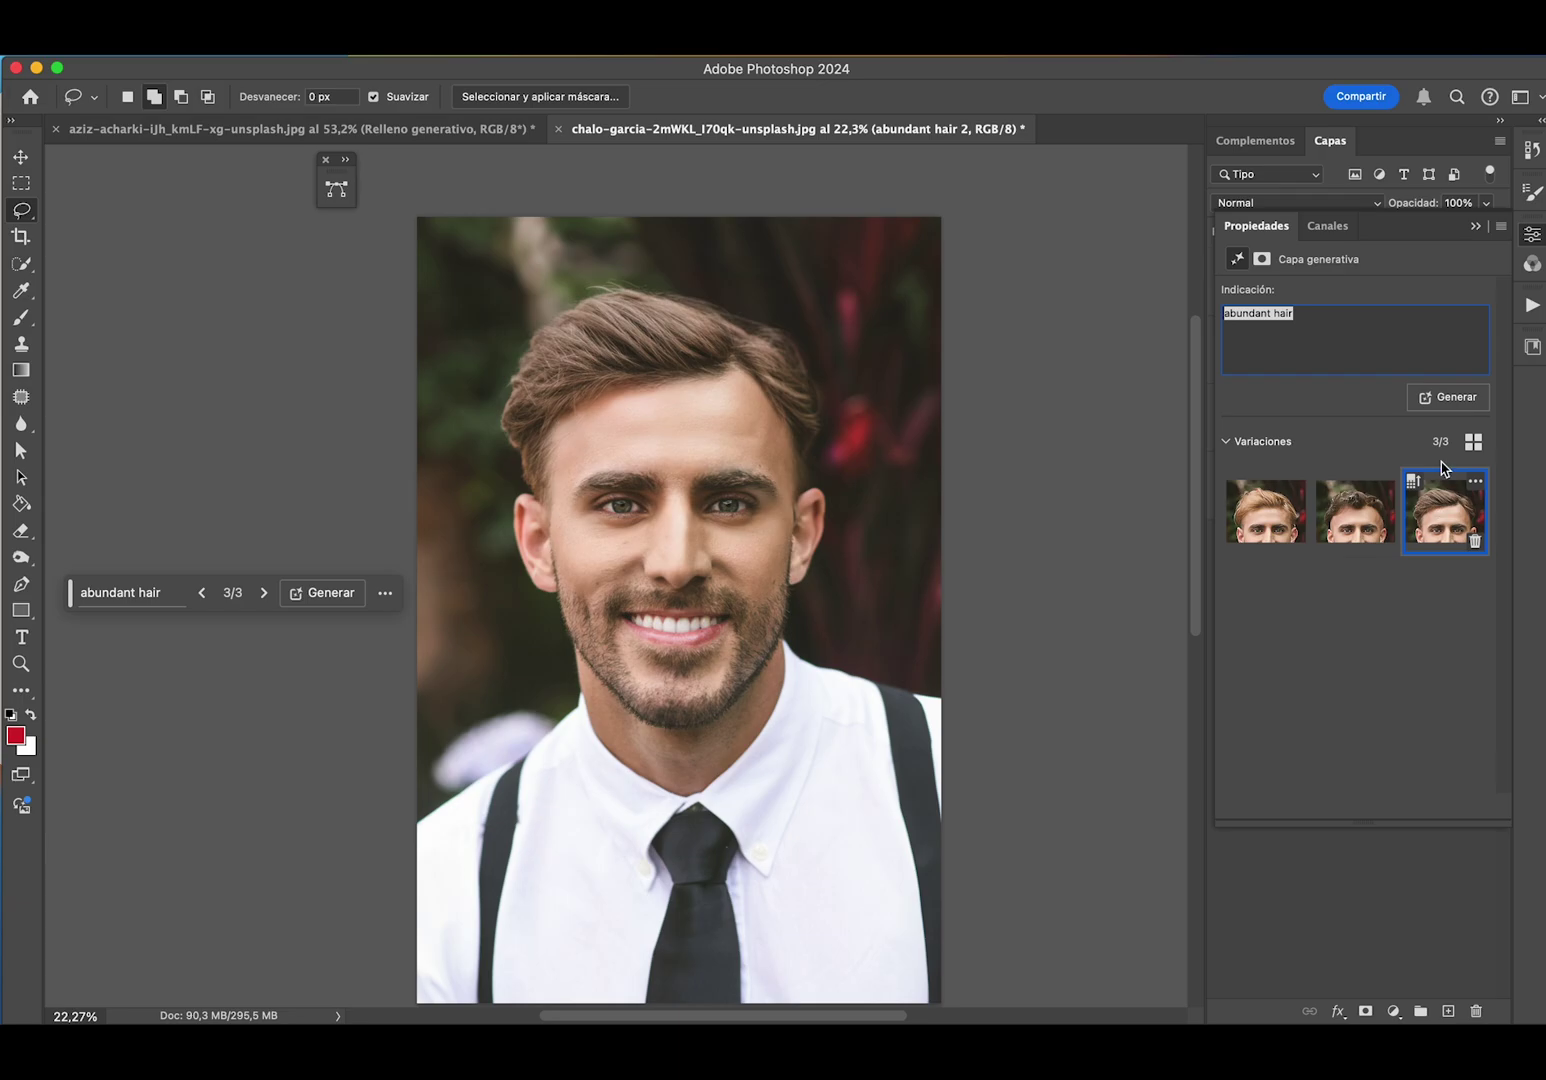
- Collapse Properties and toggle hair layers to compare the portrait with and without hair
left_click(1478, 227)
left_click(1223, 282)
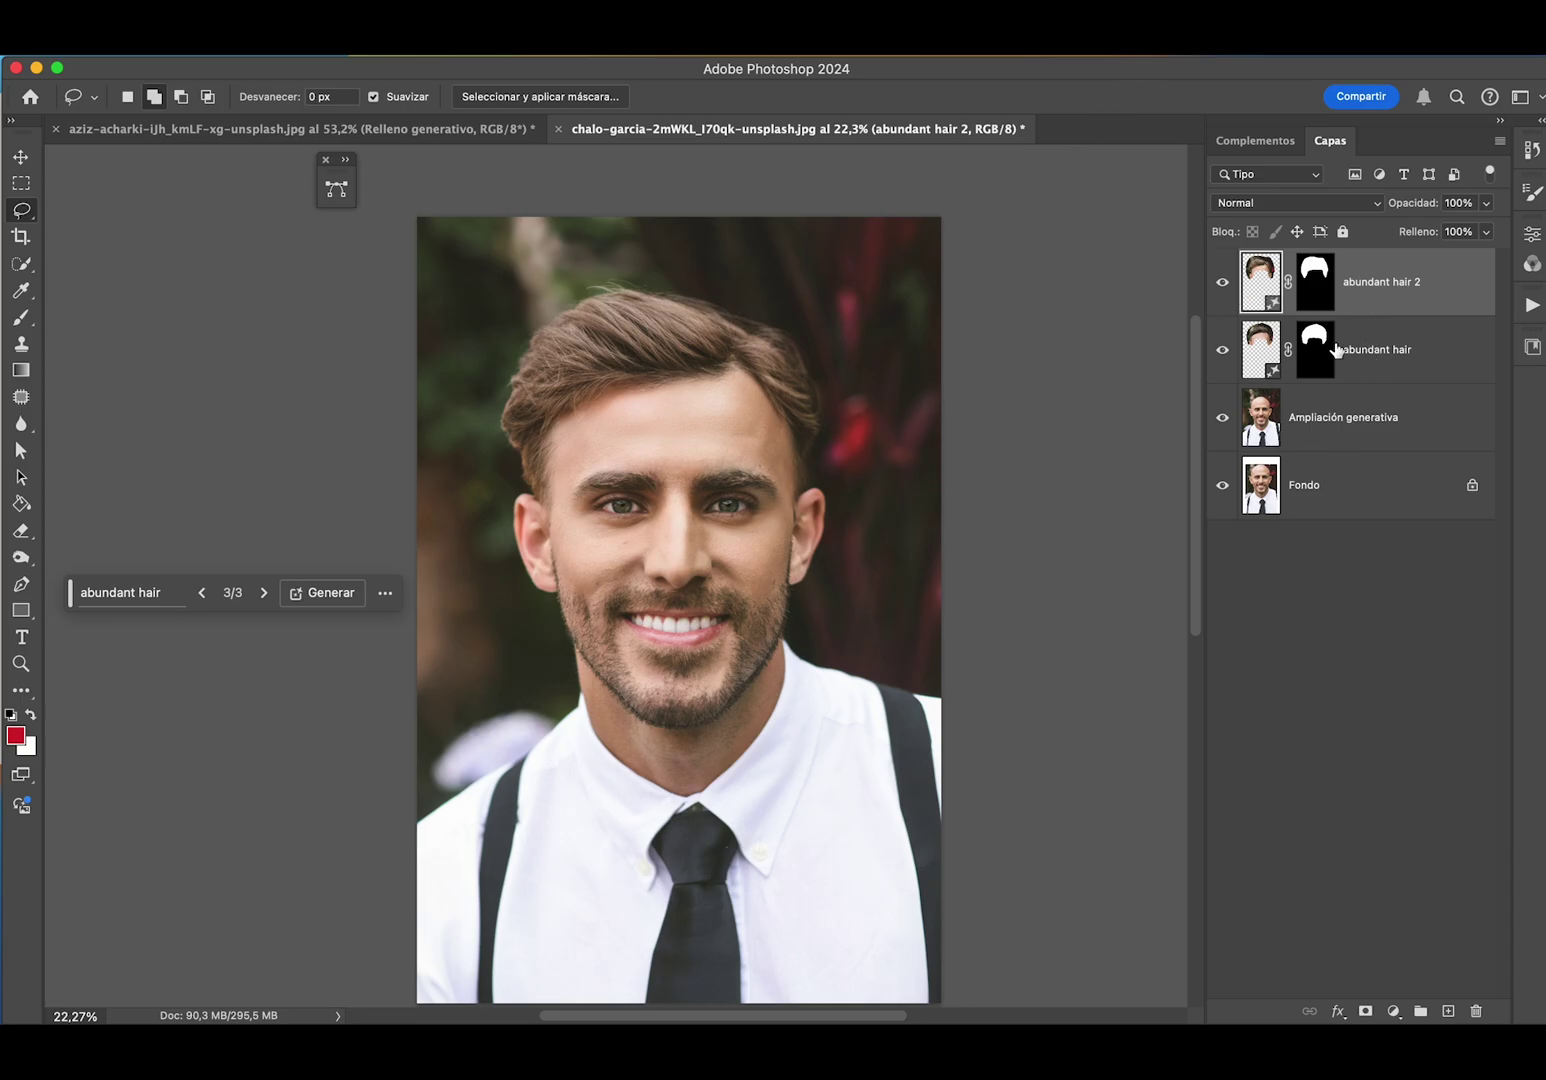
left_click(1222, 421, "alt")
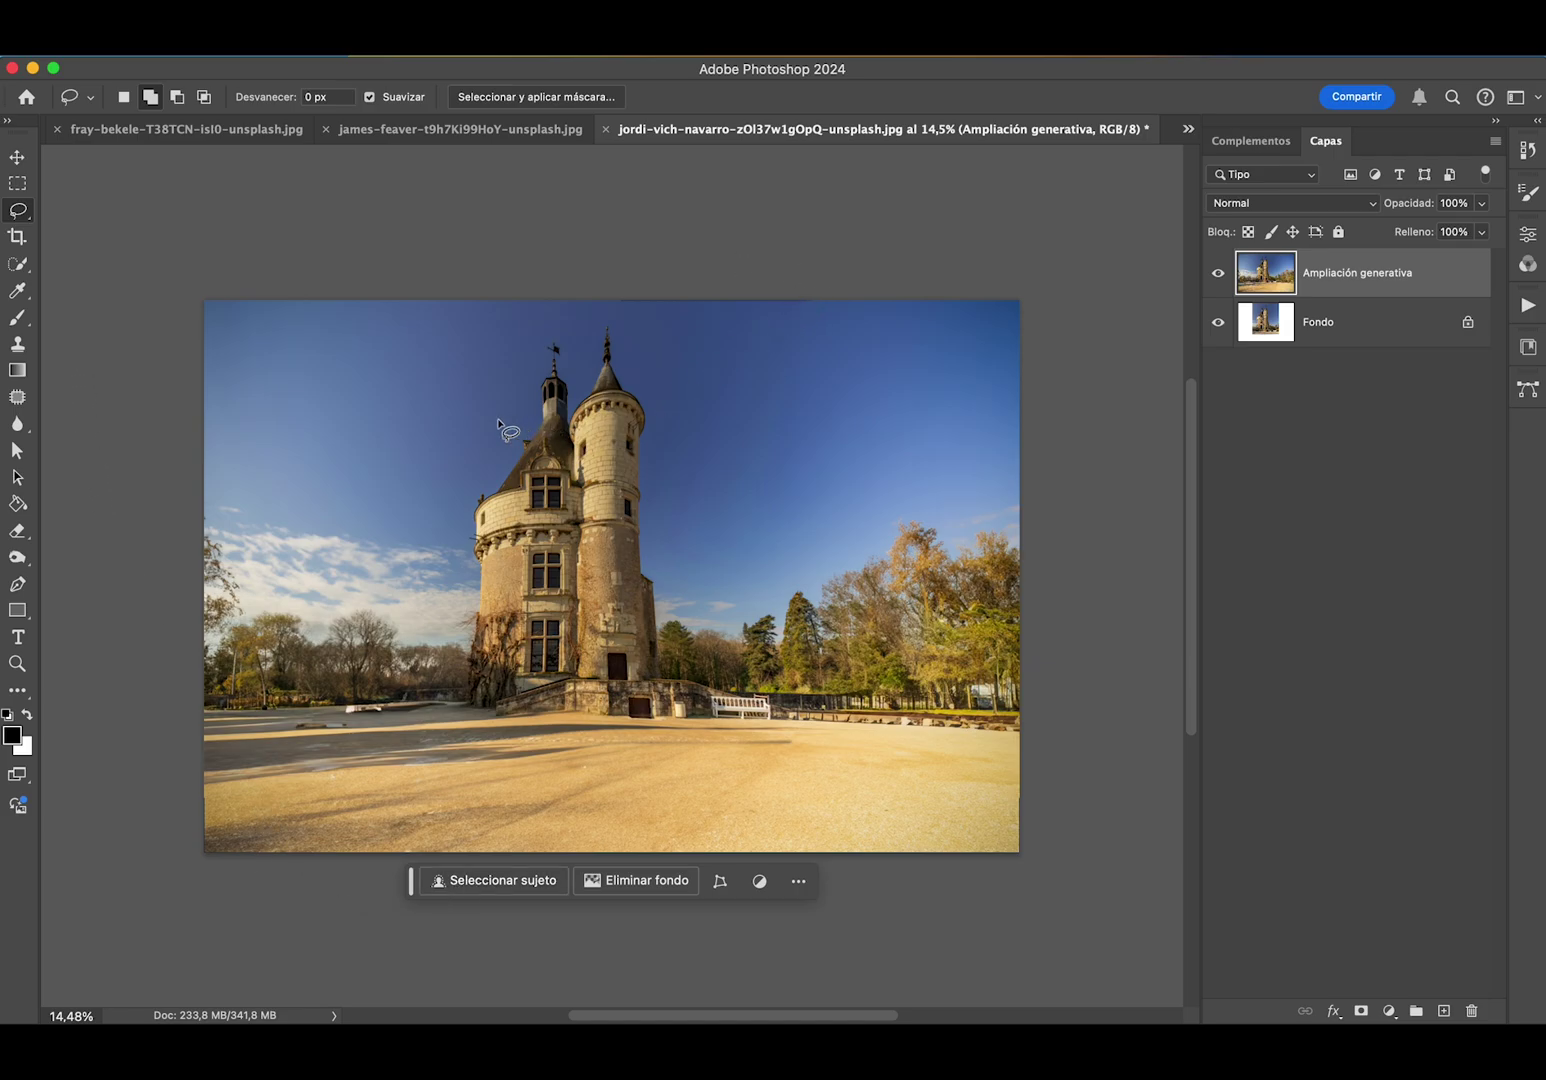
- Lasso the sandy foreground and generative-fill it with the prompt 'lake'
mouse_move(185, 688)
left_mouse_down()
mouse_move(1028, 700)
mouse_move(990, 901)
mouse_move(179, 907)
mouse_move(172, 676)
mouse_move(183, 687)
left_mouse_up()
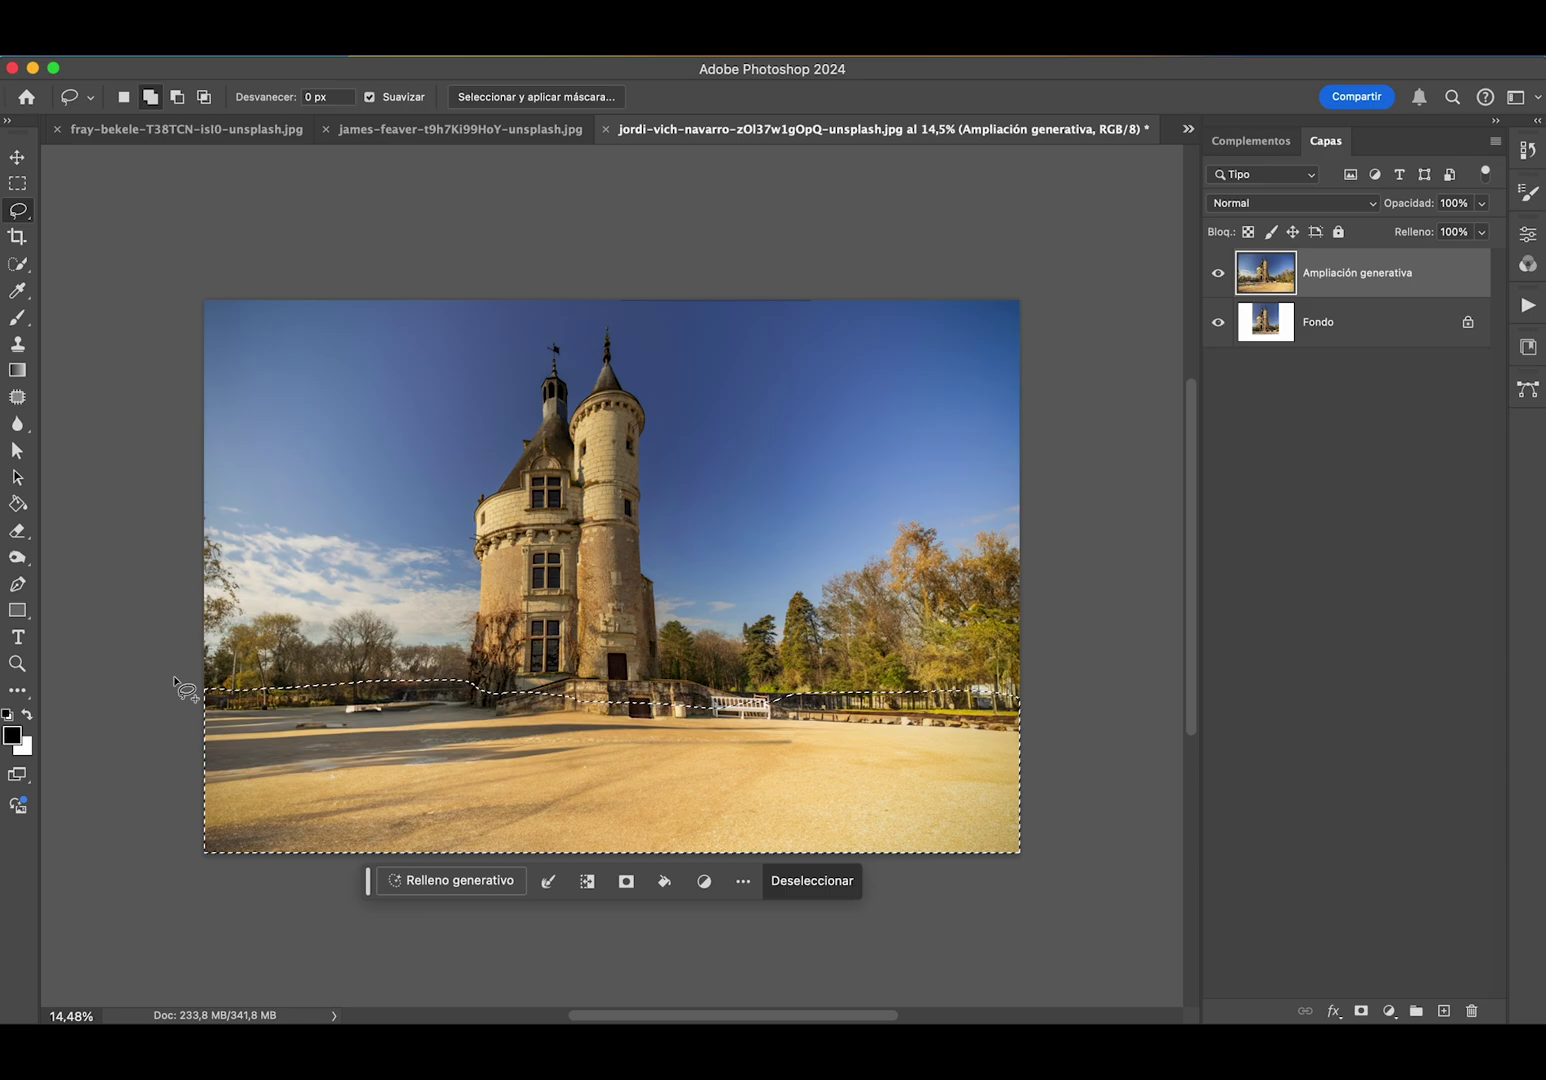
left_click(436, 880)
type("lake")
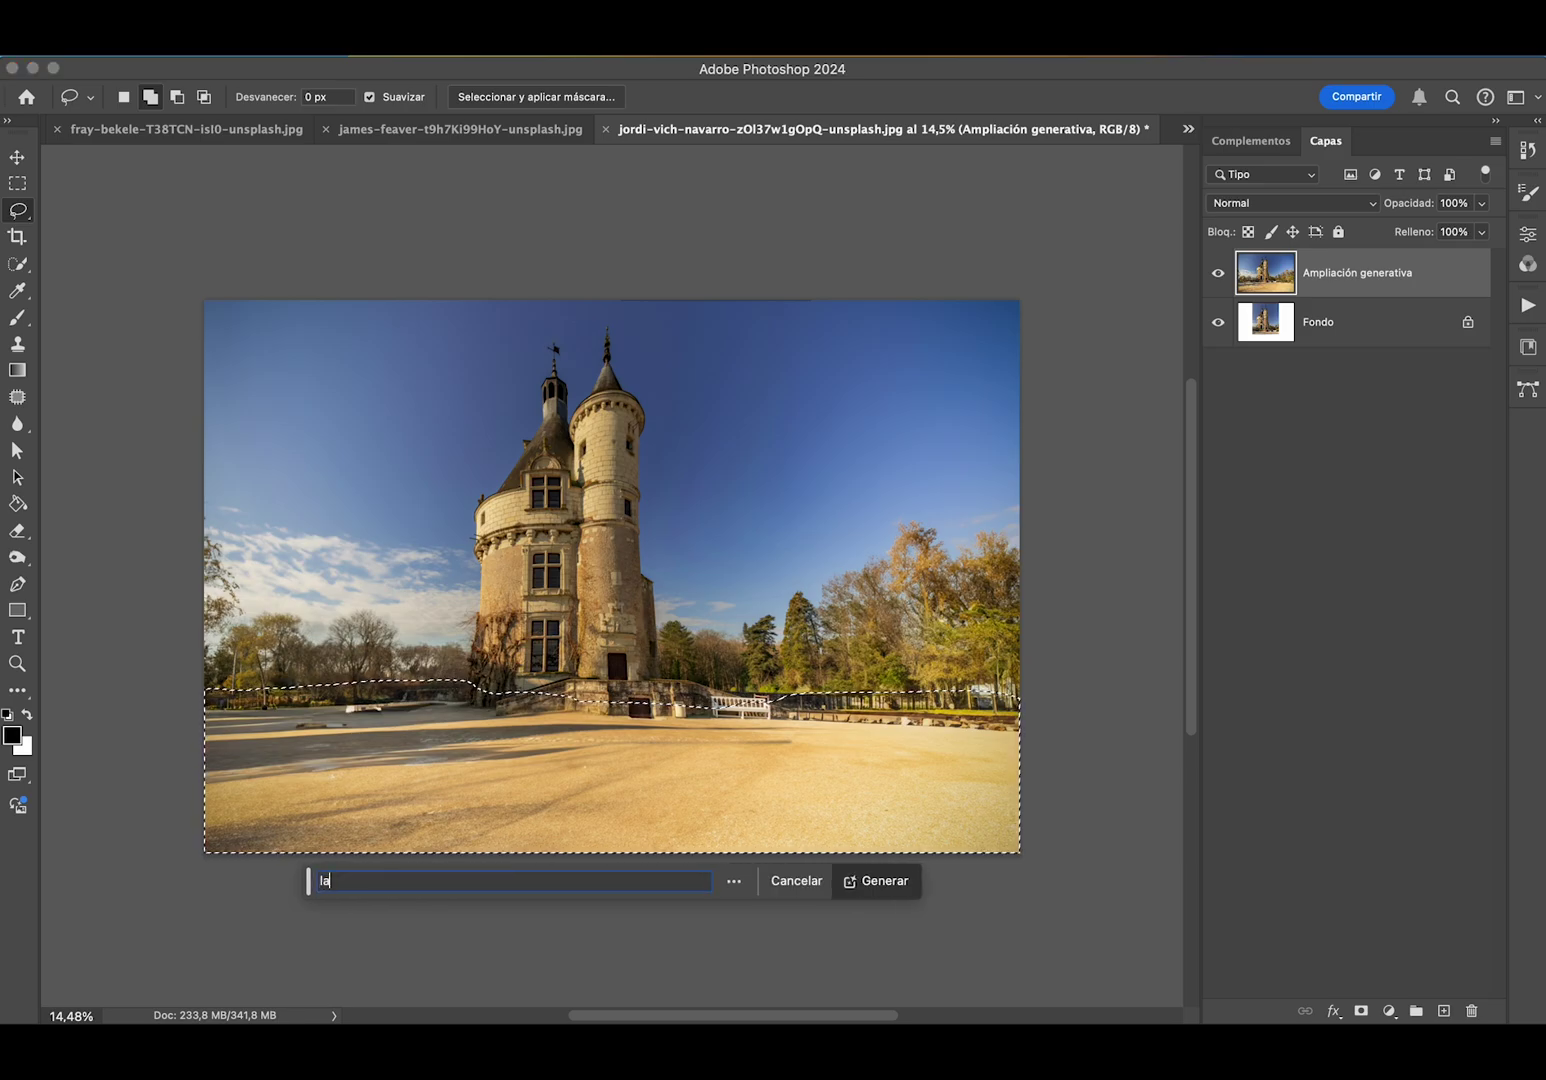
left_click(882, 880)
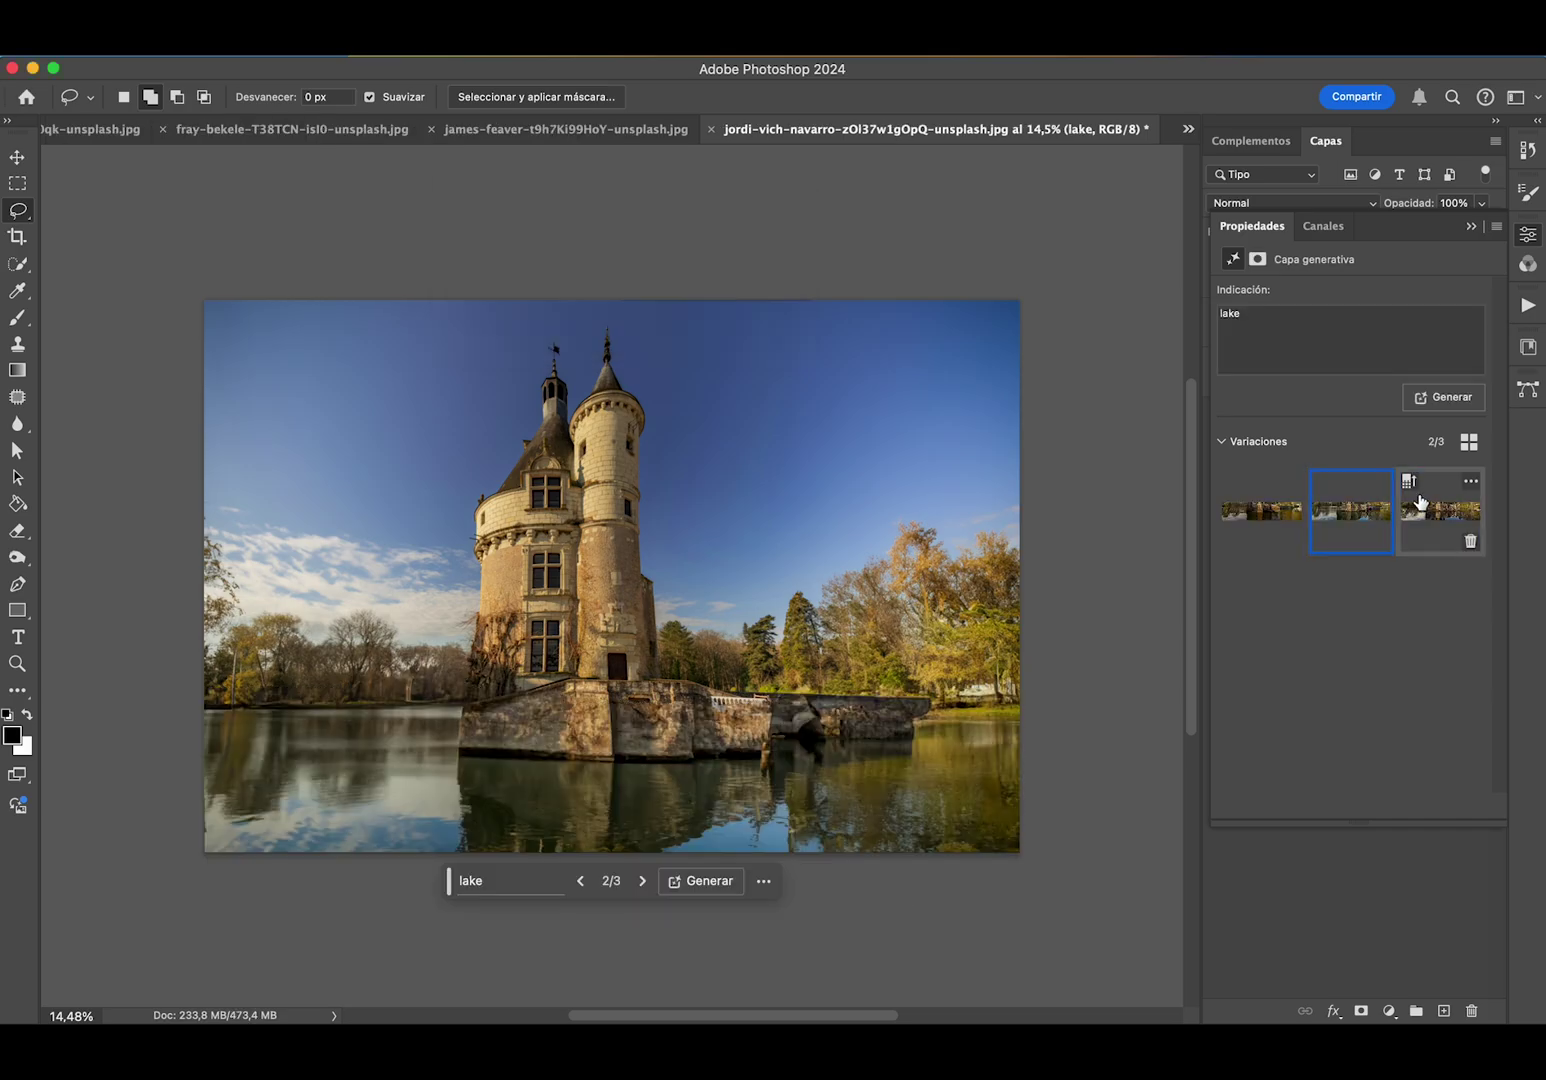
- Browse the lake variations and pick the third one
left_click(1431, 506)
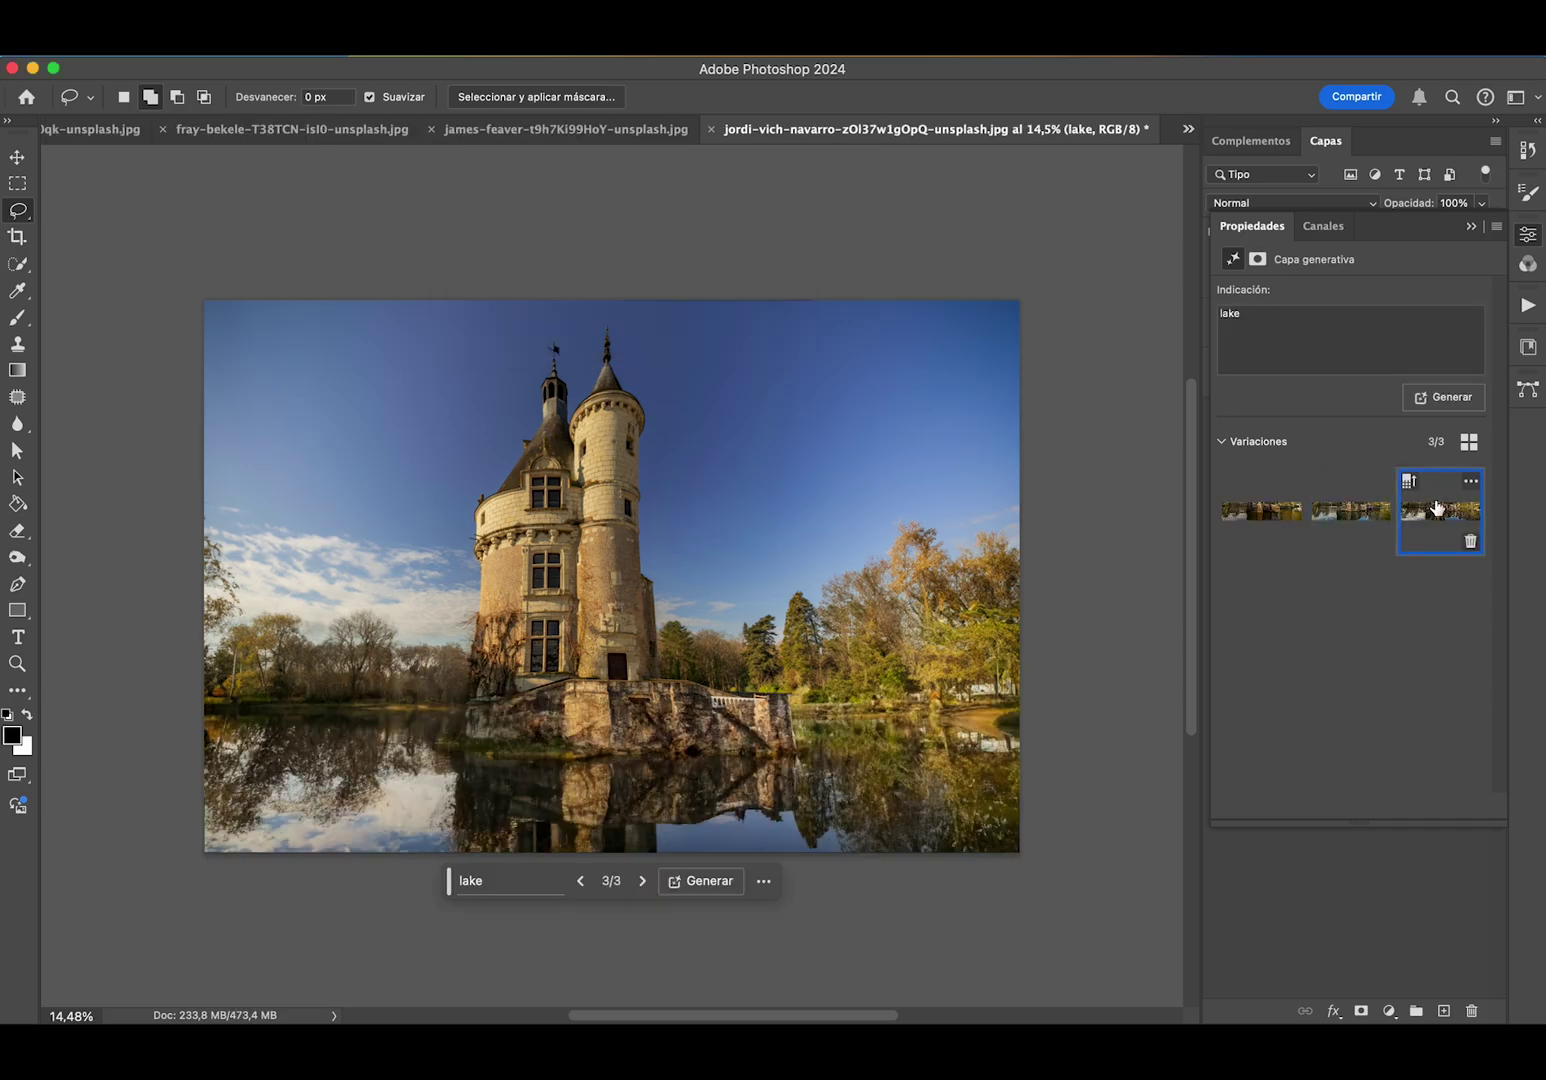
left_click(1260, 519)
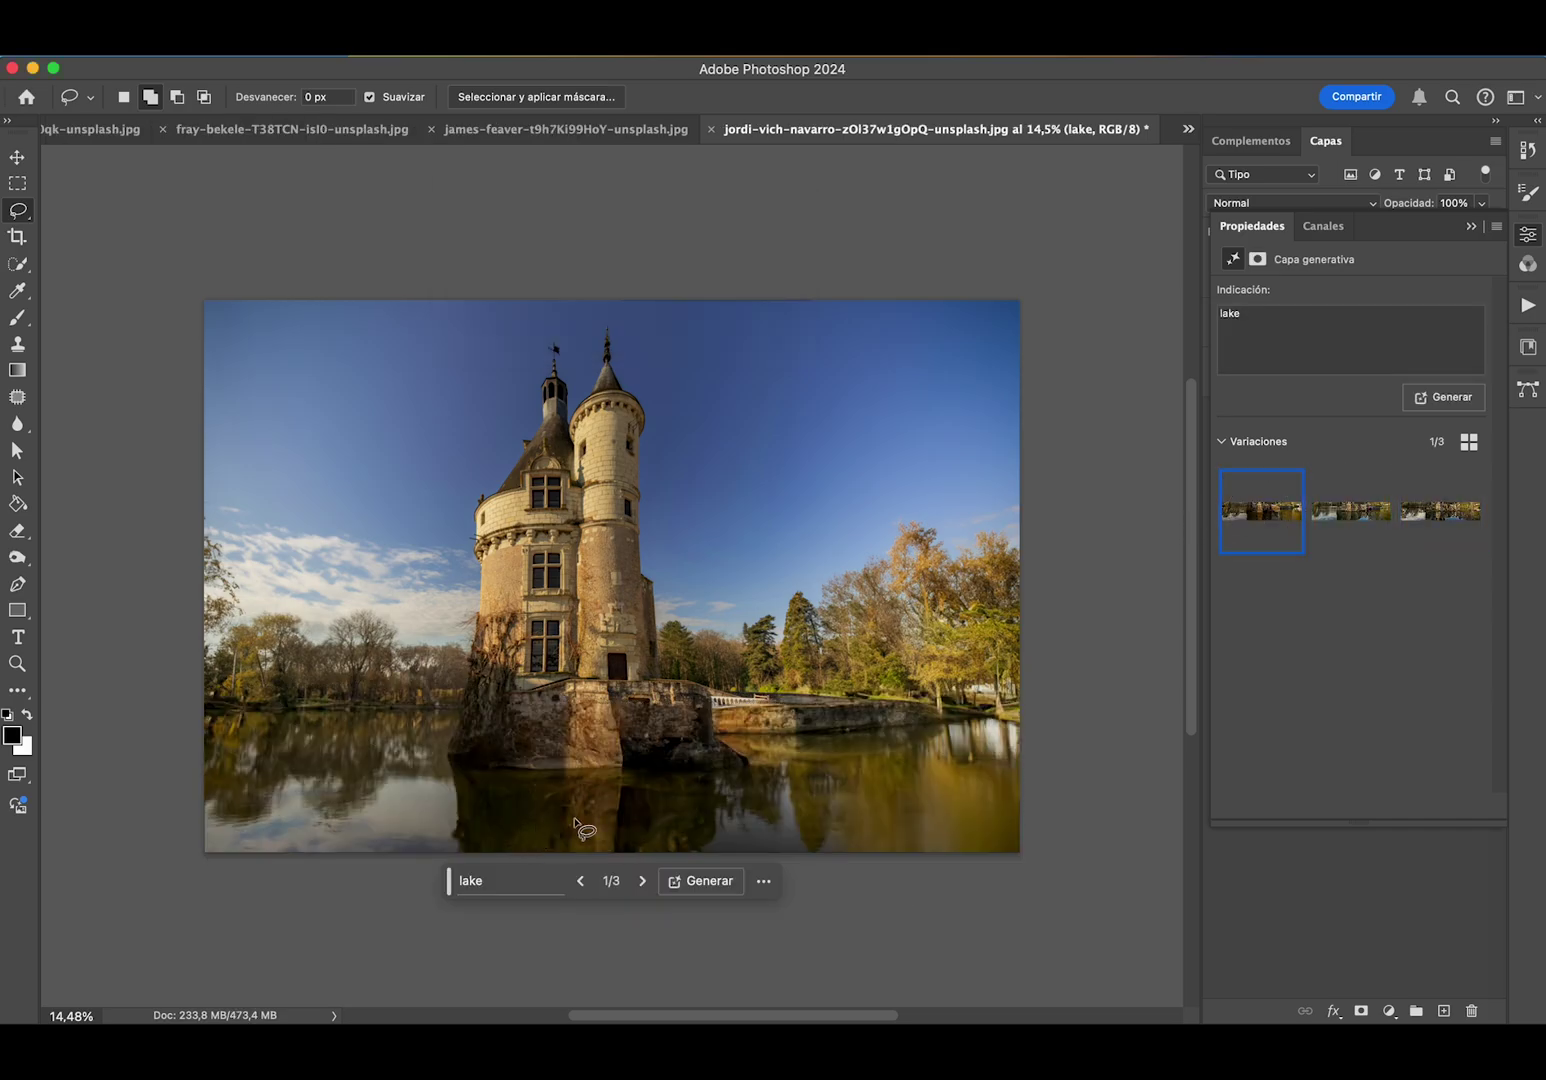
left_click(1360, 515)
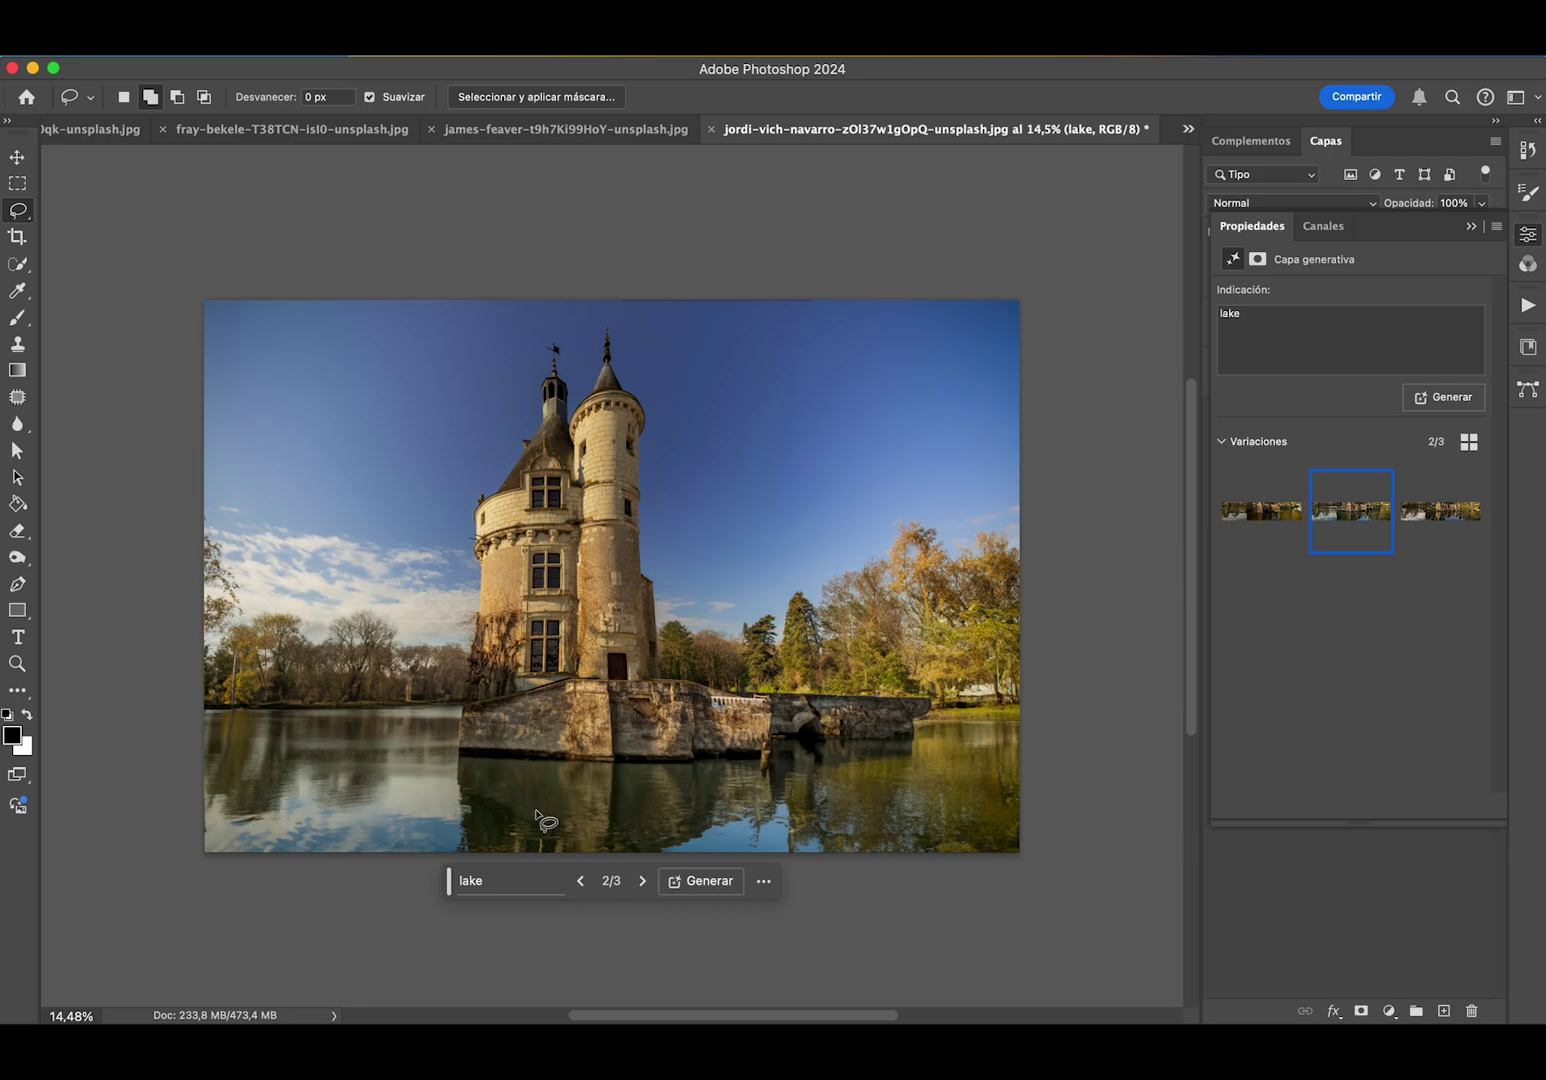
scroll(893, 843, "up", 3)
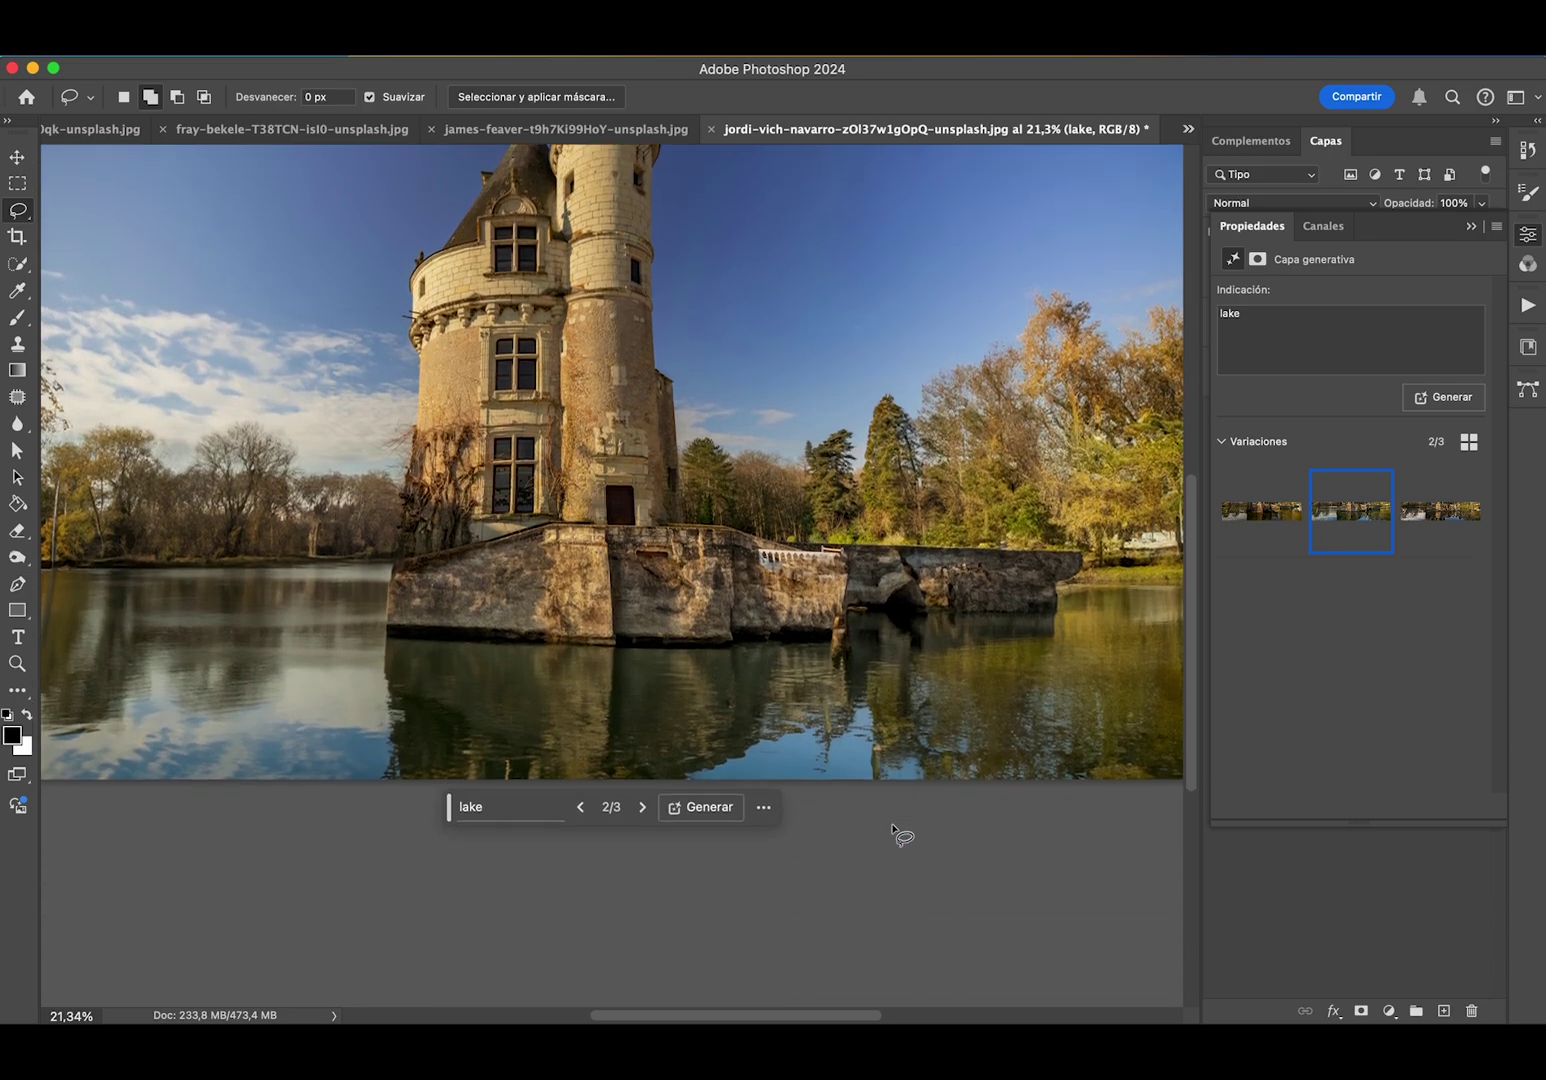
scroll(893, 830, "down", 2)
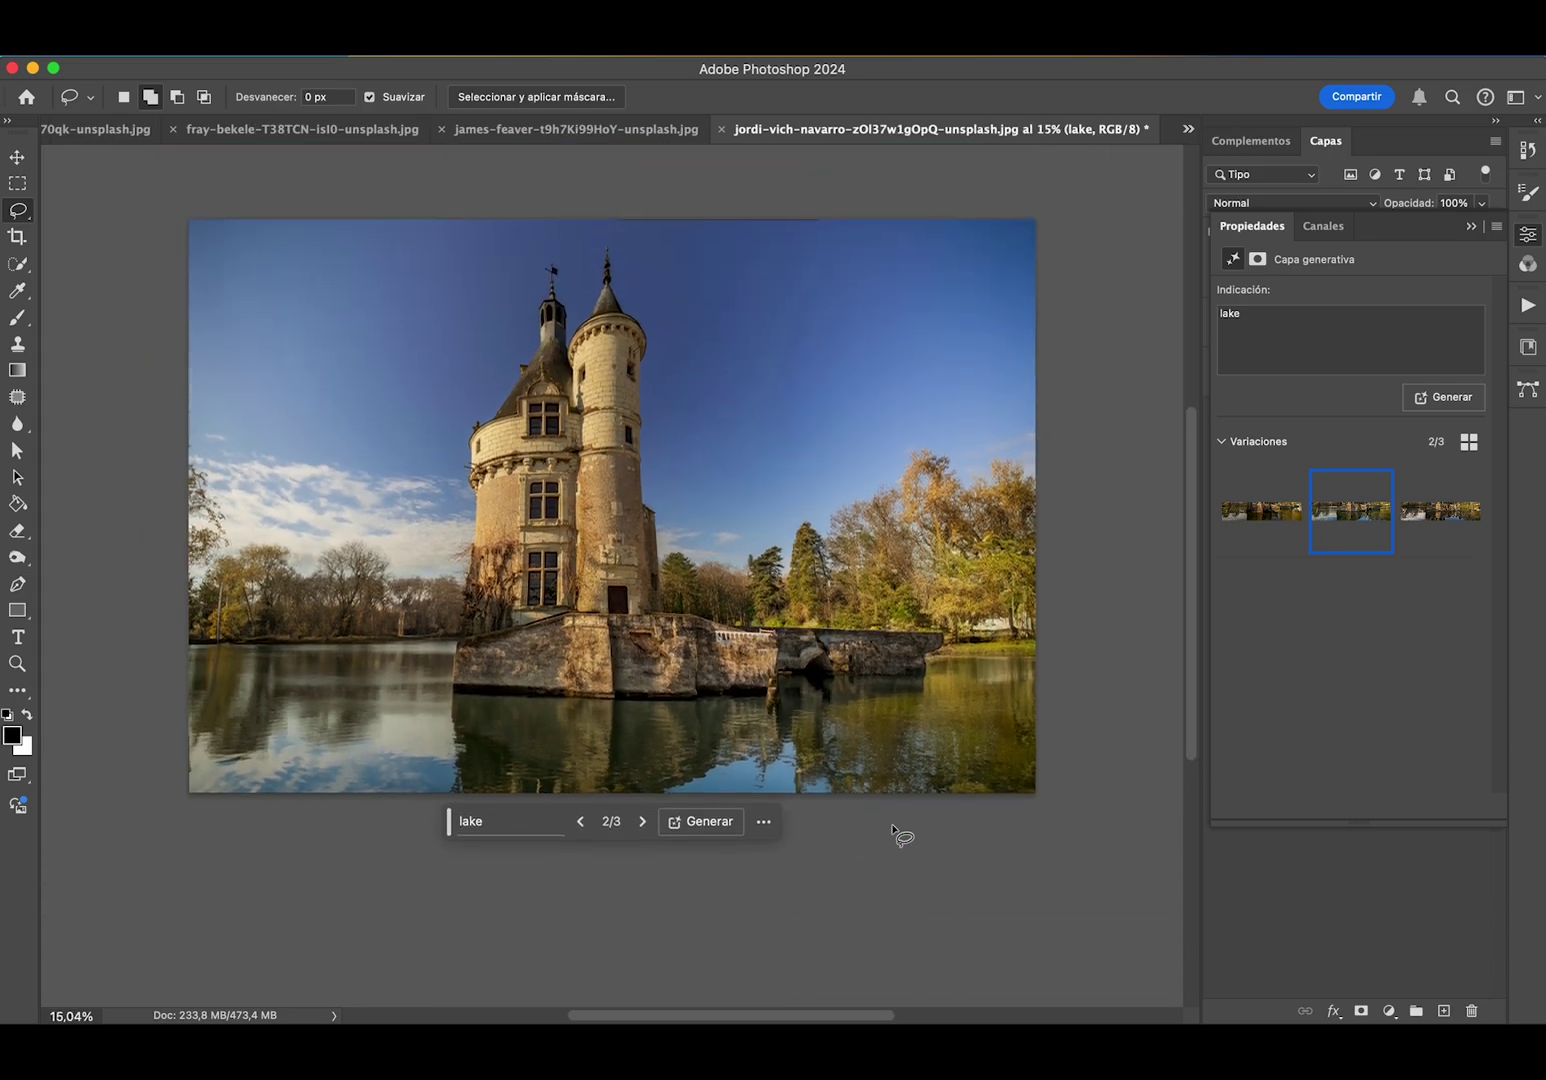
left_click(1441, 522)
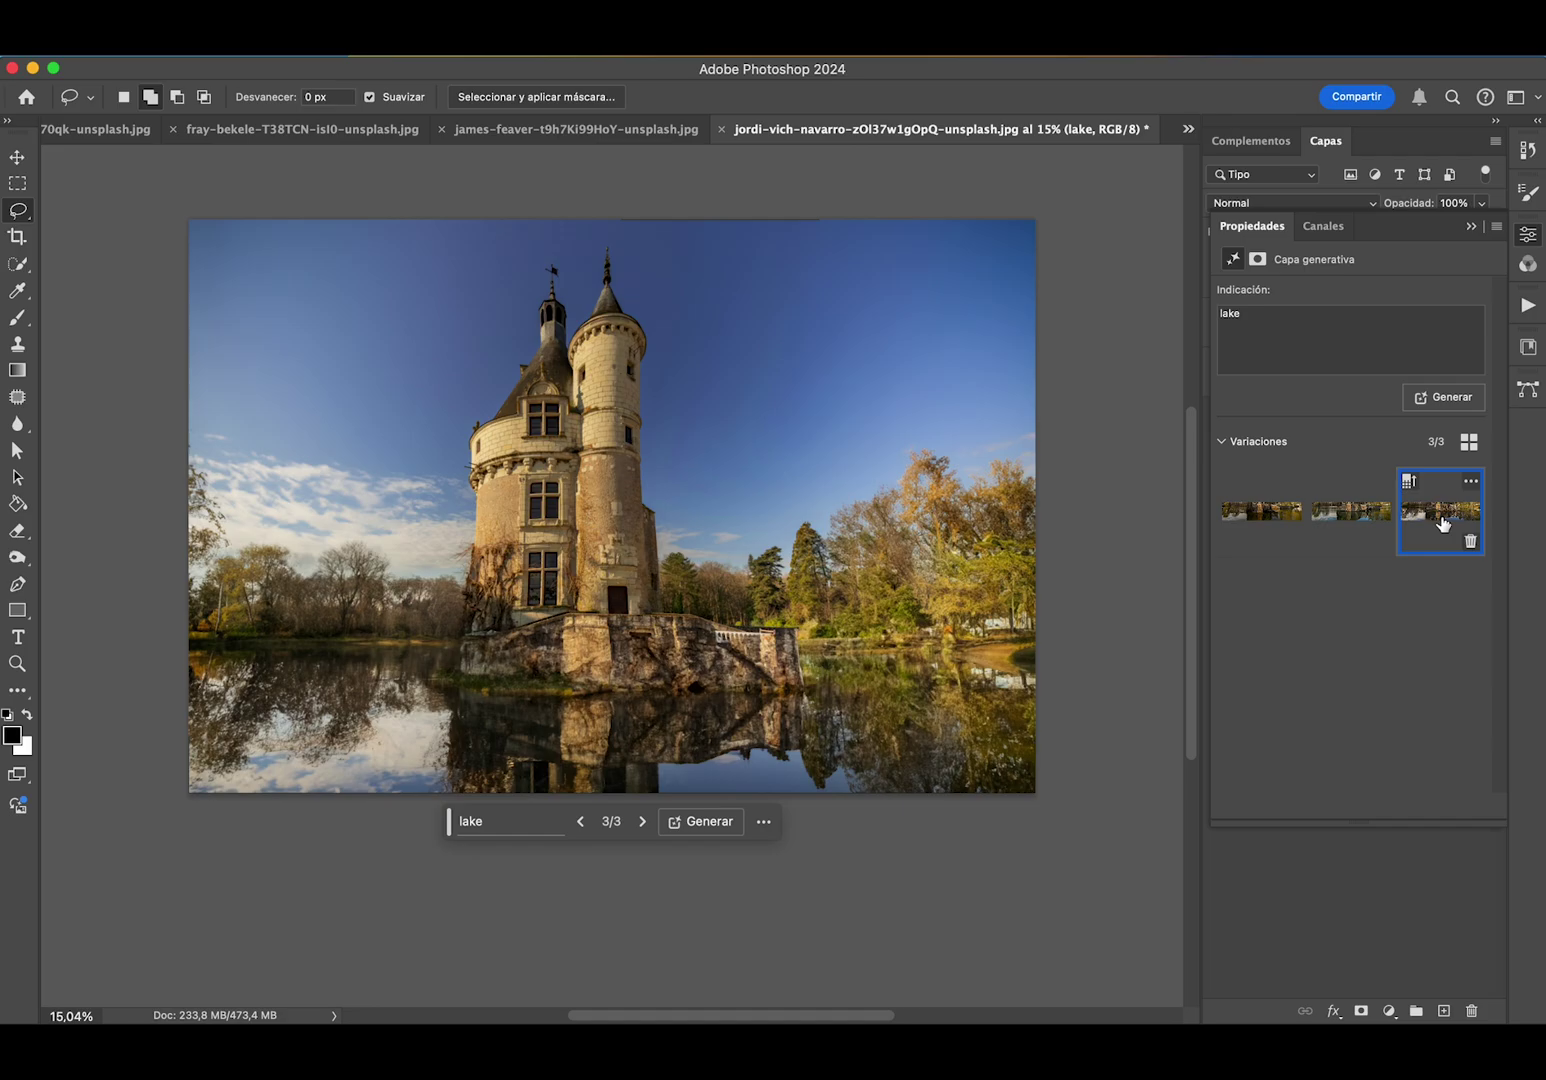
- Toggle the lake layer to compare, then switch back to the first lake variation
left_click(1471, 226)
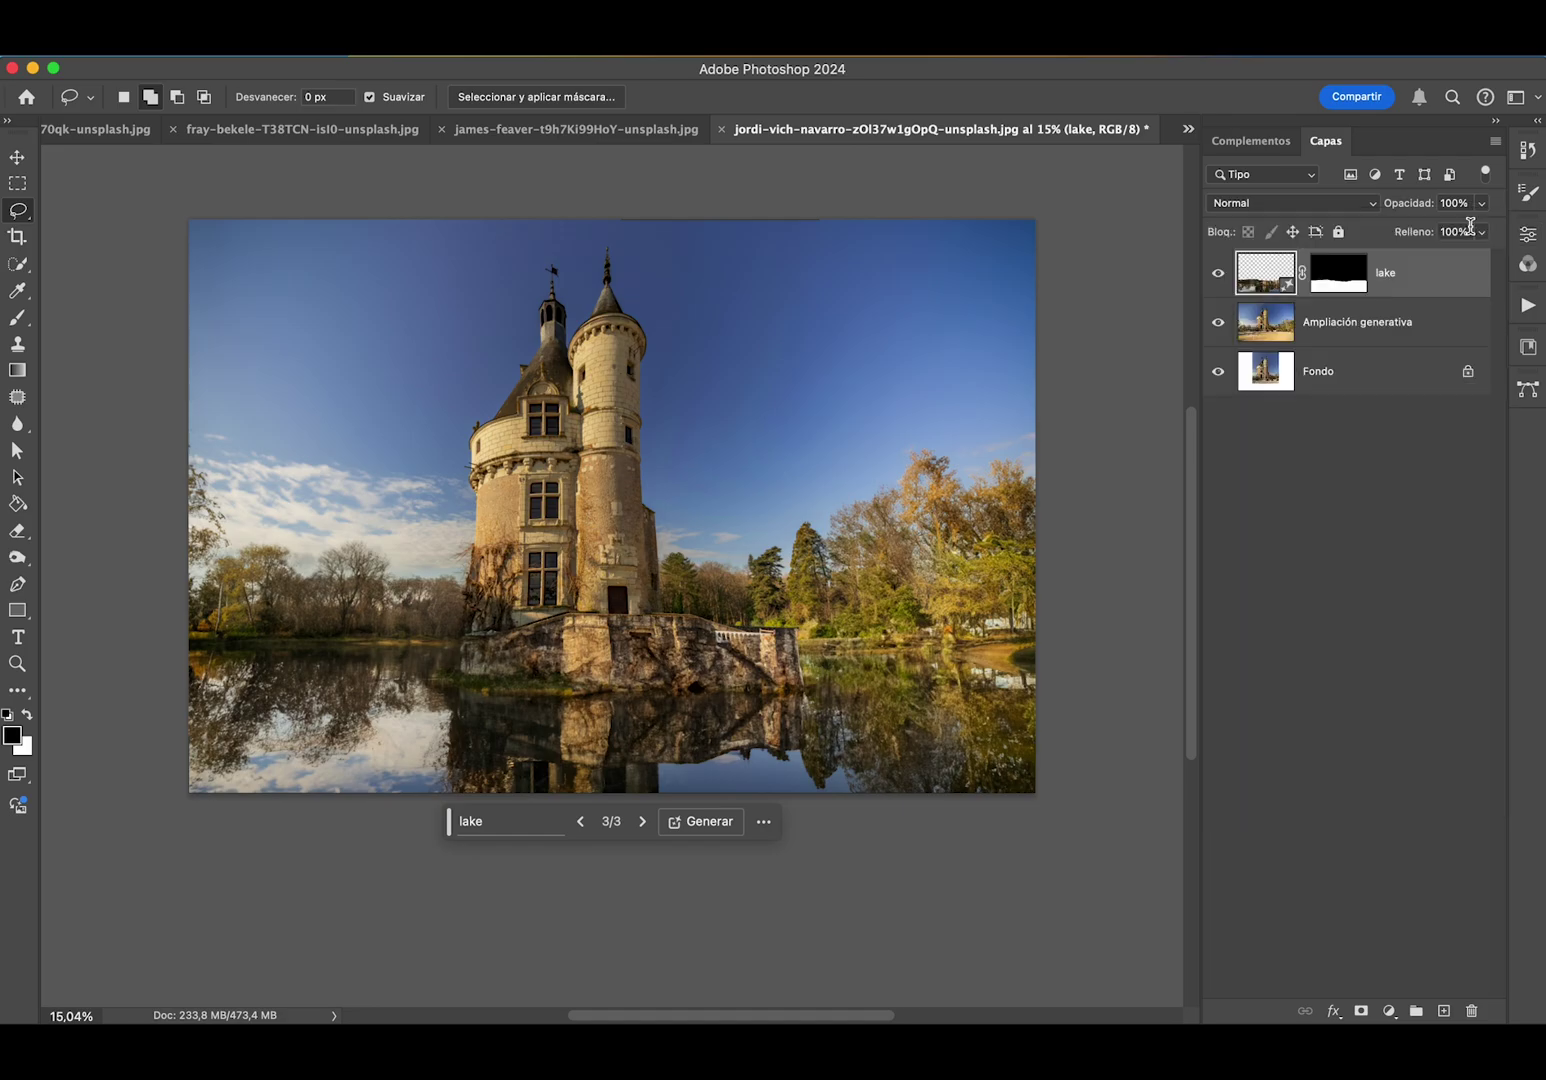
left_click(1217, 273)
left_click(1217, 273)
left_click(1527, 233)
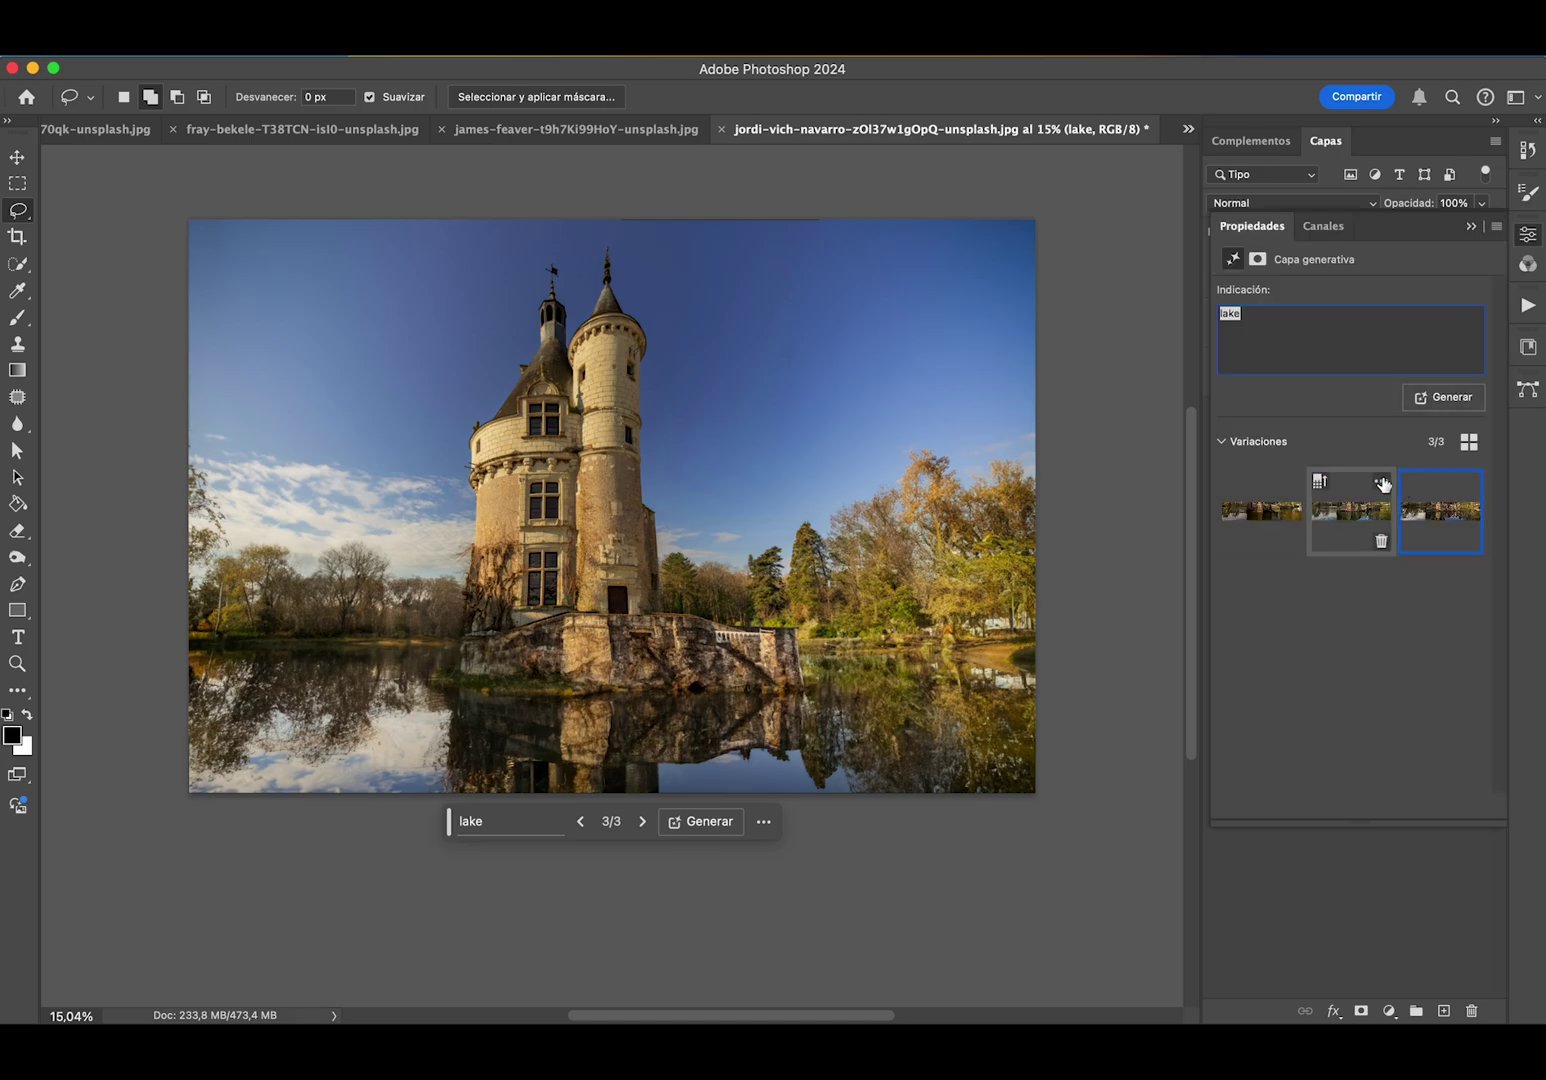
left_click(1374, 527)
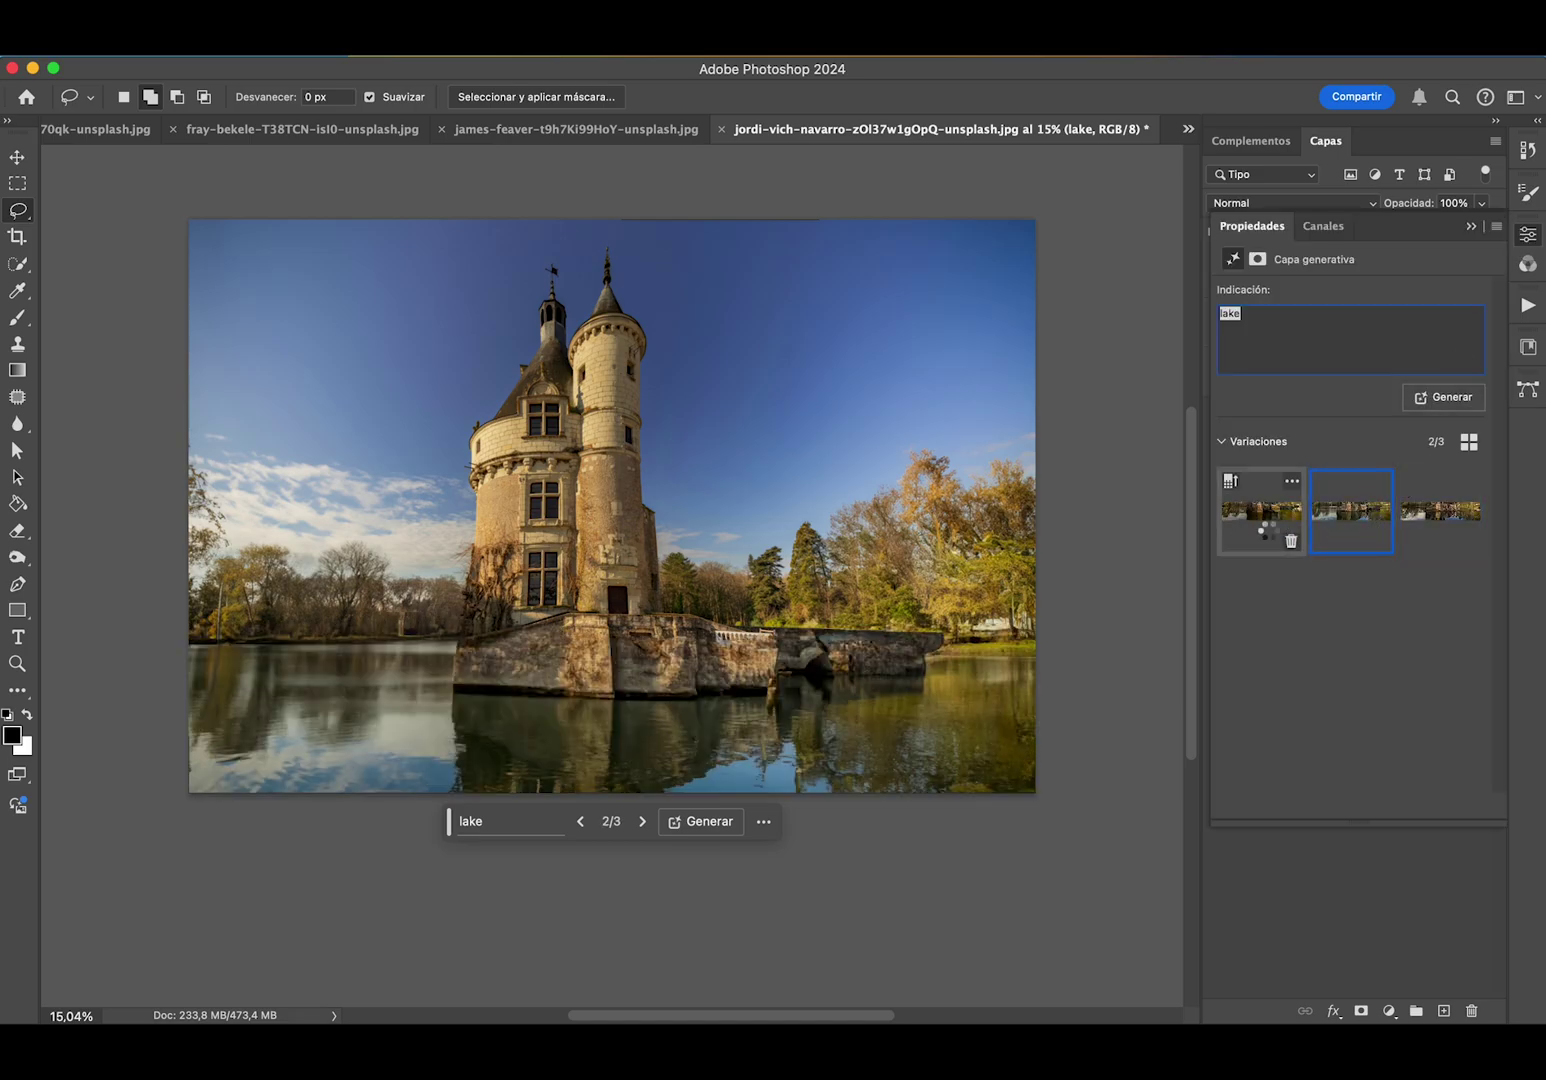
left_click(1266, 529)
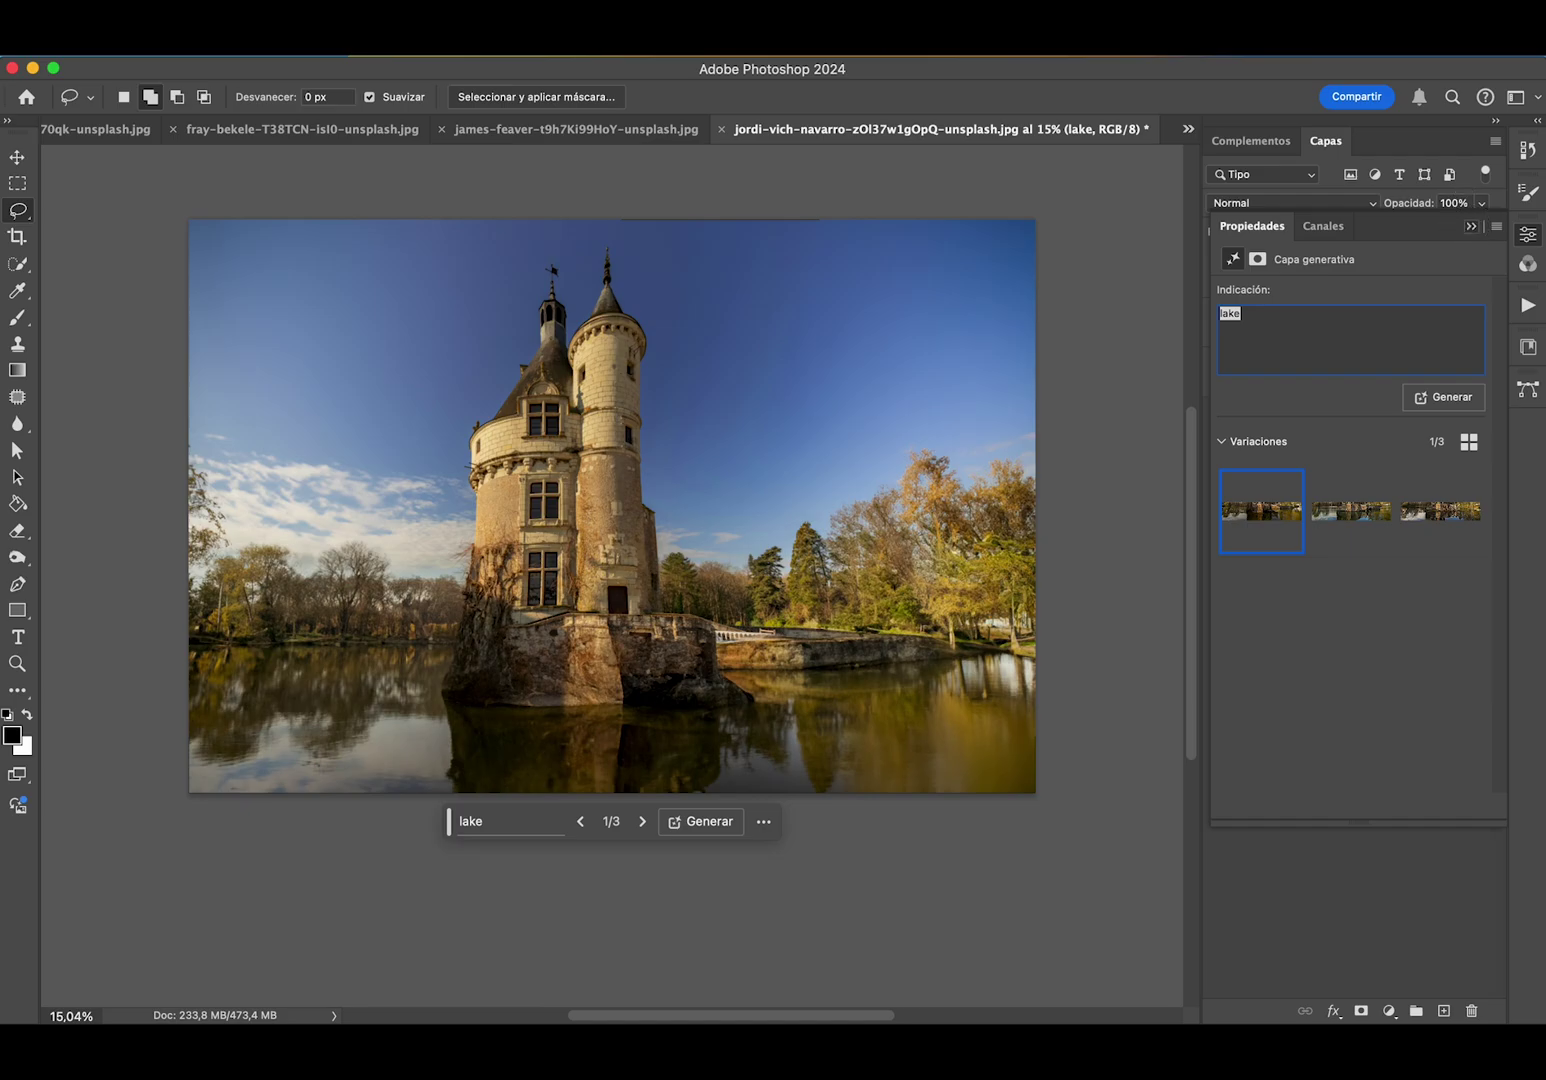
left_click(1200, 294)
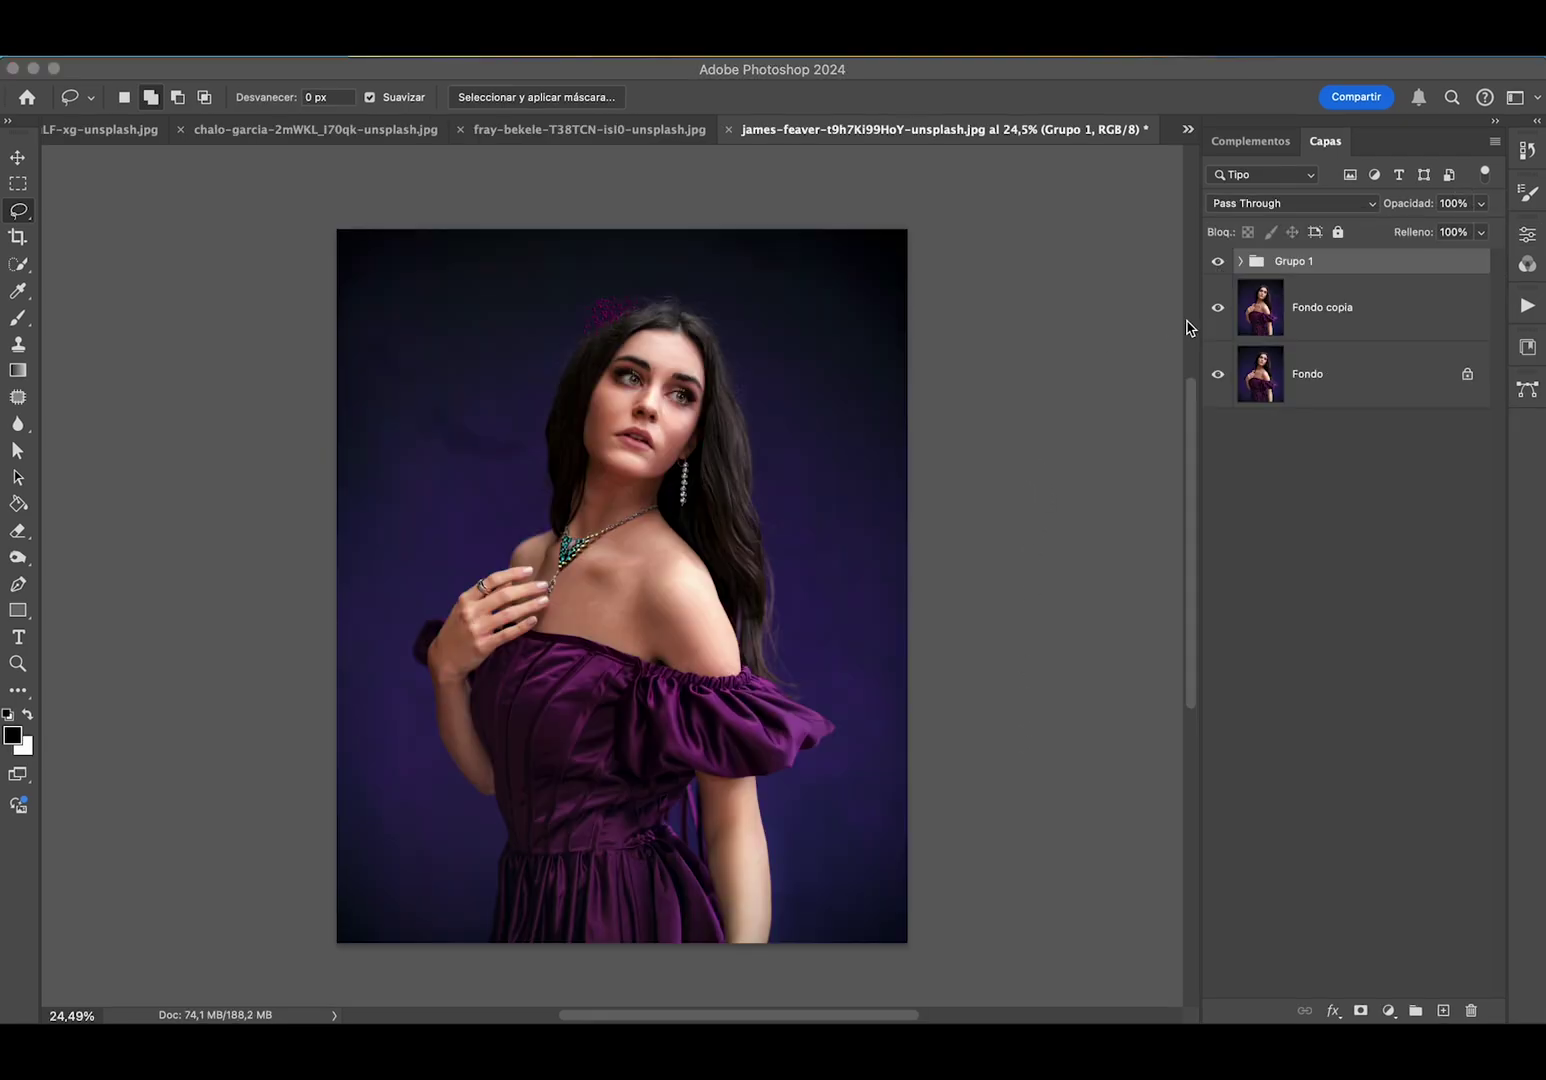
- Hide Grupo 1 so the earring, necklace and hair flower disappear
left_click(1217, 266)
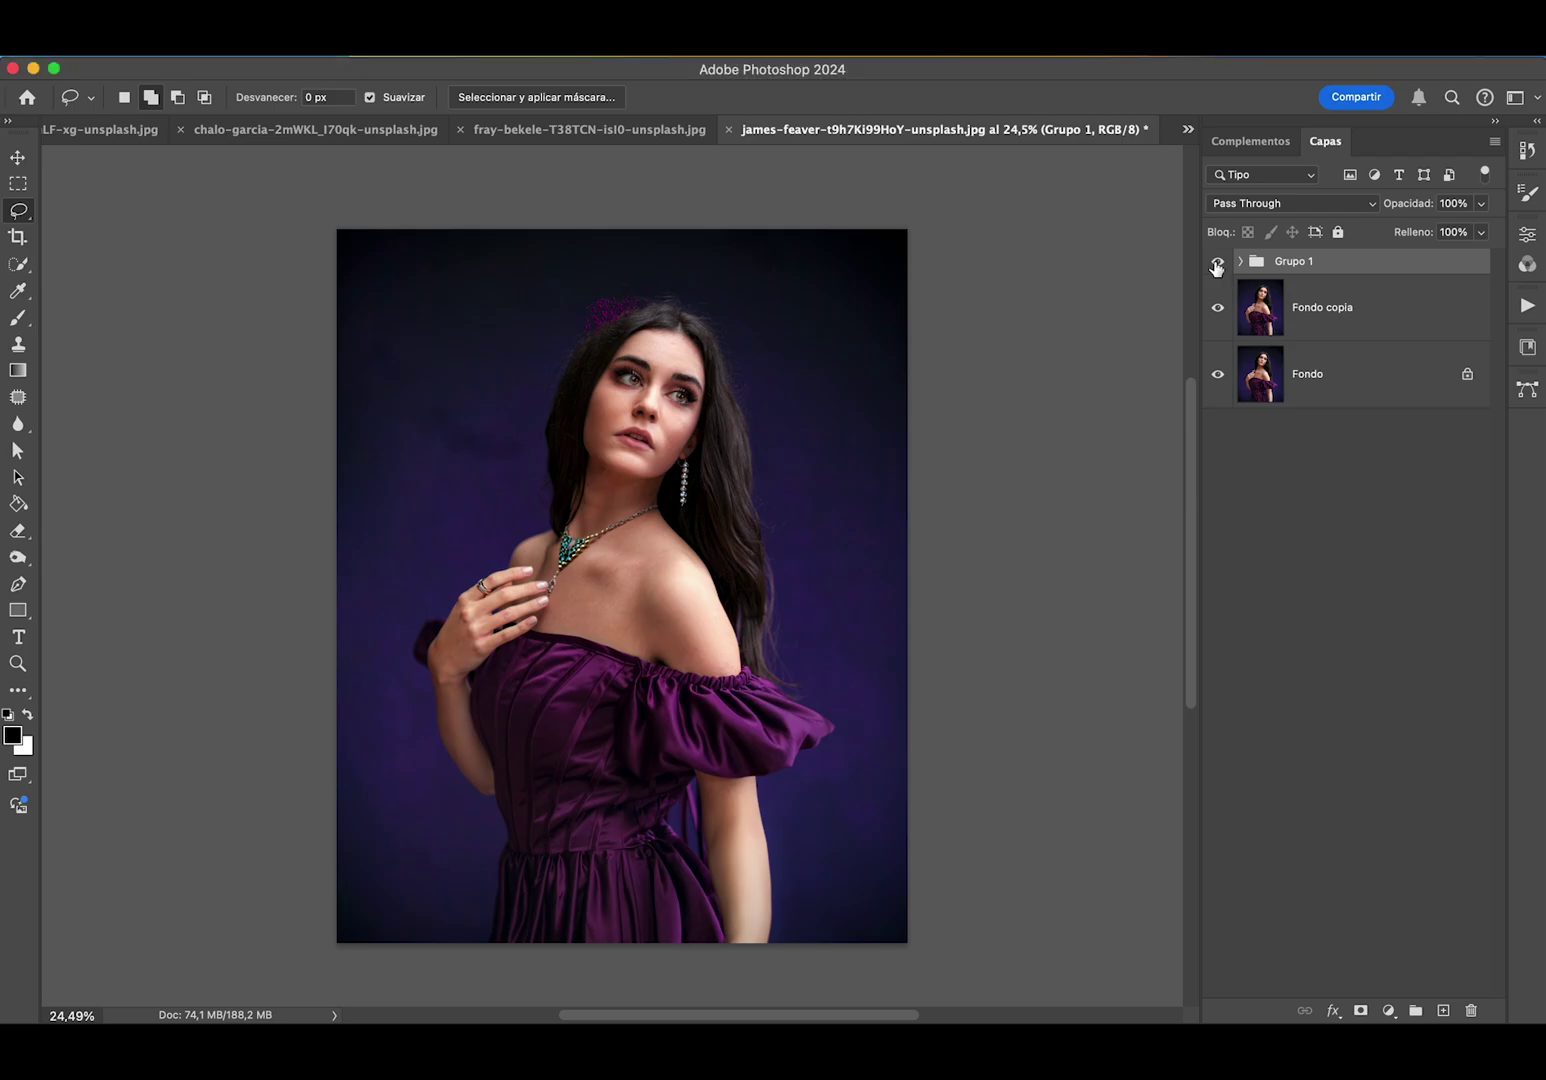
left_click(1217, 264)
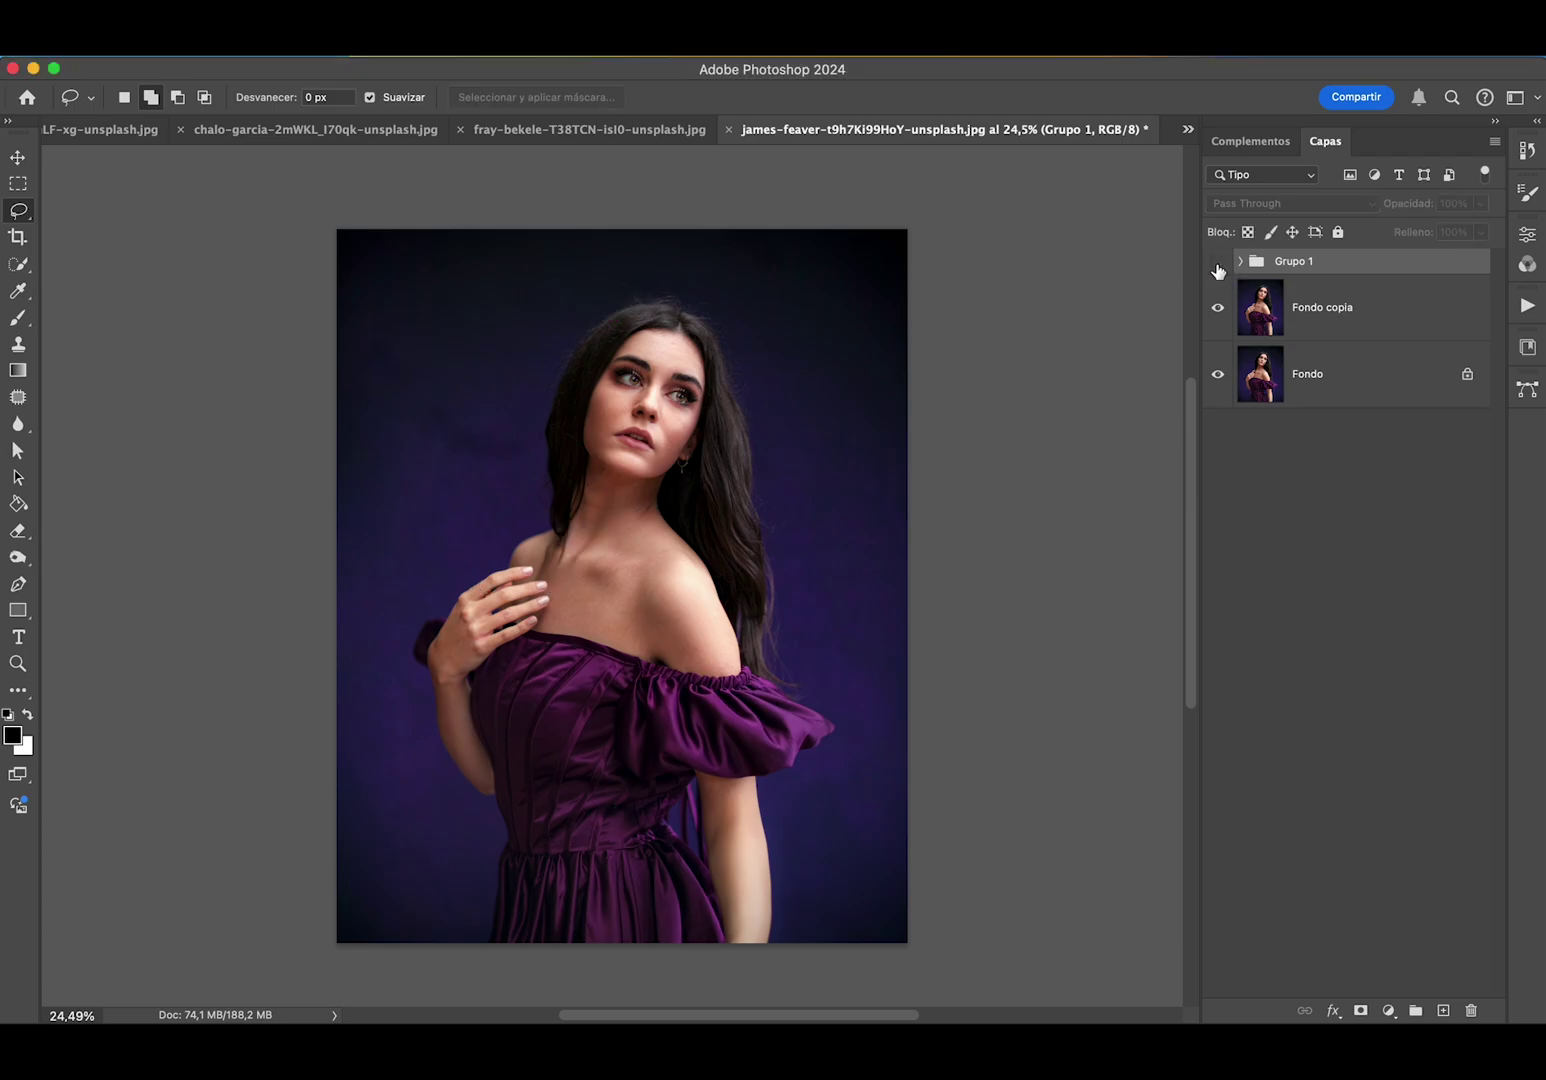
left_click(1217, 266)
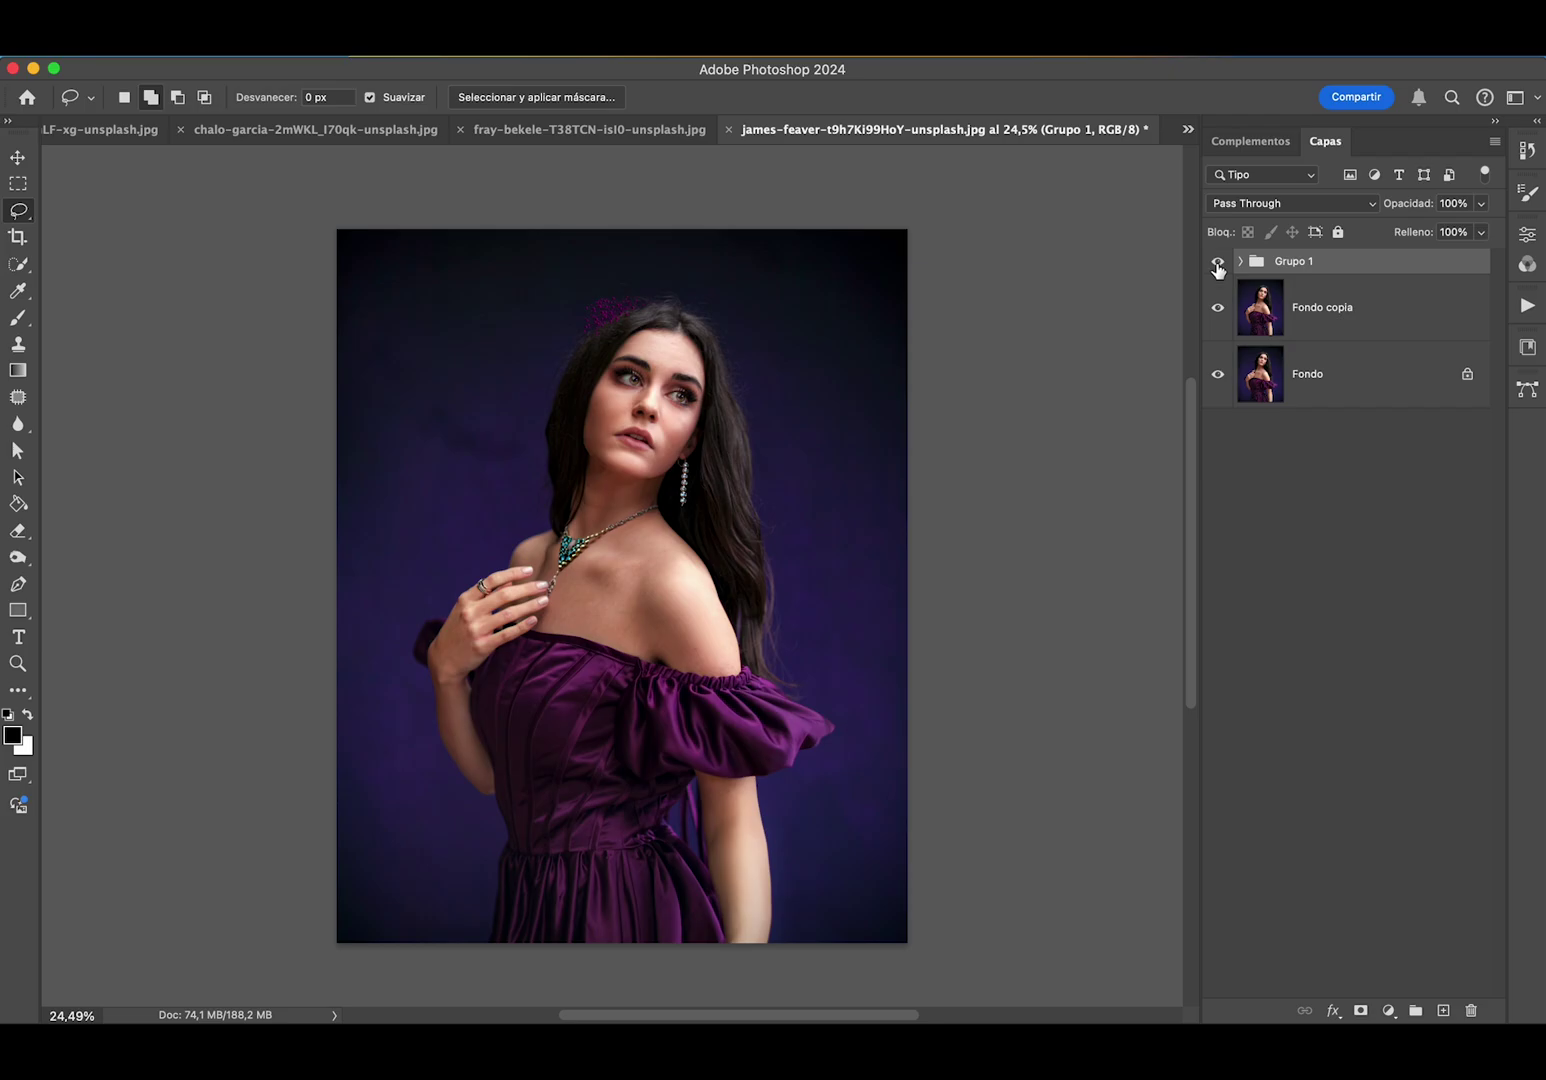
left_click(1217, 266)
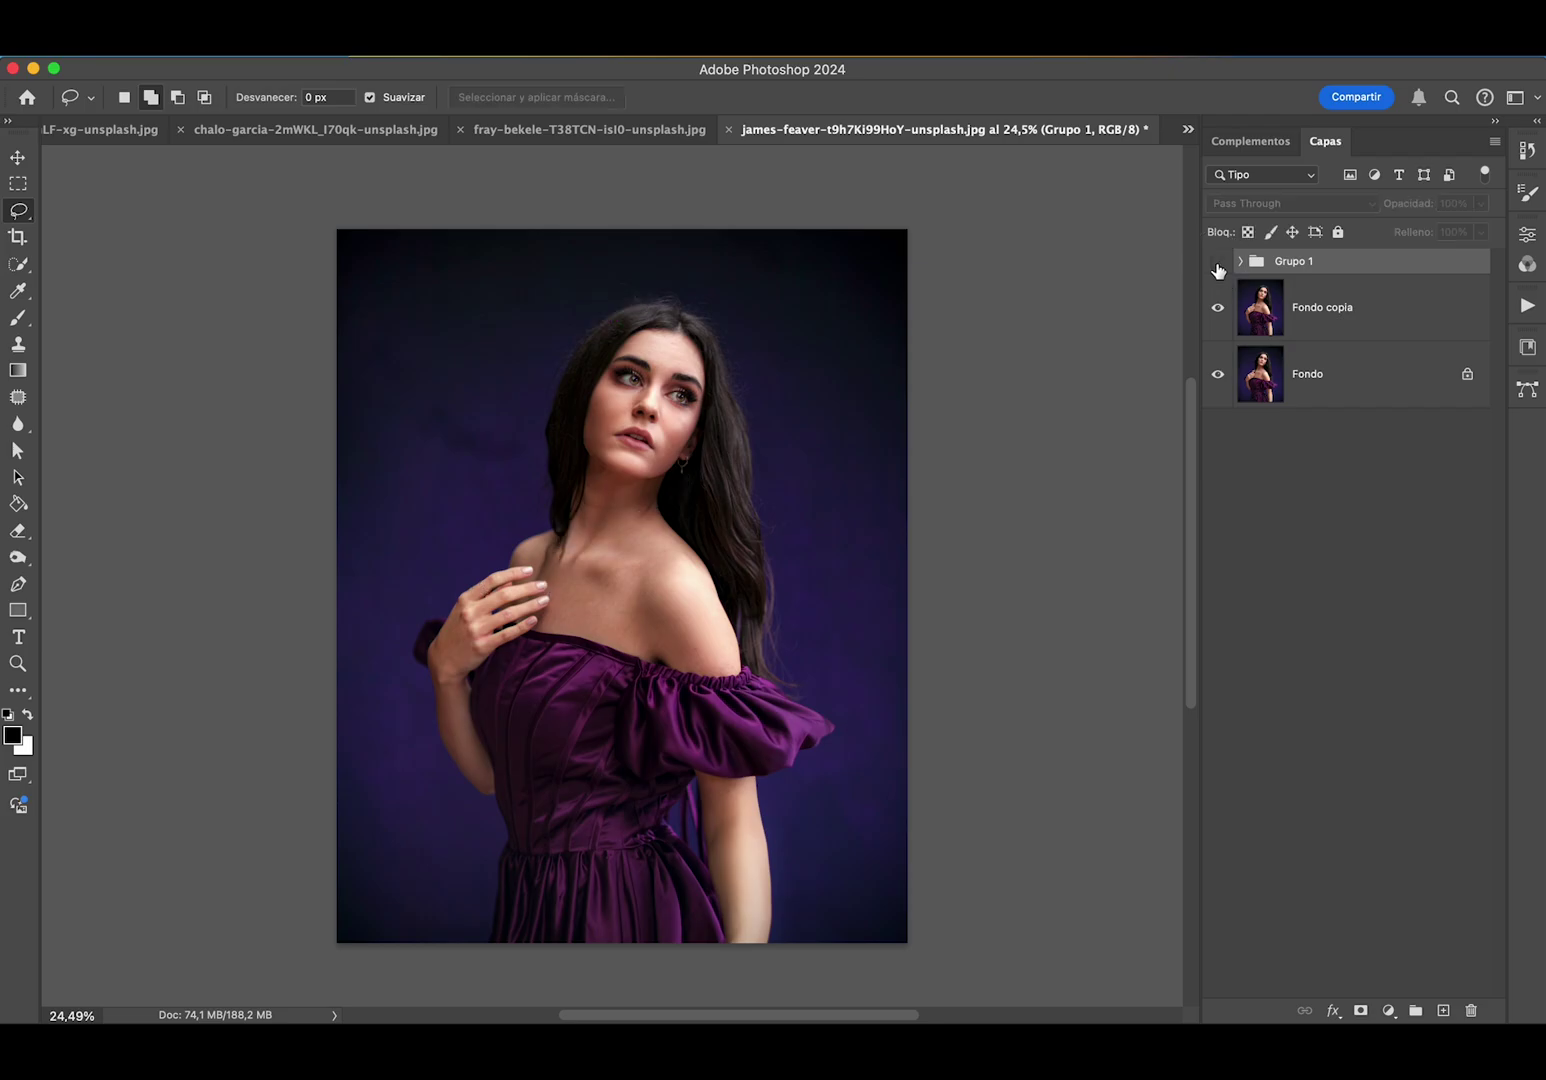
- Select the Fondo copia layer and start a small crop, then abandon it
left_click(1380, 321)
scroll(868, 468, "up", 6)
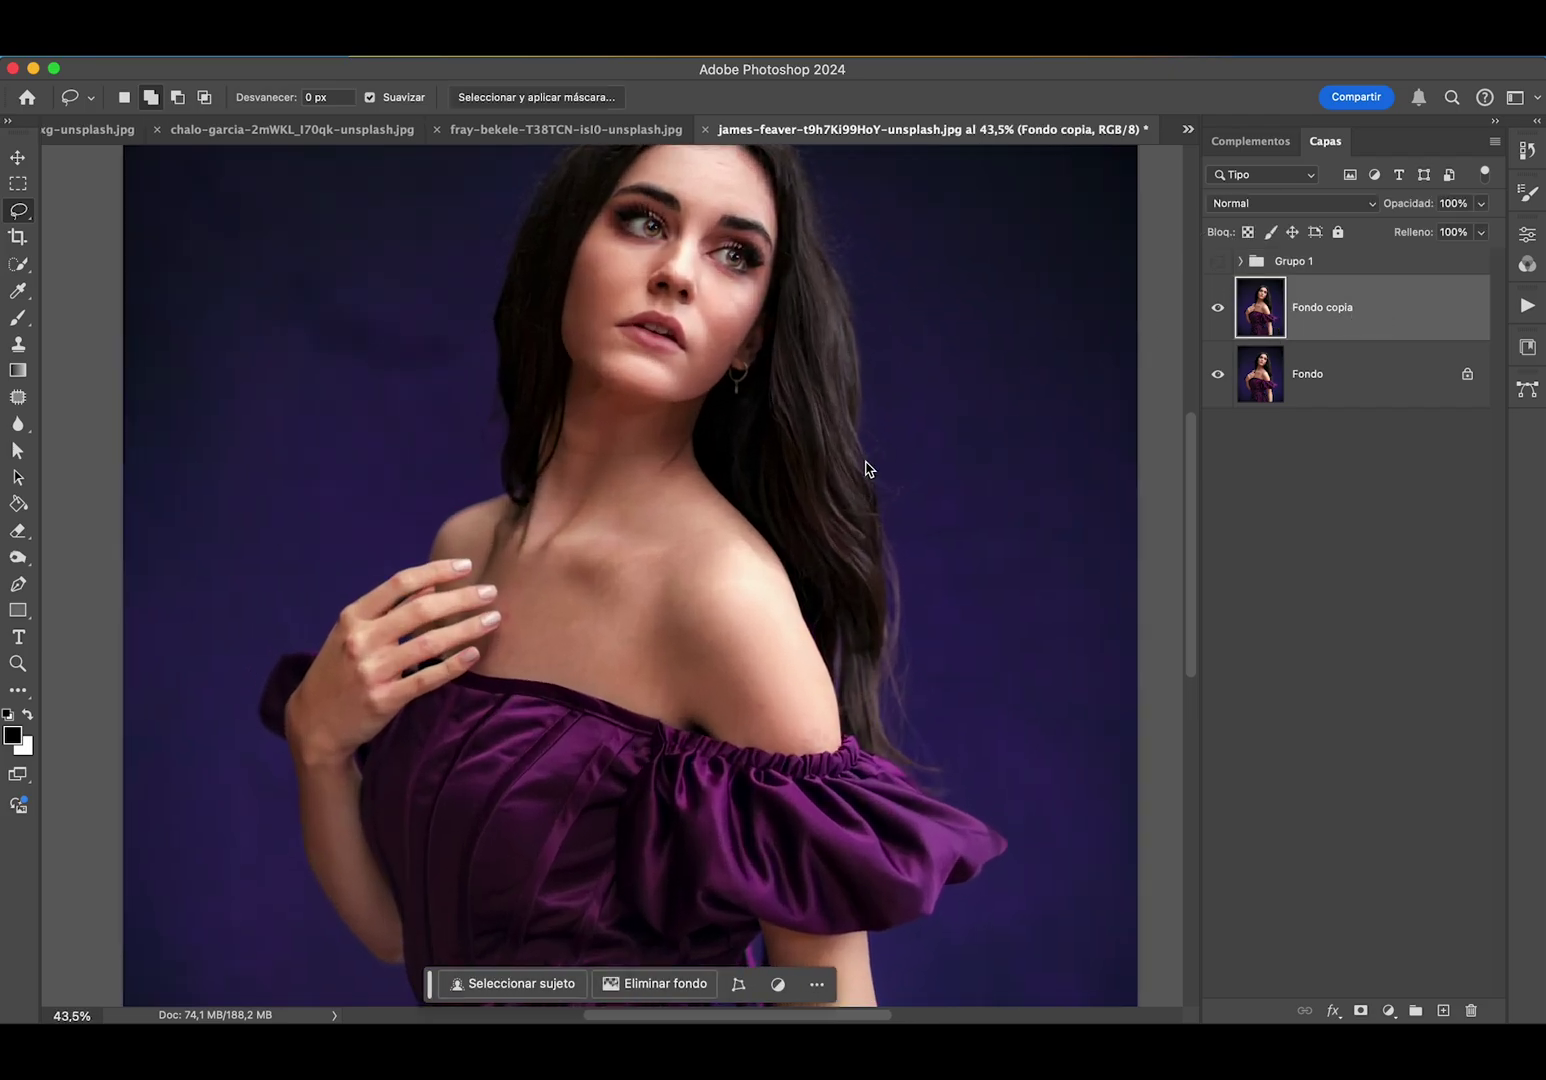
key("c")
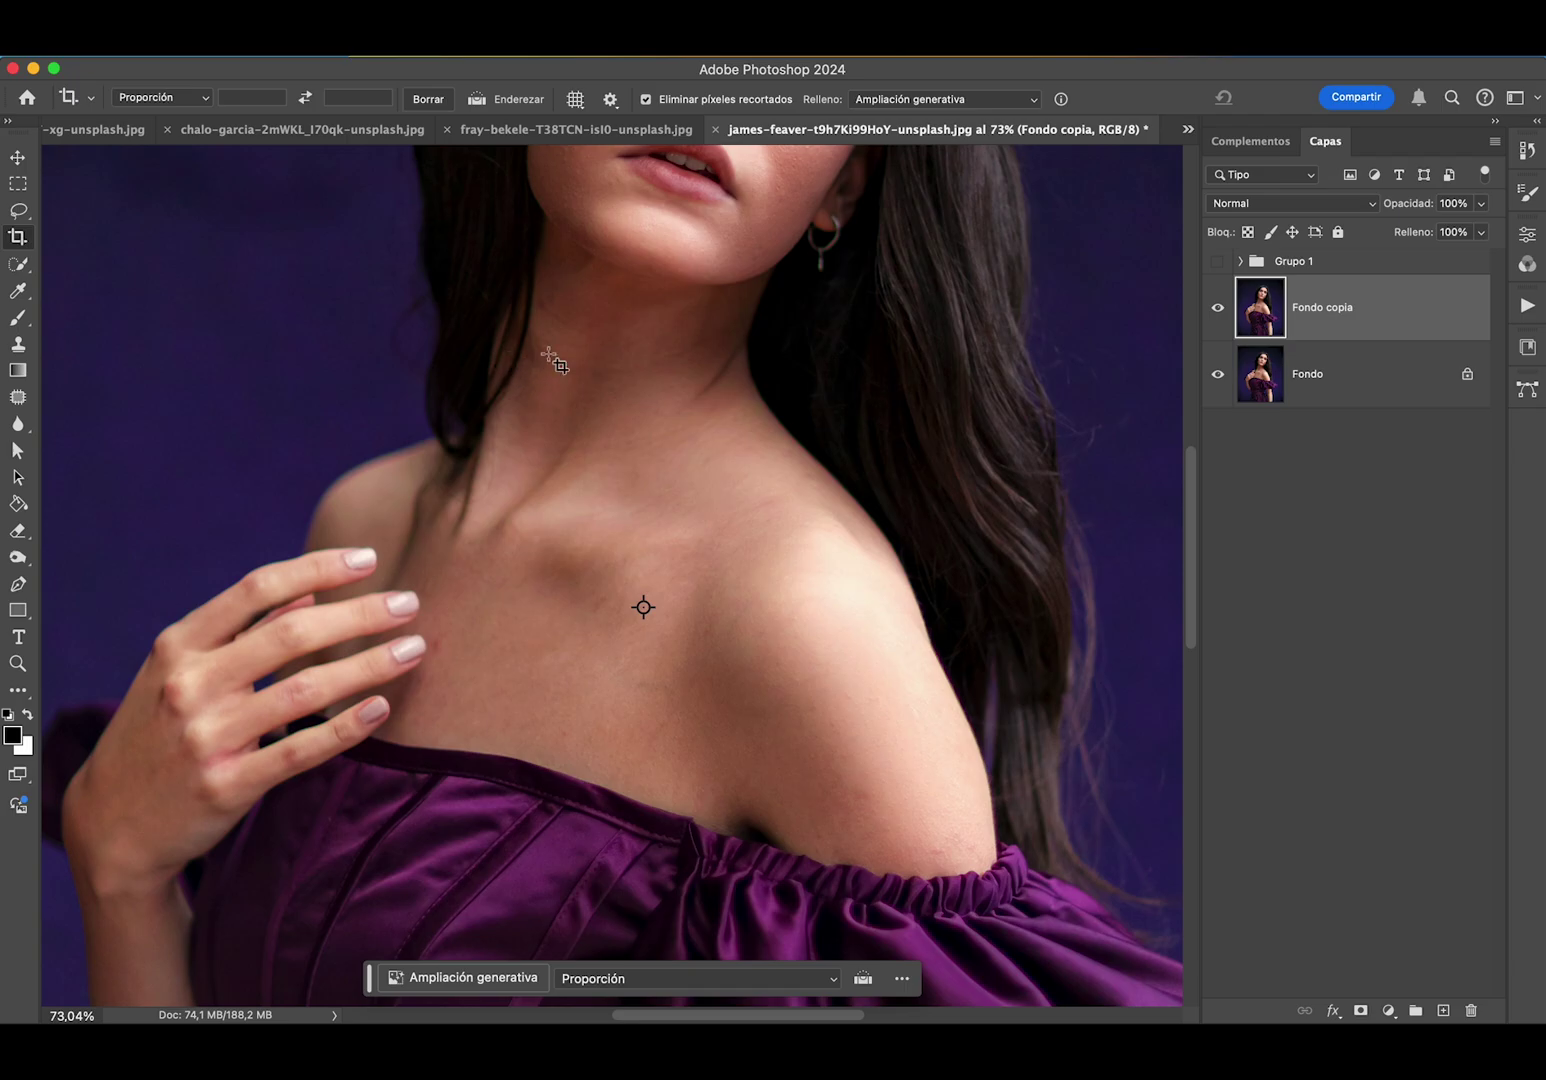
left_click_drag(520, 372, 457, 315)
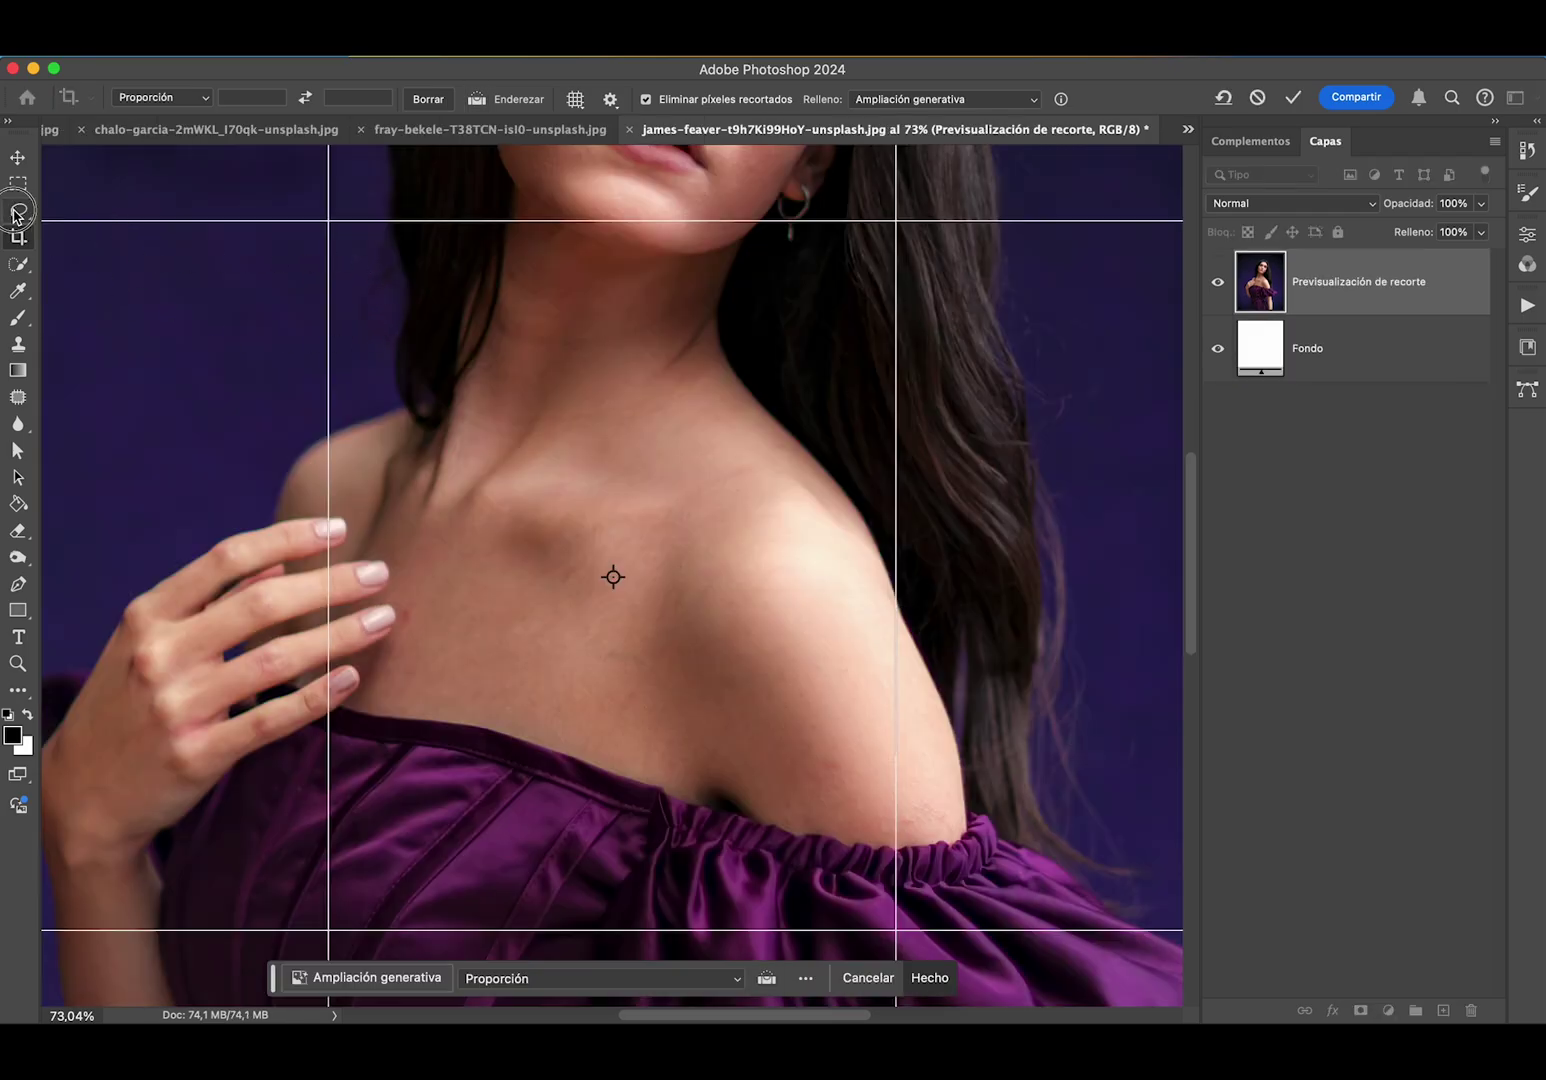
left_click(20, 211)
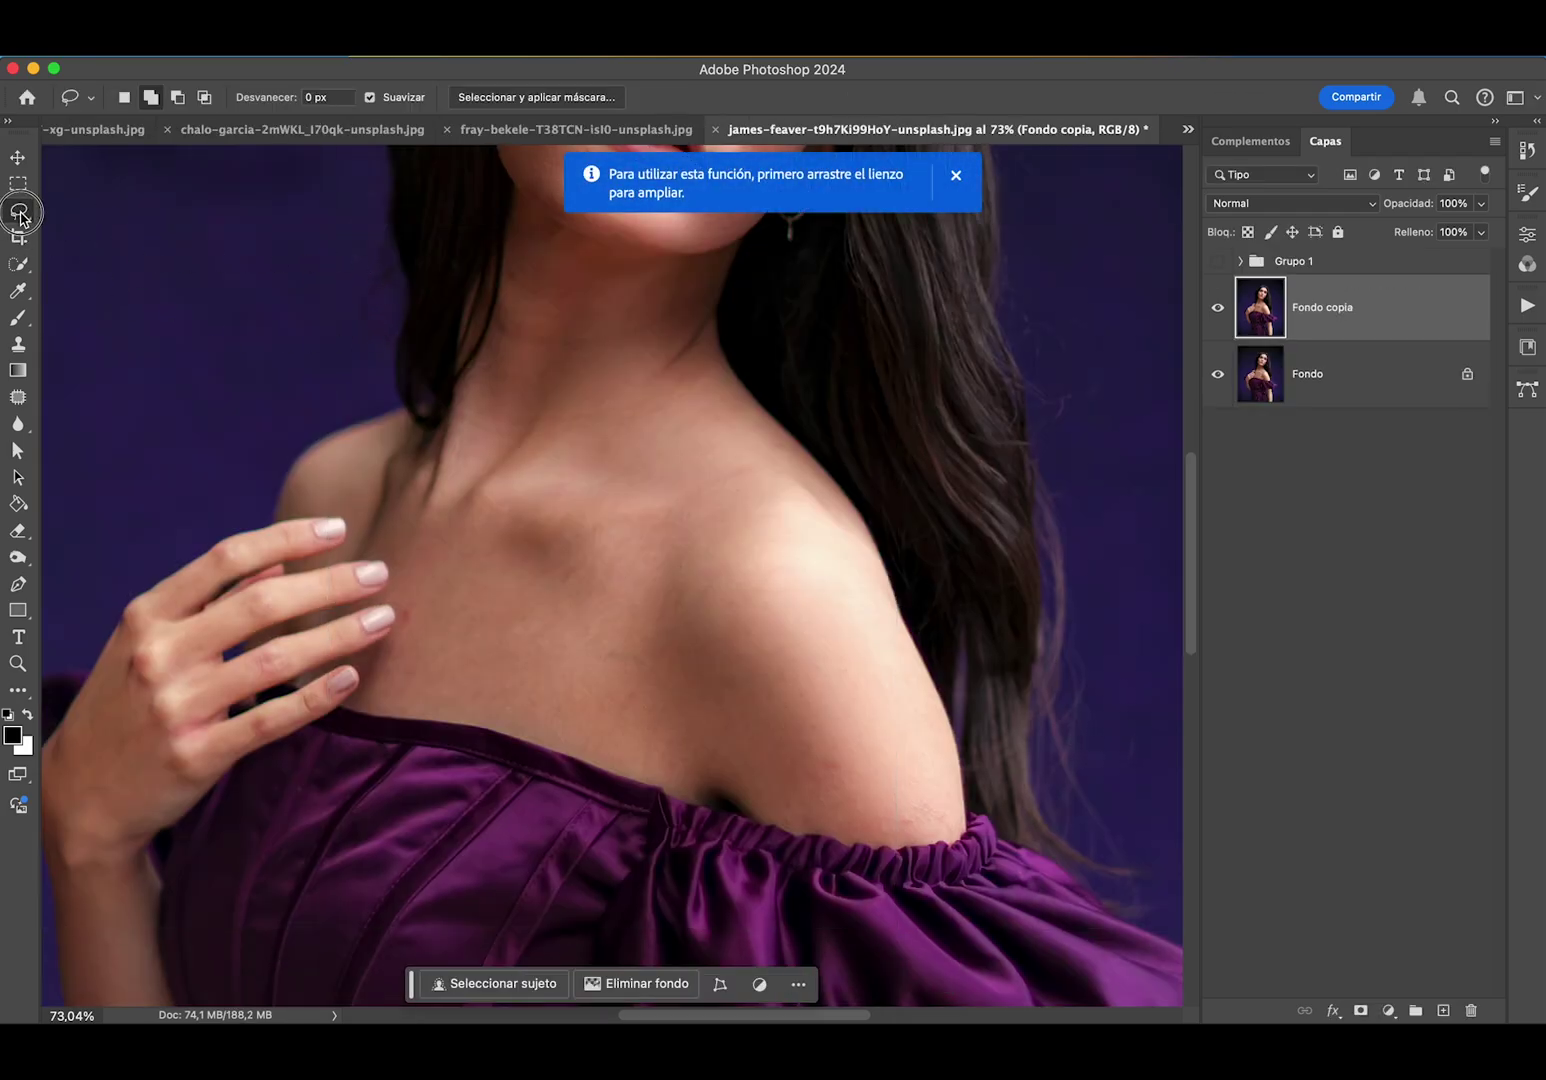
- Lasso a necklace shape on the neck and generative-fill it with the prompt 'neckless'
mouse_move(481, 350)
left_mouse_down()
mouse_move(425, 462)
mouse_move(391, 616)
mouse_move(735, 373)
mouse_move(731, 321)
mouse_move(567, 383)
mouse_move(455, 337)
left_mouse_up()
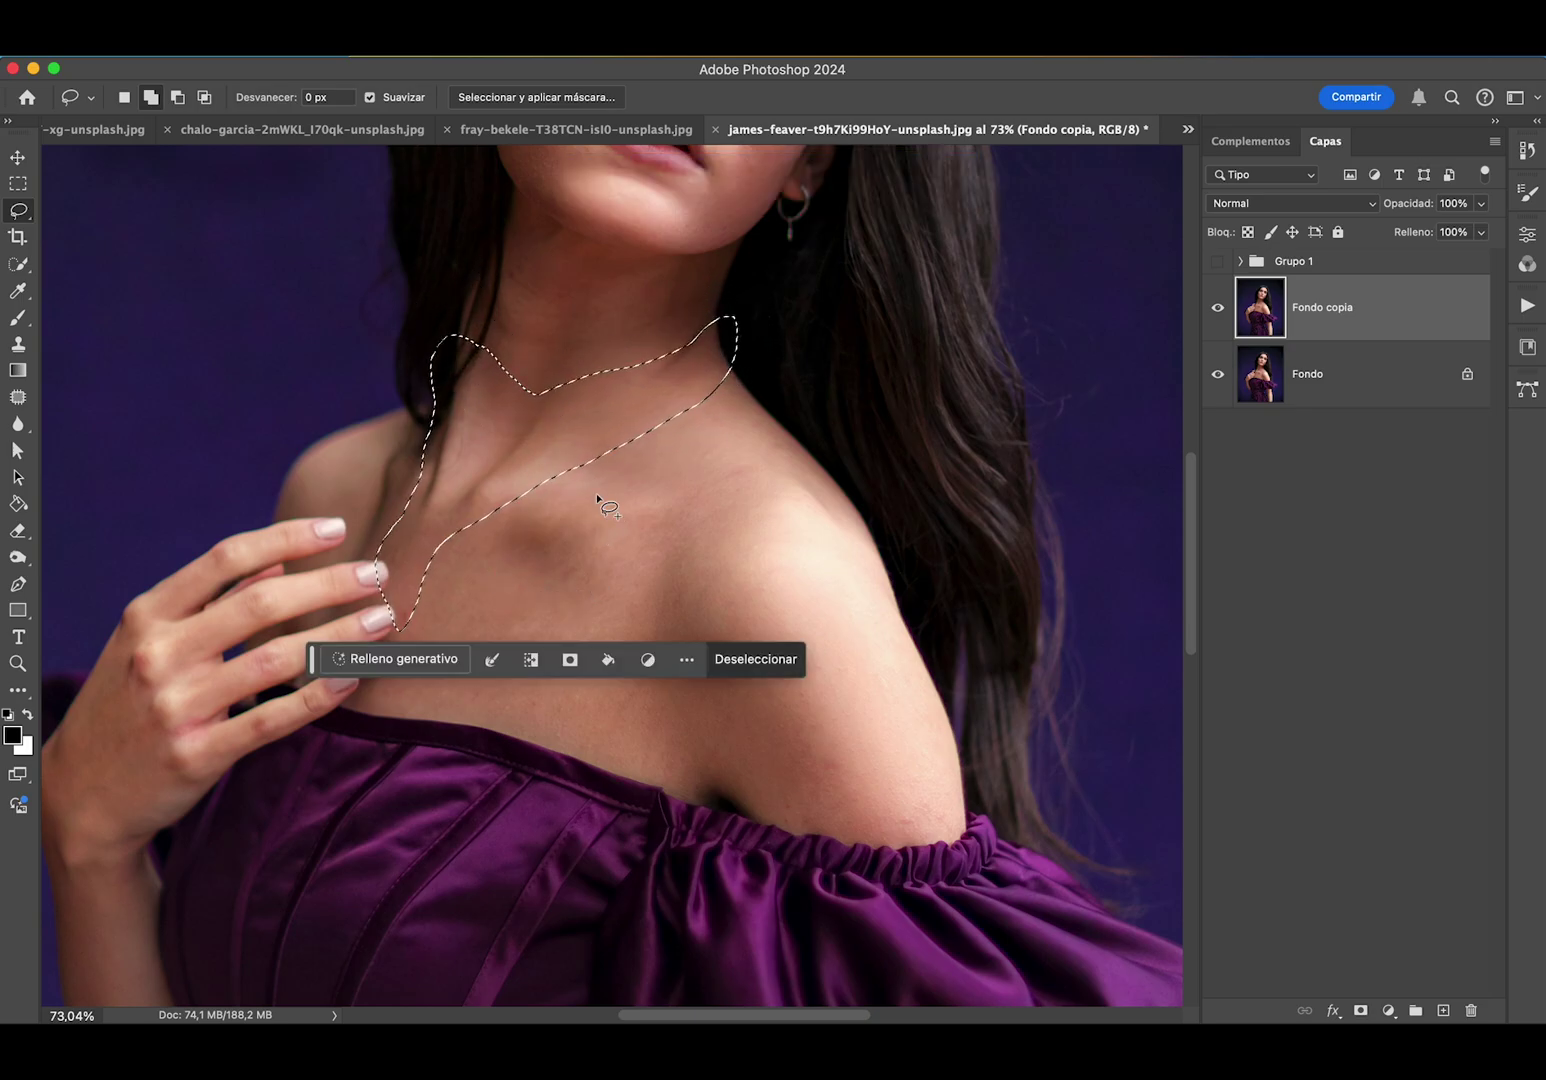
left_click(400, 666)
type("neck")
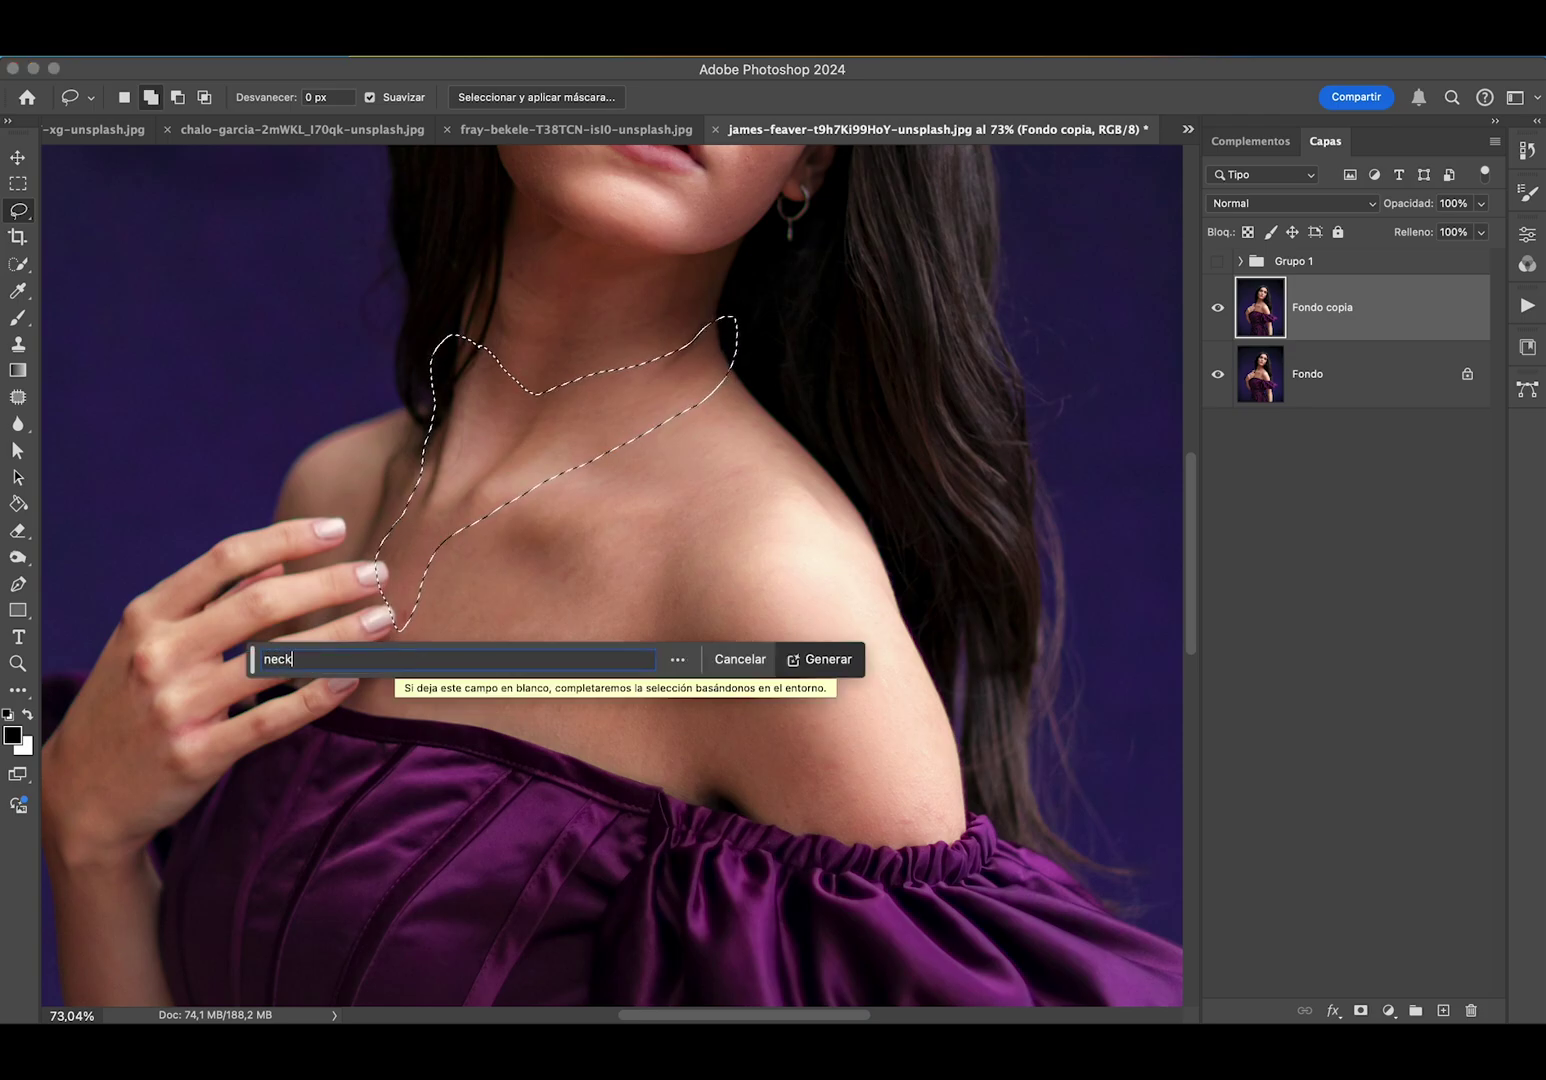
type("less")
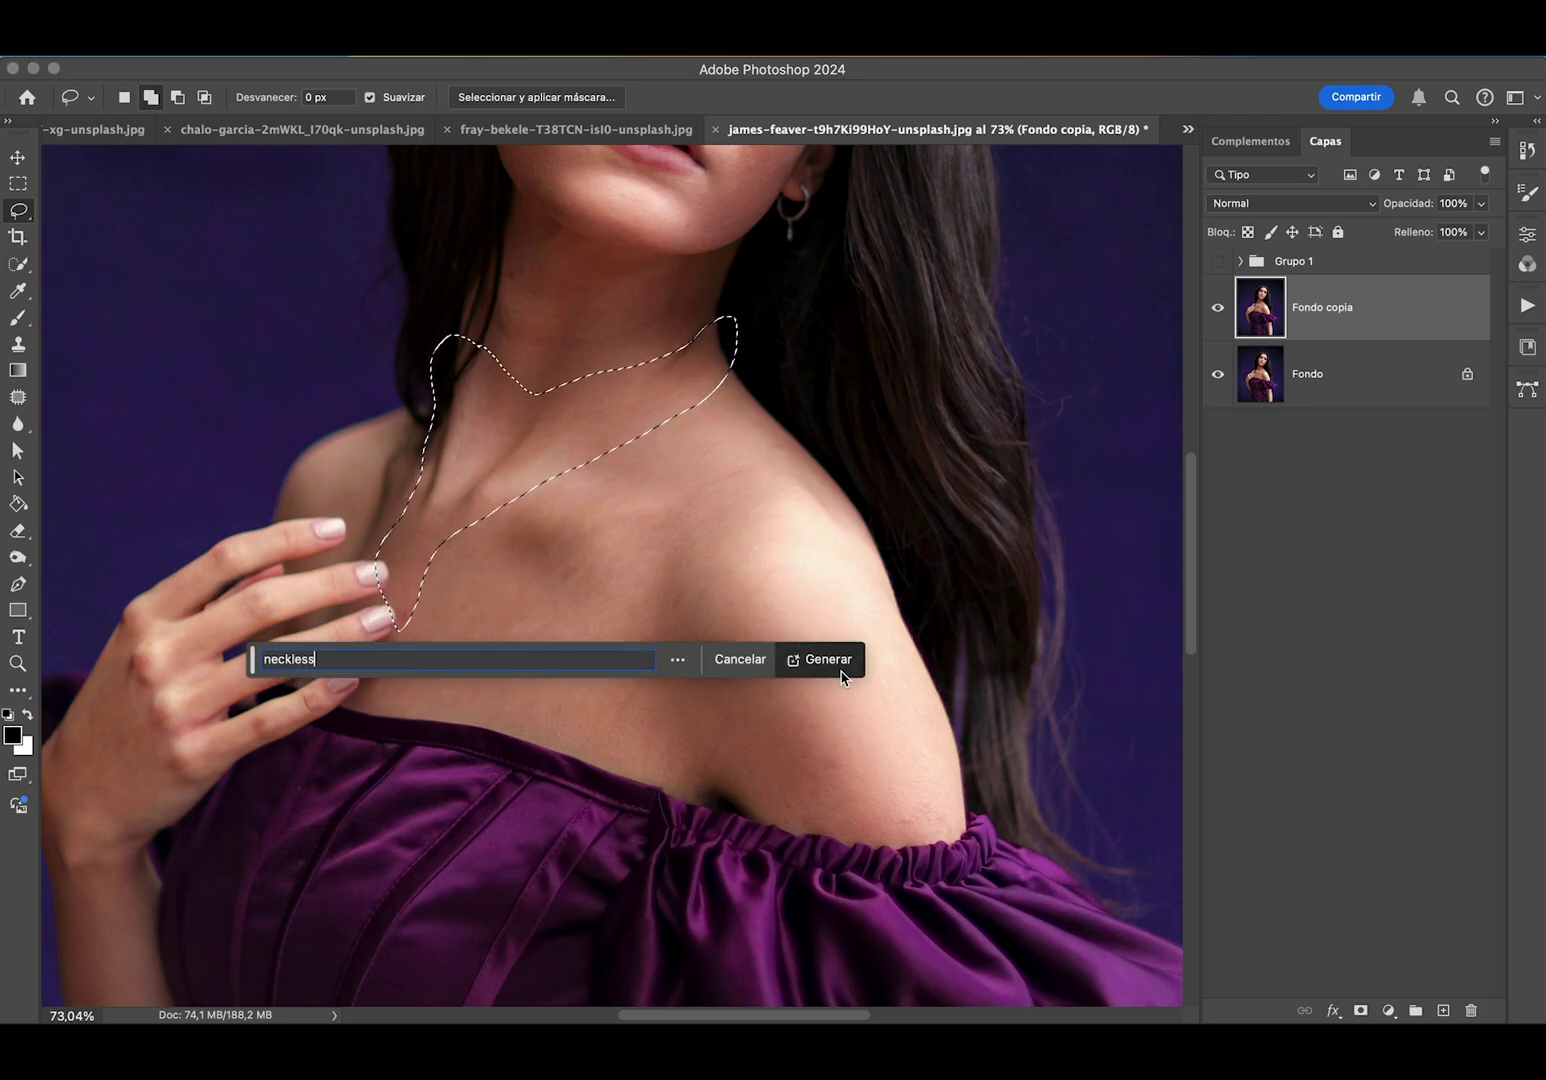
left_click(838, 662)
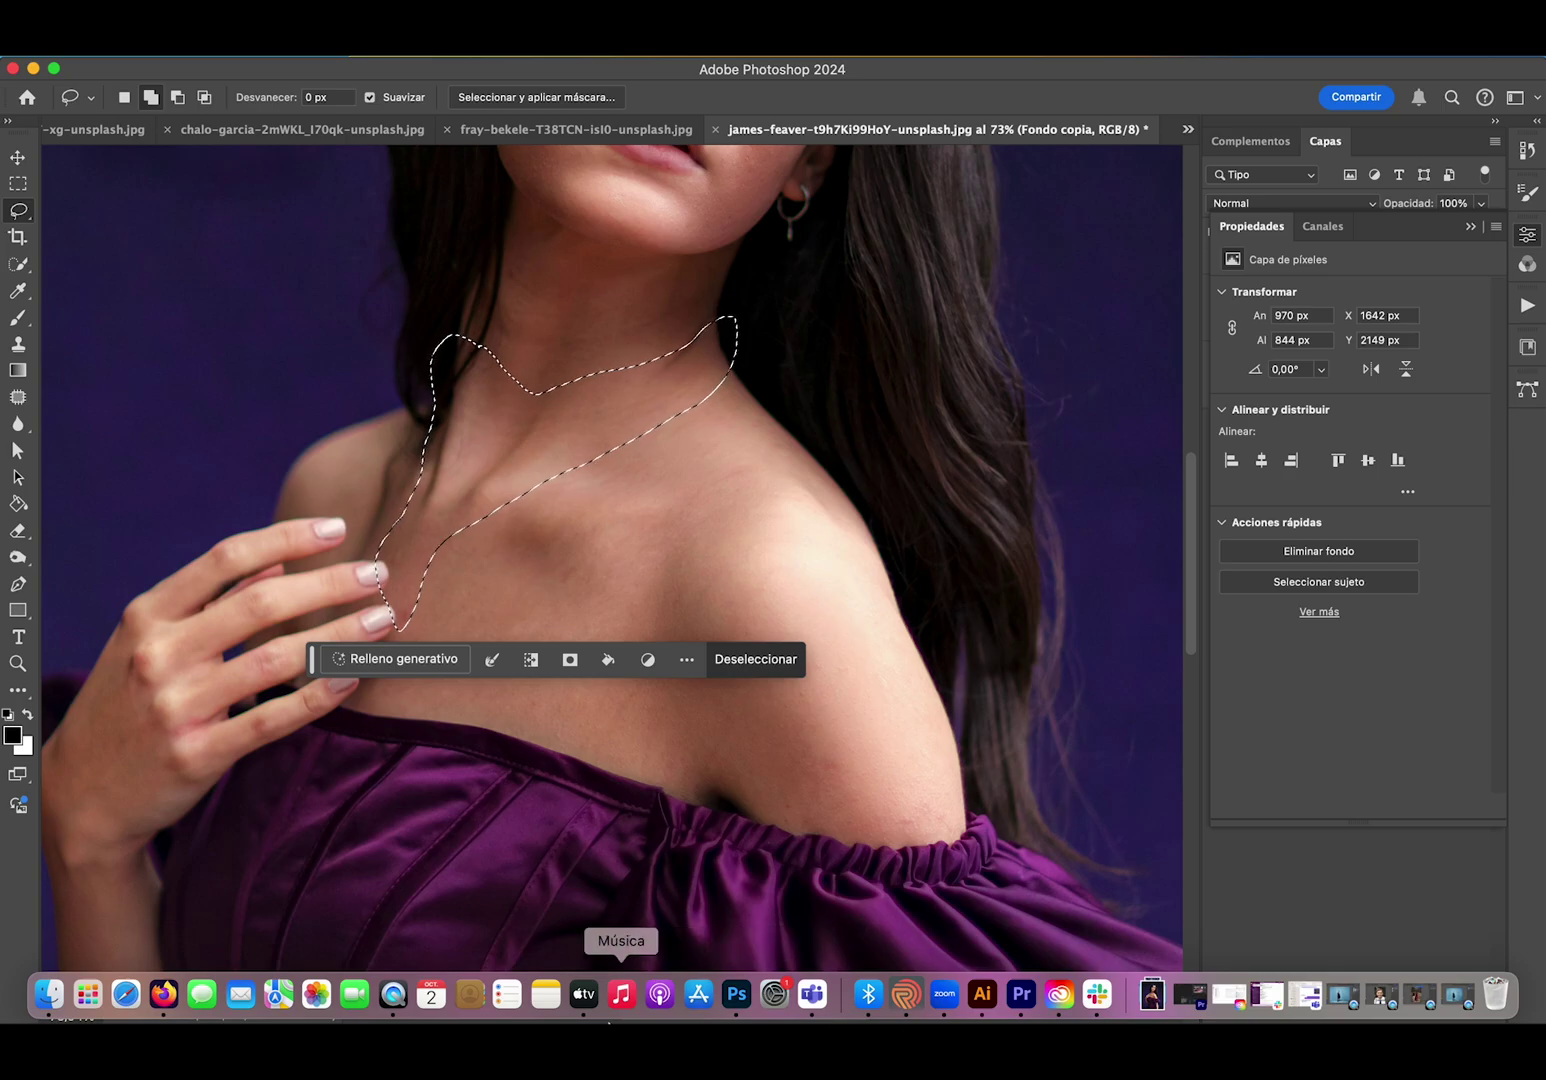
- In DeepL, dismiss the popup, copy the 'pearl necklace' translation, and return to Photoshop
left_click(164, 995)
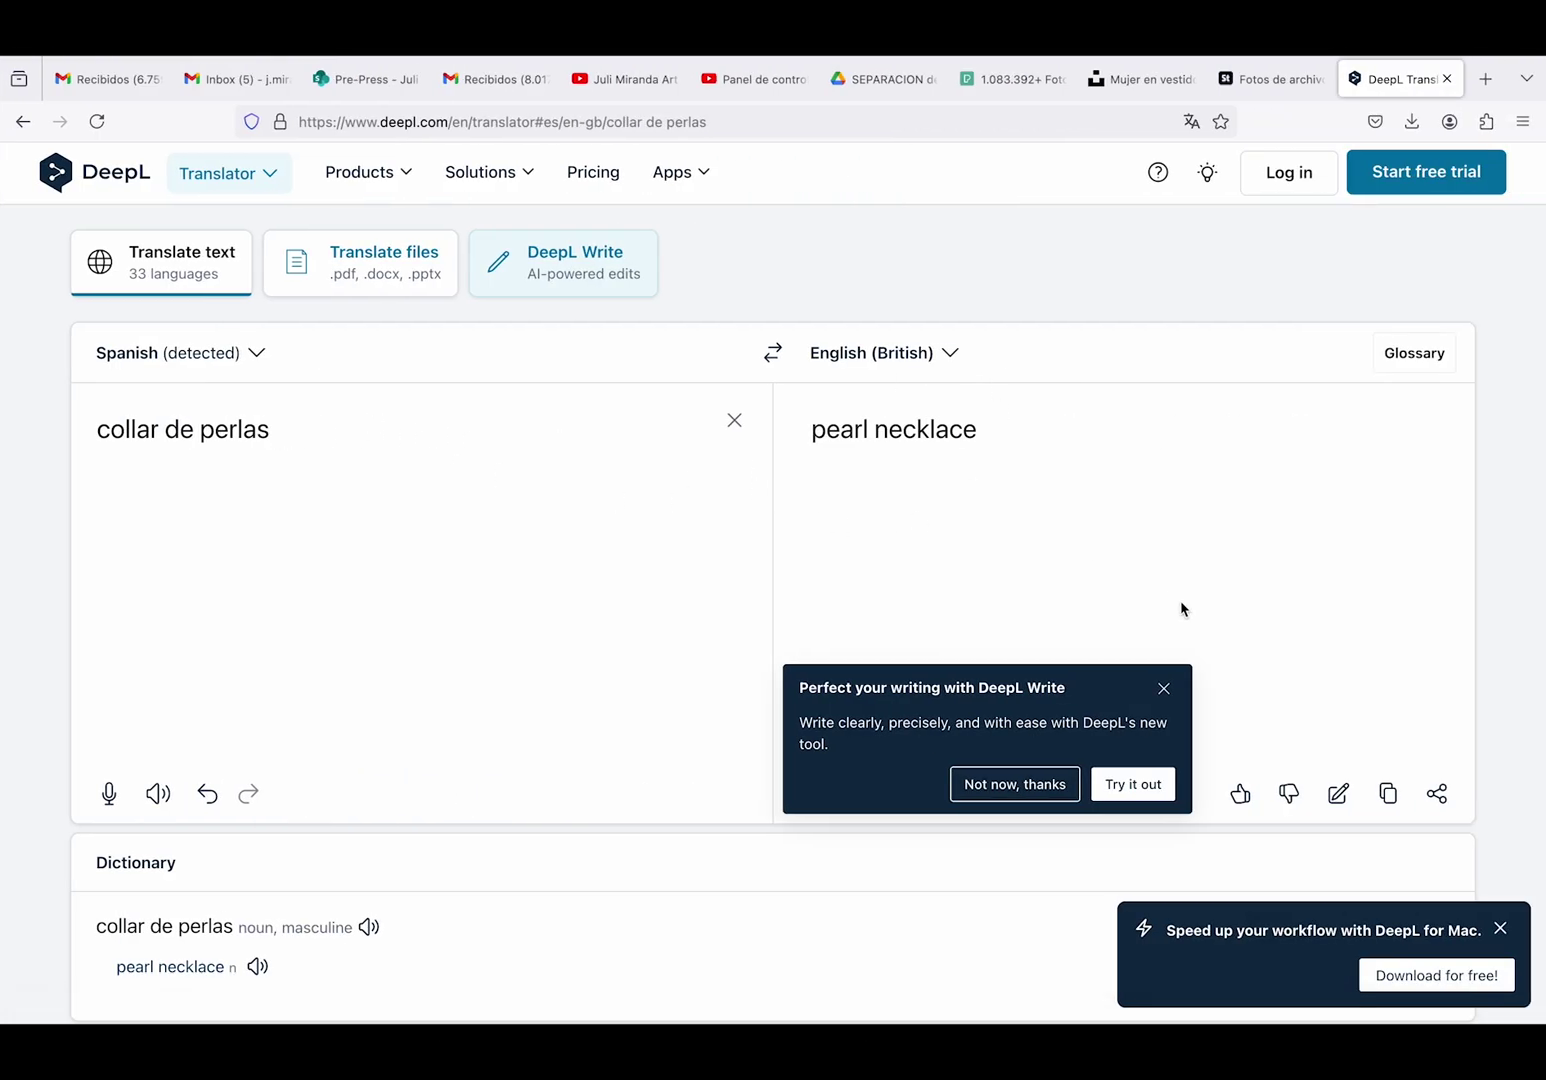
left_click(1164, 690)
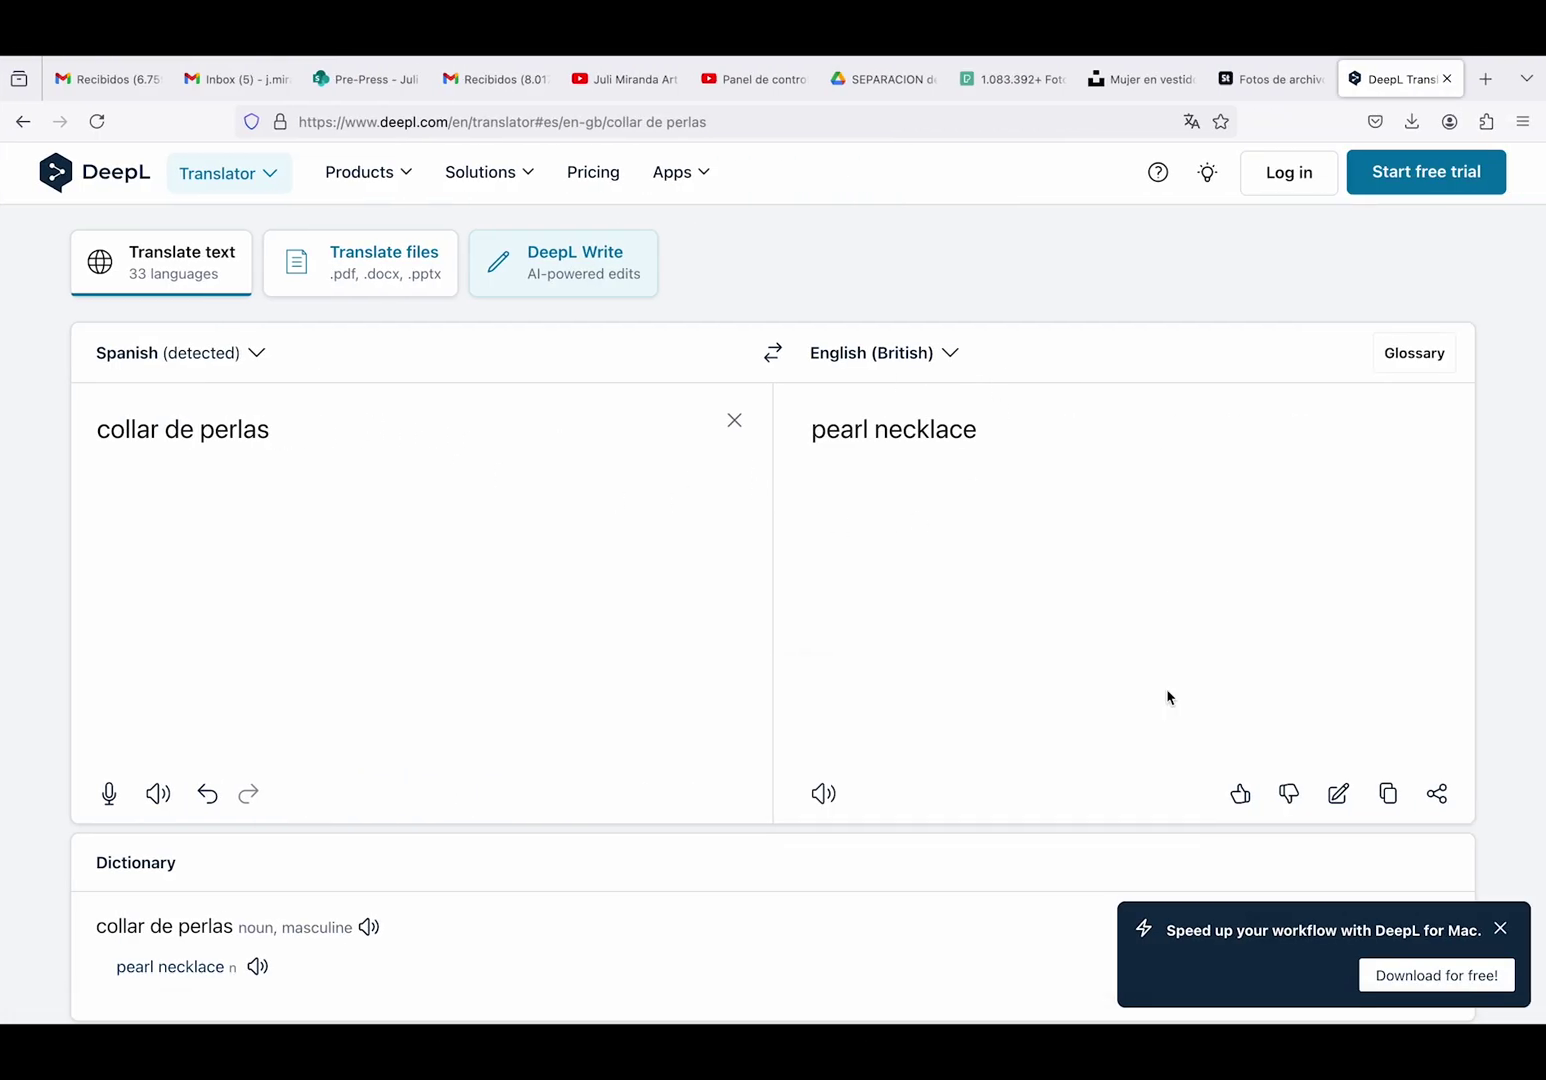
left_click(1388, 796)
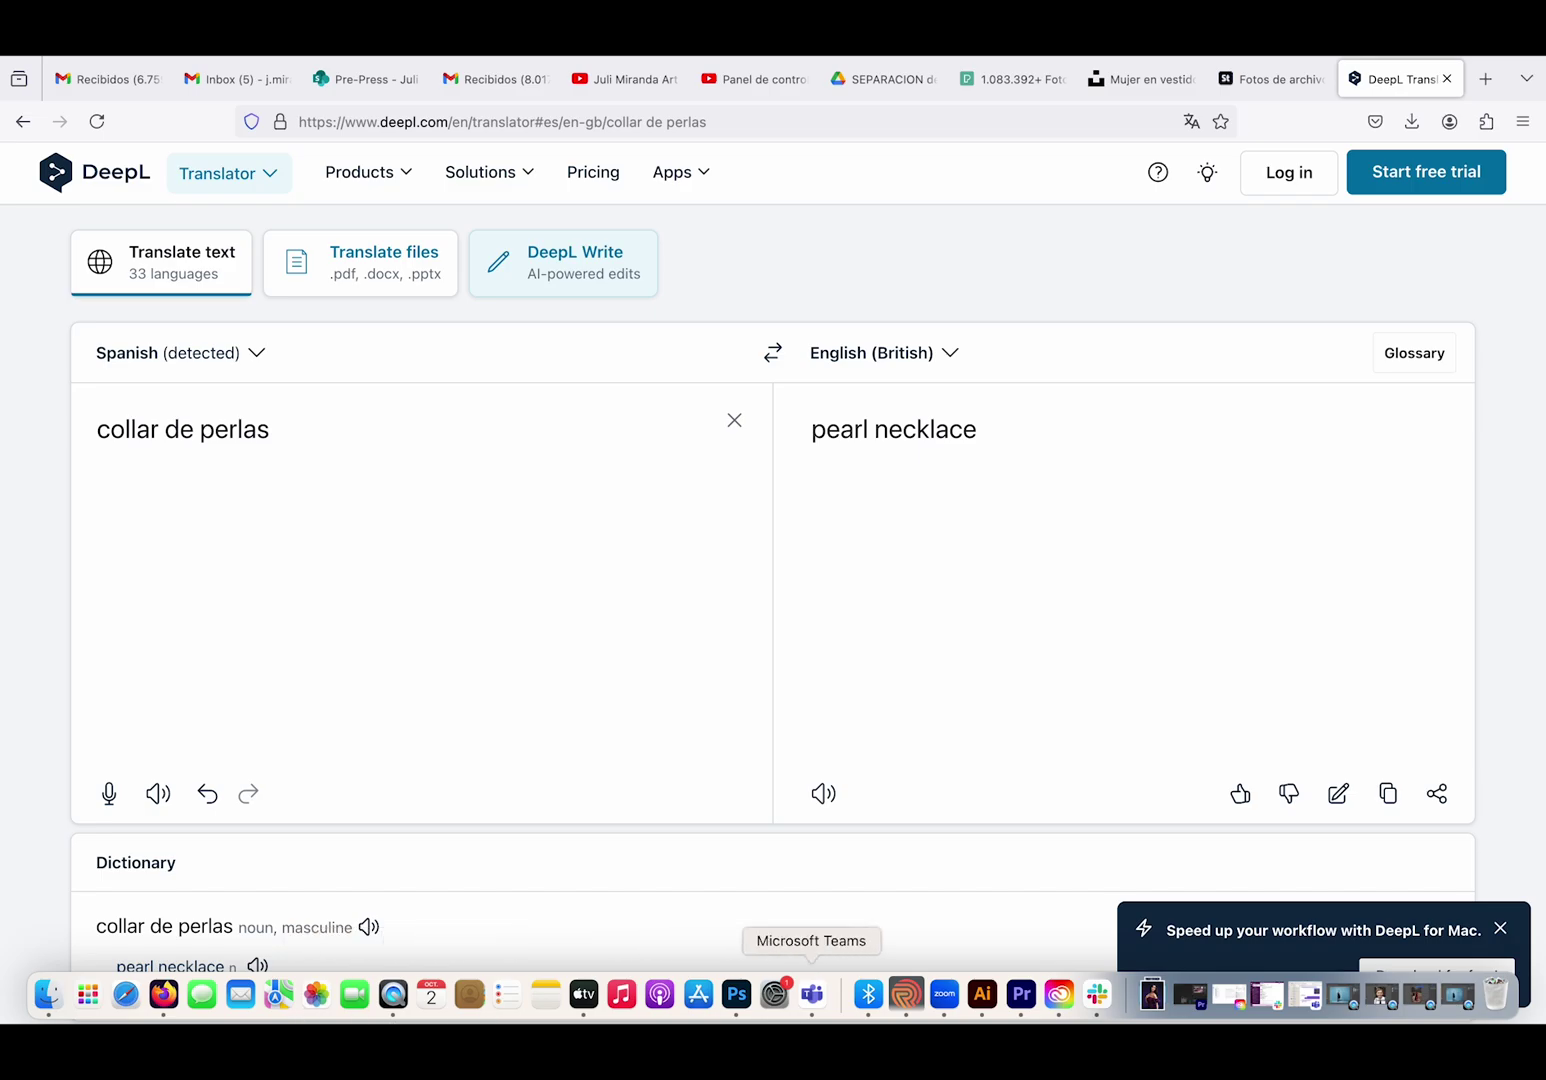
left_click(736, 994)
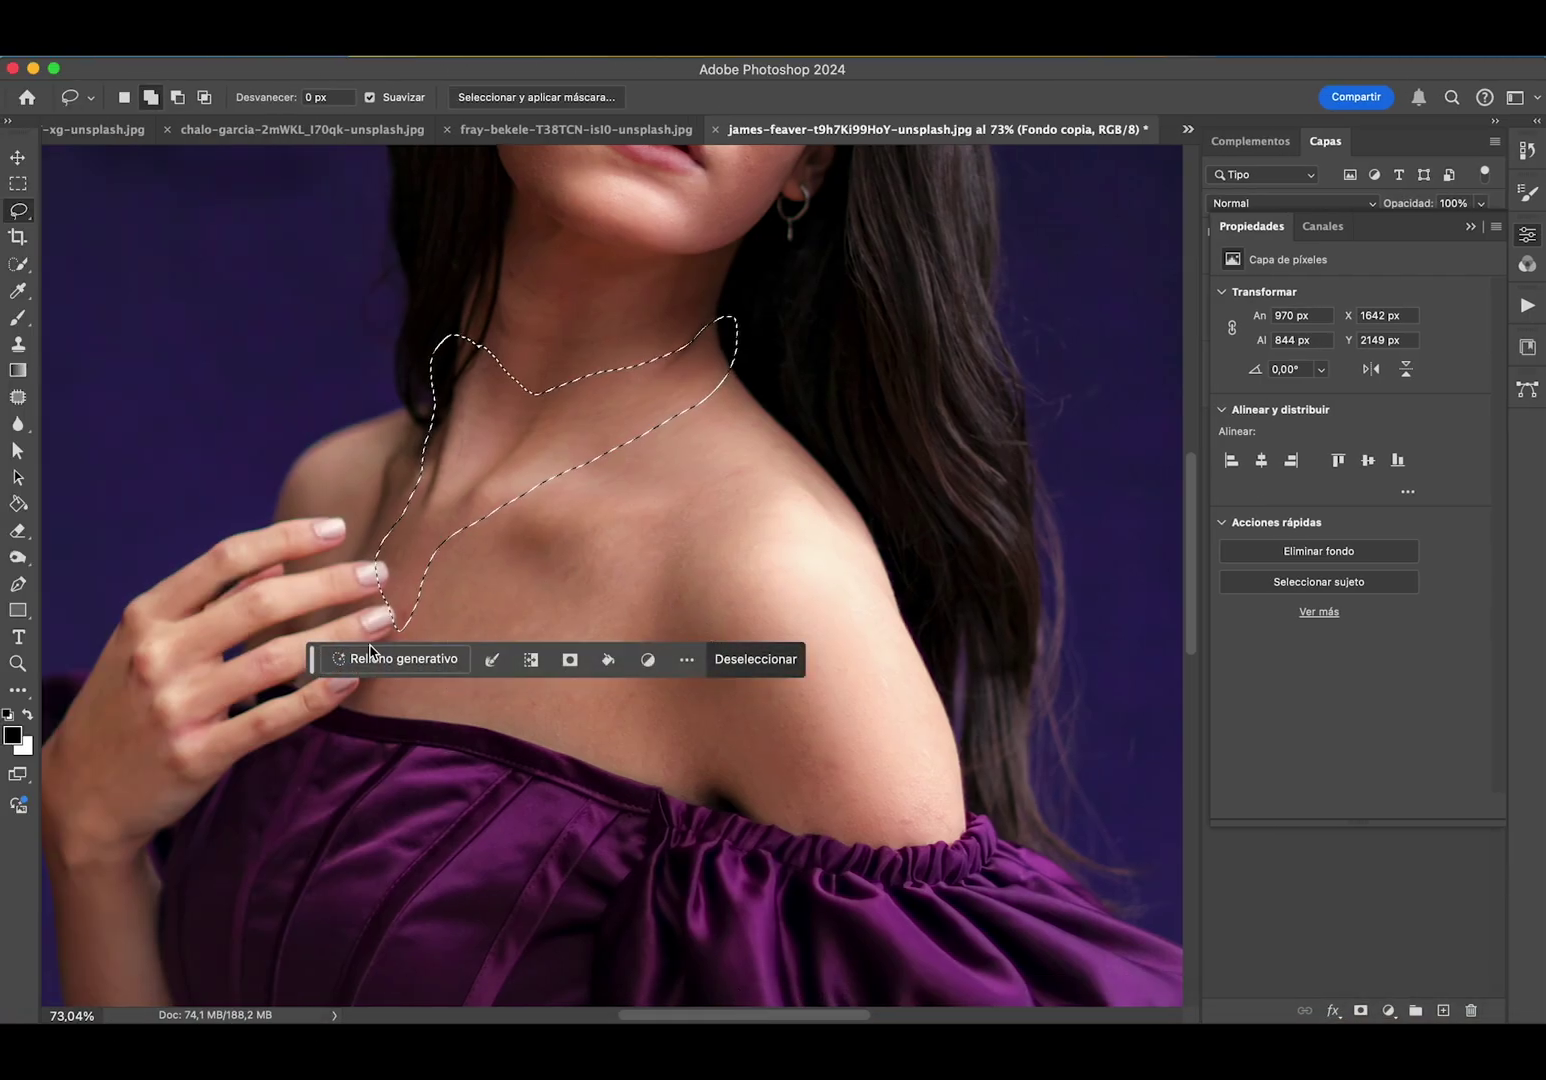
- Generative-fill the neck selection with the prompt 'pearl necklace'
left_click(370, 659)
type("pearl necklace")
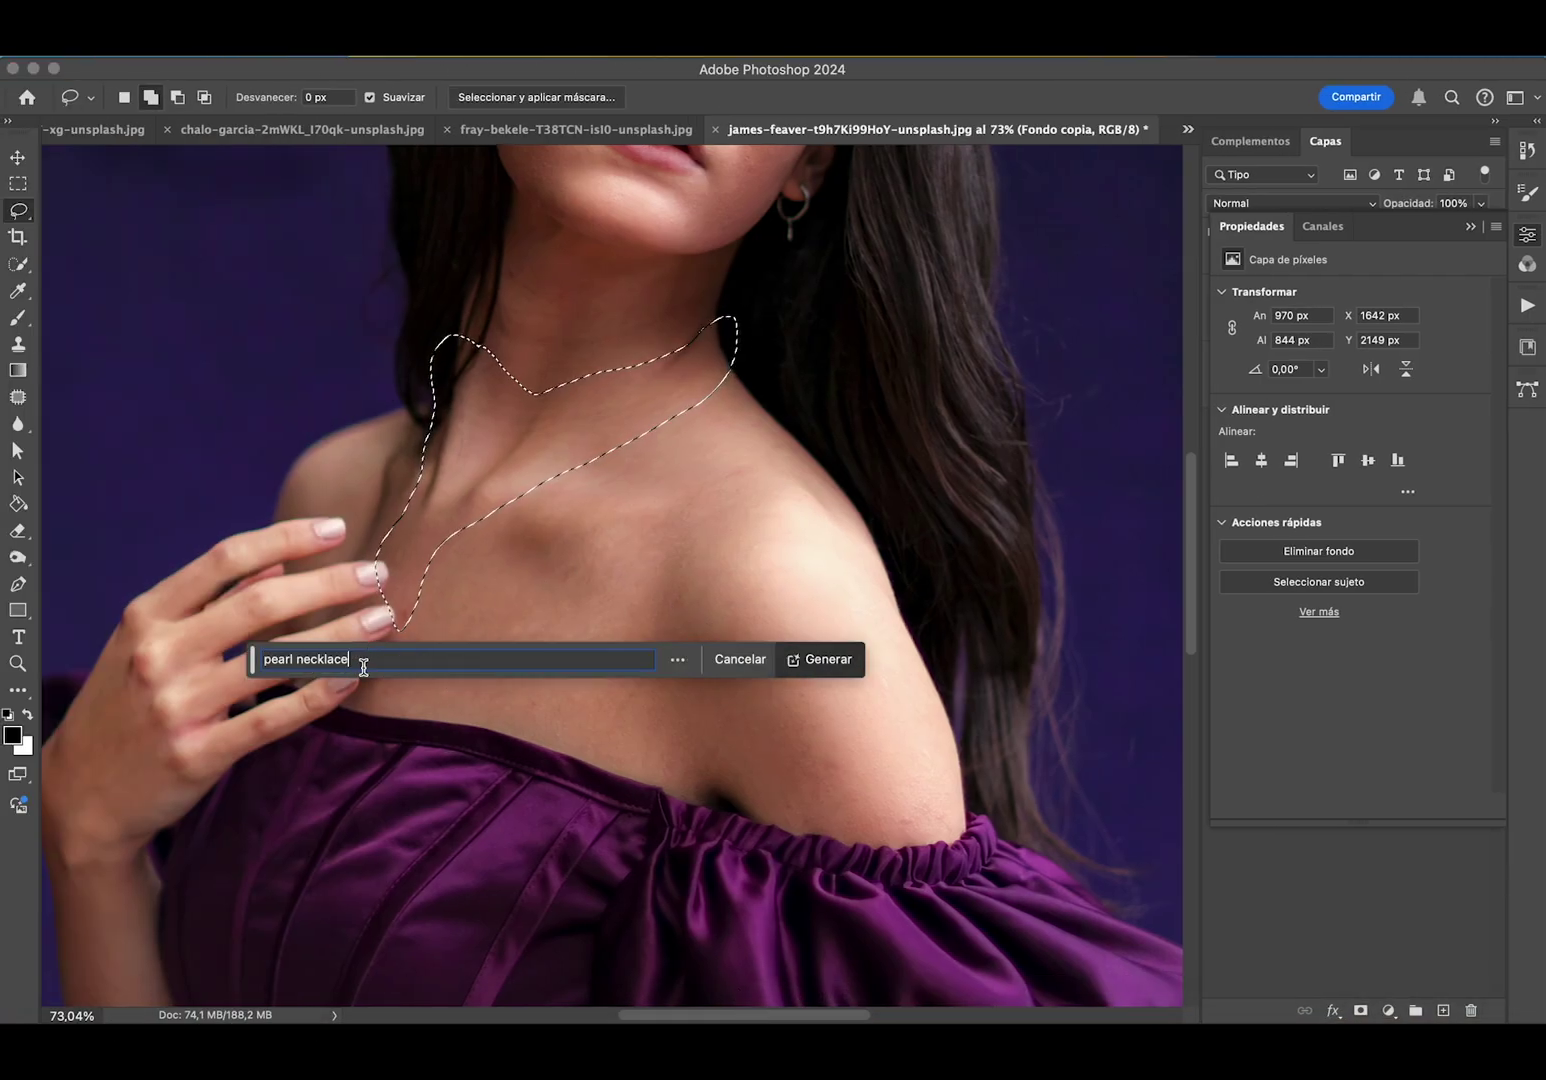
left_click(812, 660)
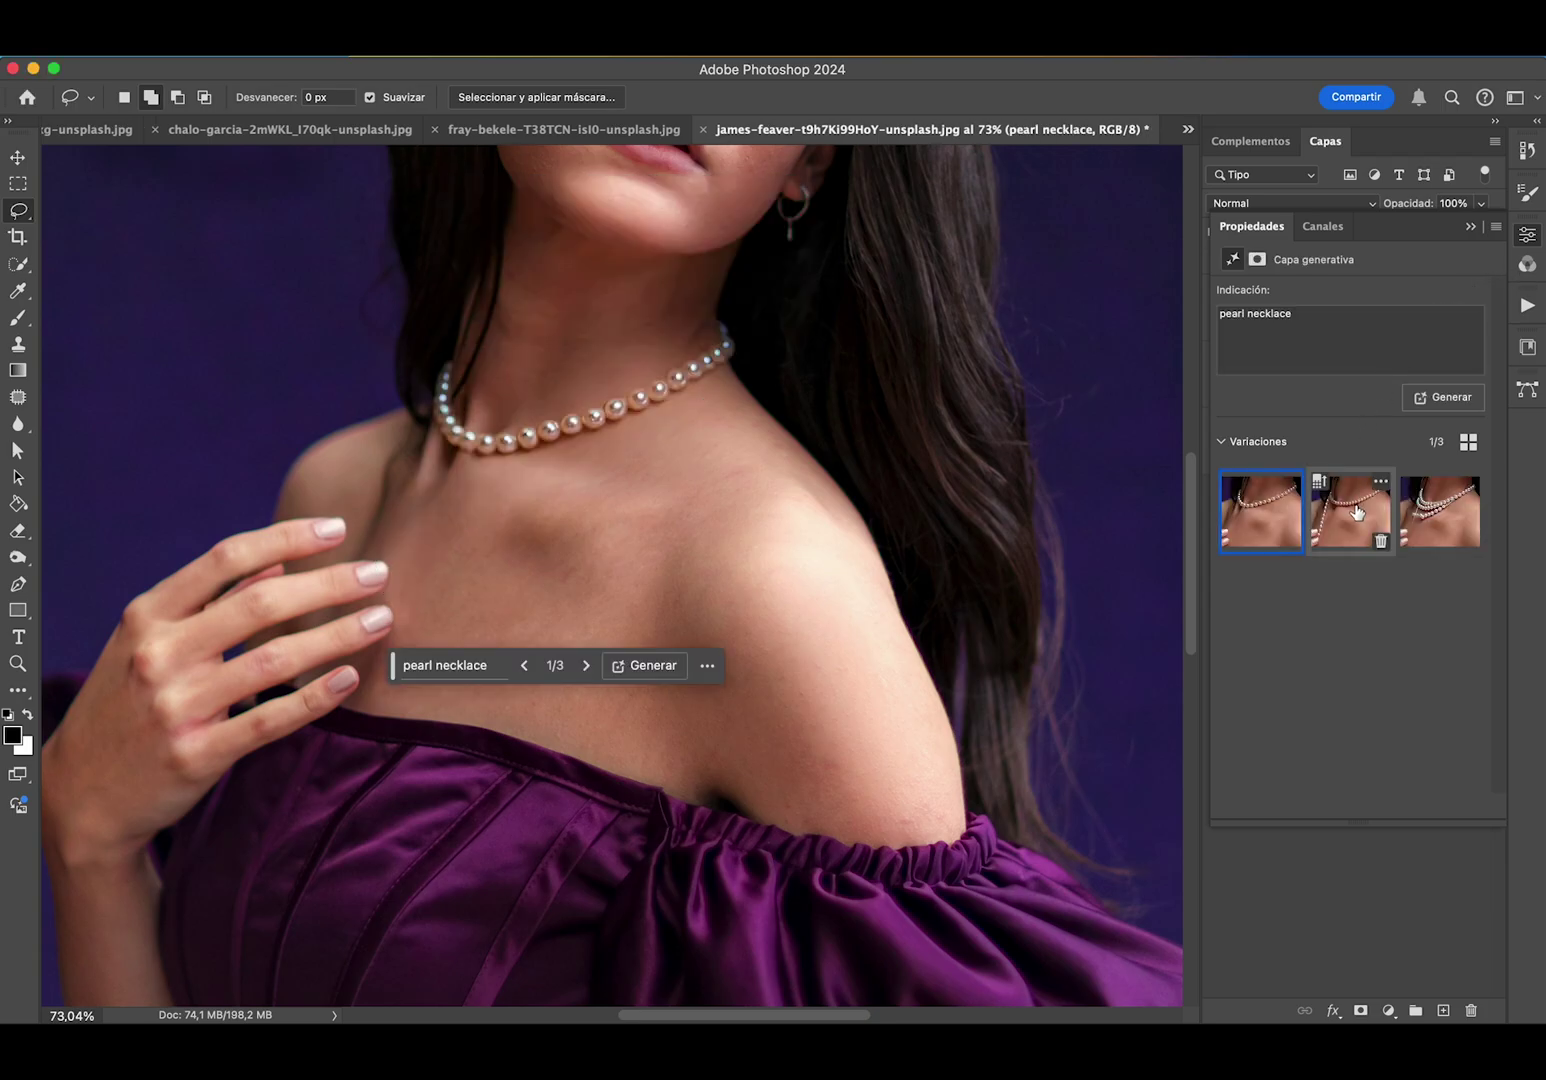
- Compare the three pearl necklace variations and keep the short single-strand choker
left_click(1357, 511)
left_click(1437, 519)
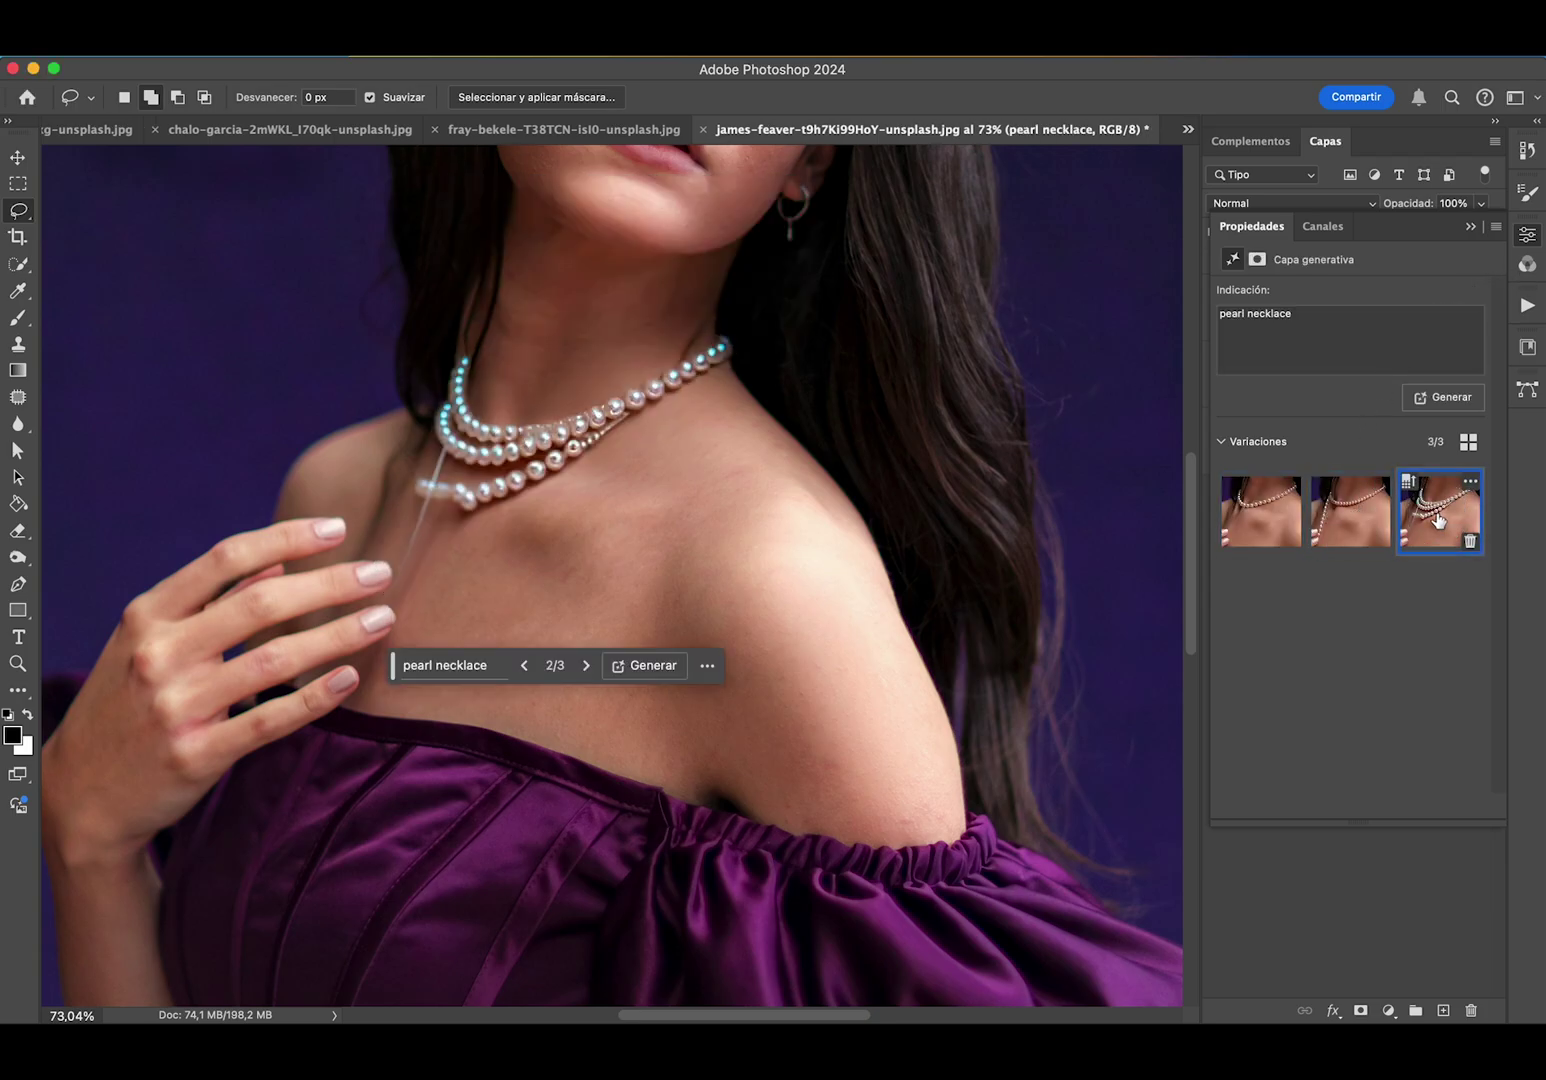
left_click(1335, 525)
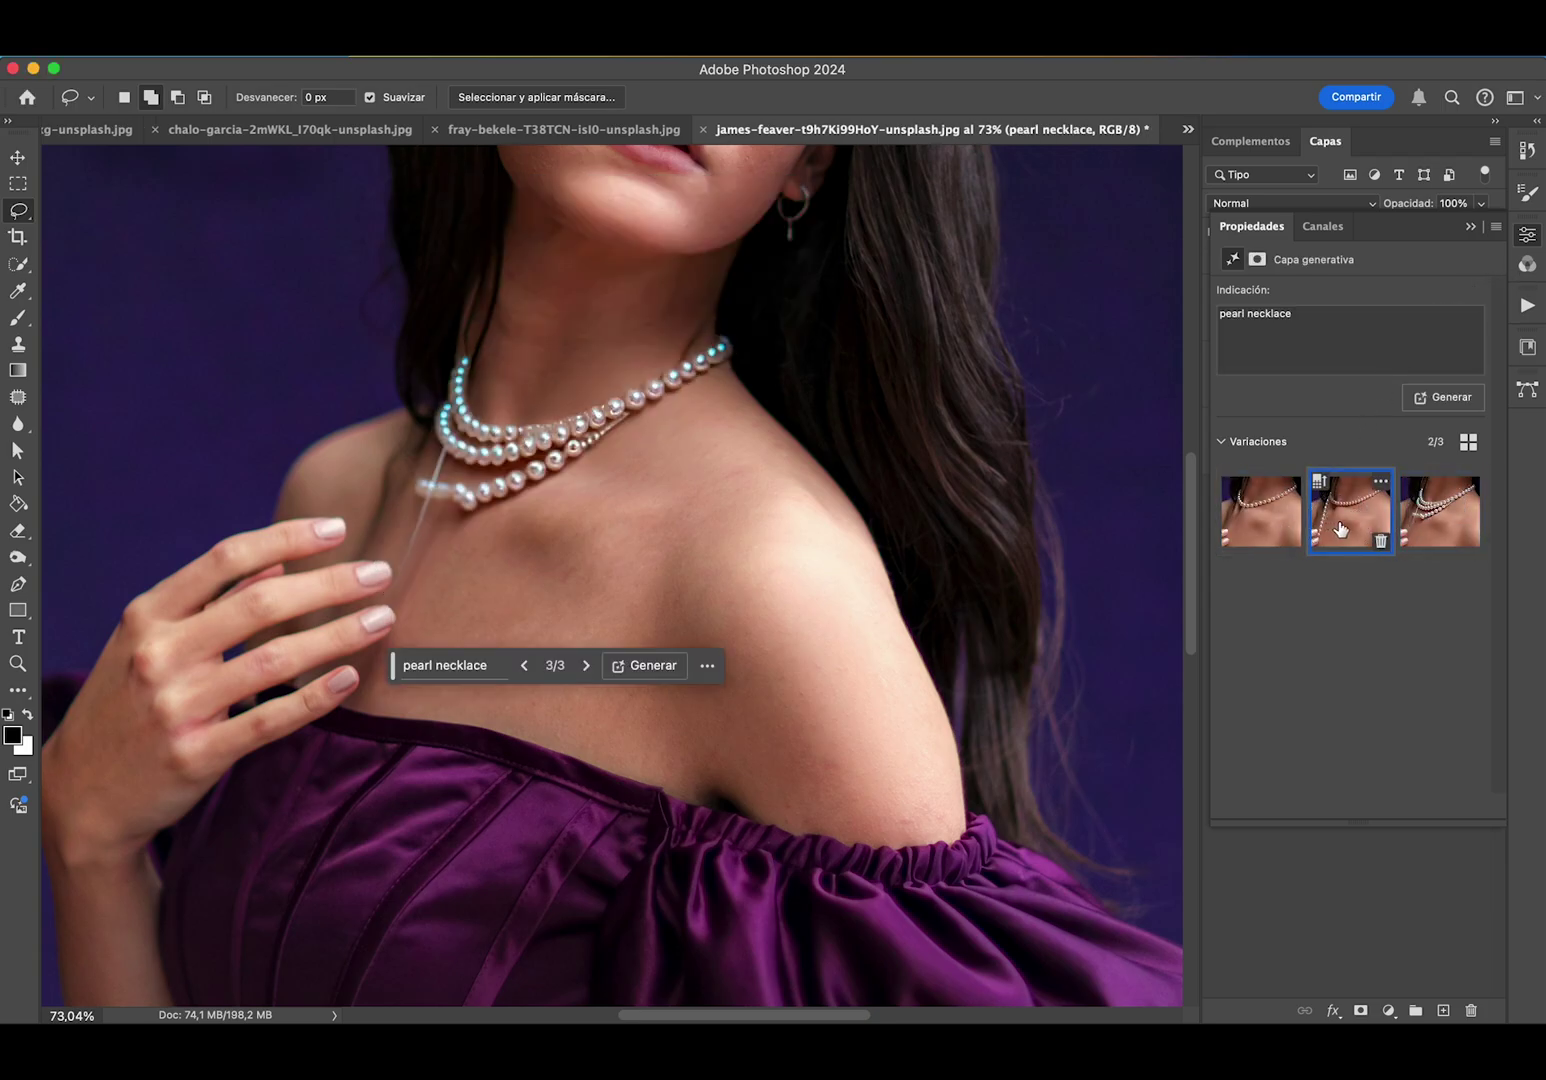
left_click(1256, 528)
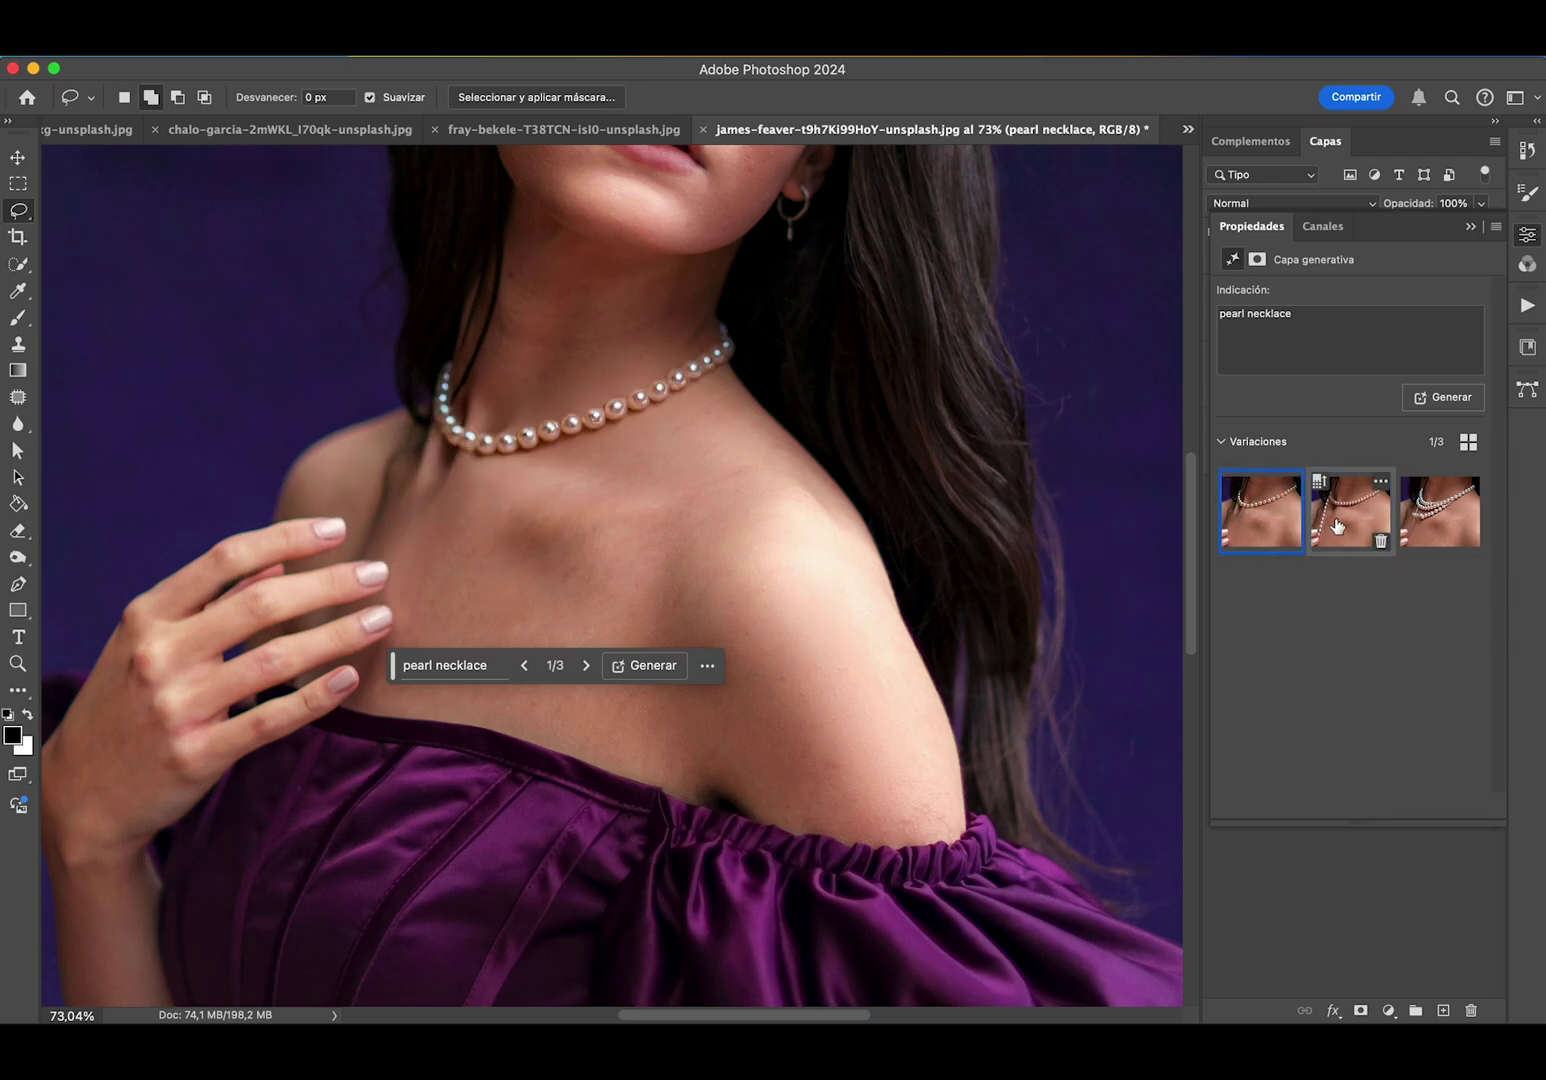
left_click(1422, 535)
left_click(1254, 507)
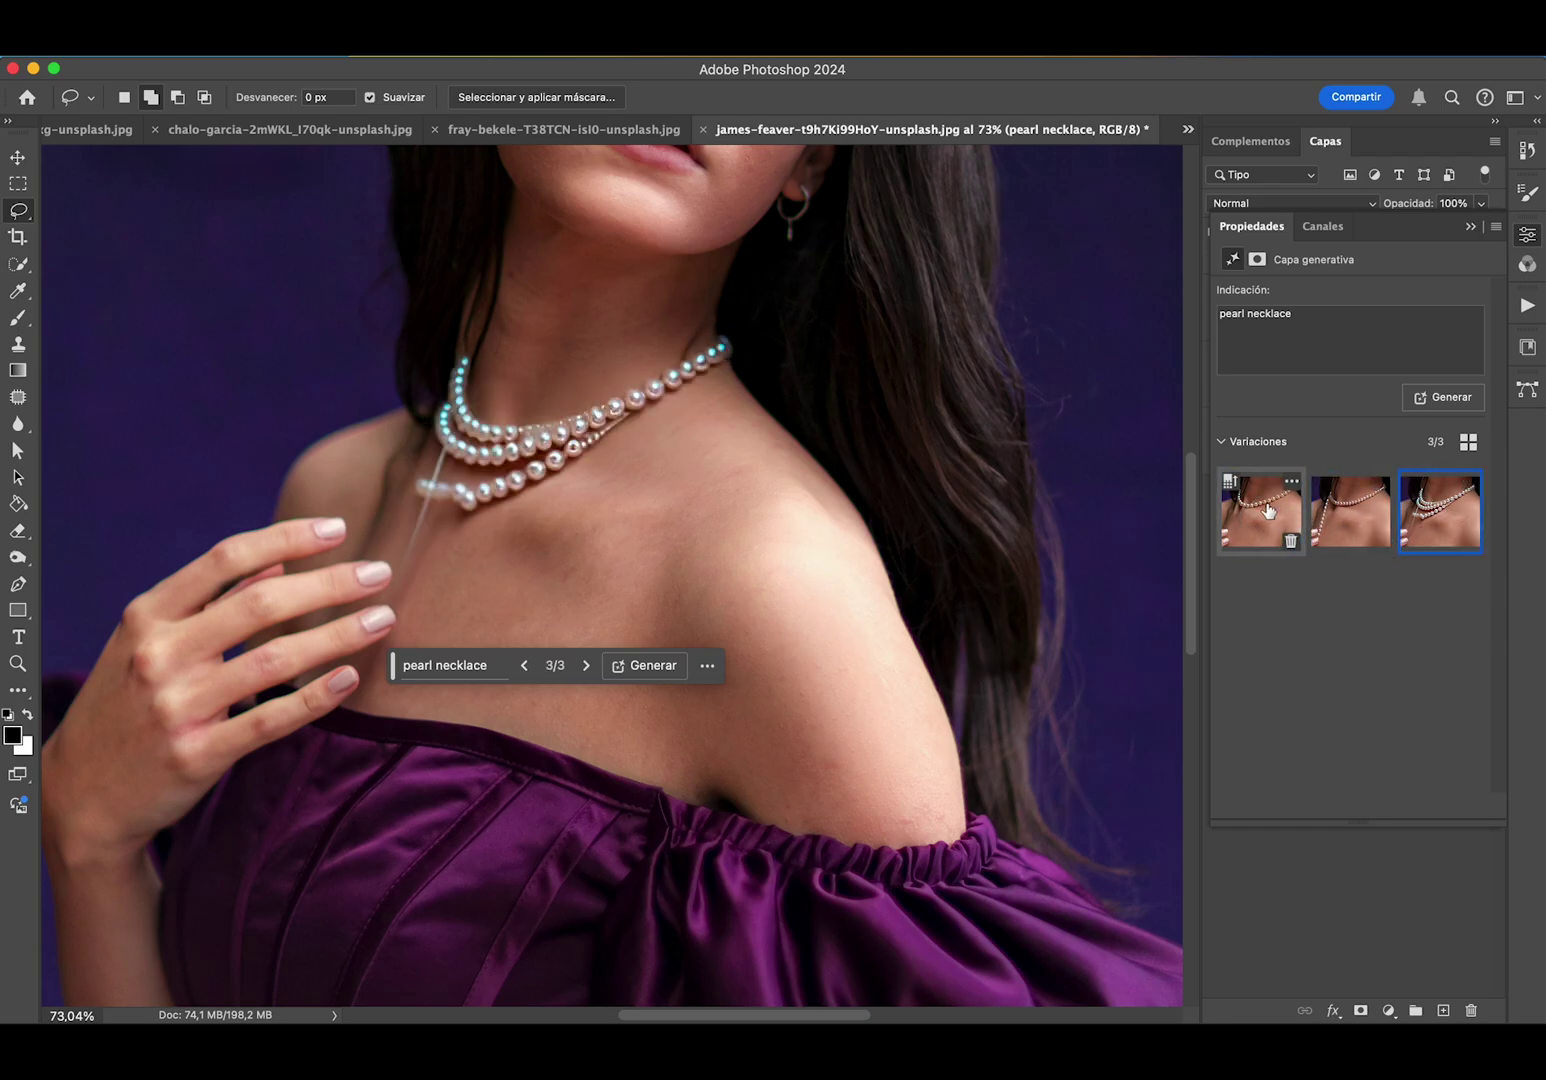
scroll(839, 645, "down", 3)
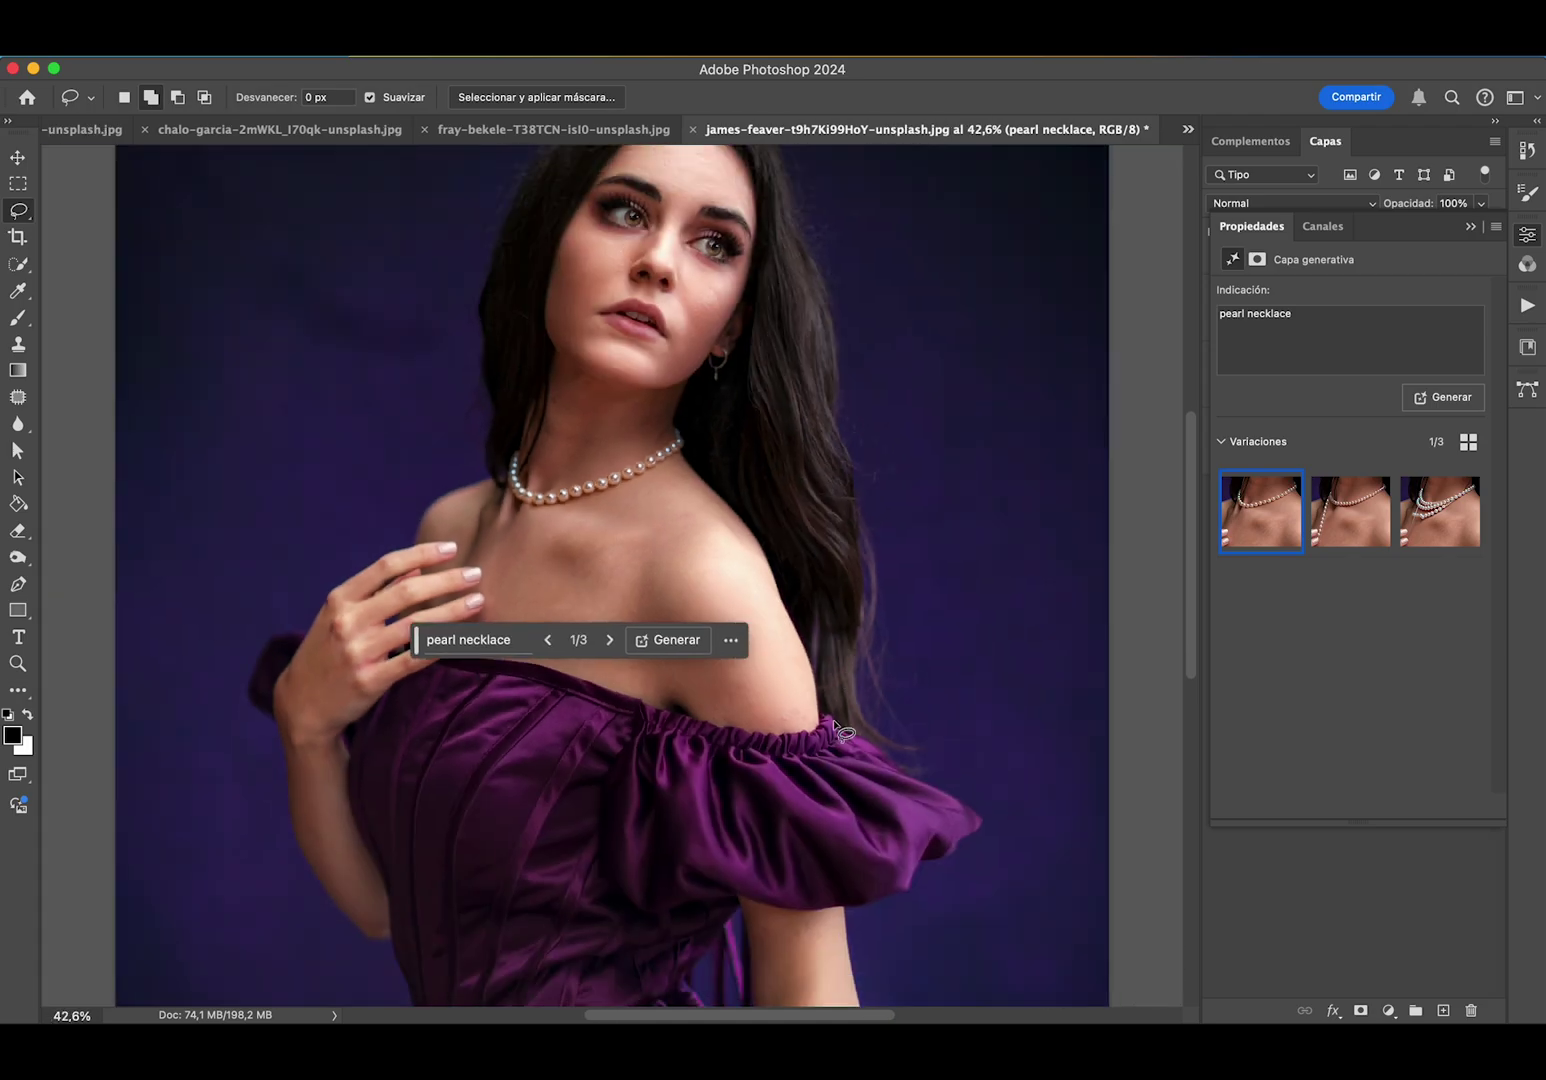
mouse_move(1350, 511)
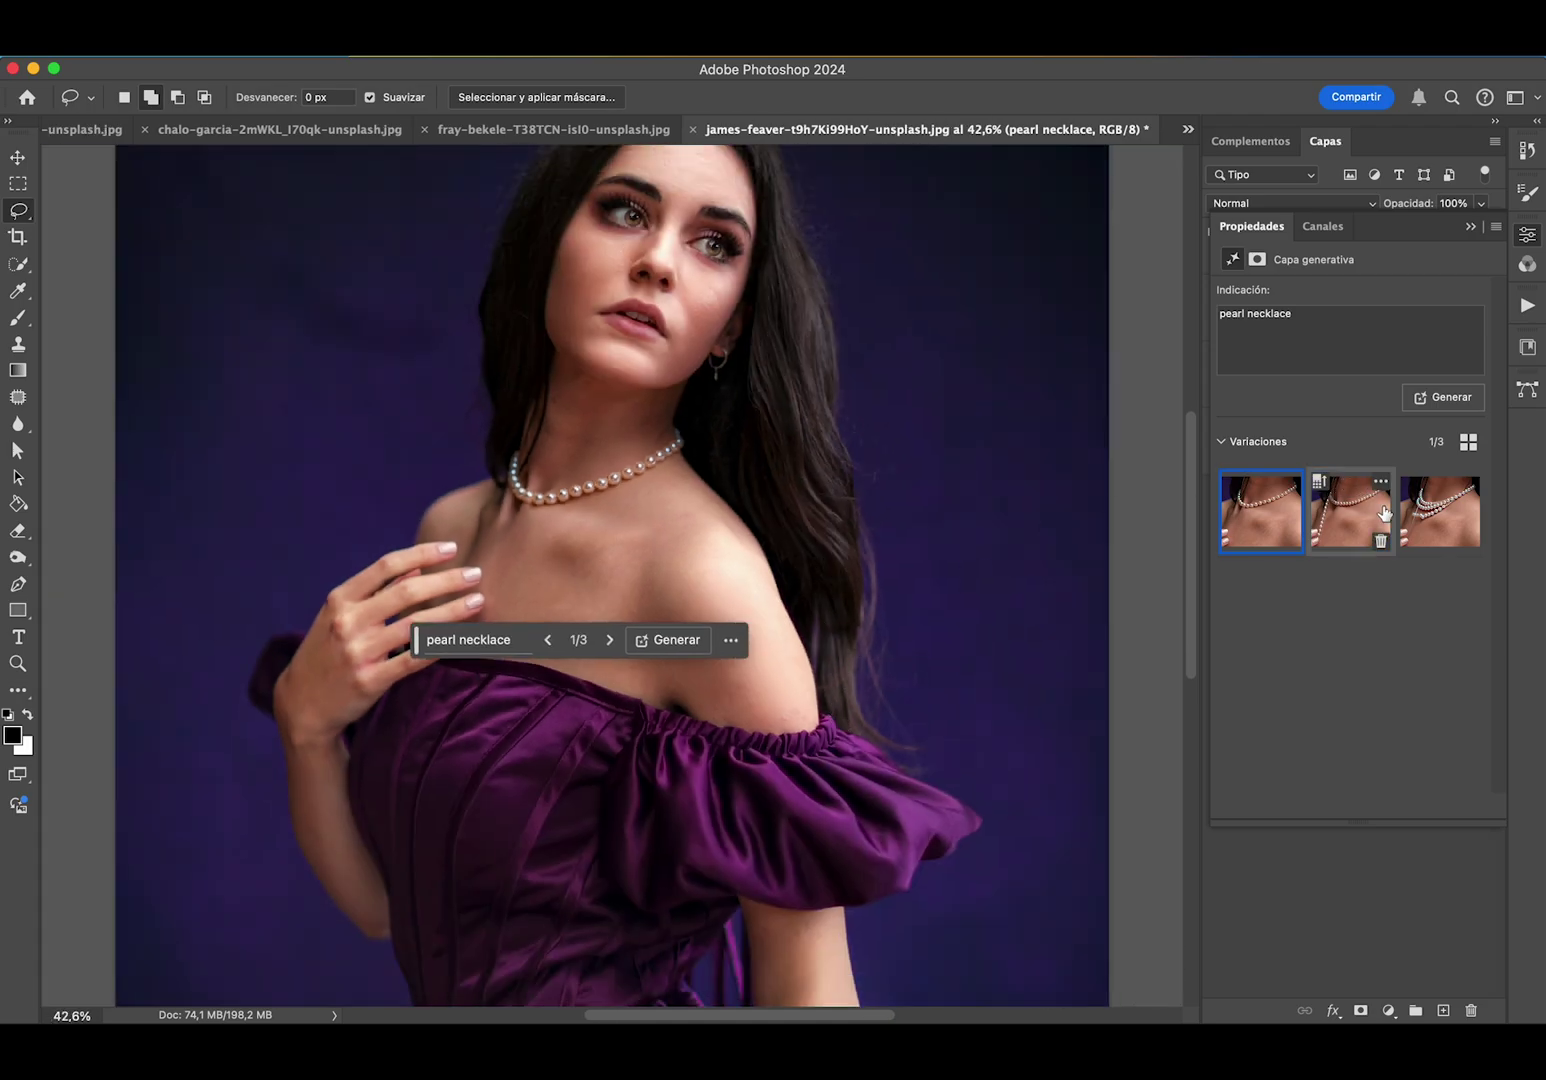
- Regenerate the neck fill with the prompt 'necklace' and apply the dark pendant variation
triple_click(1248, 310)
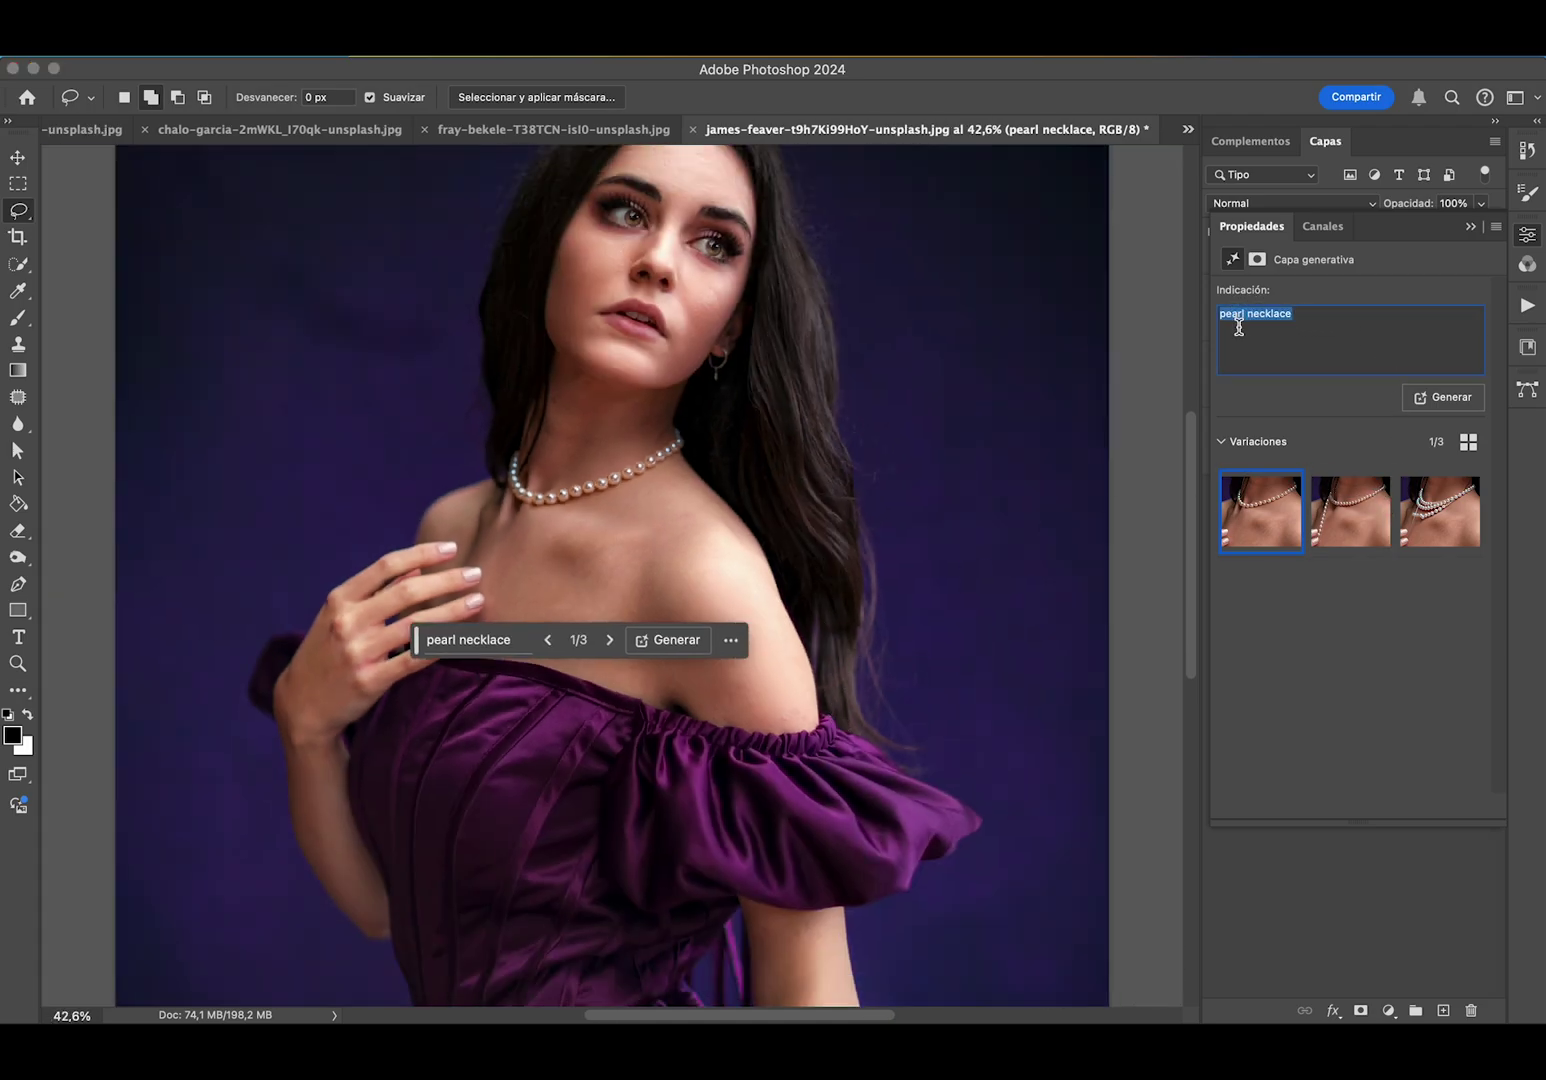
left_click(1244, 314)
left_click(1430, 400)
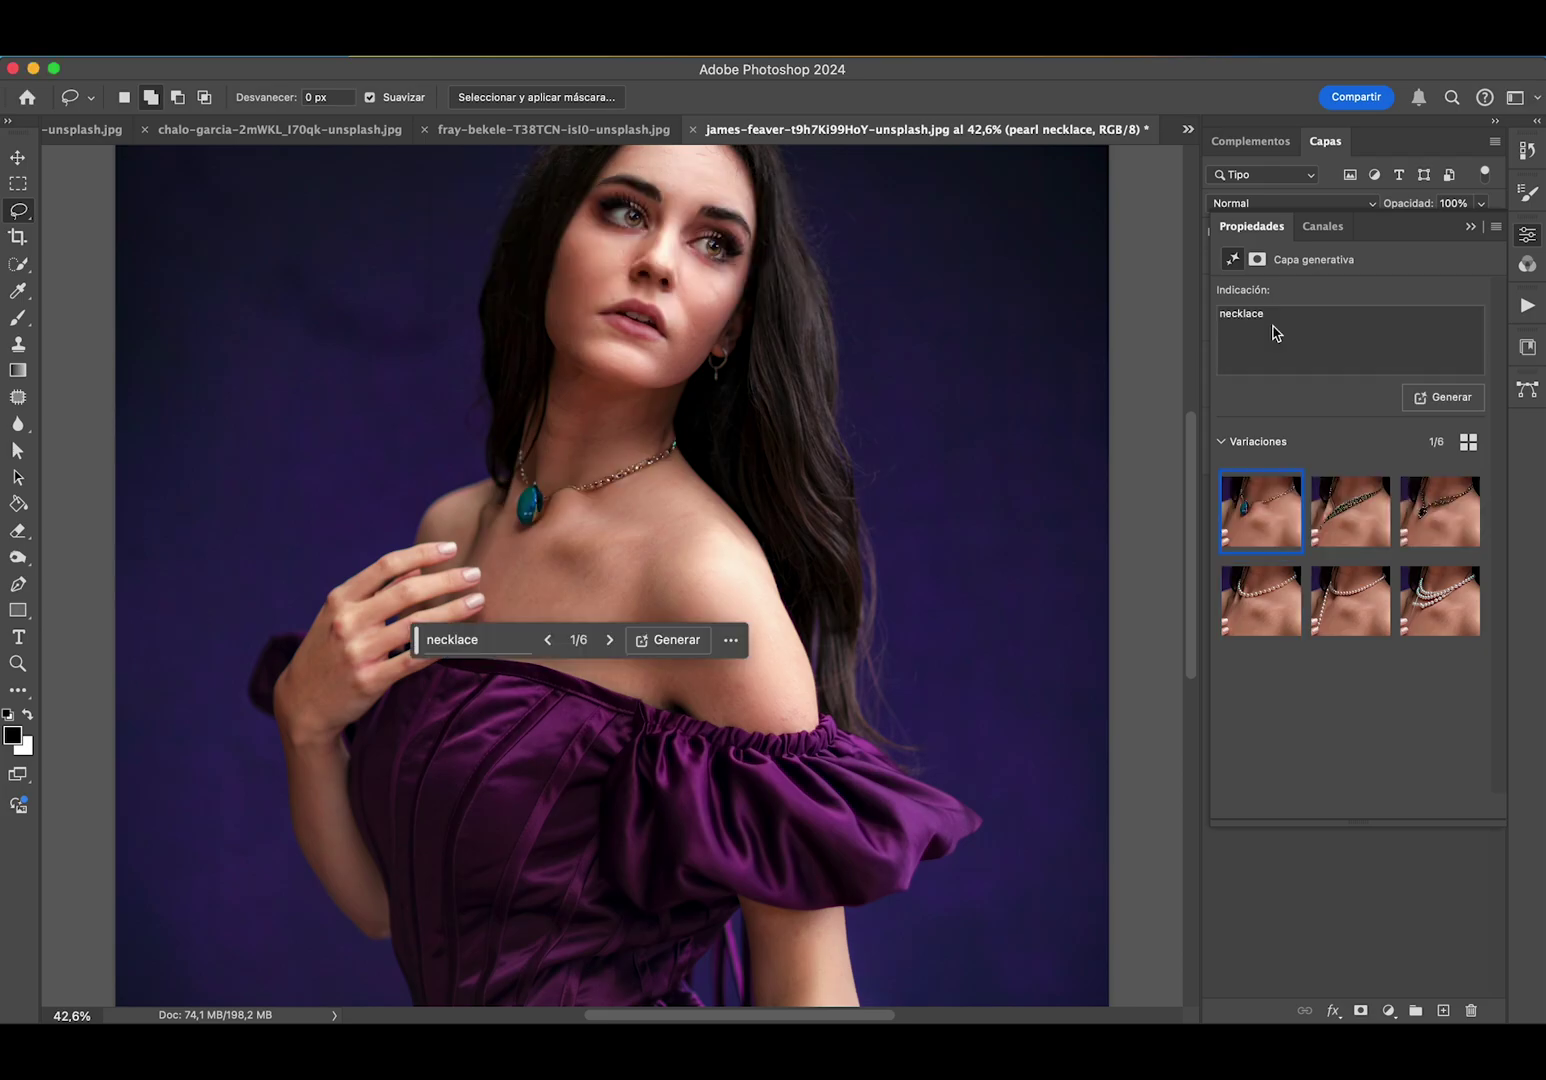
left_click(1350, 518)
left_click(1406, 535)
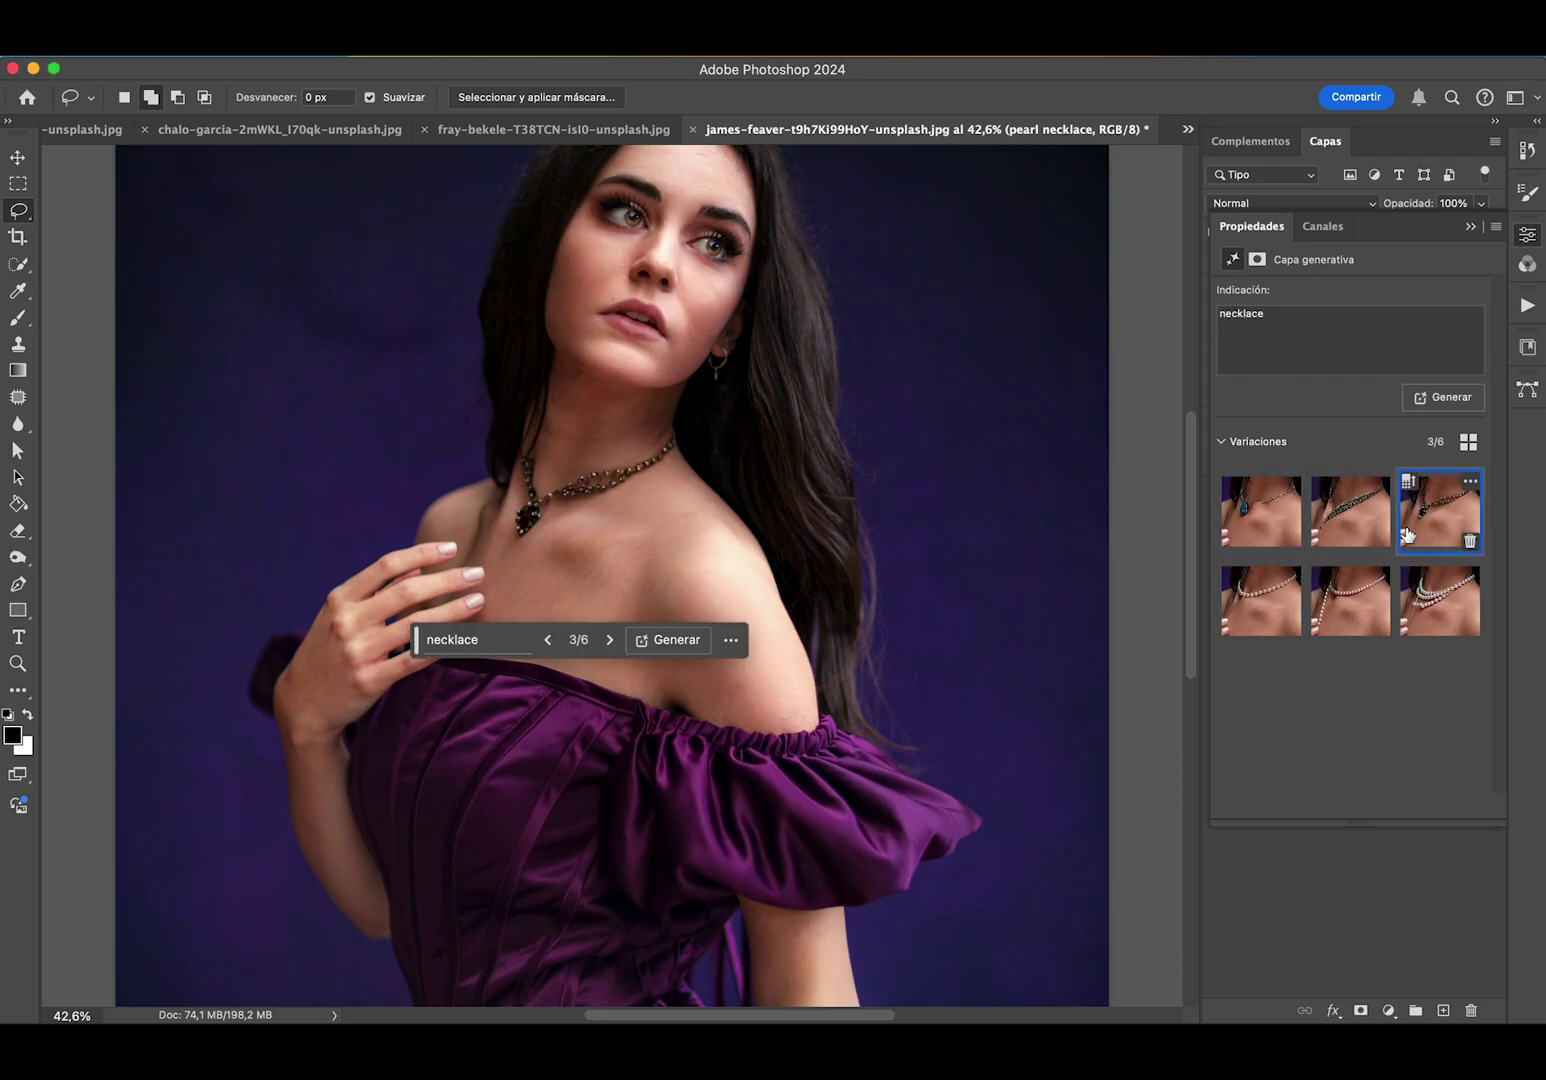
double_click(1219, 314)
type("victorian")
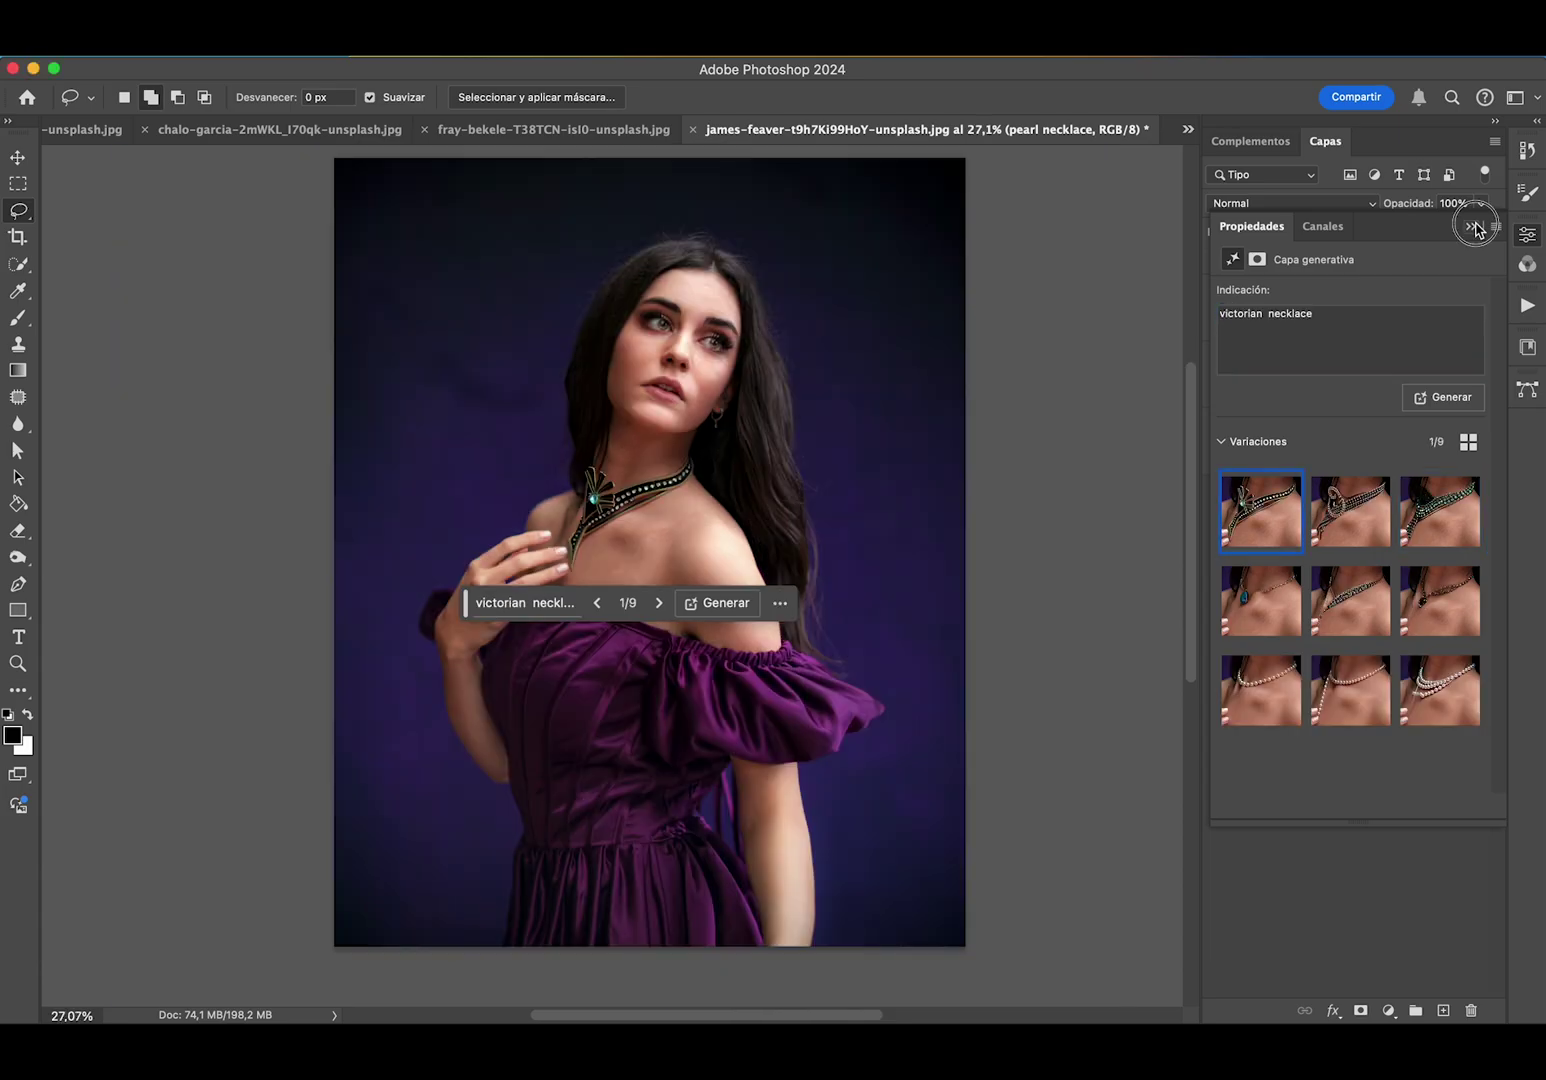
left_click(1470, 226)
- With Fondo copia active, generative-fill the finger area with the prompt 'ring'
left_click(1396, 372)
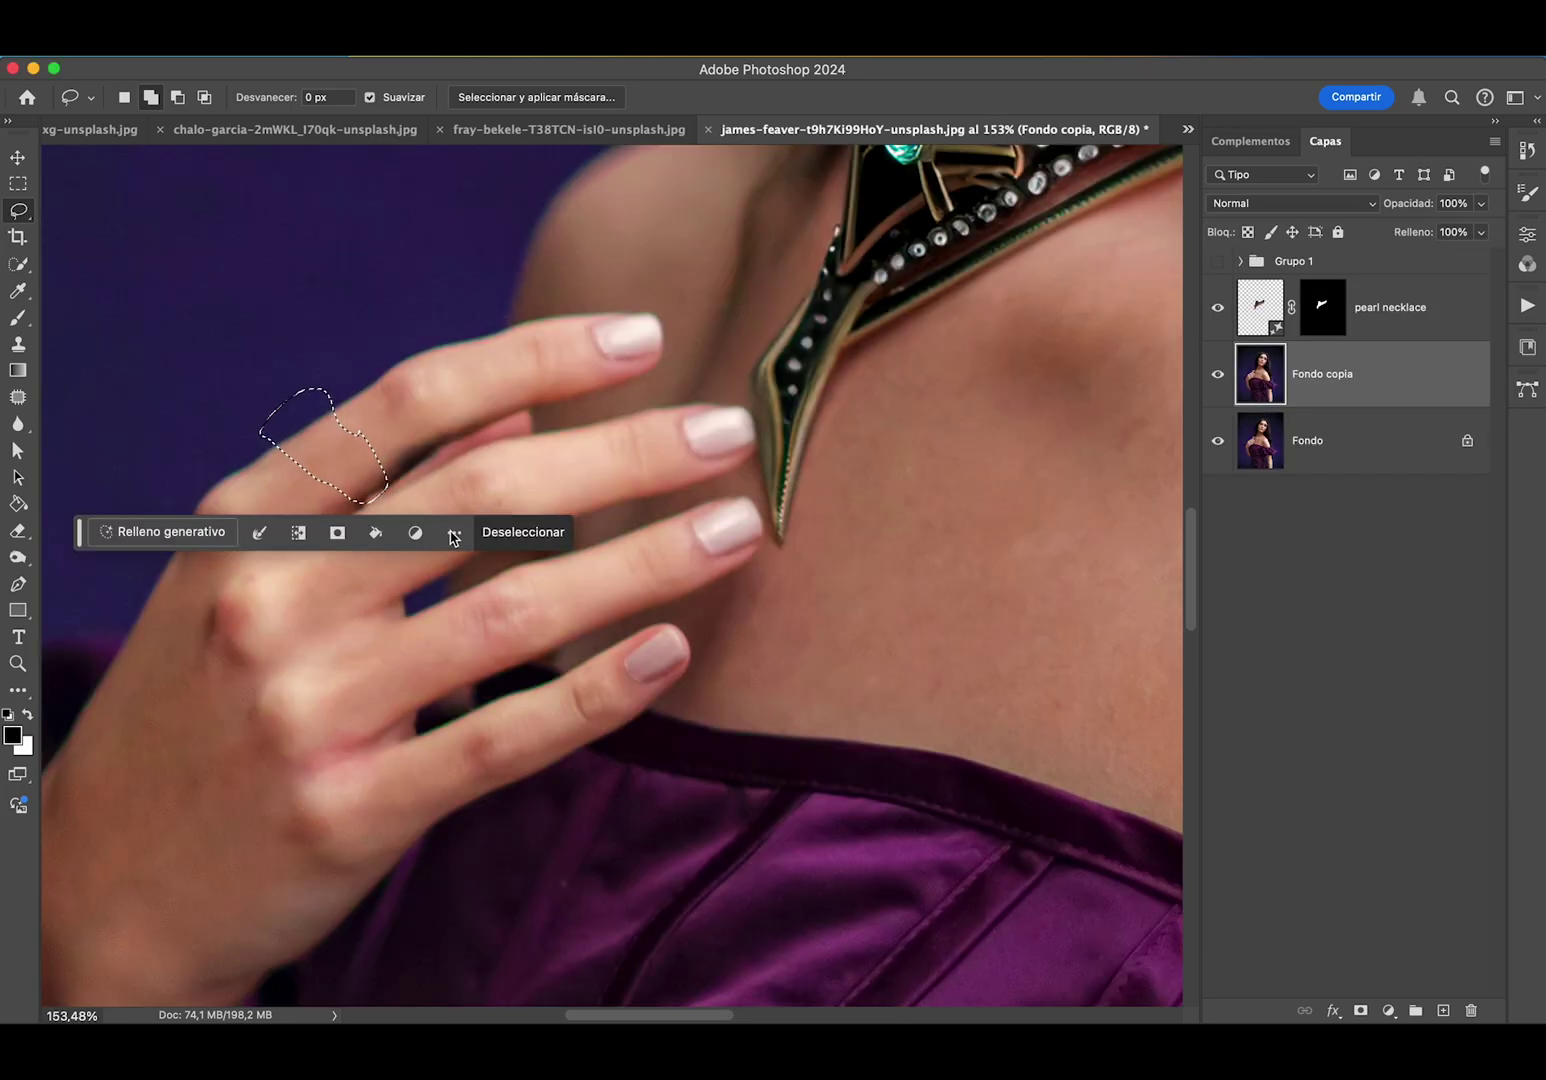
left_click(188, 536)
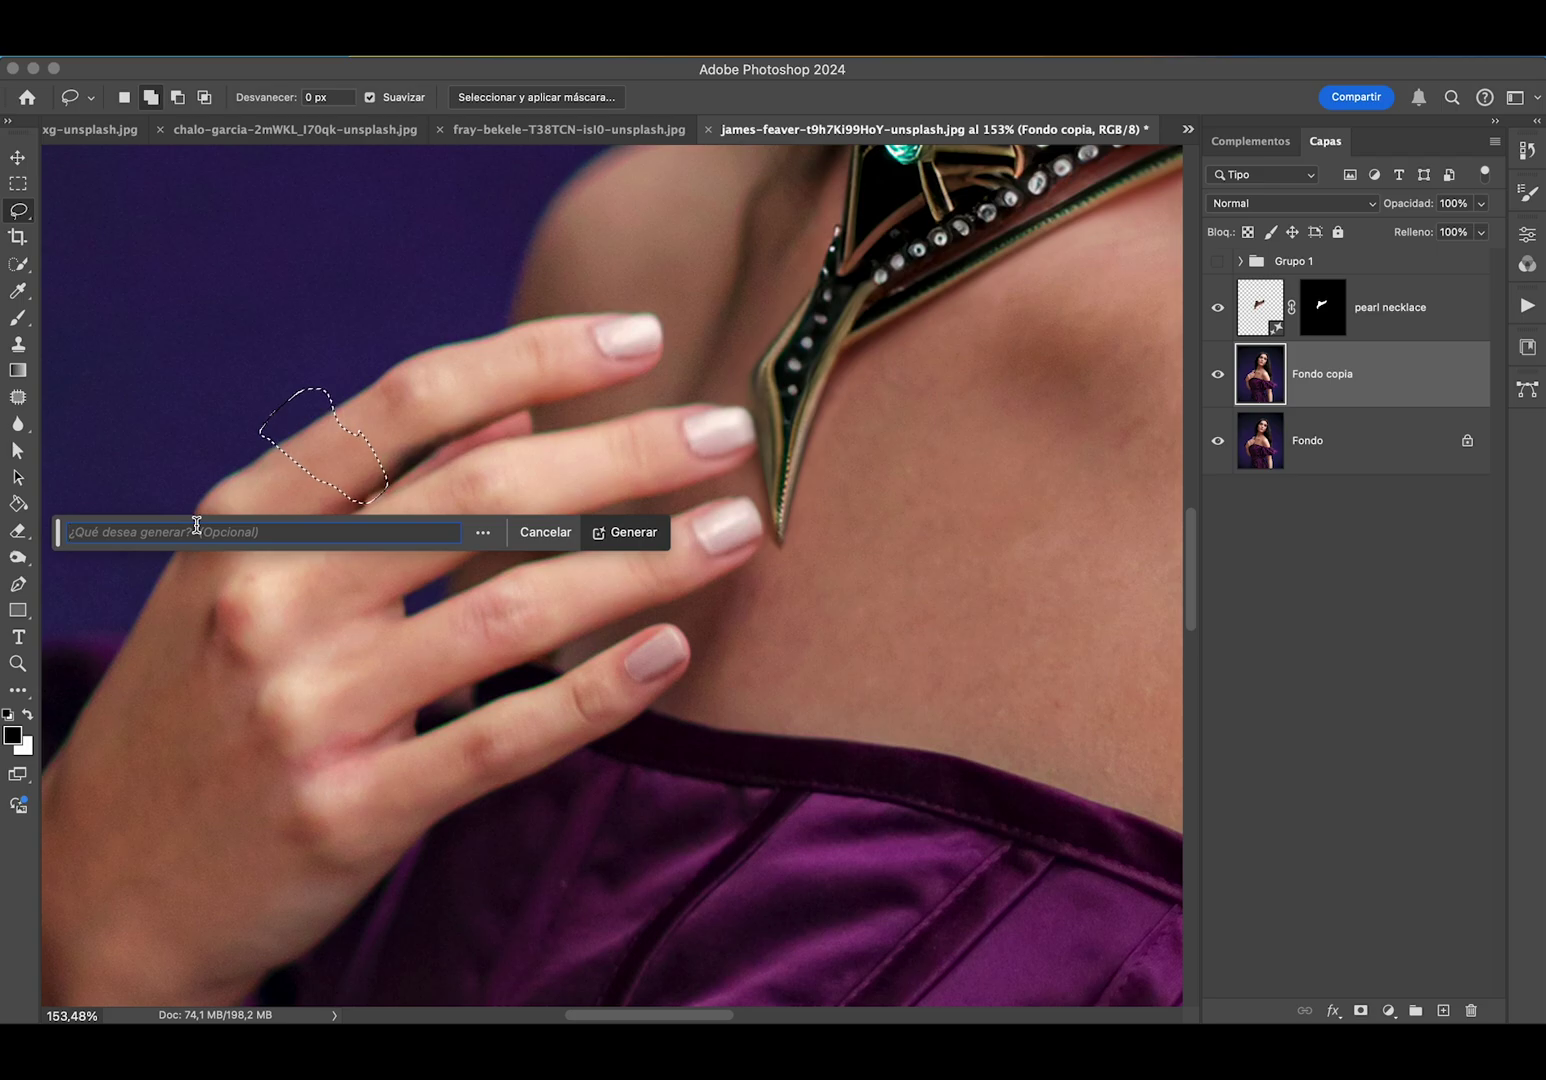
type("ring")
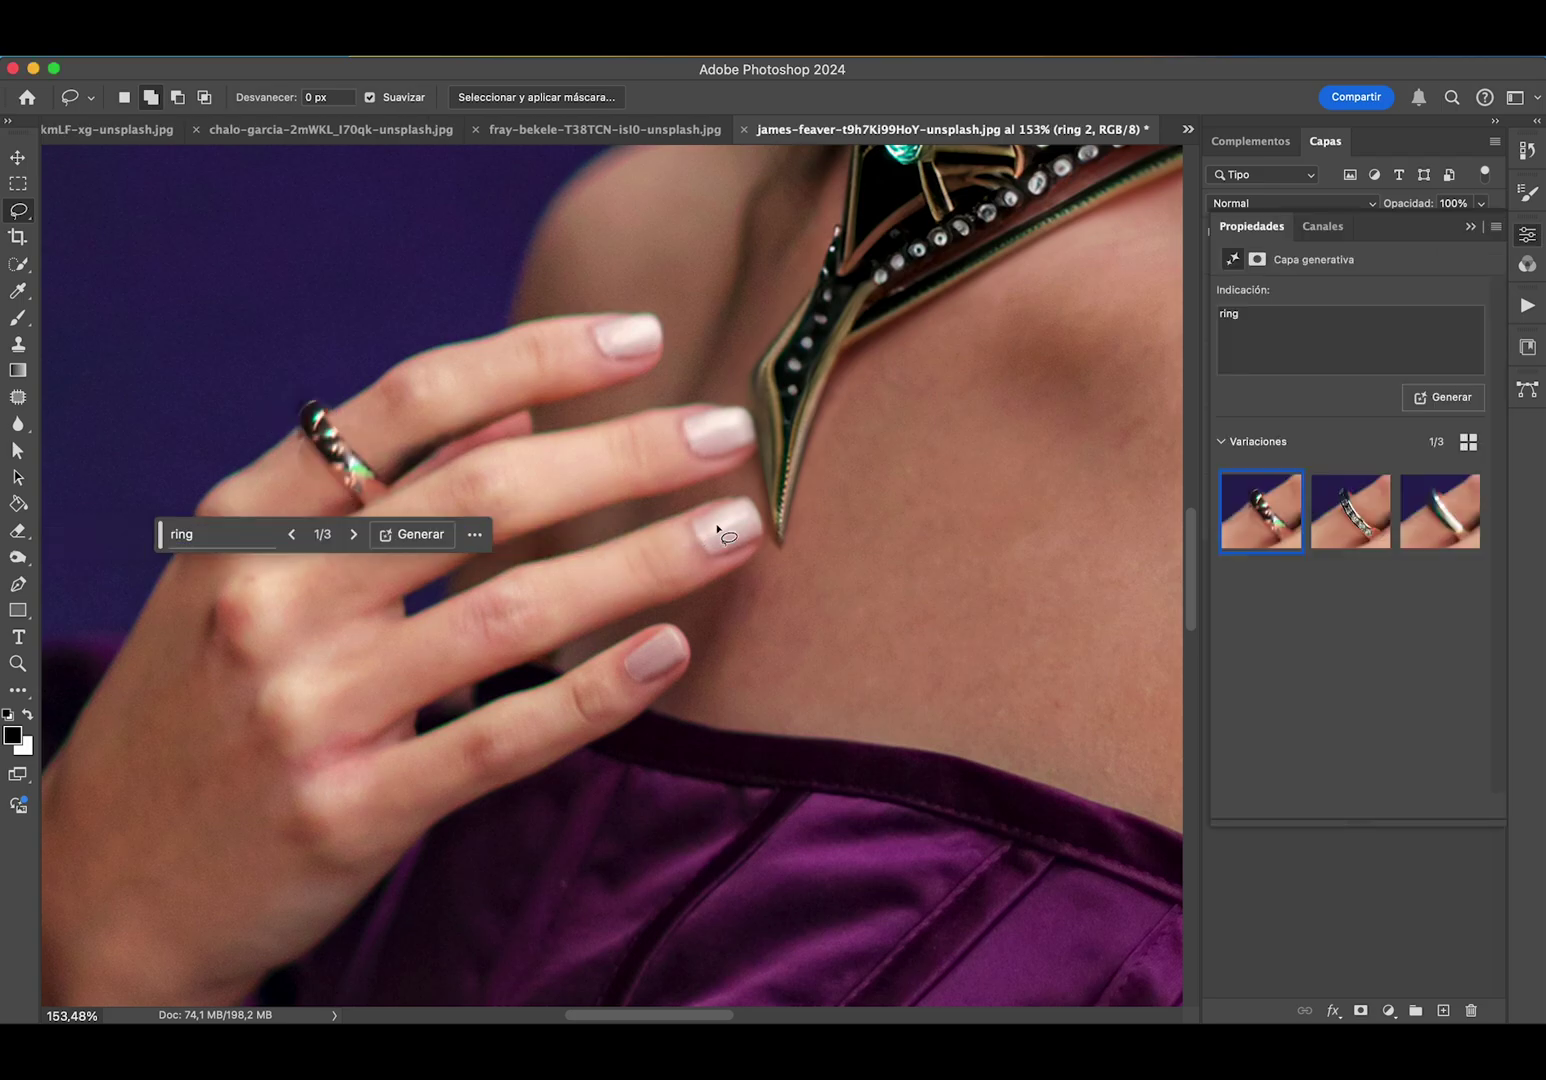
- Browse the ring variations, then reselect the Fondo copia layer
left_click(1350, 510)
left_click(1420, 532)
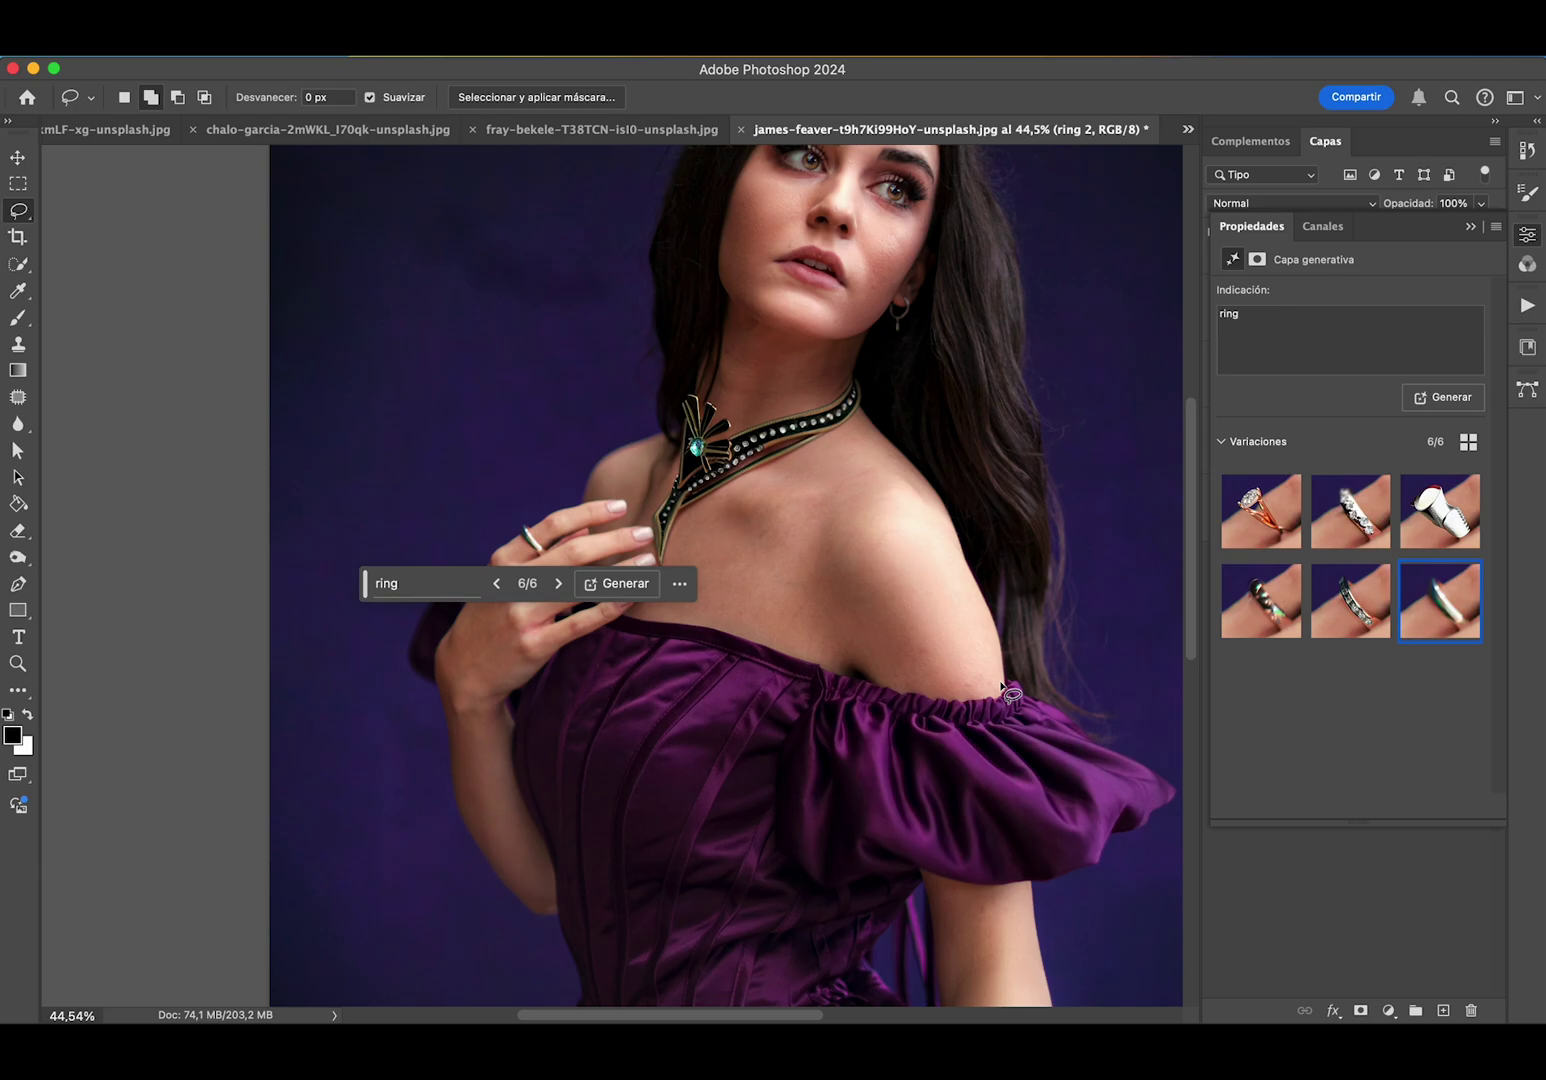
scroll(1003, 688, "down", 1)
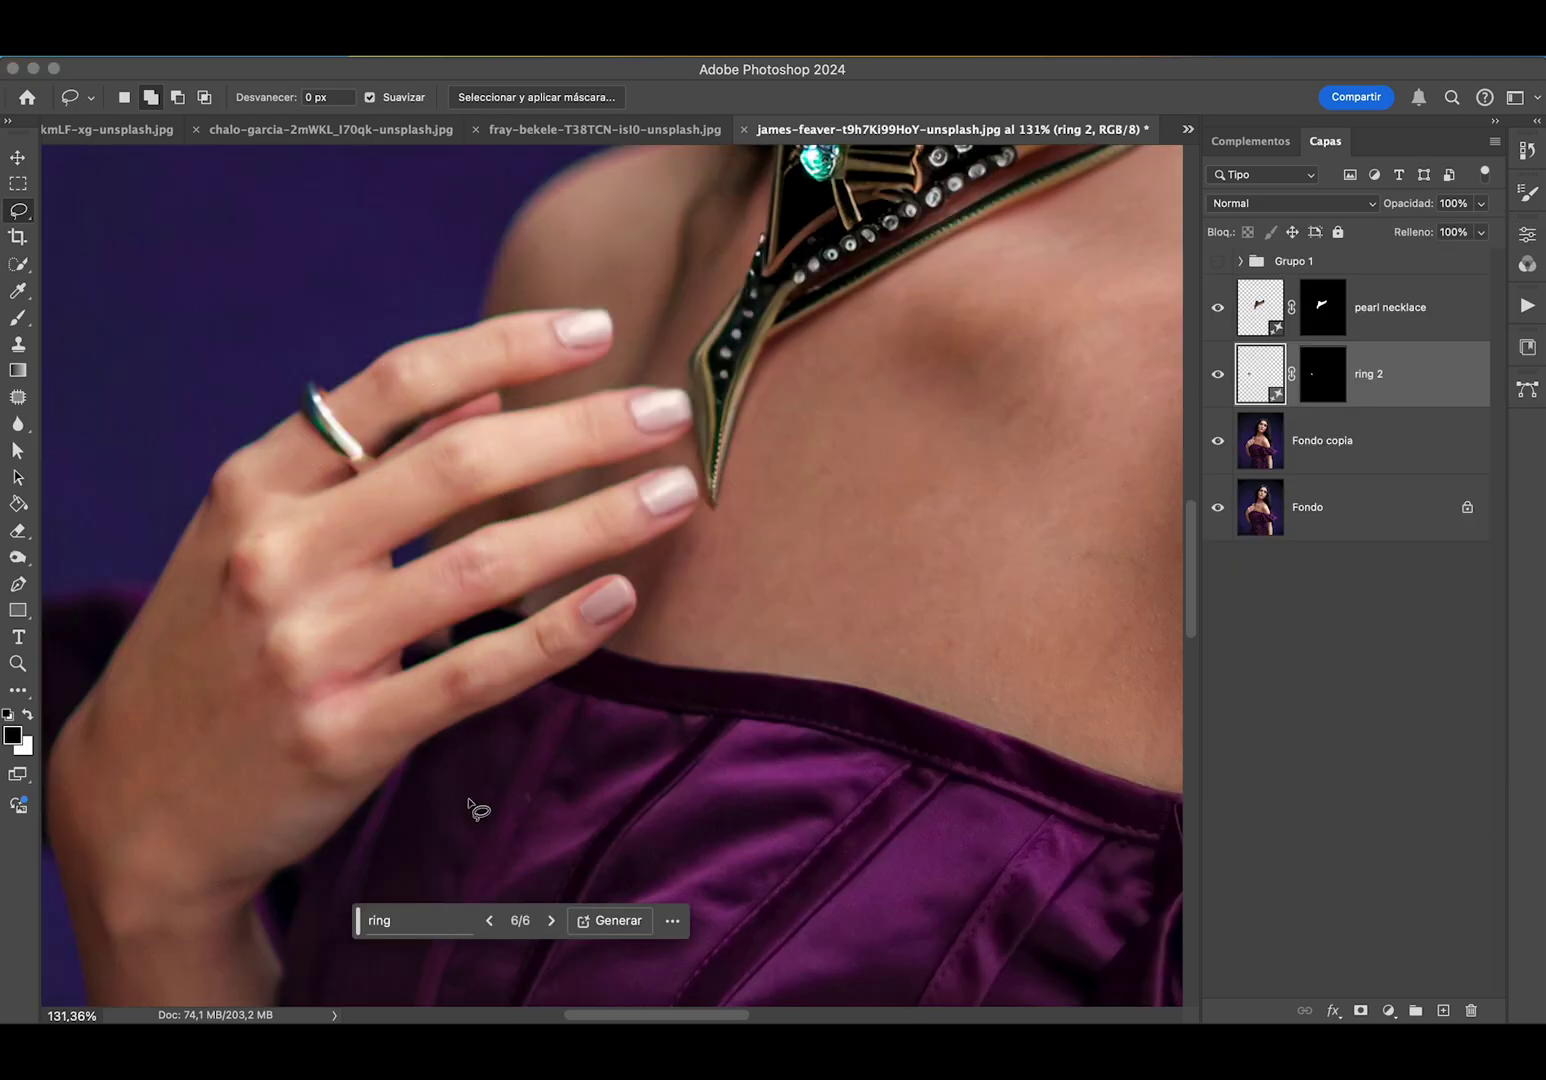
scroll(468, 801, "down", 2)
scroll(468, 801, "down", 5)
scroll(468, 801, "down", 3)
scroll(472, 806, "down", 2)
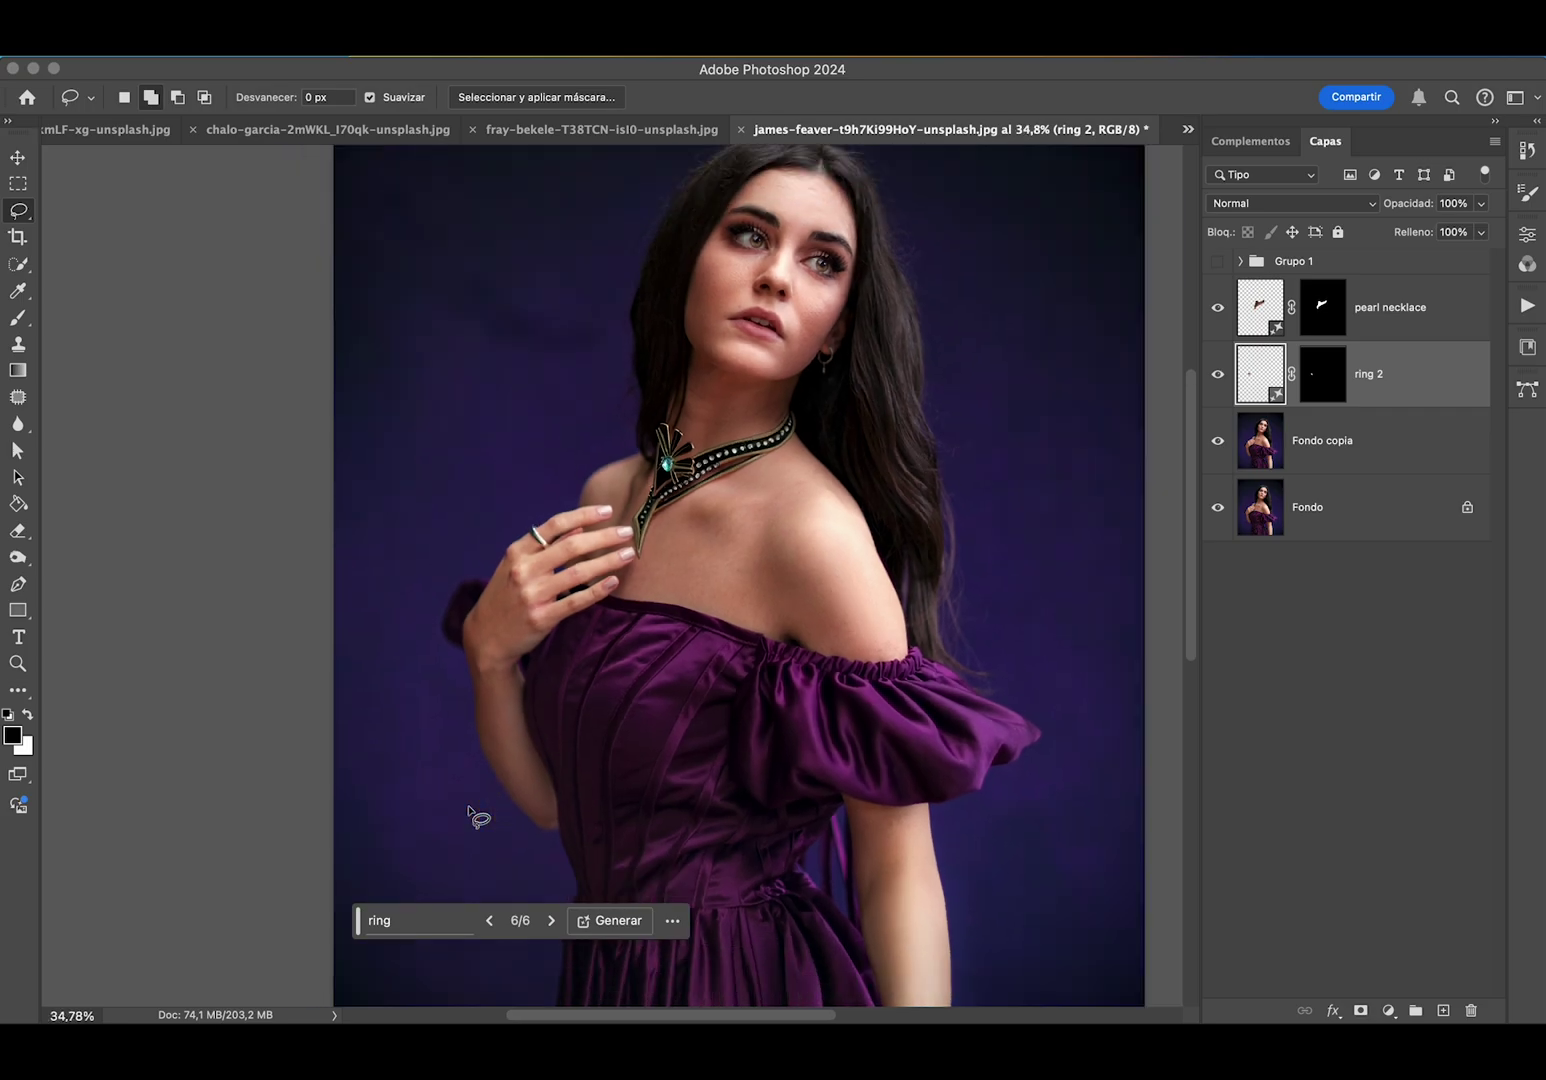
scroll(472, 806, "down", 2)
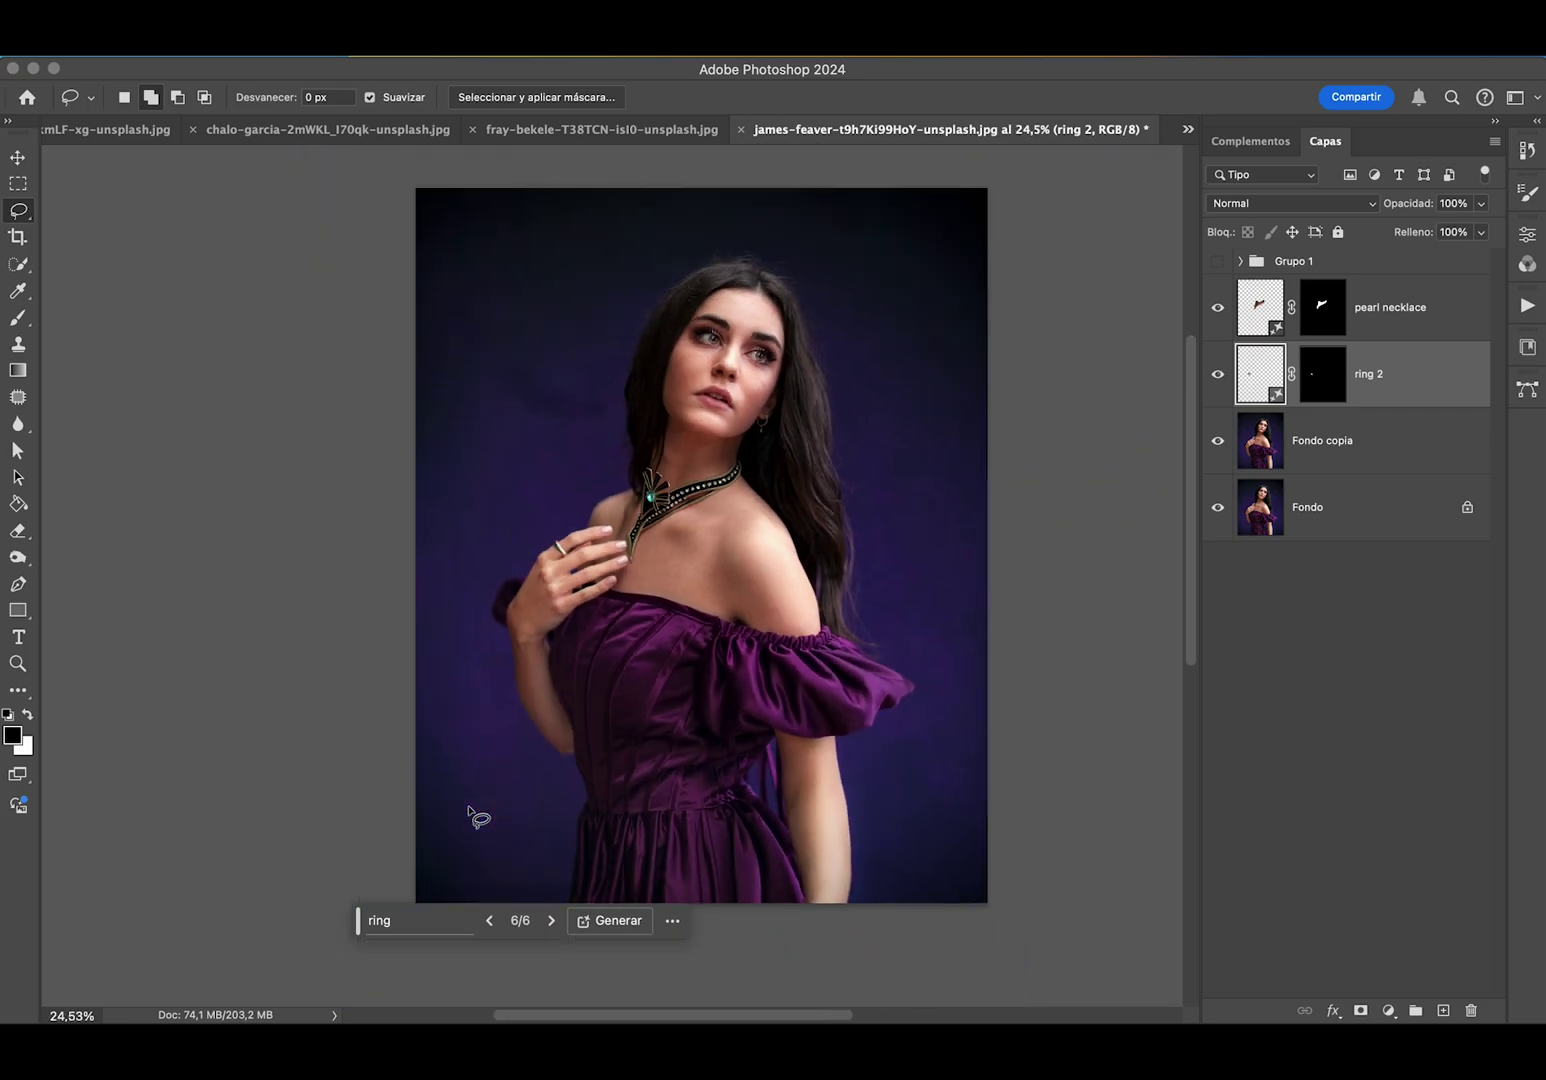
left_click(1377, 467)
scroll(957, 500, "up", 1)
- Lasso an area on top of the model's hair and generate 'flower' with Generative Fill
scroll(957, 500, "up", 1)
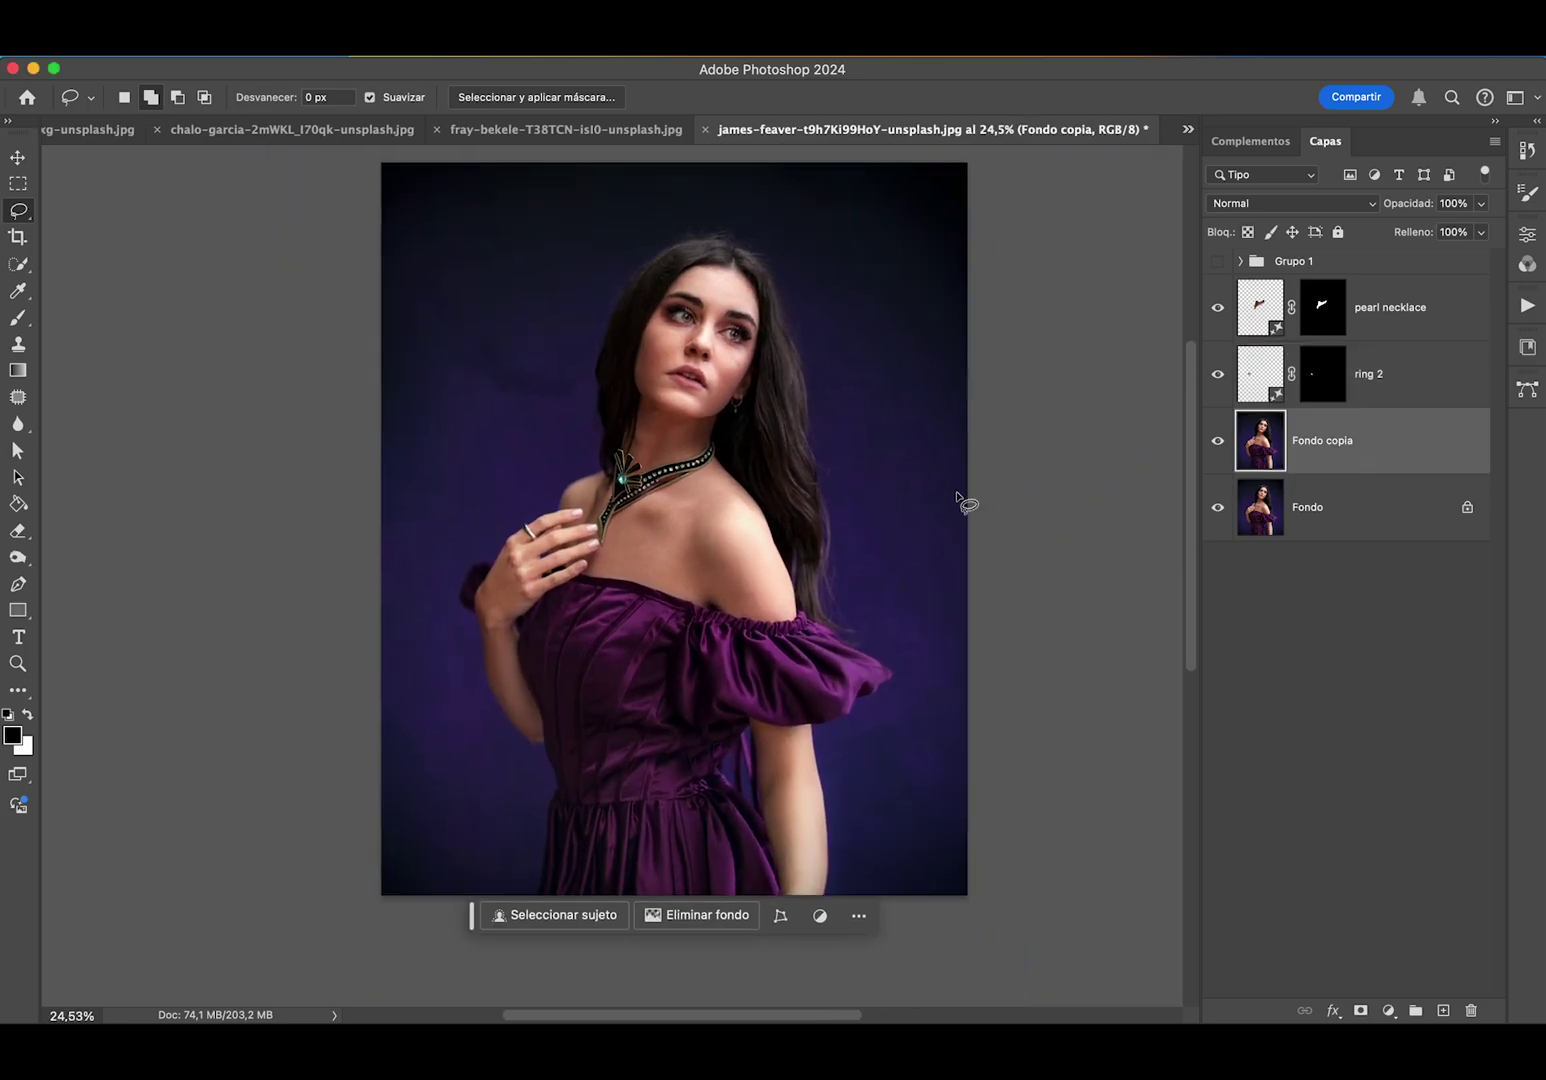
scroll(957, 500, "up", 3)
scroll(957, 500, "up", 2)
scroll(957, 494, "up", 3)
scroll(957, 494, "up", 1)
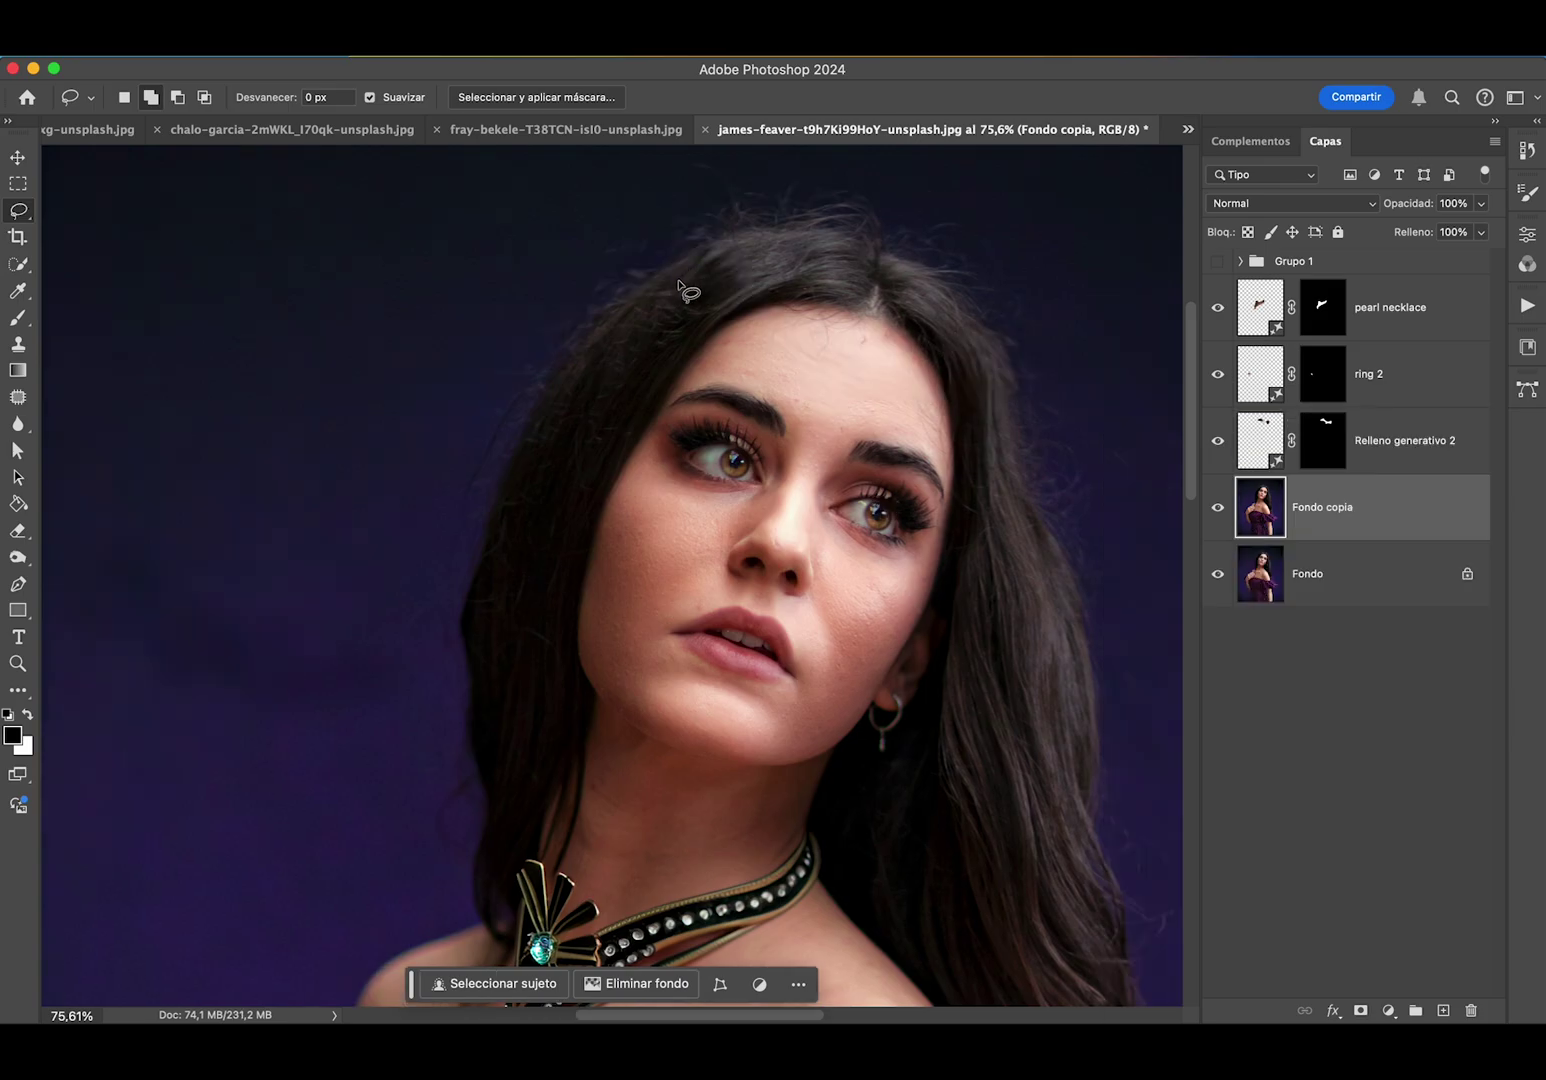
mouse_move(665, 292)
left_mouse_down()
mouse_move(681, 212)
mouse_move(682, 268)
left_mouse_up()
left_click(470, 345)
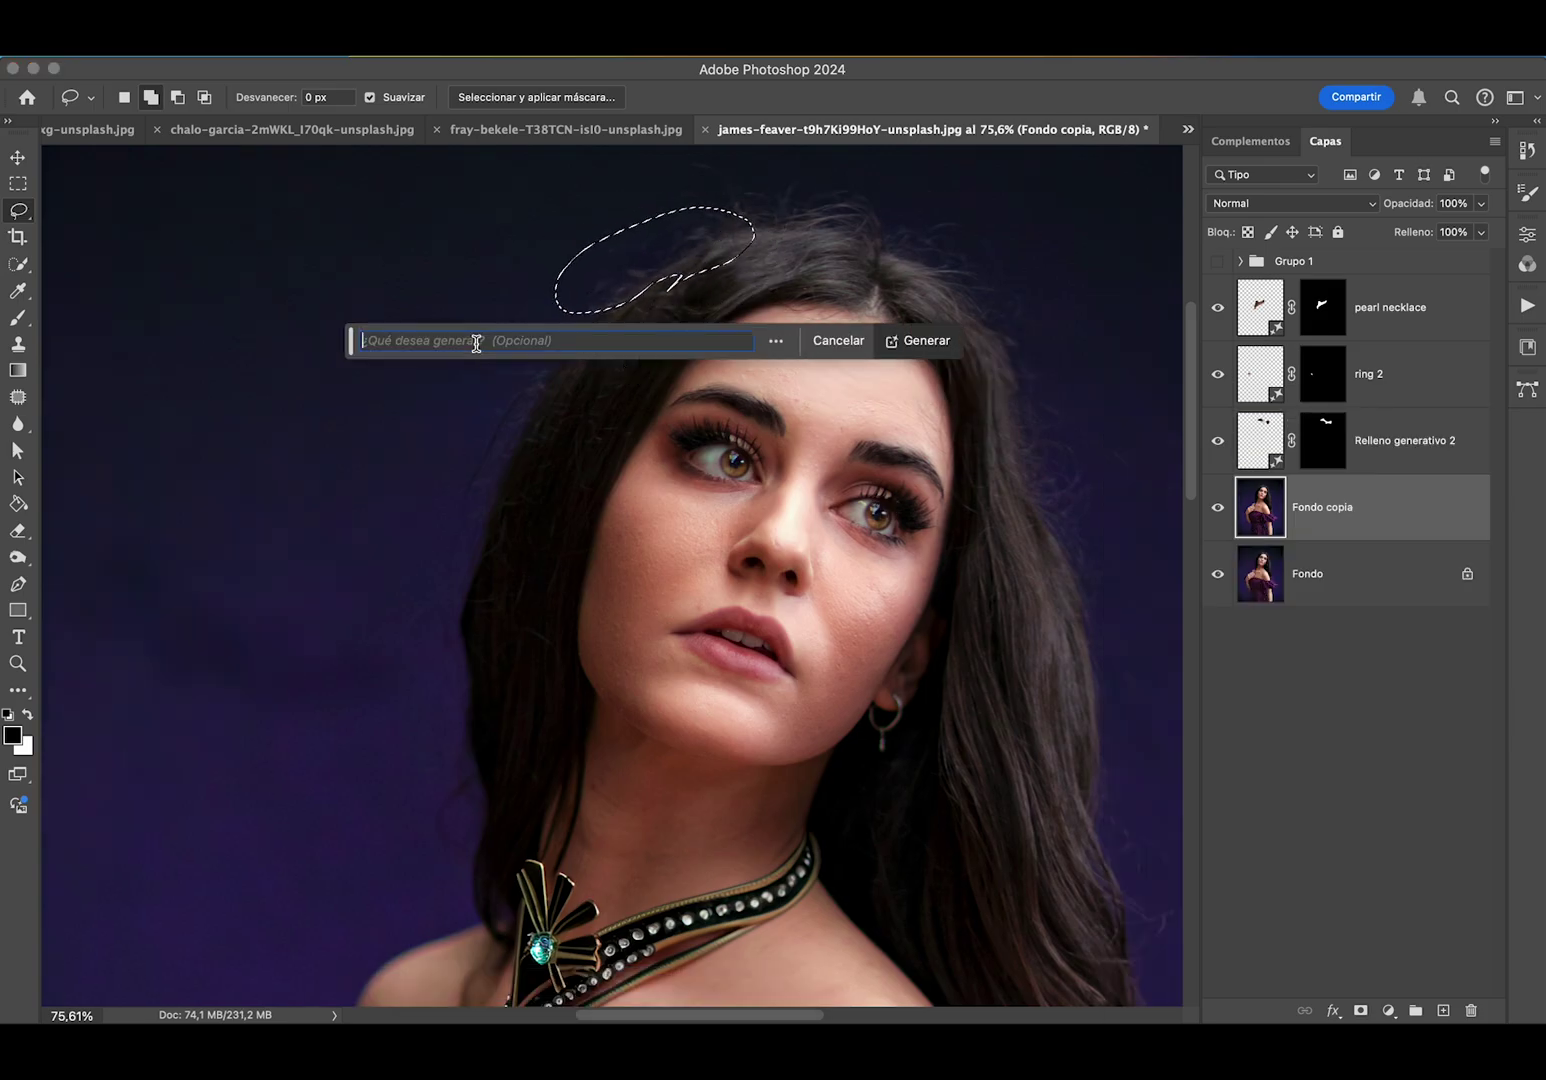
type("flo")
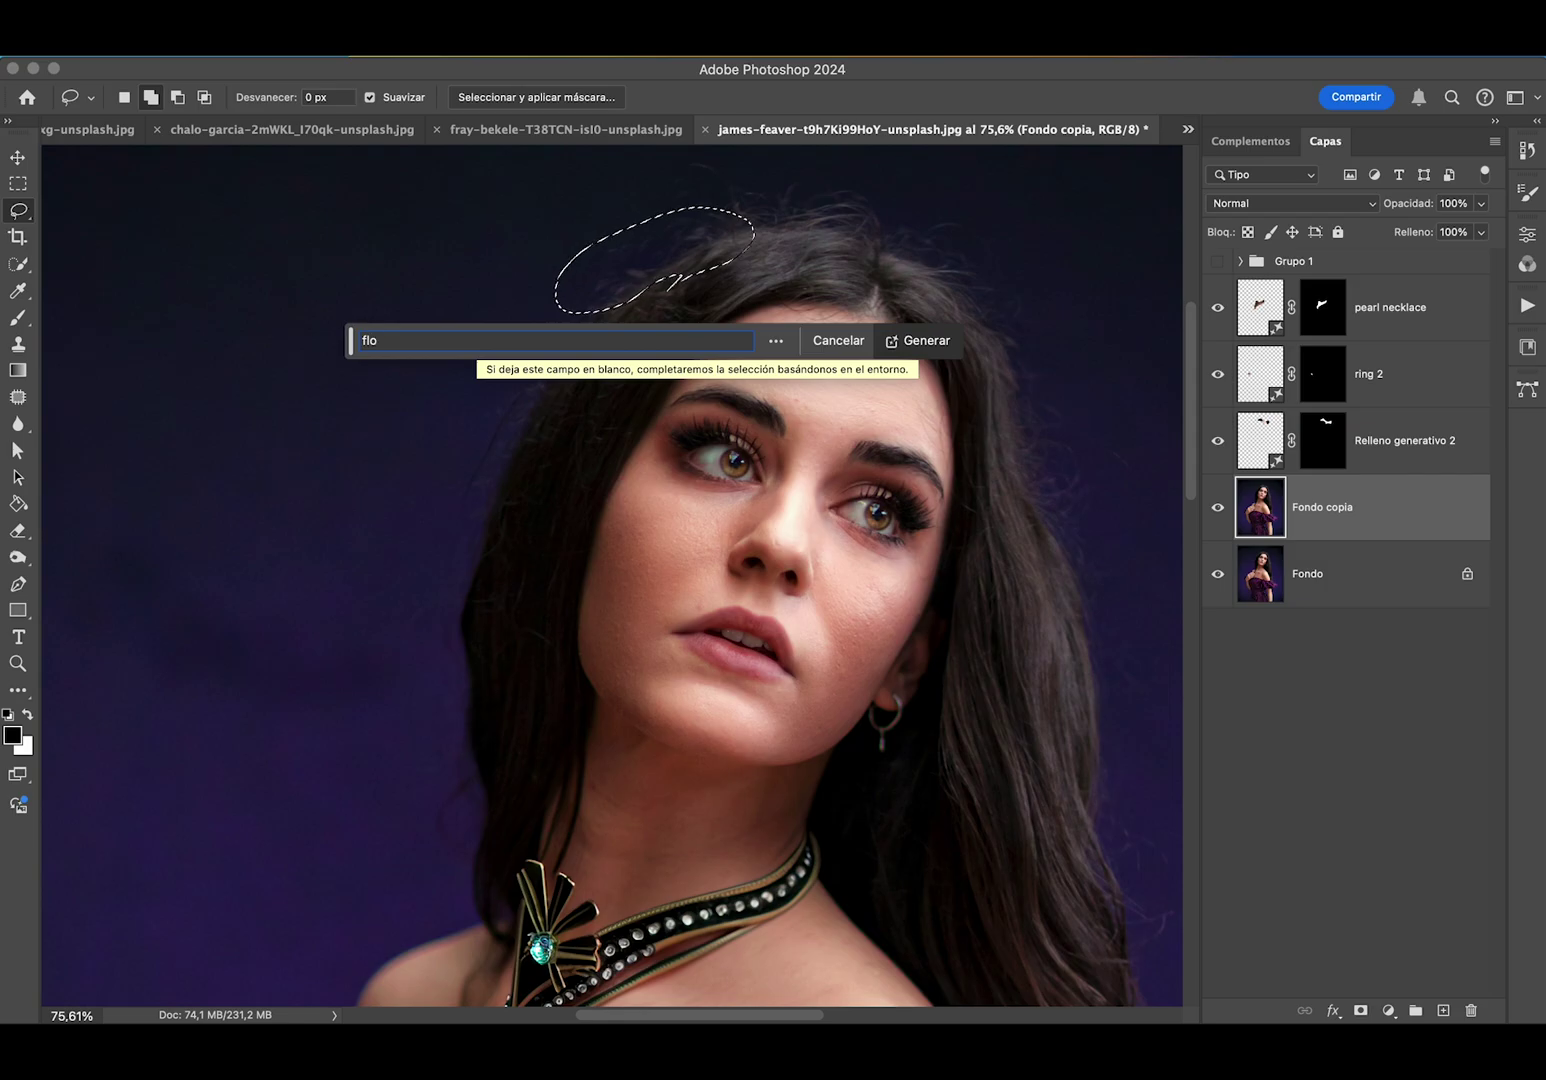
type("wer")
left_click(918, 340)
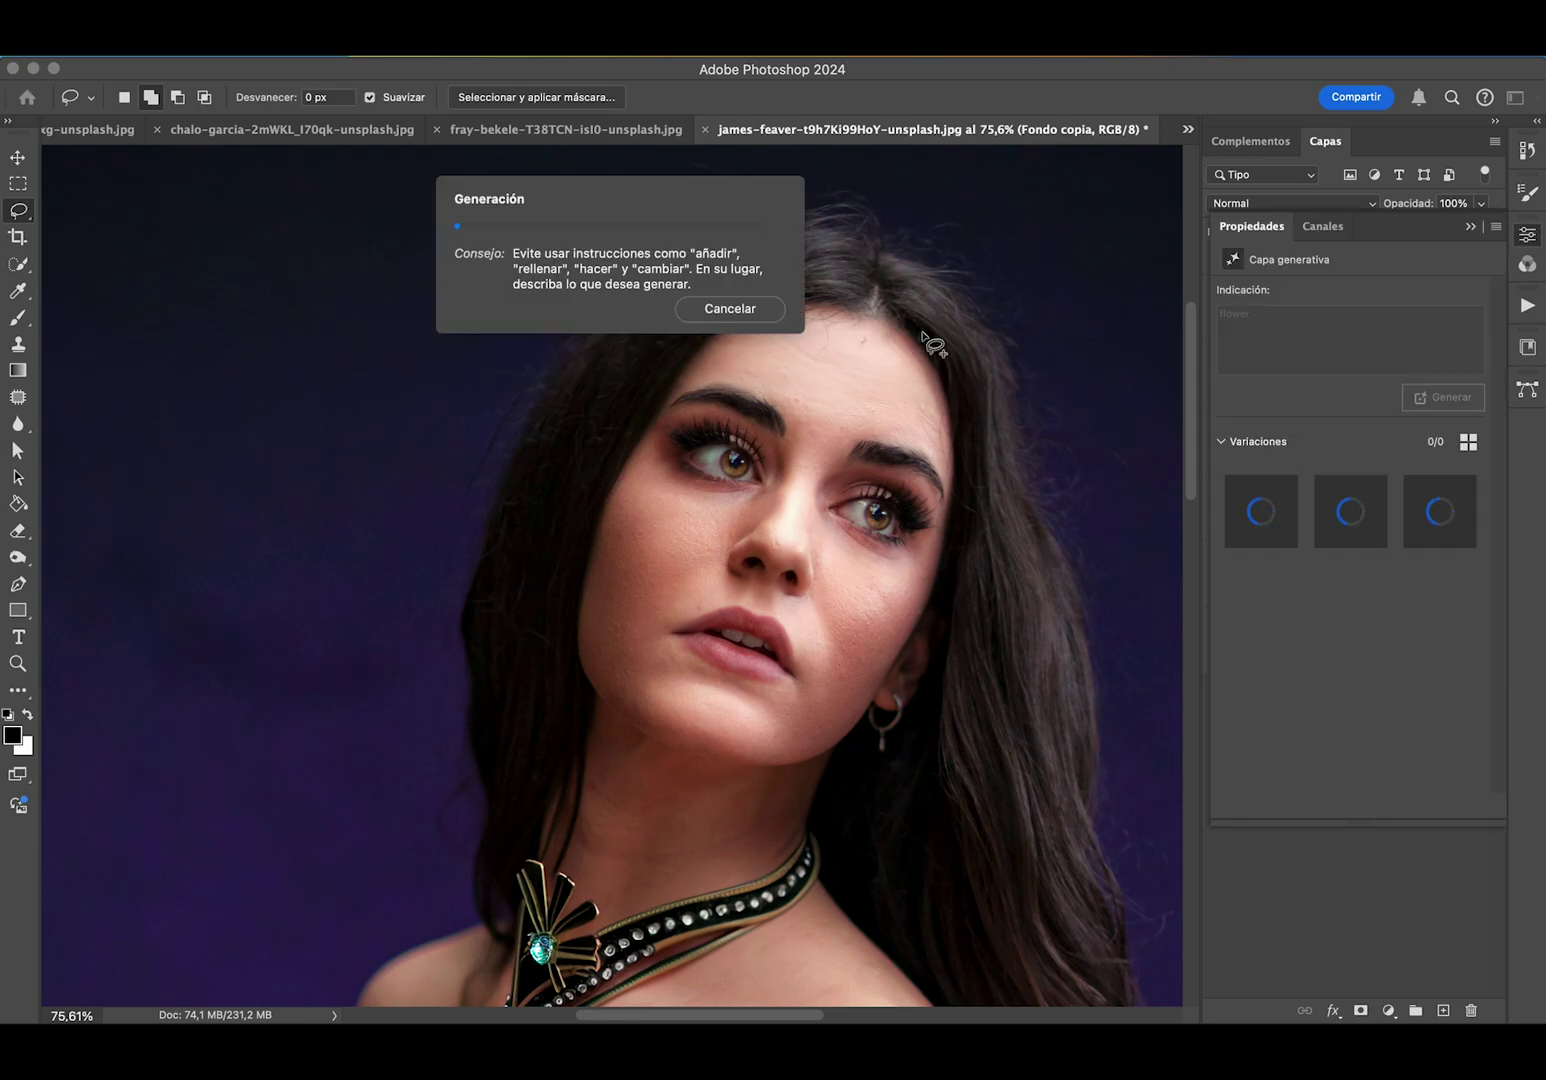
- Compare the flower variations and keep the purple one
left_click(1372, 527)
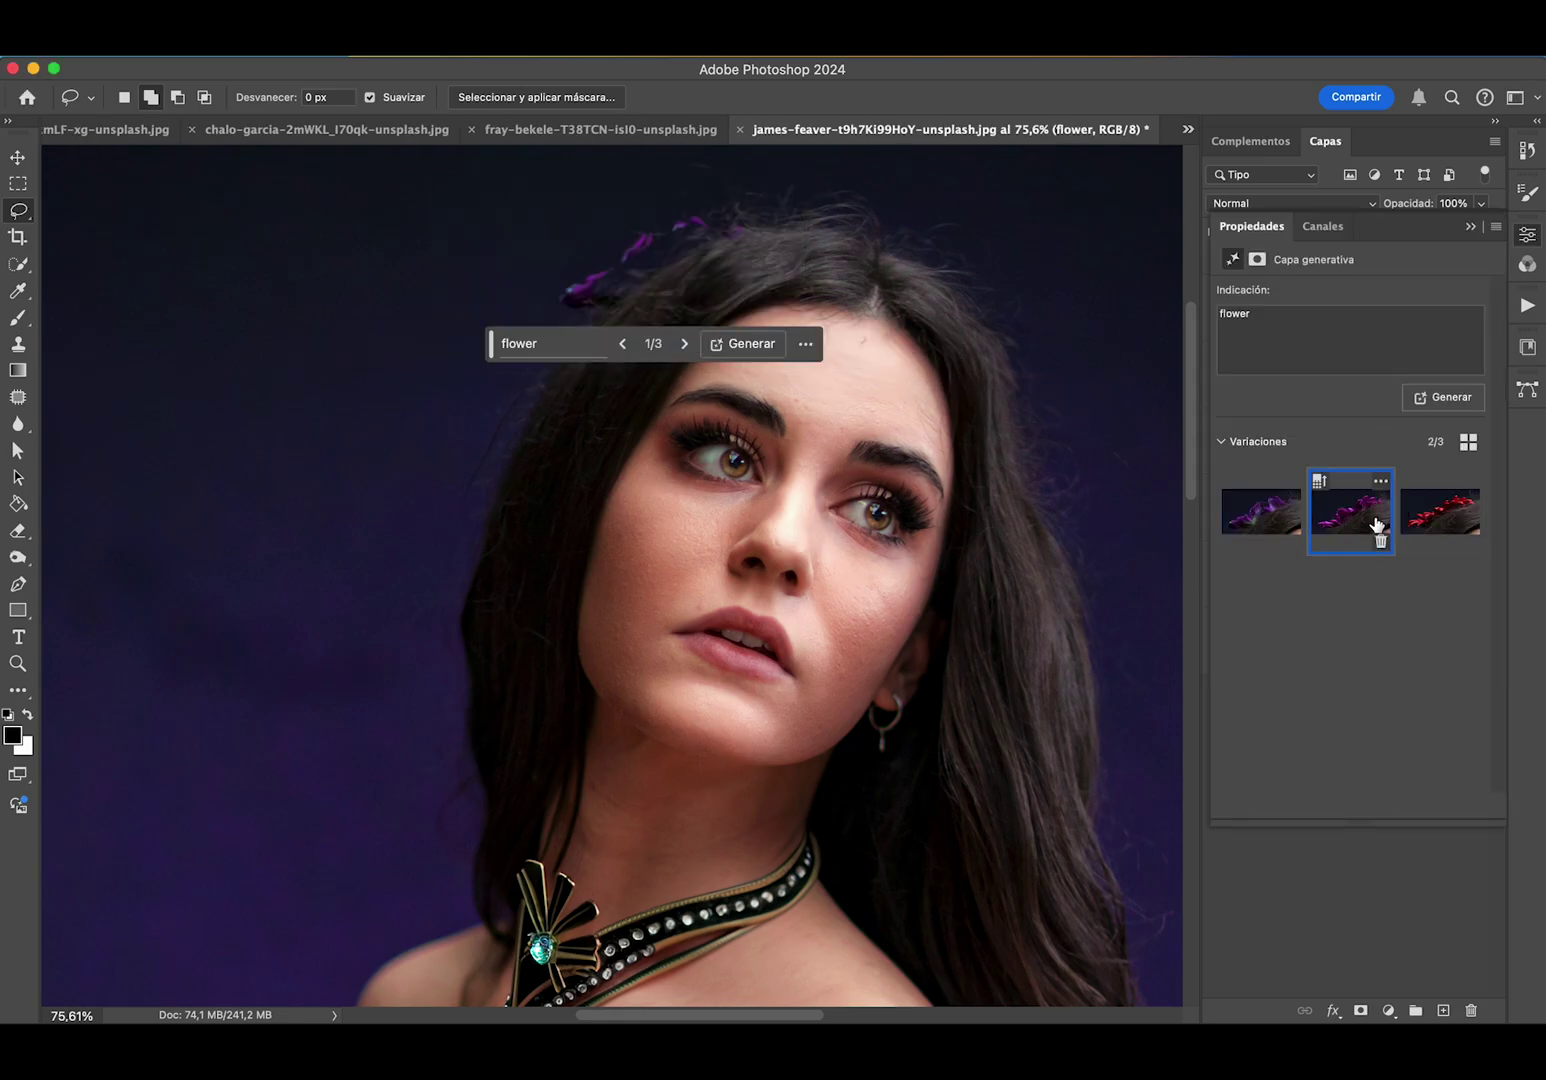
left_click(1441, 519)
left_click(1285, 530)
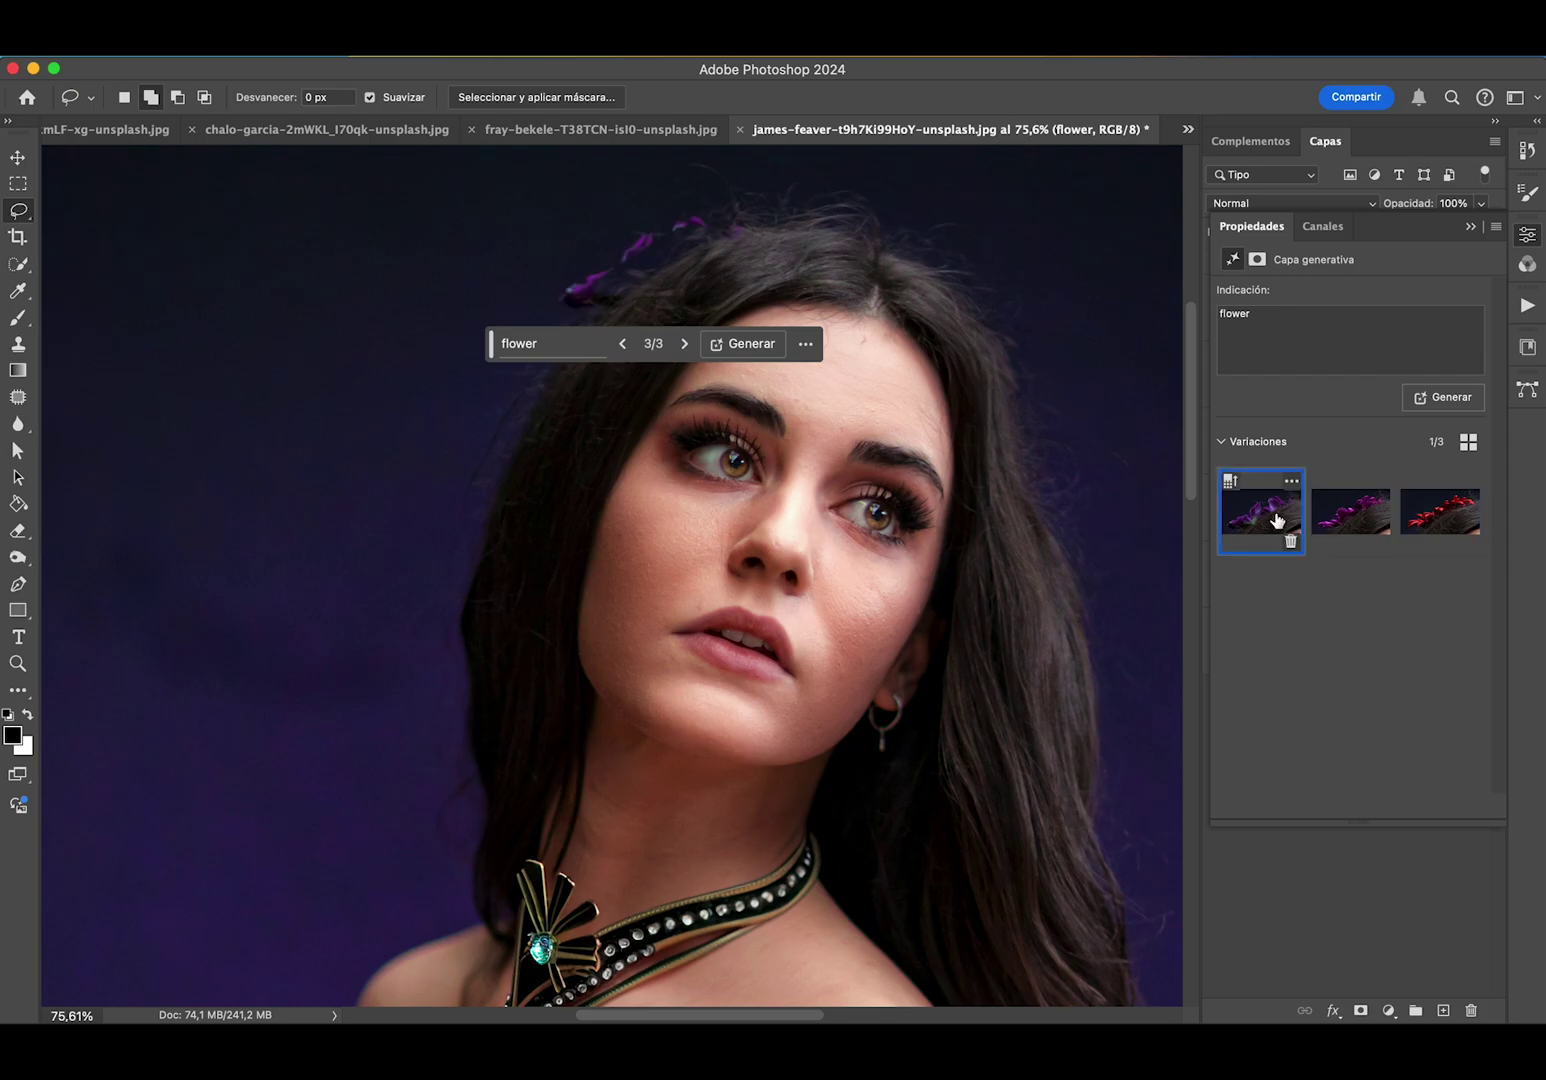
key("super+minus")
scroll(1037, 693, "down", 5)
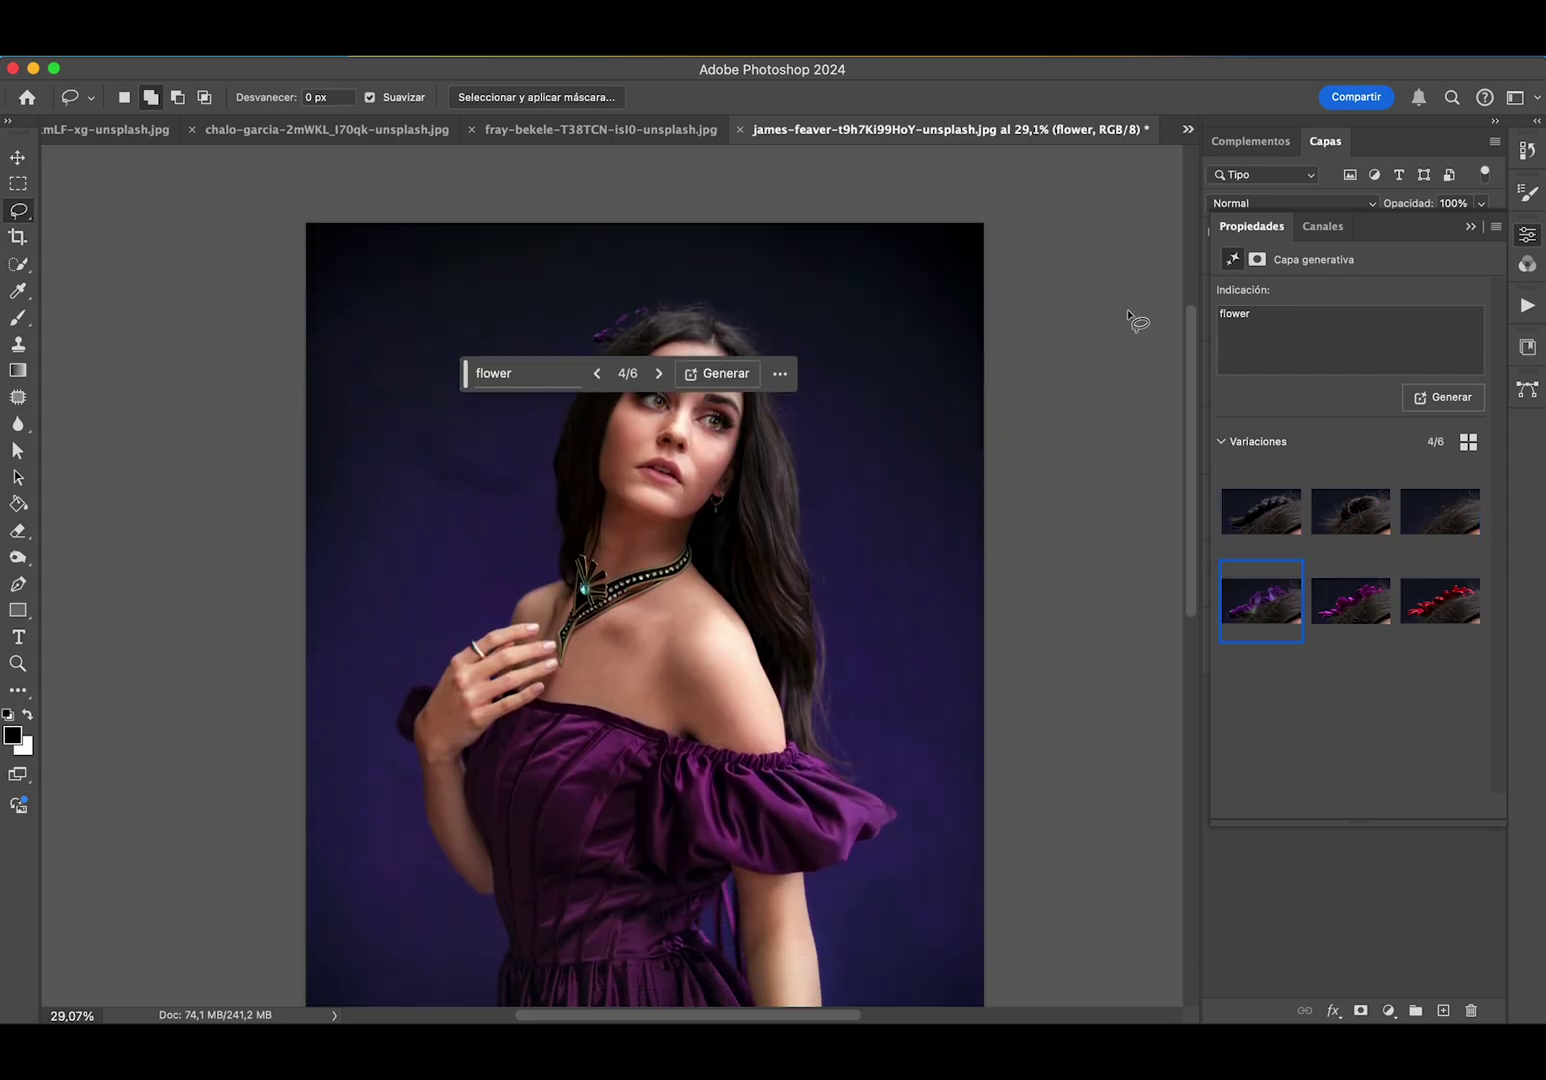
mouse_move(470, 370)
left_mouse_down()
mouse_move(238, 160)
mouse_move(202, 160)
left_mouse_up()
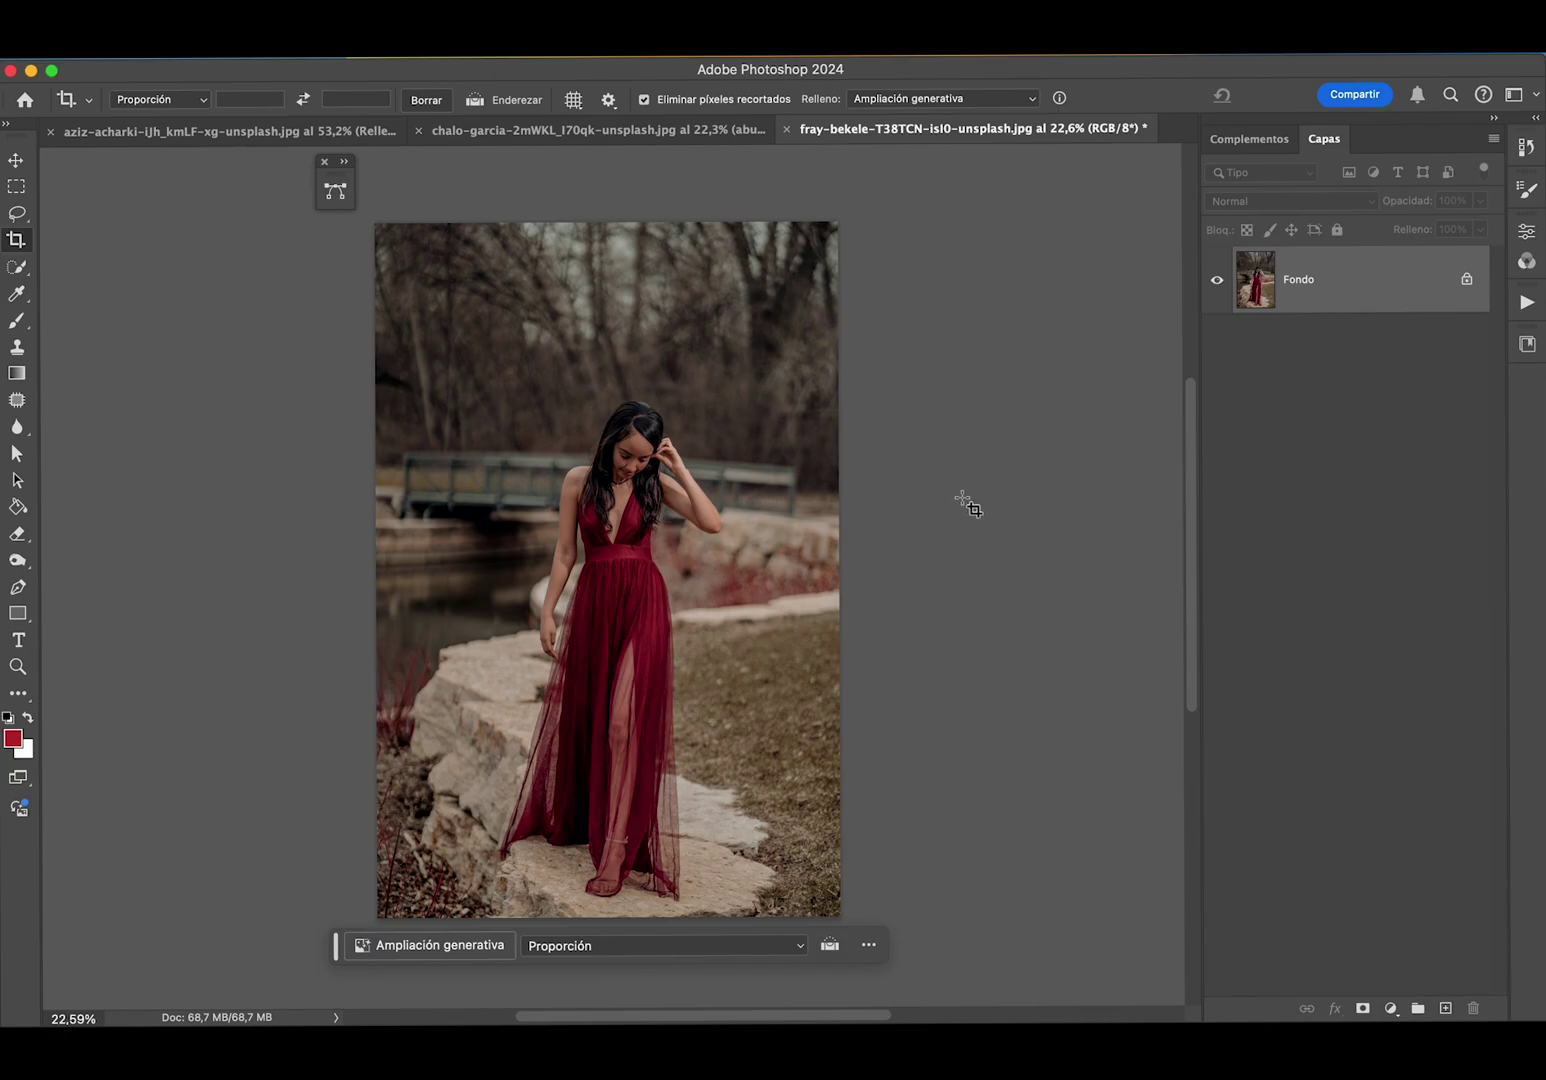
- Extend the red-dress photo's canvas leftward with the Crop tool and Generative Expand
left_click(190, 304)
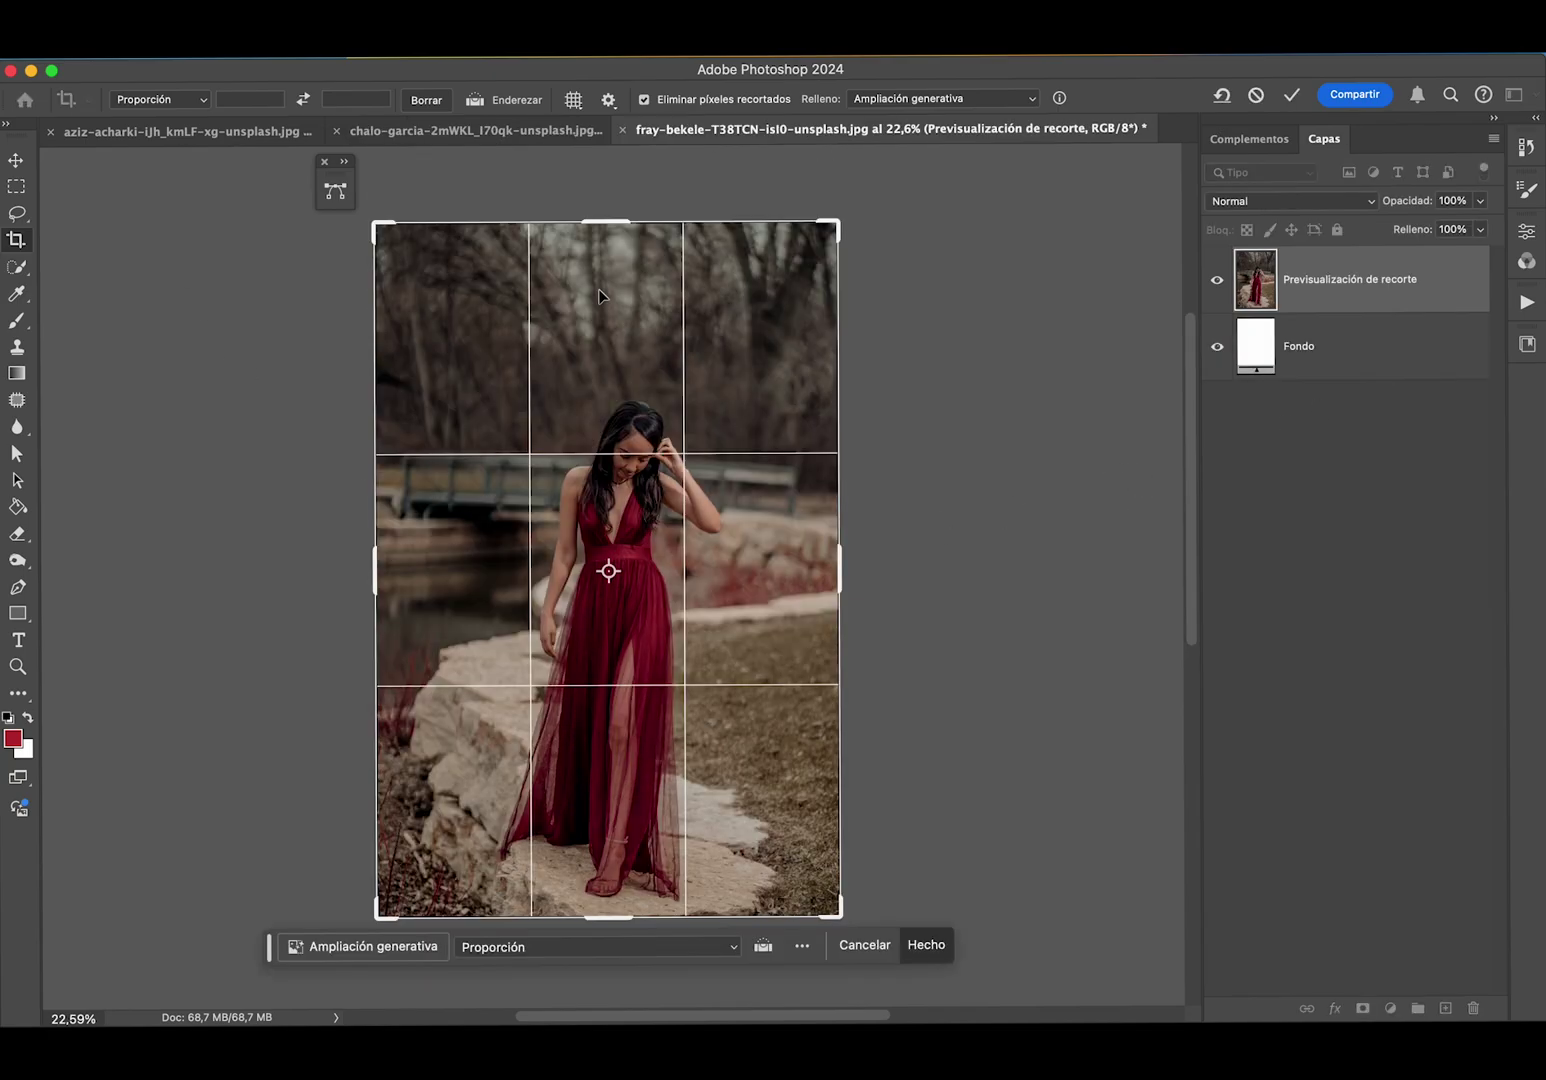
left_click(160, 99)
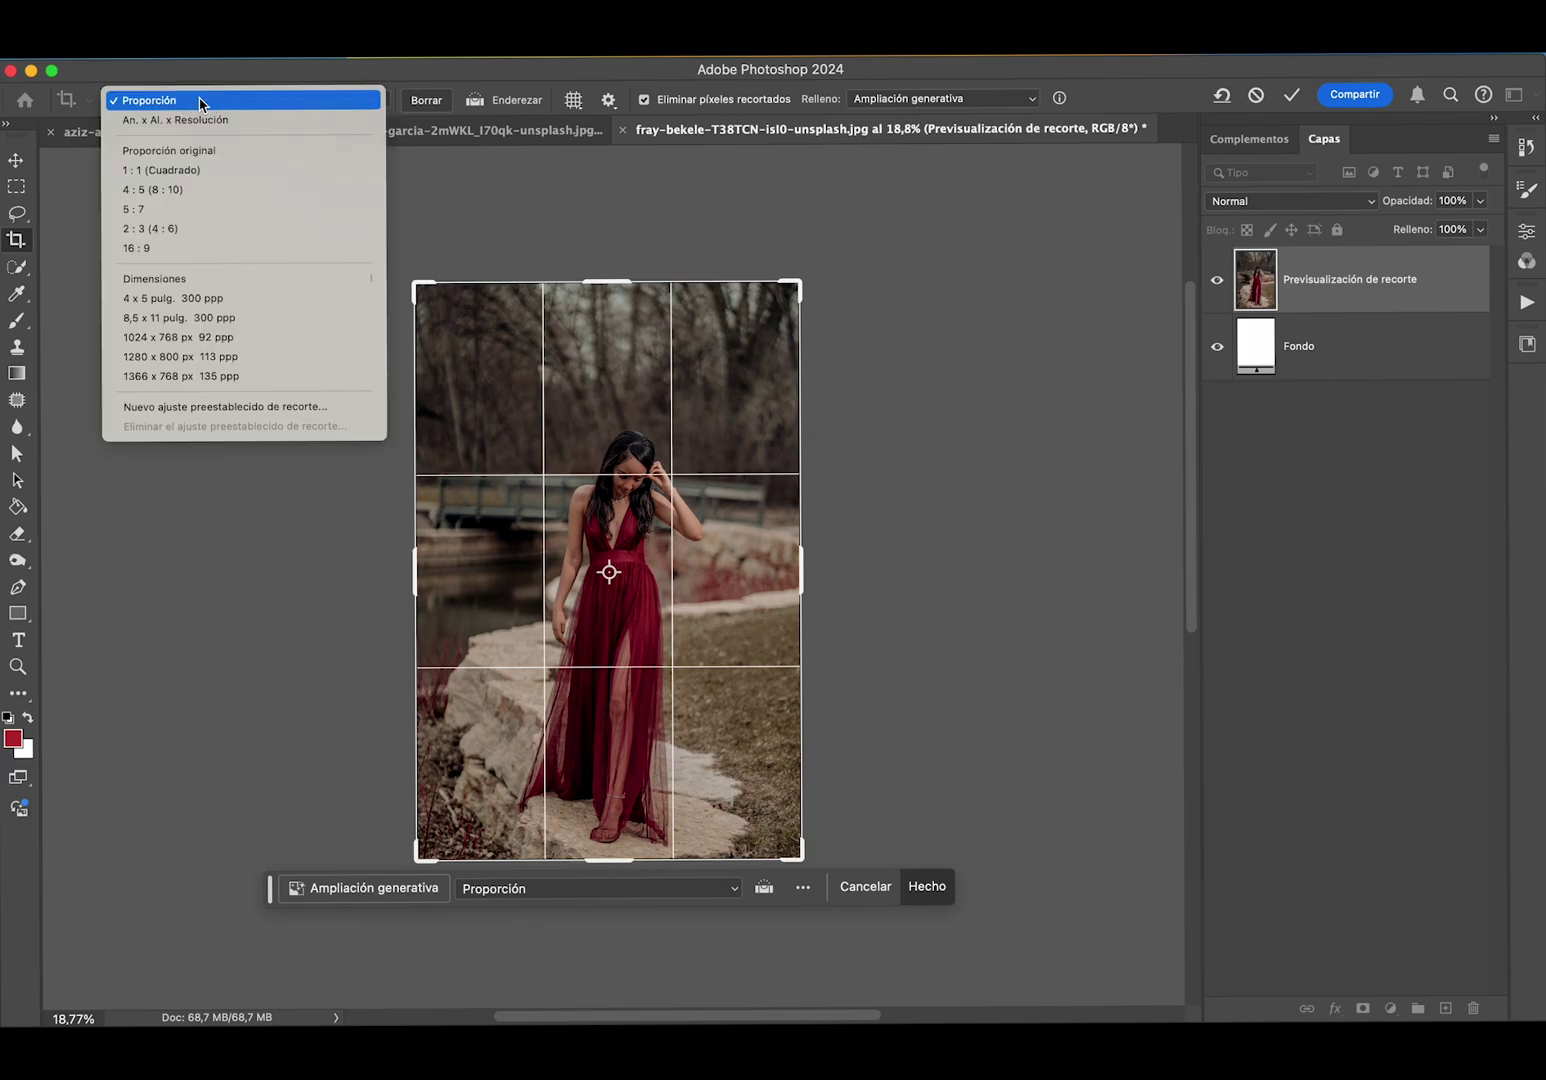
left_click(163, 105)
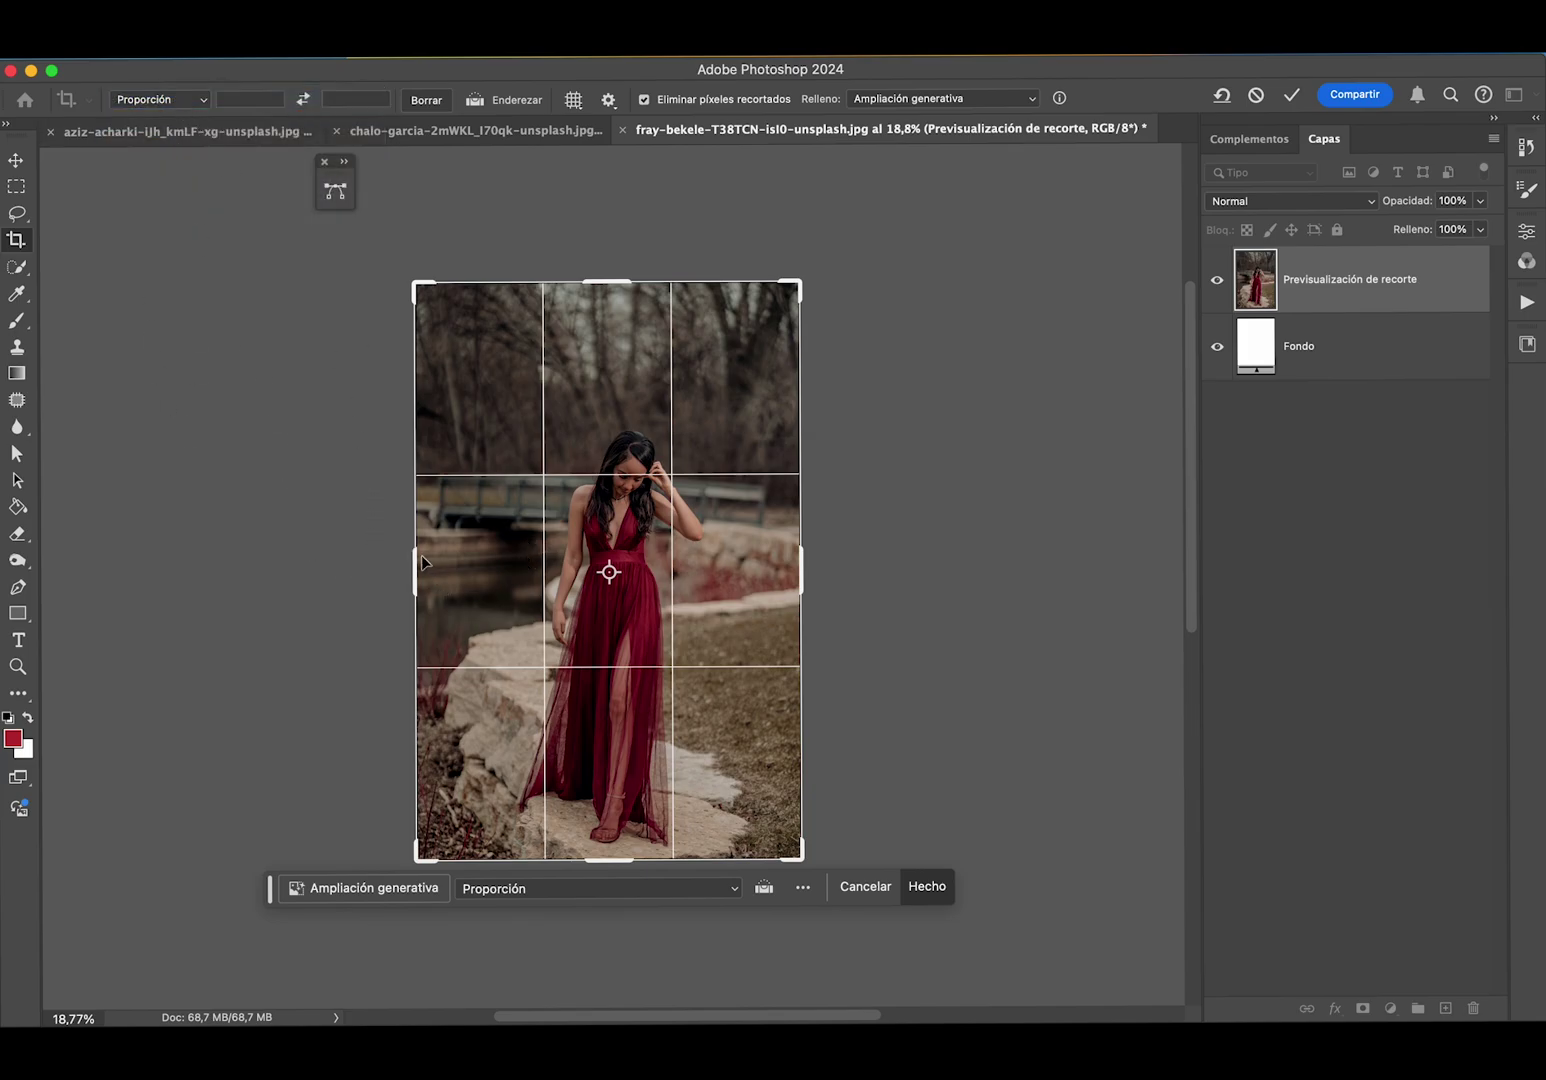
left_click_drag(412, 561, 313, 570)
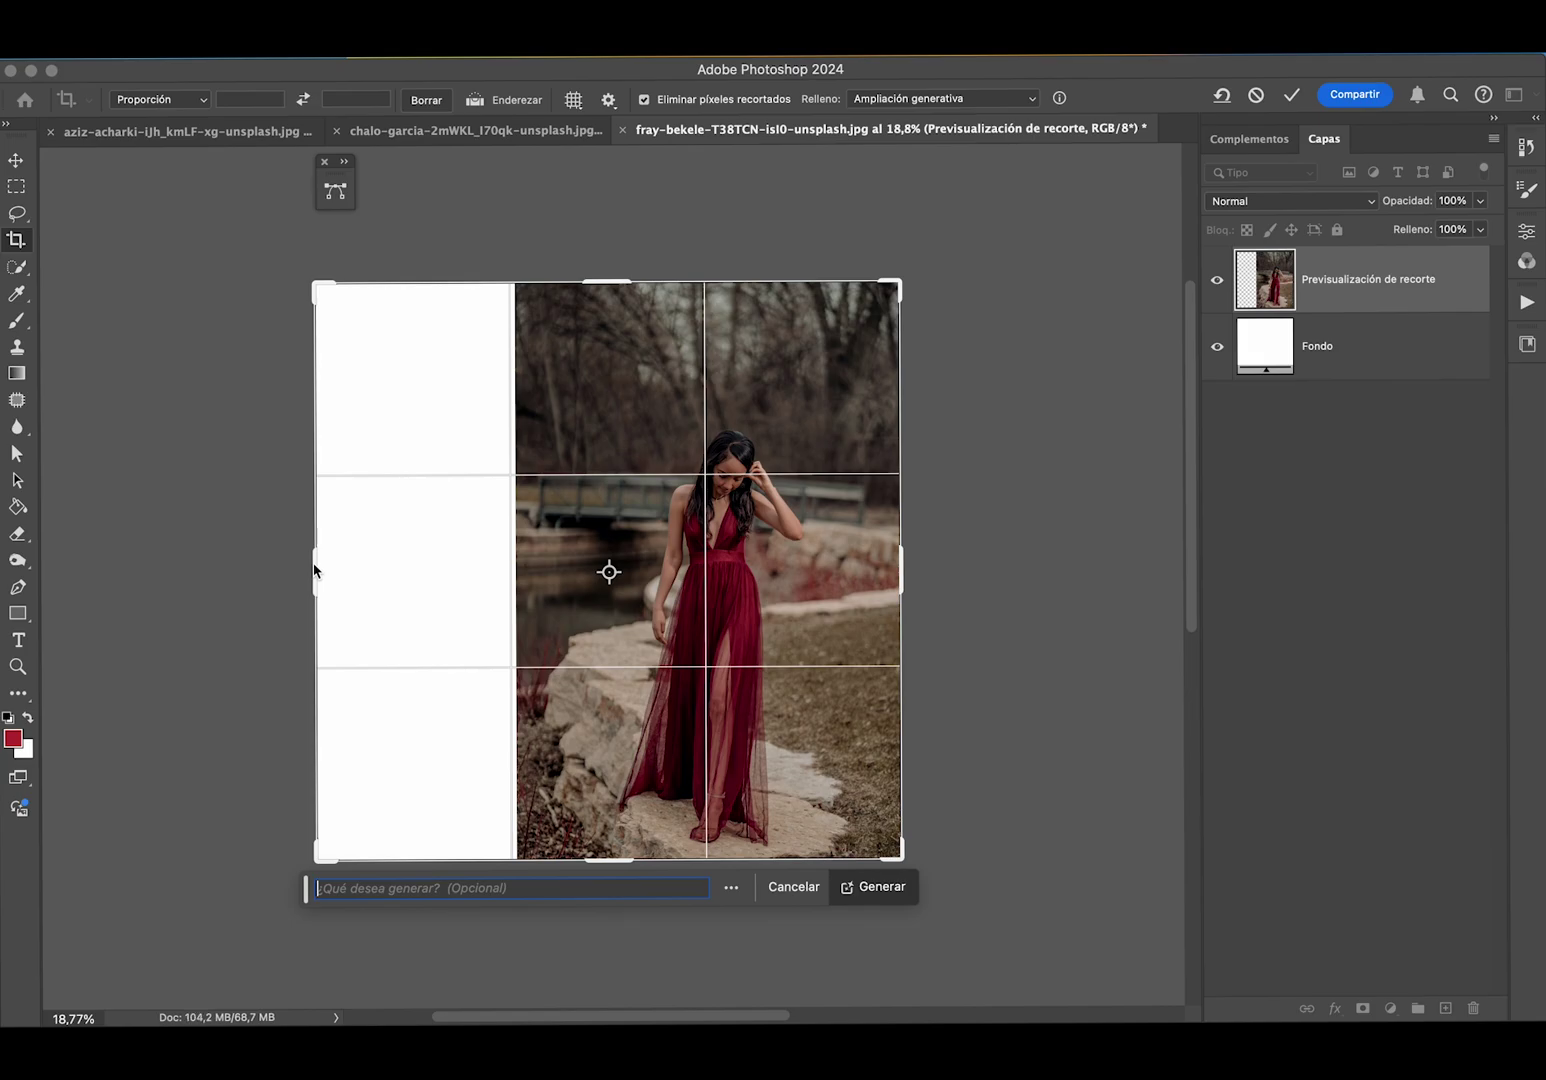
key("Return")
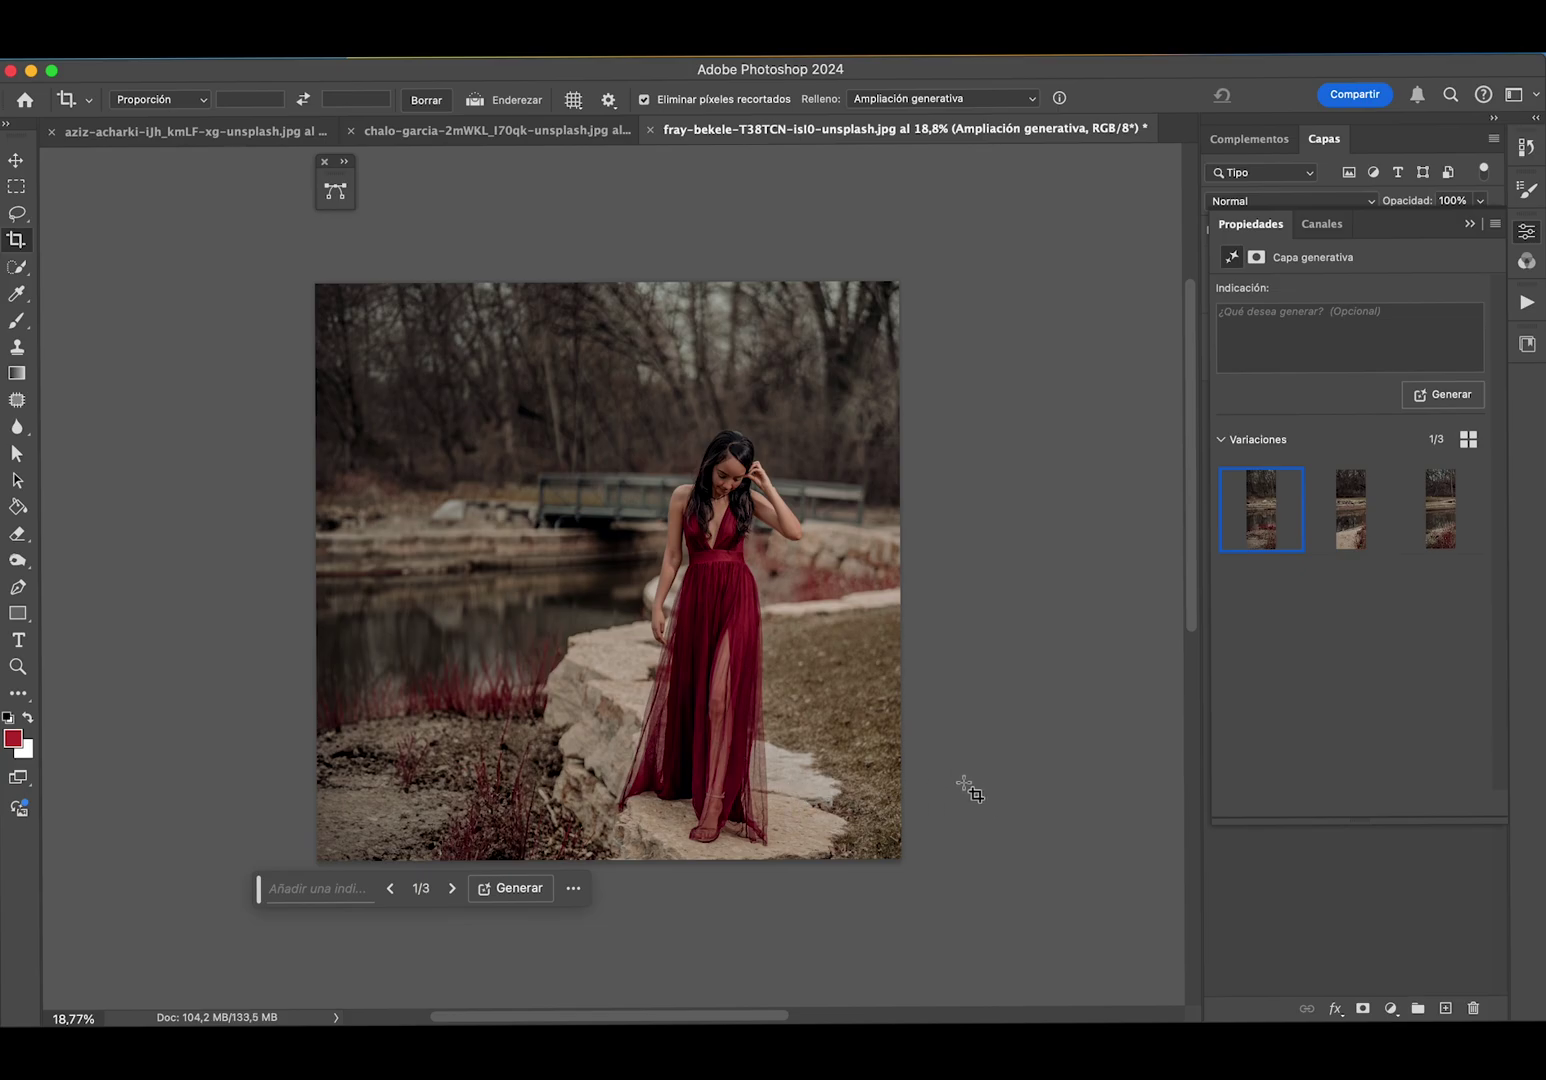
mouse_move(1350, 508)
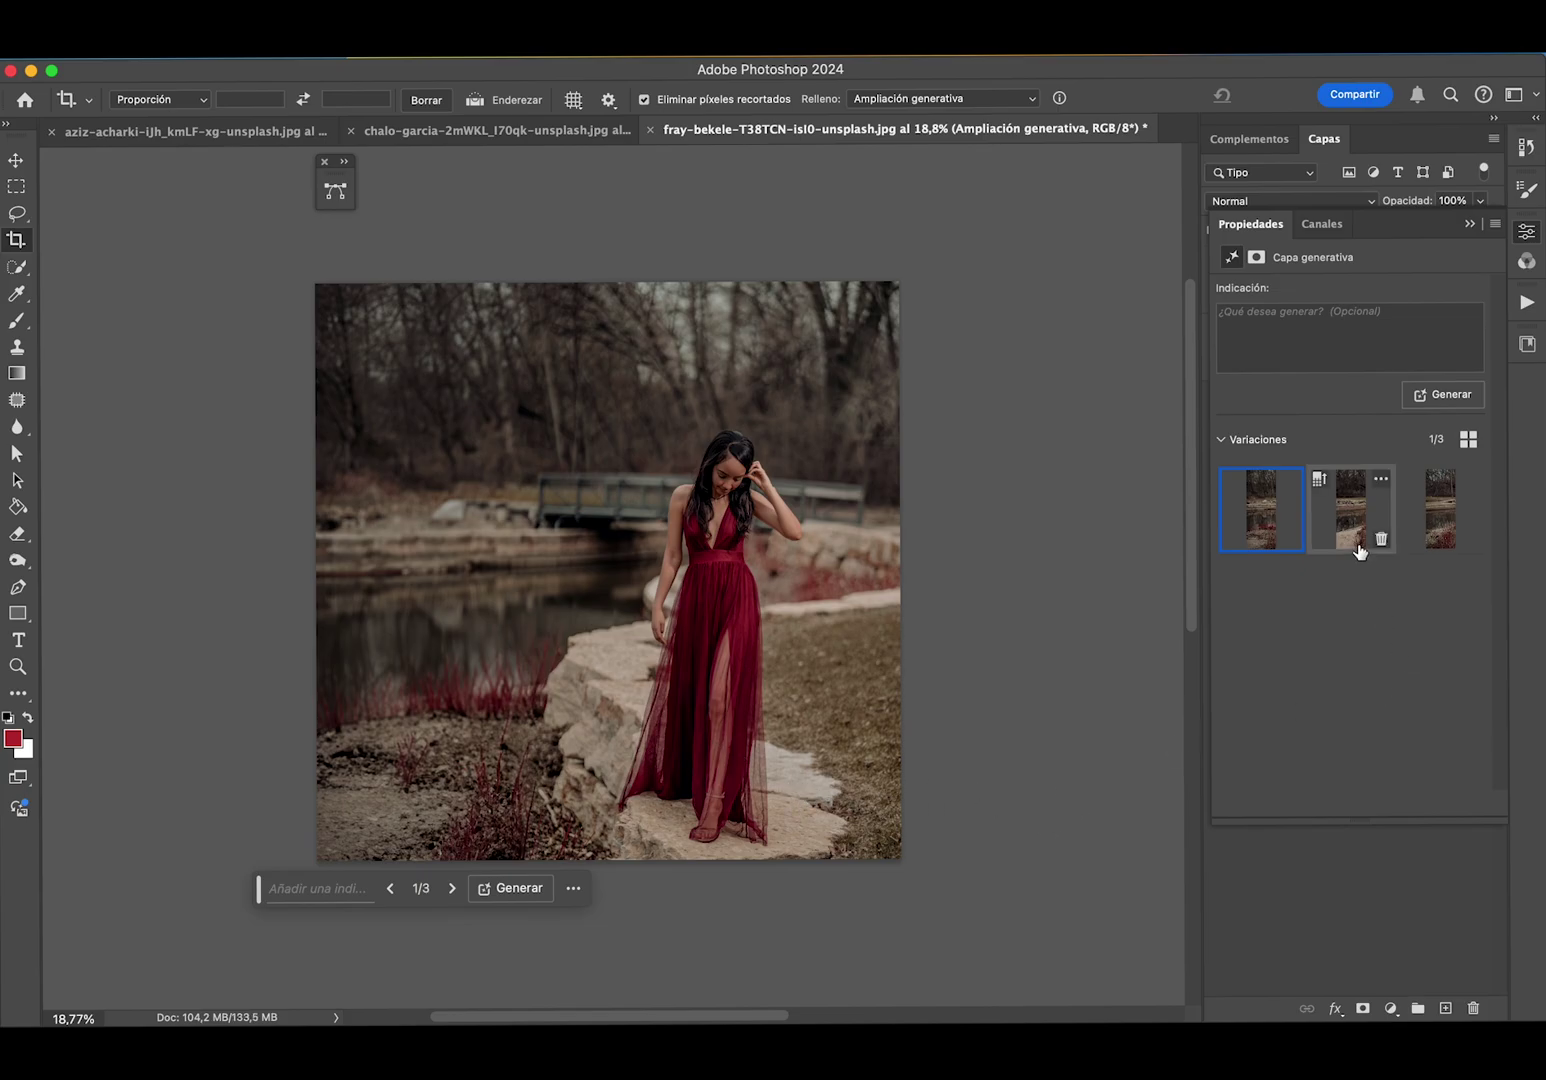
- Compare the three left-side expansion variations, keep the first, and reselect the Fondo layer
left_click(1470, 224)
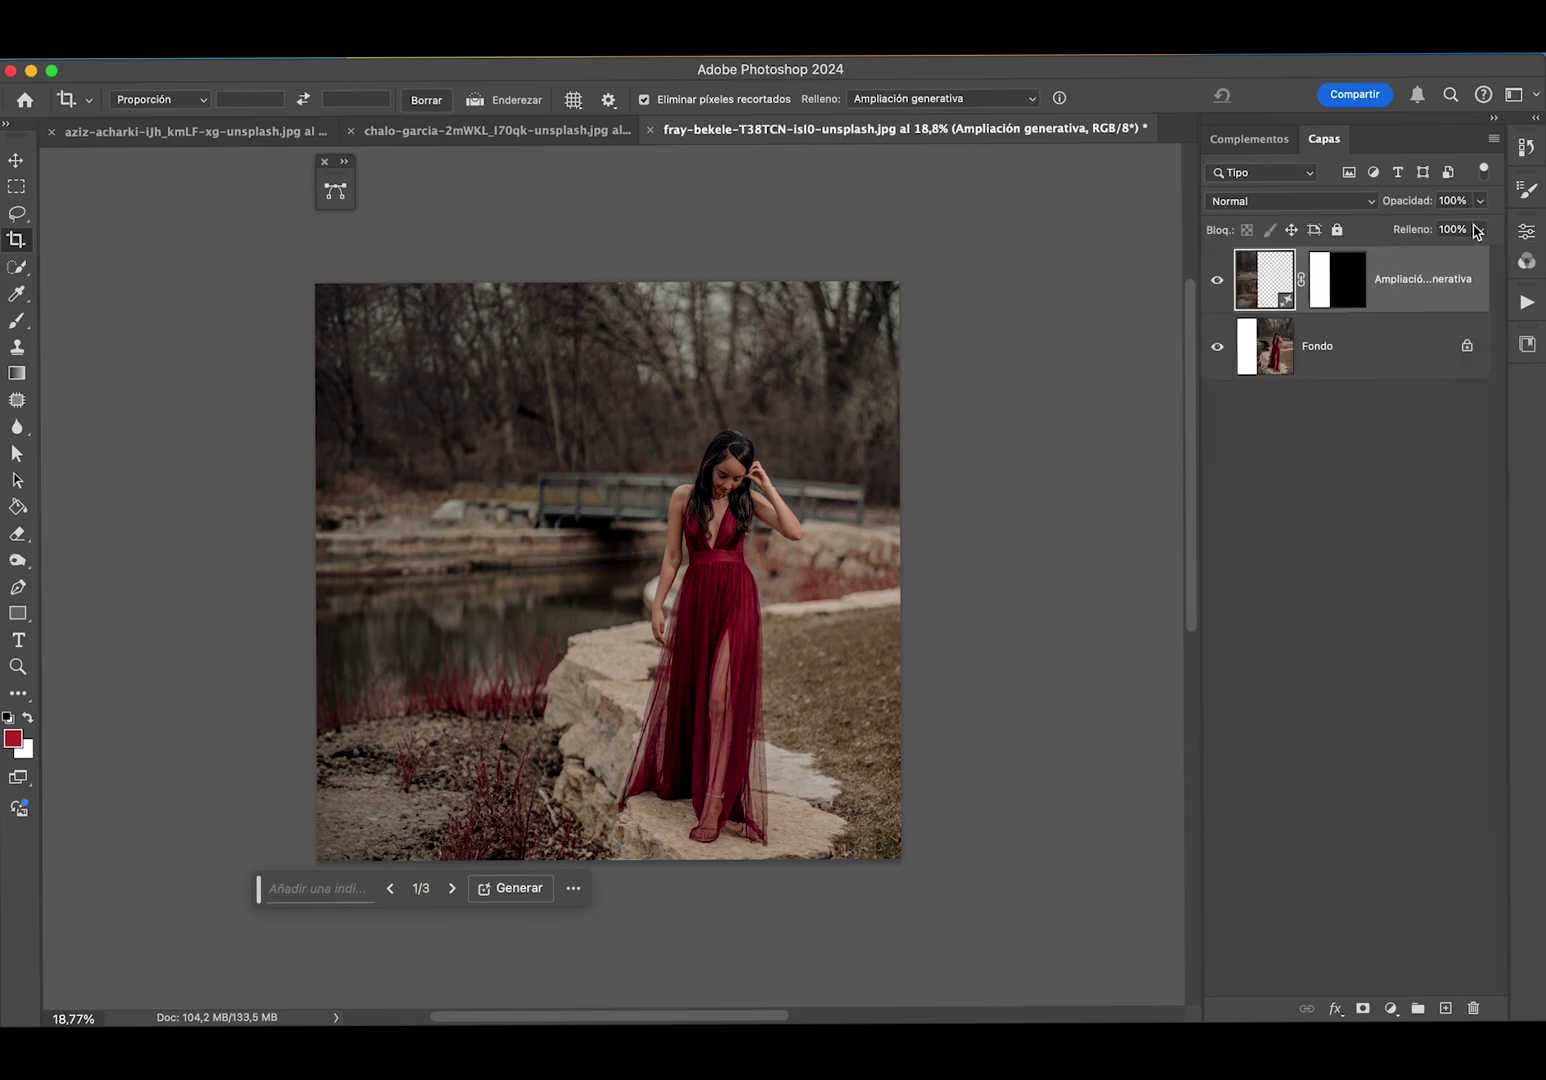
left_click(1527, 231)
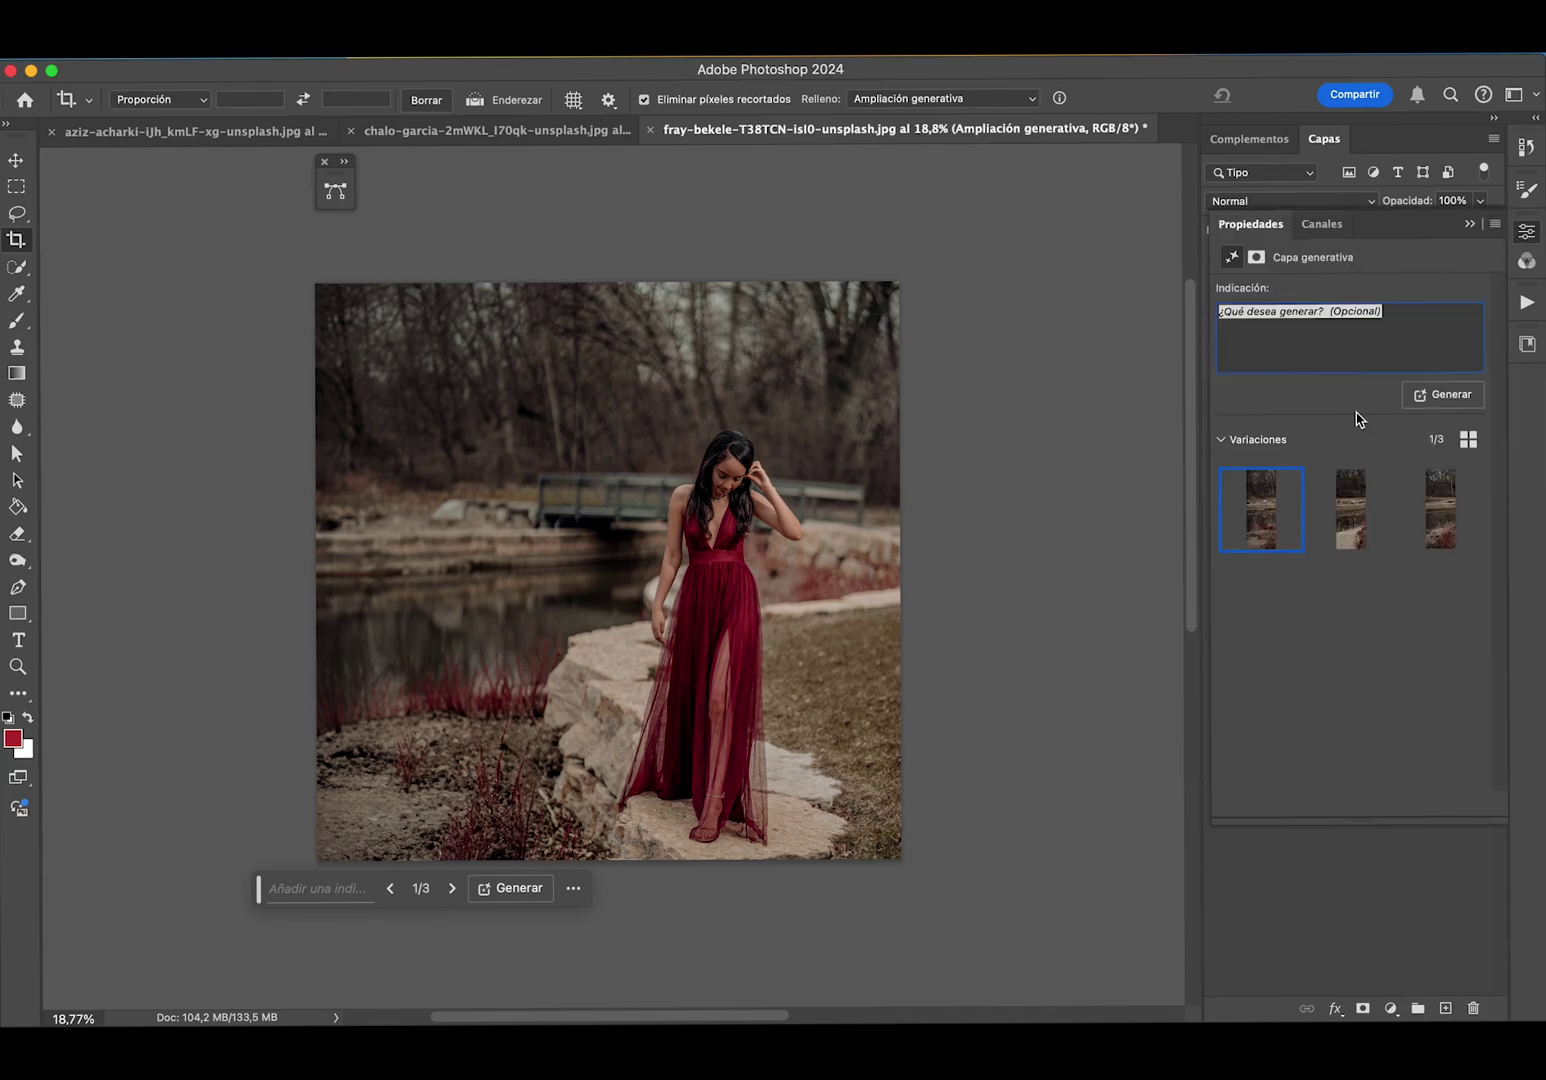
left_click(1350, 508)
left_click(1414, 531)
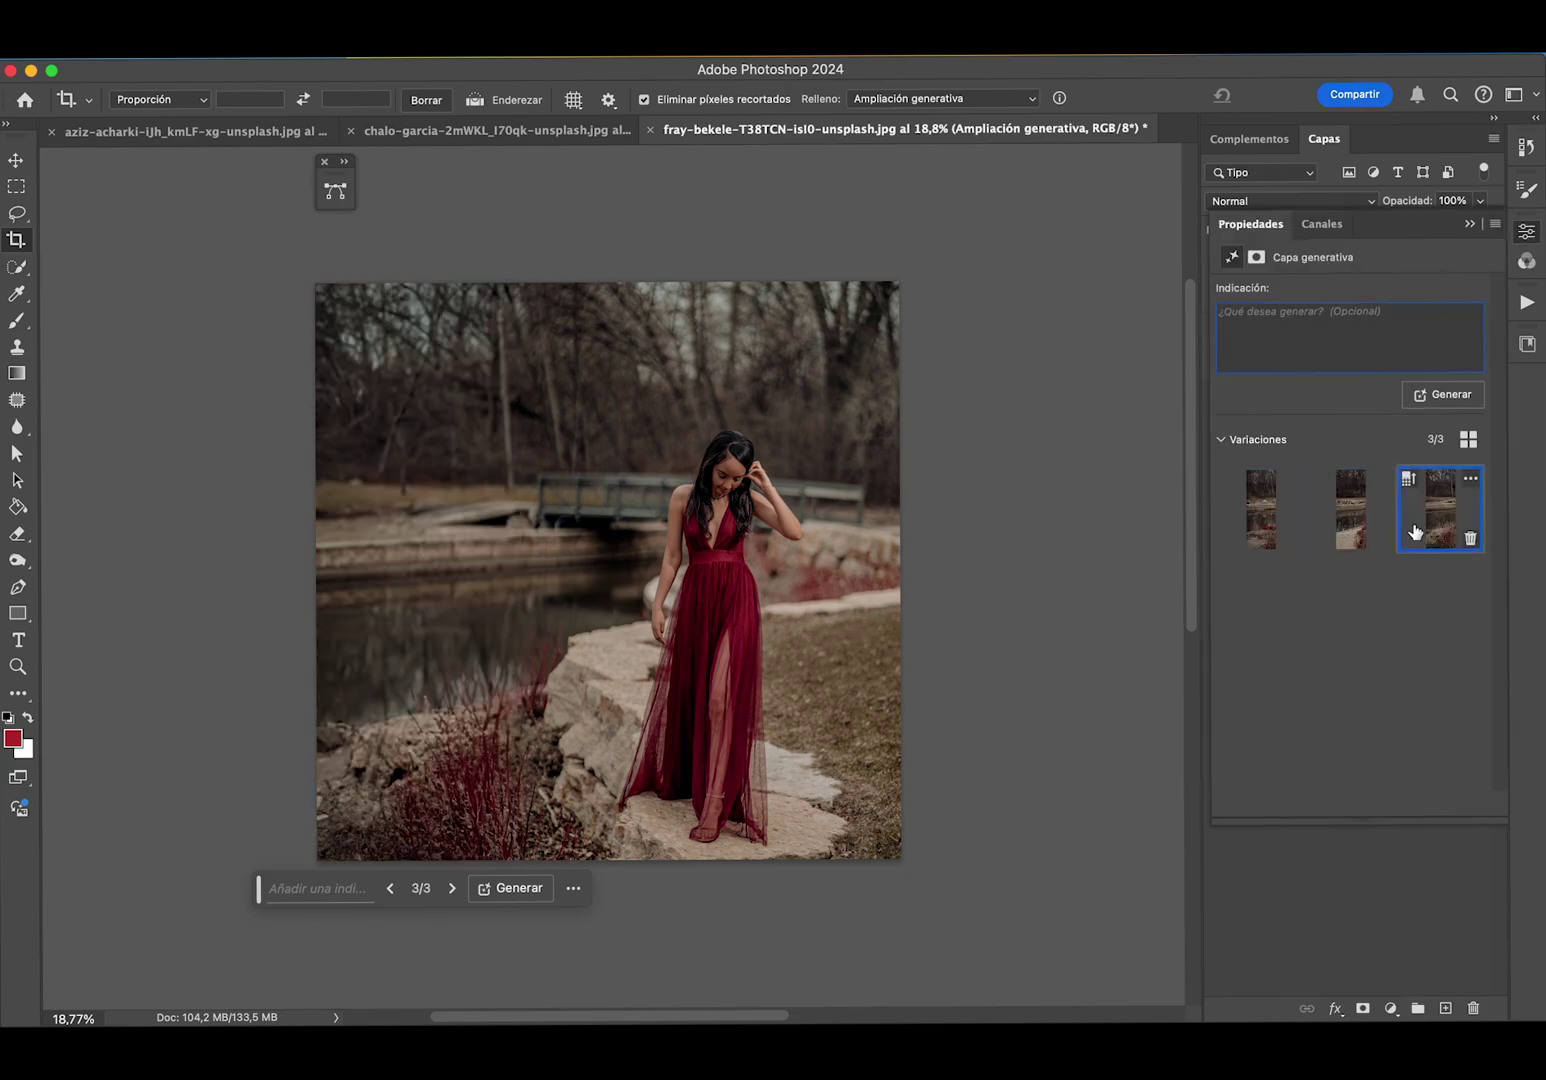
left_click(1272, 530)
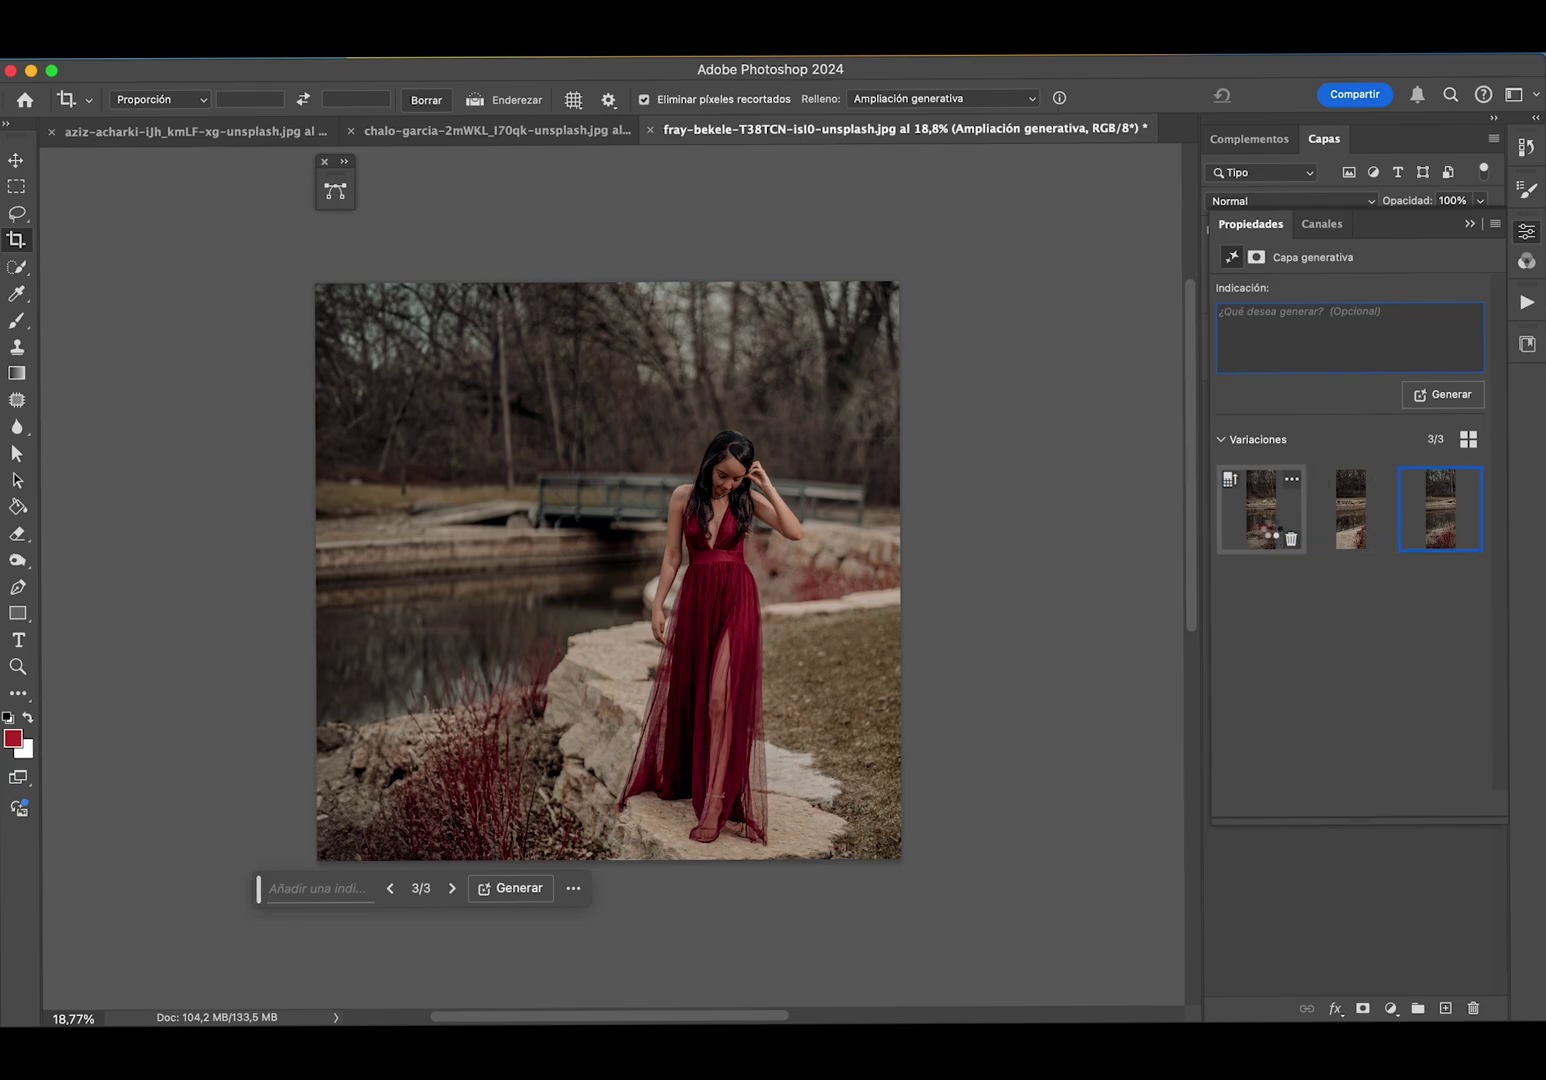
left_click(1337, 534)
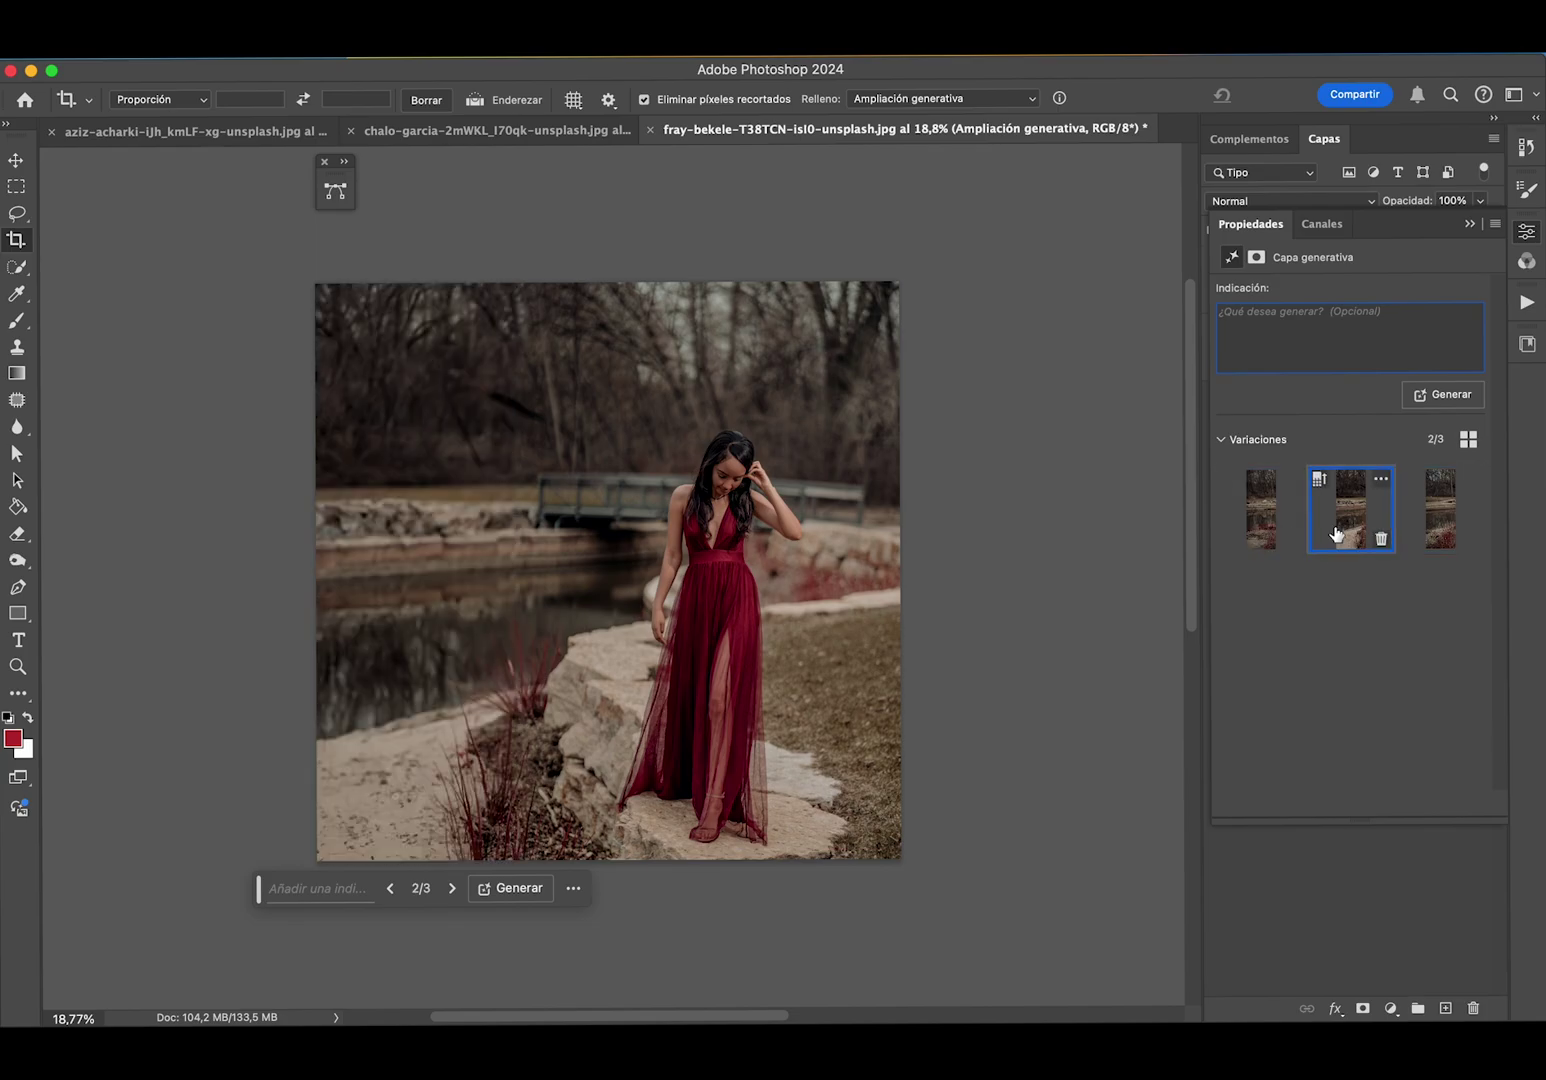
left_click(1272, 530)
mouse_move(1440, 508)
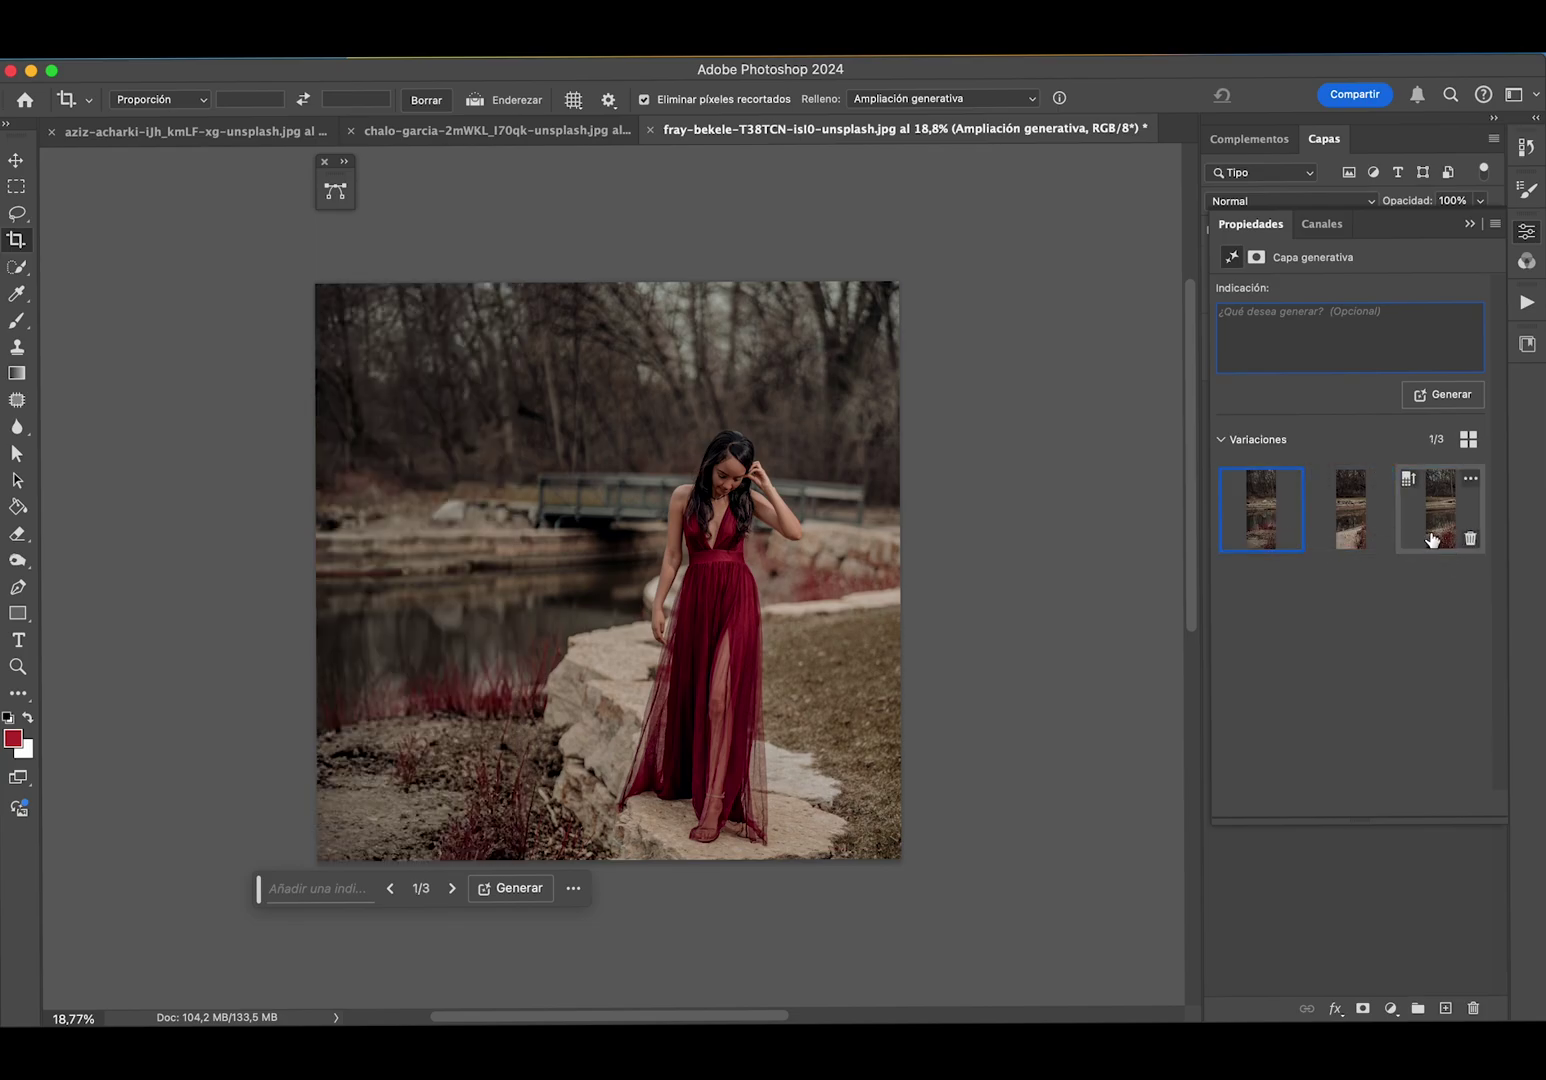
left_click(1383, 355)
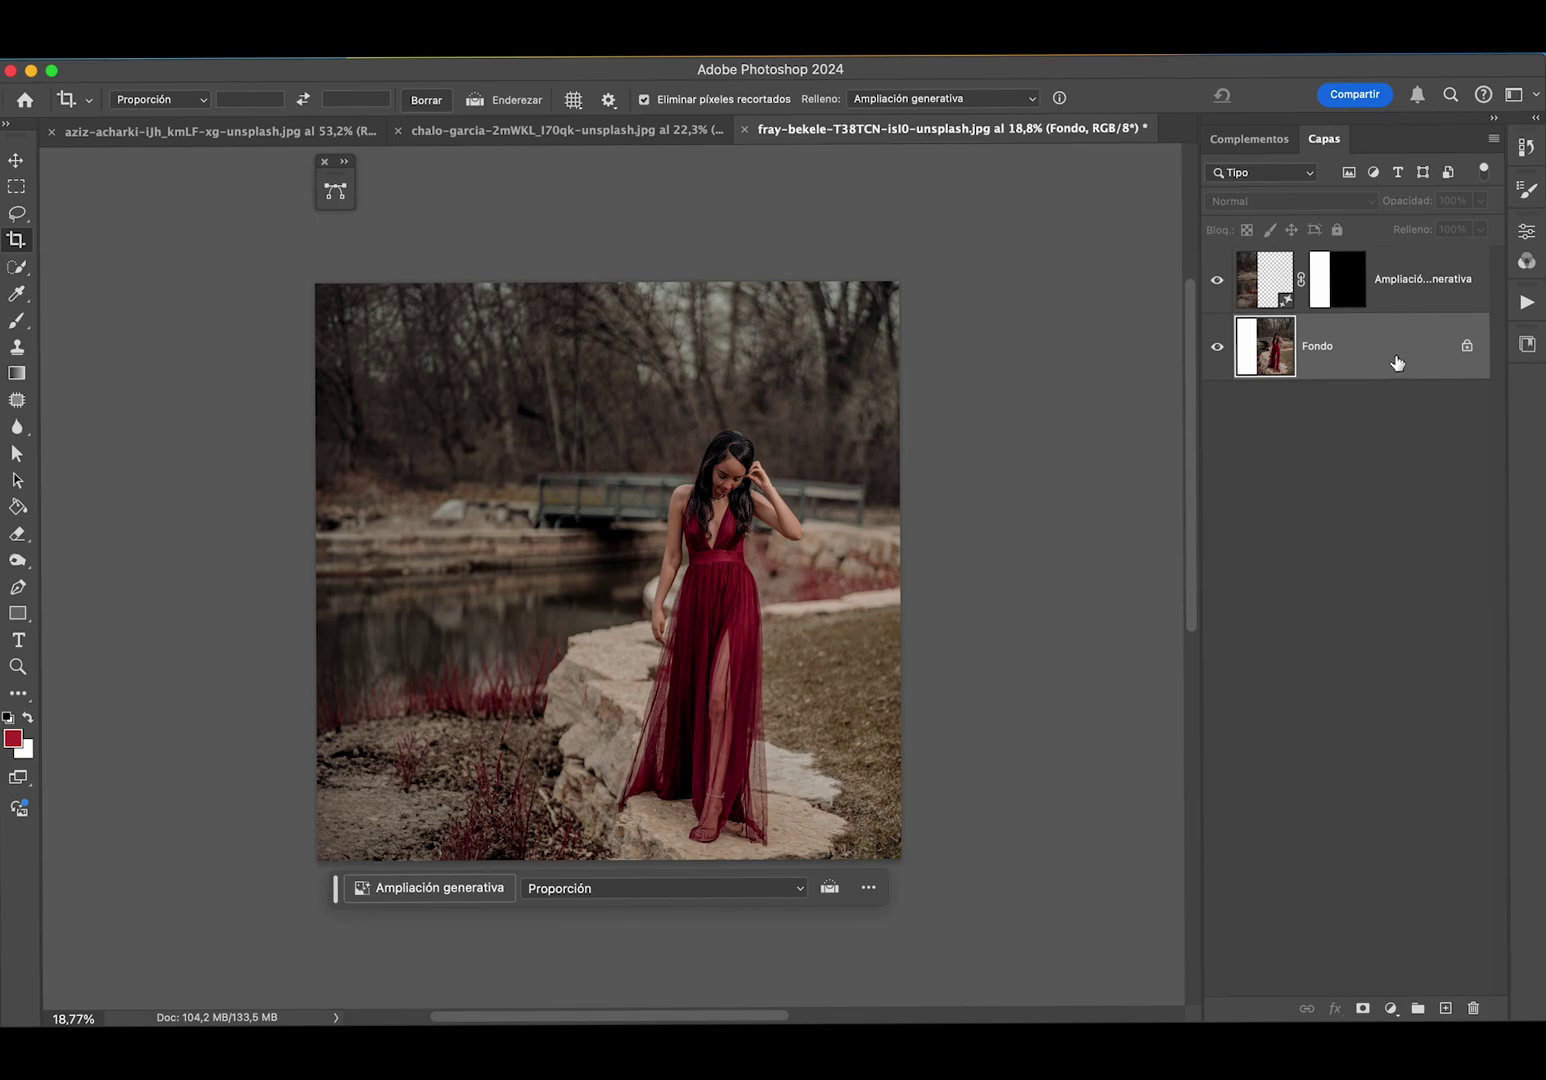
left_click(17, 243)
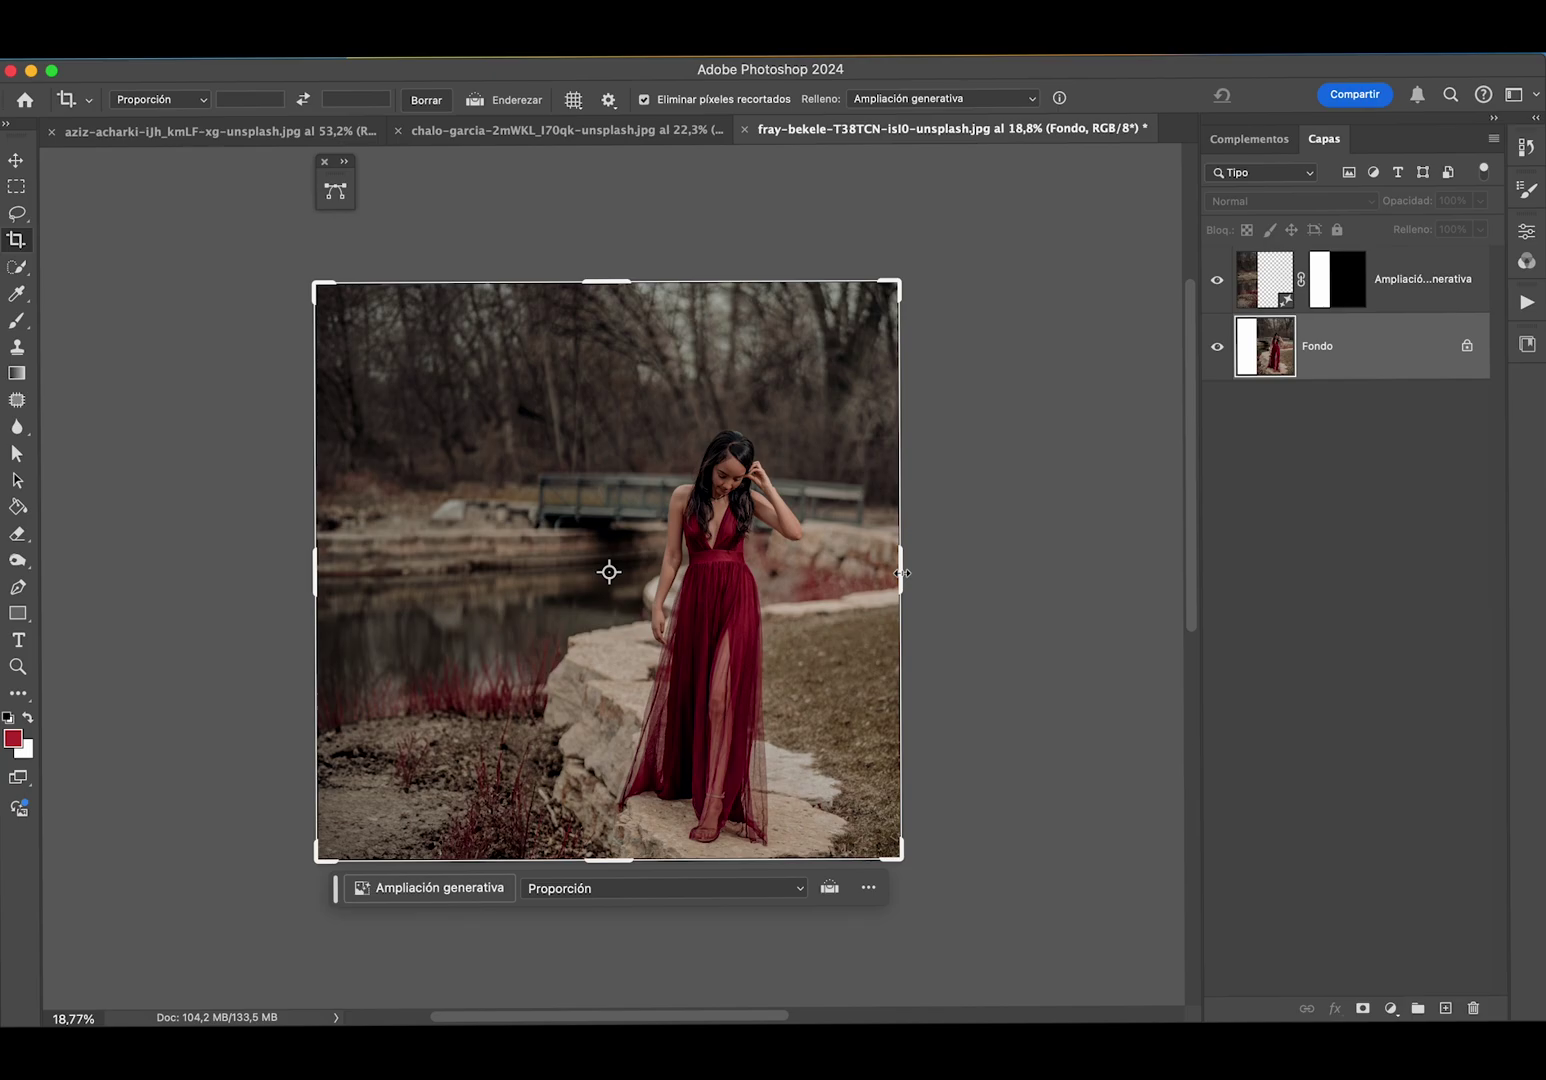
- Extend the canvas on the right with Generative Expand, keeping the first variation
left_click_drag(901, 572, 996, 573)
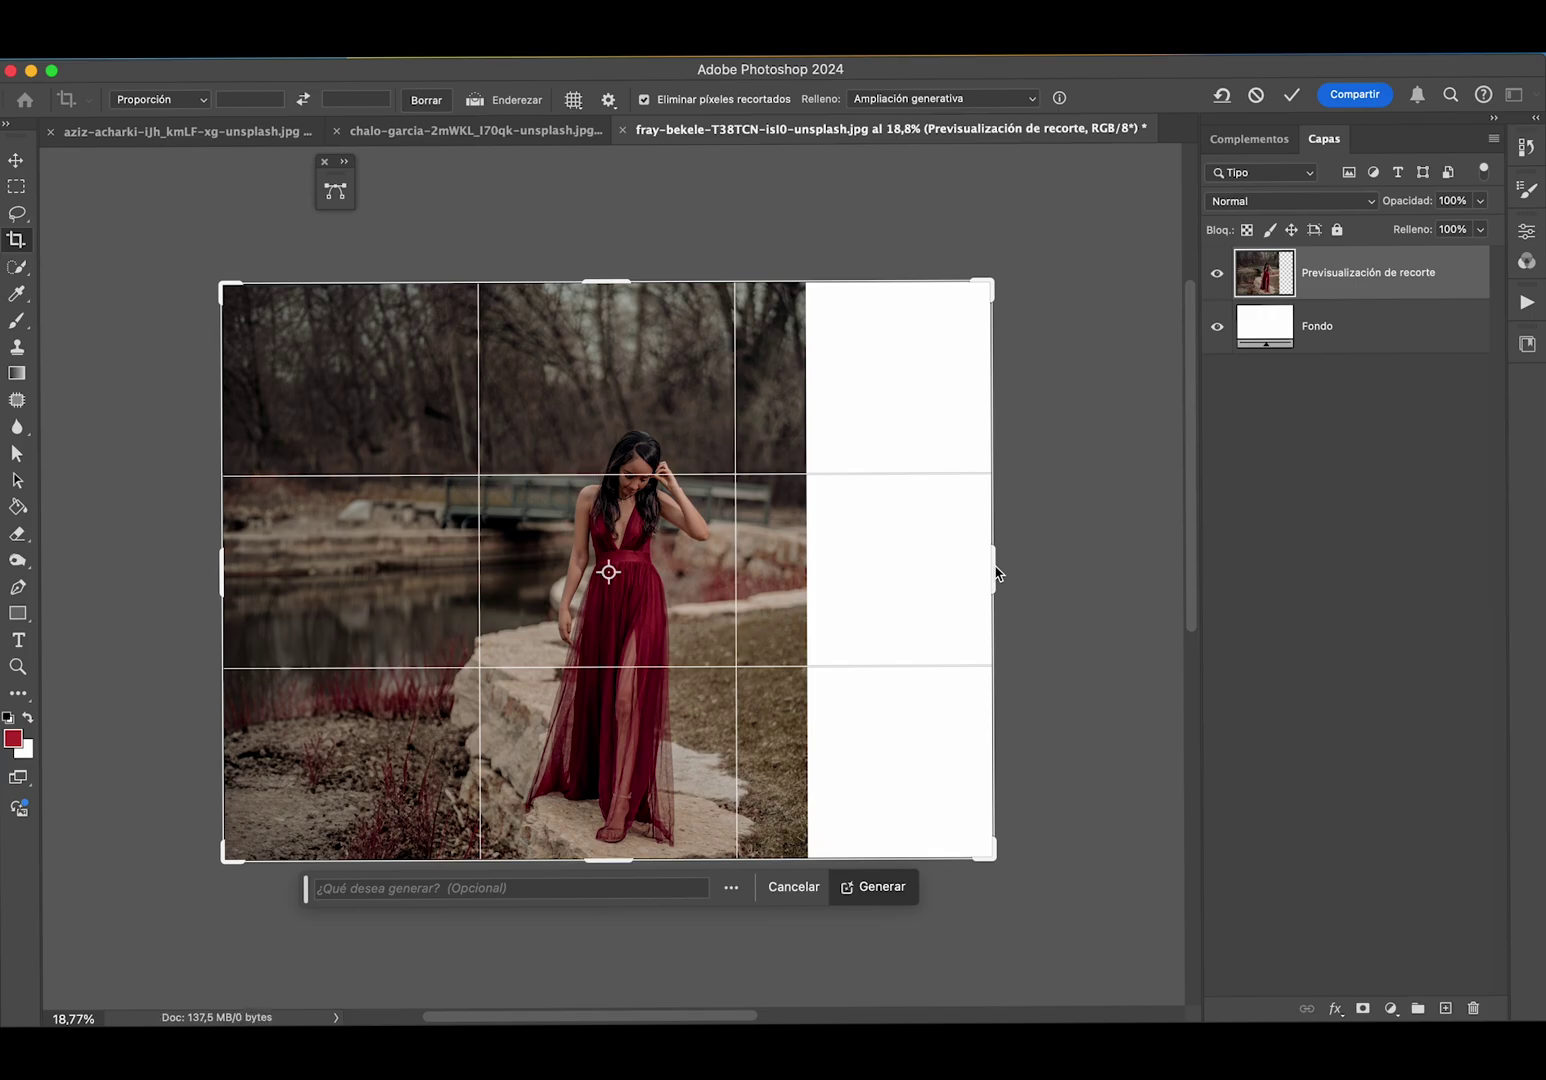
key("Return")
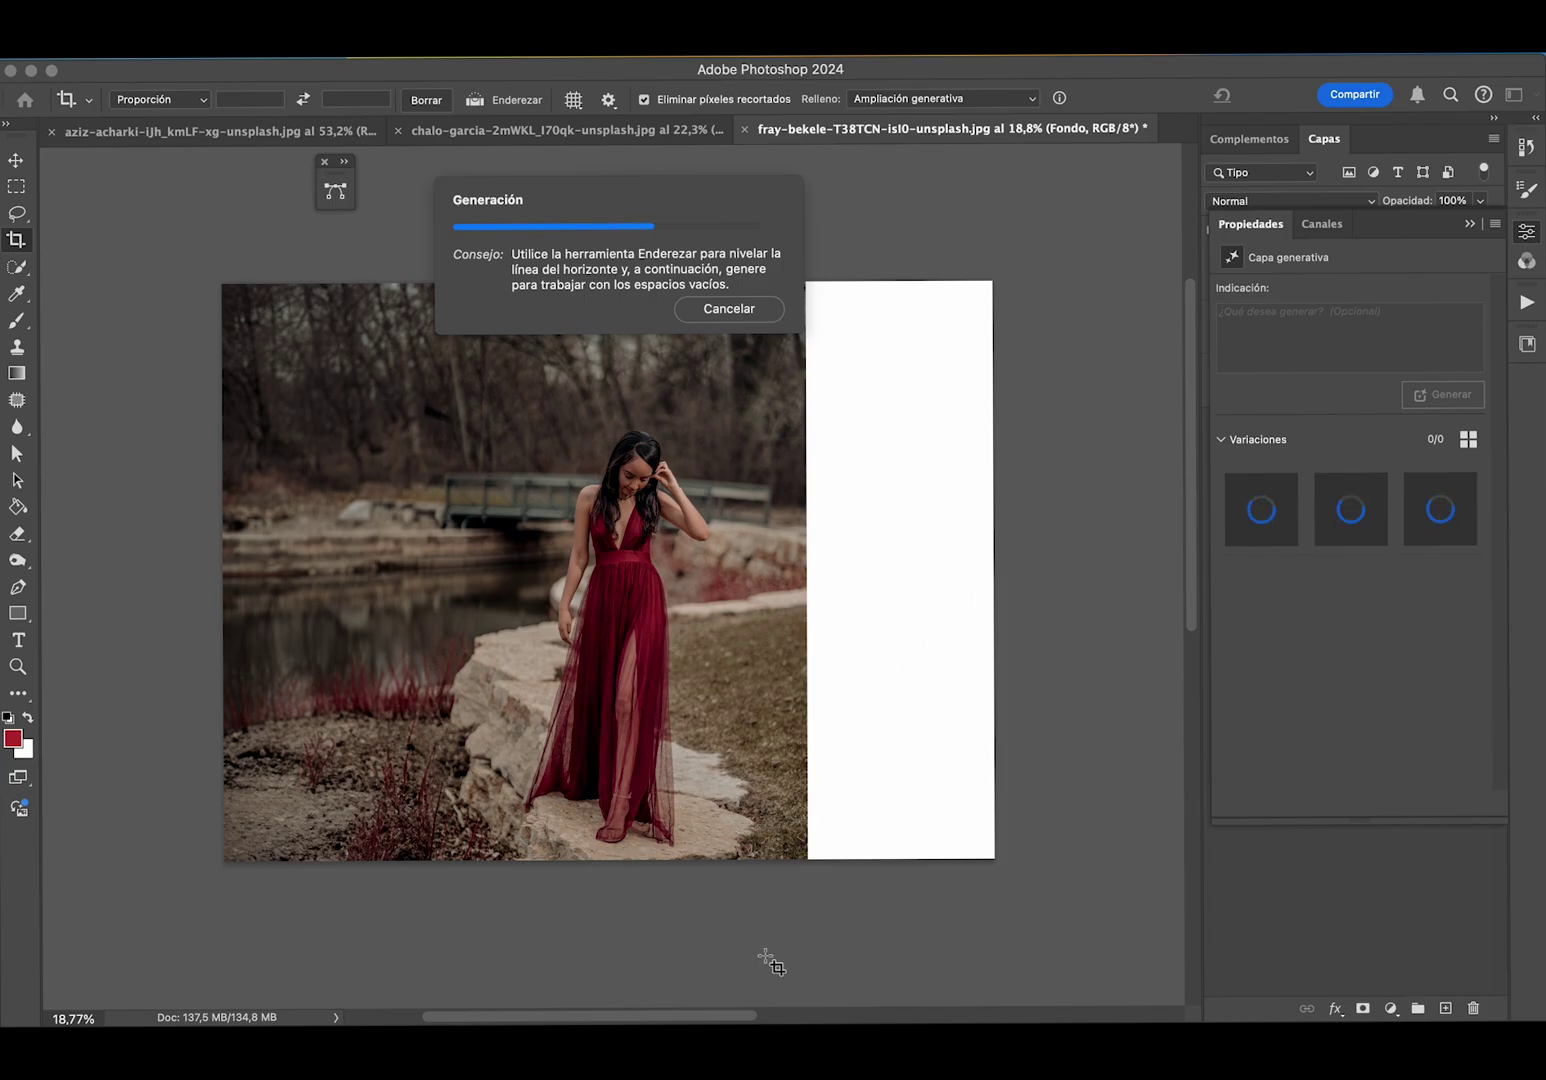
left_click(1345, 538)
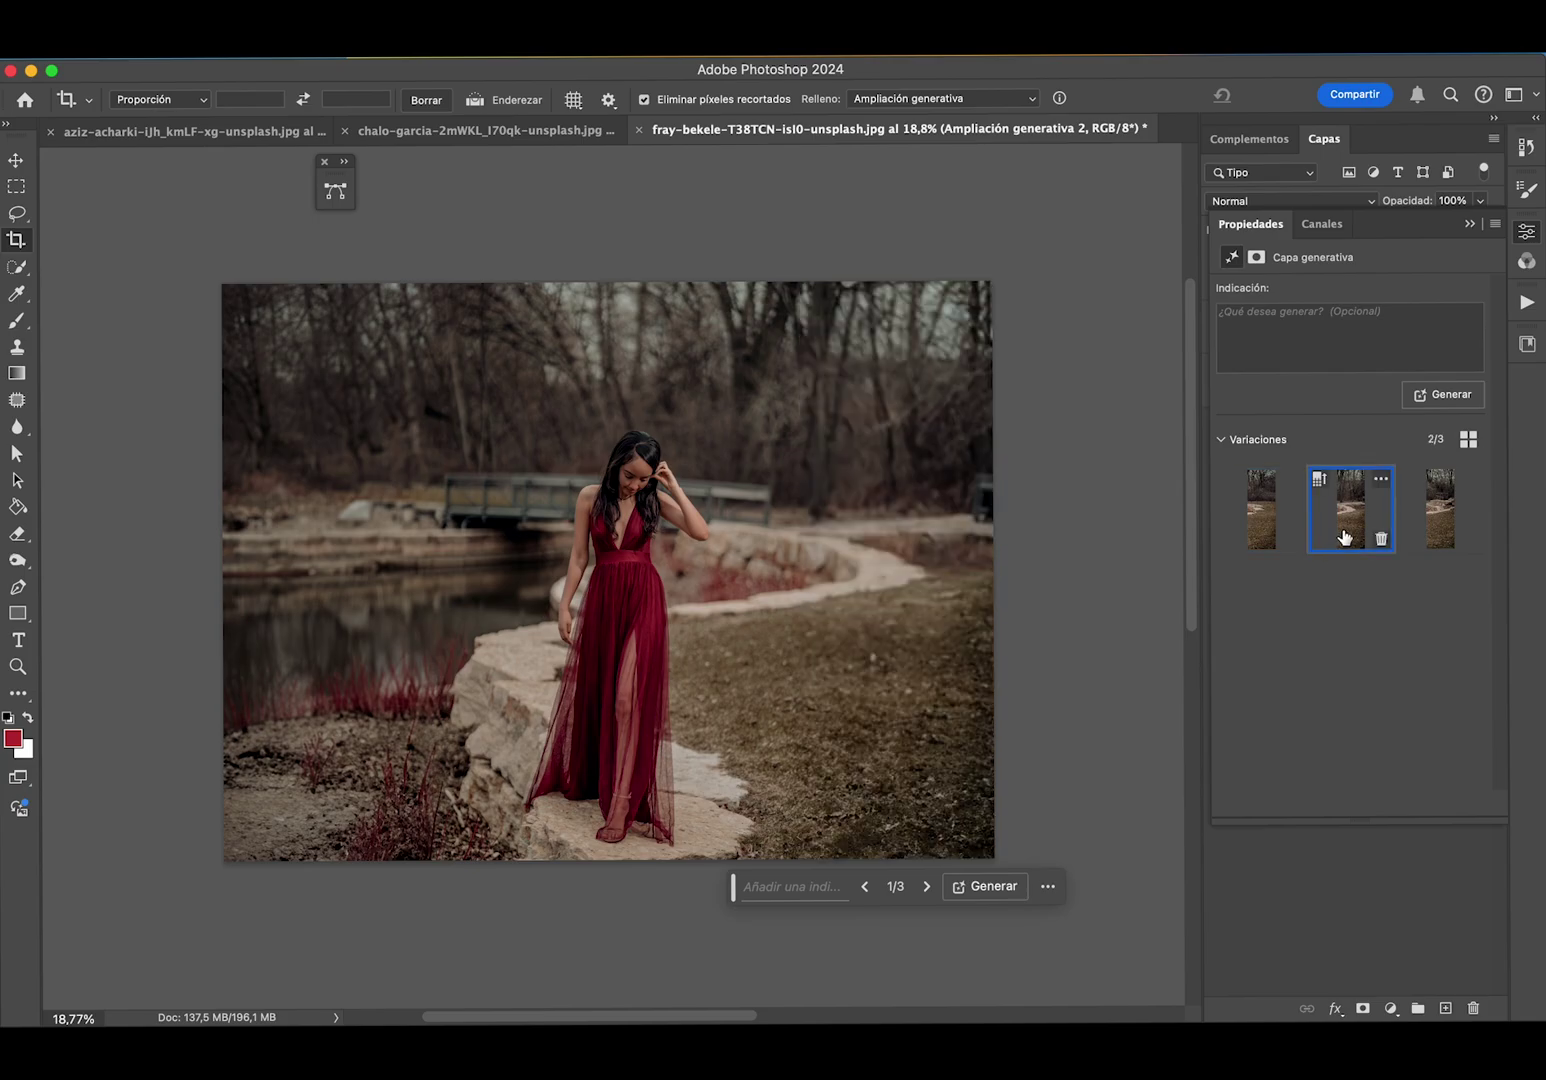
left_click(1420, 532)
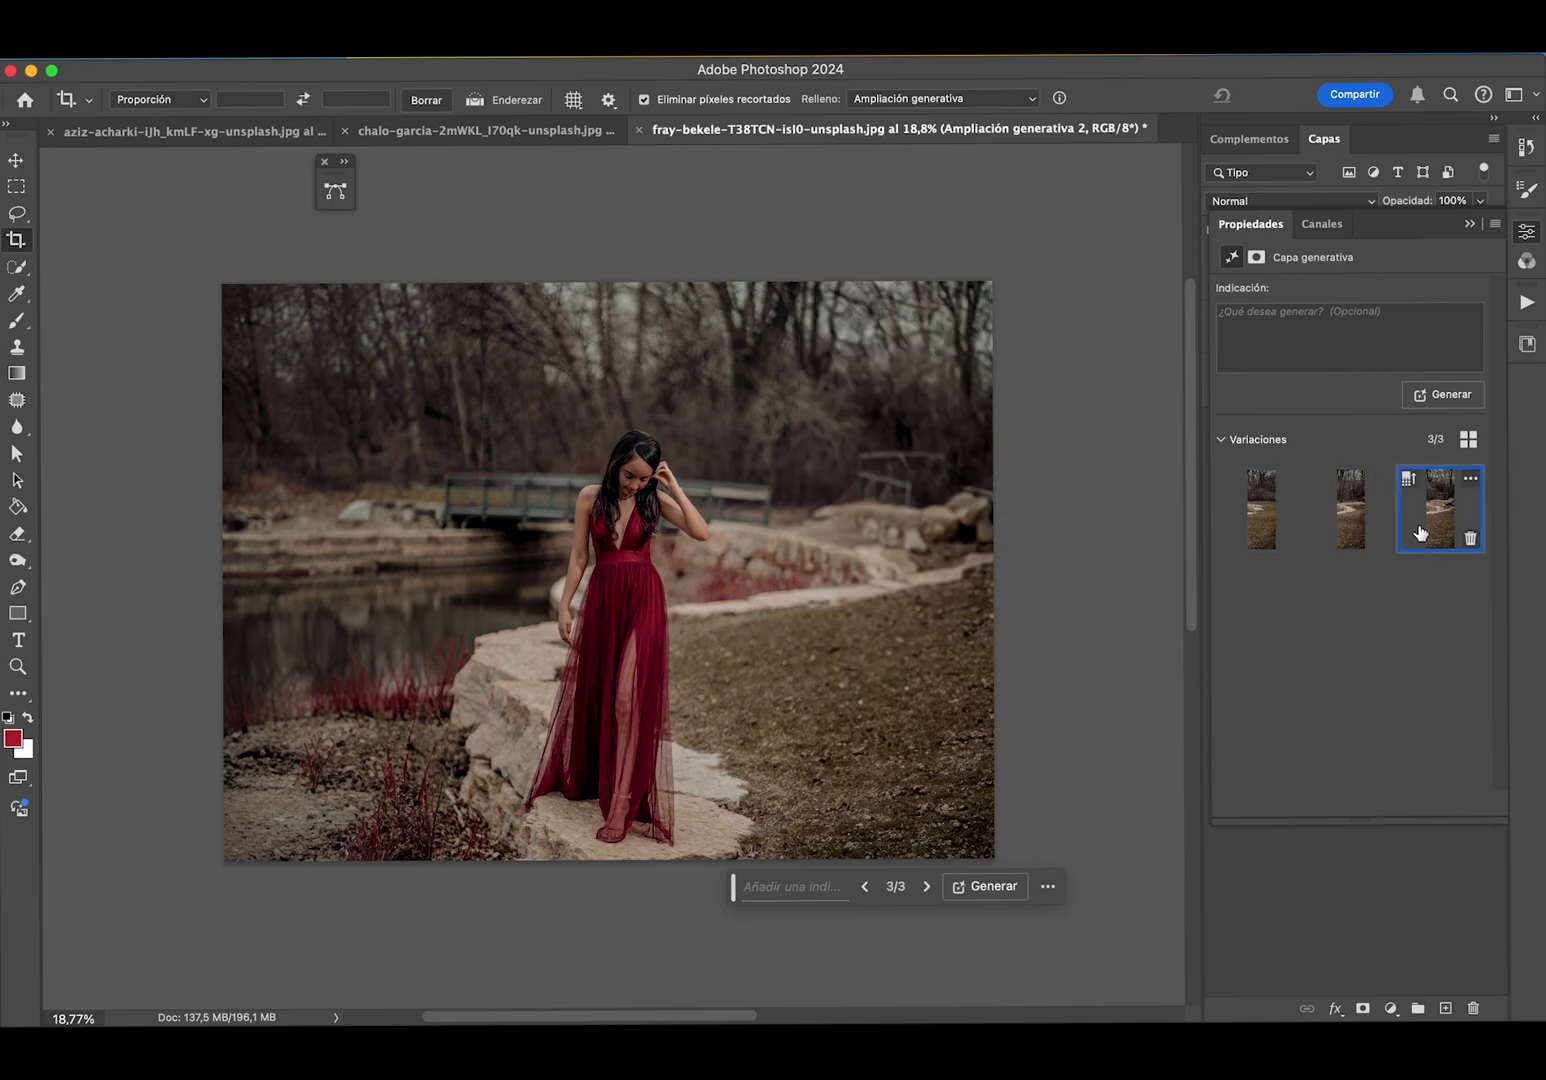
left_click(1290, 525)
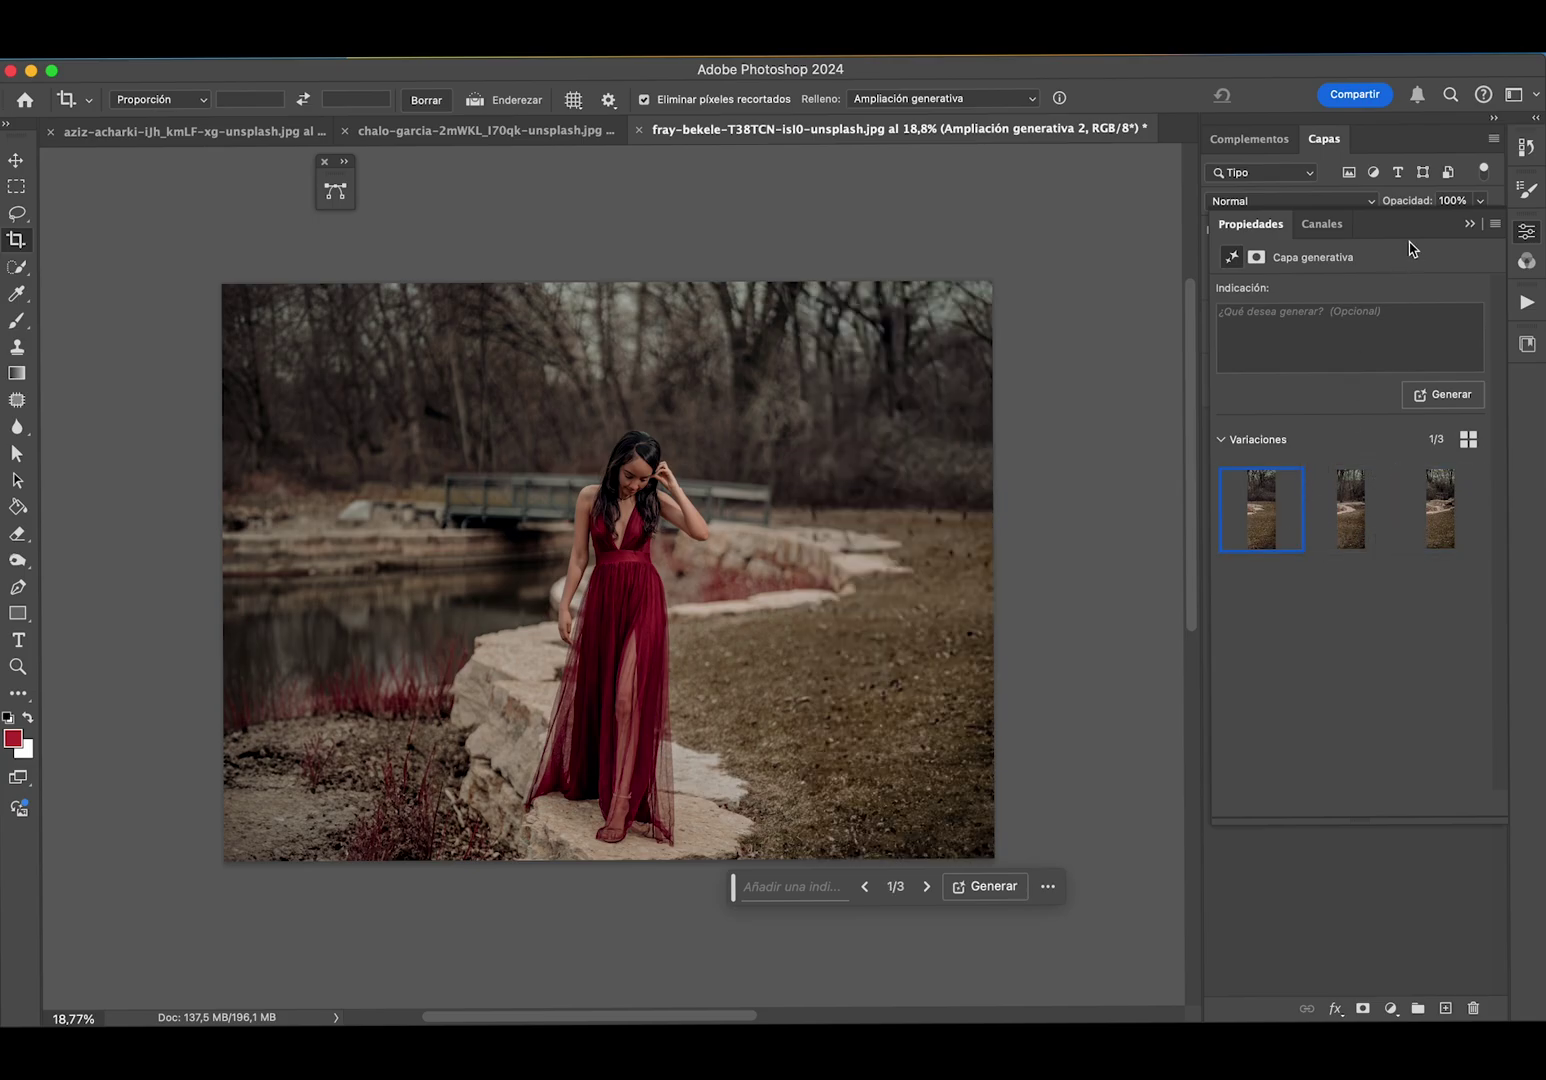
- Duplicate the Fondo layer and merge the copy with both generative layers into one
left_click(1470, 223)
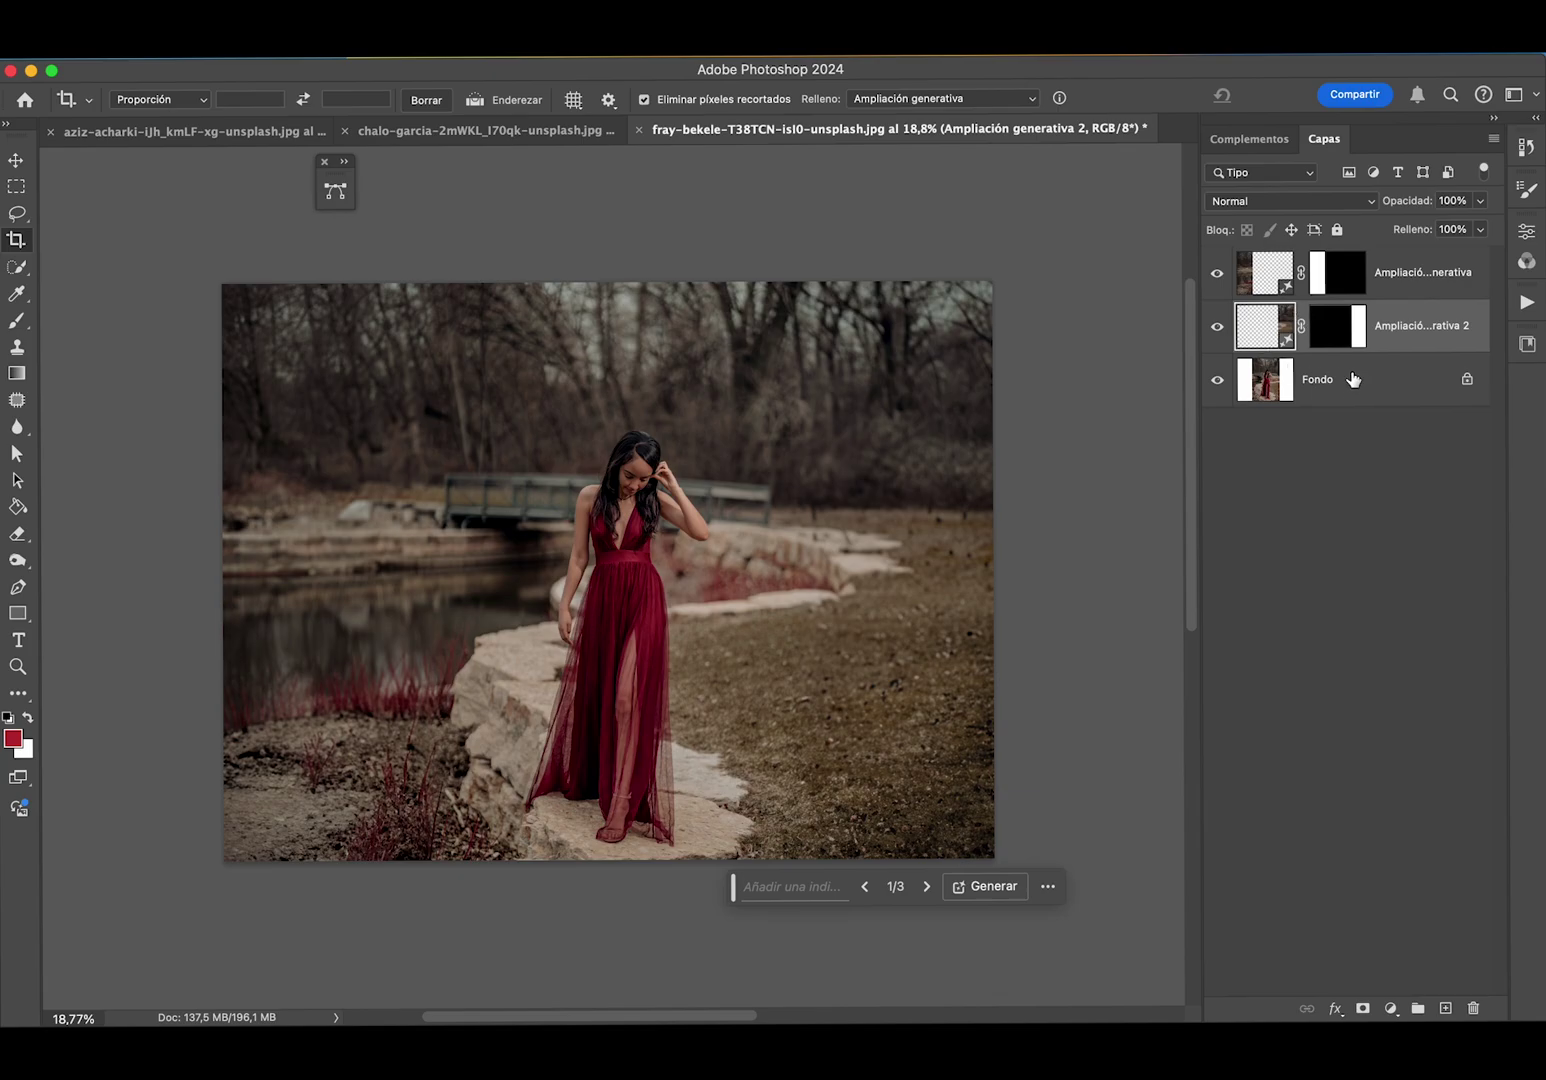
left_click(1394, 288)
left_click(1377, 383)
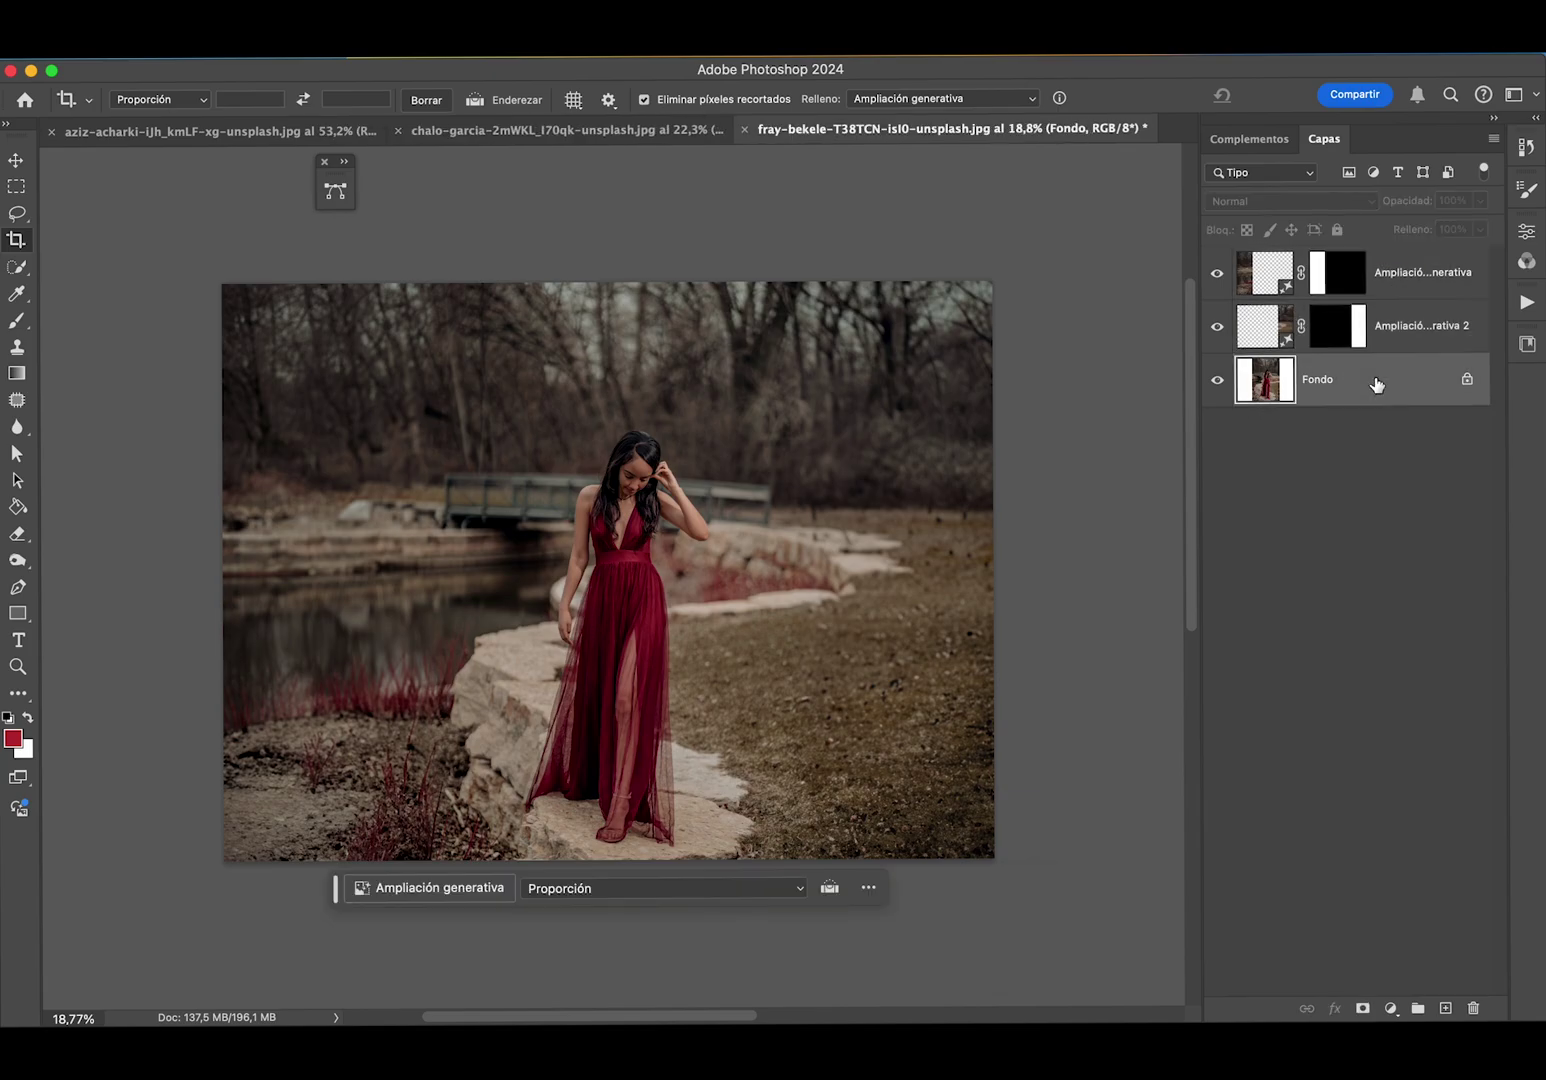
key("ctrl+j")
left_click(1426, 337, "shift")
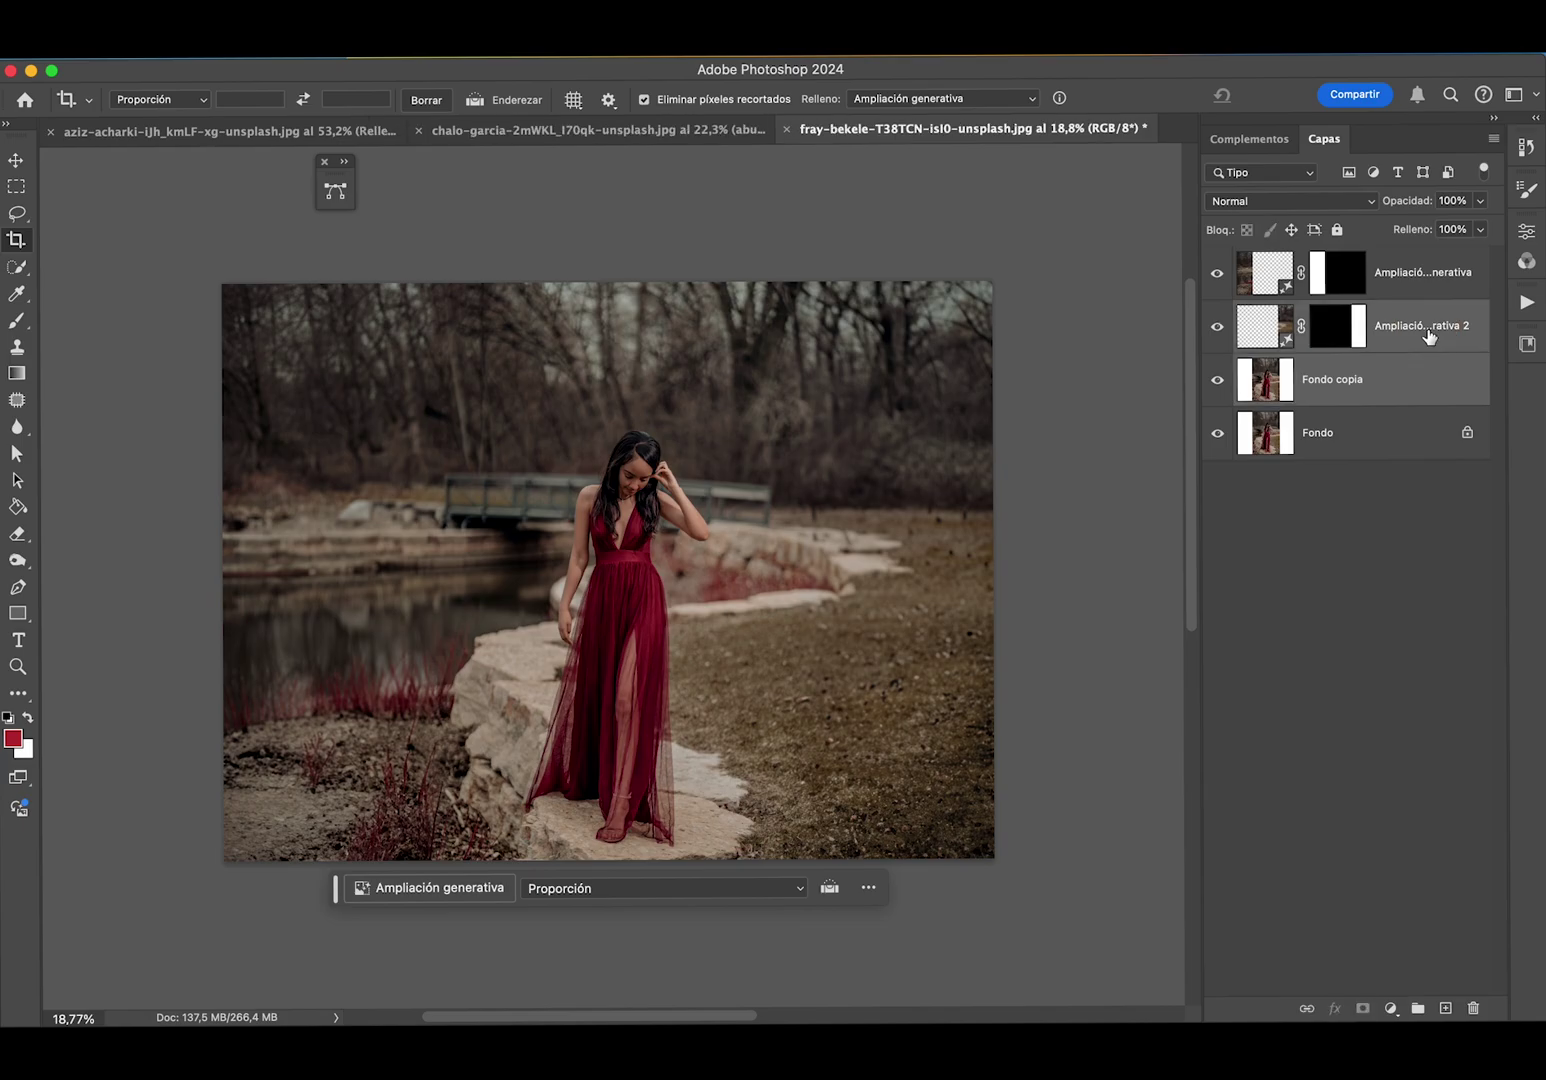
left_click(1412, 281, "shift")
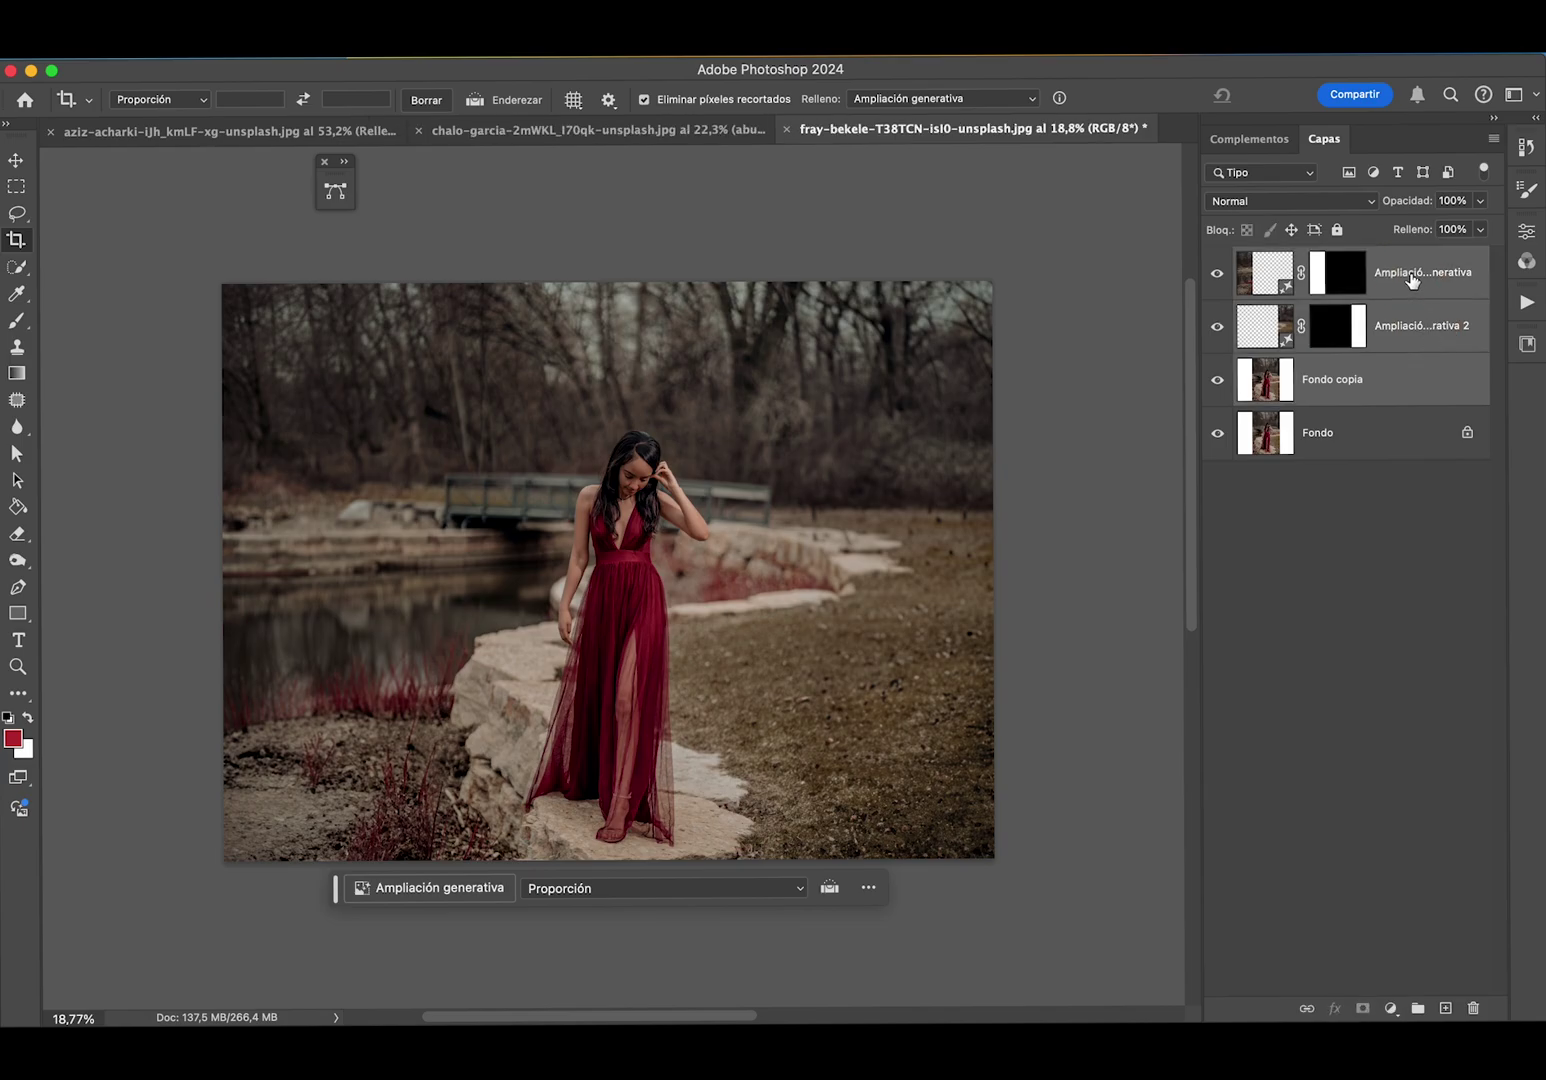
key("ctrl+e")
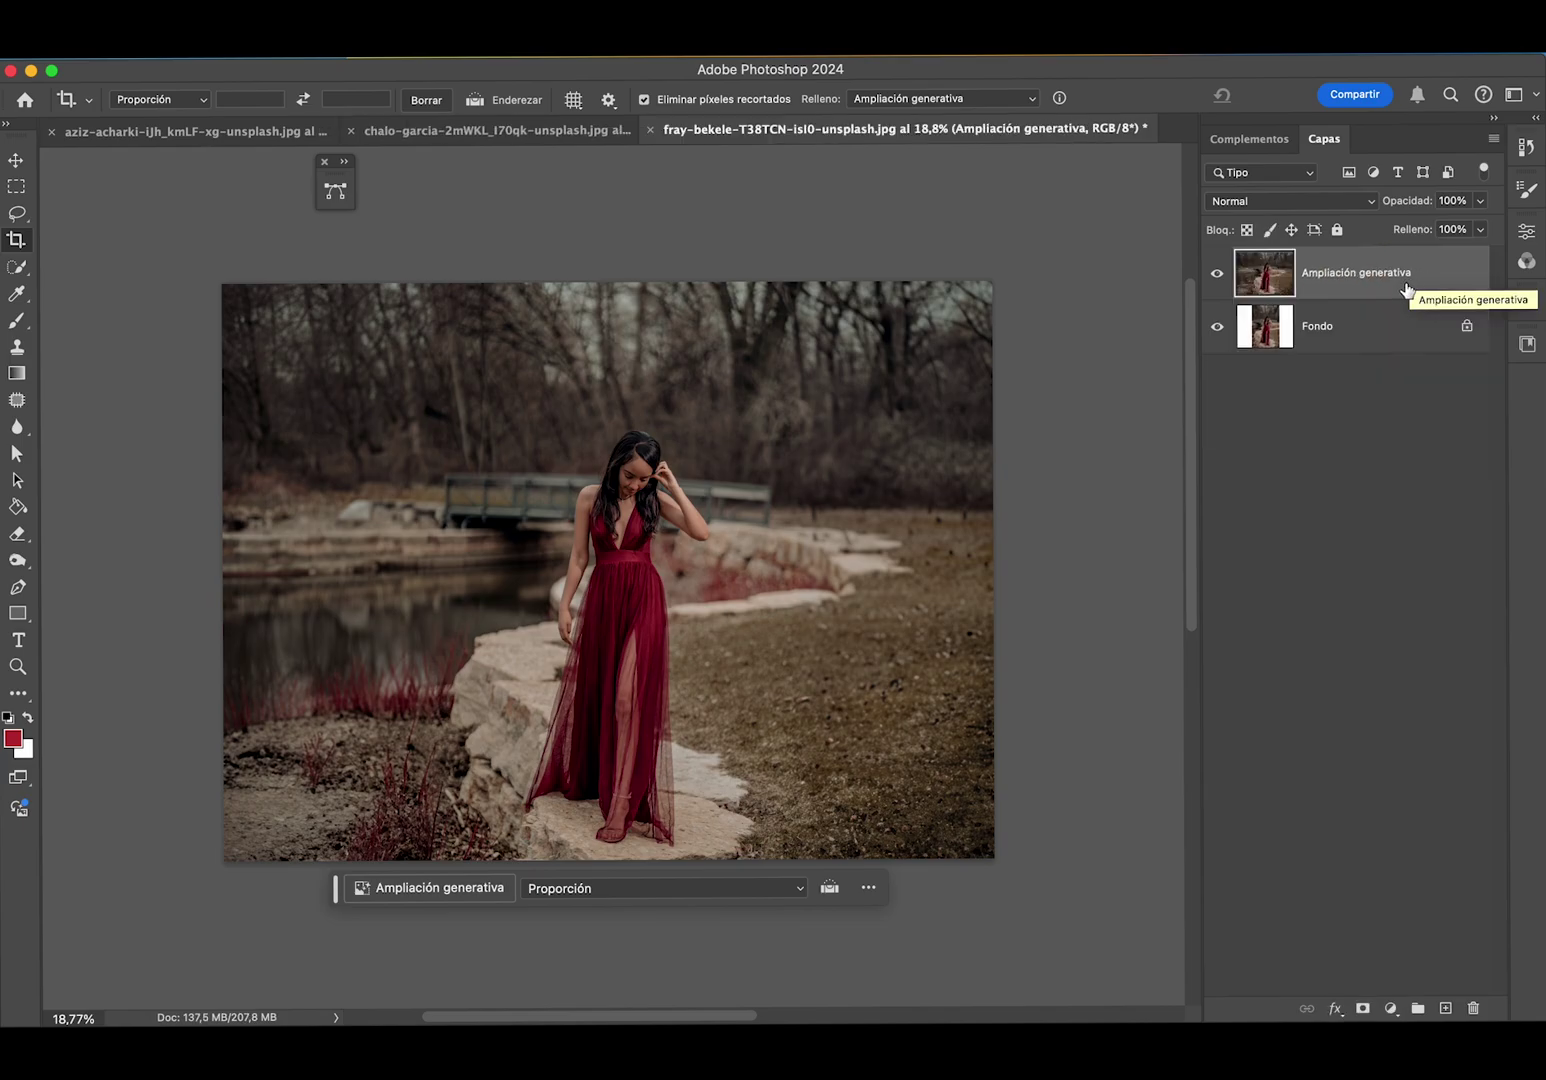
- Extend the canvas downward with Generative Expand, settling on the second variation
left_click(18, 241)
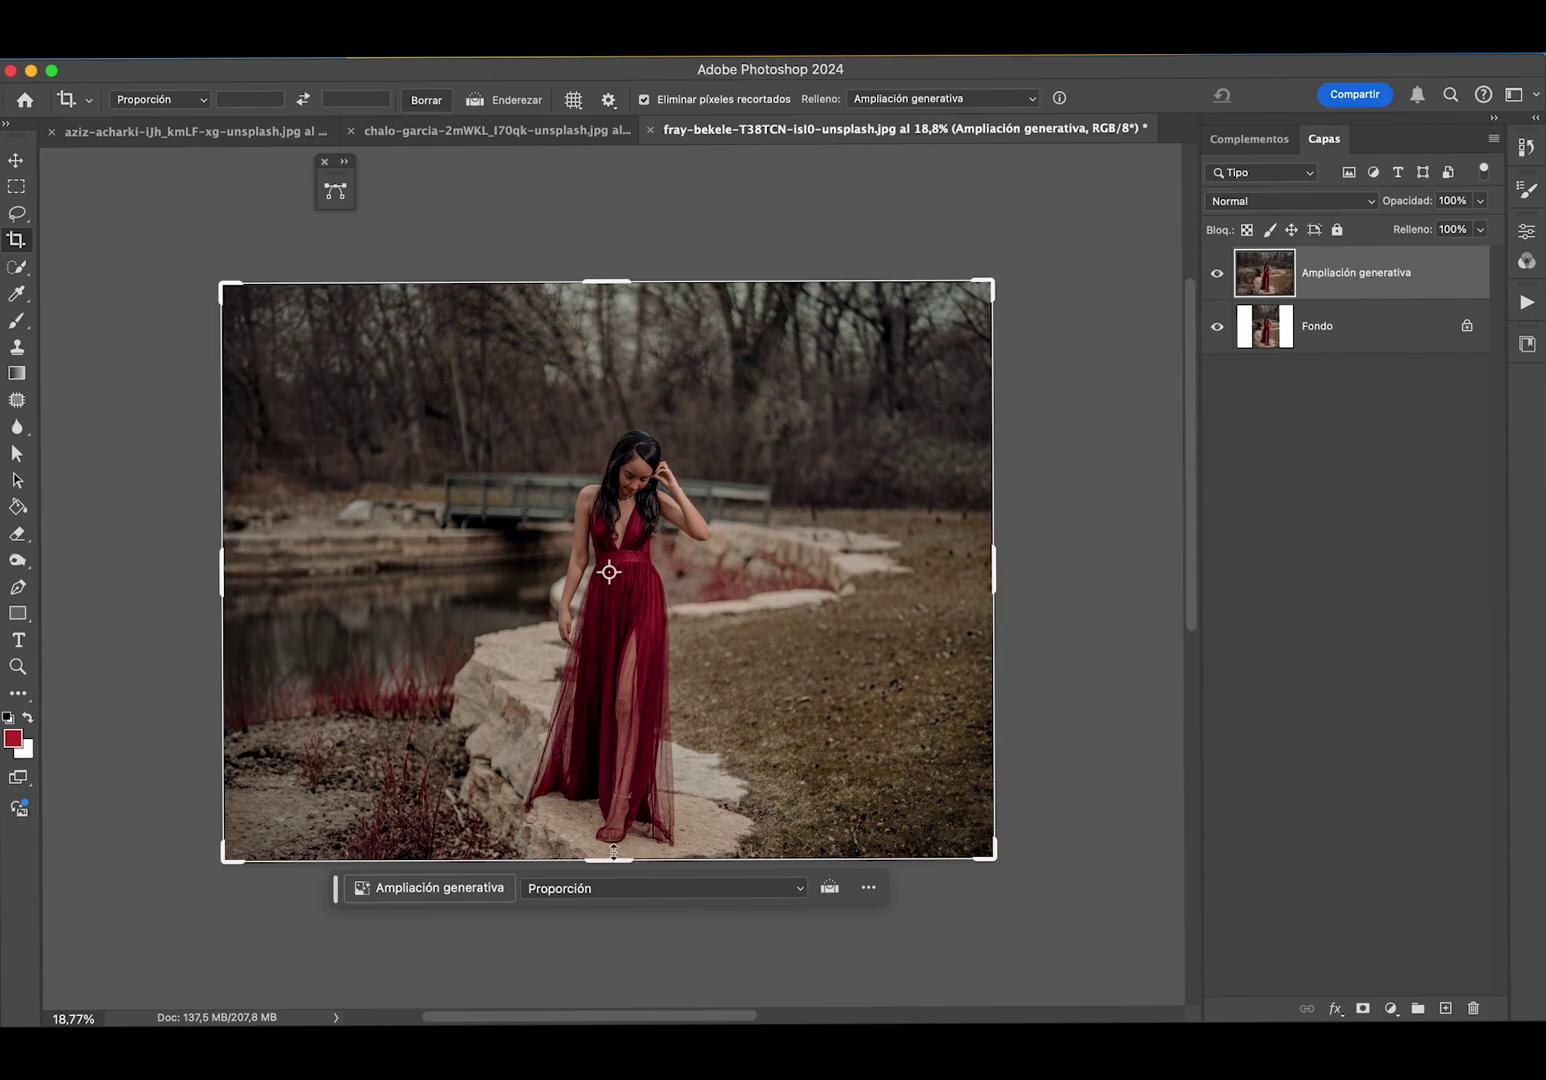
left_click_drag(610, 859, 613, 882)
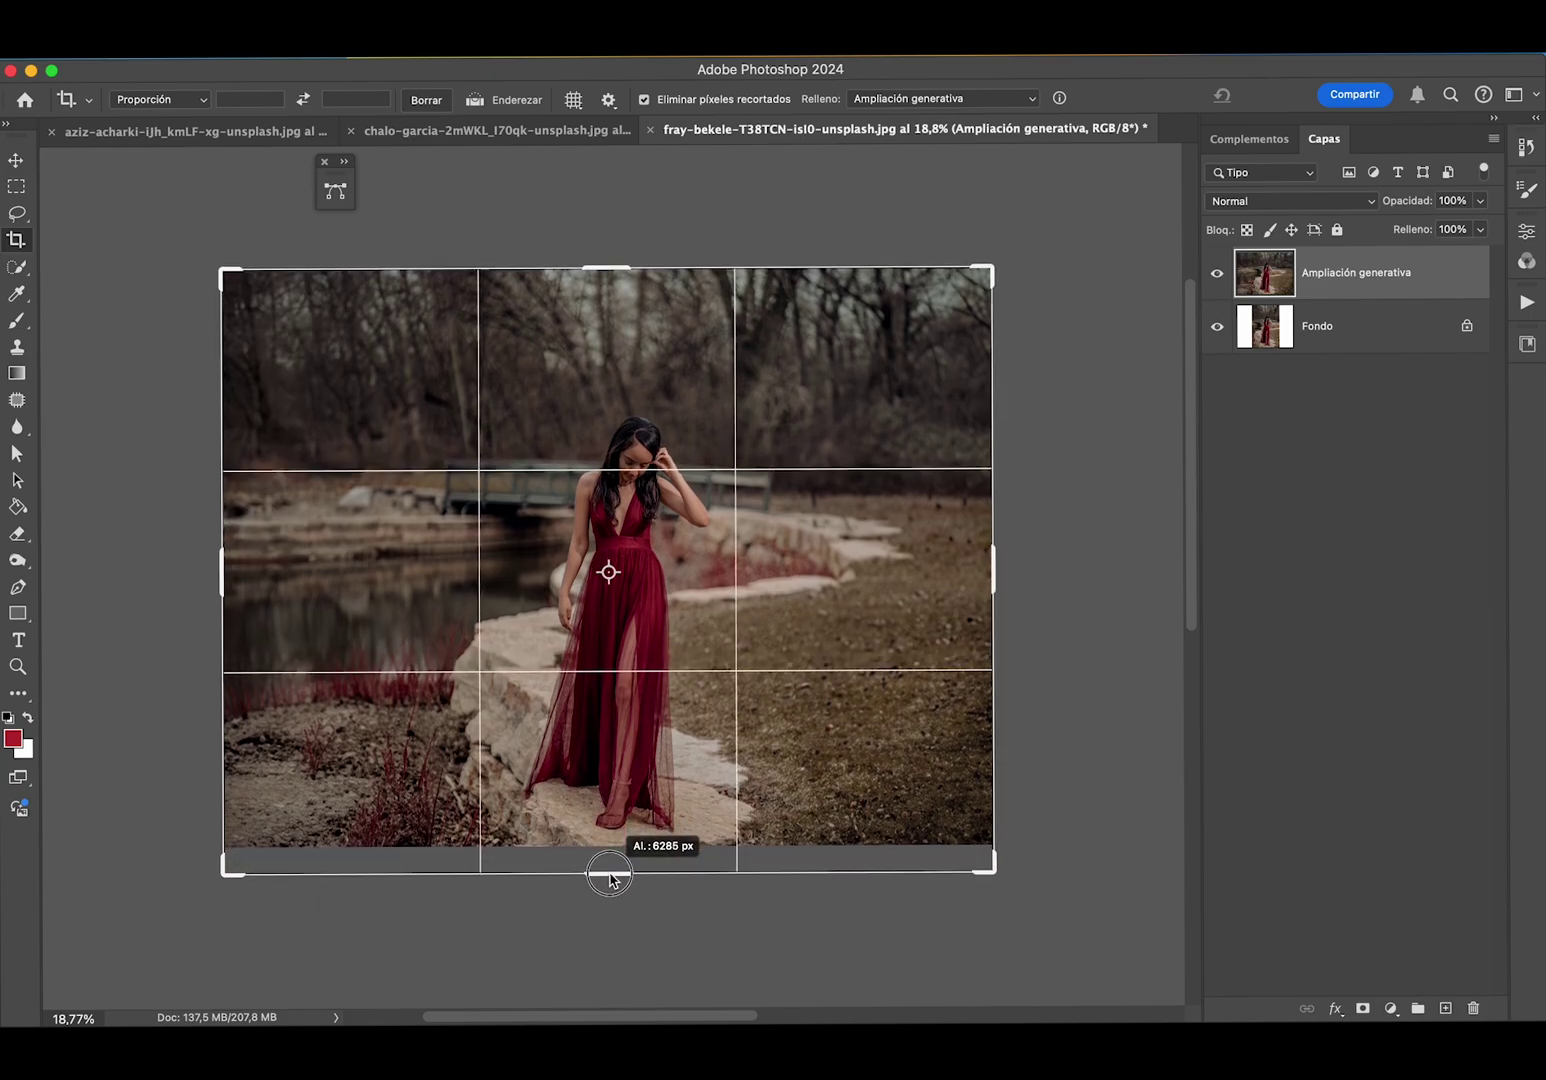
left_click_drag(611, 883, 612, 884)
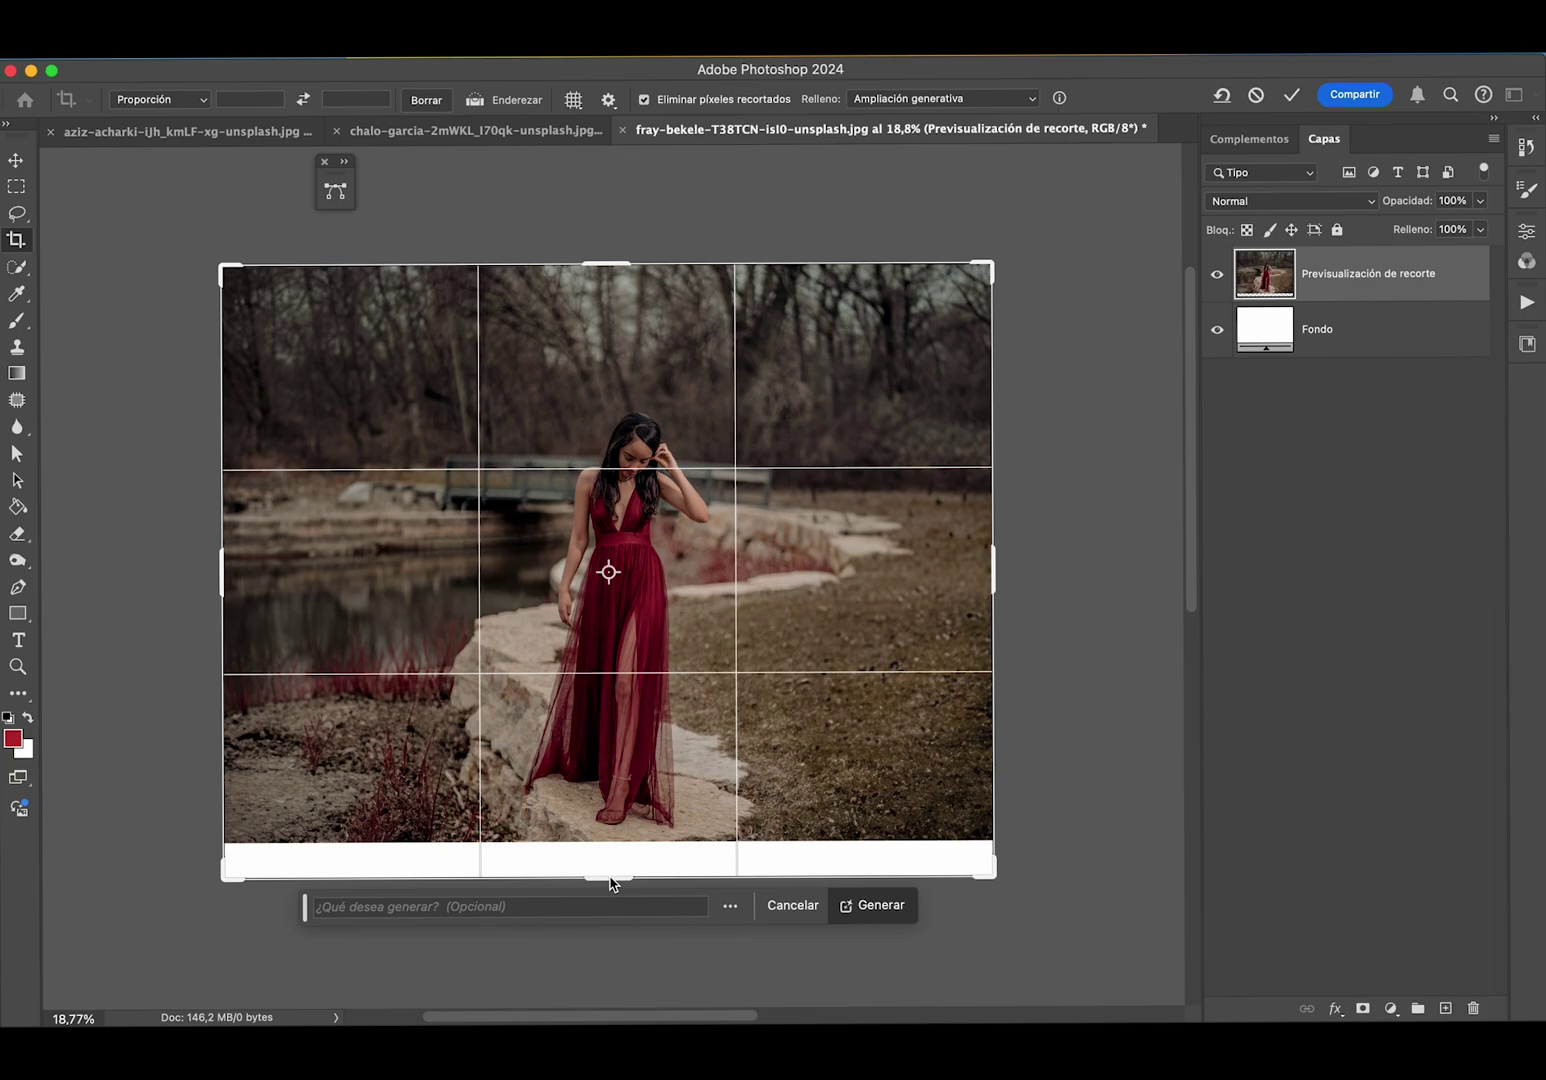
key("Return")
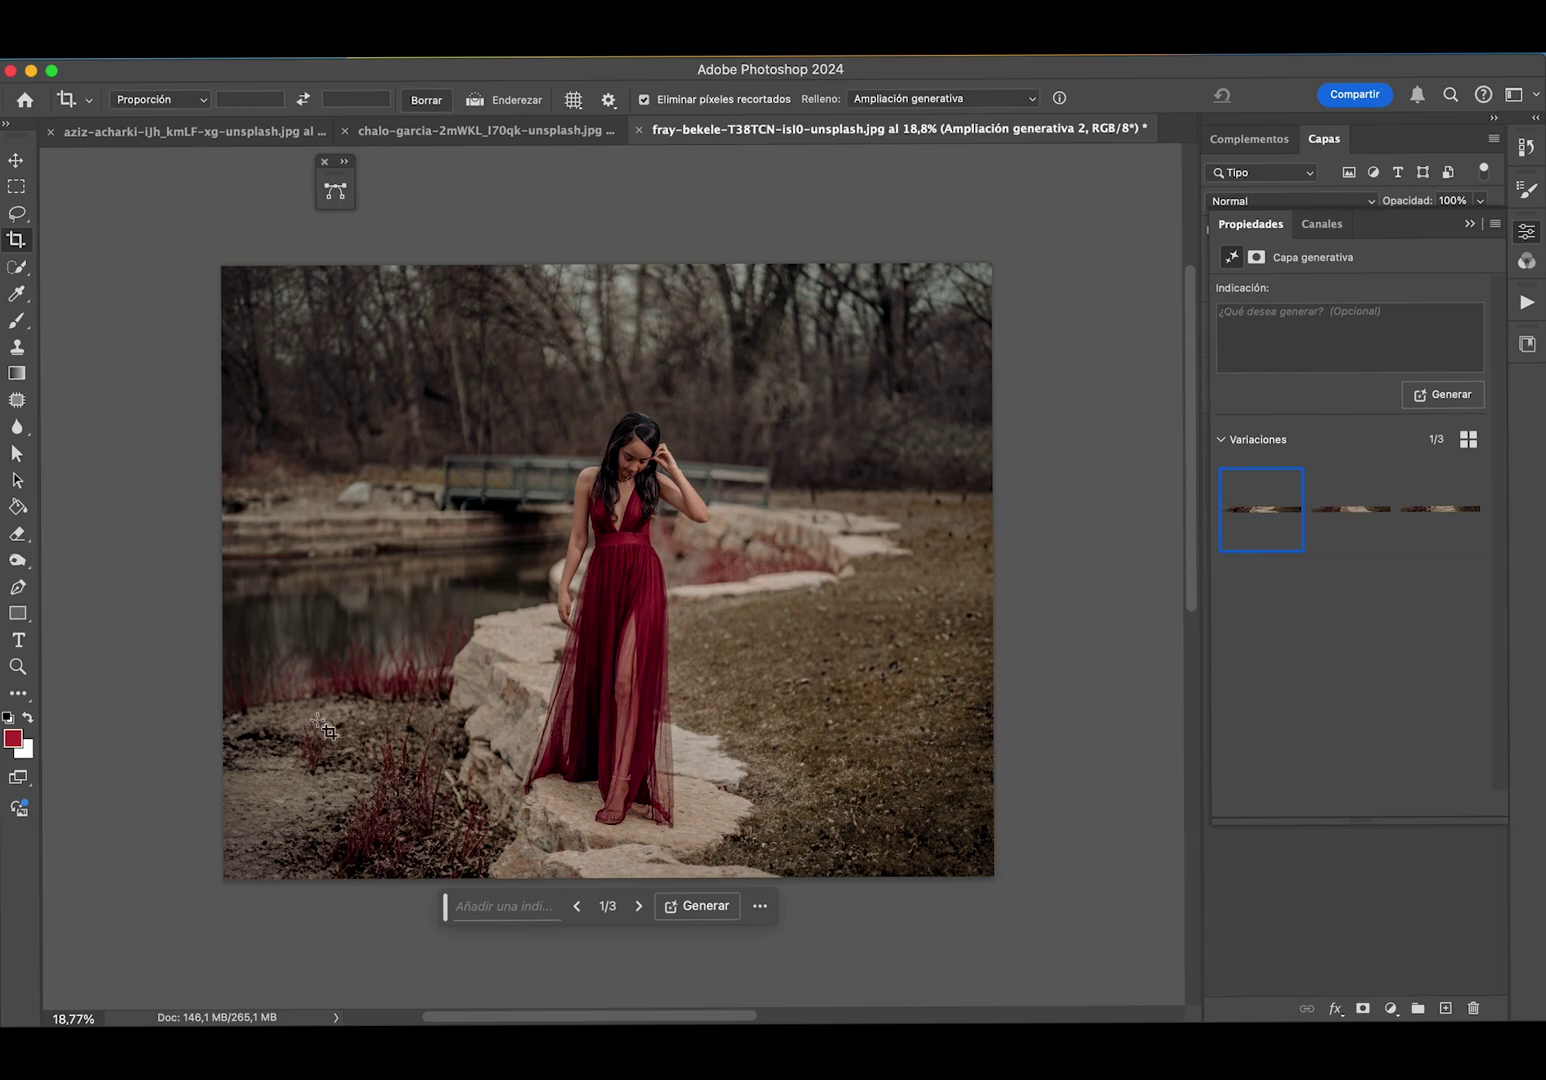
mouse_move(1440, 508)
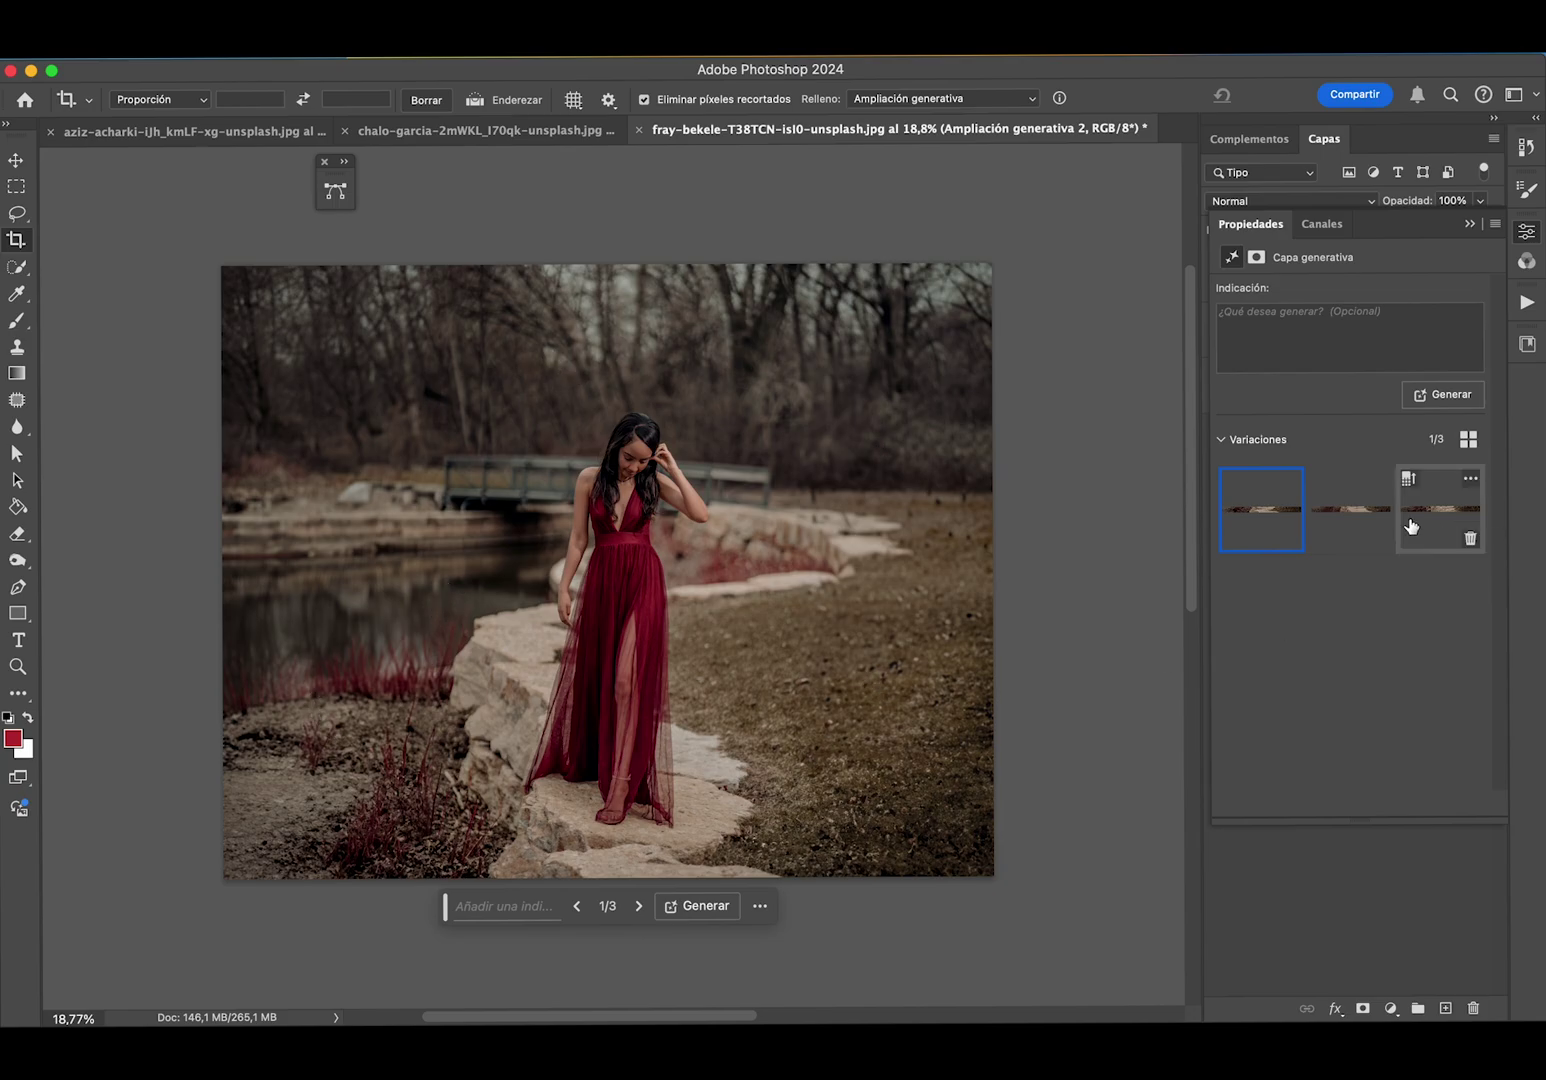
left_click(1352, 518)
left_click(1430, 524)
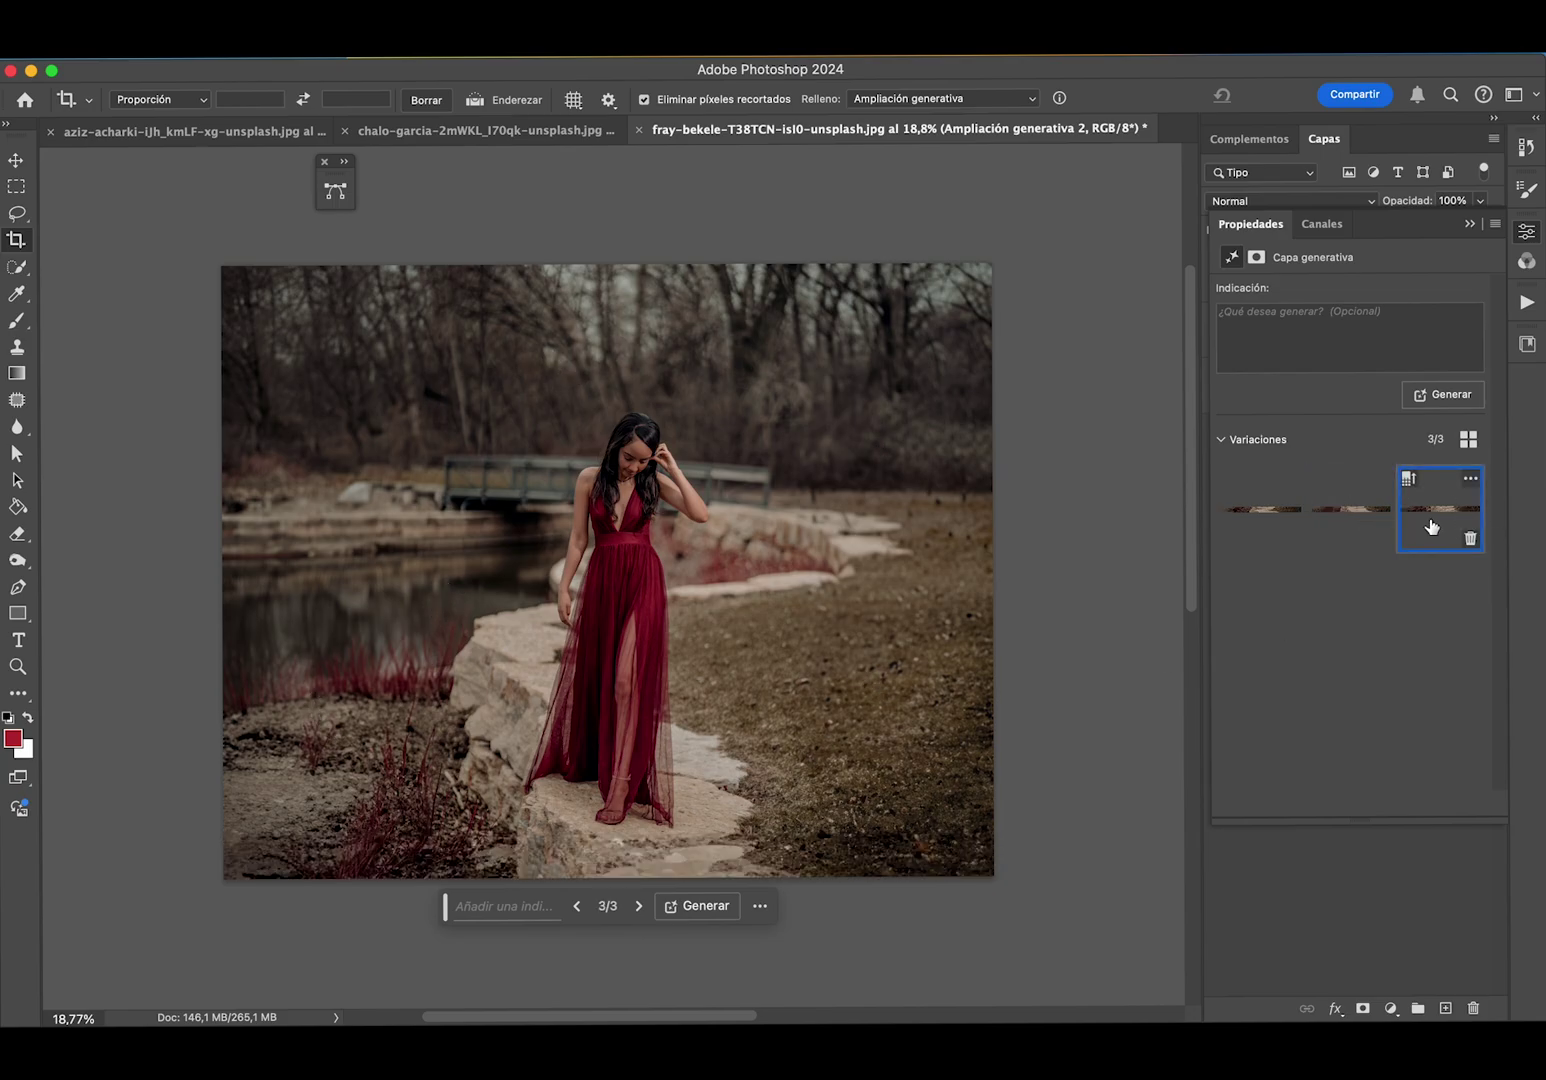
left_click(1356, 517)
left_click(1272, 528)
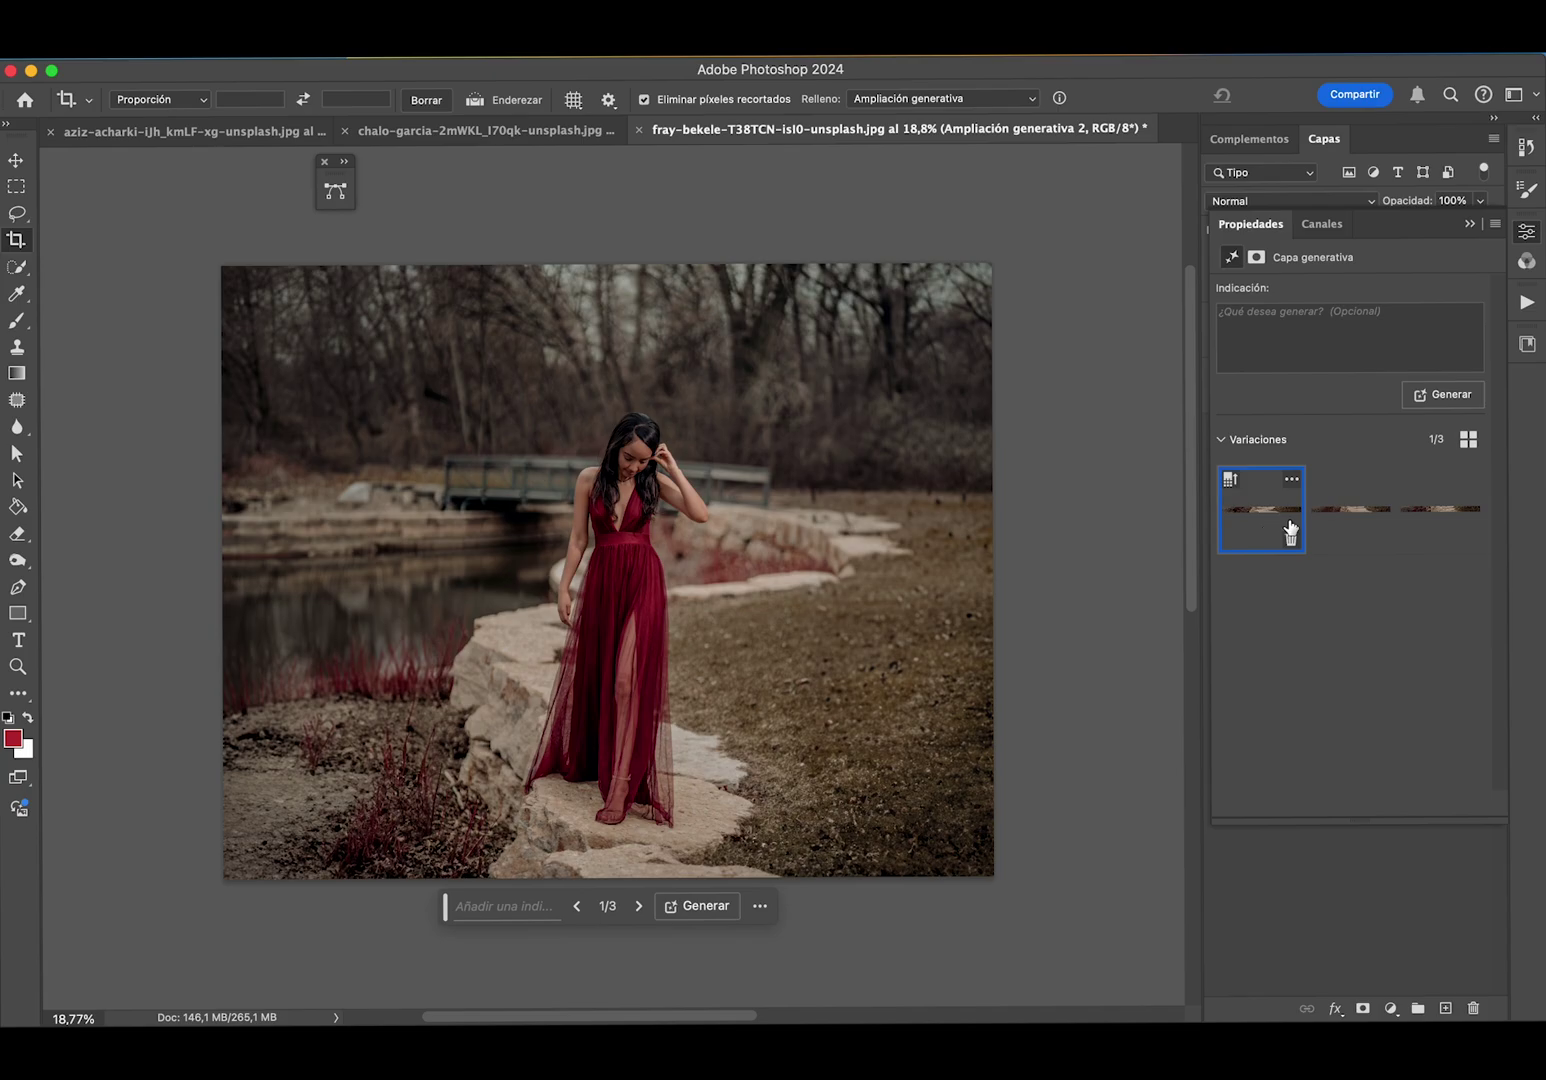
left_click(1356, 530)
left_click(1450, 534)
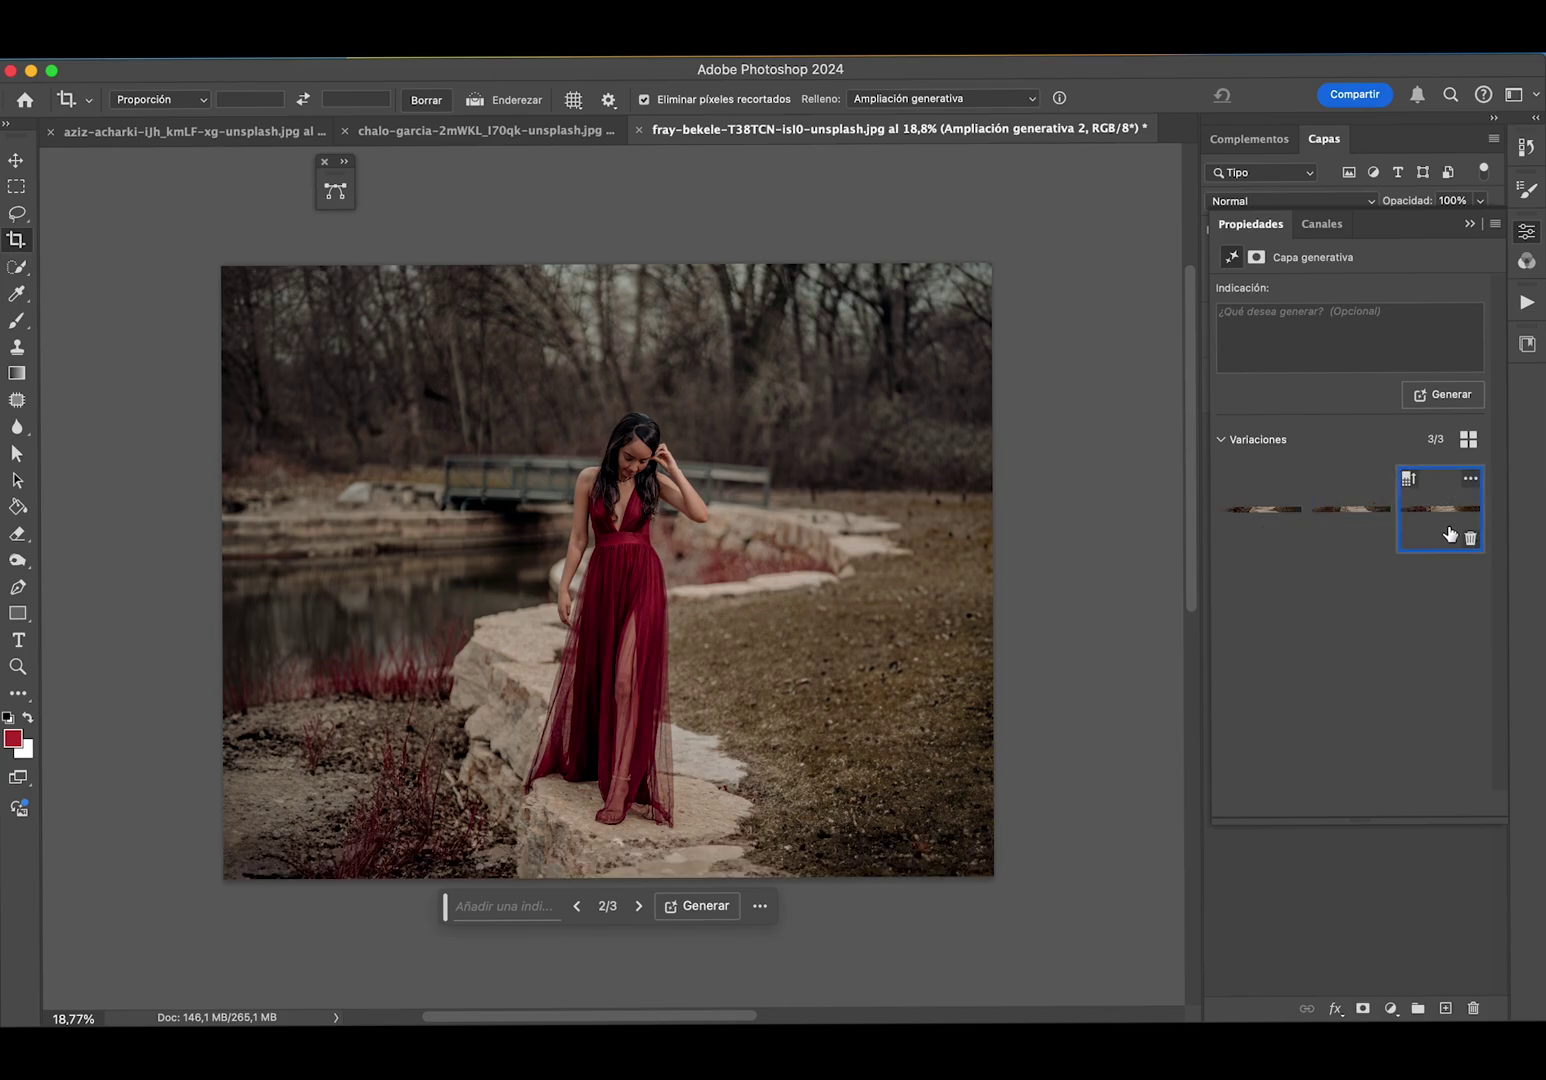
left_click(1353, 517)
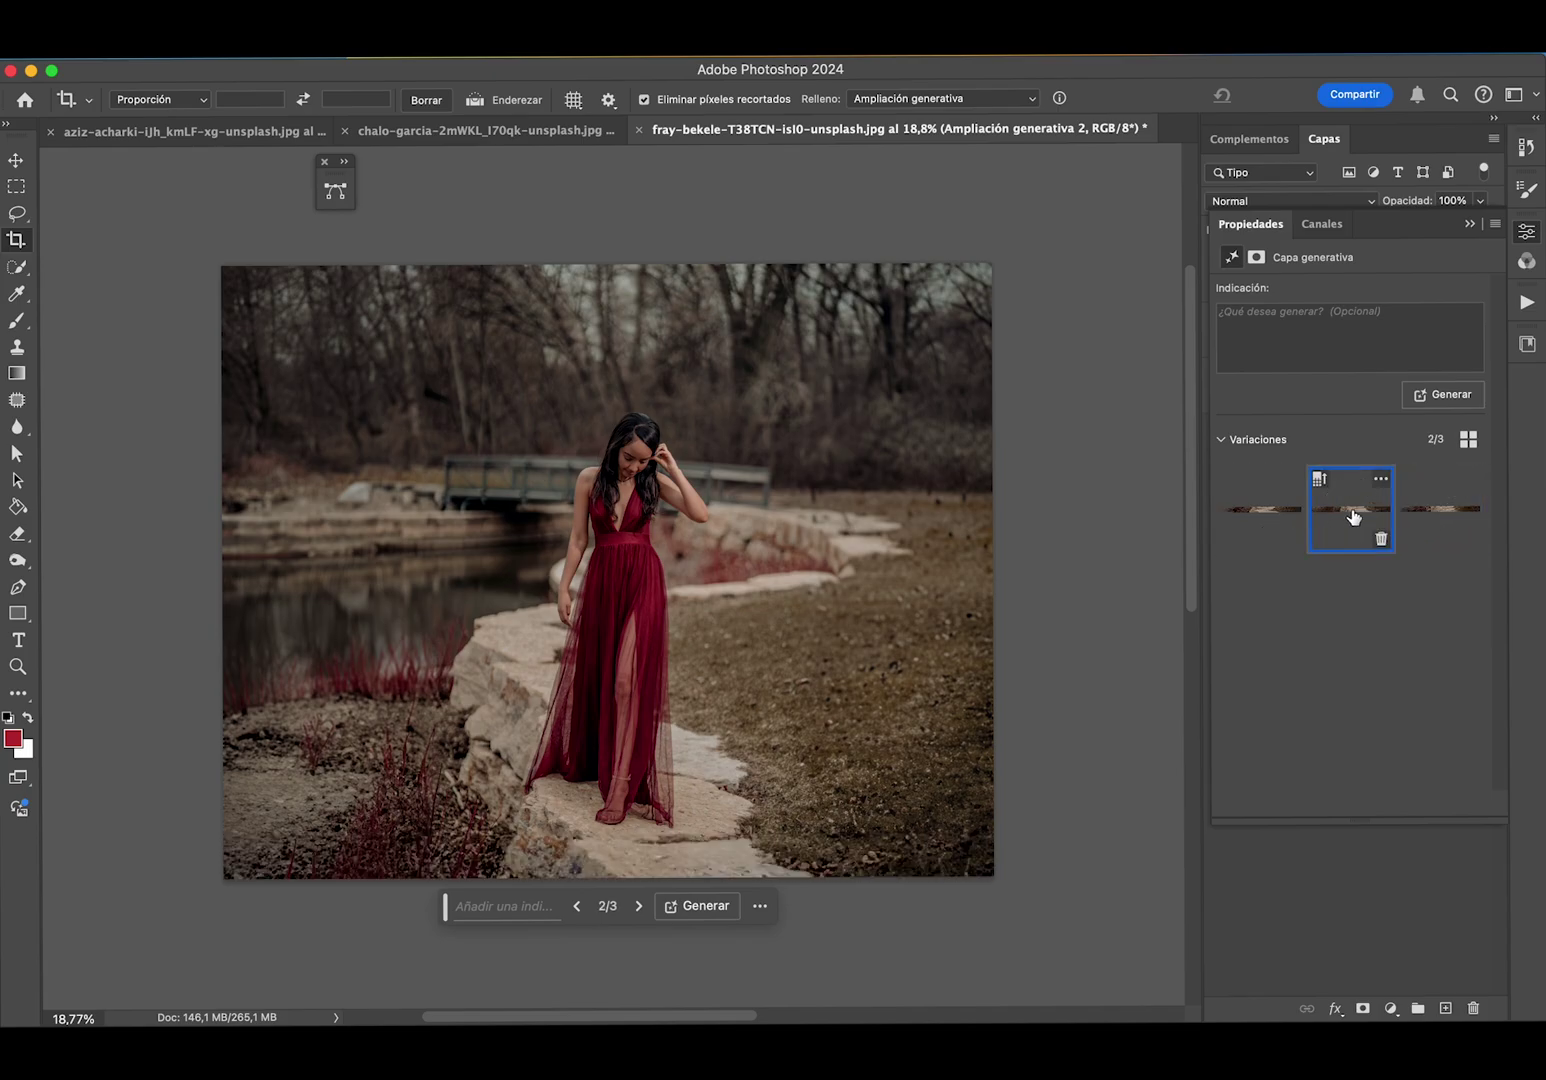
- Delete the merged Ampliación generativa layer and toggle the remaining expansion to compare
left_click(1469, 226)
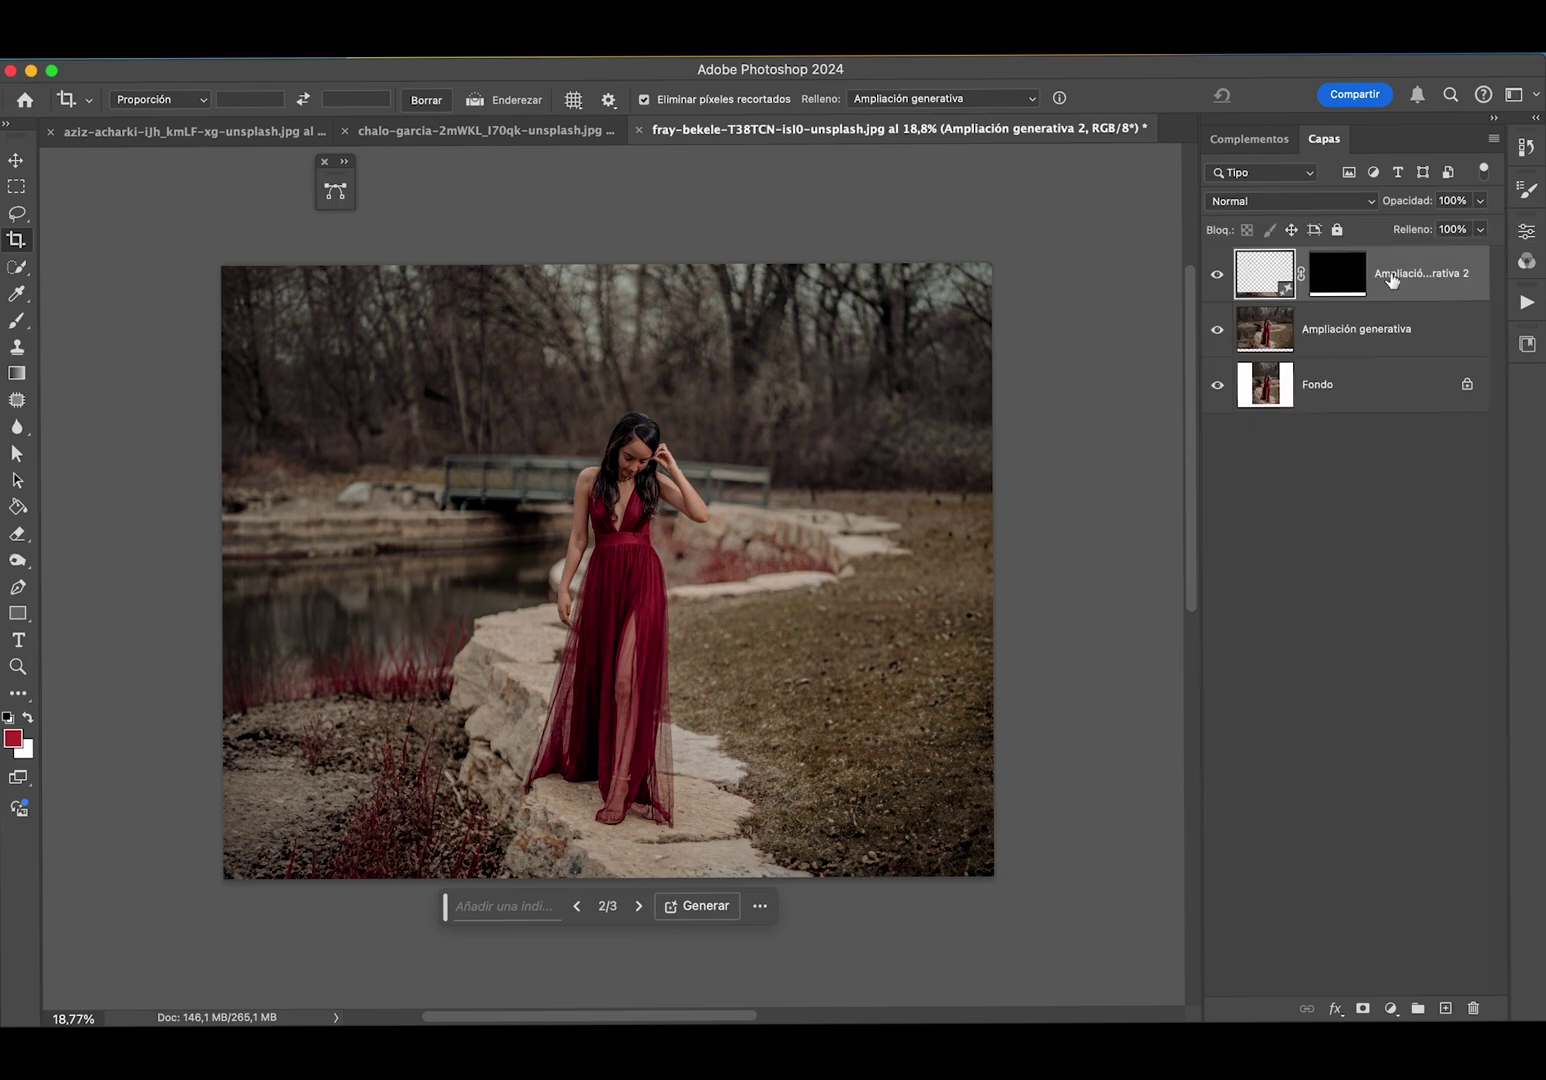
left_click(1382, 346)
key("Delete")
left_click(1220, 285)
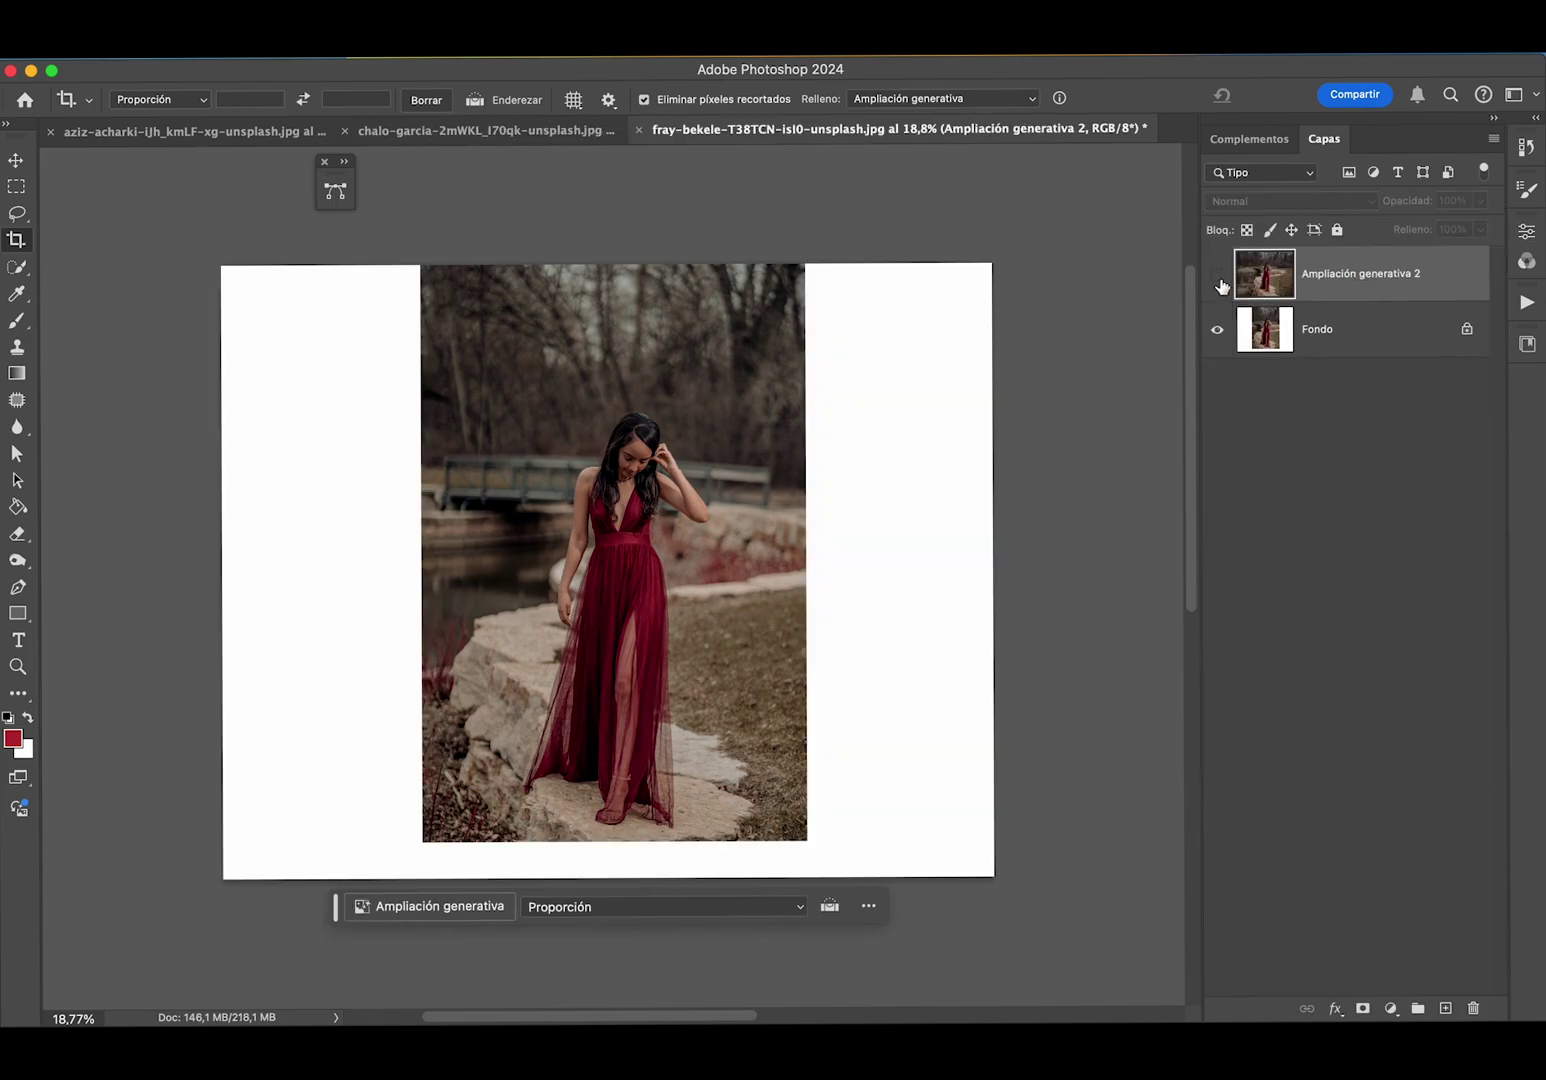
left_click(1220, 285)
- Toggle the existing cable-removal fill to inspect the wires, then target Fondo
left_click(1226, 355)
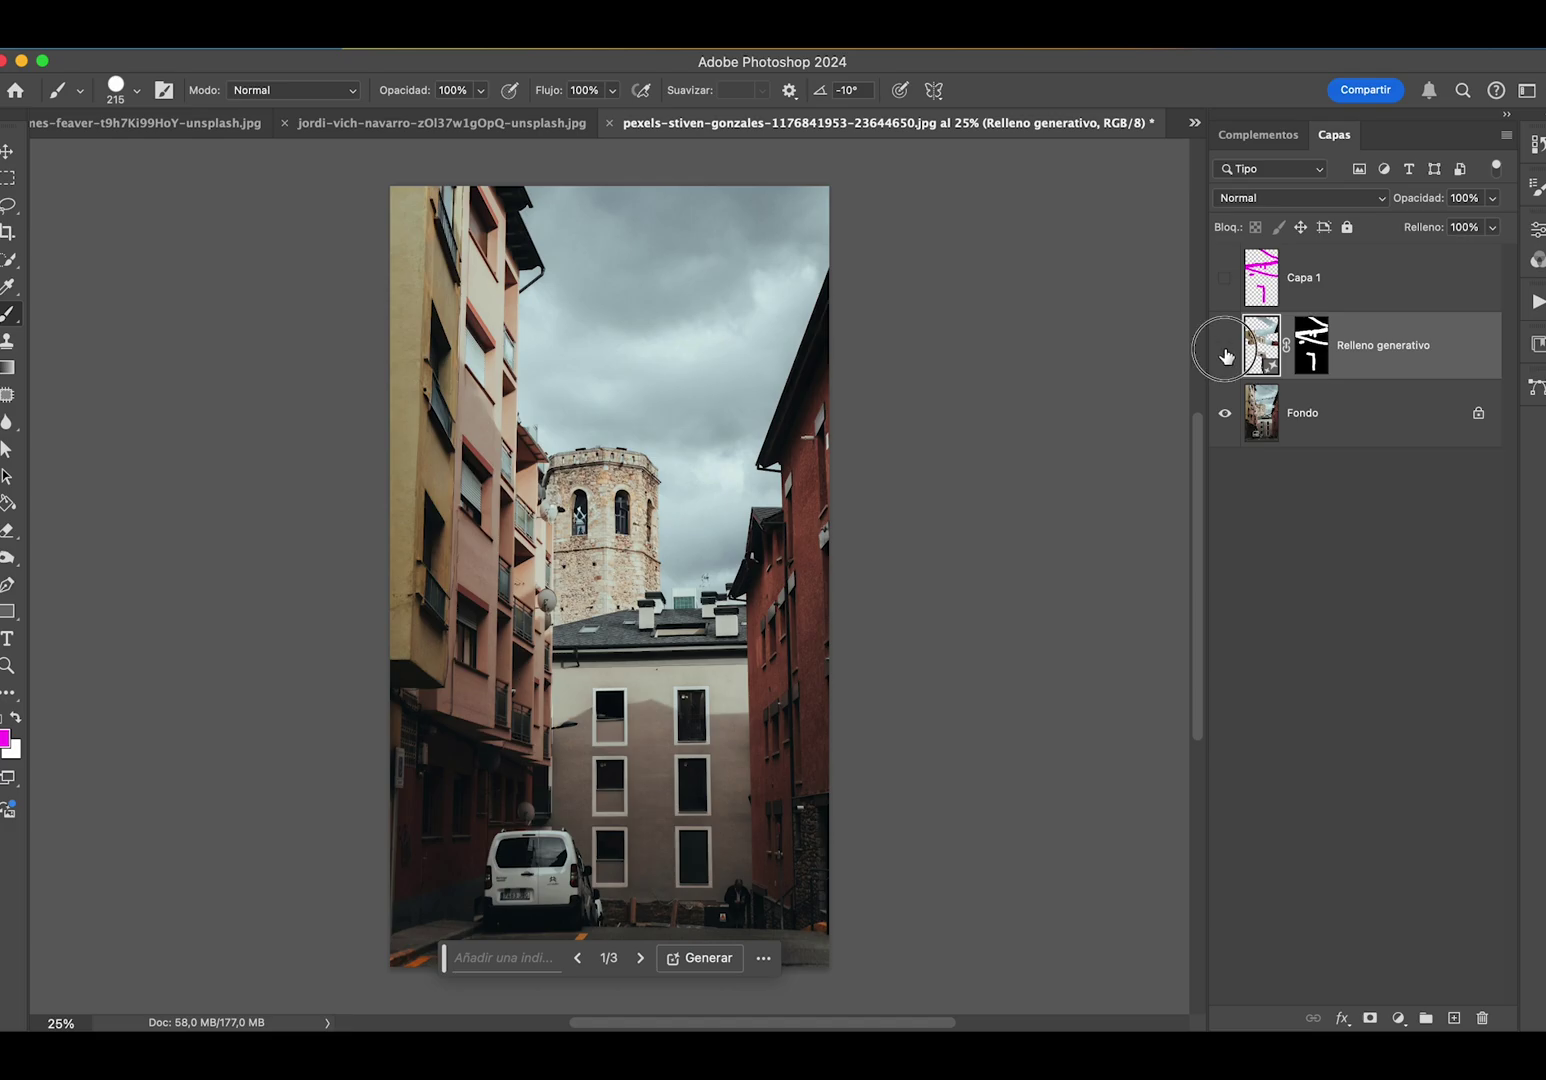
left_click(1226, 355)
left_click(1226, 355)
left_click(1365, 421)
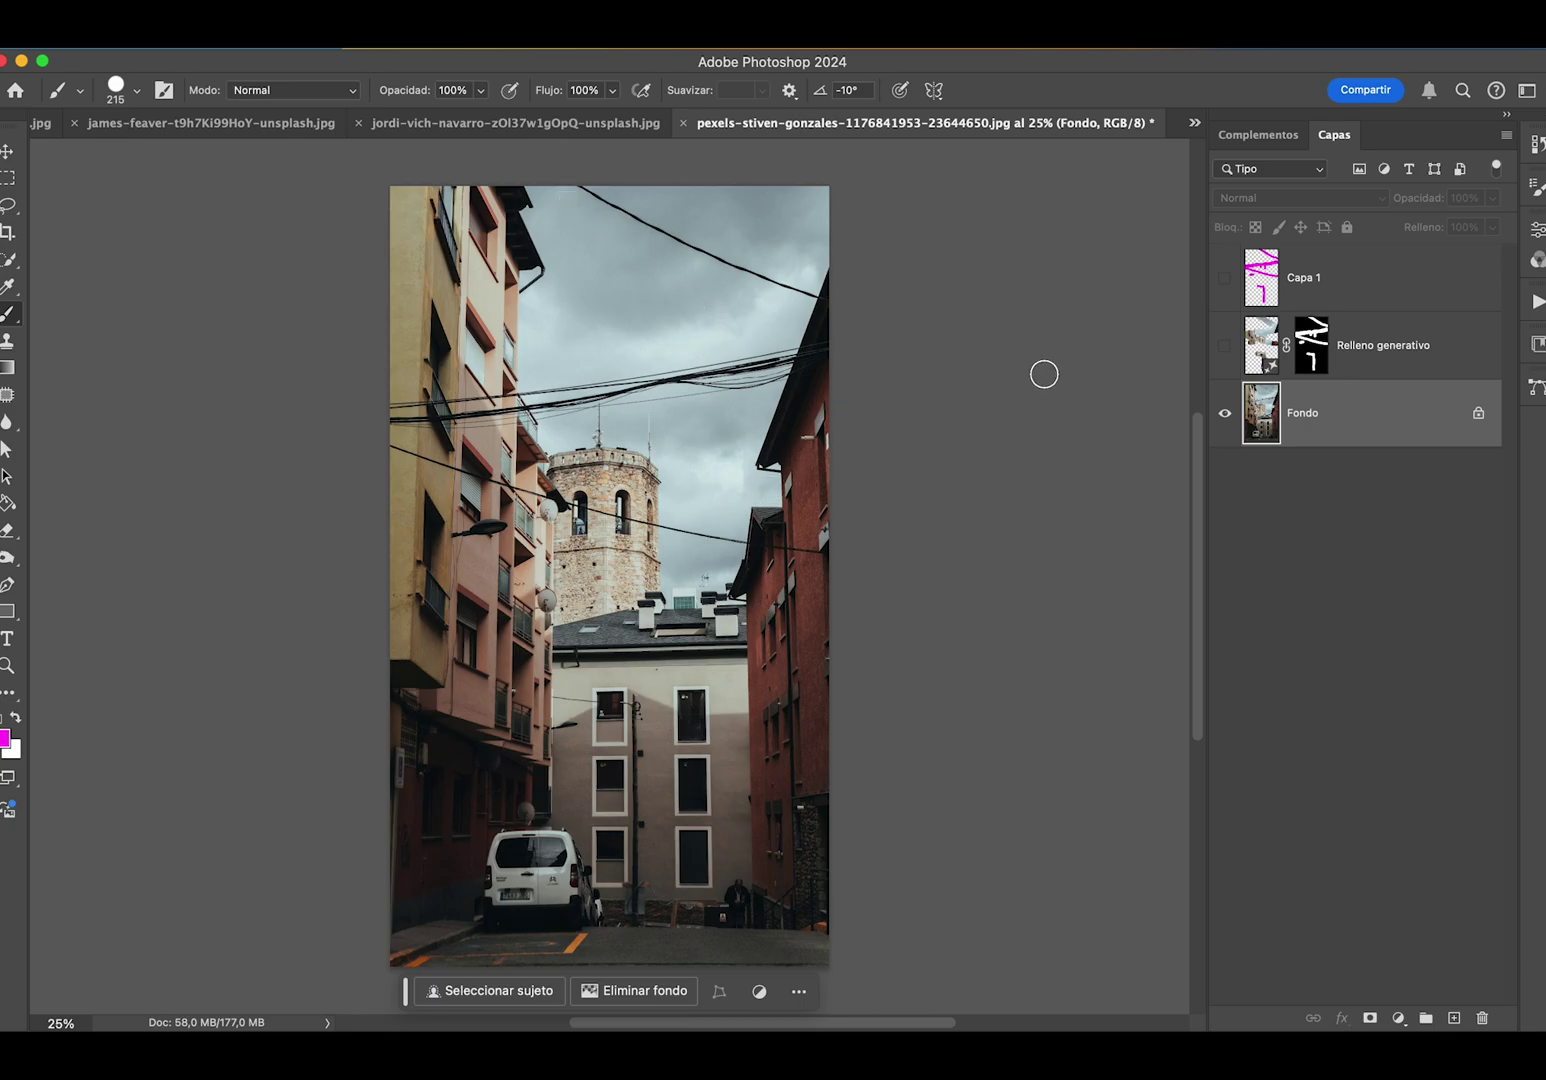
- Turn the magenta Capa 1 strokes into a selection and return to the Fondo layer
left_click(1384, 299)
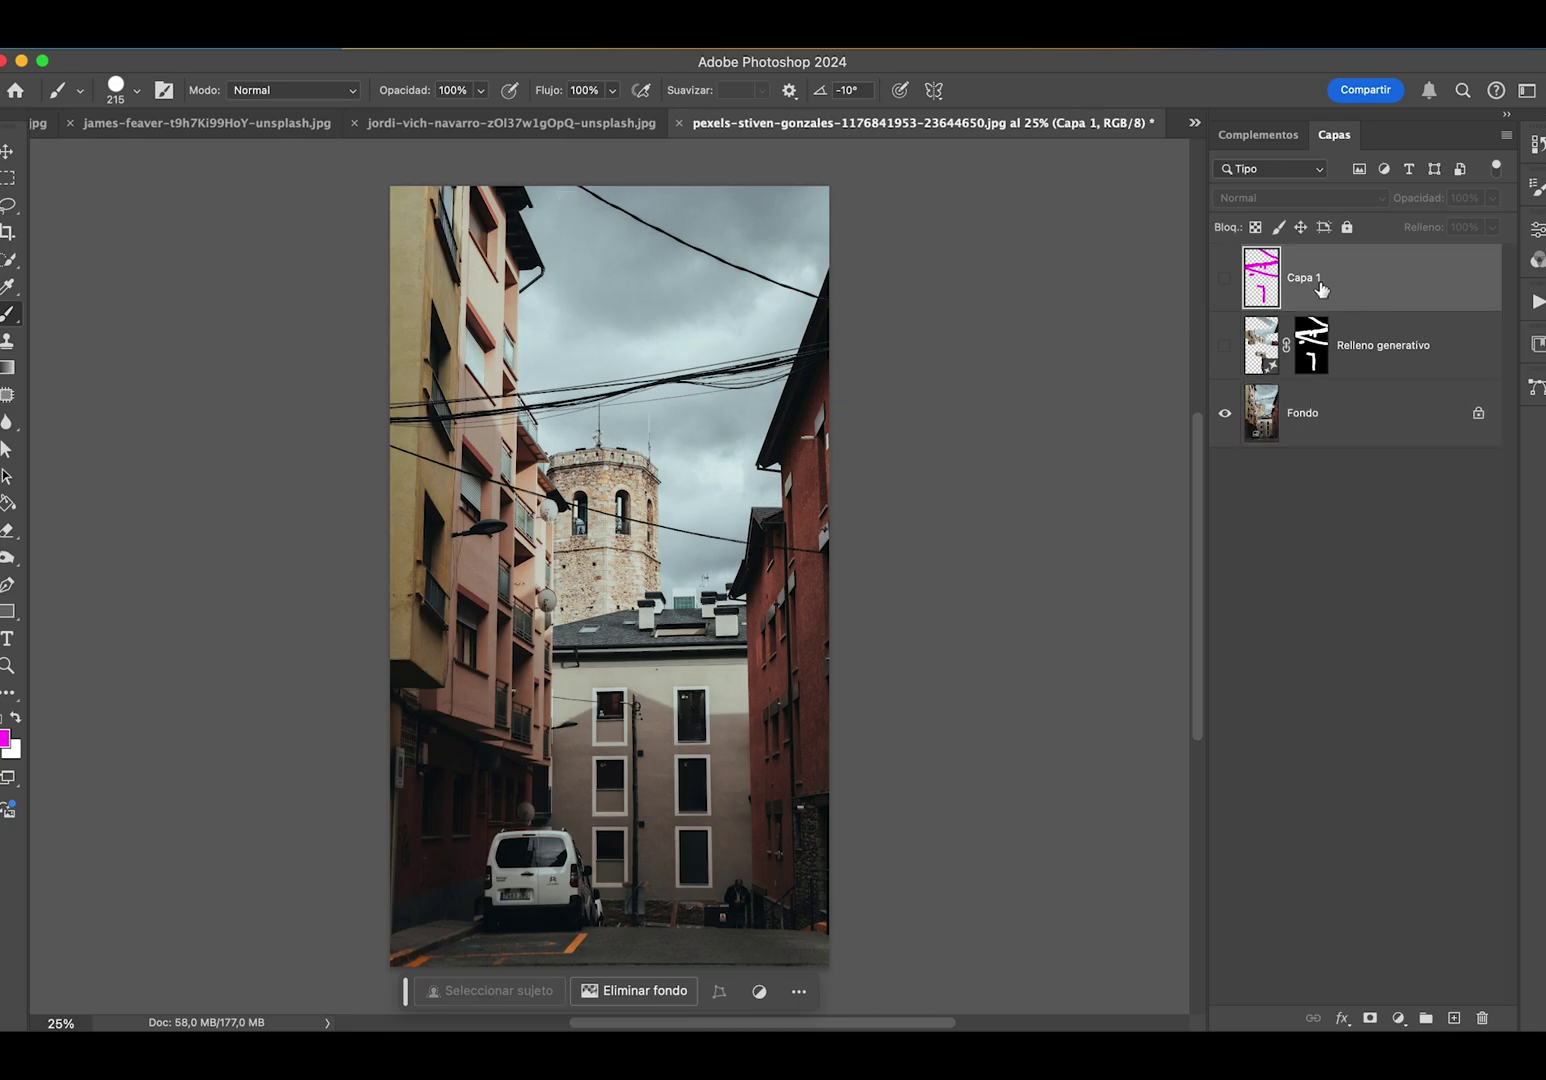
left_click(1225, 280)
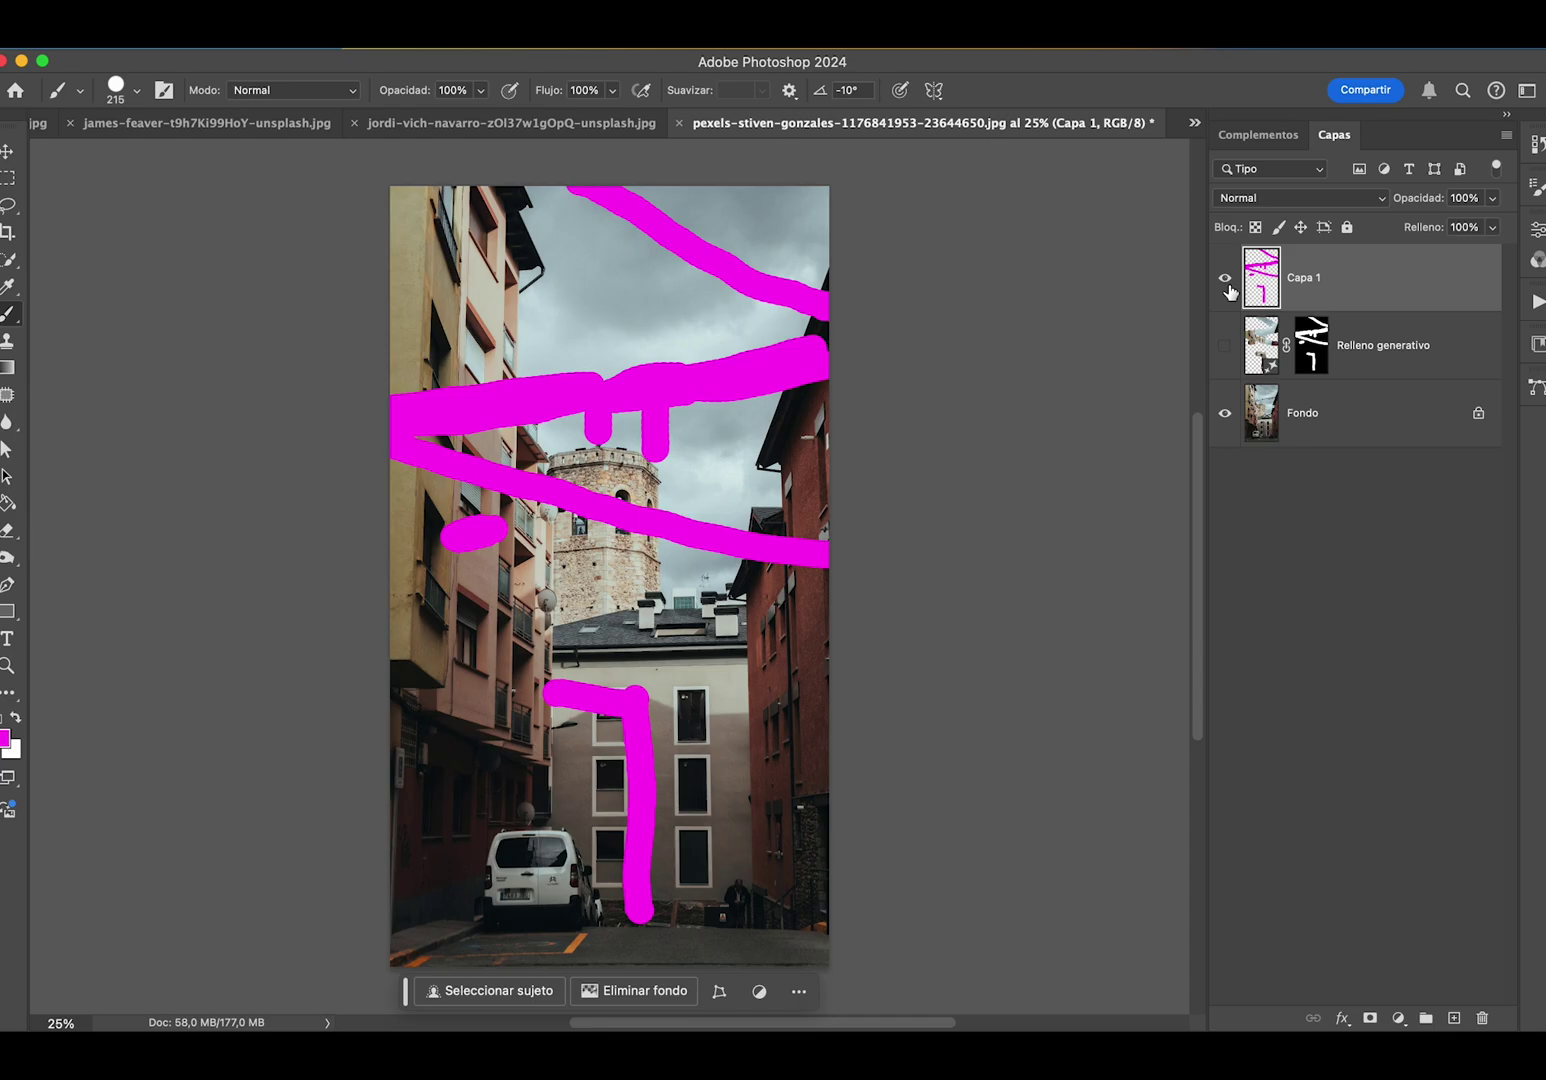
left_click(1262, 278, "ctrl")
left_click(1225, 279)
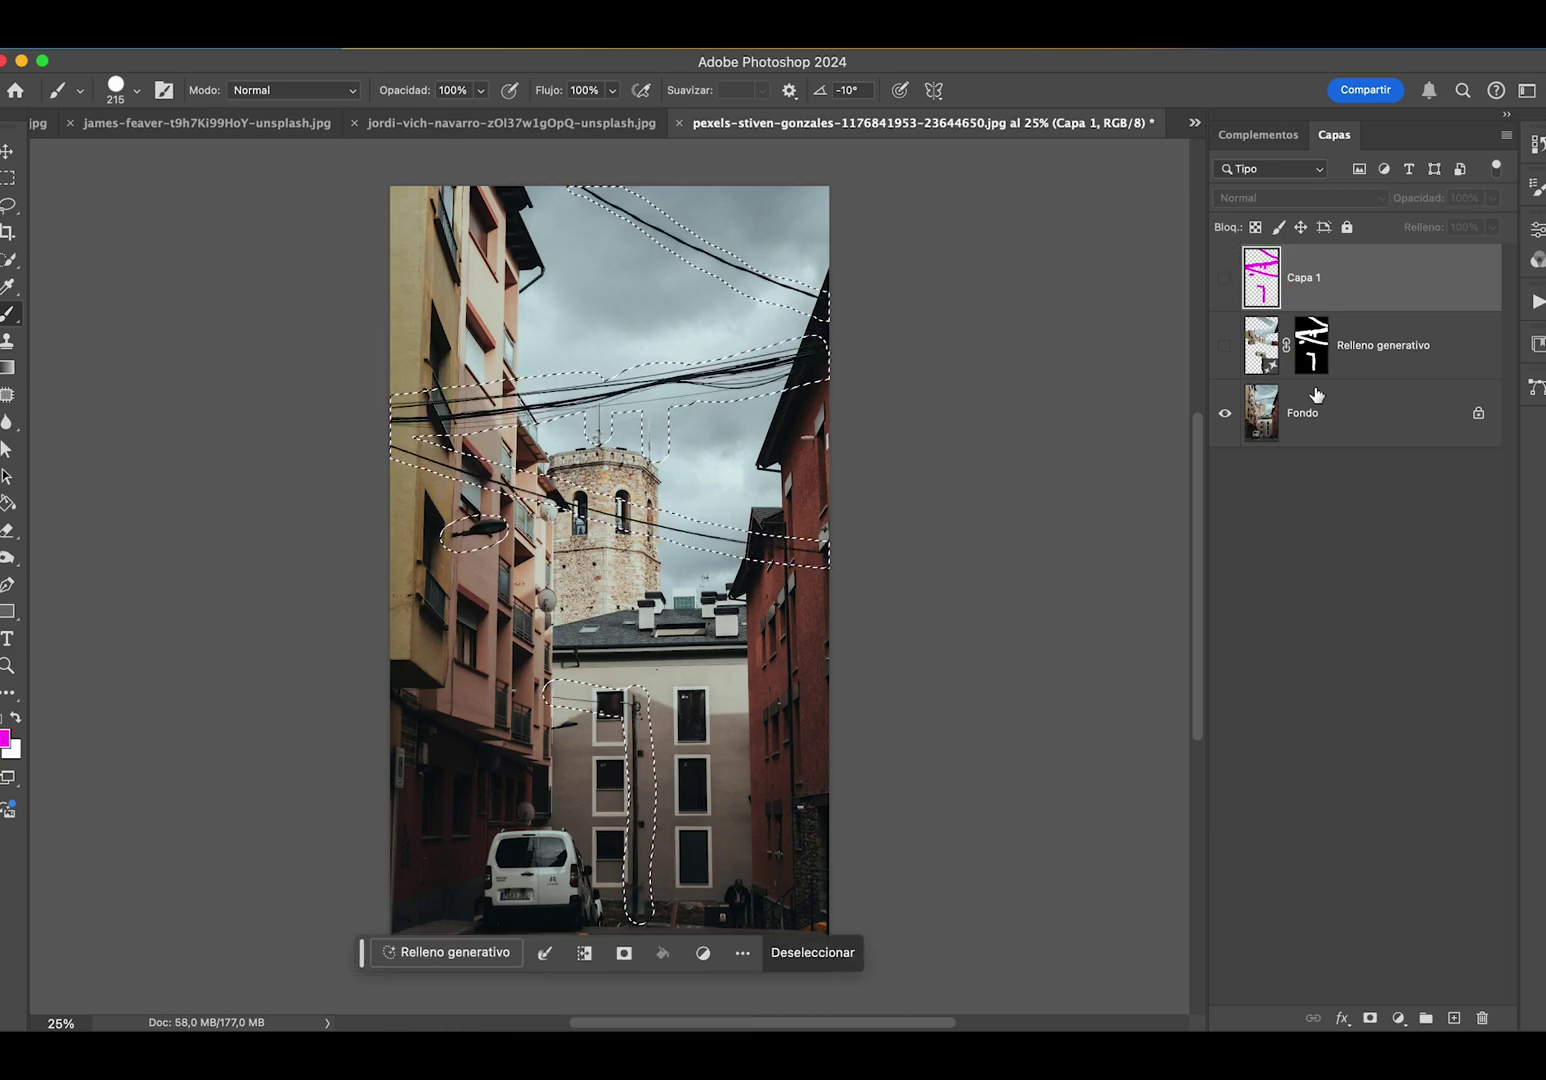
left_click(1340, 420)
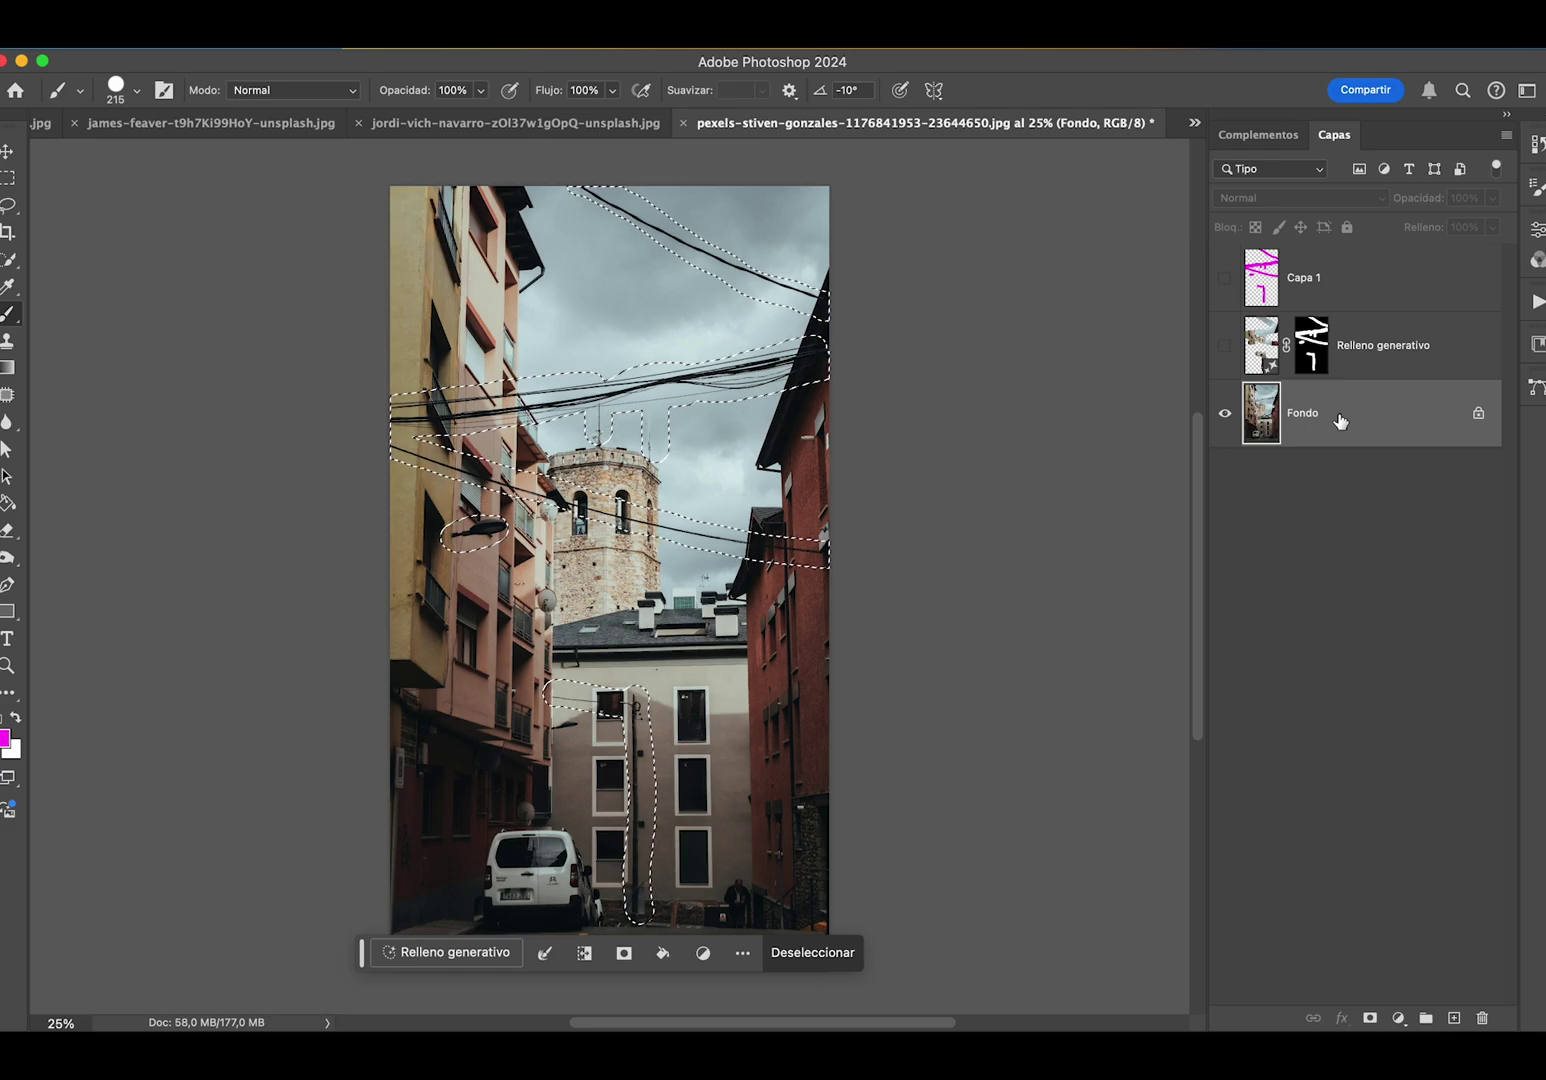
- Generate a cable-removal fill over the selection, keeping the third variation
left_click(470, 960)
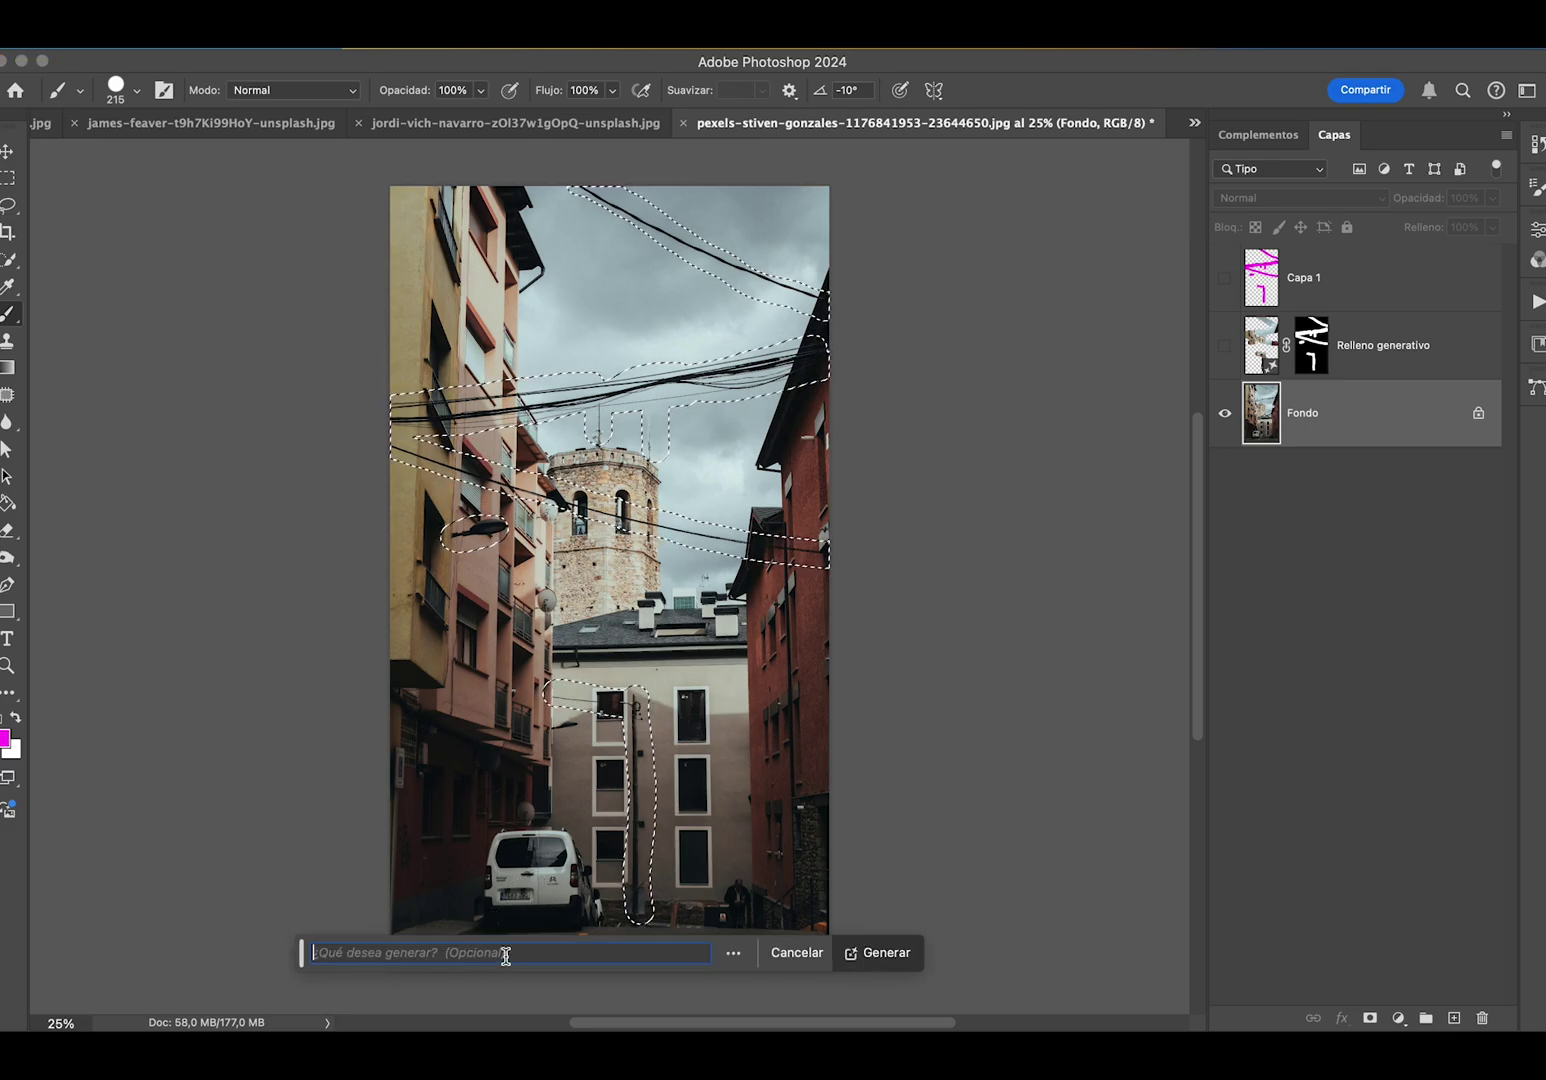
left_click(894, 955)
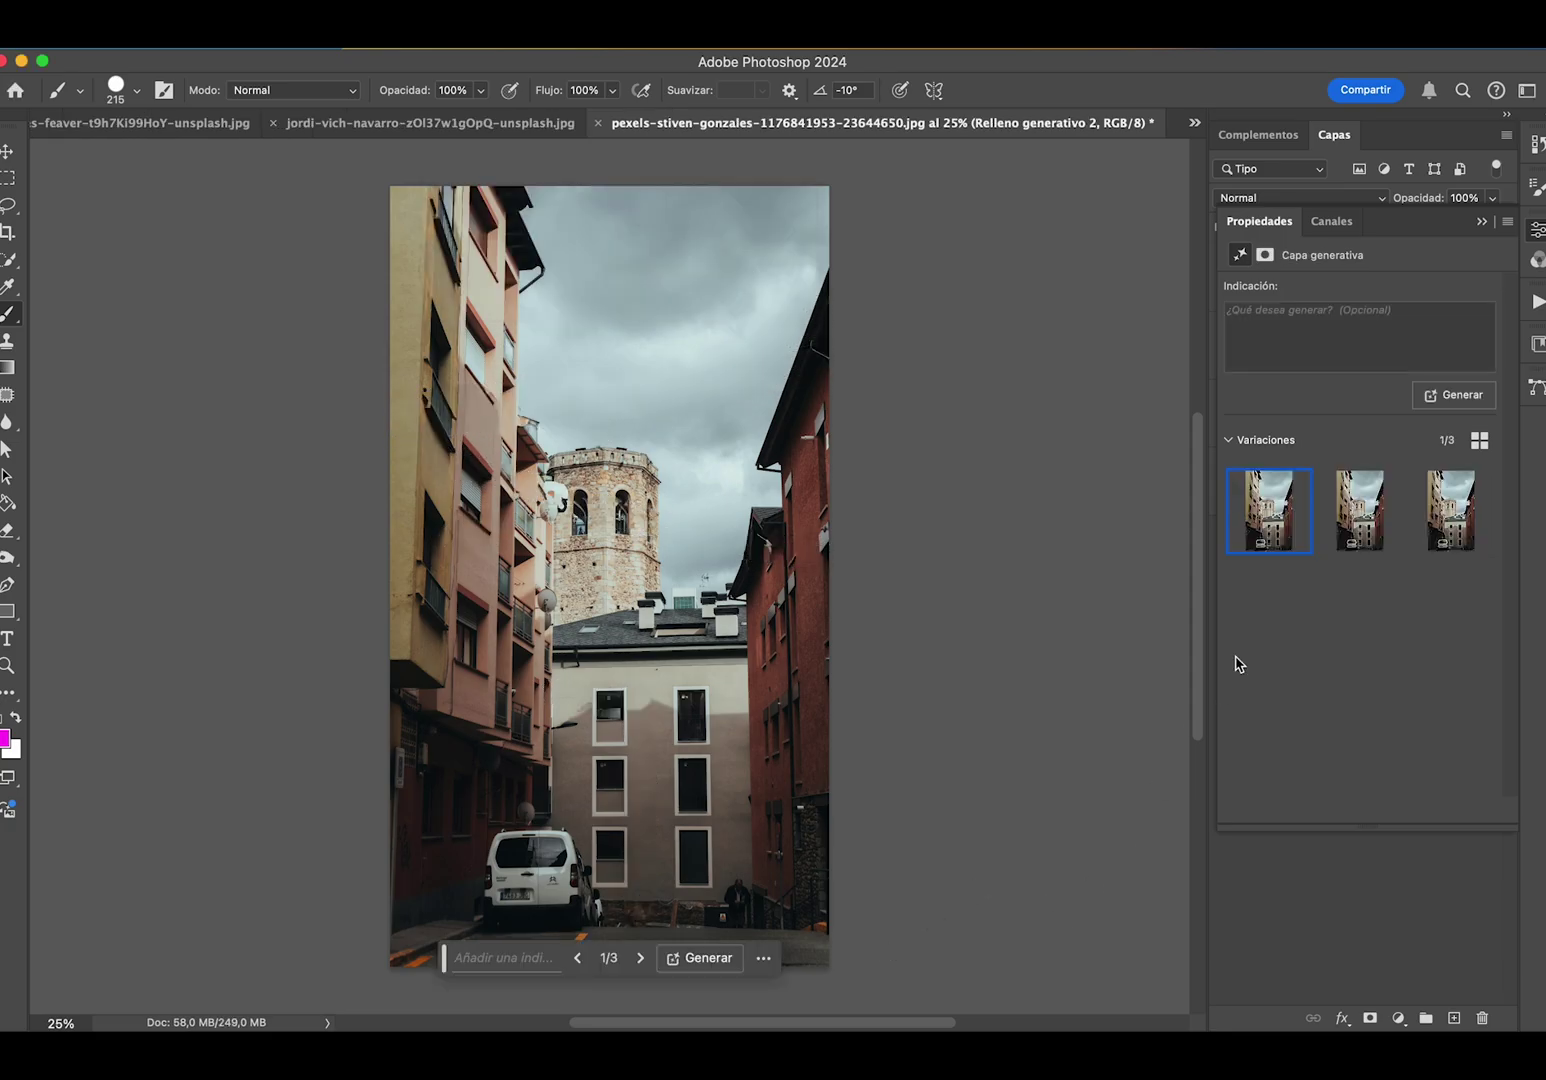
left_click(1355, 528)
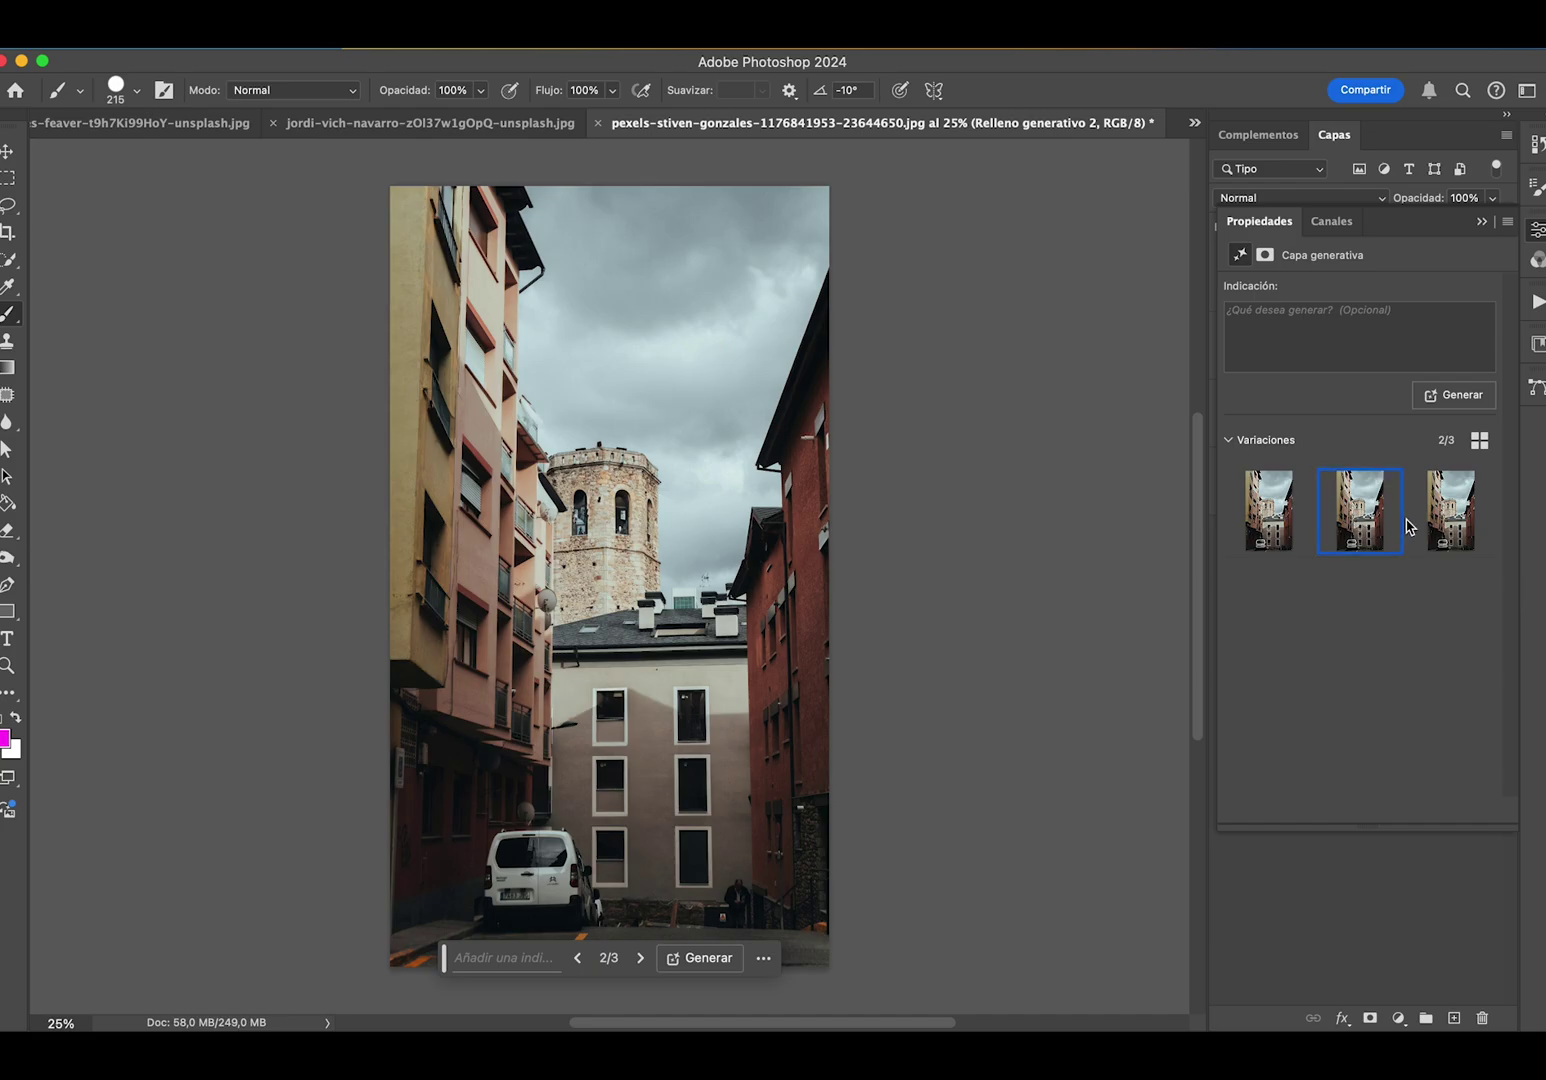
left_click(1447, 528)
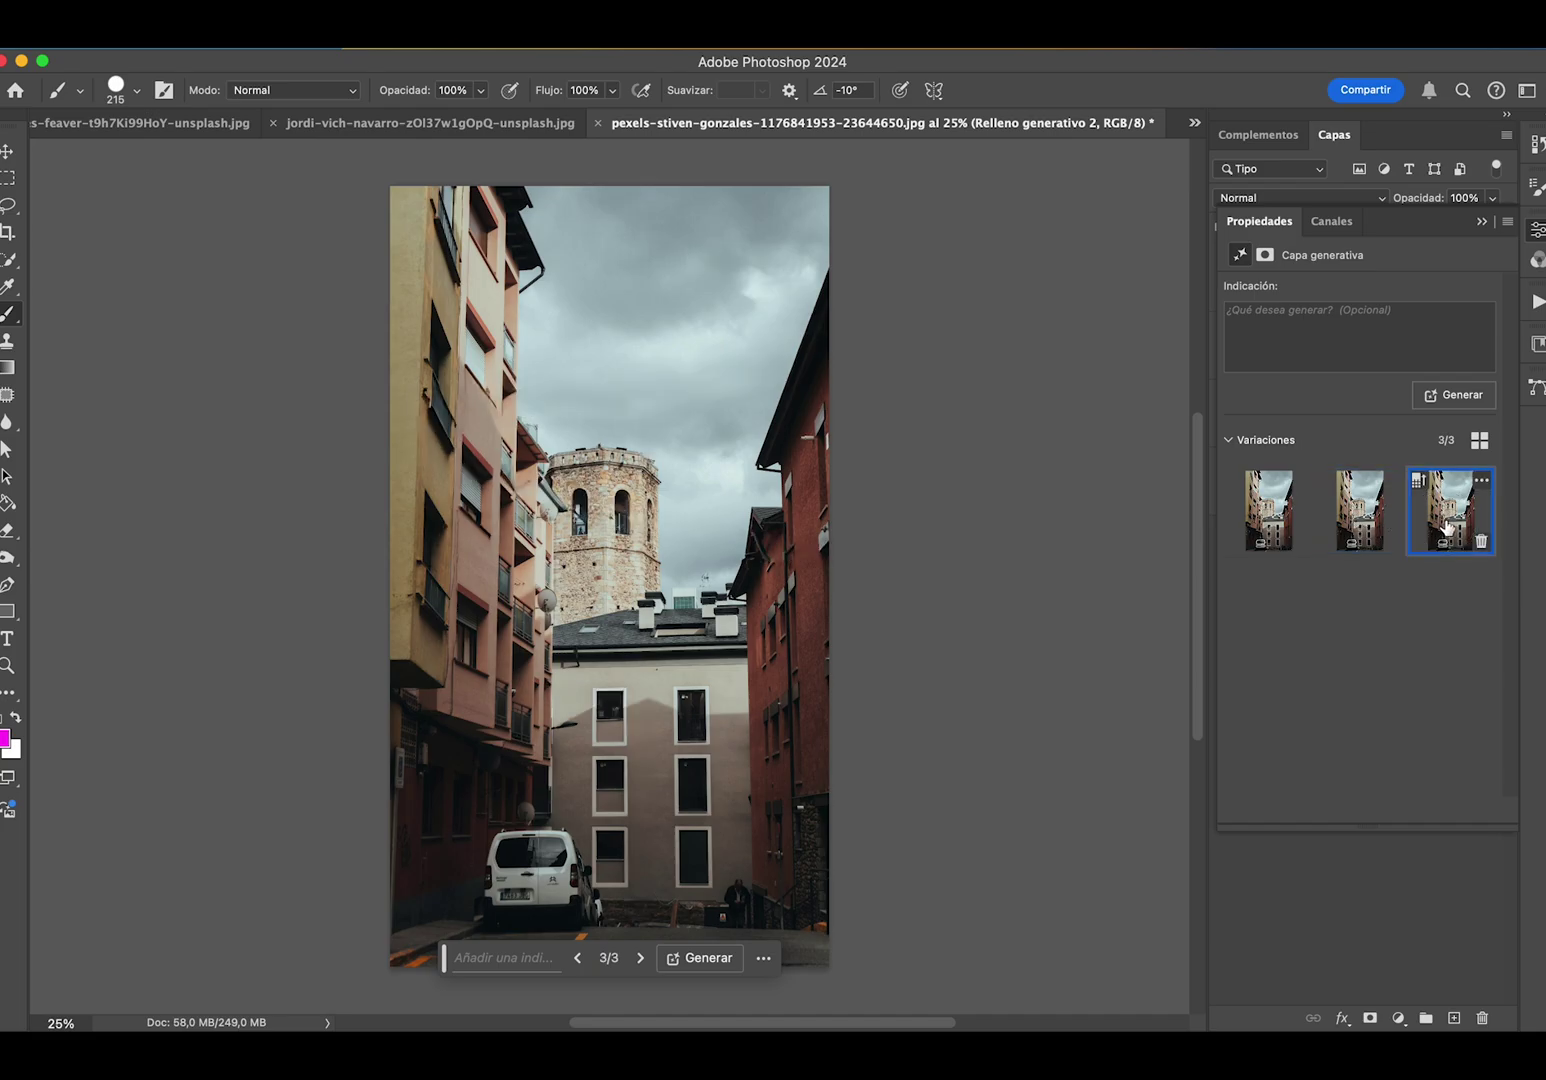
left_click(1481, 221)
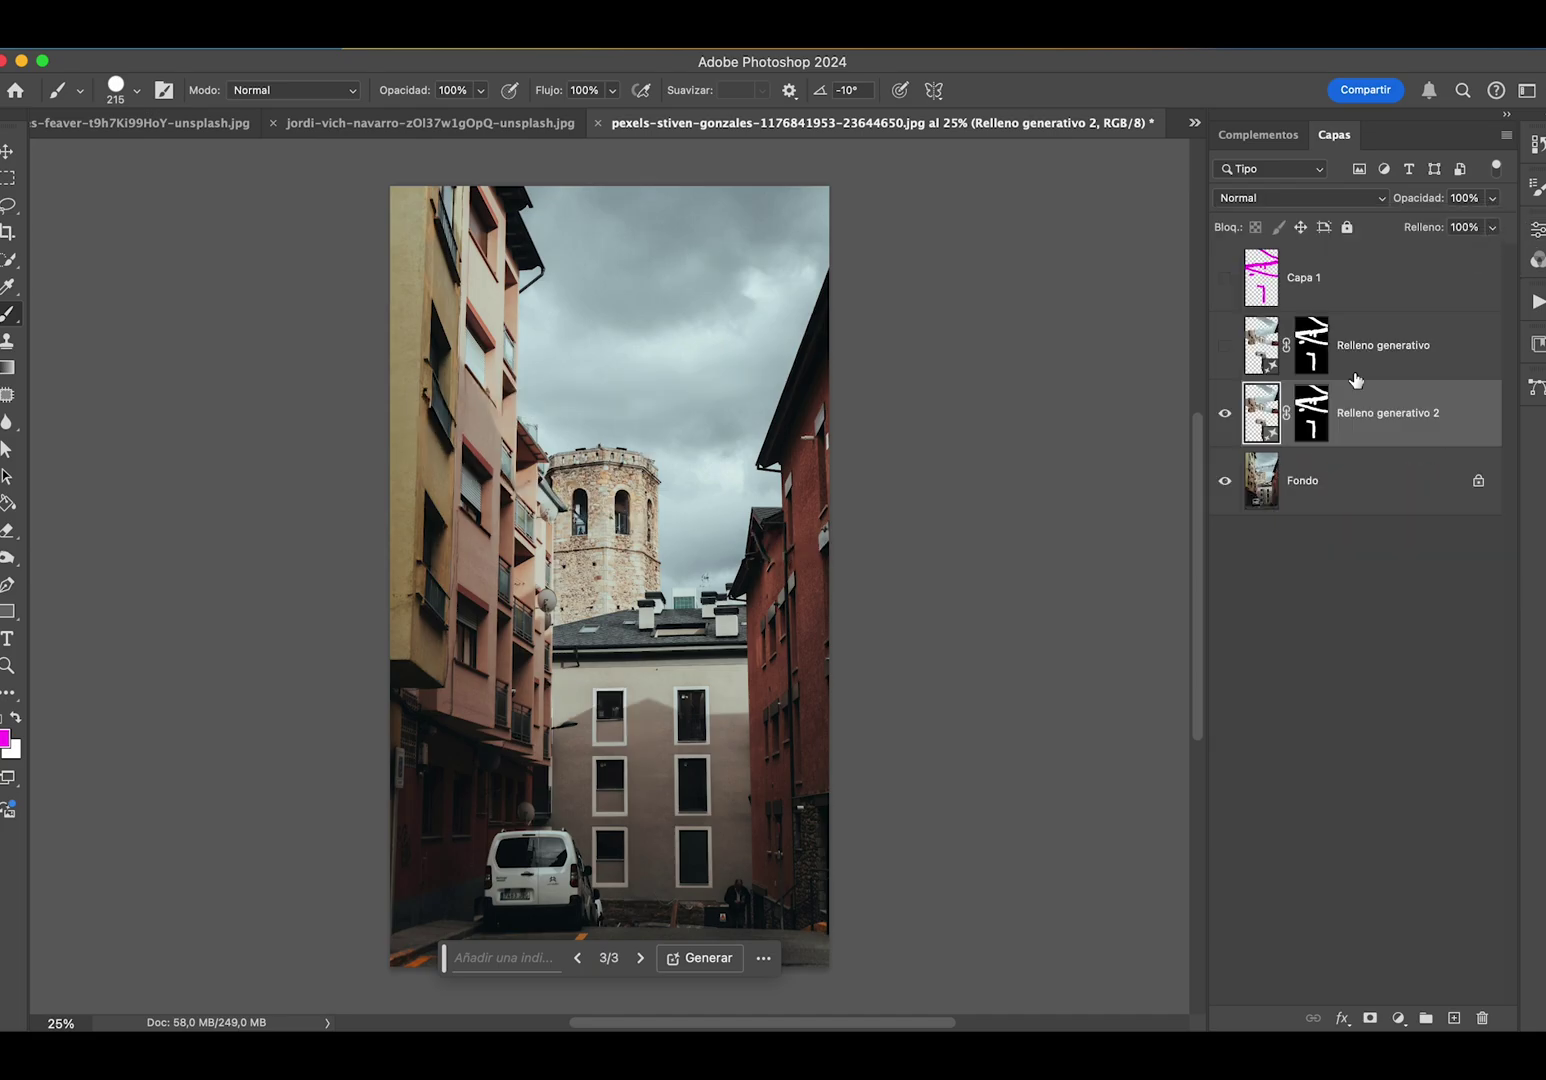
left_click(1225, 416)
- Lasso the pedestrian at bottom right on Fondo and remove it with Generative Fill
left_click(1354, 483)
scroll(812, 690, "up", 3)
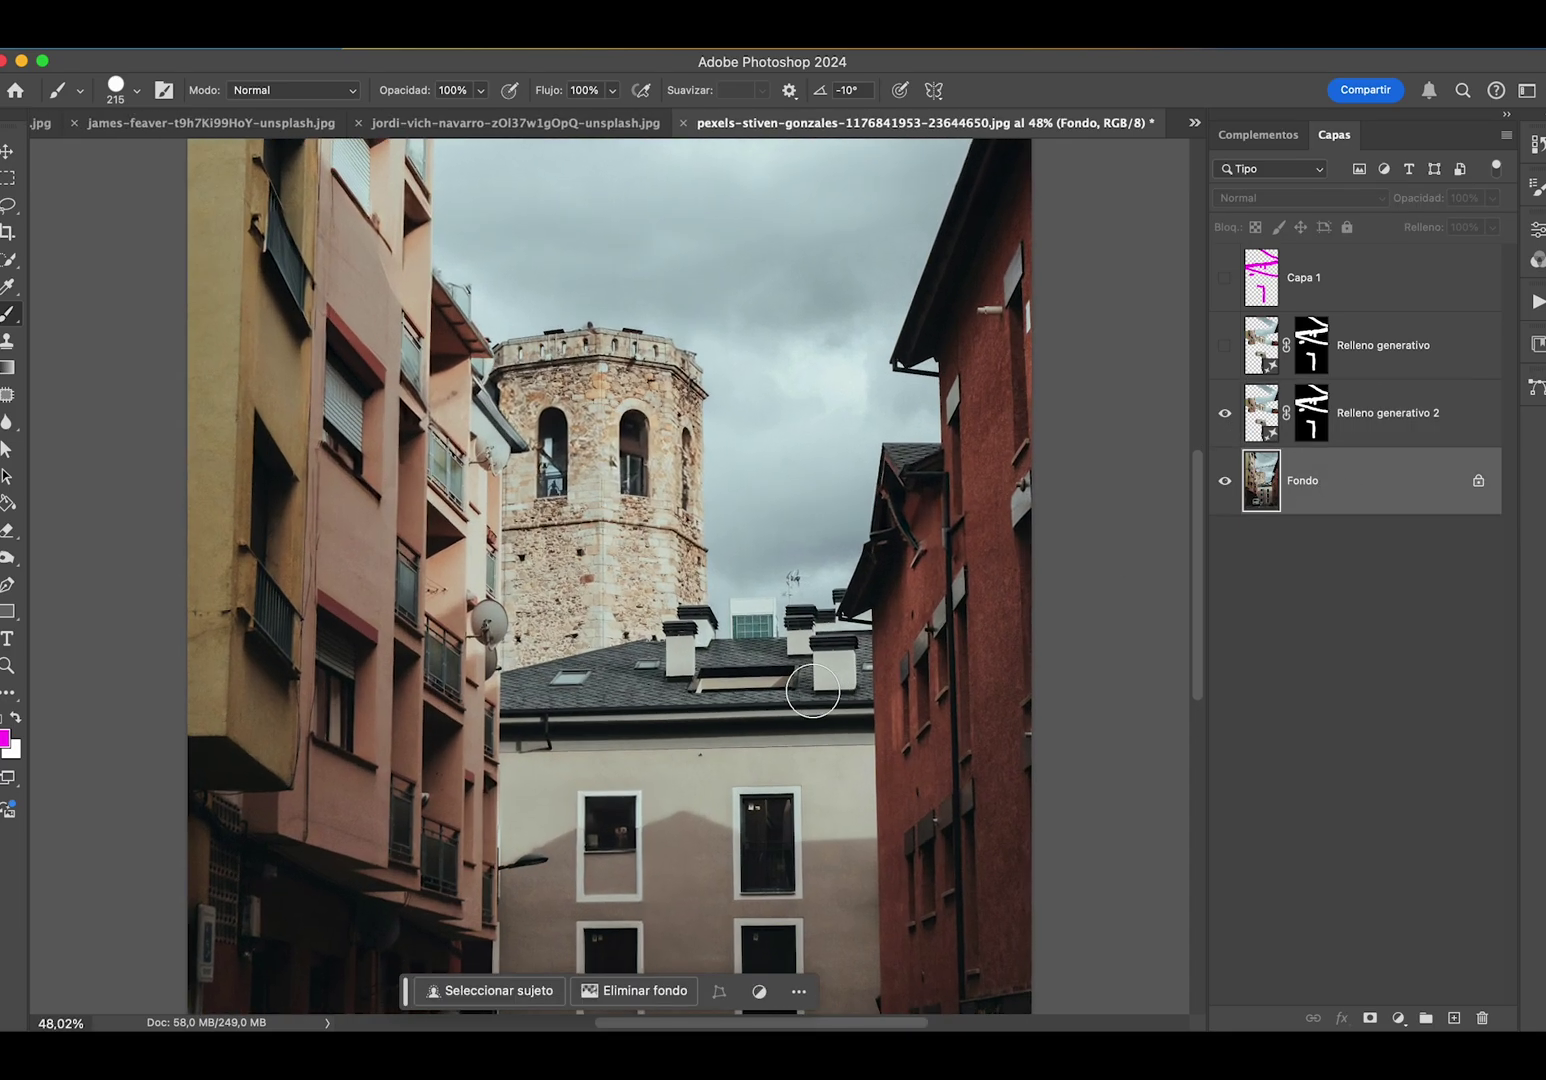
scroll(812, 690, "up", 1)
scroll(812, 690, "right", 3)
scroll(812, 690, "down", 1)
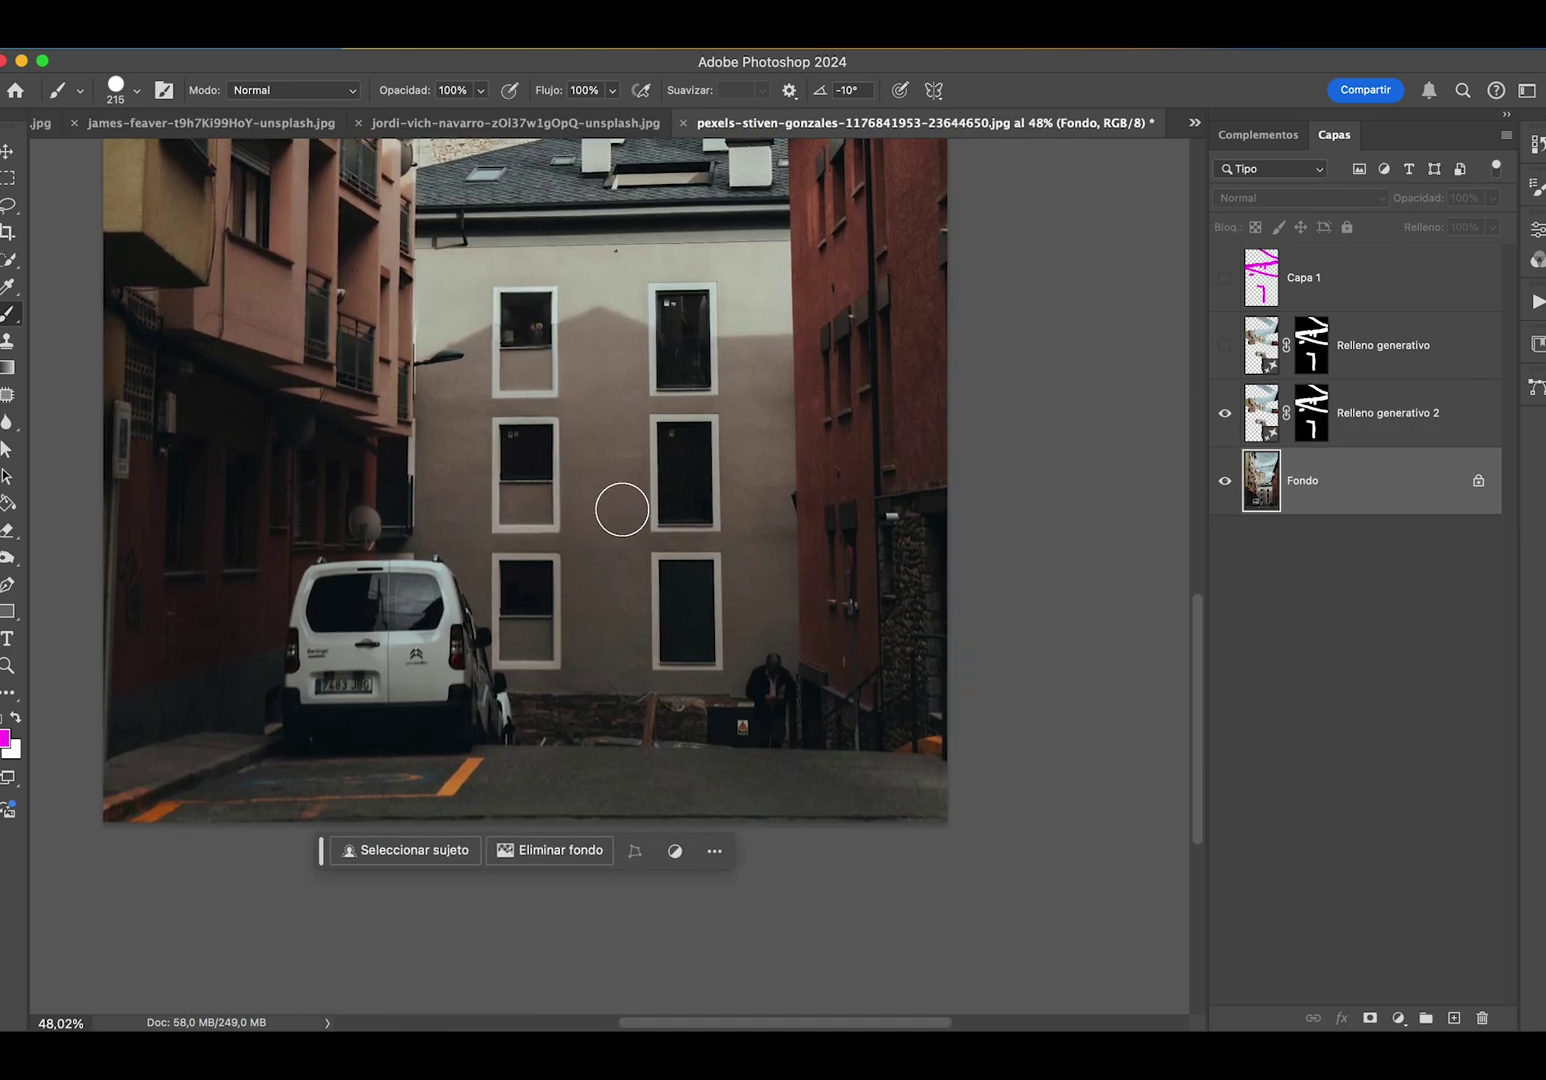
key("l")
mouse_move(803, 735)
left_mouse_down()
mouse_move(724, 757)
mouse_move(803, 735)
left_mouse_up()
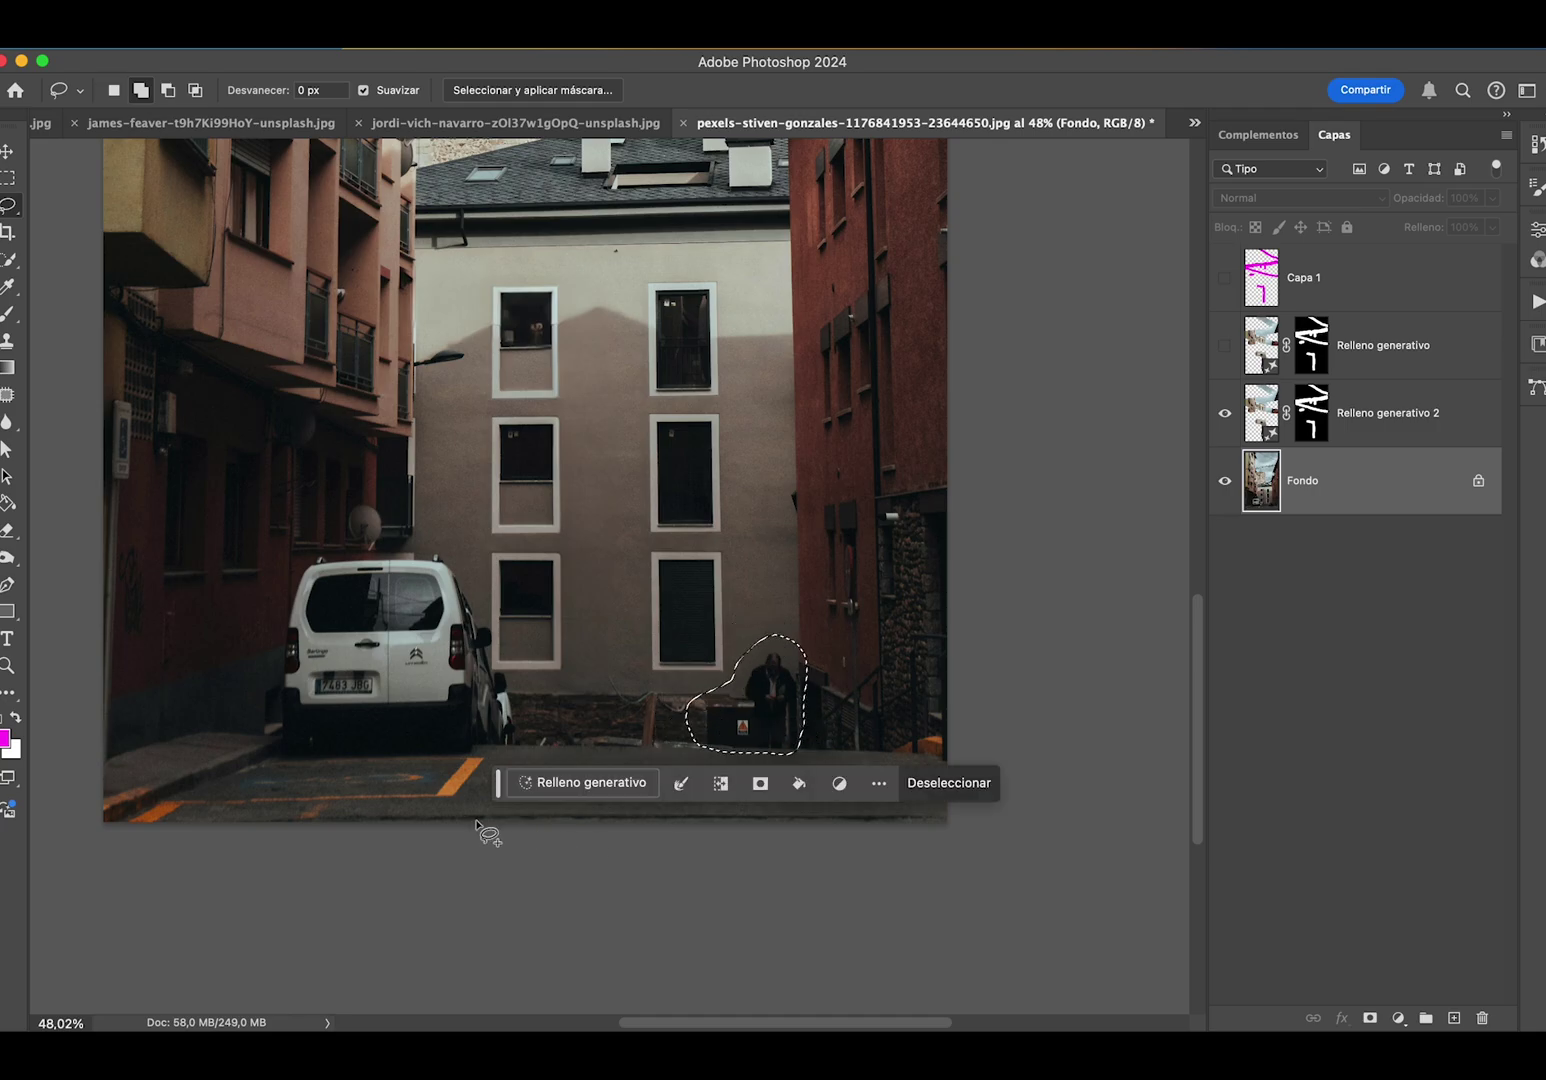
left_click(555, 785)
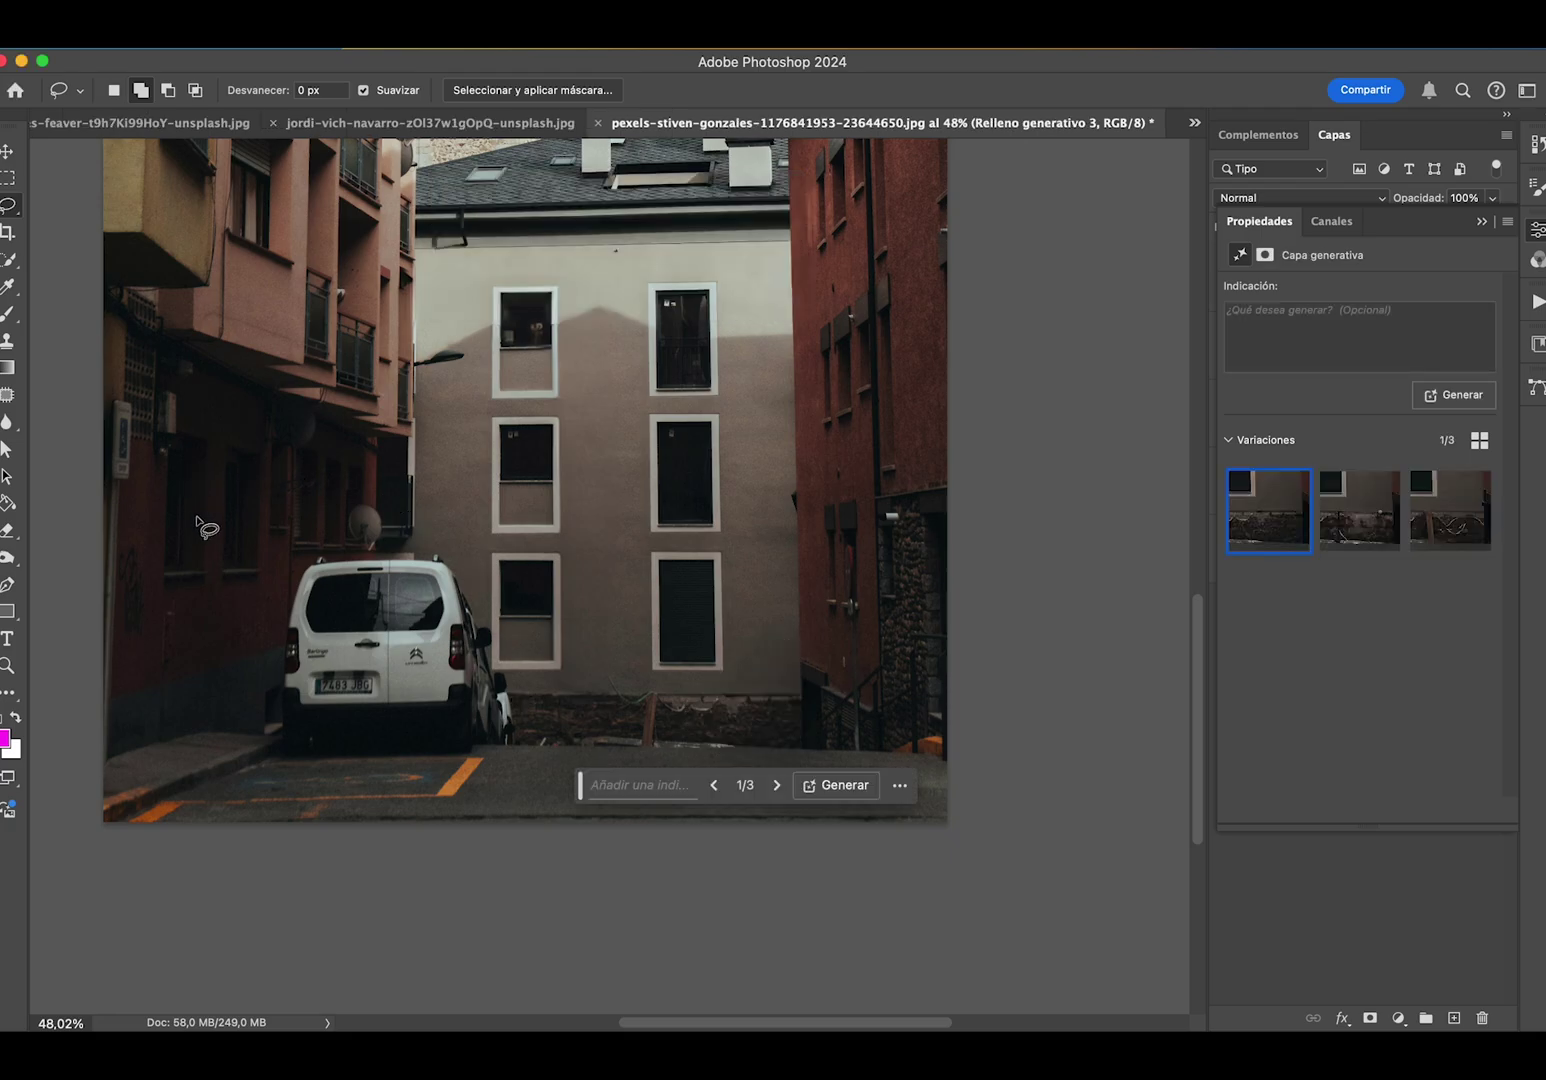
- Compare the pedestrian-removal variations and keep the first
left_click(1370, 525)
left_click(1430, 525)
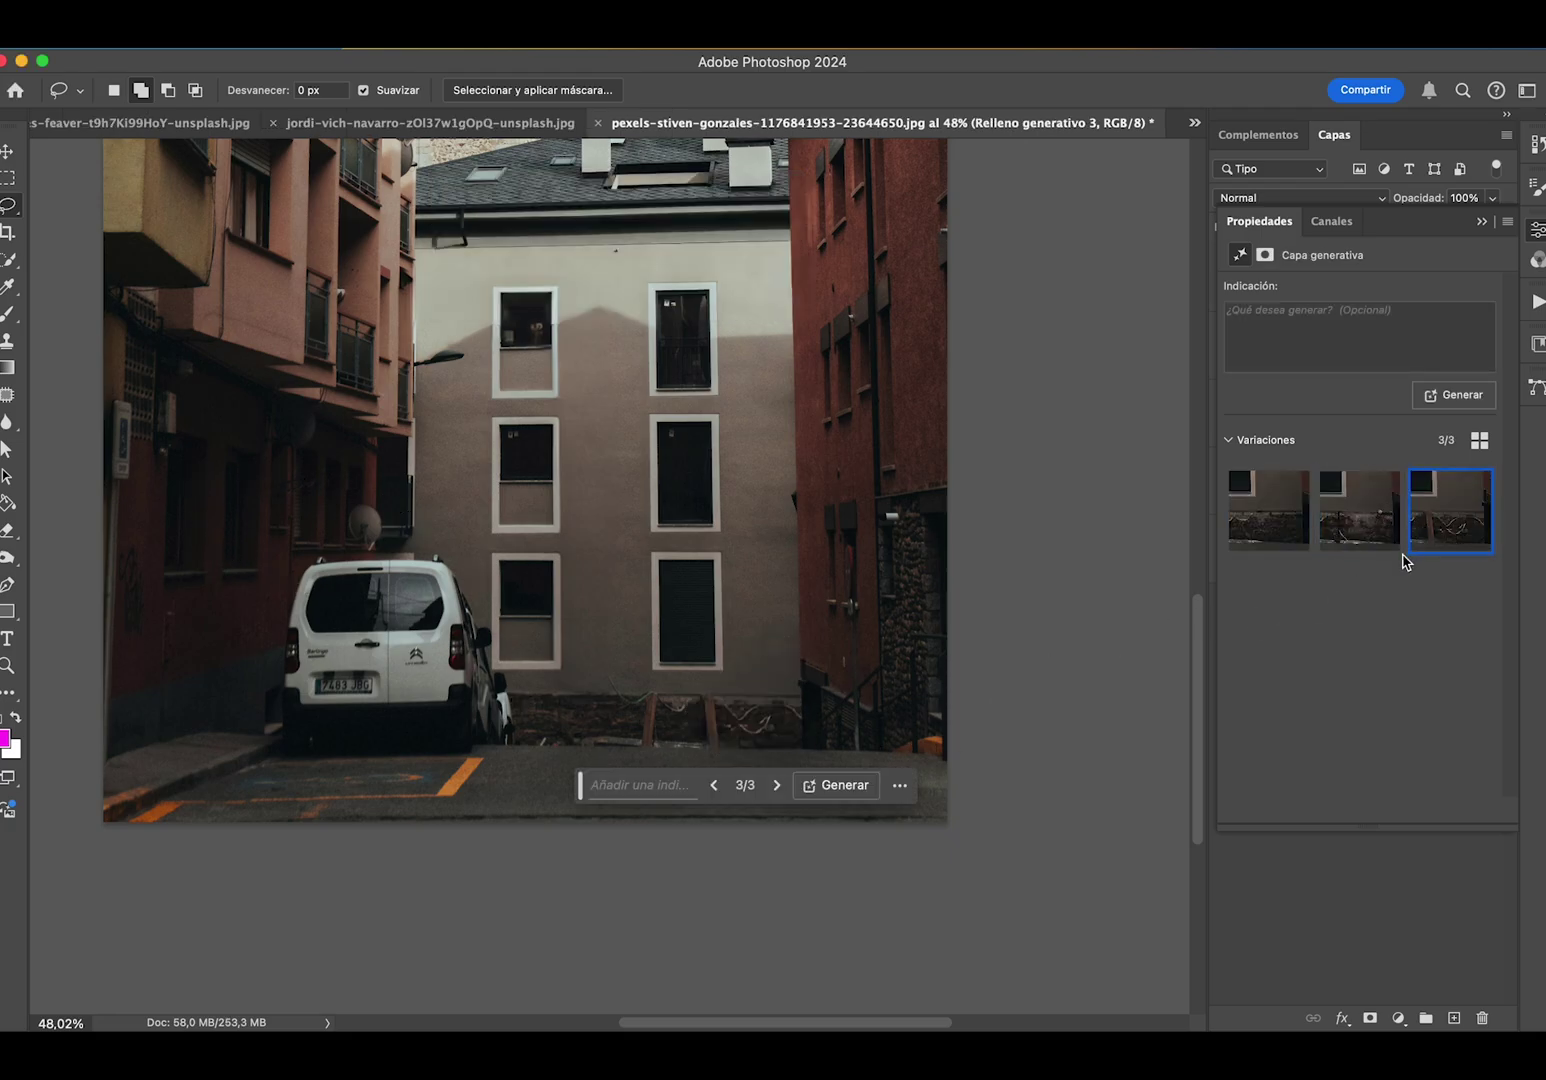
left_click(1270, 537)
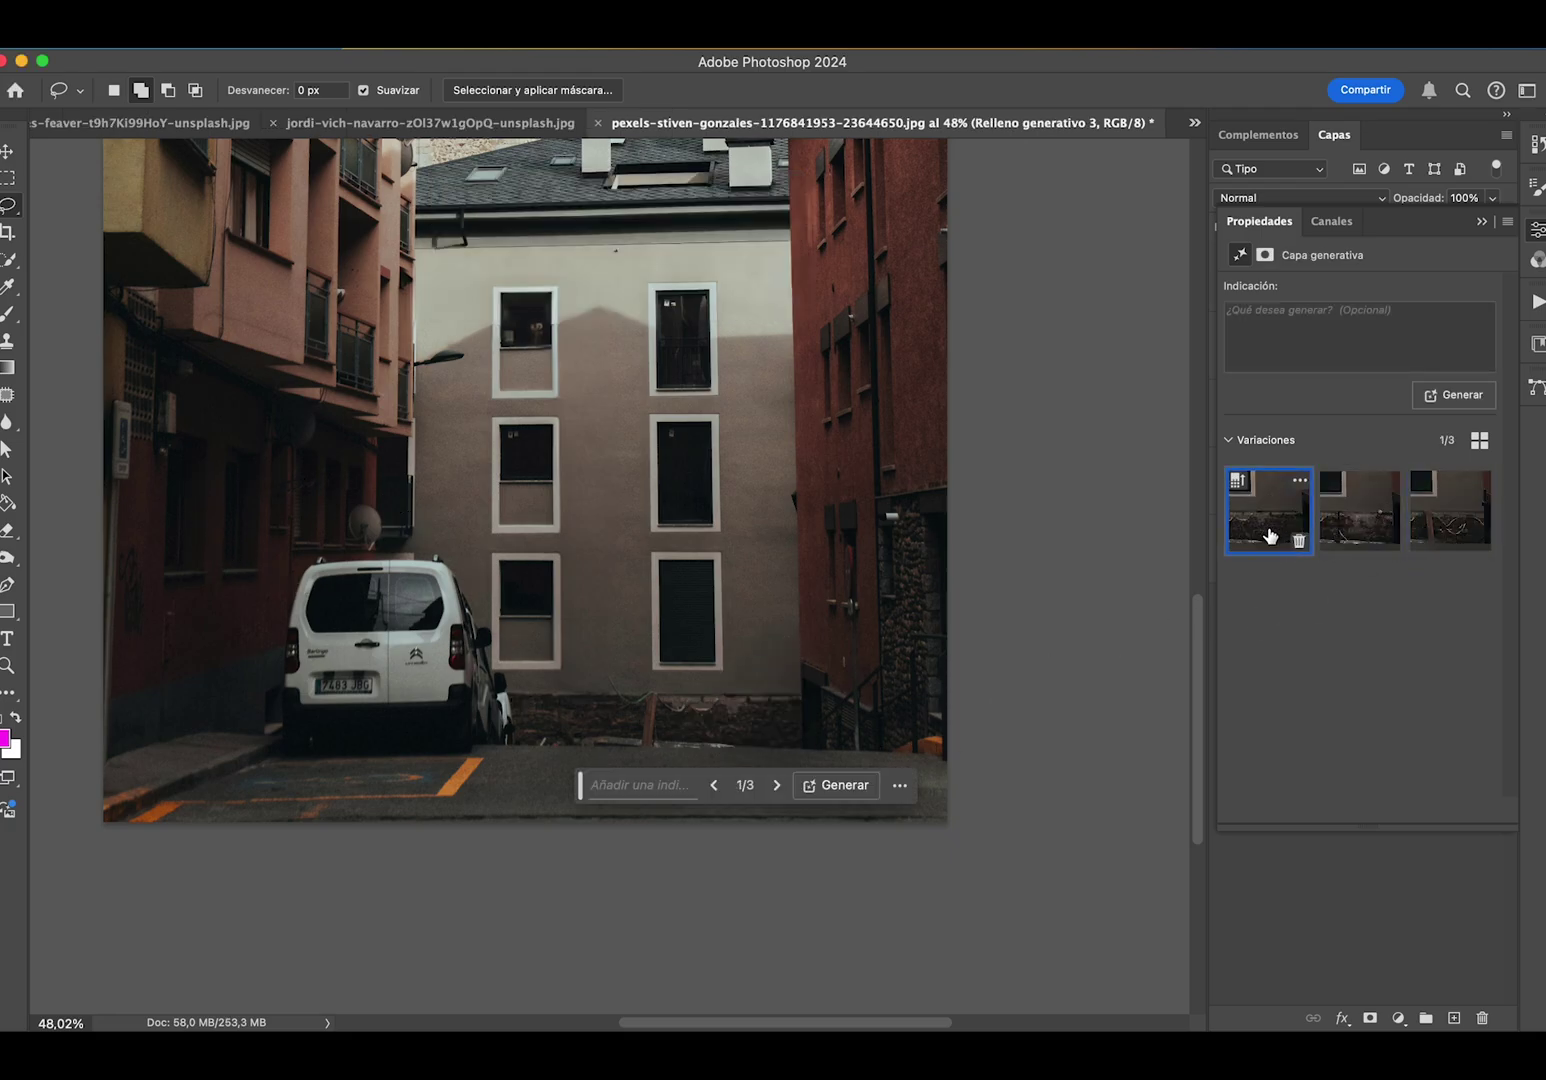
left_click(1481, 221)
- Lasso the white van and fill it away, keeping the second variation
left_click(1346, 564)
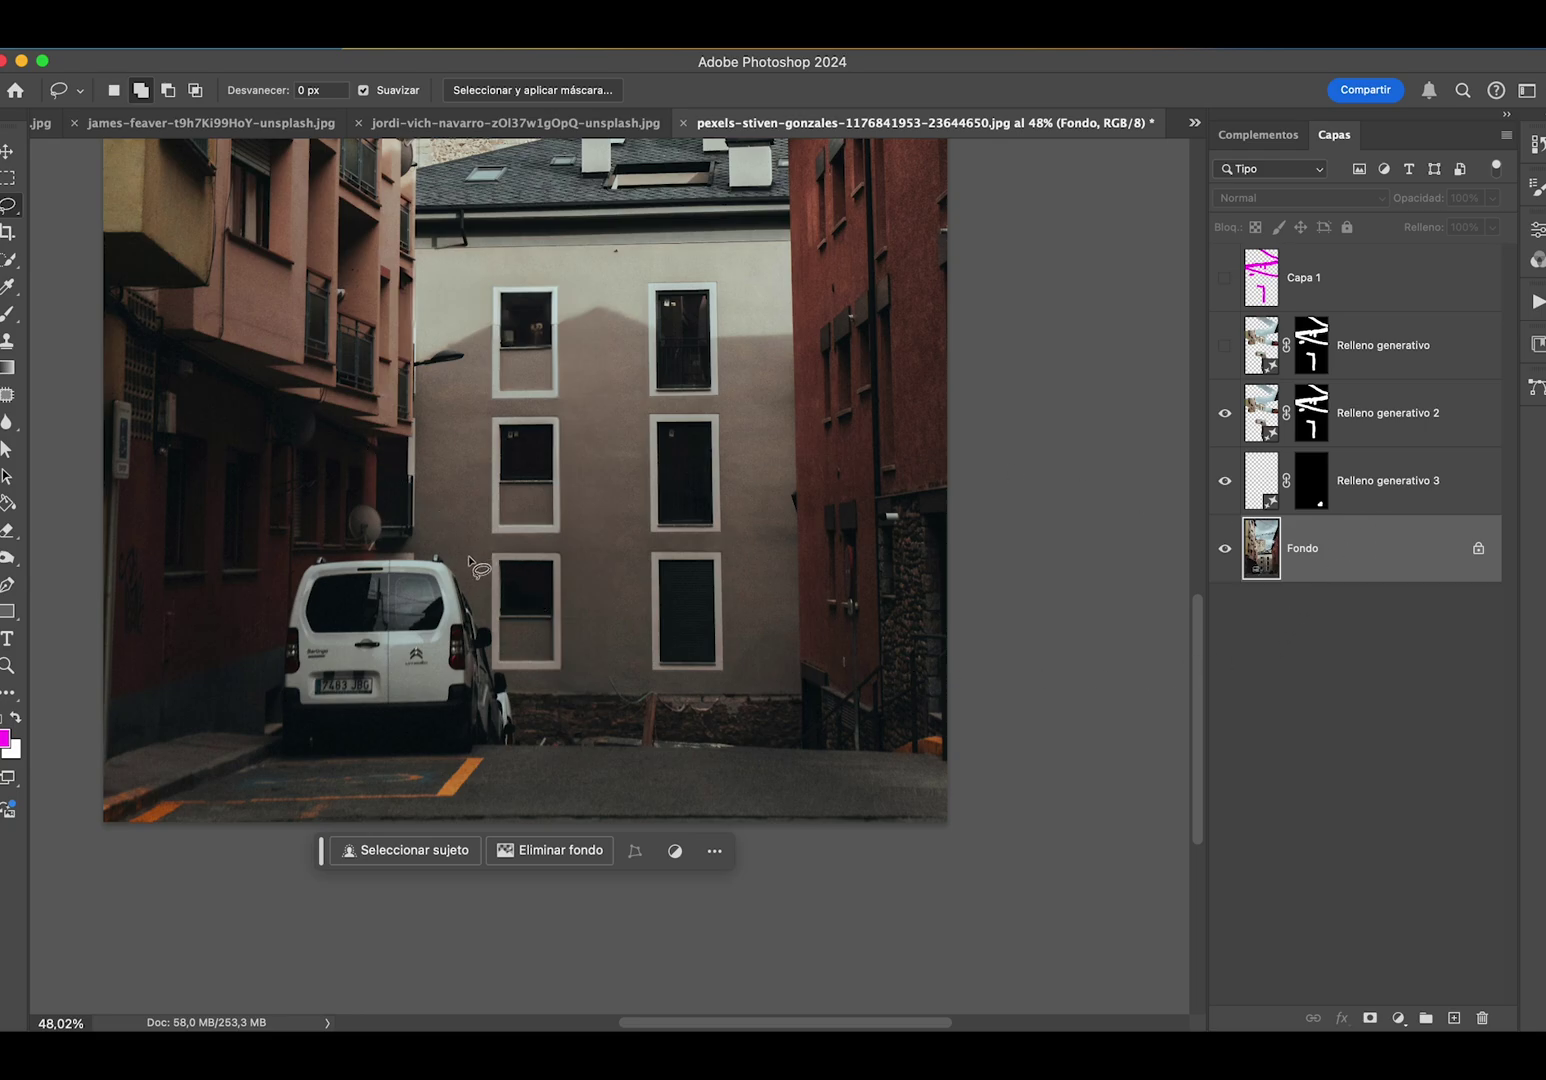
mouse_move(460, 556)
left_mouse_down()
mouse_move(392, 522)
mouse_move(340, 778)
mouse_move(511, 759)
mouse_move(460, 556)
left_mouse_up()
left_click(631, 845)
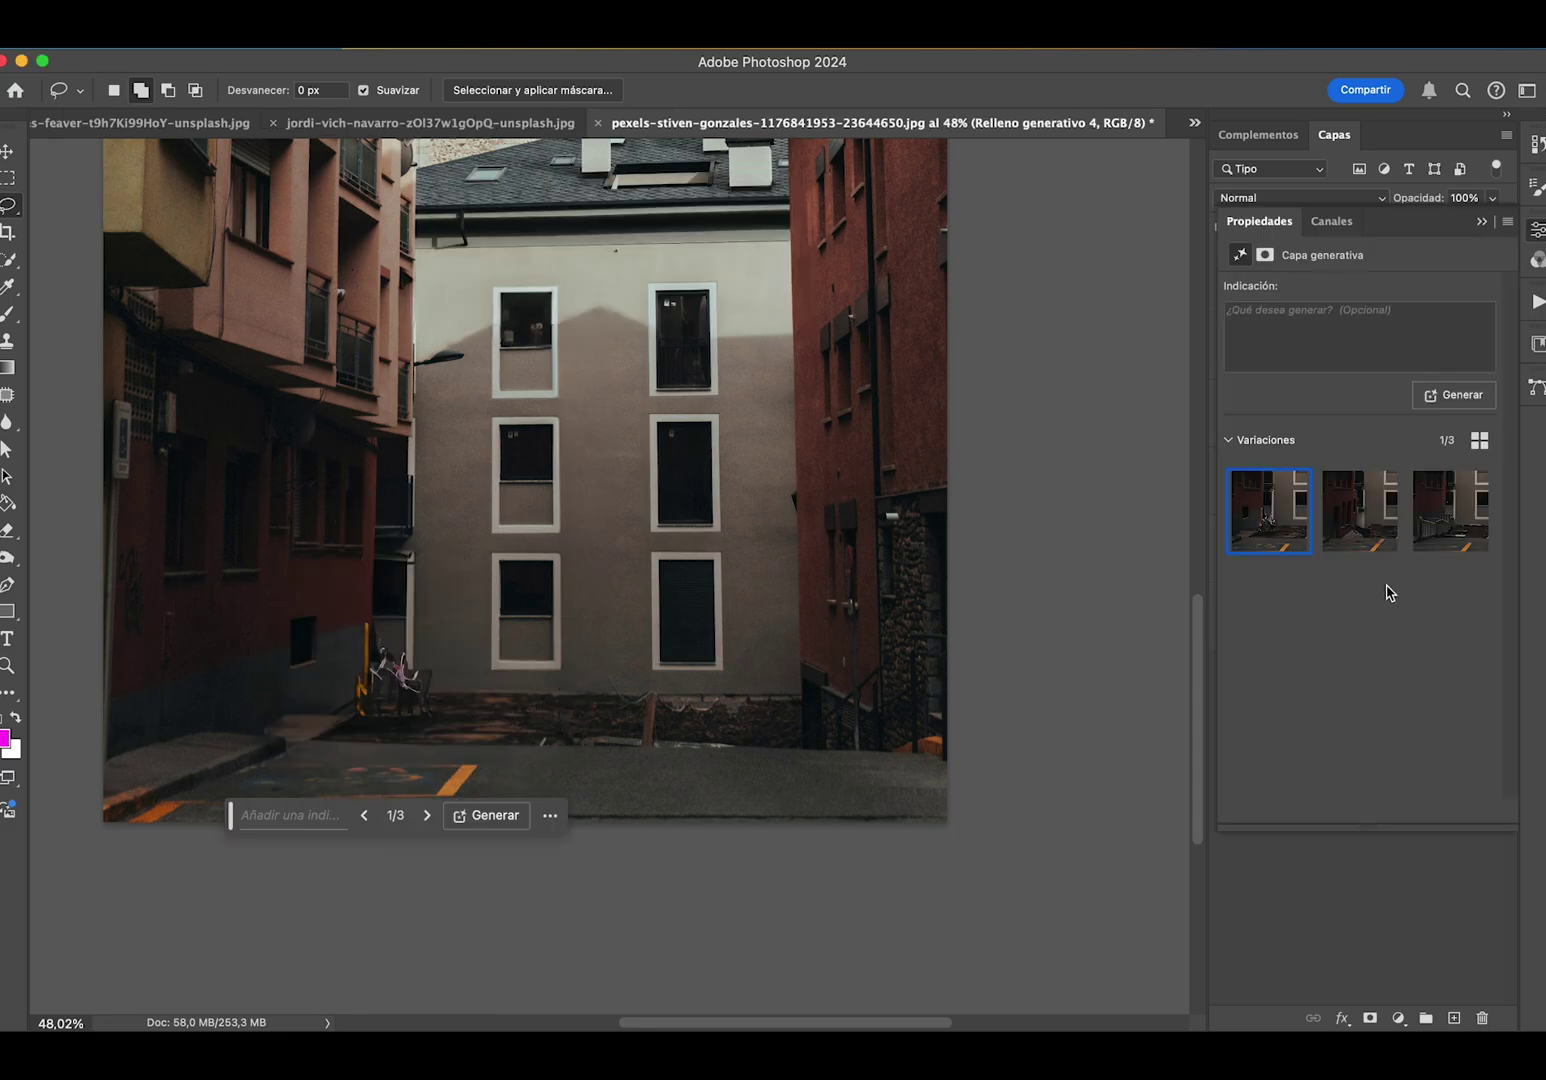
left_click(1370, 520)
left_click(1417, 532)
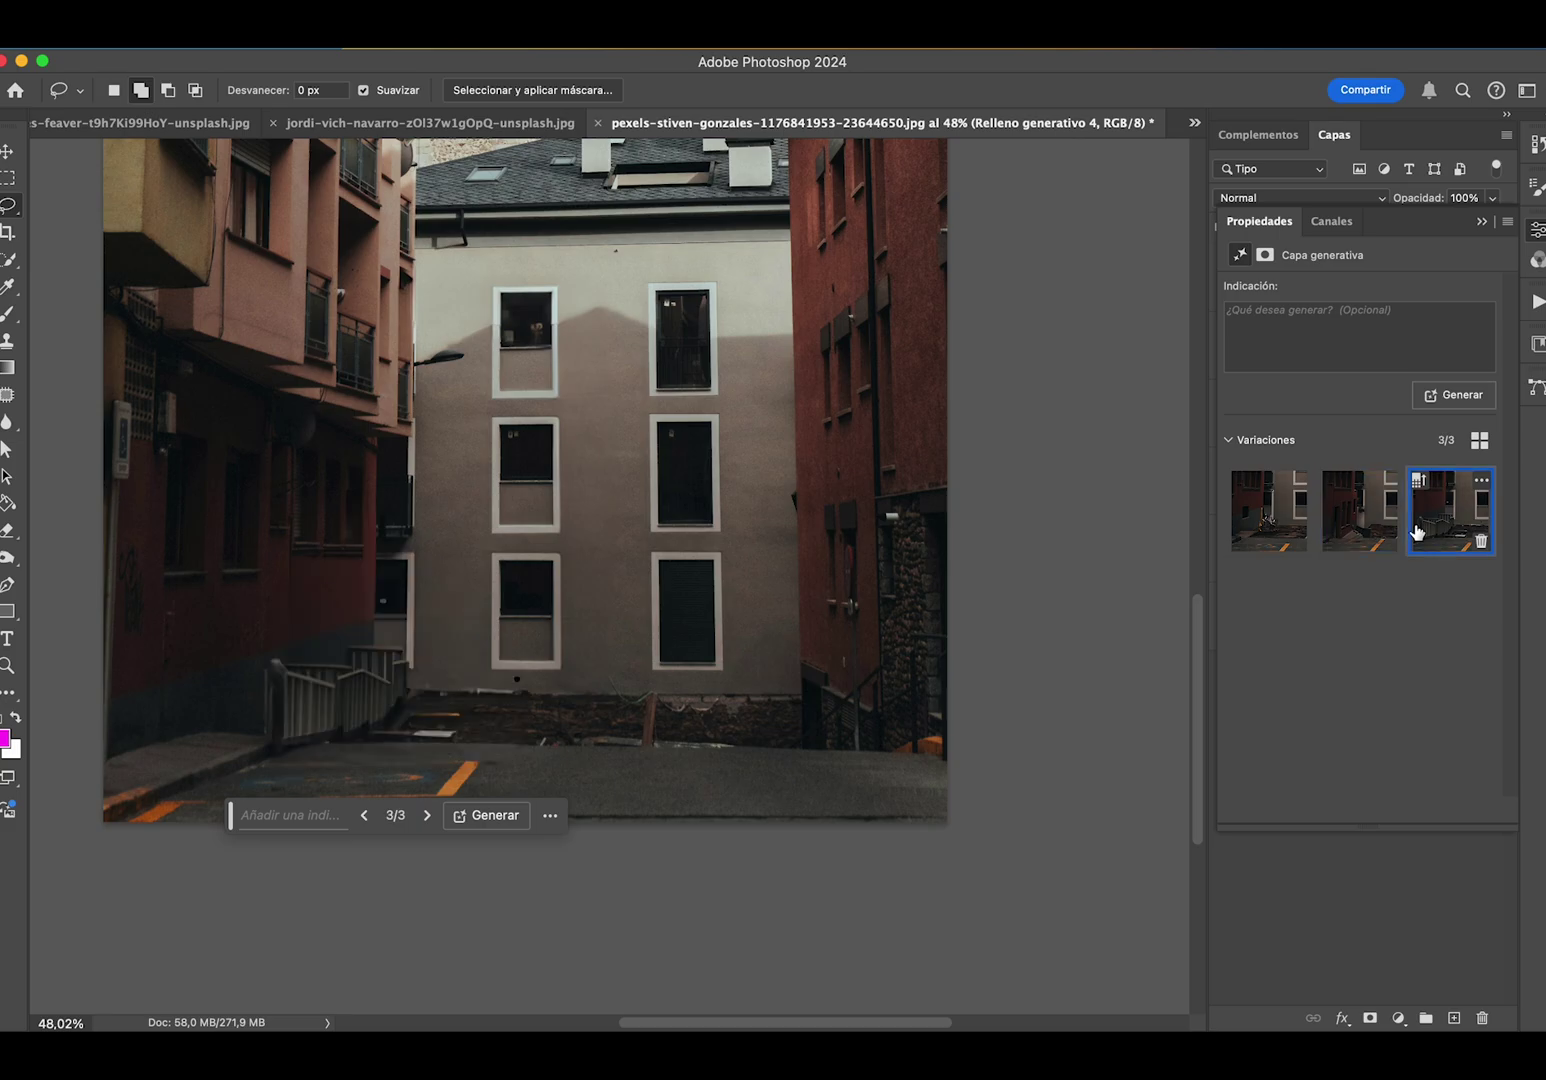
left_click(1373, 534)
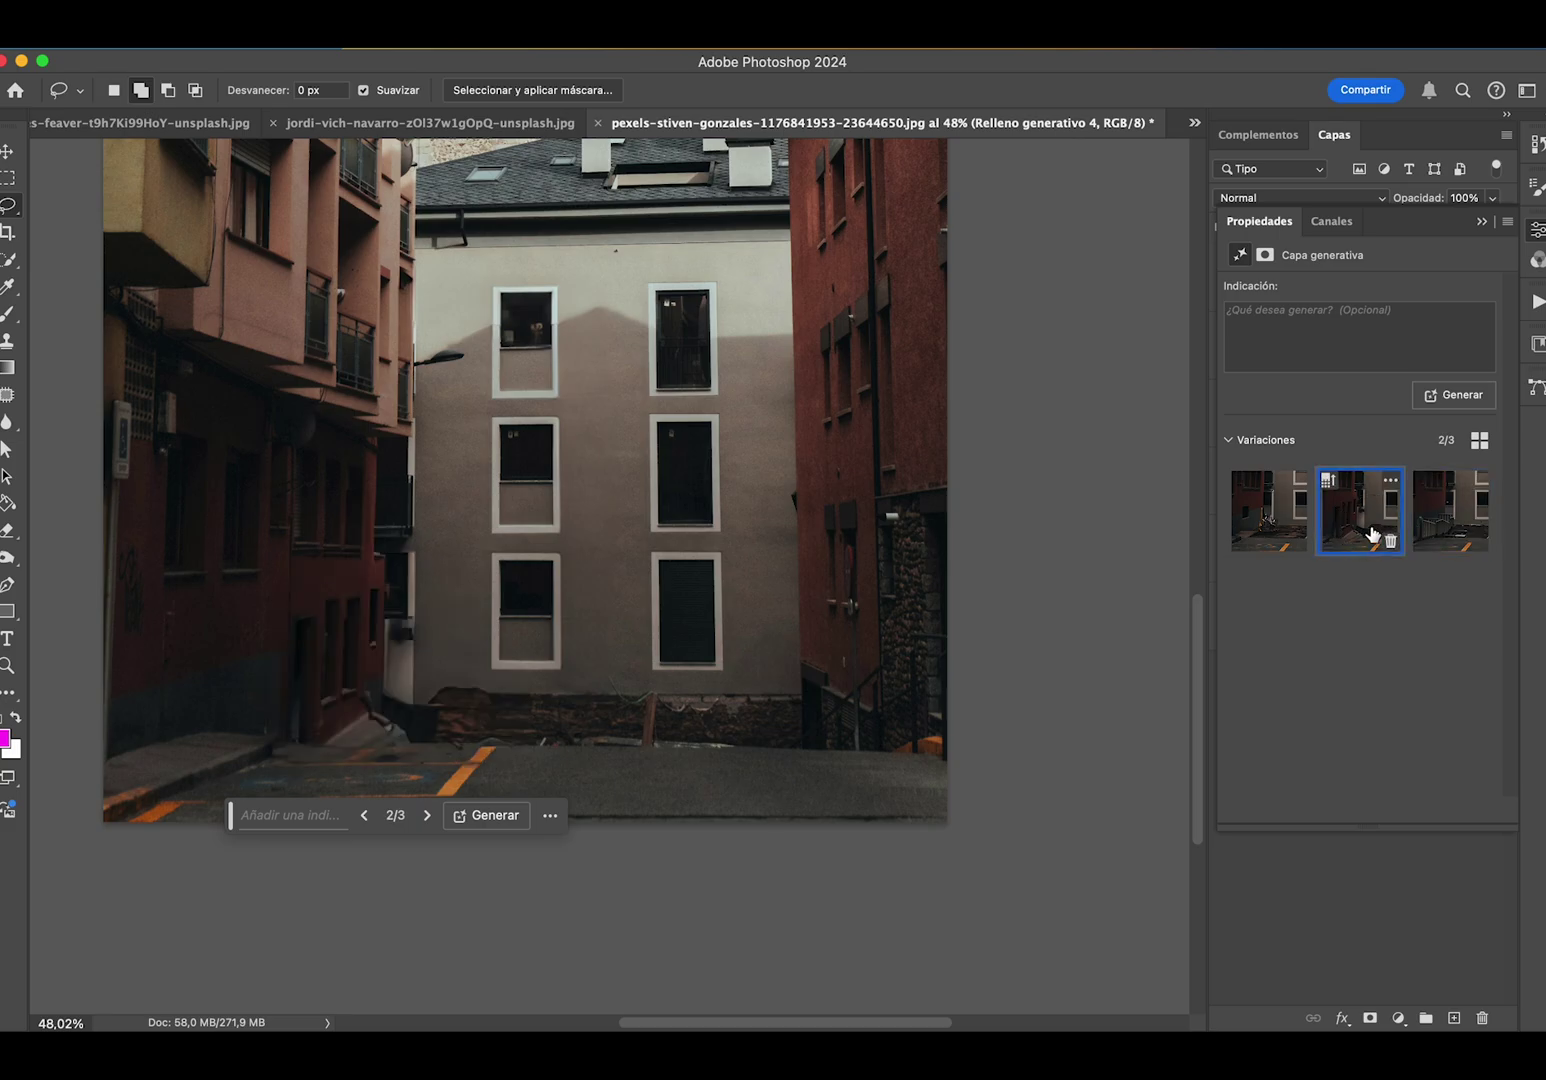
left_click(1484, 221)
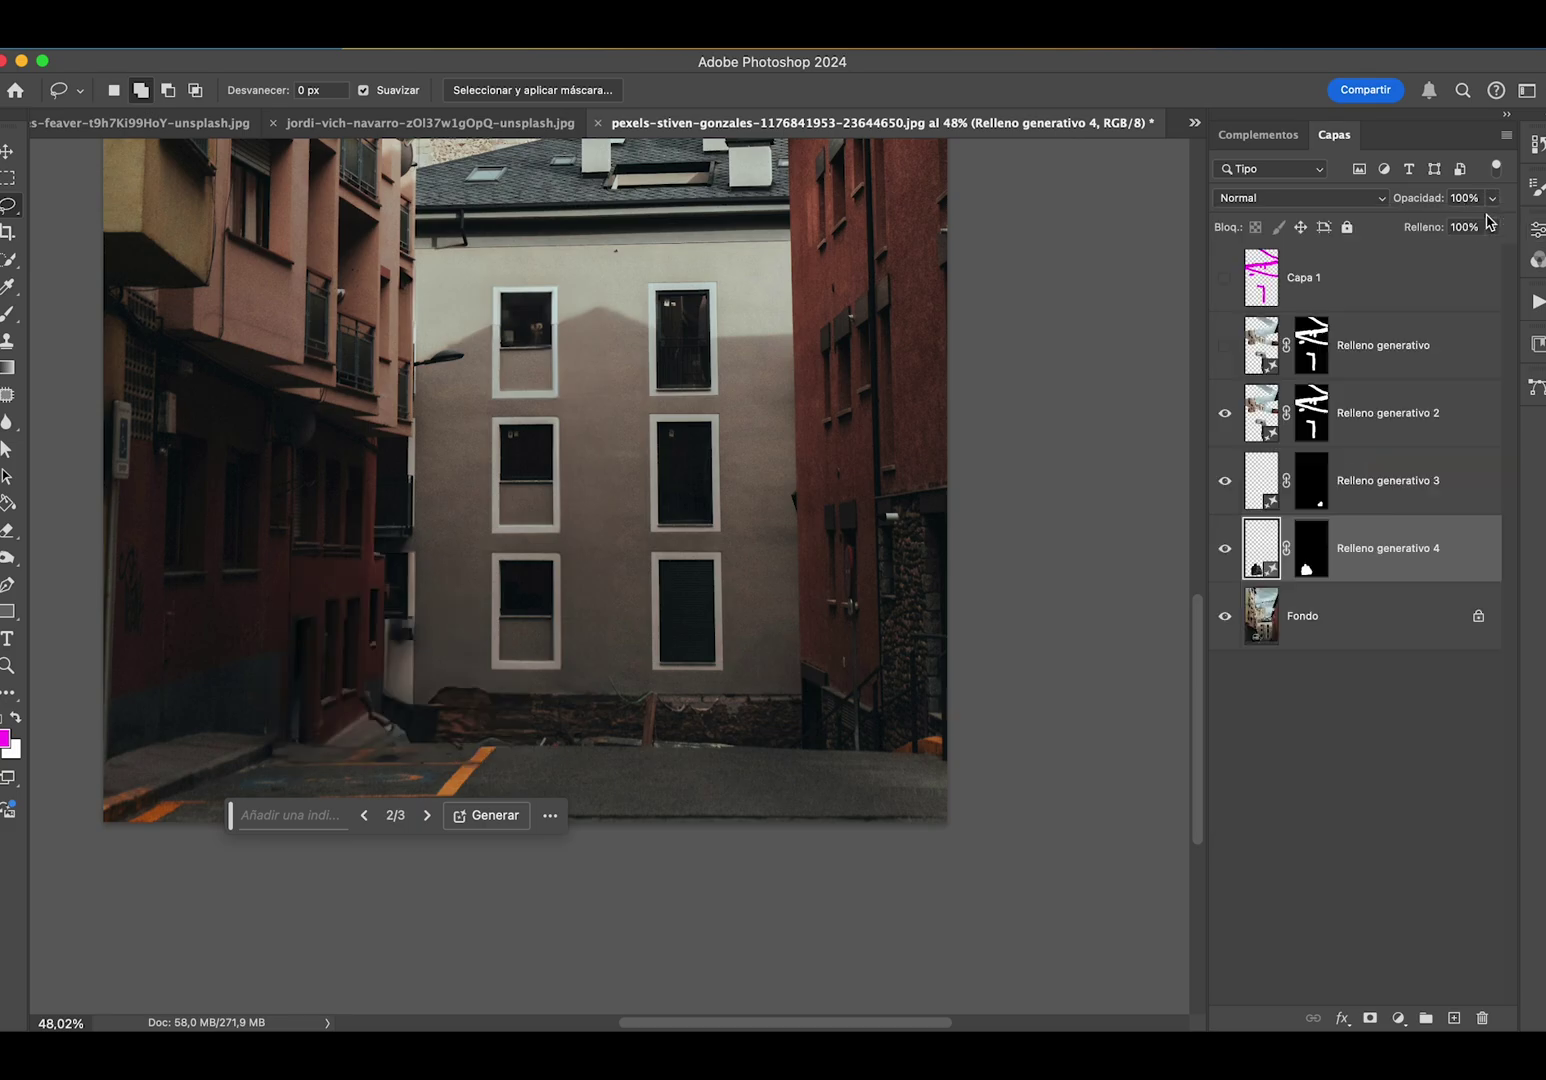
- Select the sign on the left wall and the street lamp on Fondo
left_click(1358, 639)
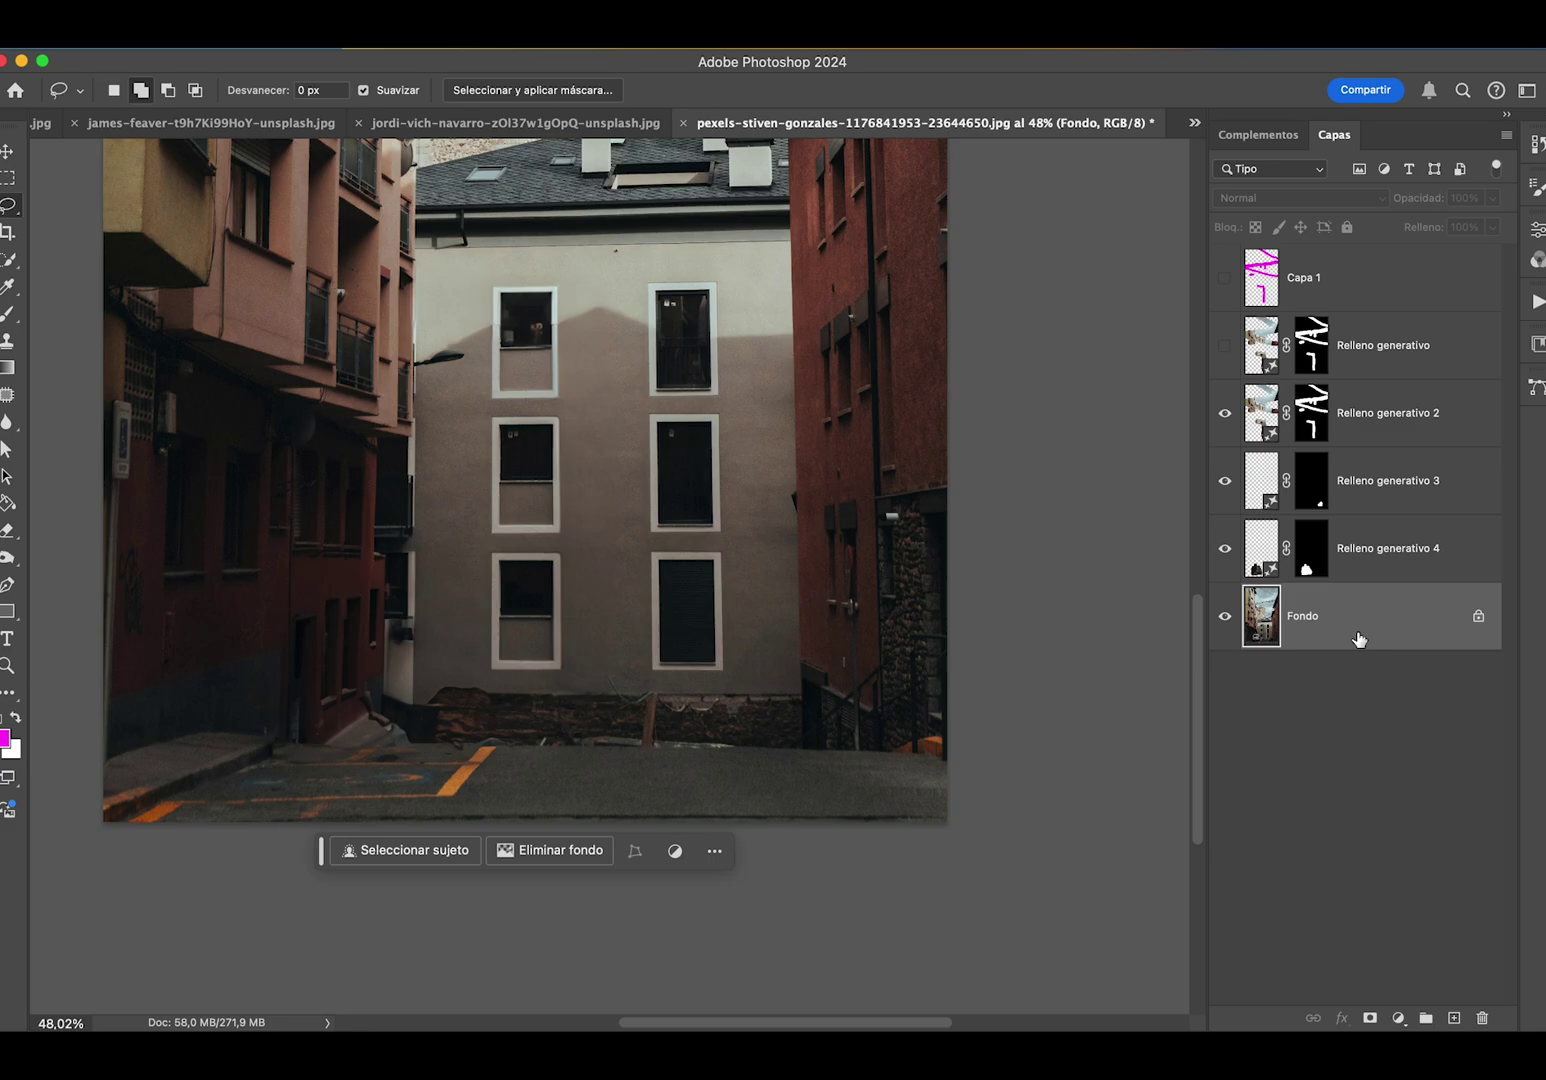
mouse_move(105, 740)
left_mouse_down()
mouse_move(88, 716)
mouse_move(121, 614)
mouse_move(138, 414)
mouse_move(110, 392)
left_mouse_up()
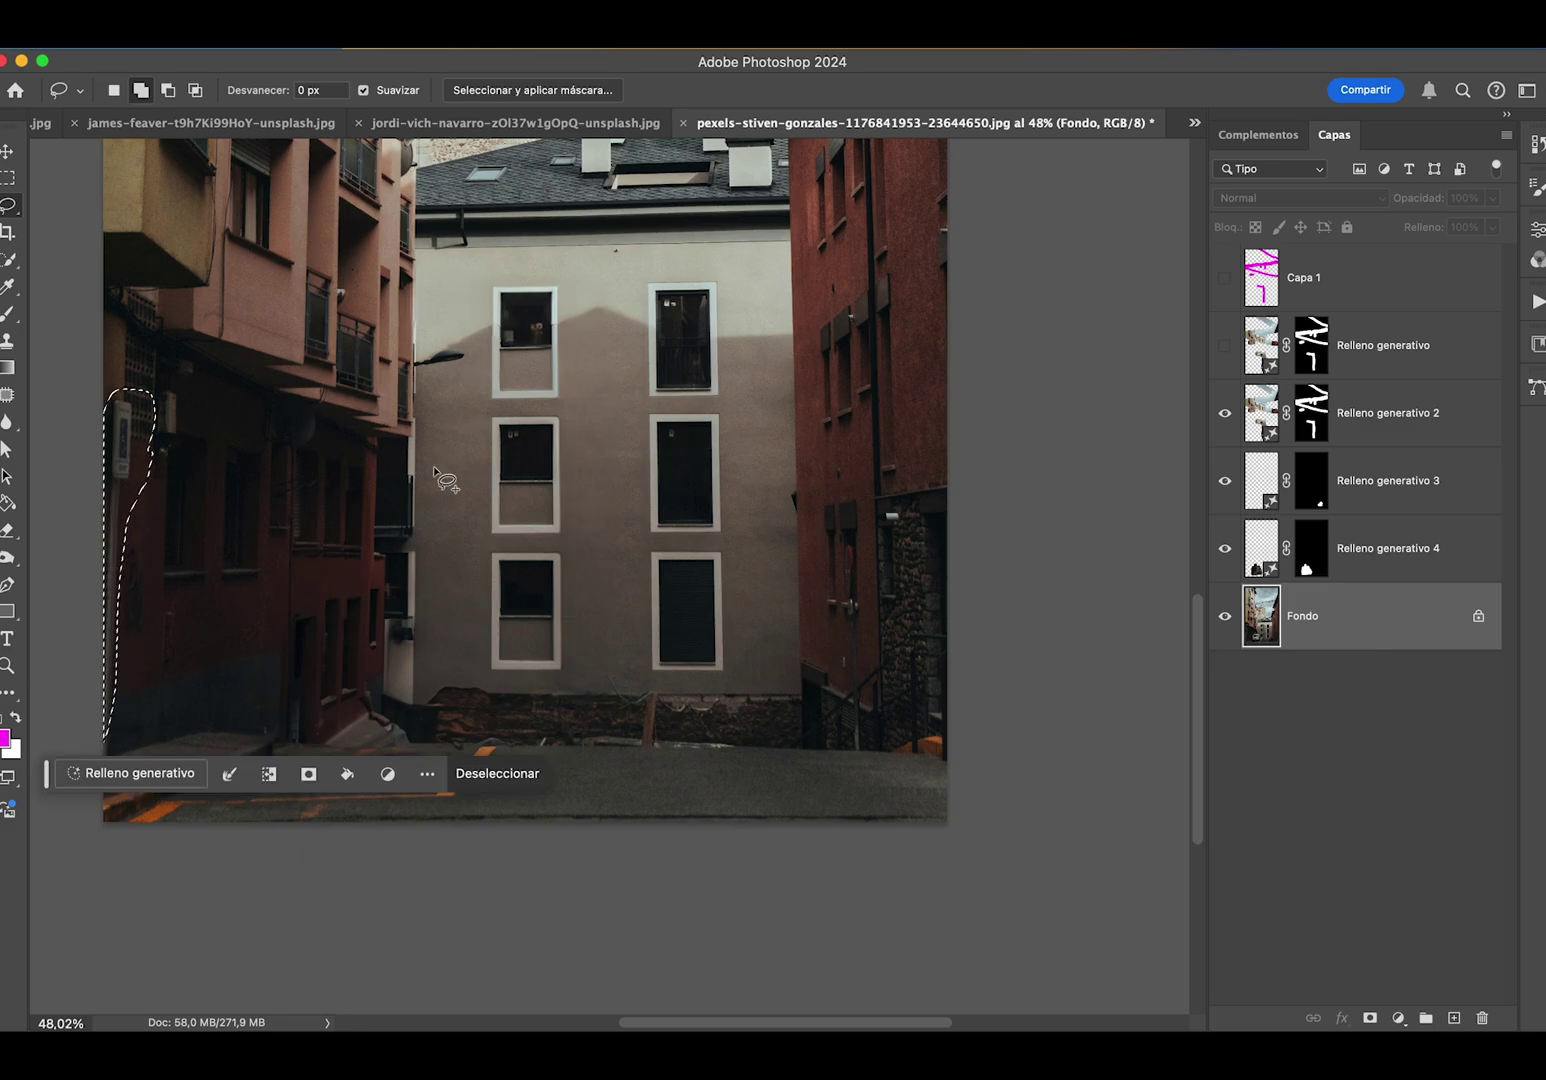
mouse_move(472, 352)
left_mouse_down()
mouse_move(431, 337)
mouse_move(412, 350)
mouse_move(472, 355)
left_mouse_up()
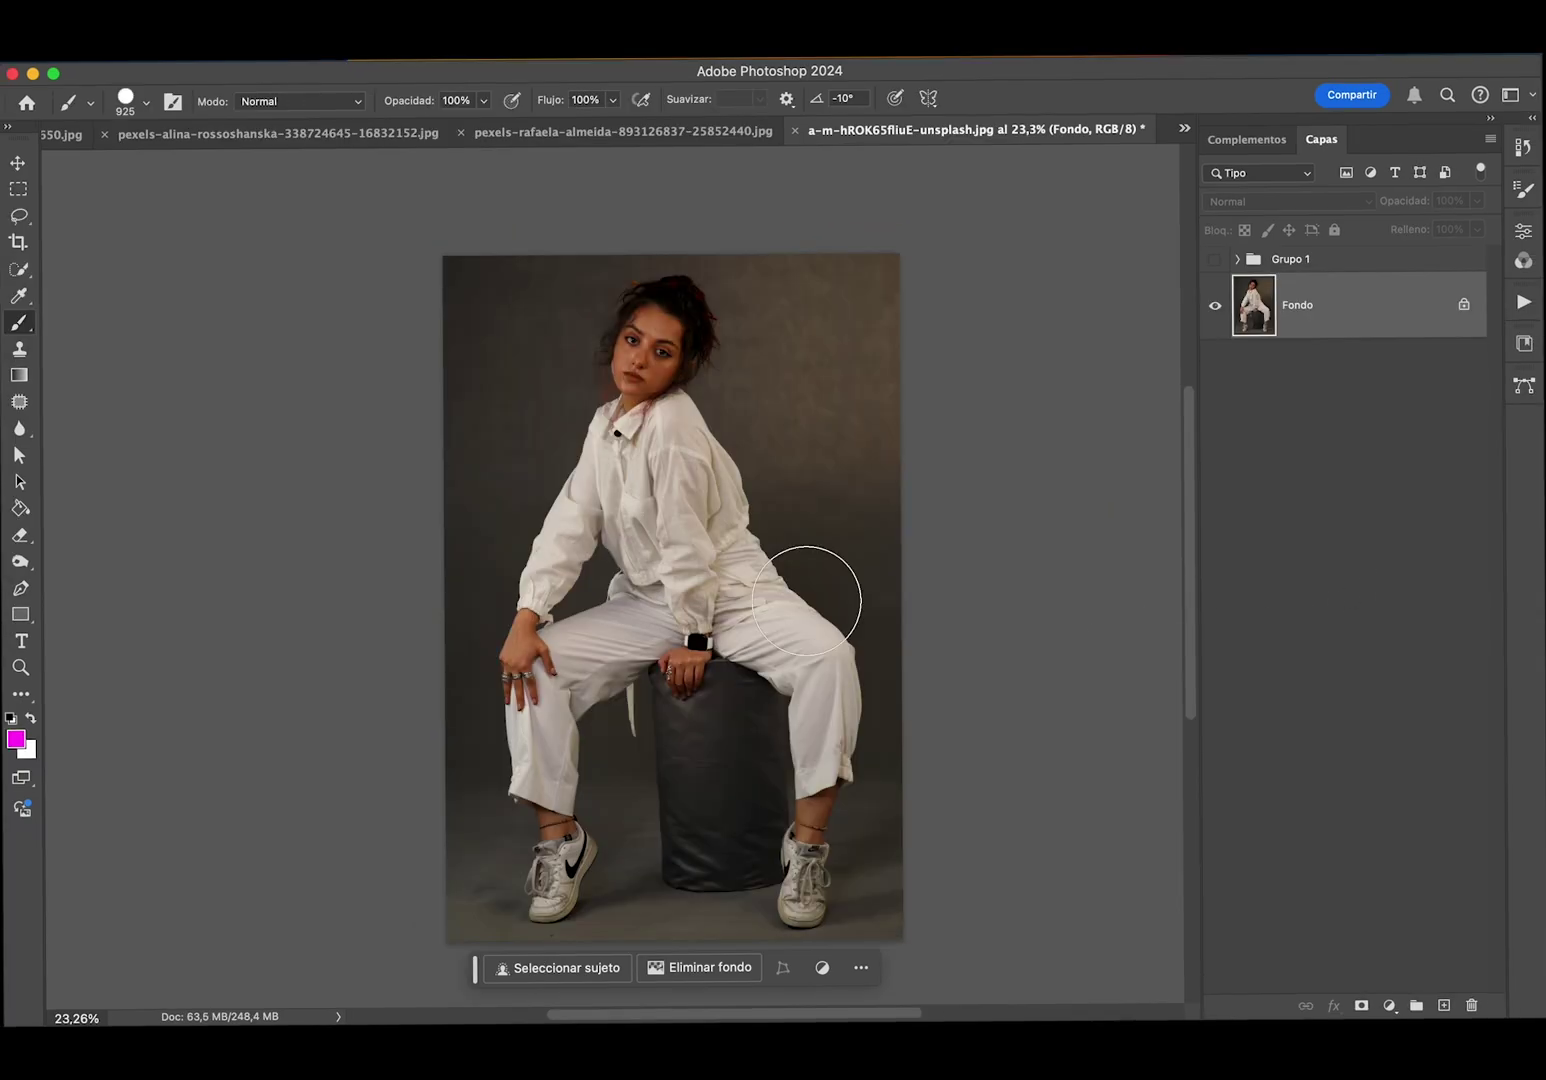
- Toggle the Grupo 1 outfit and stool edits on and off to compare with the original
scroll(805, 600, "up", 2)
scroll(791, 602, "down", 3)
scroll(791, 602, "down", 1)
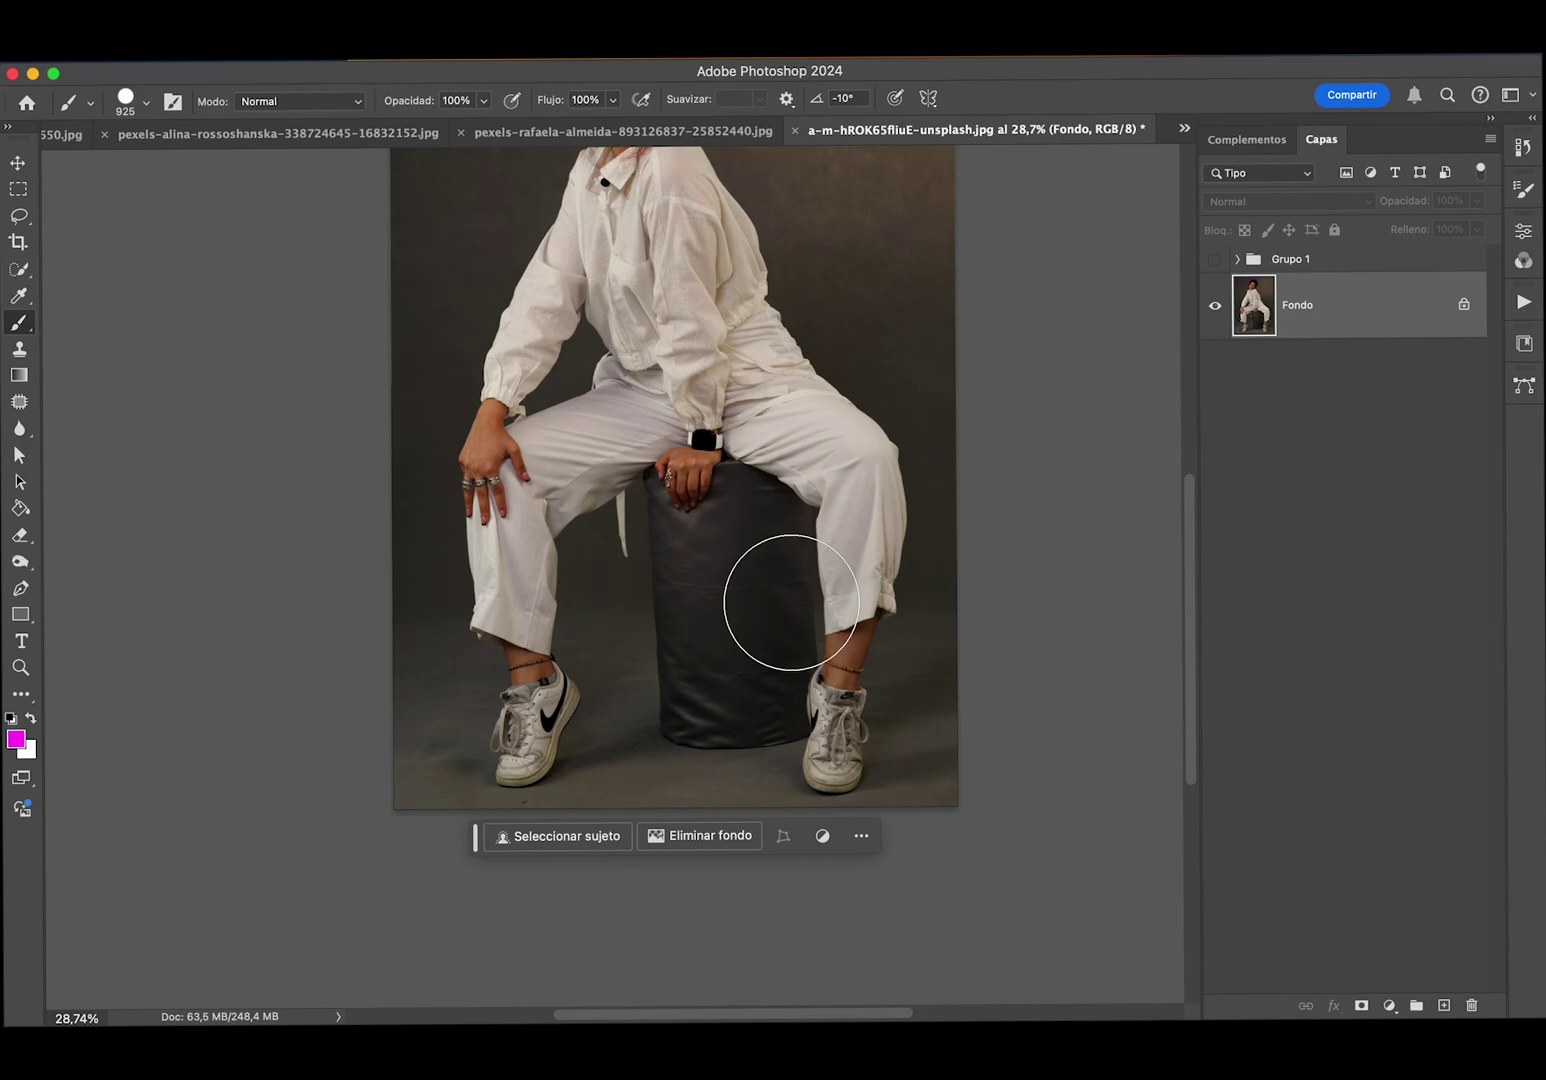
scroll(791, 602, "up", 5)
scroll(791, 602, "up", 3)
scroll(791, 602, "down", 2)
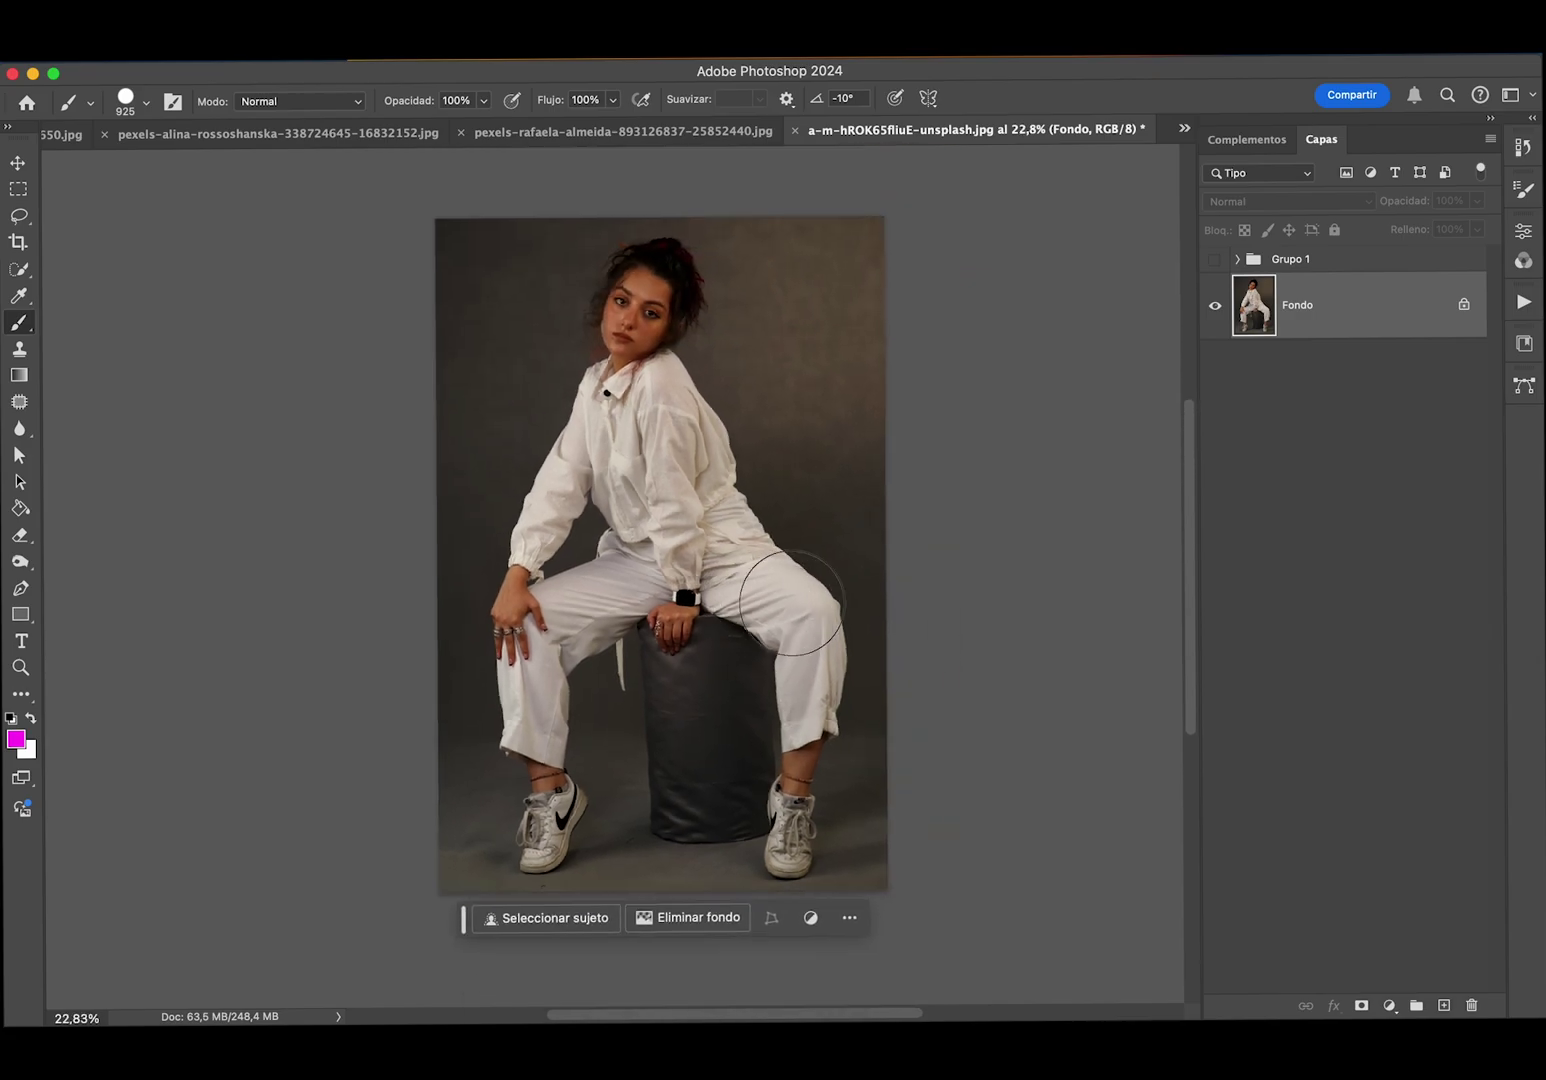
scroll(791, 602, "down", 1)
left_click(1216, 263)
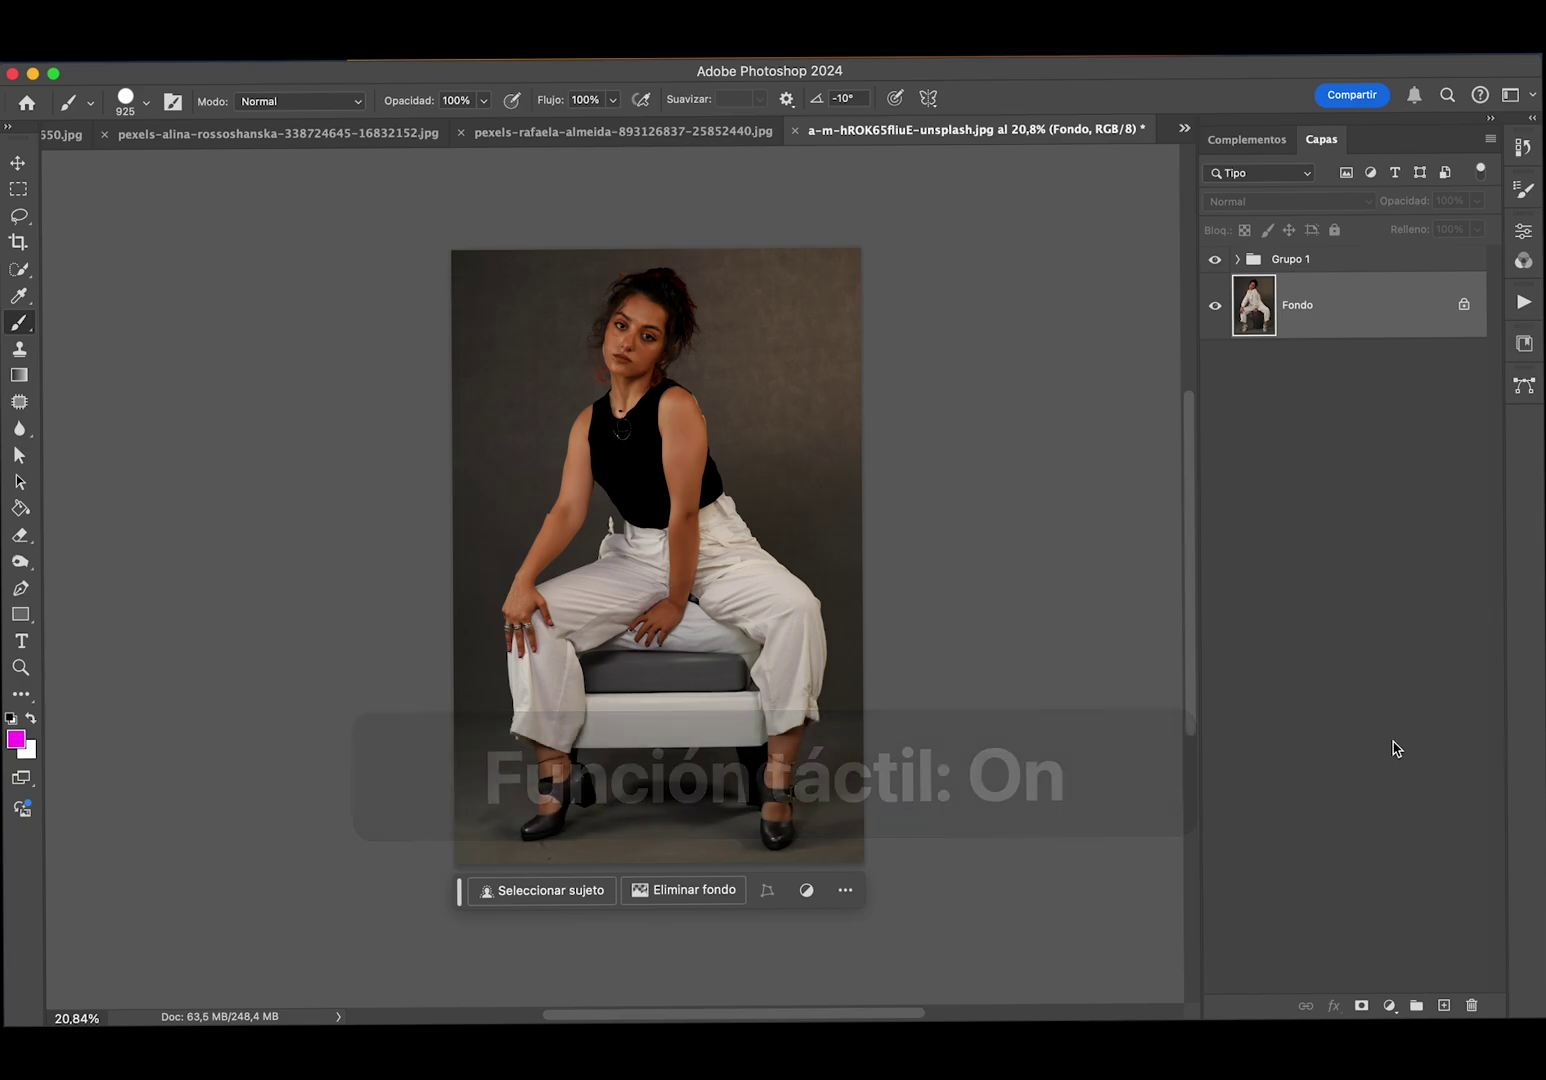
left_click(1214, 262)
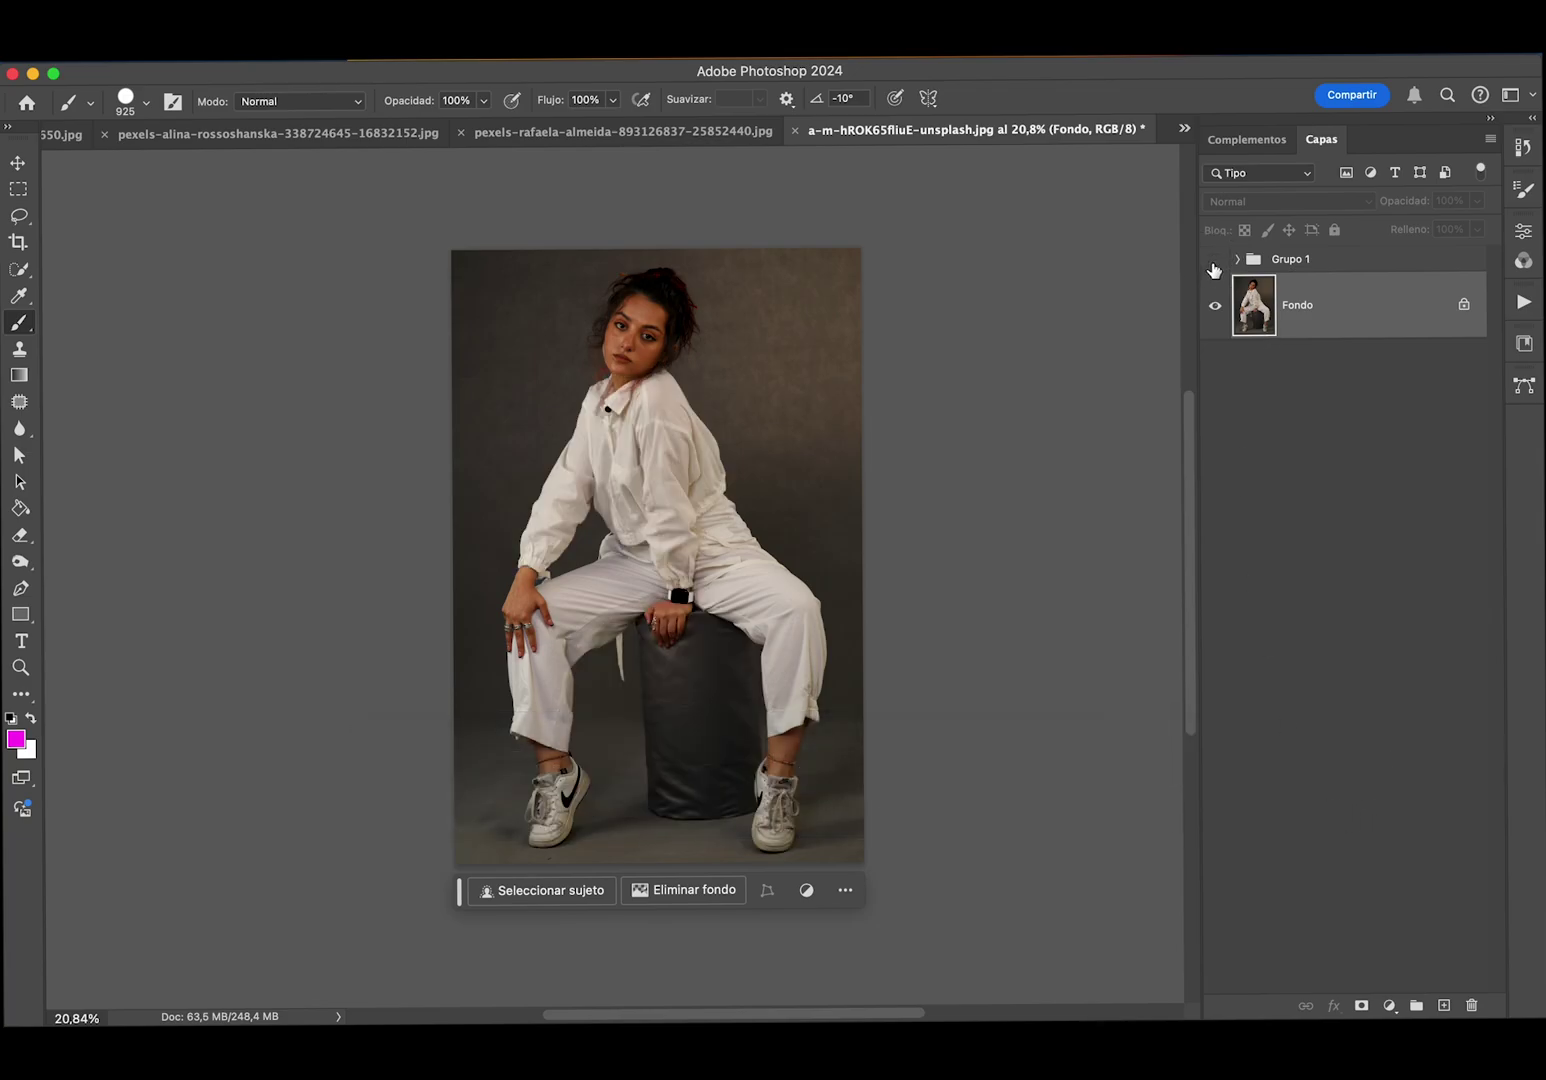
- Pan the portrait and pick the Lasso tool from the toolbar
scroll(838, 642, "up", 3)
scroll(820, 648, "up", 2)
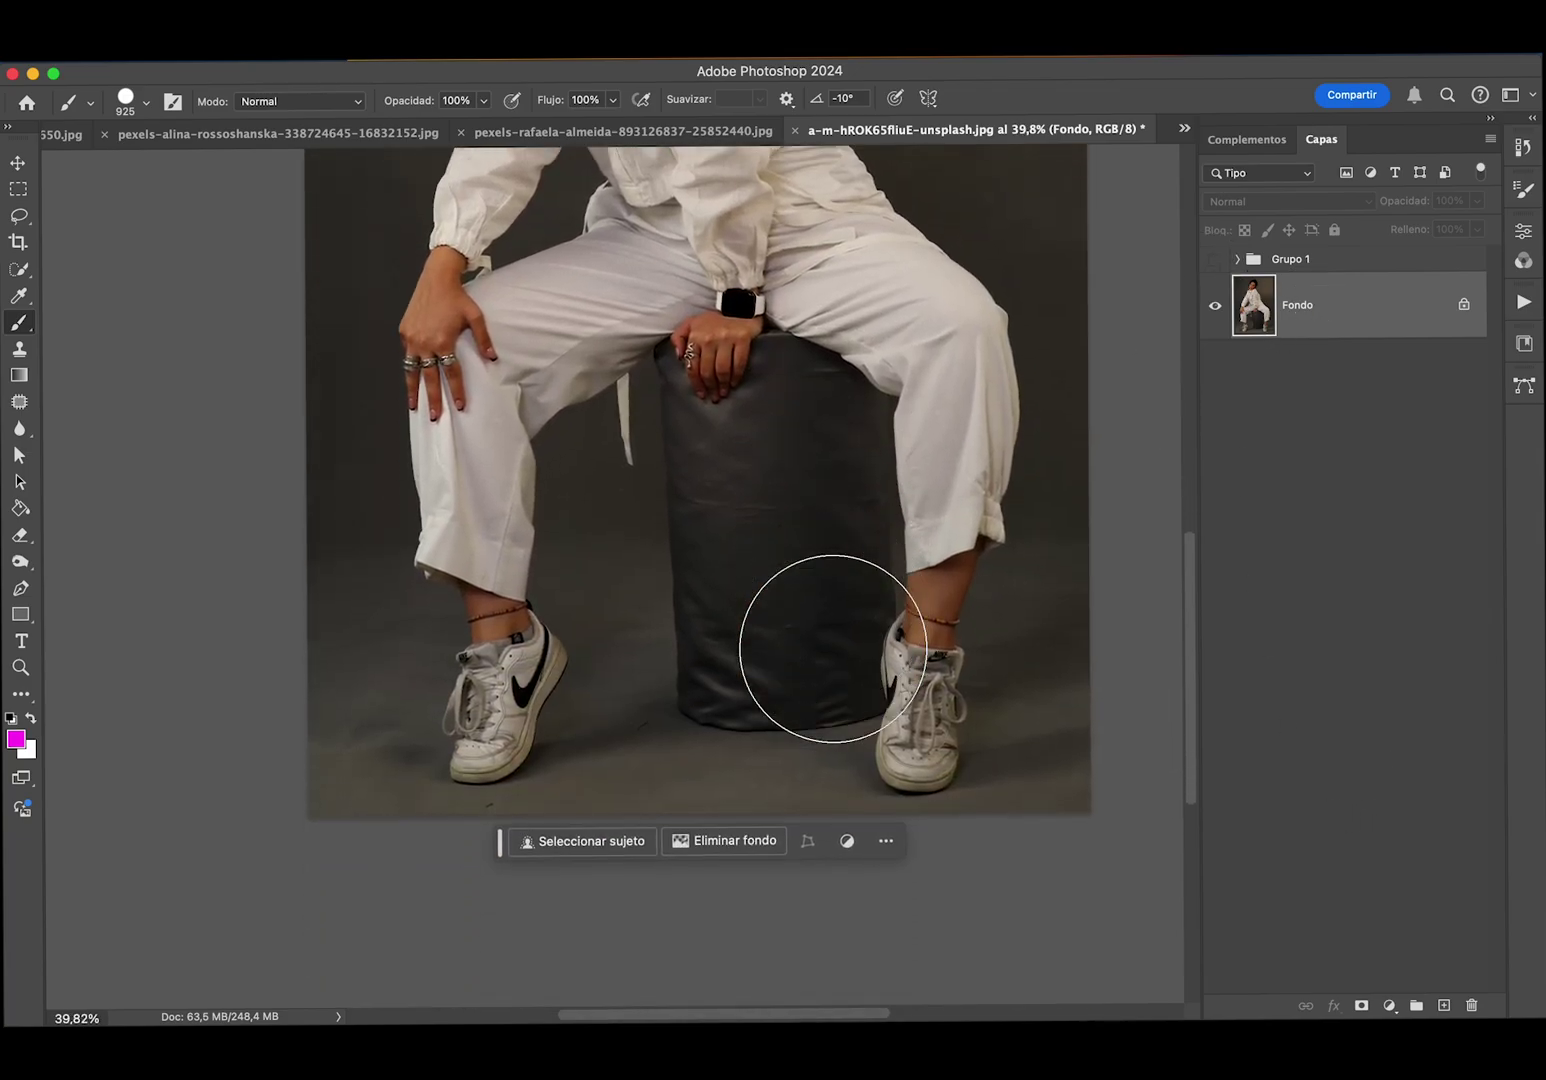
scroll(830, 648, "up", 2)
scroll(832, 648, "right", 2)
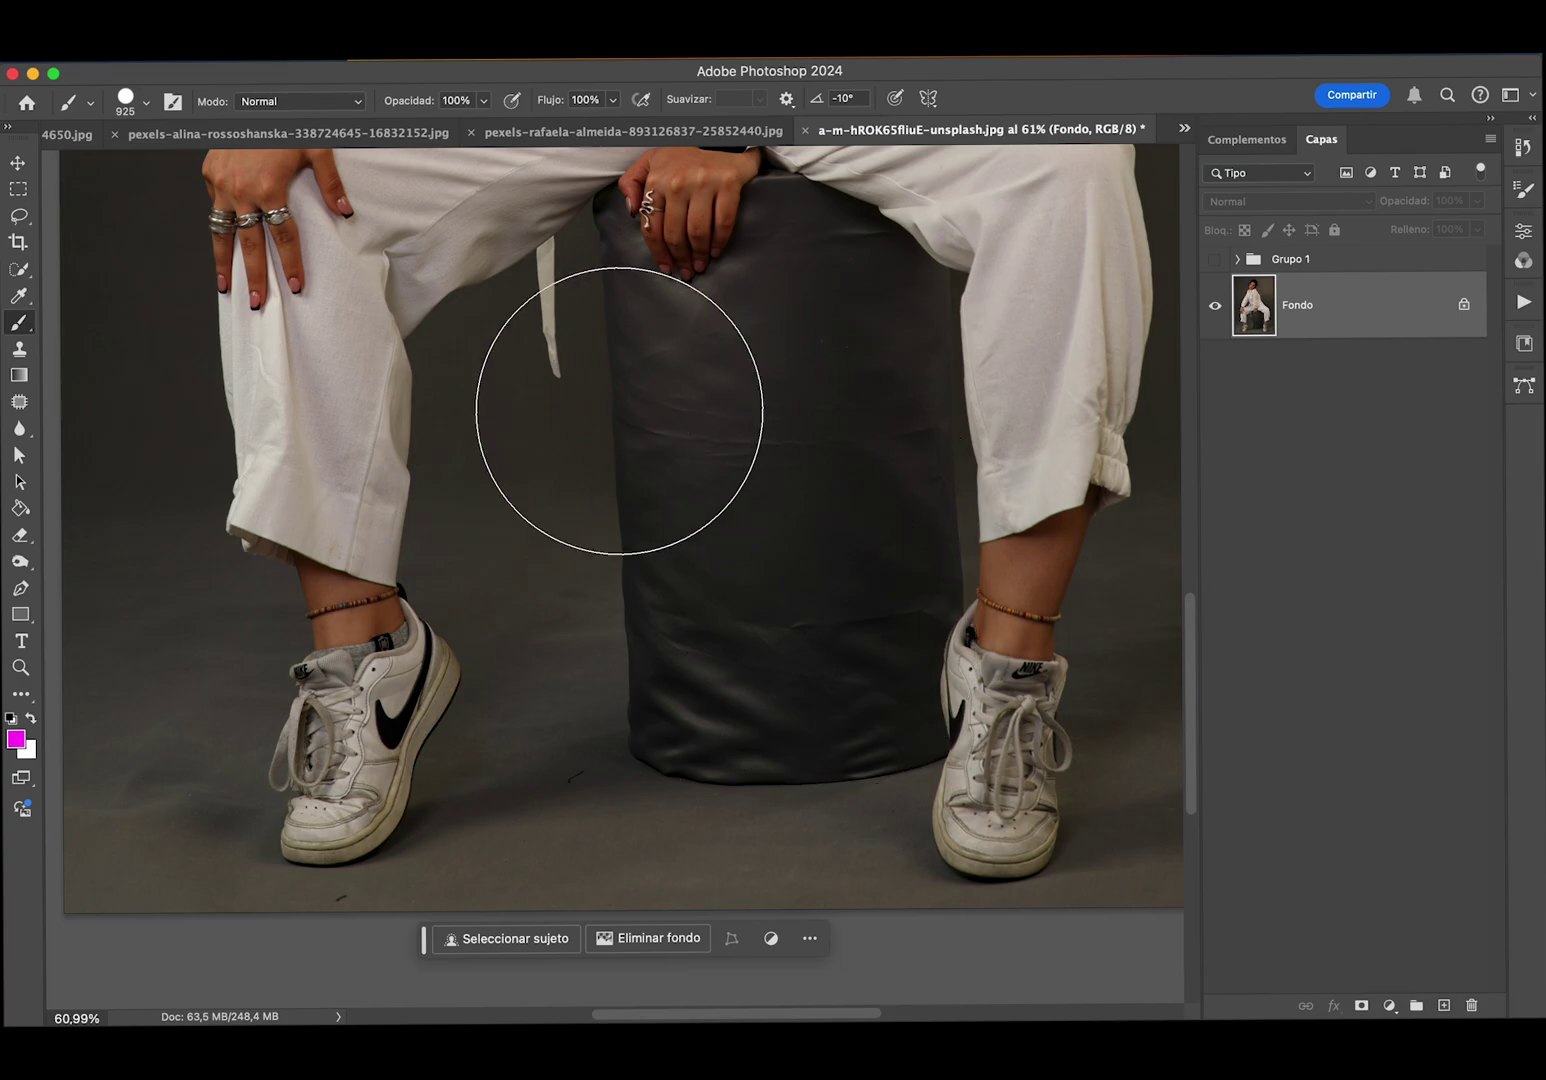
left_click(18, 216)
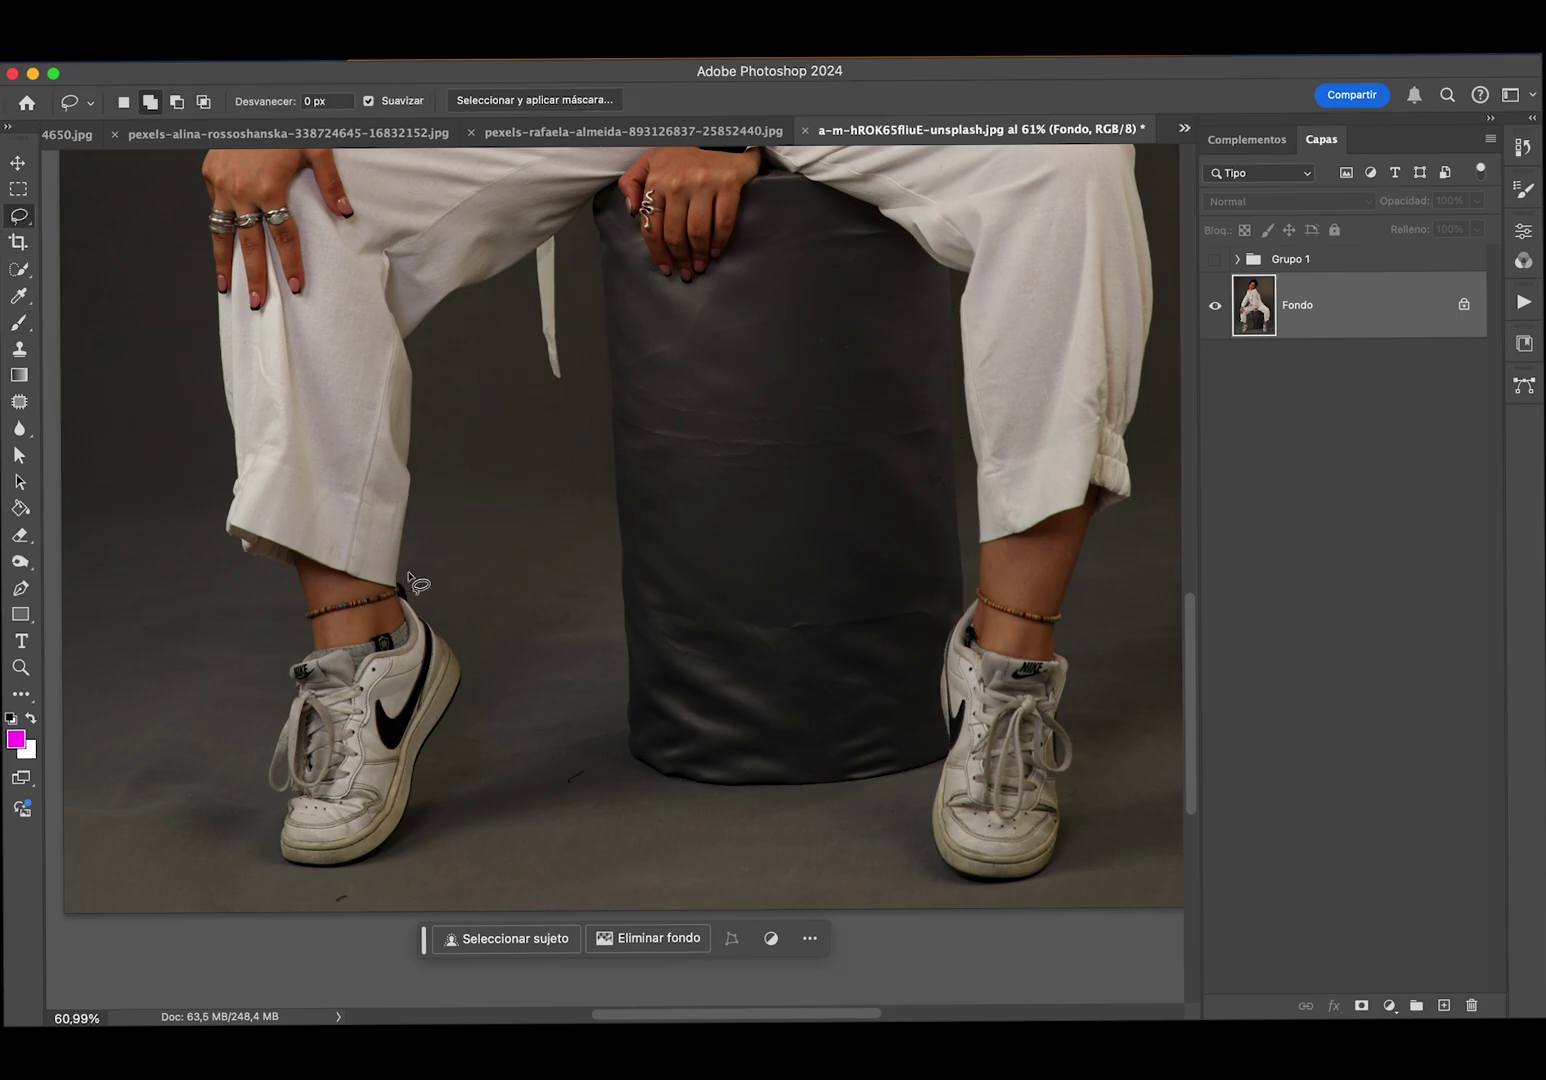
- Lasso around both white sneakers, widening each shoe's selection
mouse_move(414, 590)
left_mouse_down()
mouse_move(229, 820)
mouse_move(491, 683)
mouse_move(414, 584)
left_mouse_up()
left_click_drag(995, 590, 1021, 903)
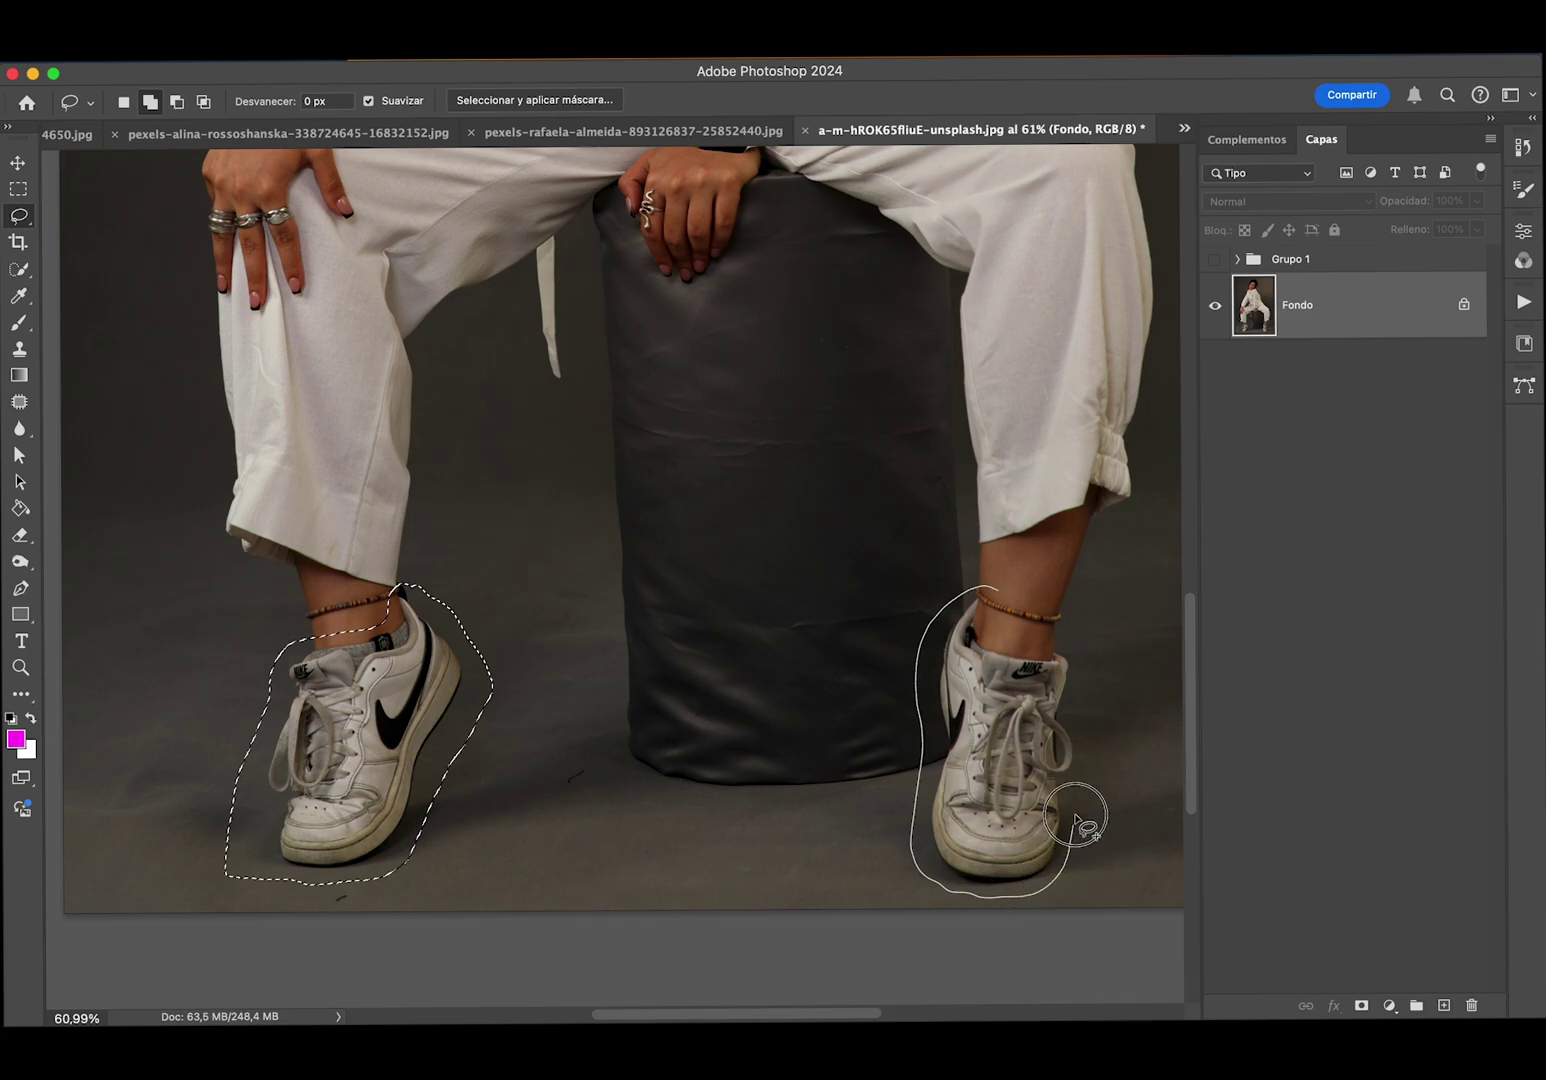
left_click_drag(1020, 899, 1003, 589)
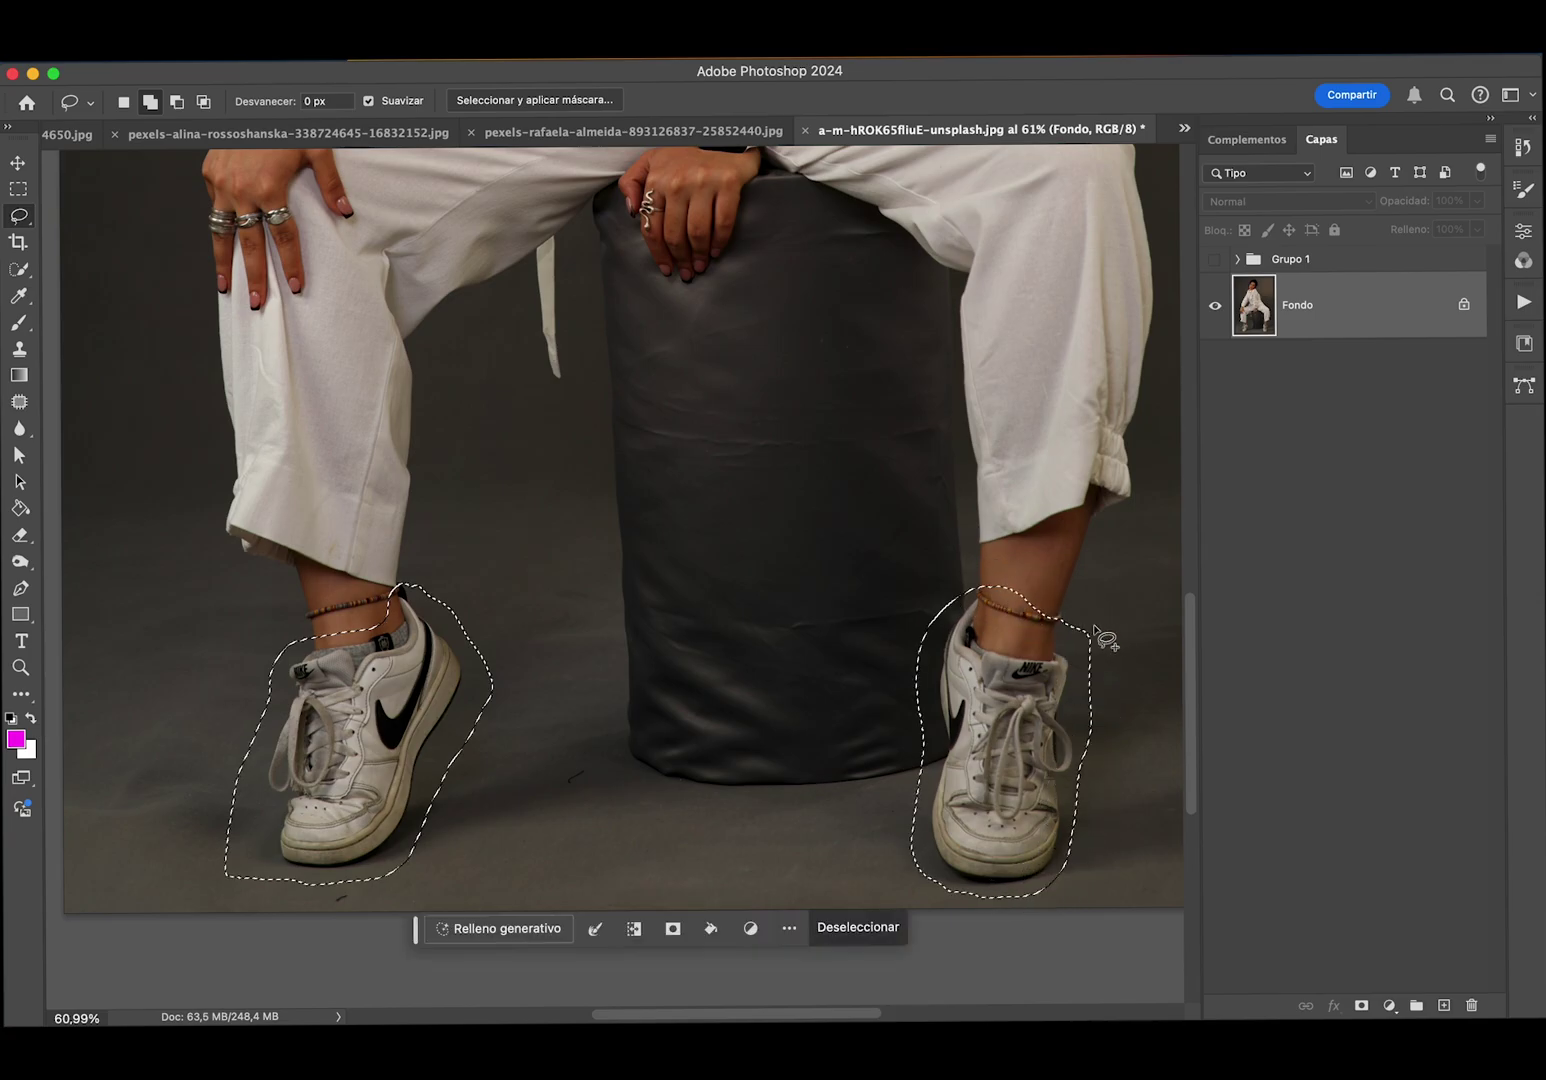
mouse_move(928, 679)
left_mouse_down()
mouse_move(890, 787)
mouse_move(925, 795)
left_mouse_up()
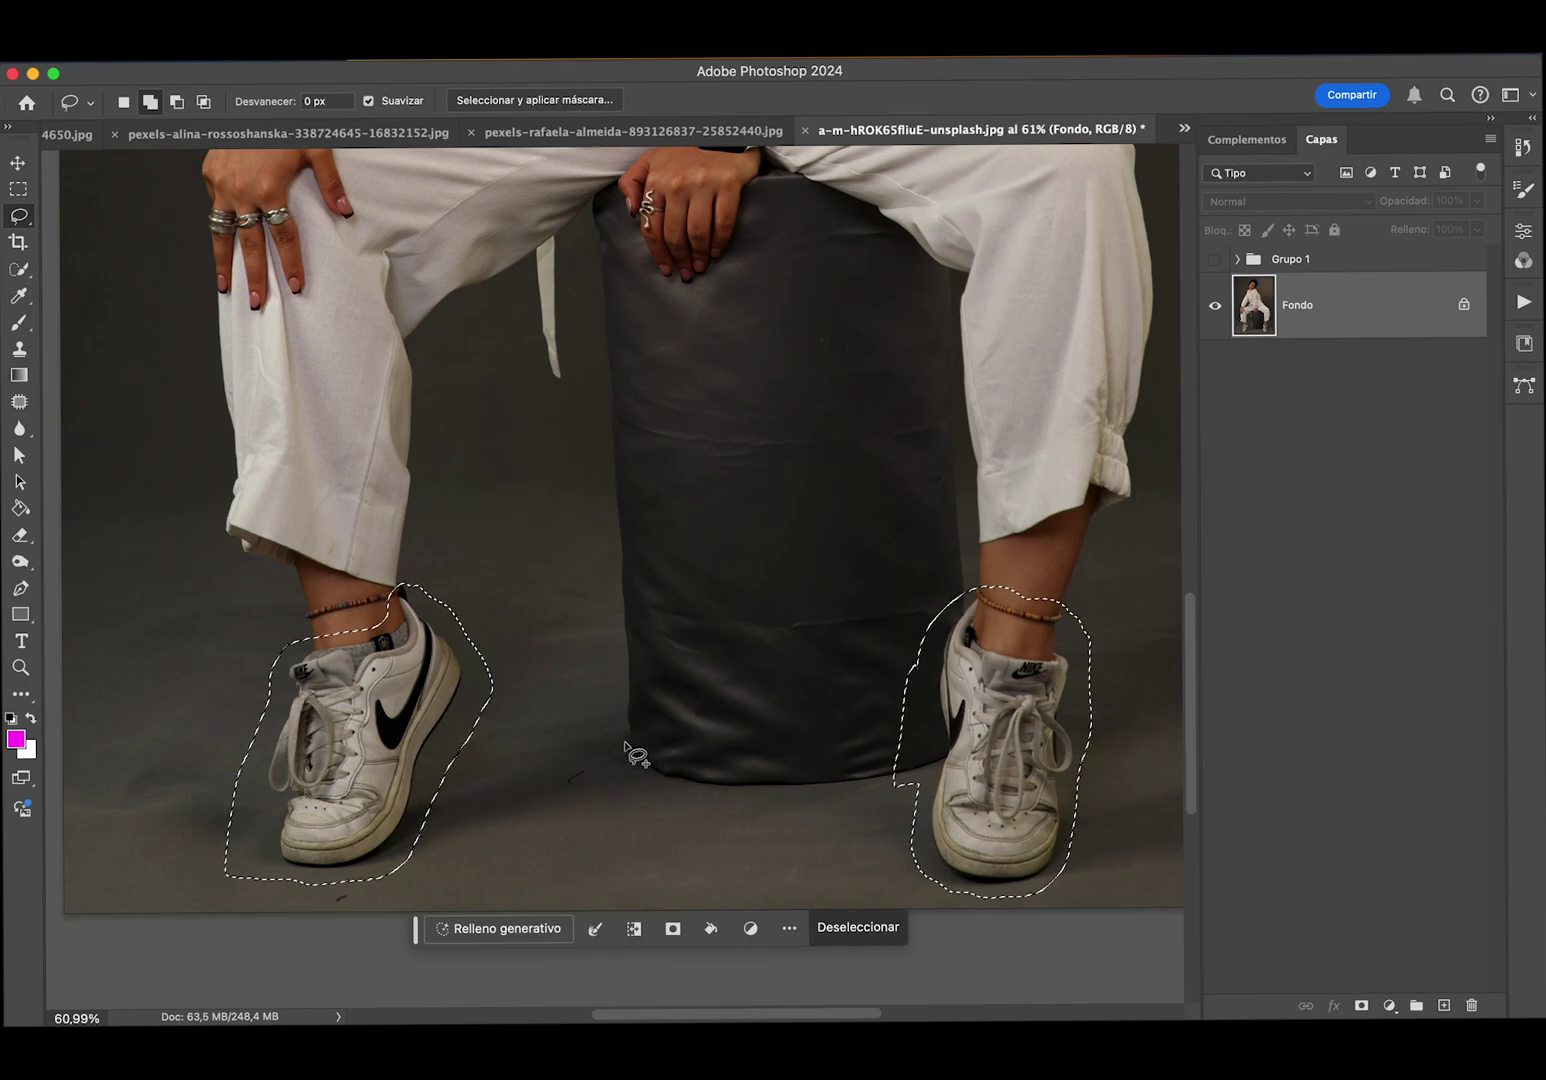
mouse_move(502, 700)
left_mouse_down()
mouse_move(415, 800)
mouse_move(479, 788)
left_mouse_up()
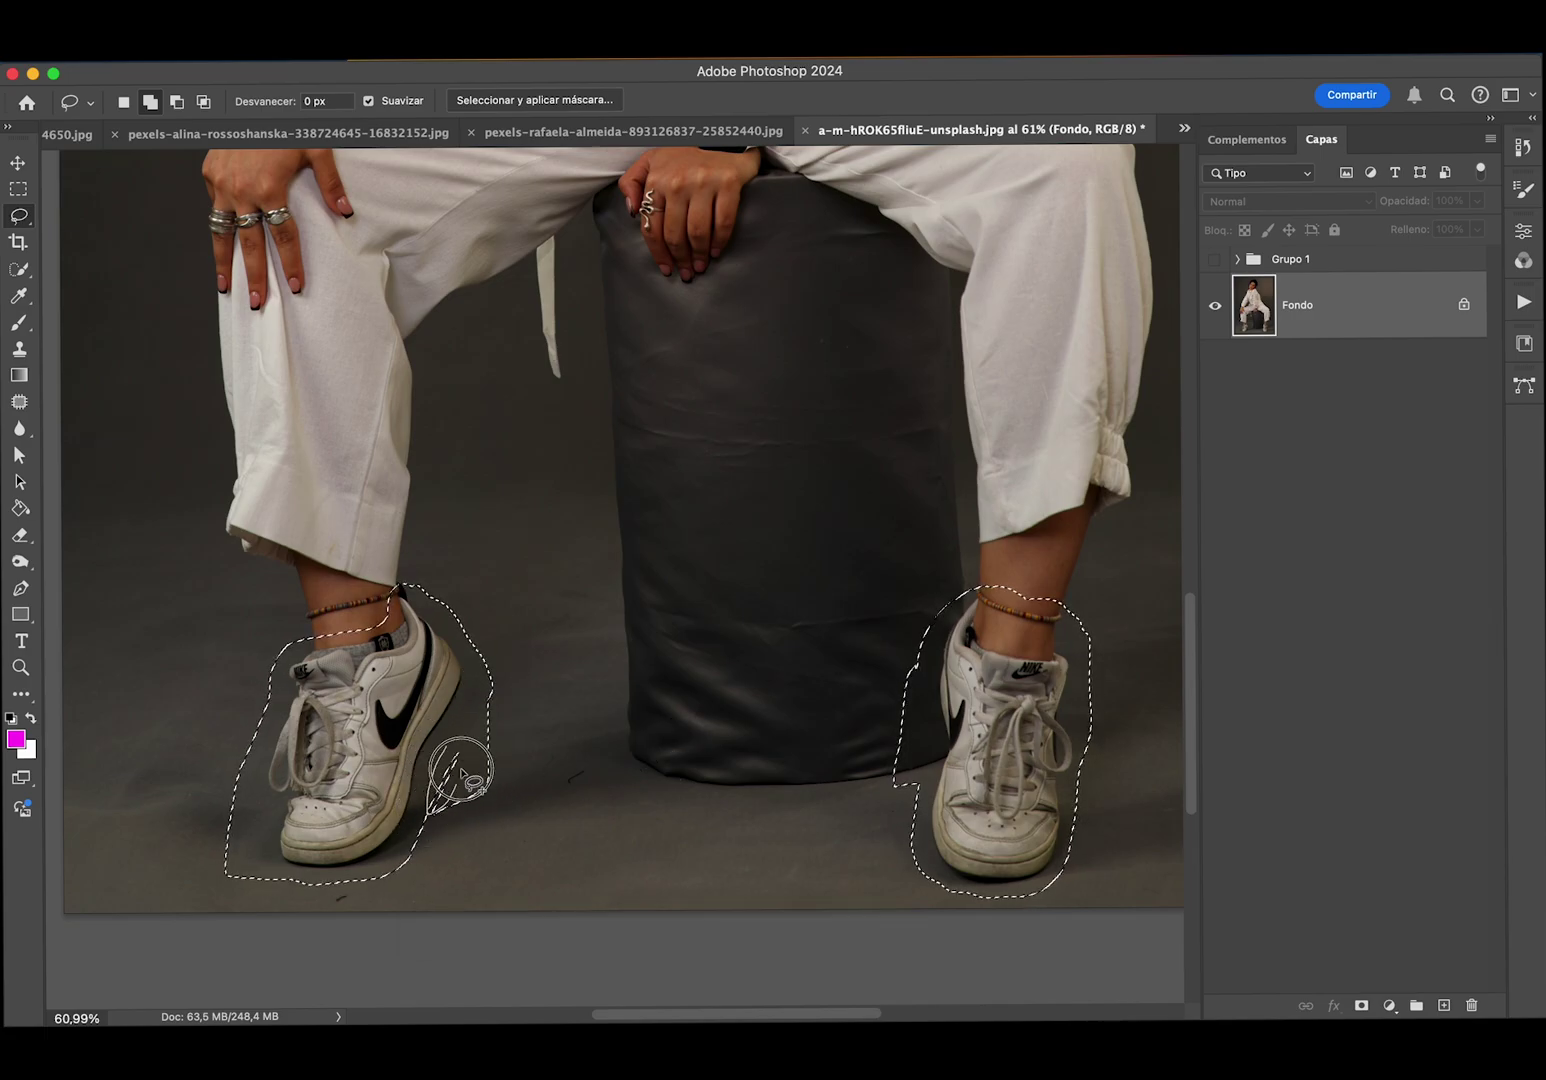
- Generate 'botas' over the sneakers and keep the brown strappy heels variation
left_click(483, 933)
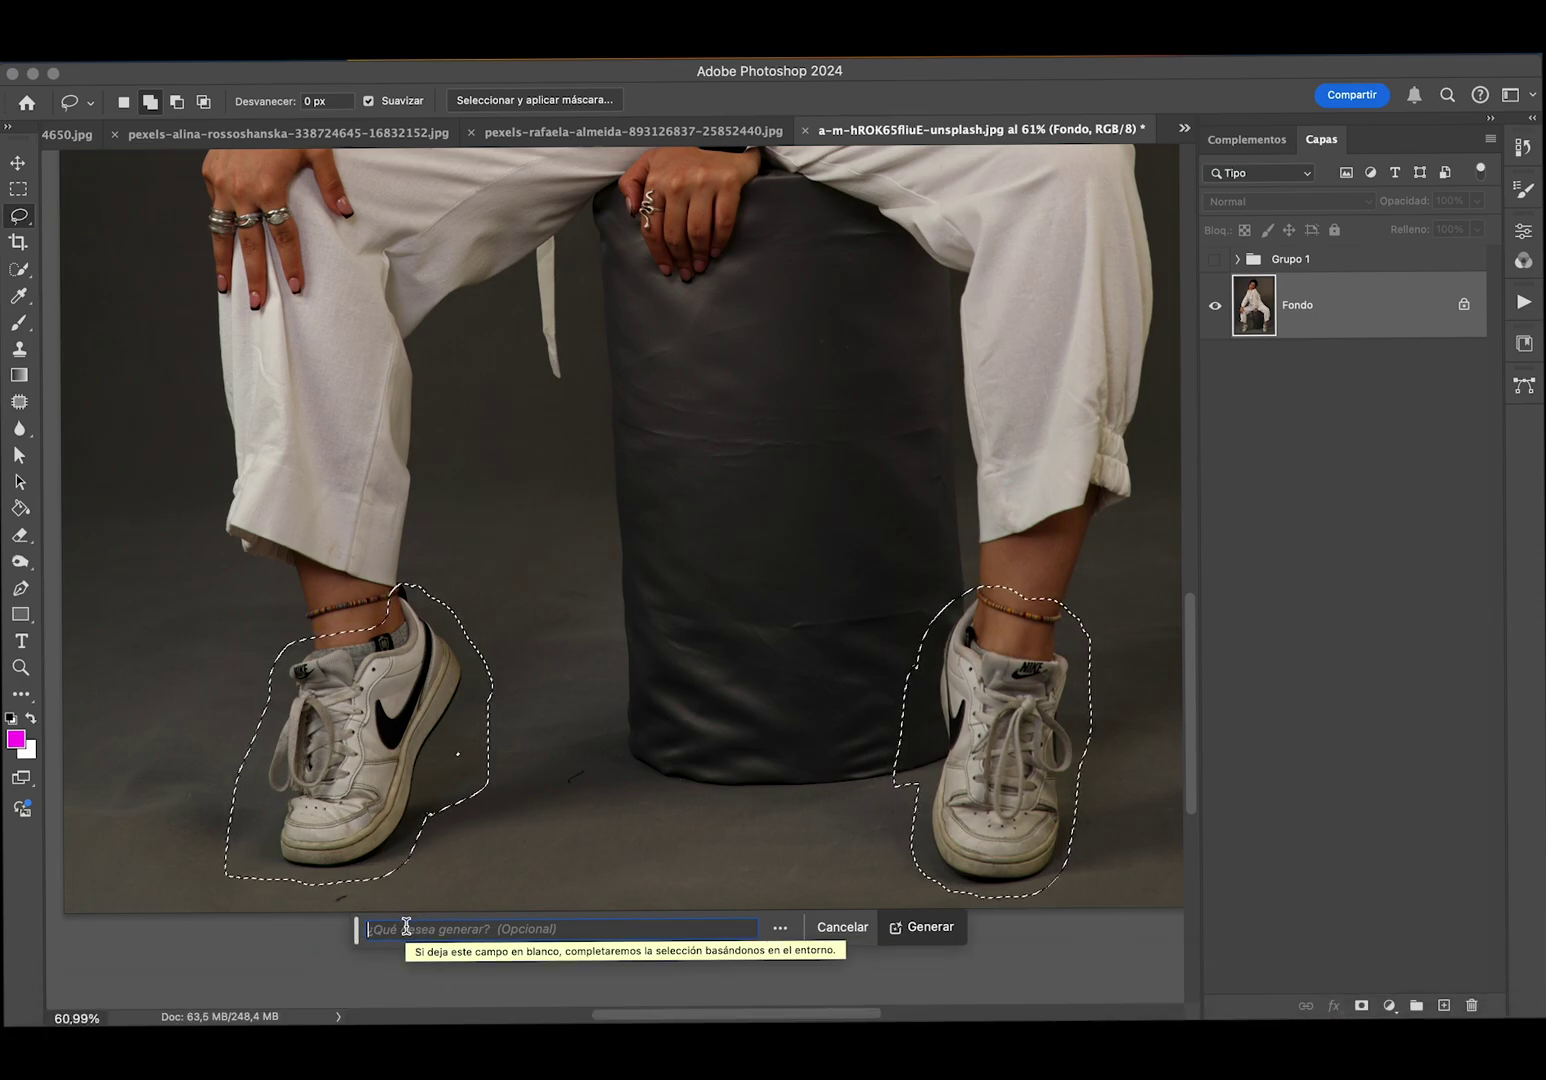
type("botas")
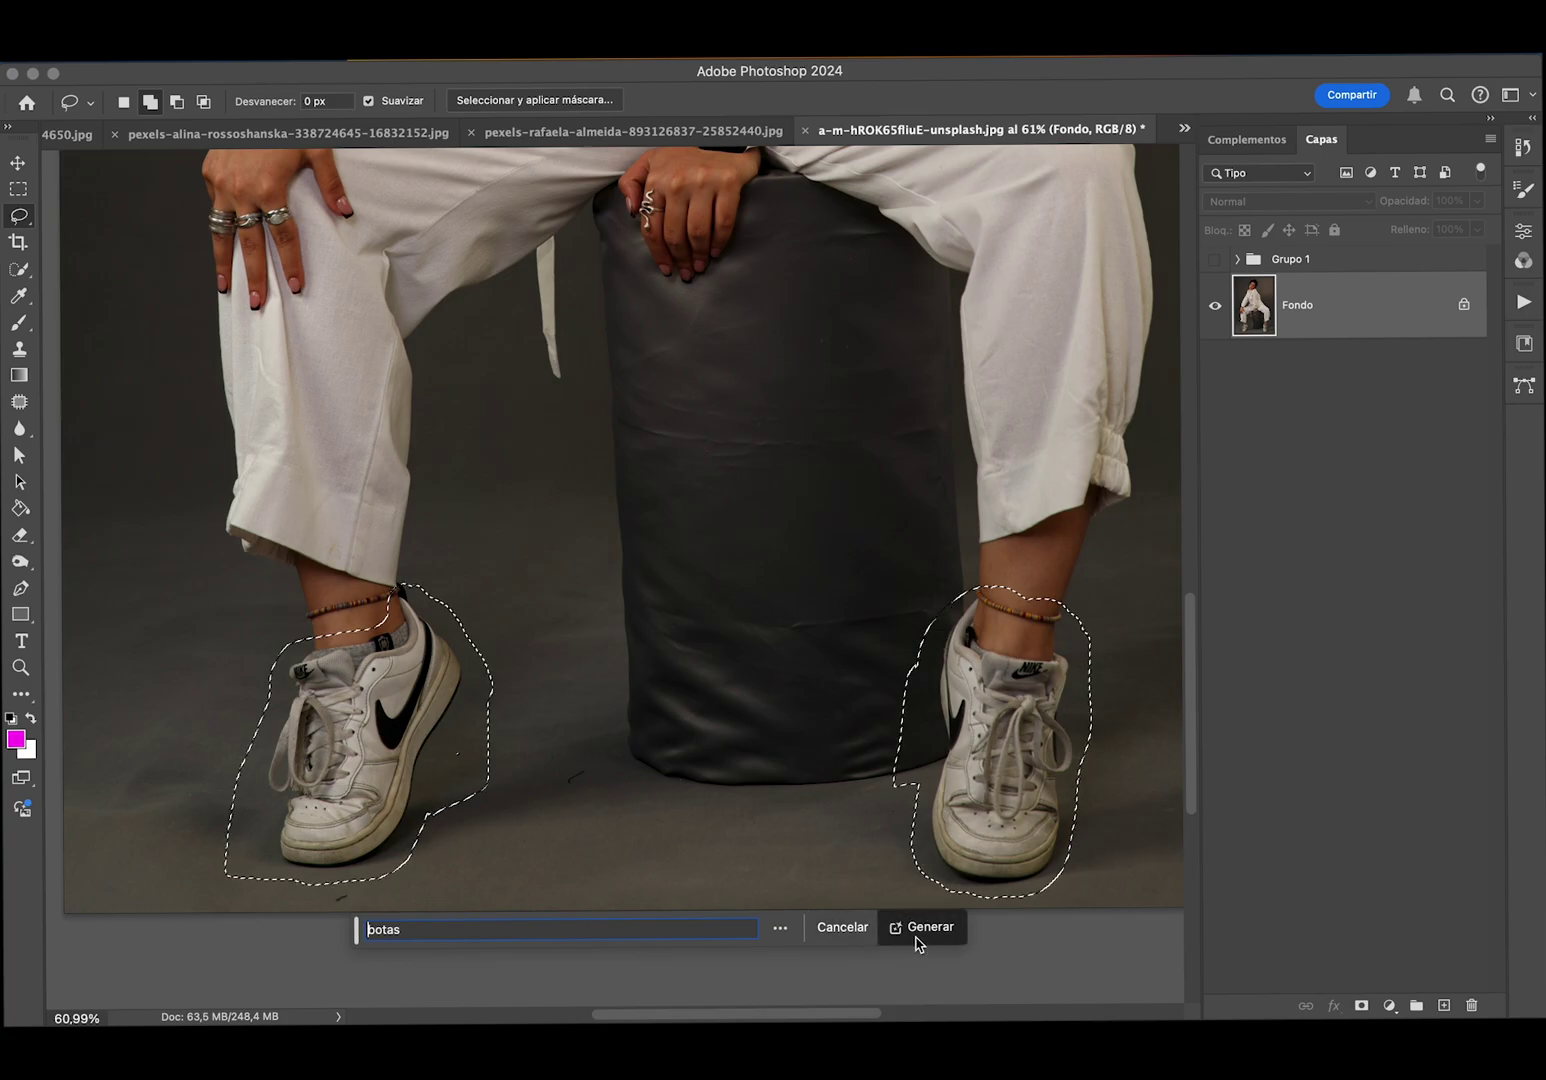
left_click(916, 938)
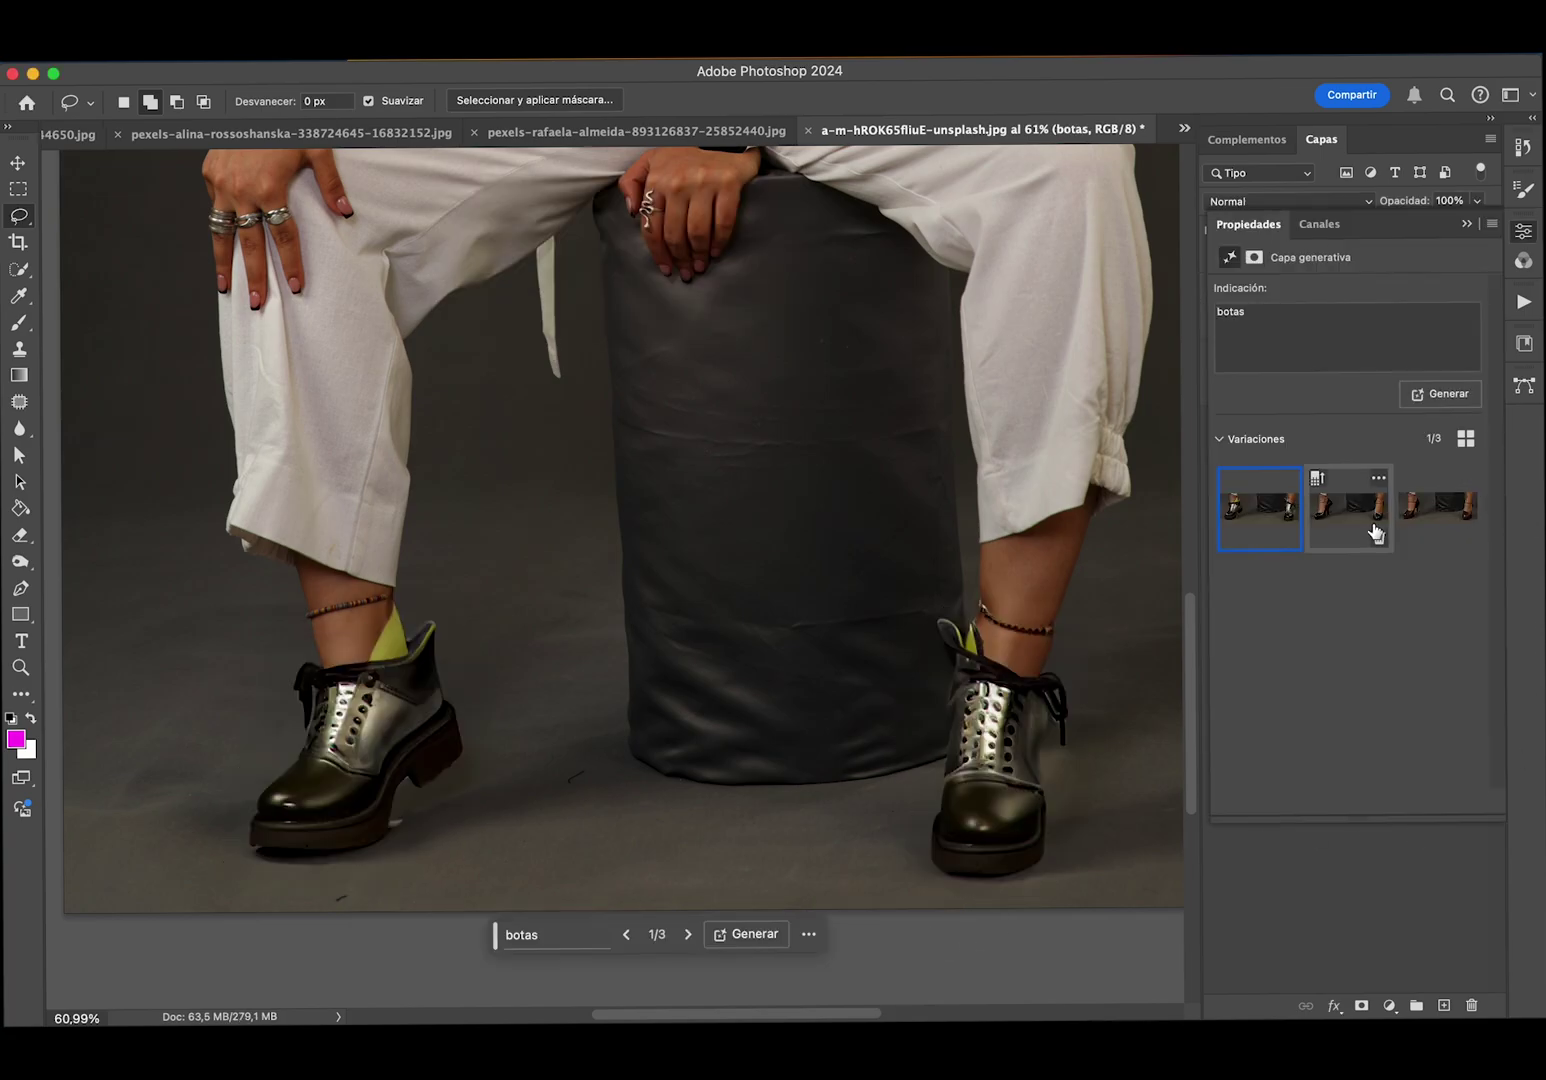
left_click(1377, 533)
left_click(1424, 516)
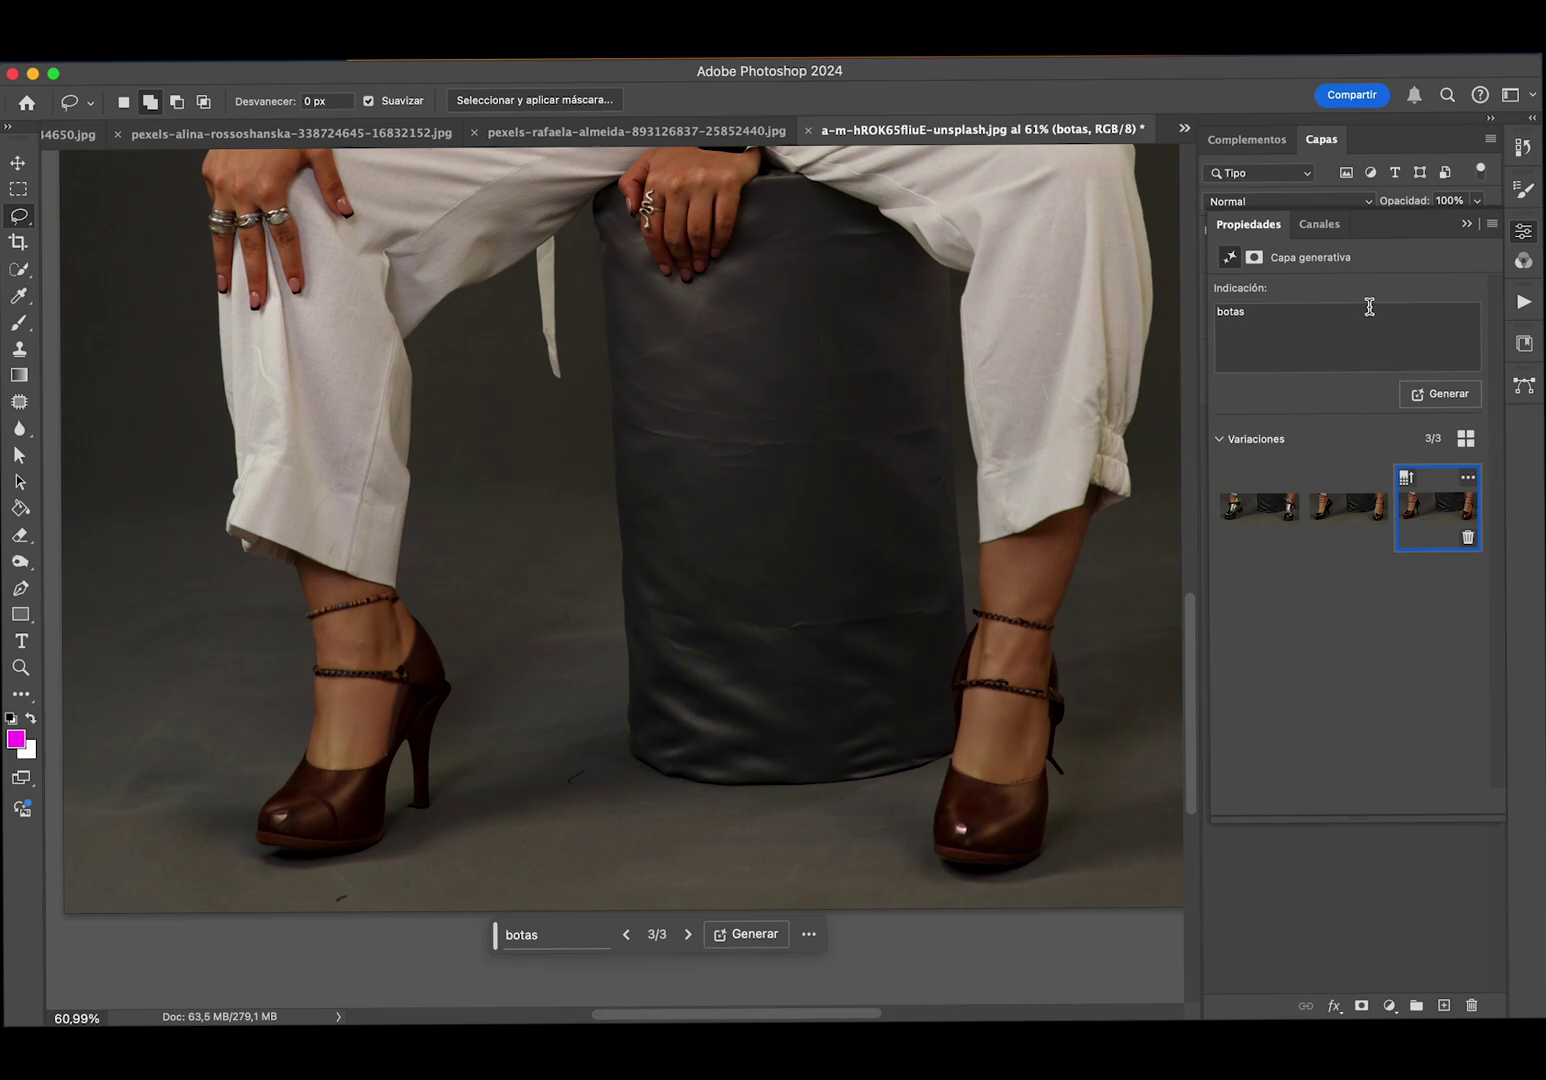
left_click(1467, 226)
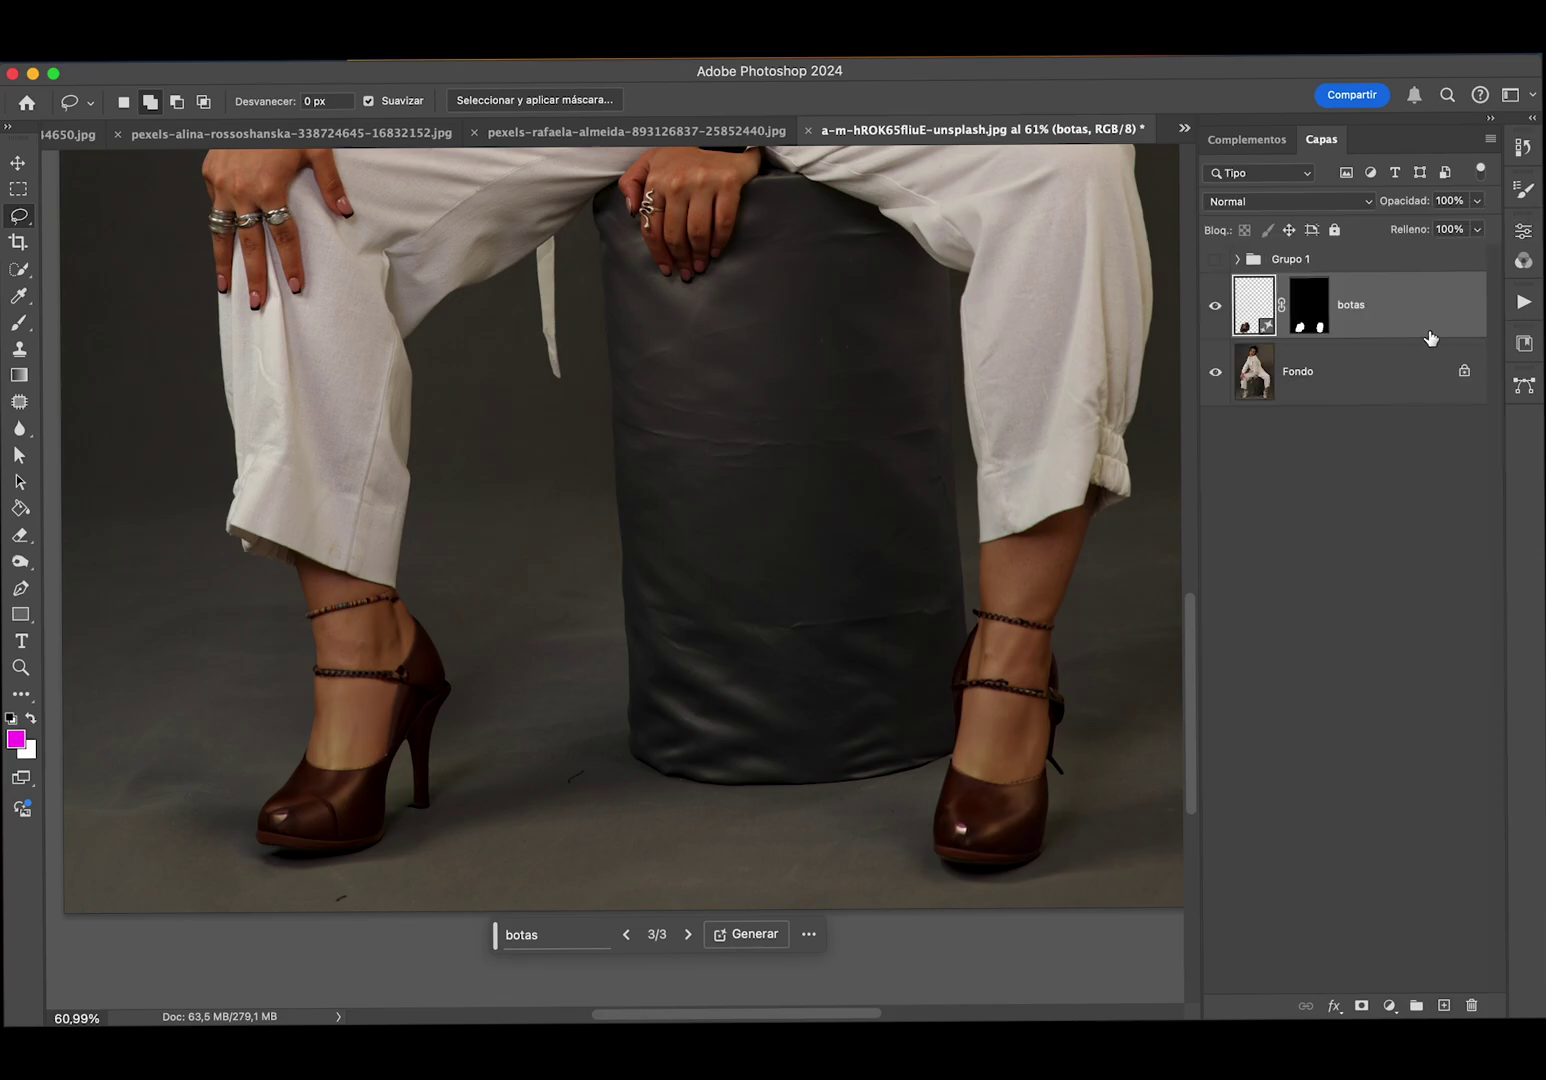
scroll(975, 418, "down", 3)
scroll(975, 418, "up", 2)
- Lasso the white top and shoulders and generate a 'red blouse' Generative Fill
scroll(975, 418, "down", 2)
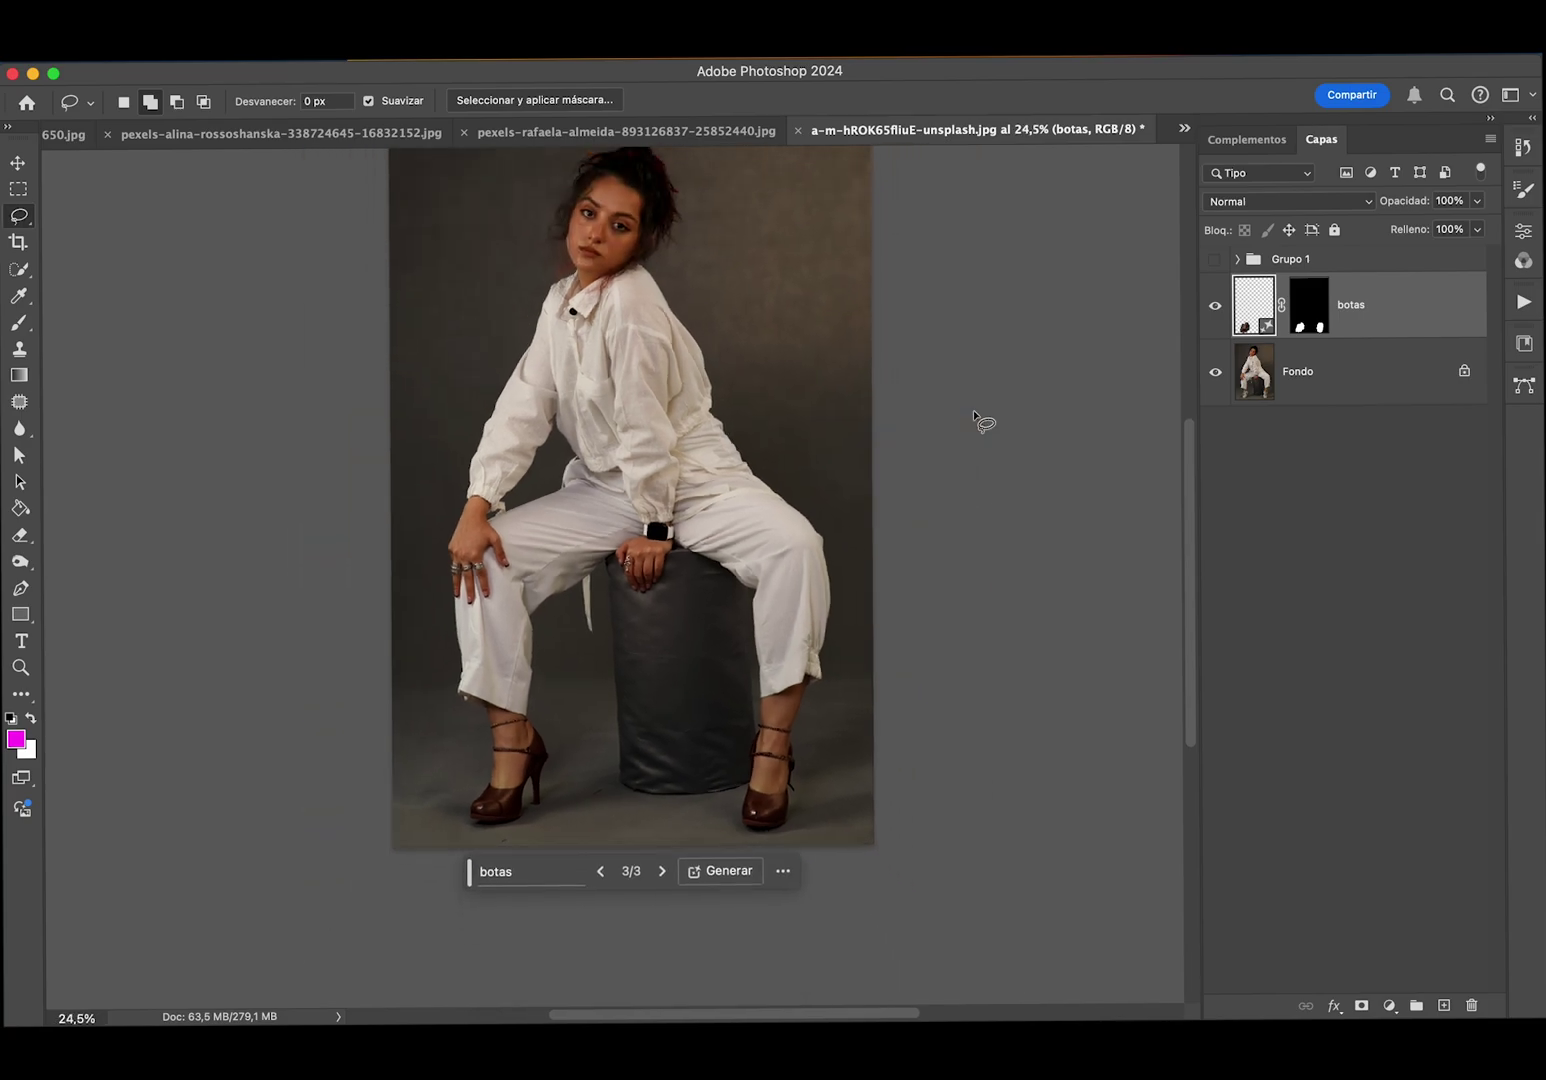
scroll(975, 418, "up", 1)
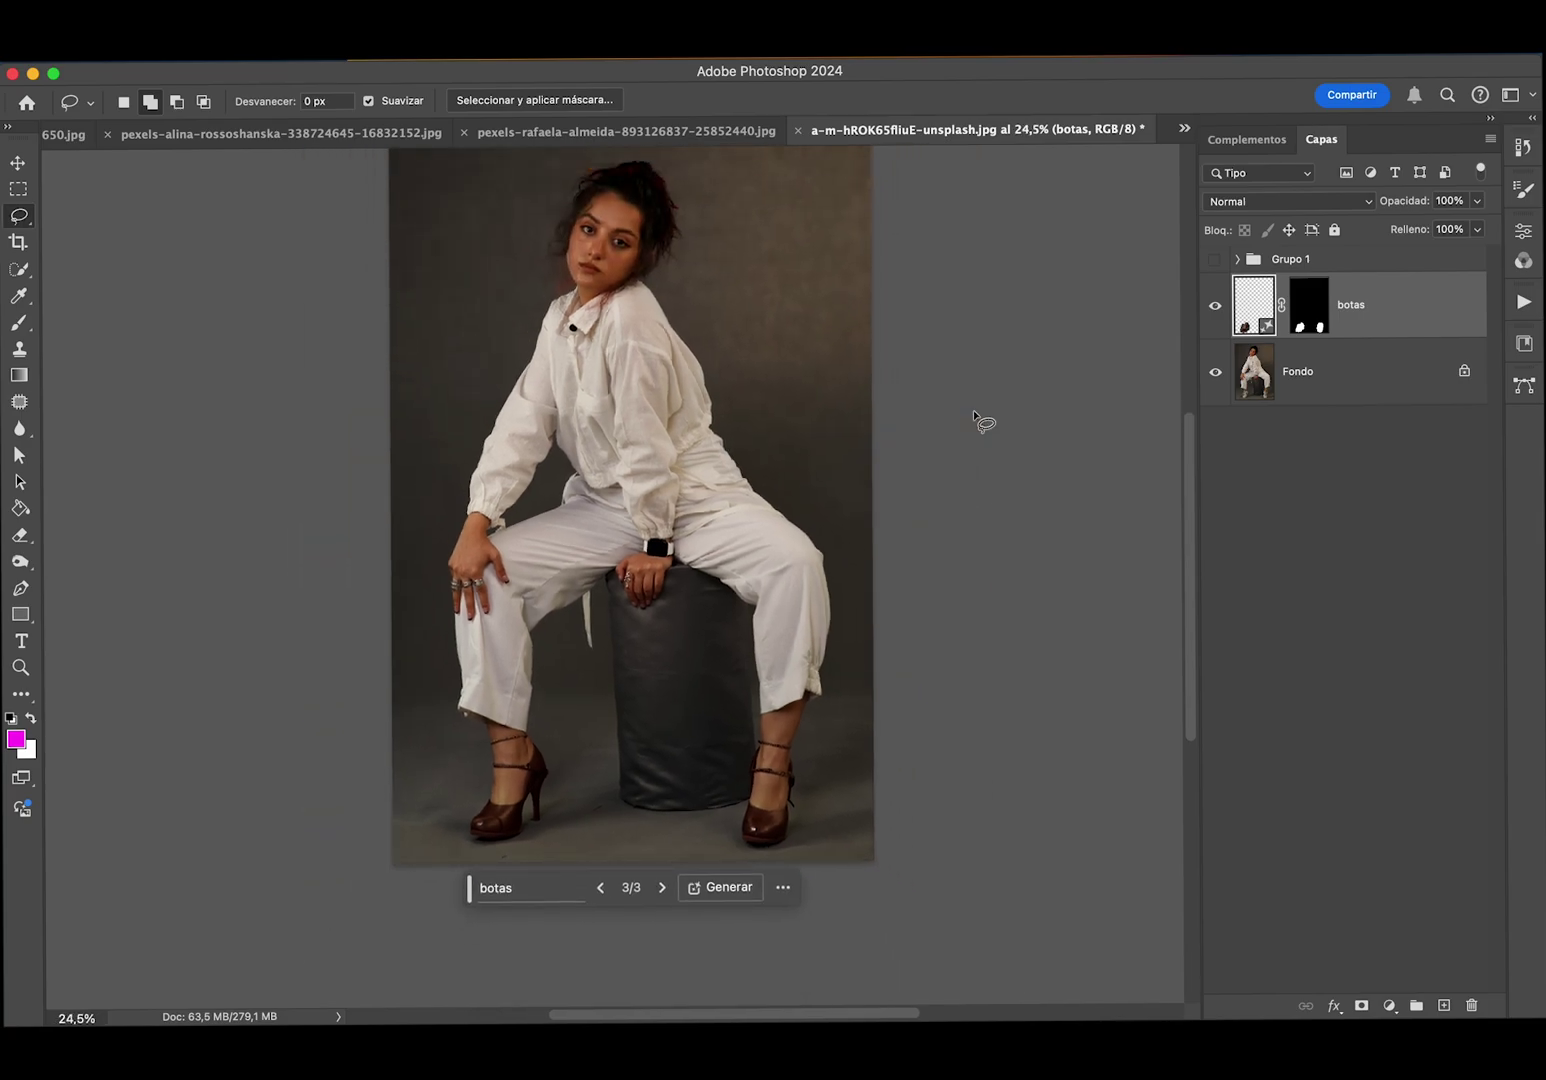
left_click(583, 290)
mouse_move(583, 291)
left_mouse_down()
mouse_move(465, 537)
mouse_move(570, 472)
mouse_move(643, 556)
mouse_move(720, 390)
left_mouse_up()
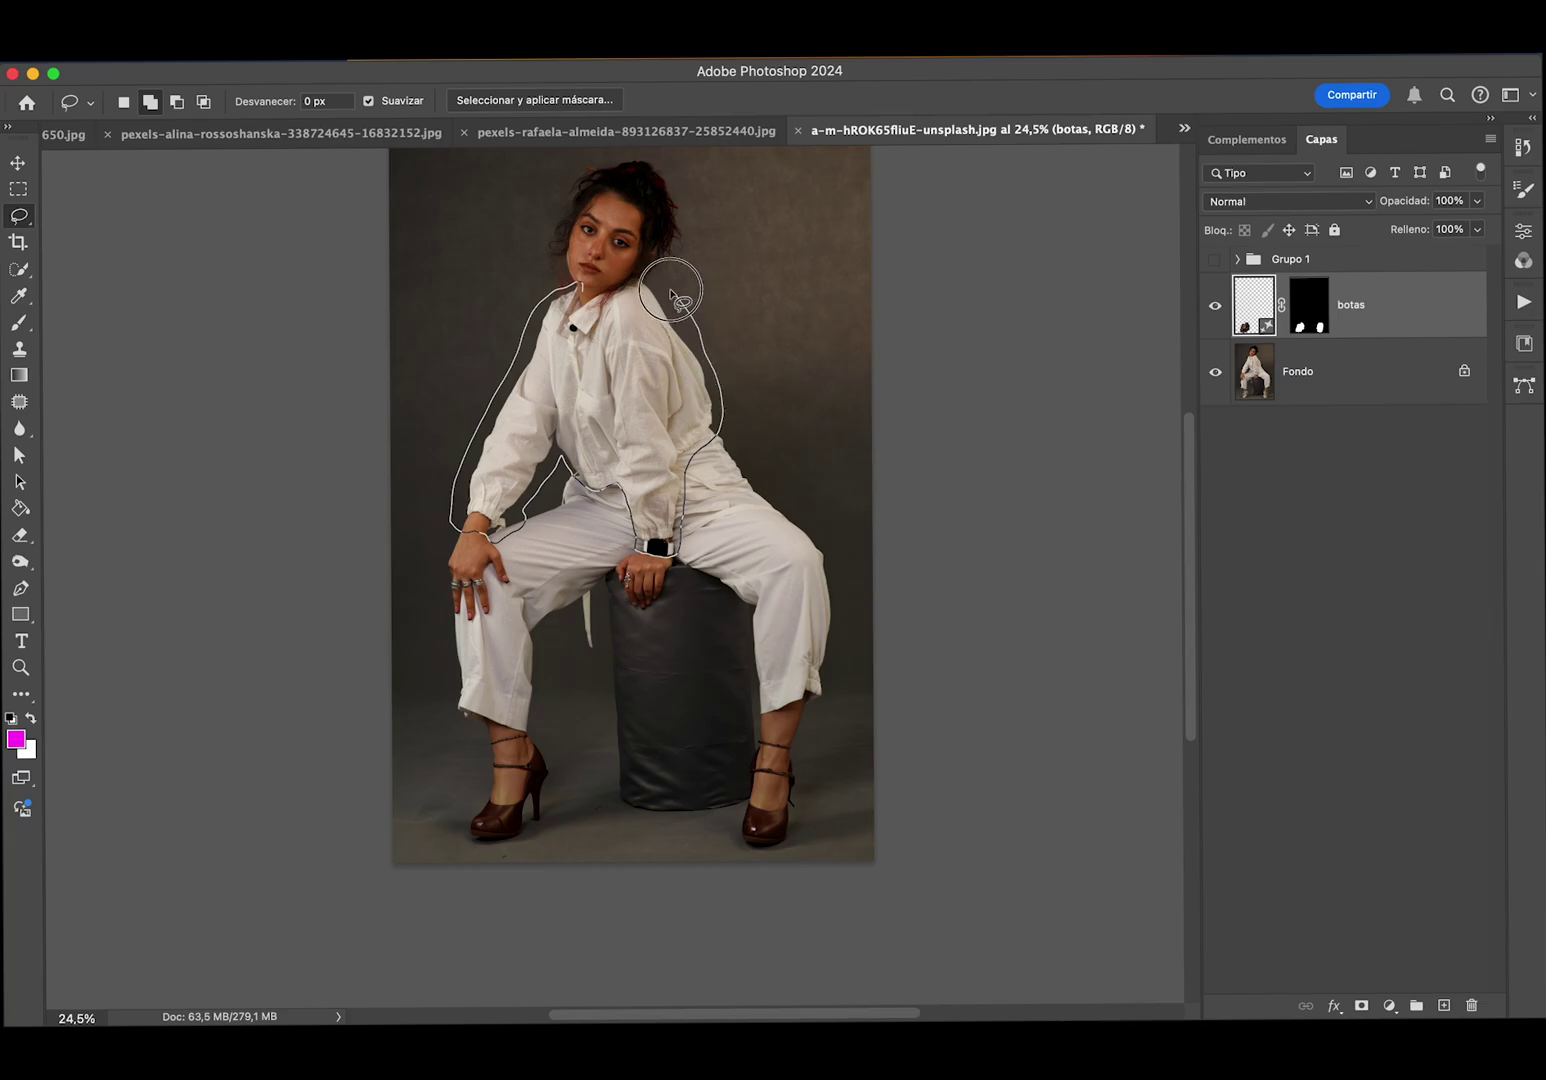
left_click_drag(720, 390, 578, 285)
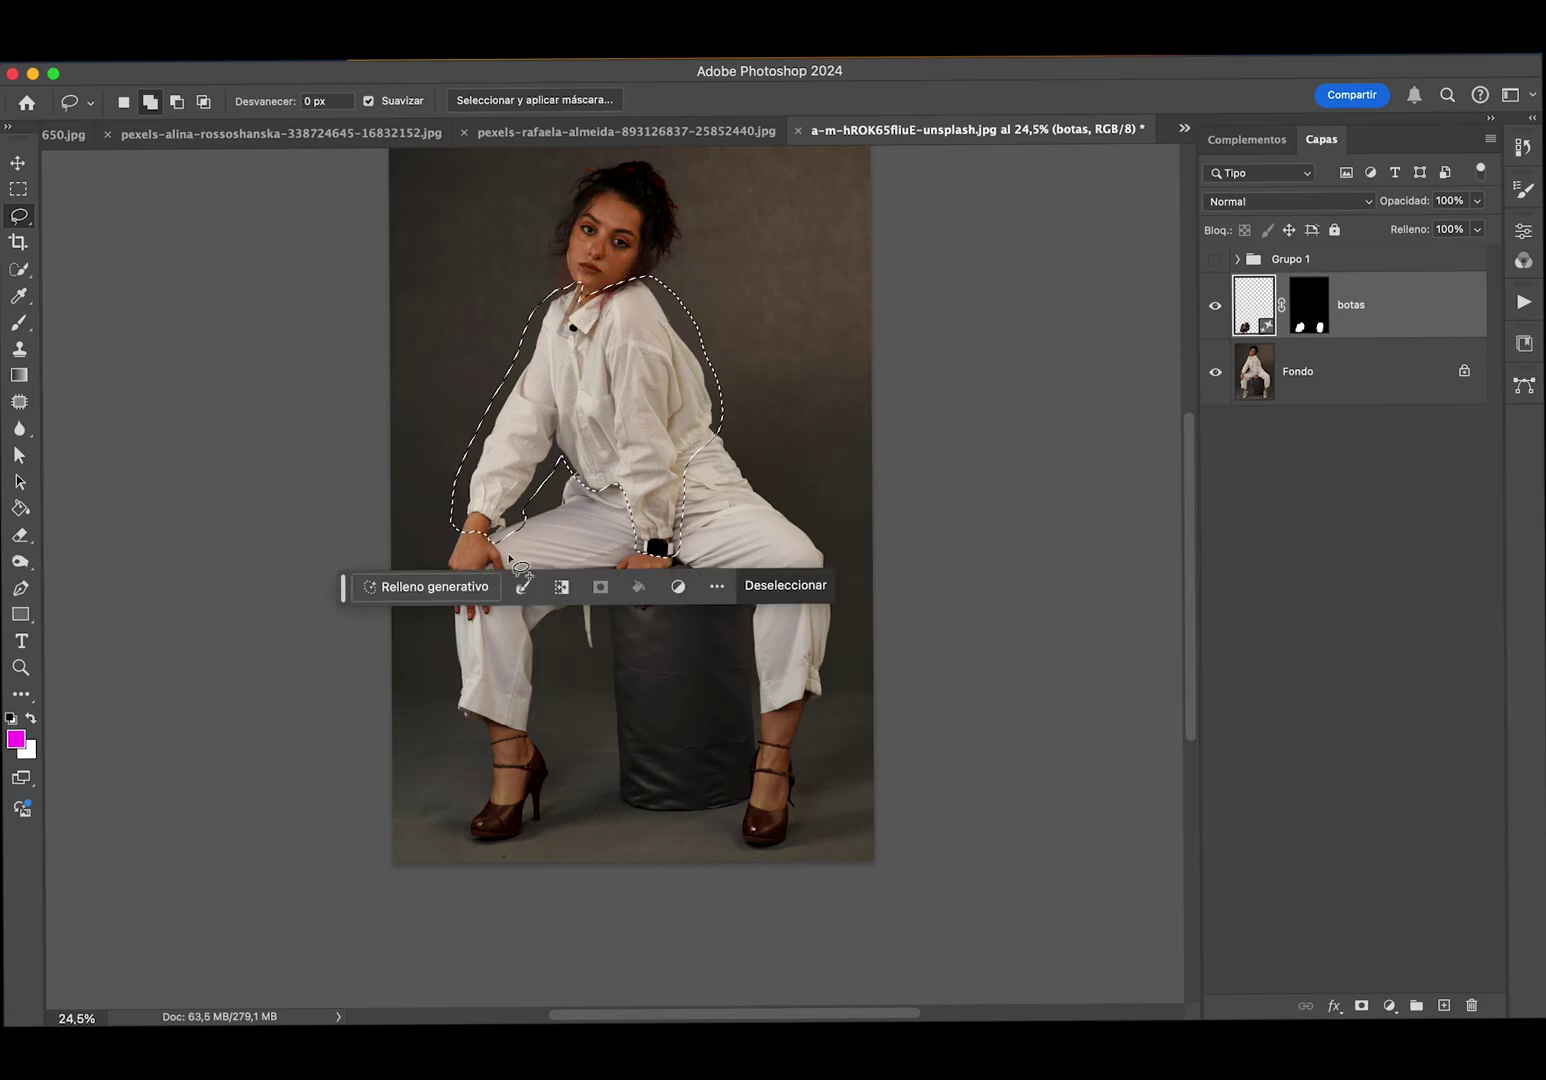
left_click(433, 586)
type("re")
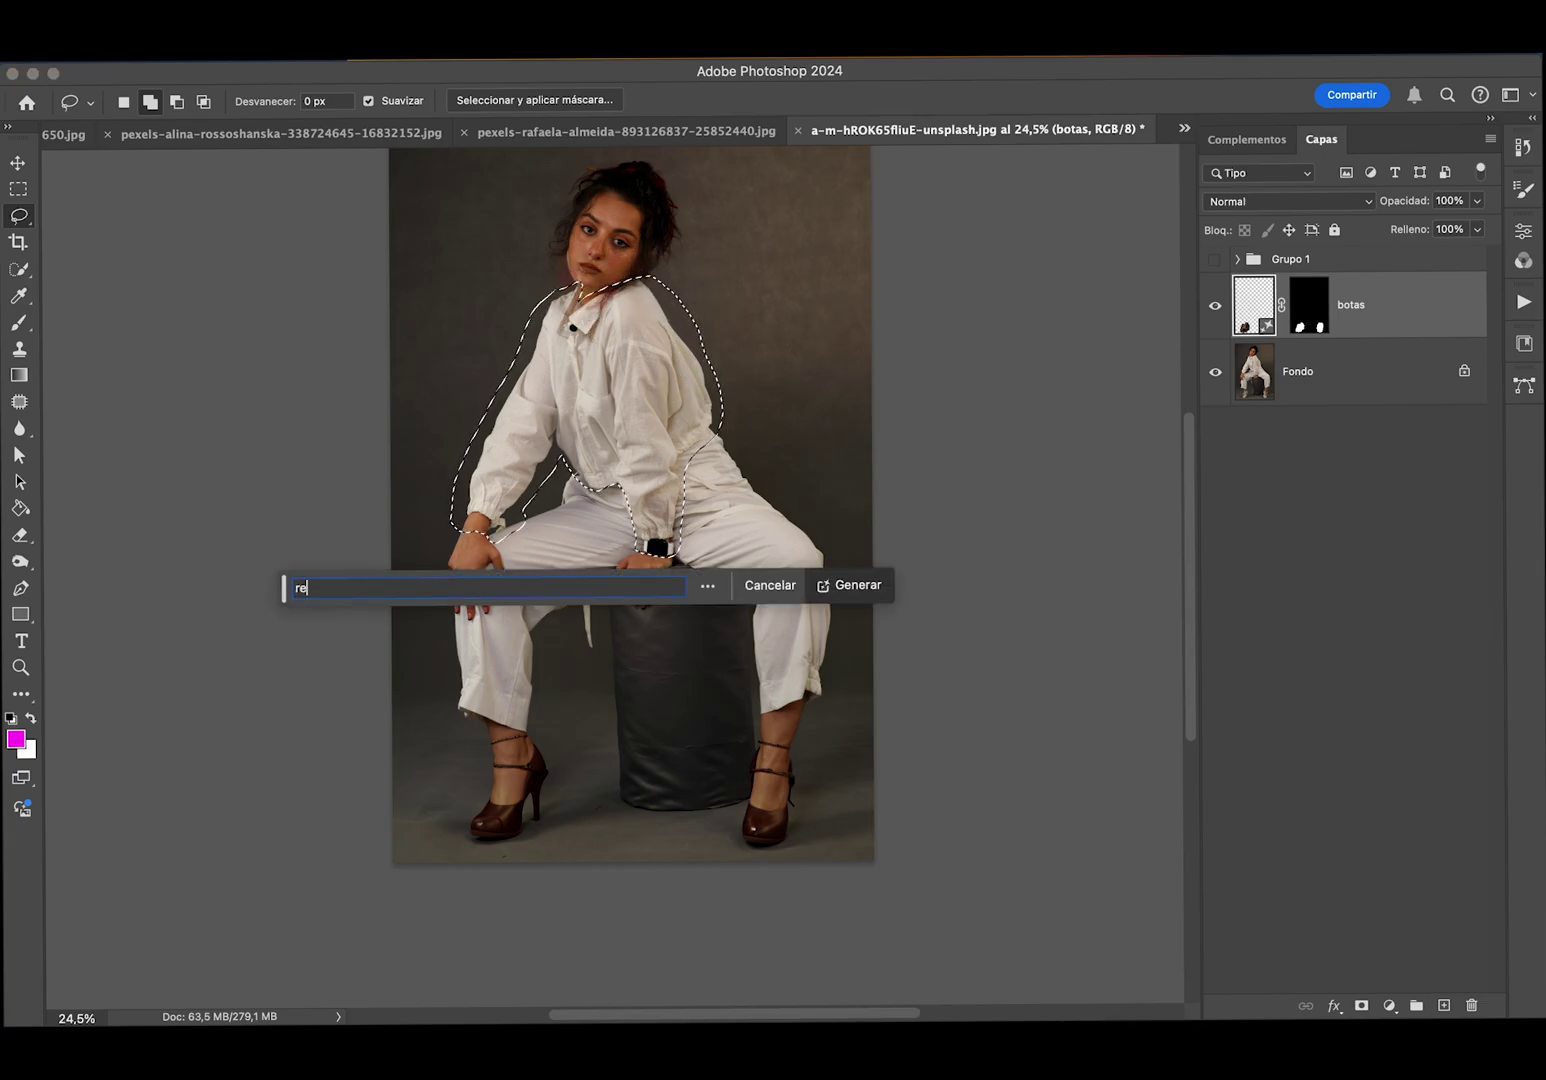
type("d blu")
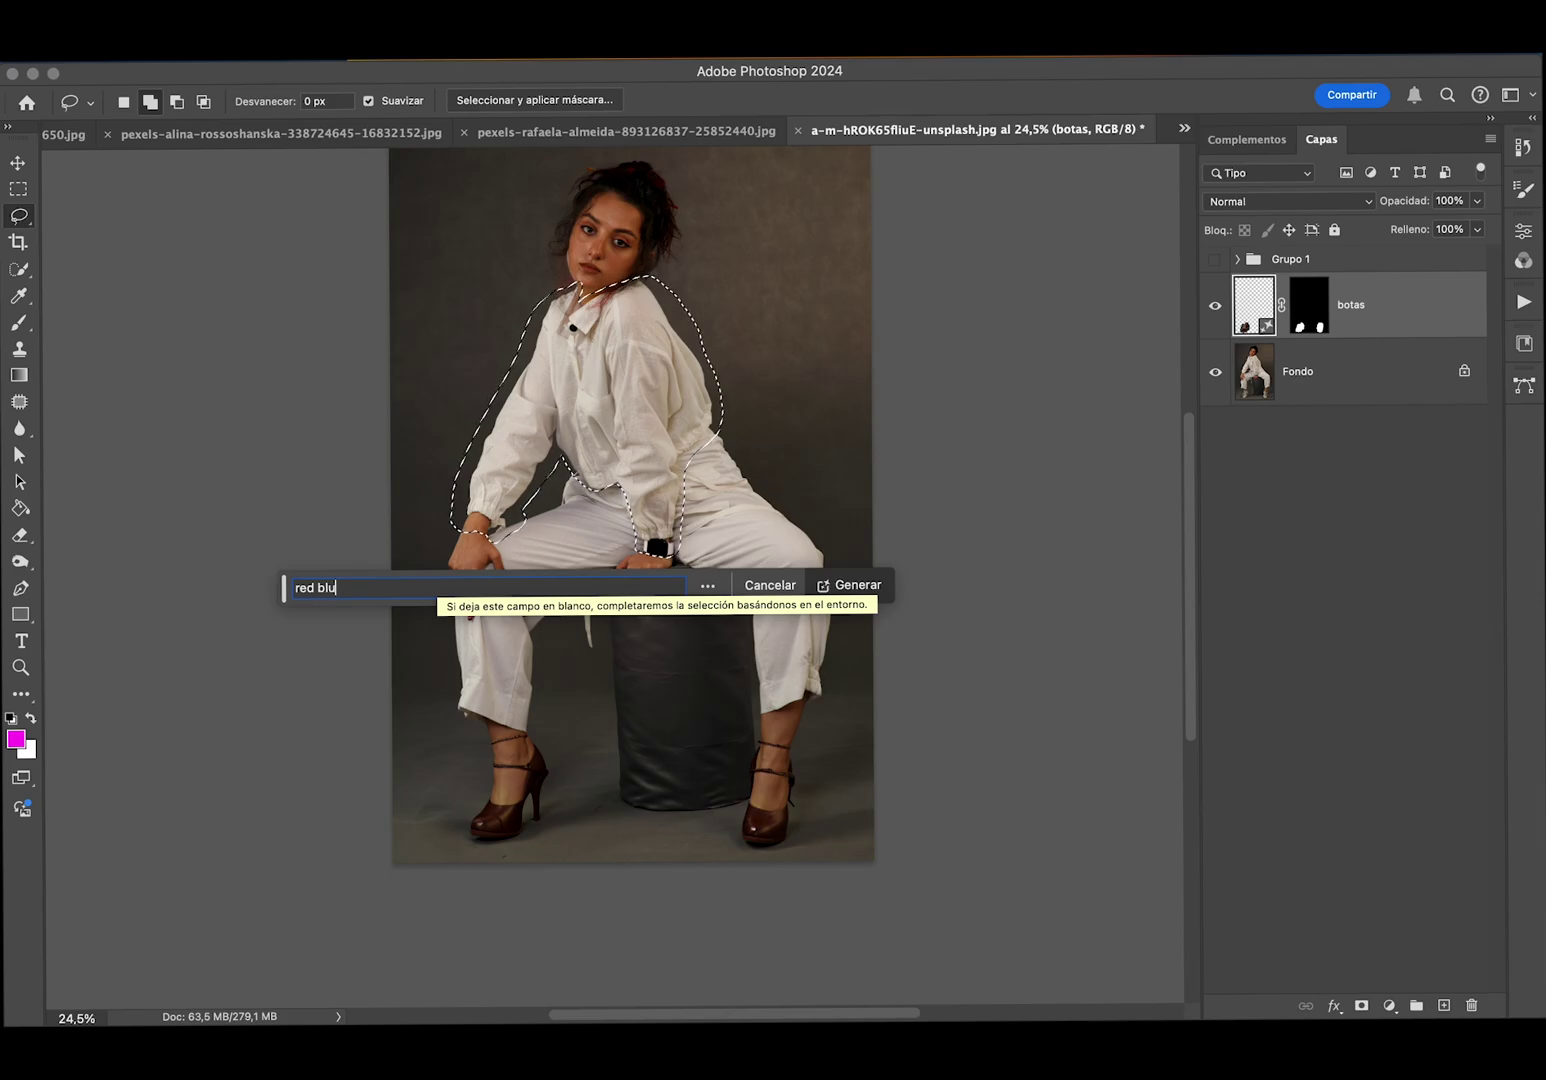
key("BackSpace")
type("ouse")
left_click(858, 586)
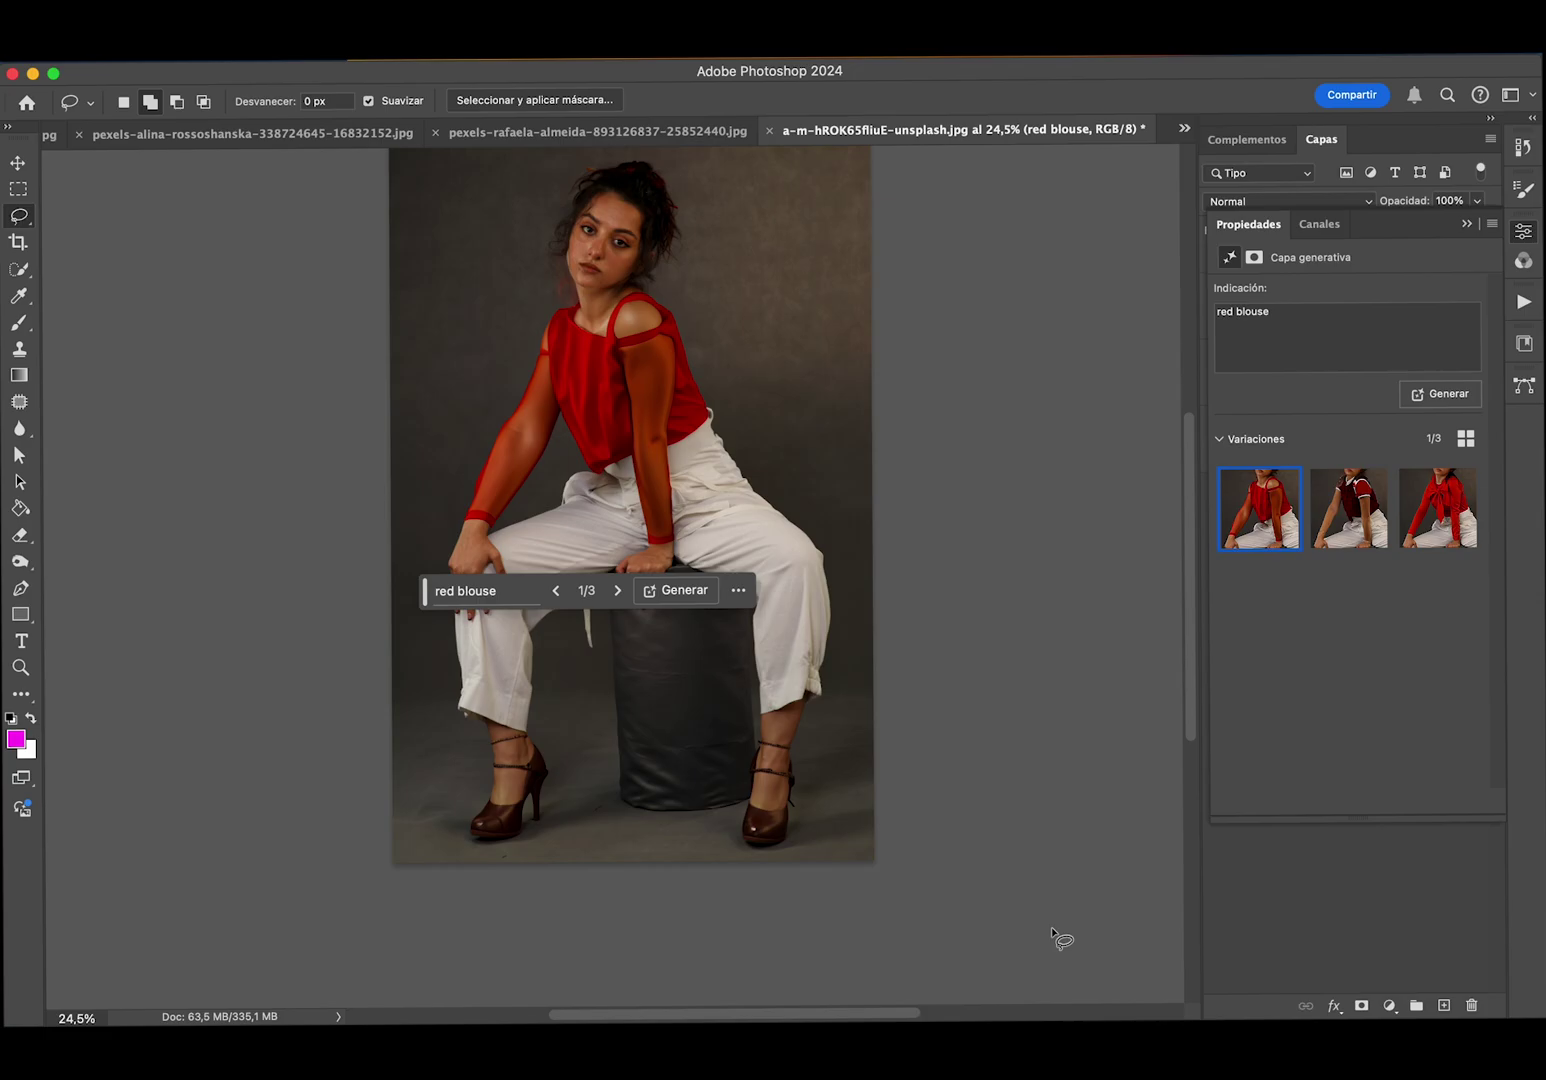
- Compare the bow blouse, dark red short-sleeve and sleeveless red top variations
left_click(1442, 505)
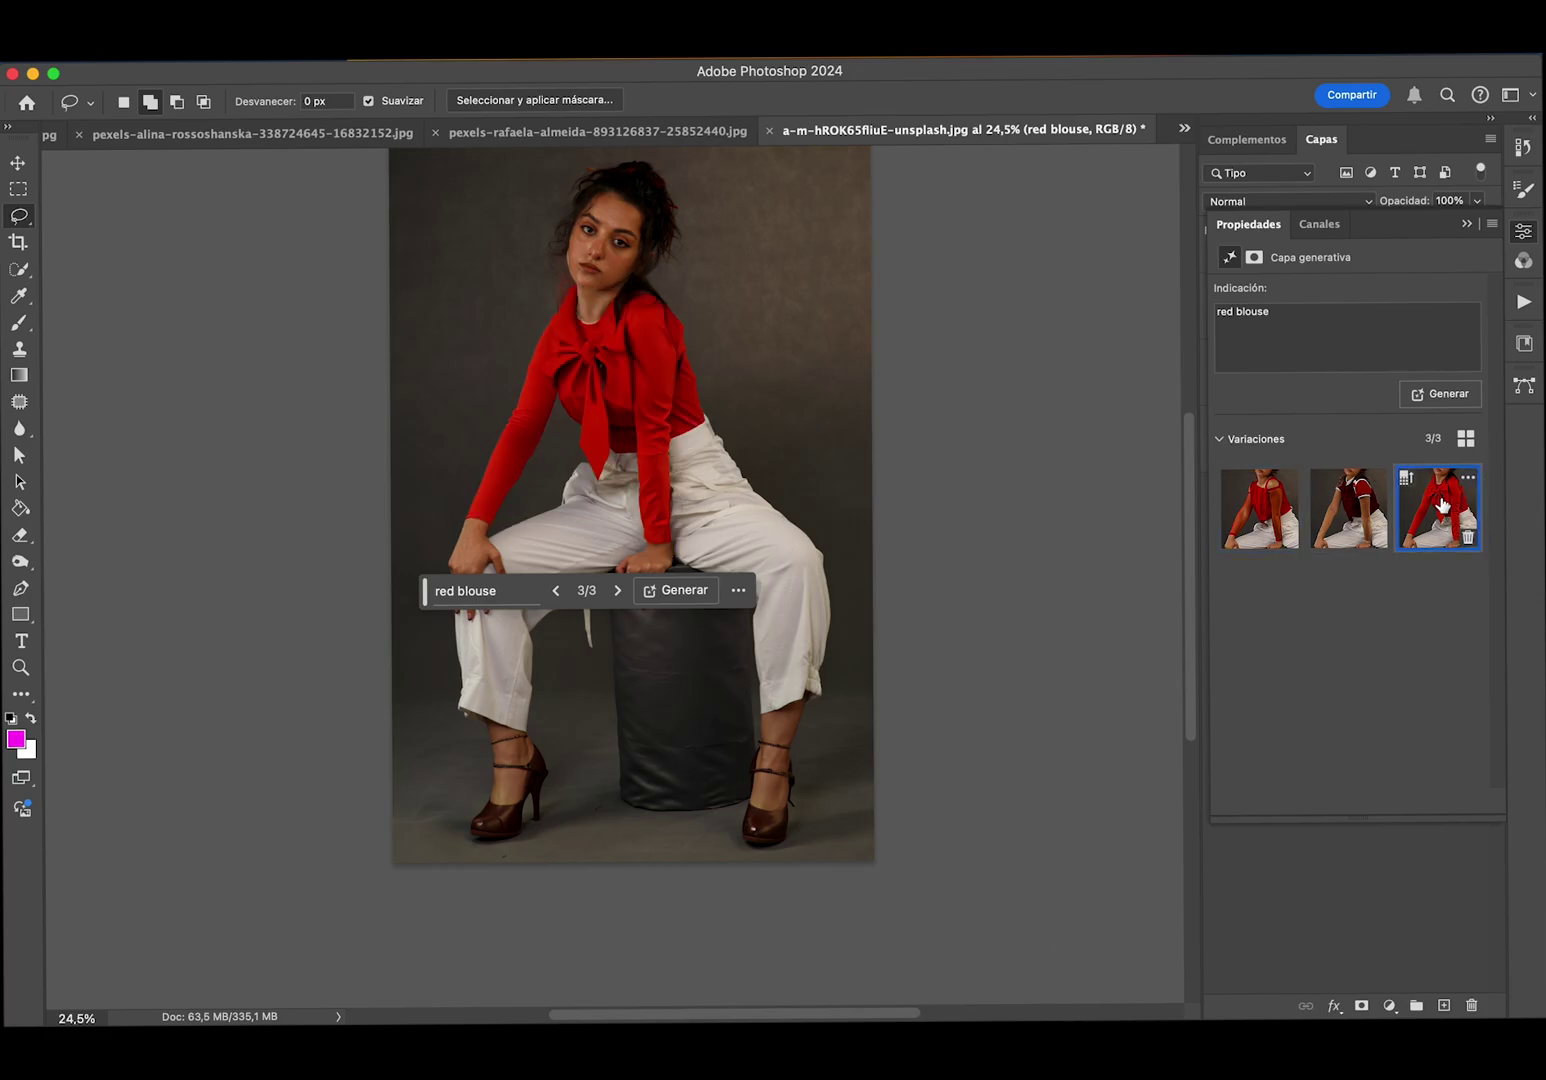
left_click(1372, 516)
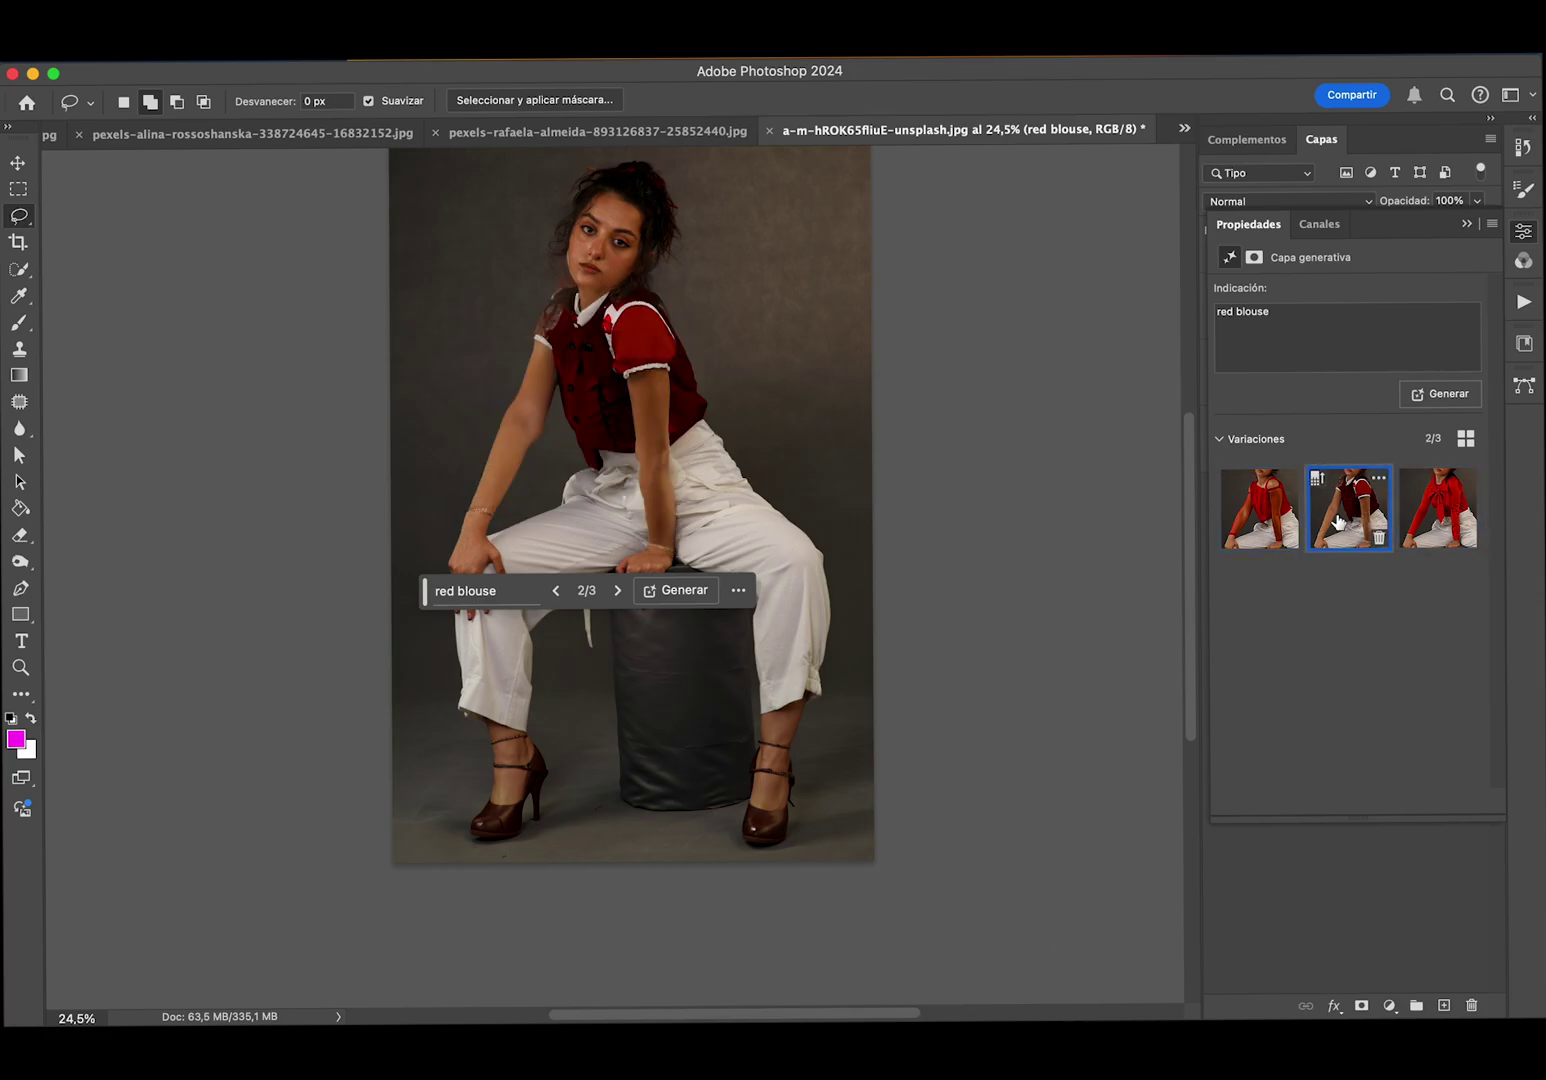
left_click(1290, 530)
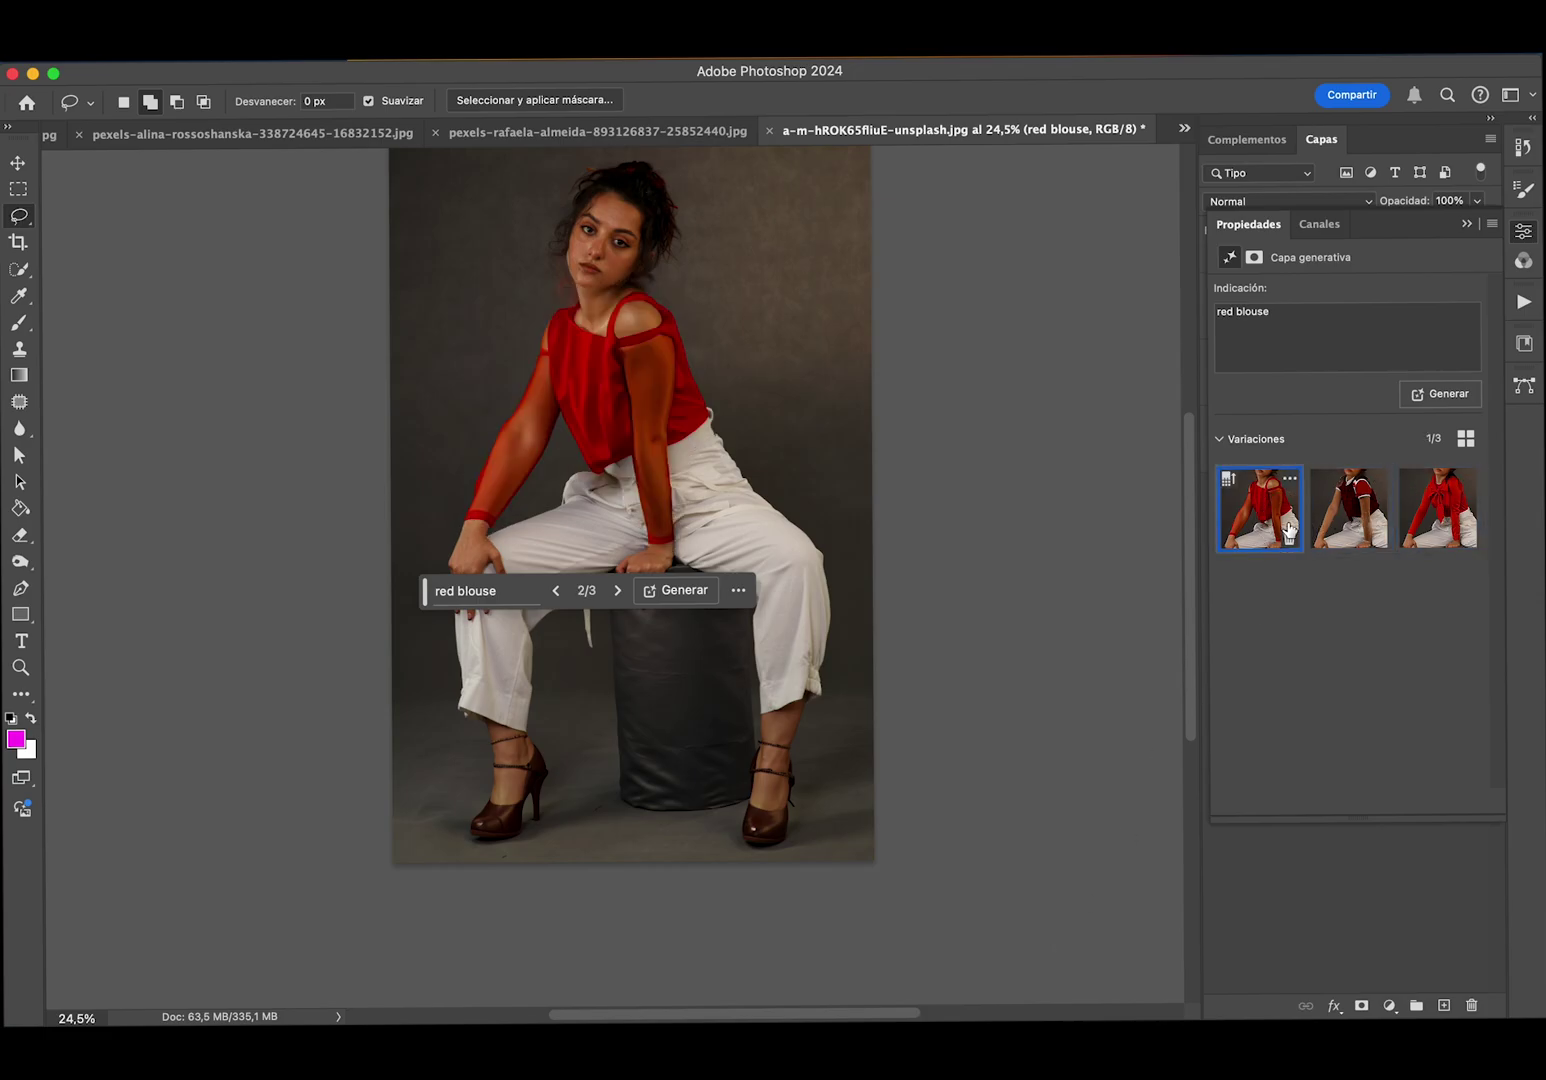
left_click(1345, 517)
left_click(1425, 512)
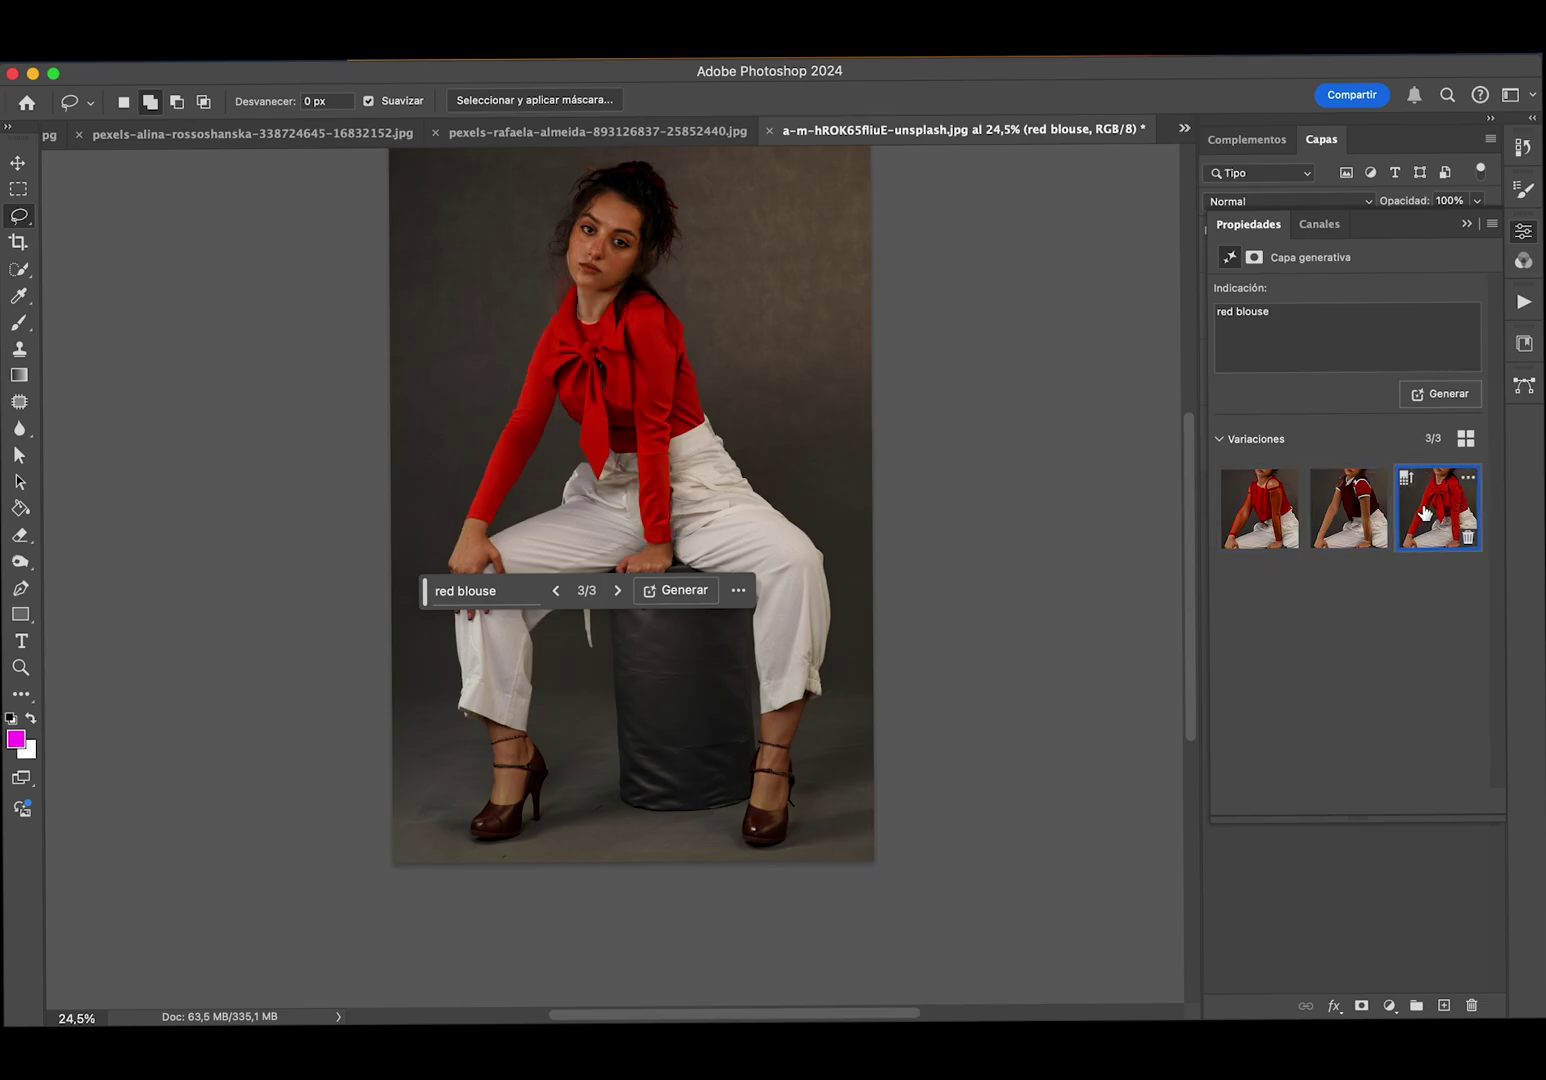
scroll(661, 449, "up", 2)
scroll(661, 449, "up", 2)
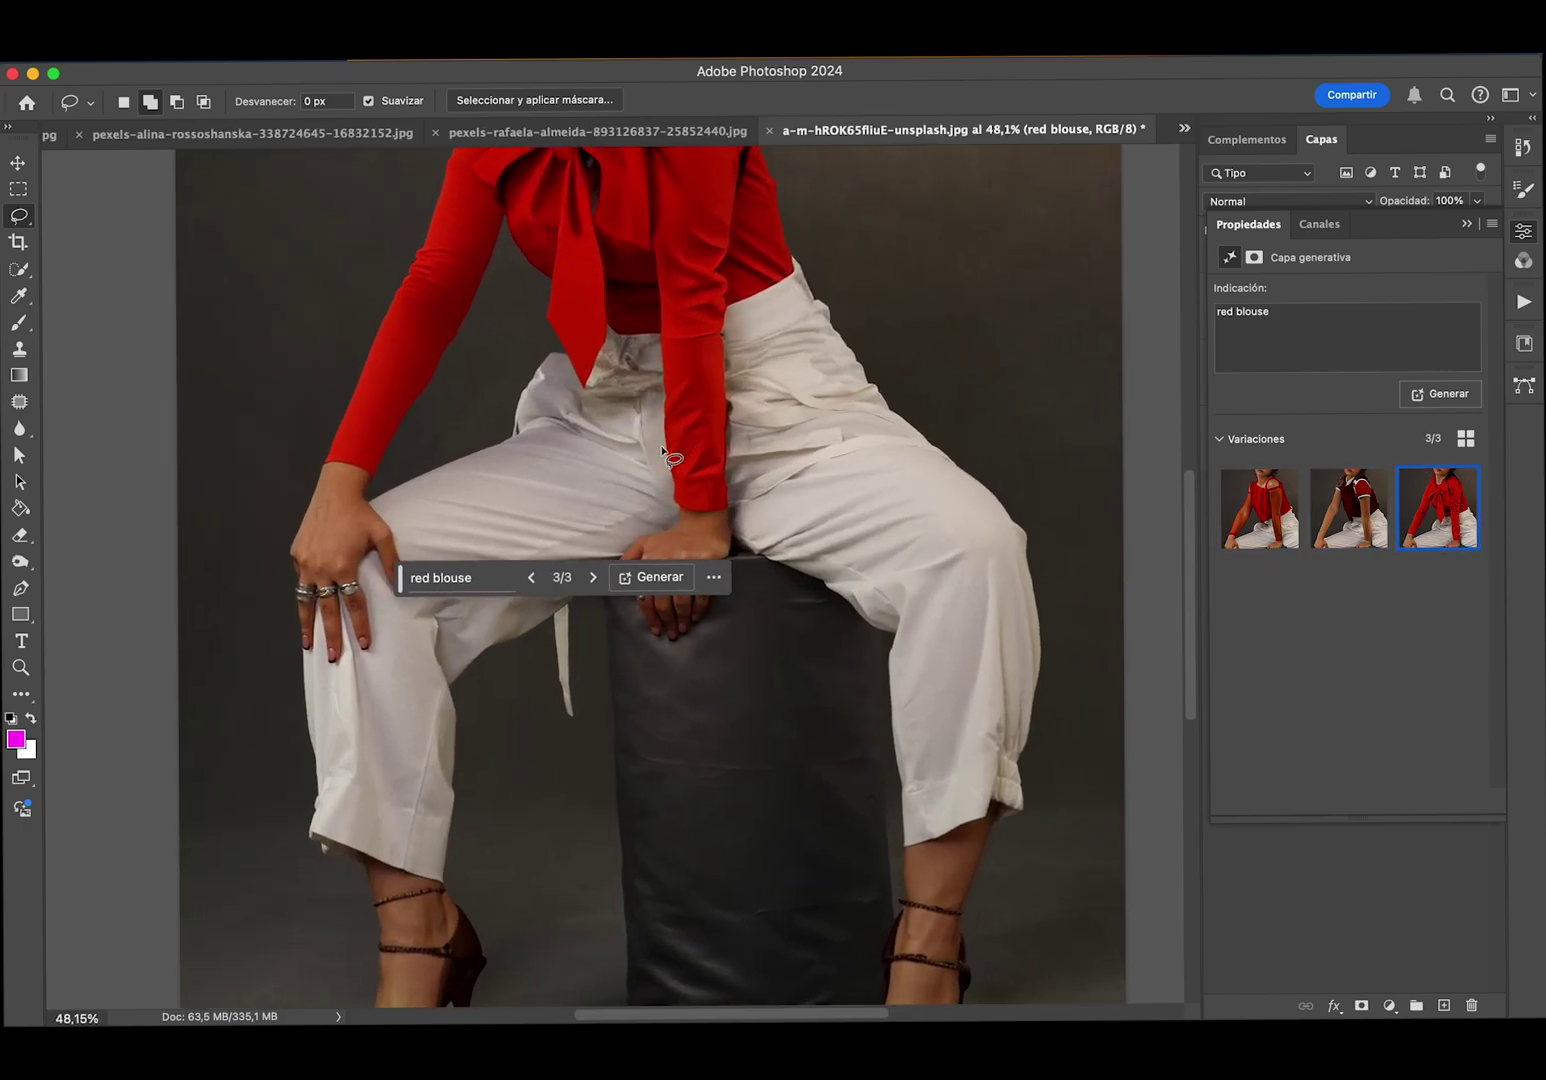
scroll(661, 449, "up", 2)
scroll(661, 449, "up", 2)
scroll(661, 452, "up", 2)
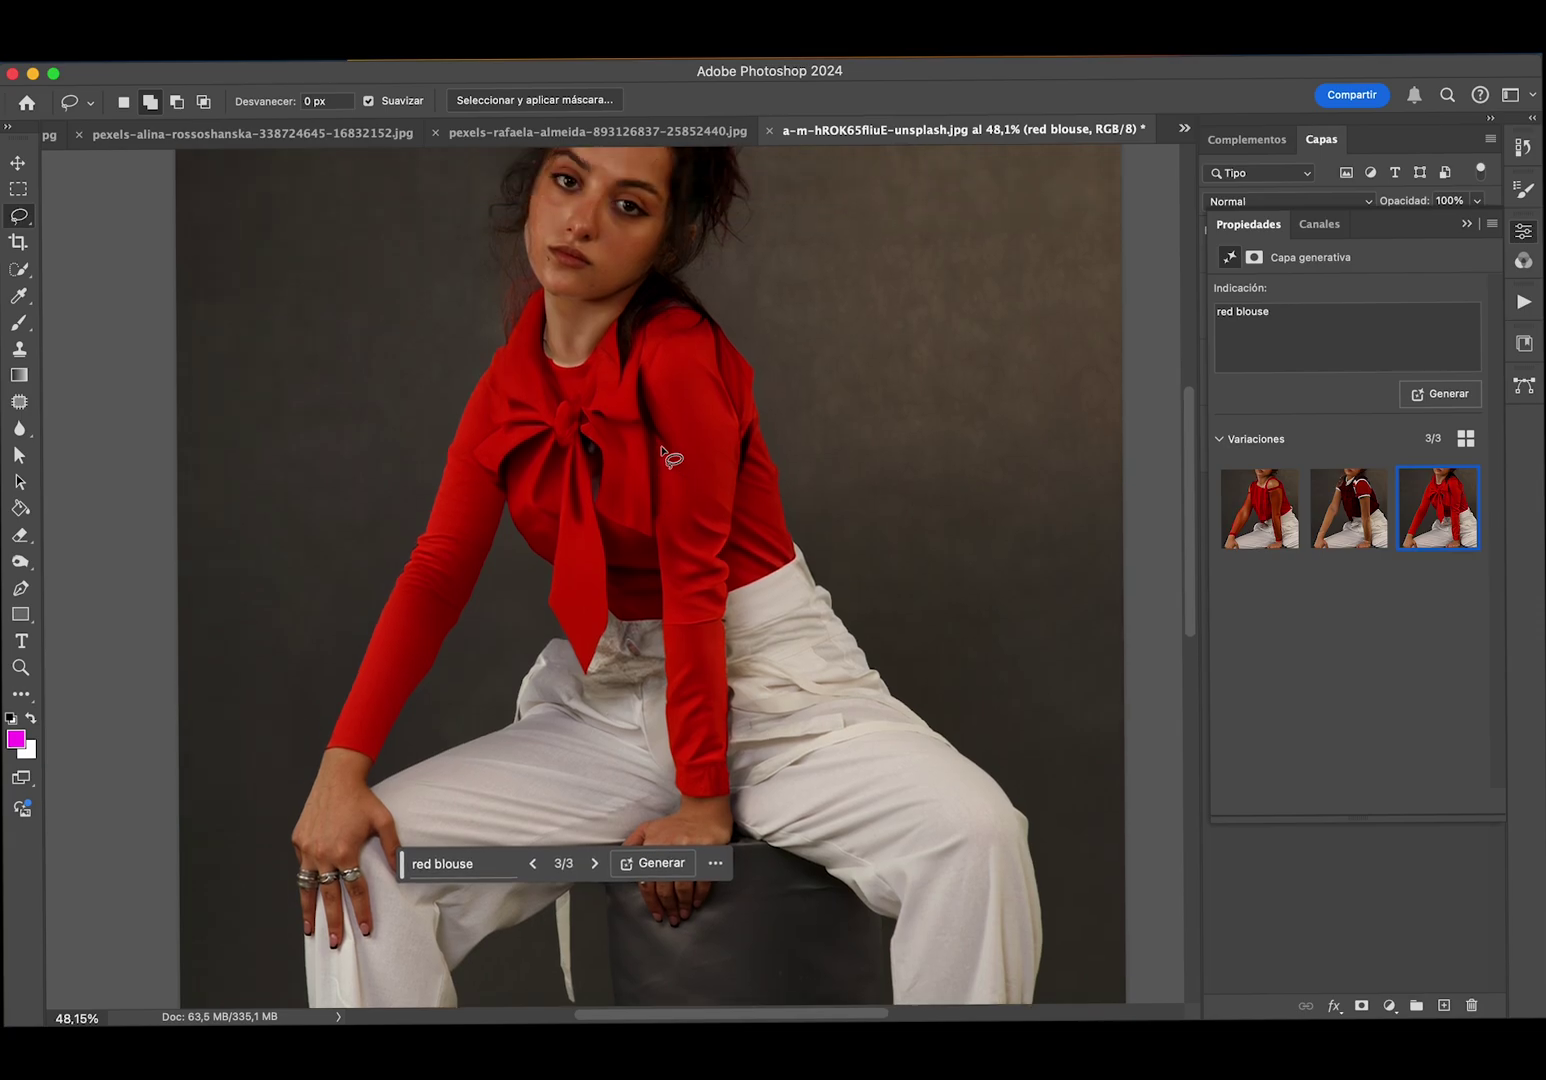
left_click(1365, 533)
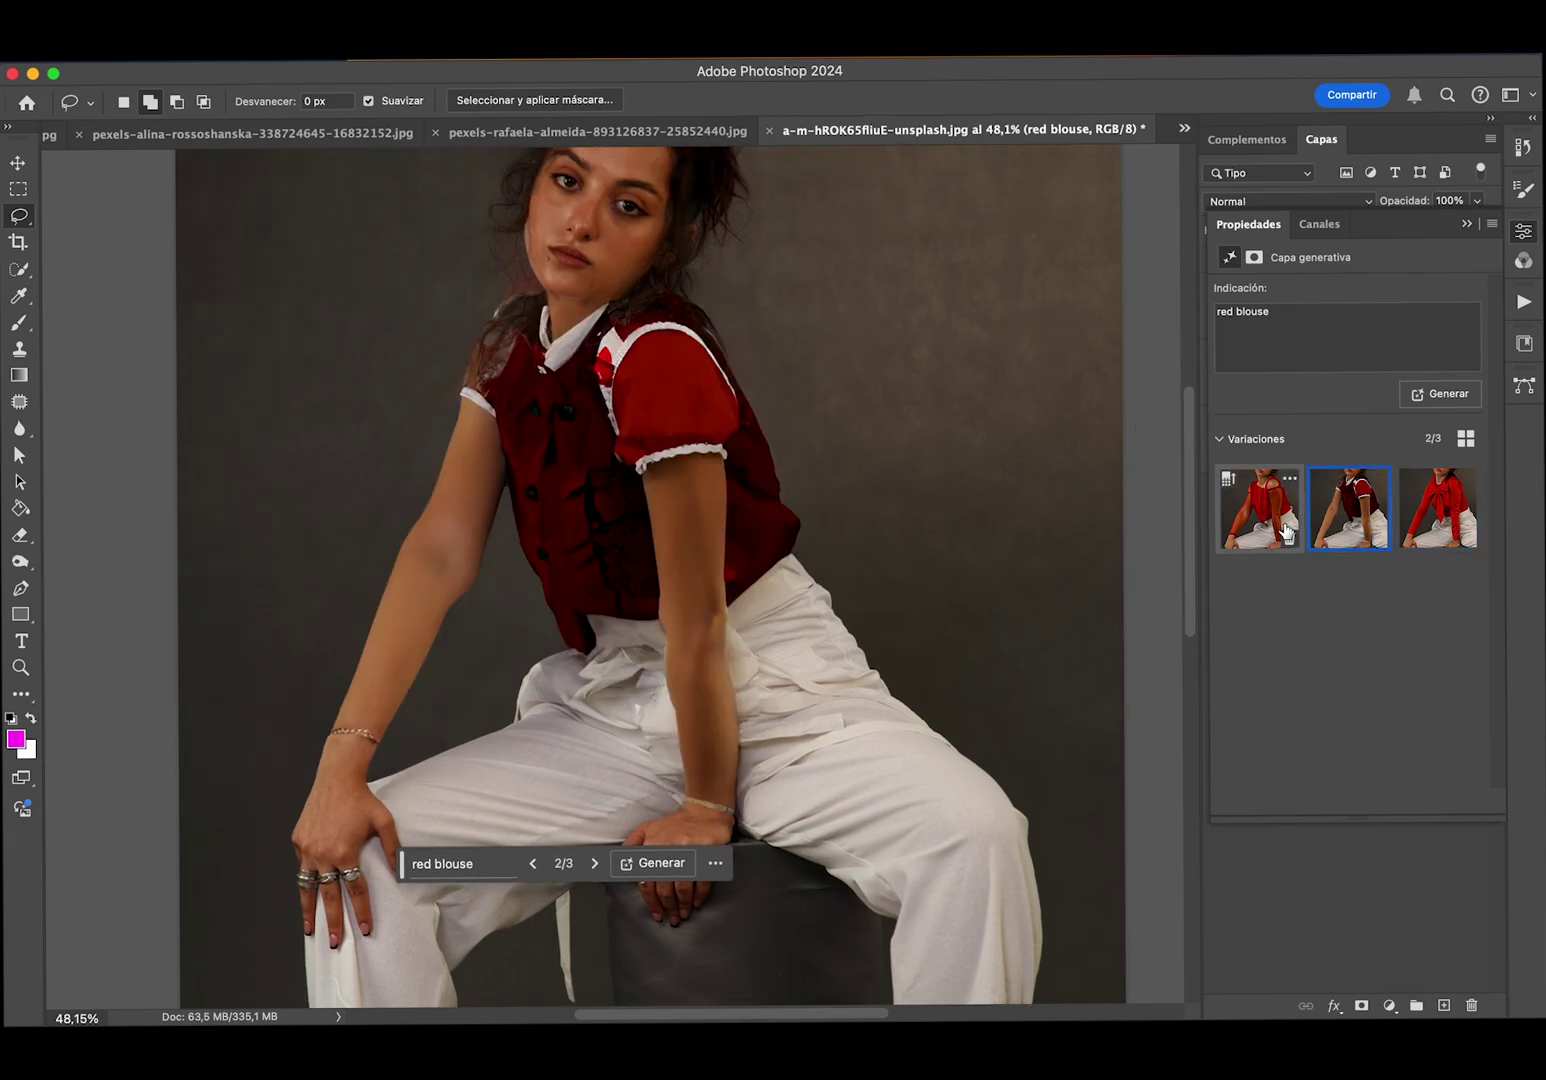
left_click(1280, 529)
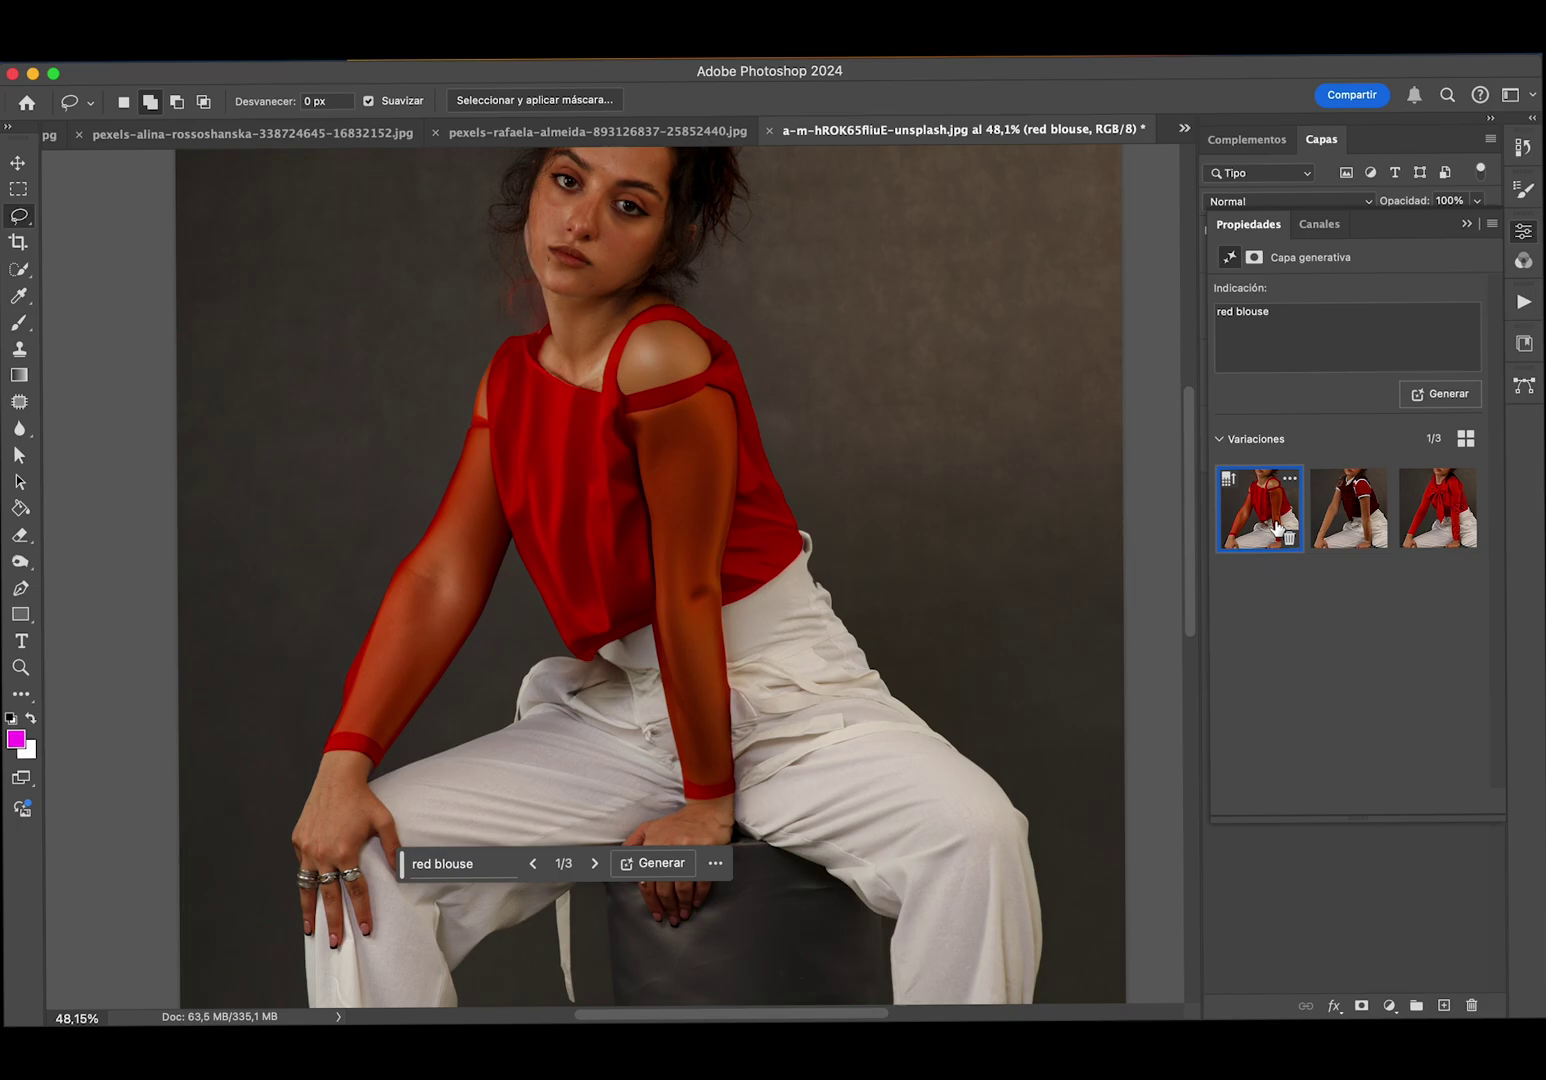
left_click(1455, 520)
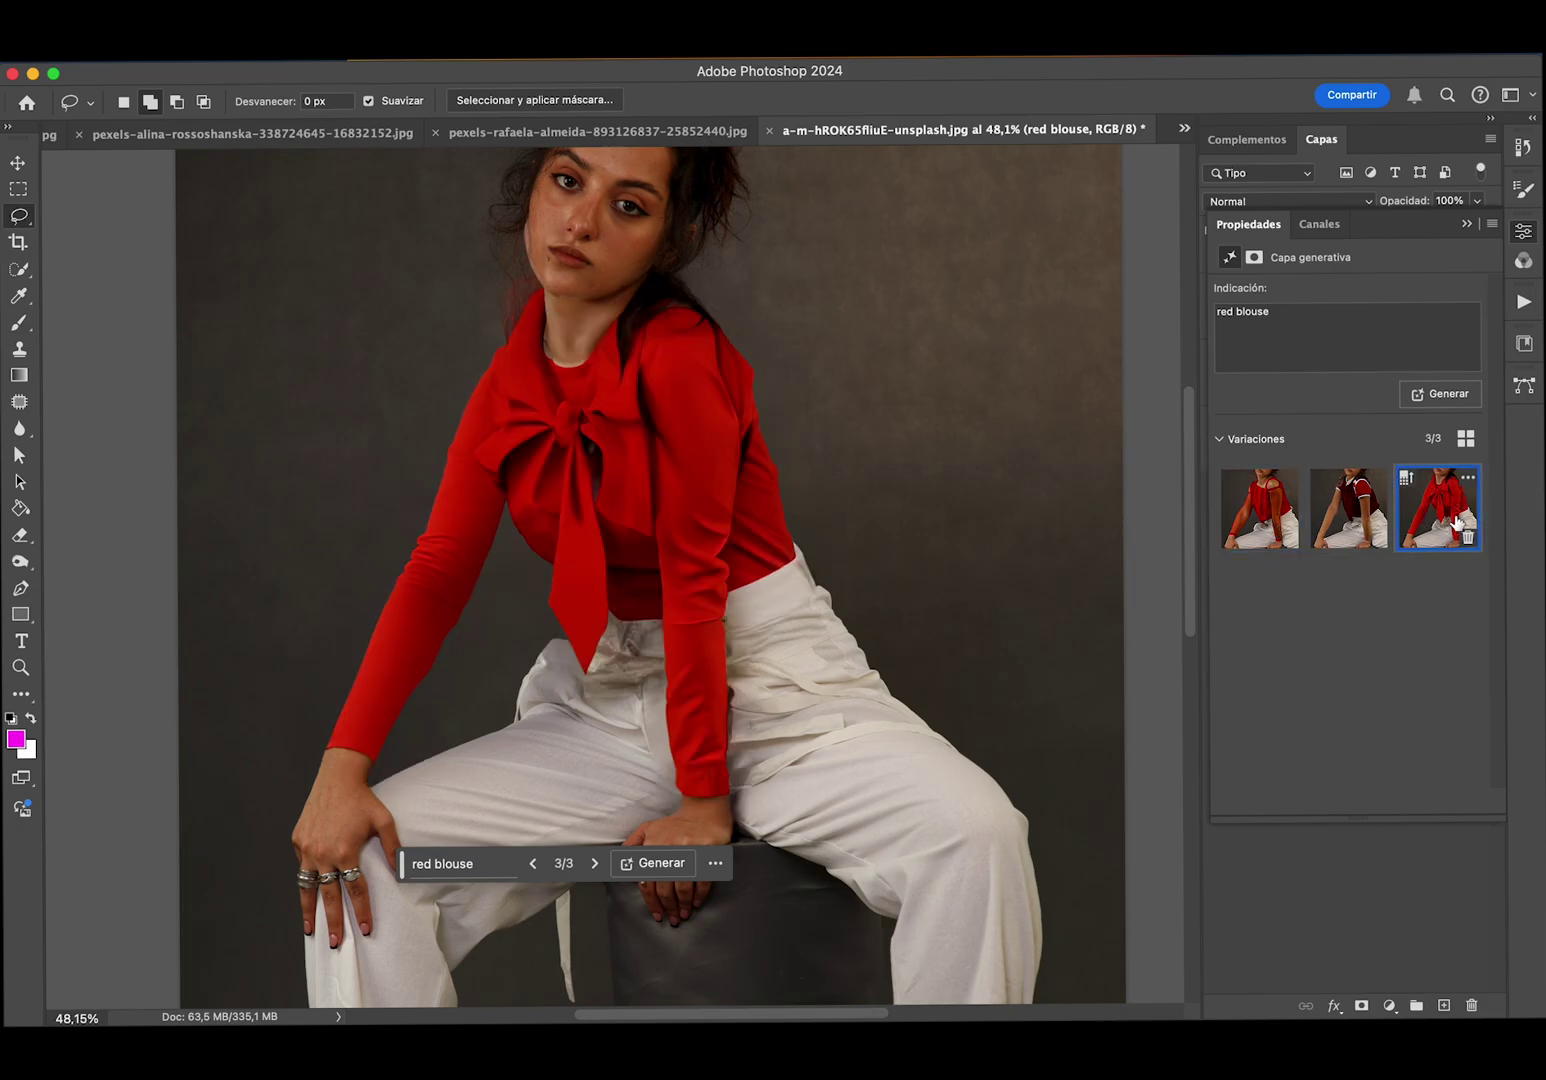
- Generate three more blouse variations, keep variation 4 and close Properties
left_click(1450, 395)
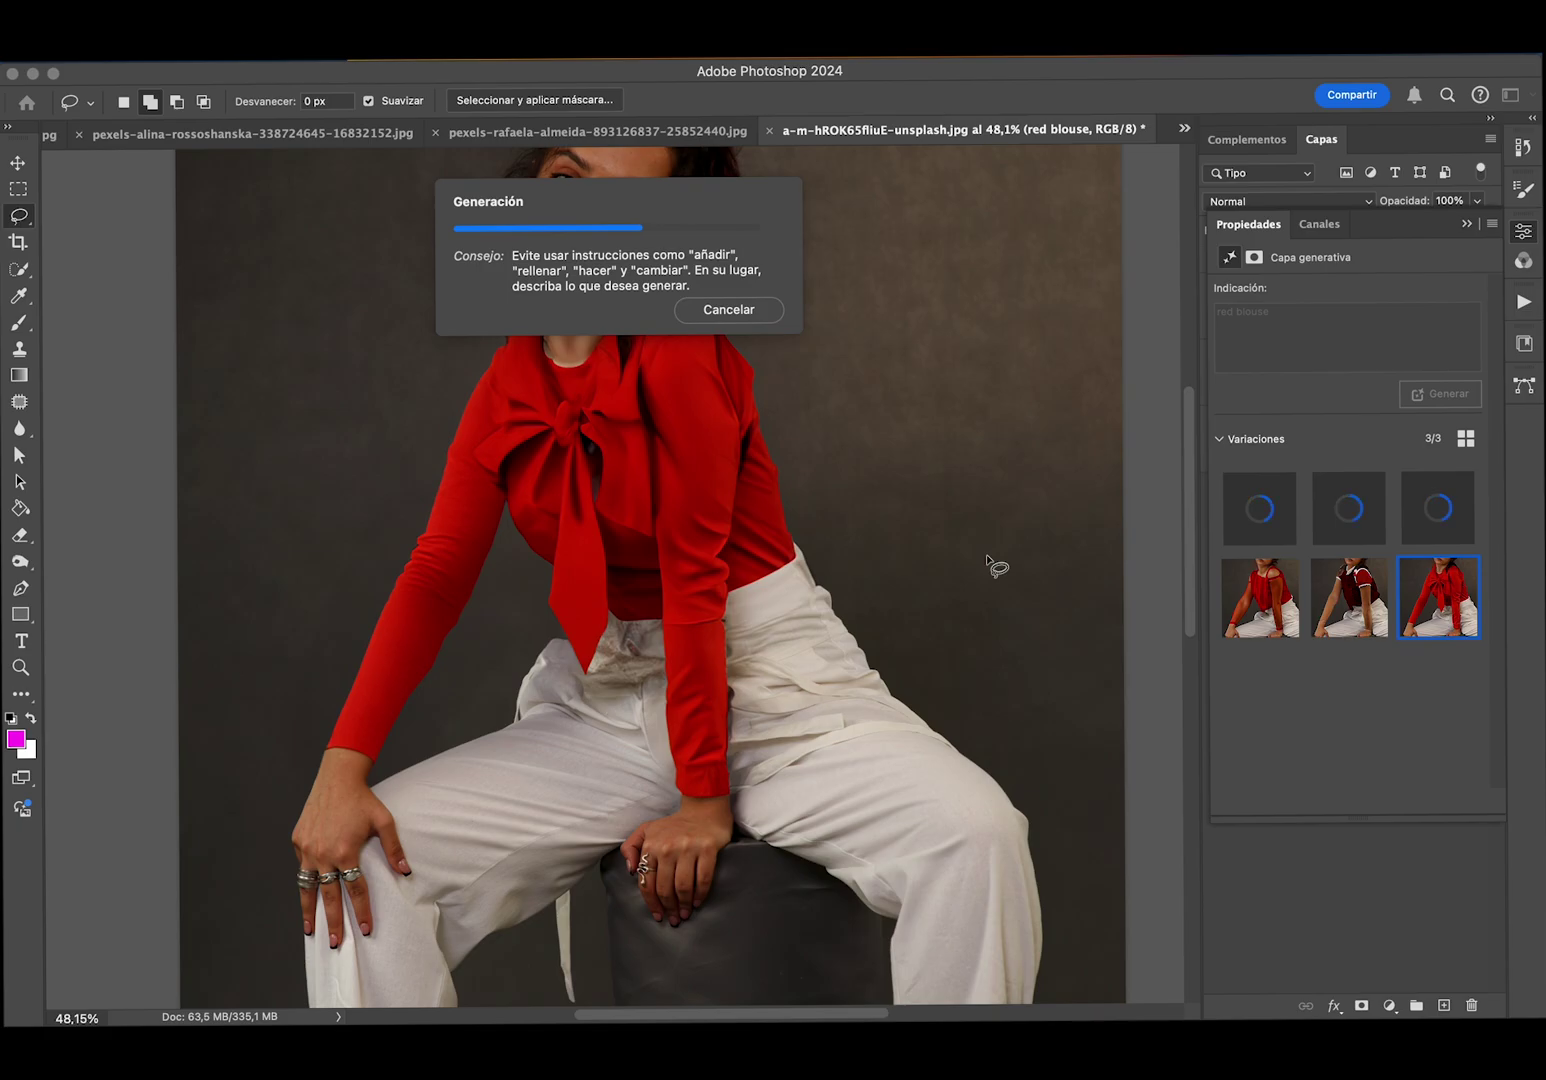
scroll(988, 563, "down", 5)
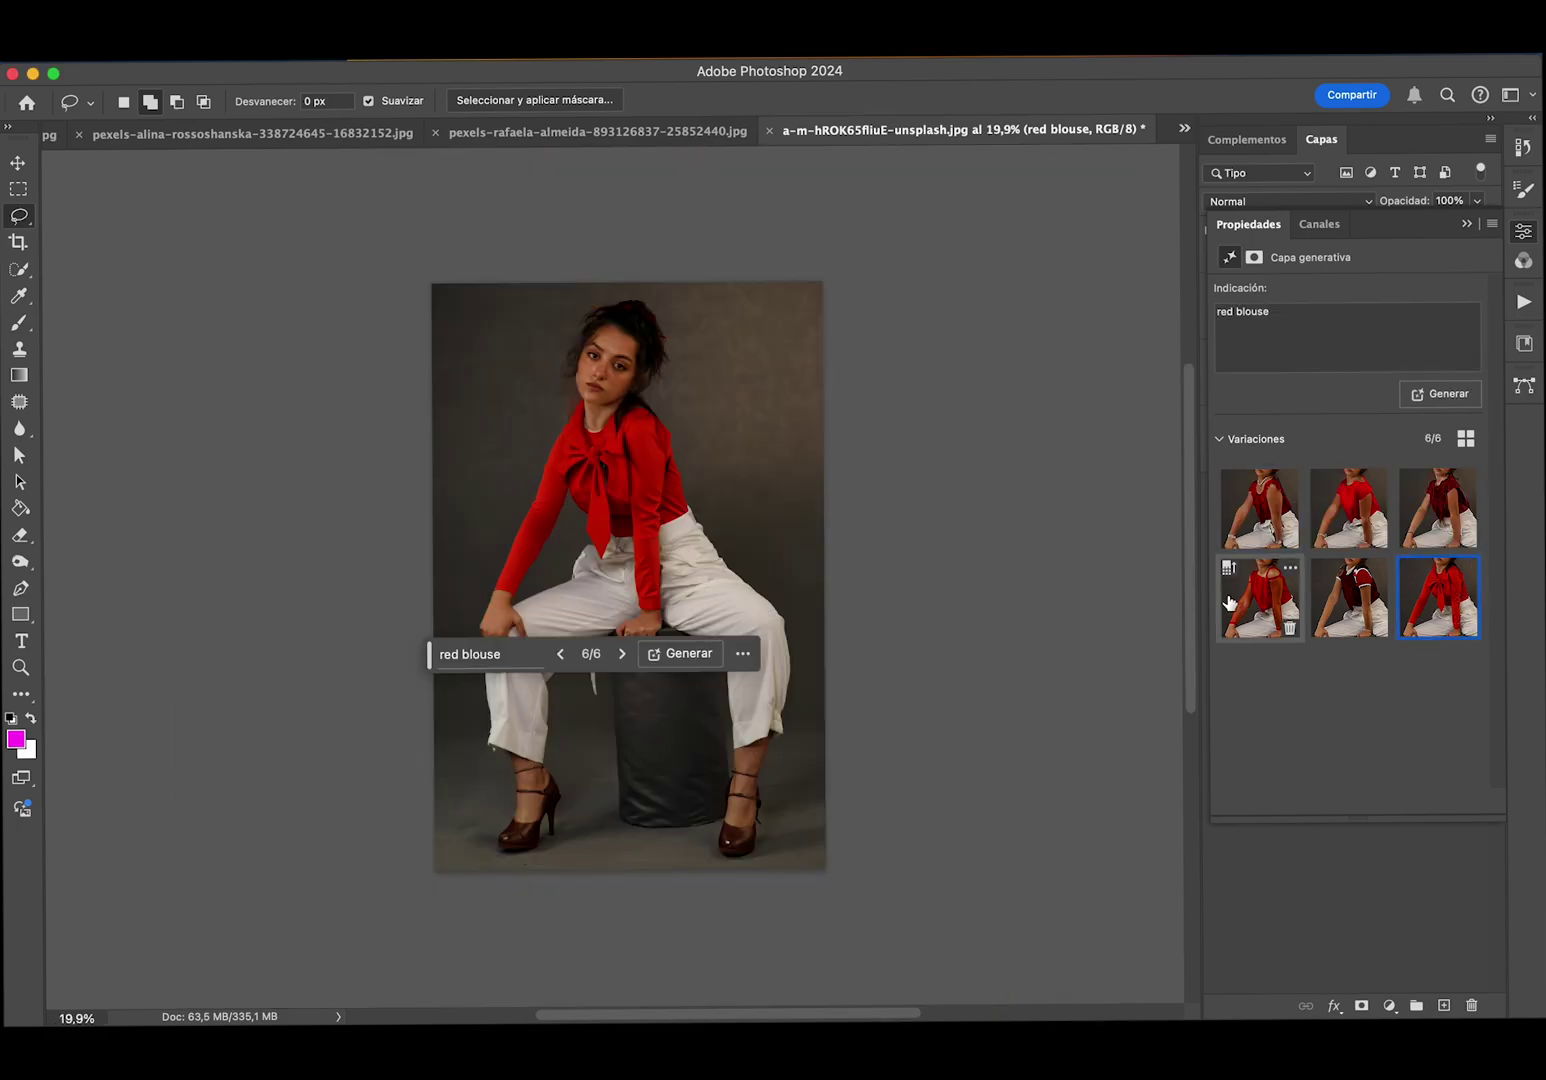
left_click(1262, 602)
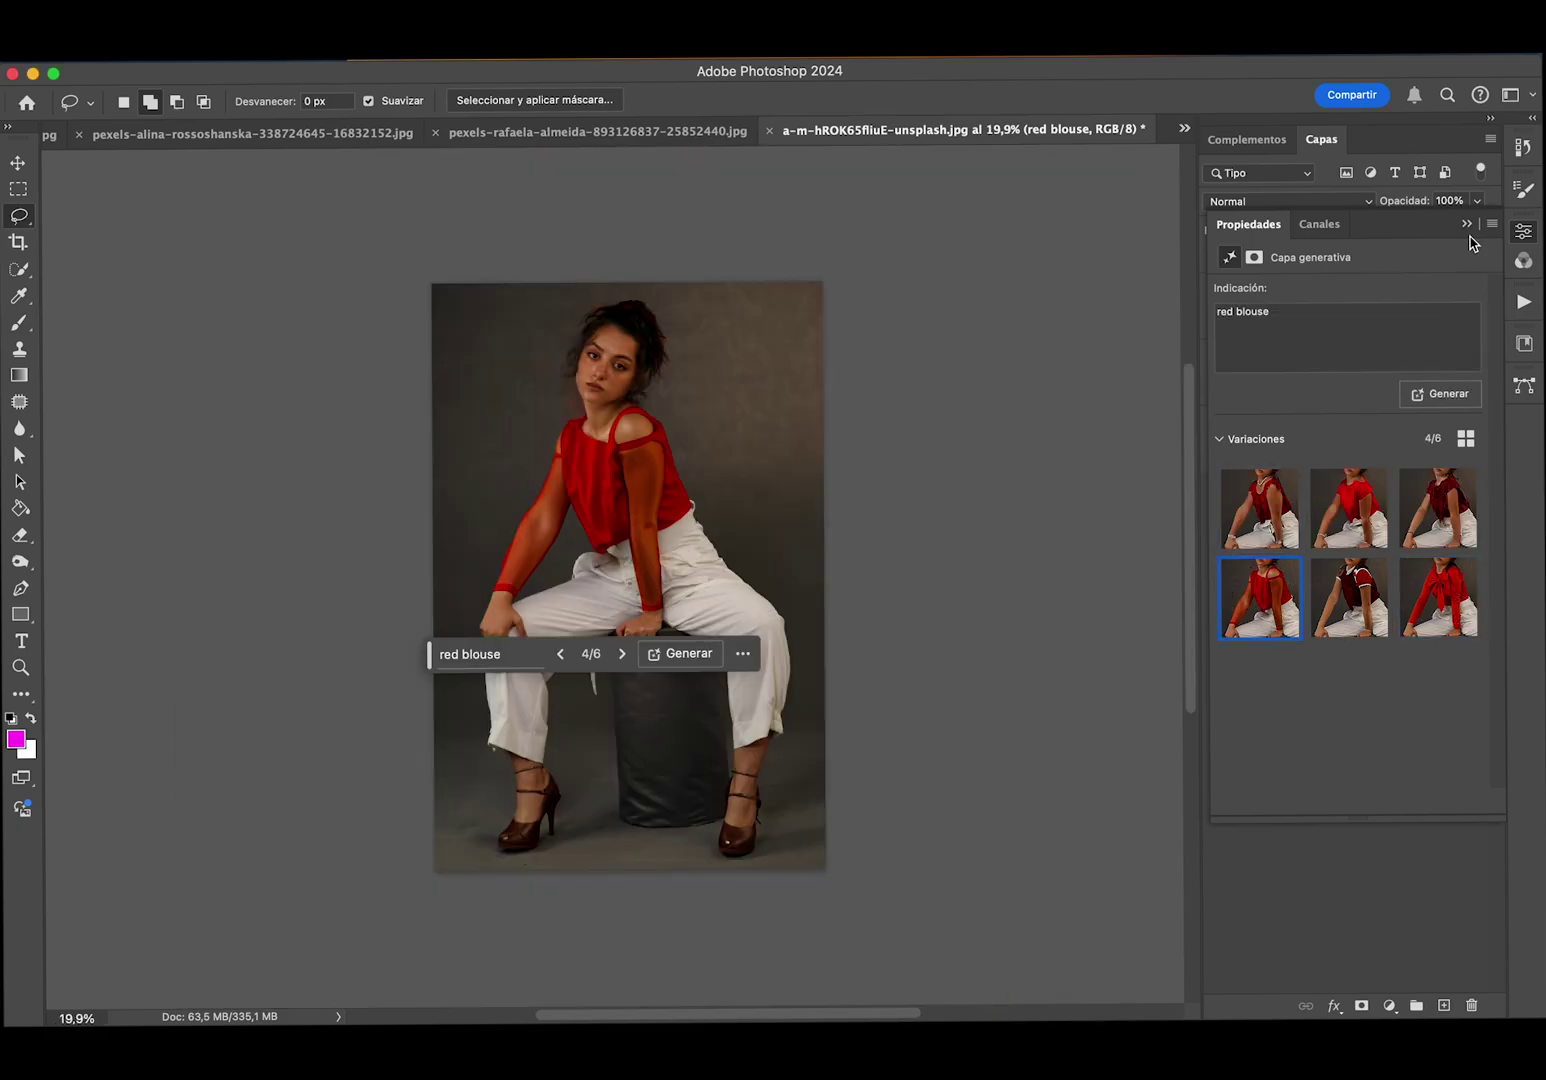
left_click(1467, 226)
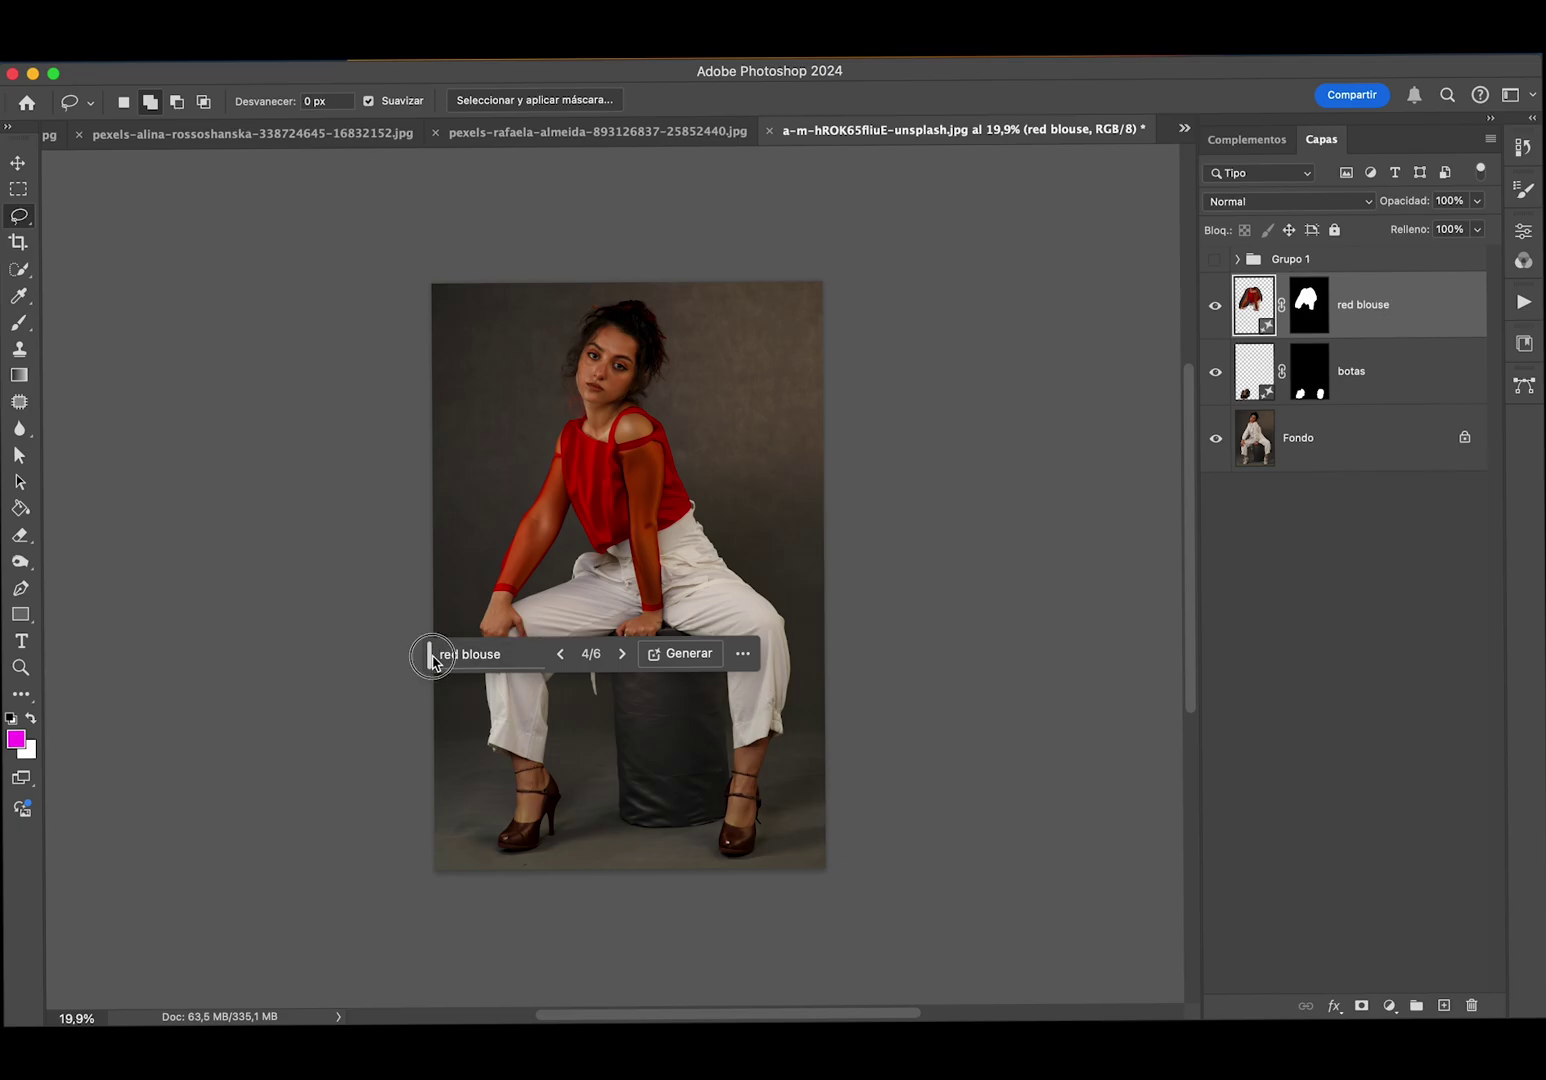
- Lasso the grey cylindrical seat and generate 'sofa de diseño' in its place
mouse_move(430, 660)
left_mouse_down()
mouse_move(411, 985)
mouse_move(425, 956)
left_mouse_up()
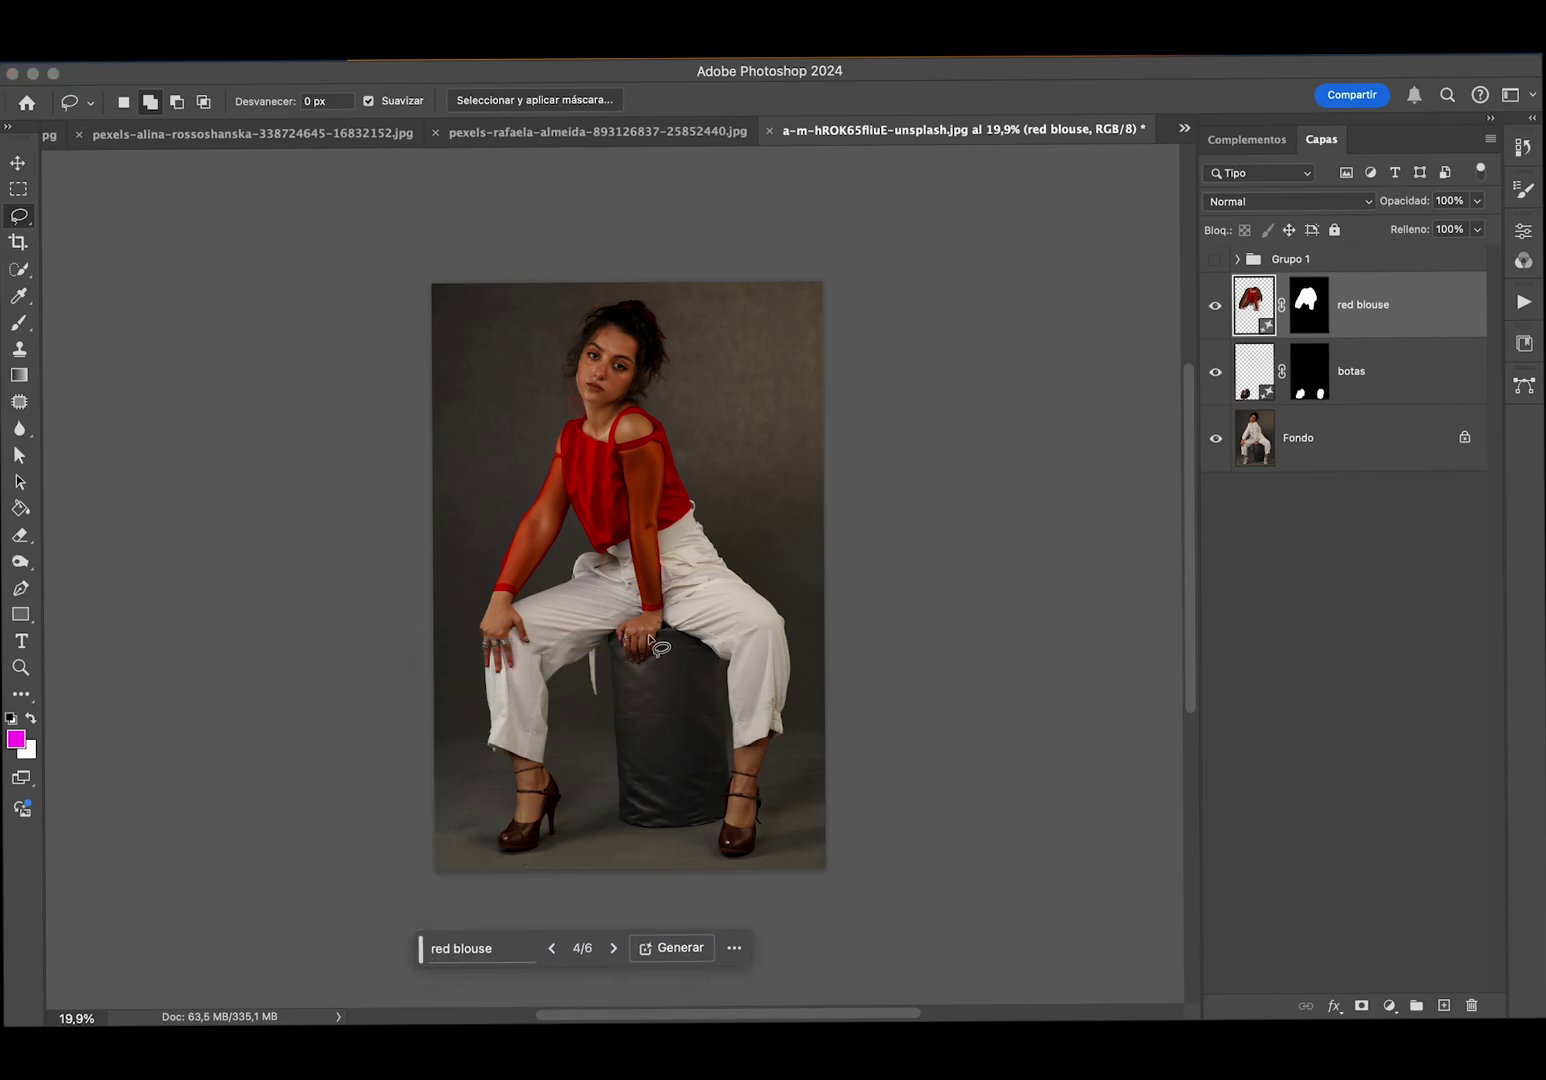
mouse_move(633, 629)
left_mouse_down()
mouse_move(548, 677)
mouse_move(693, 838)
mouse_move(632, 626)
left_mouse_up()
type("sofa de disen")
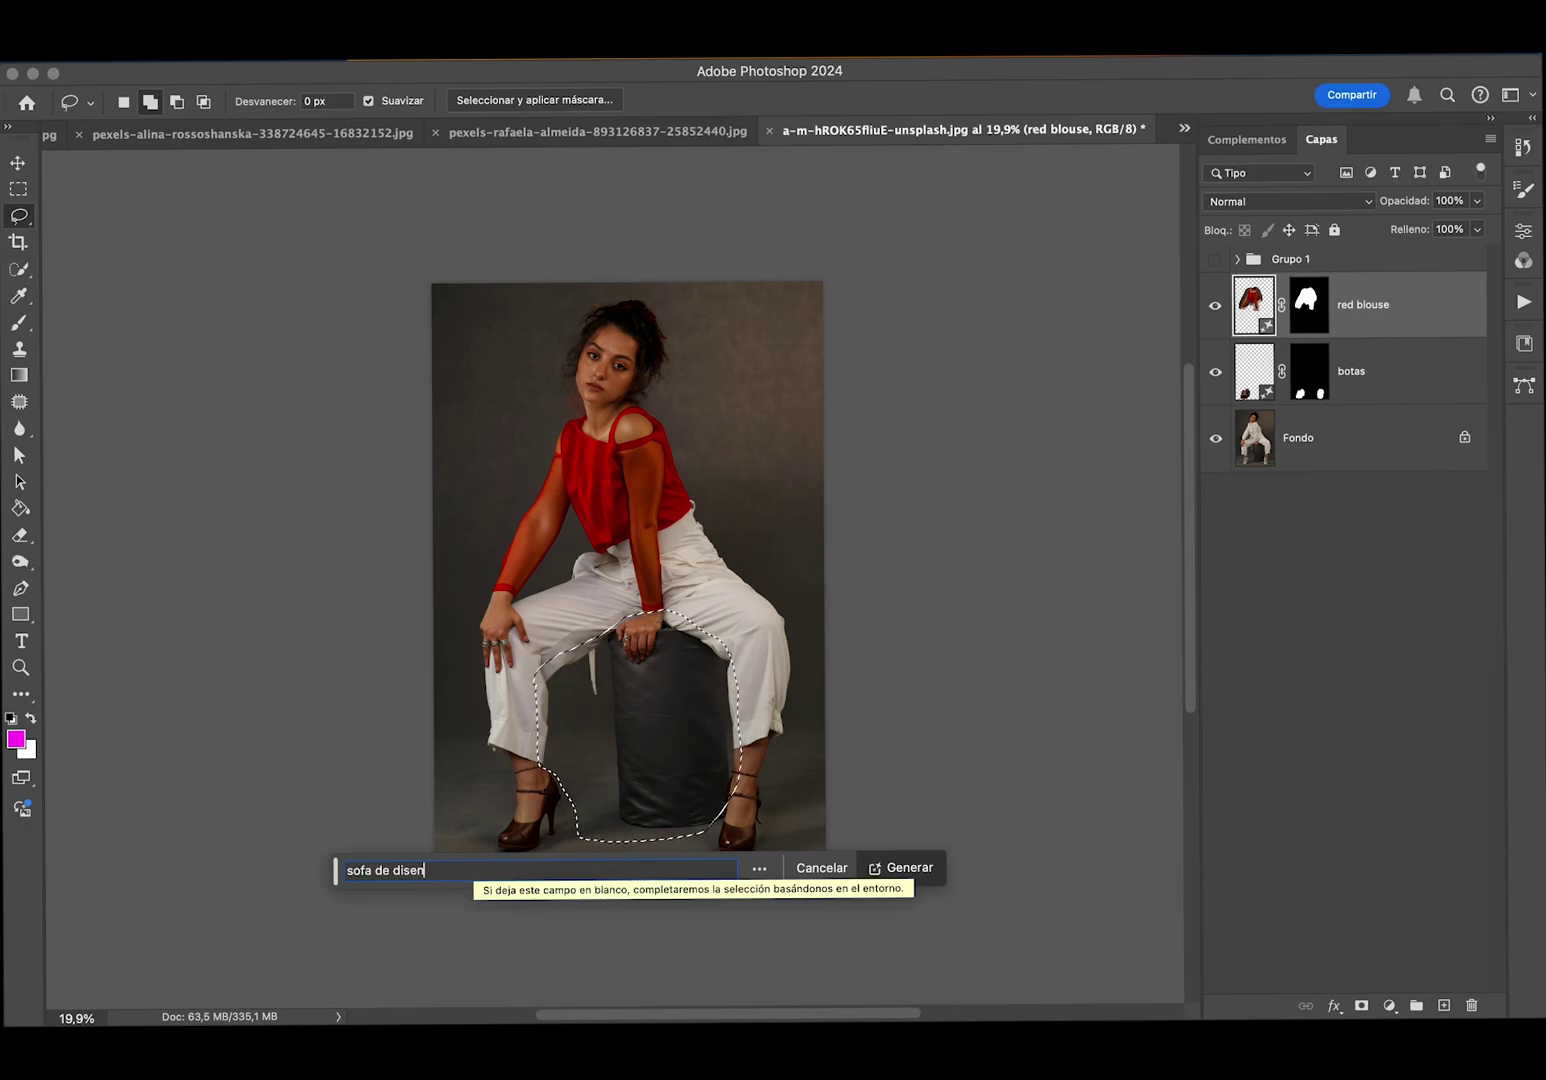
left_click(421, 812)
type("ño")
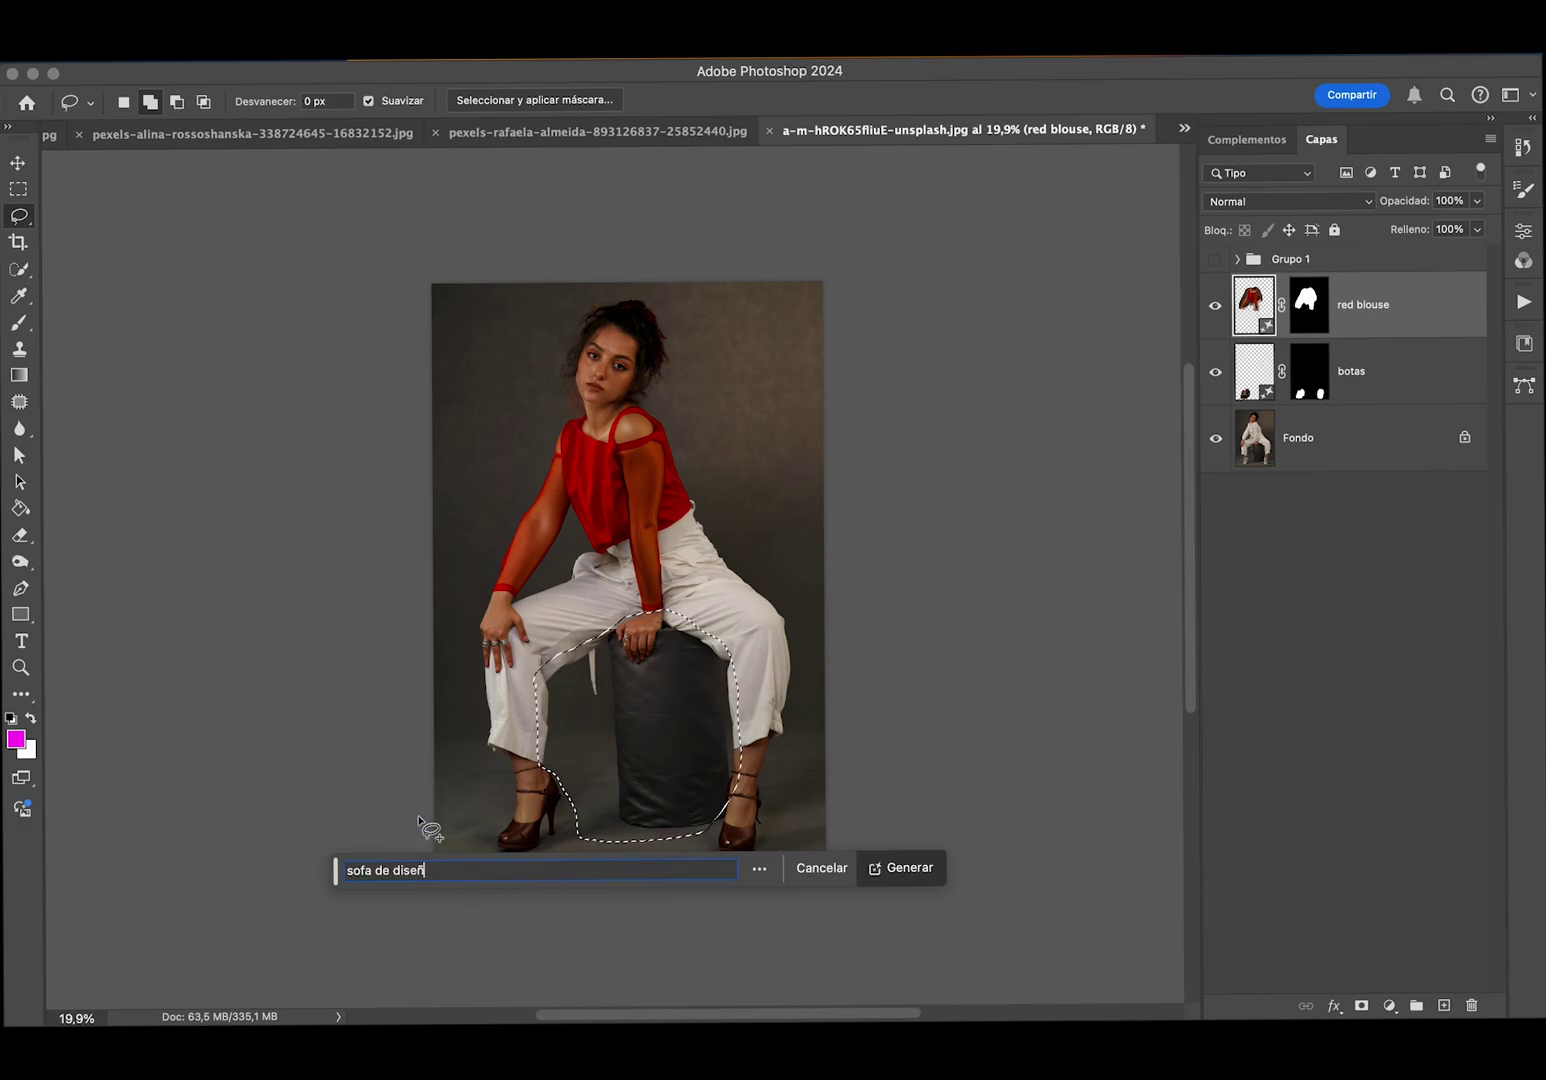
left_click(915, 866)
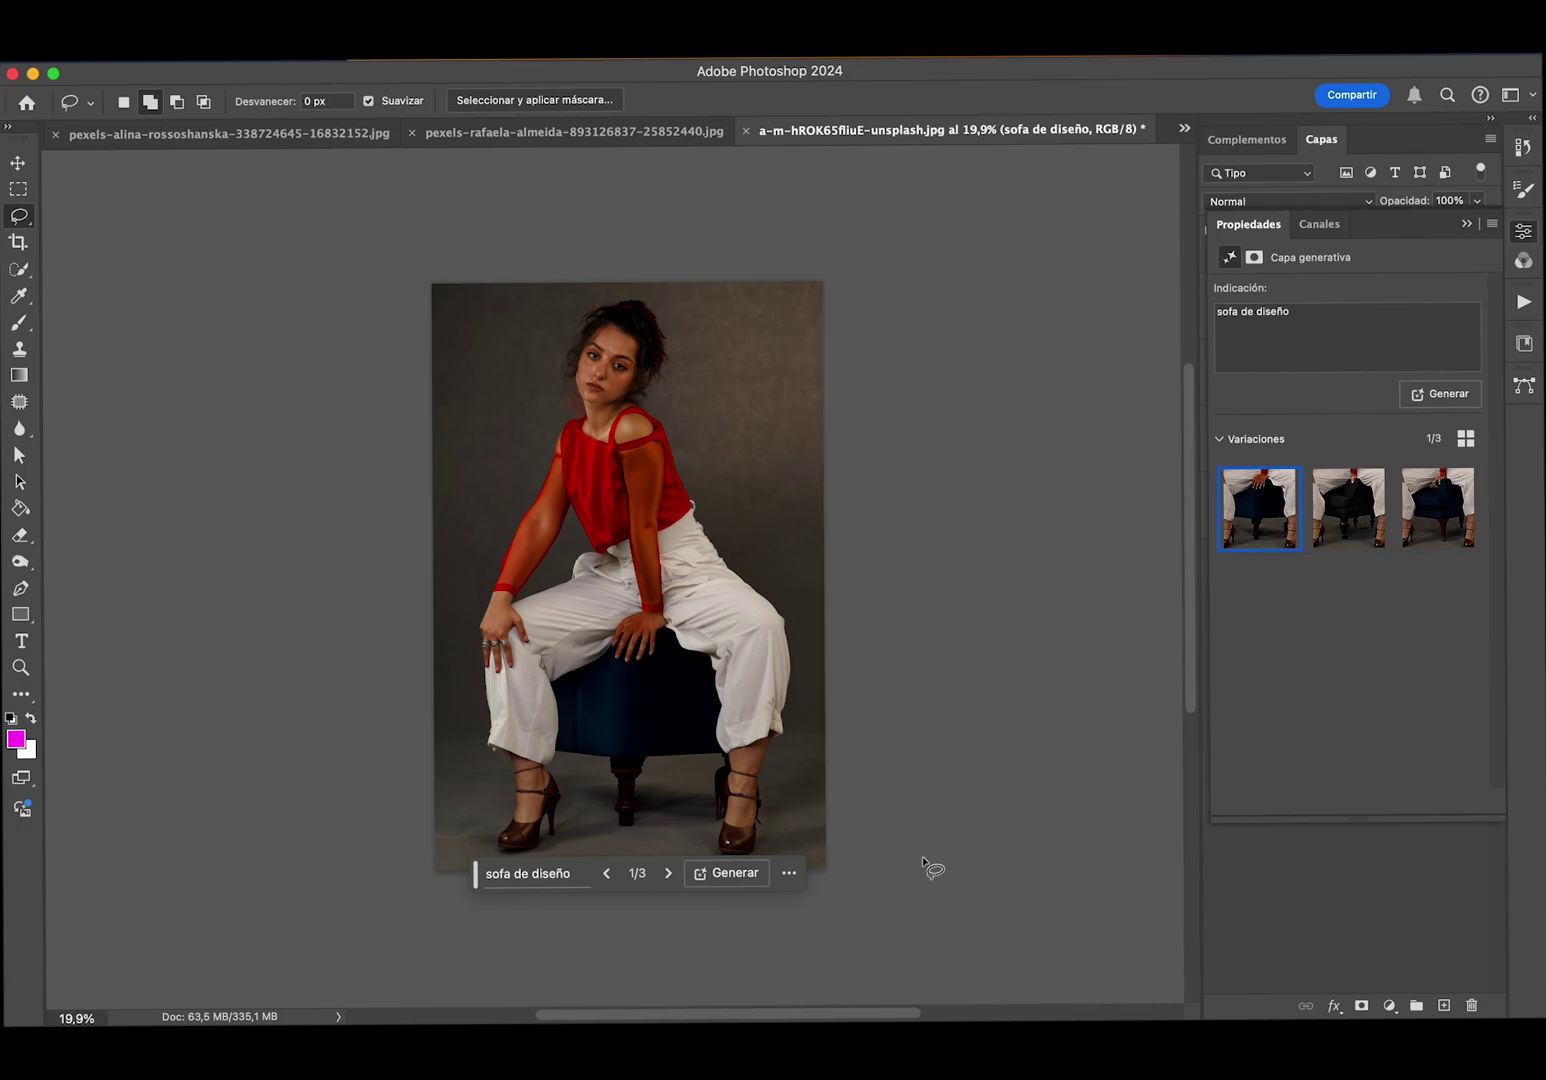
- Compare the three seat variations and settle on the second, a black upholstered stool
left_click(1337, 529)
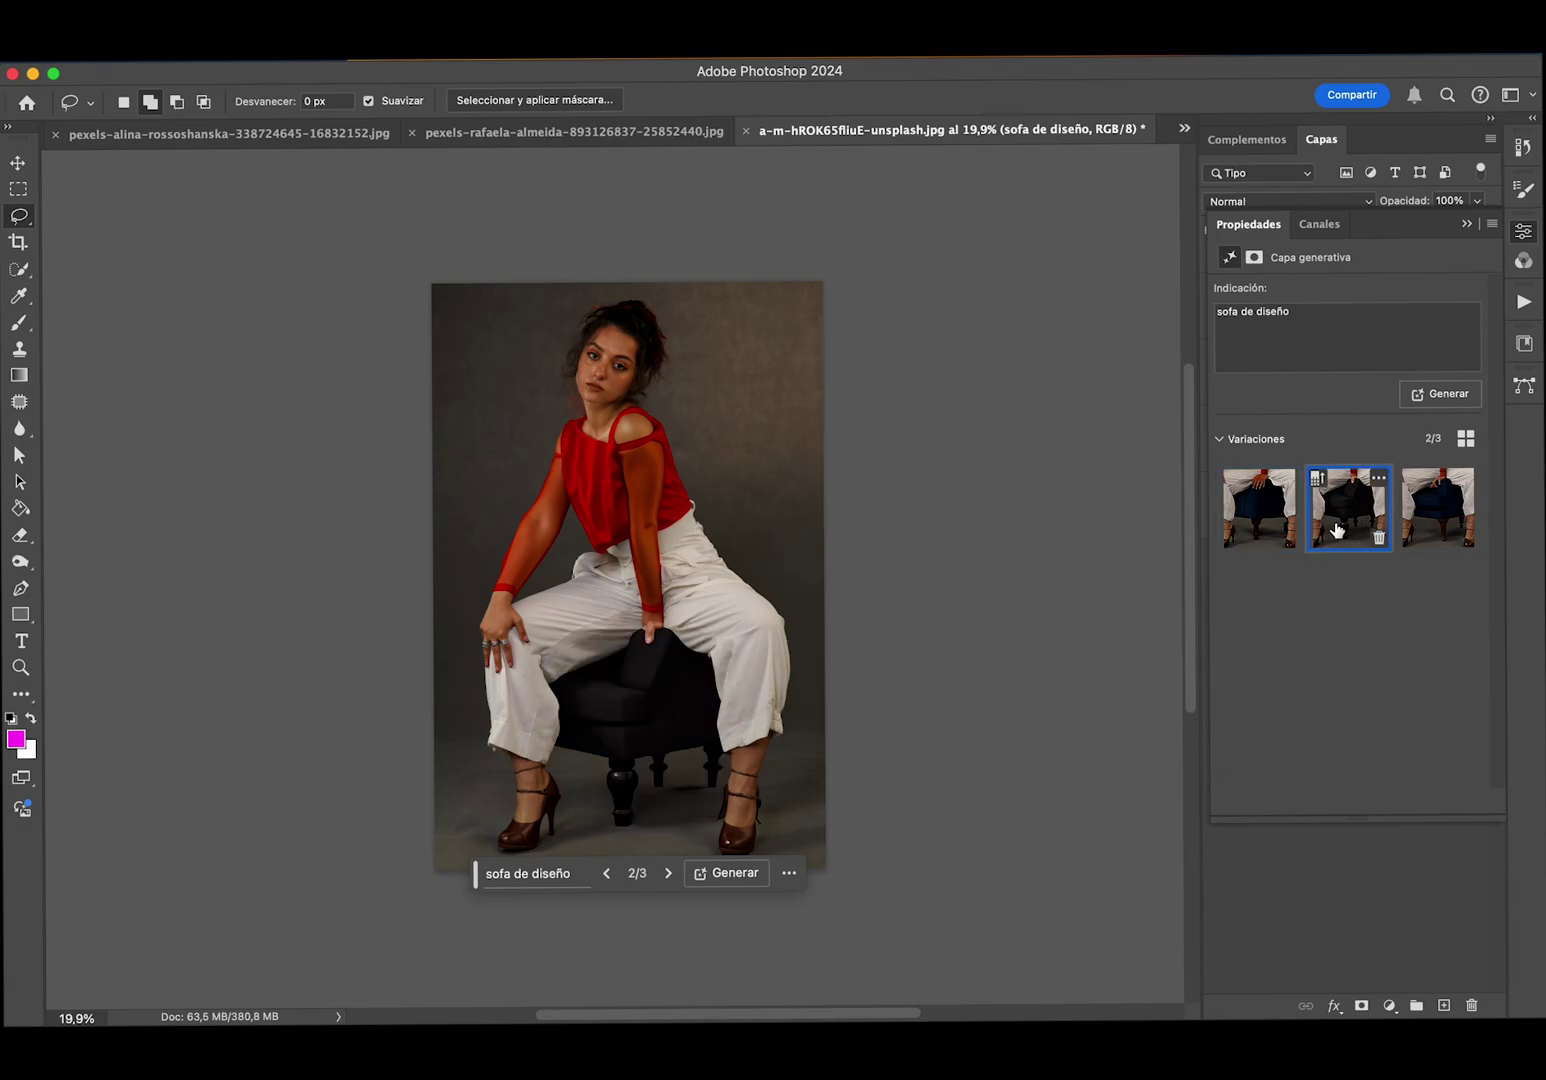
left_click(1408, 527)
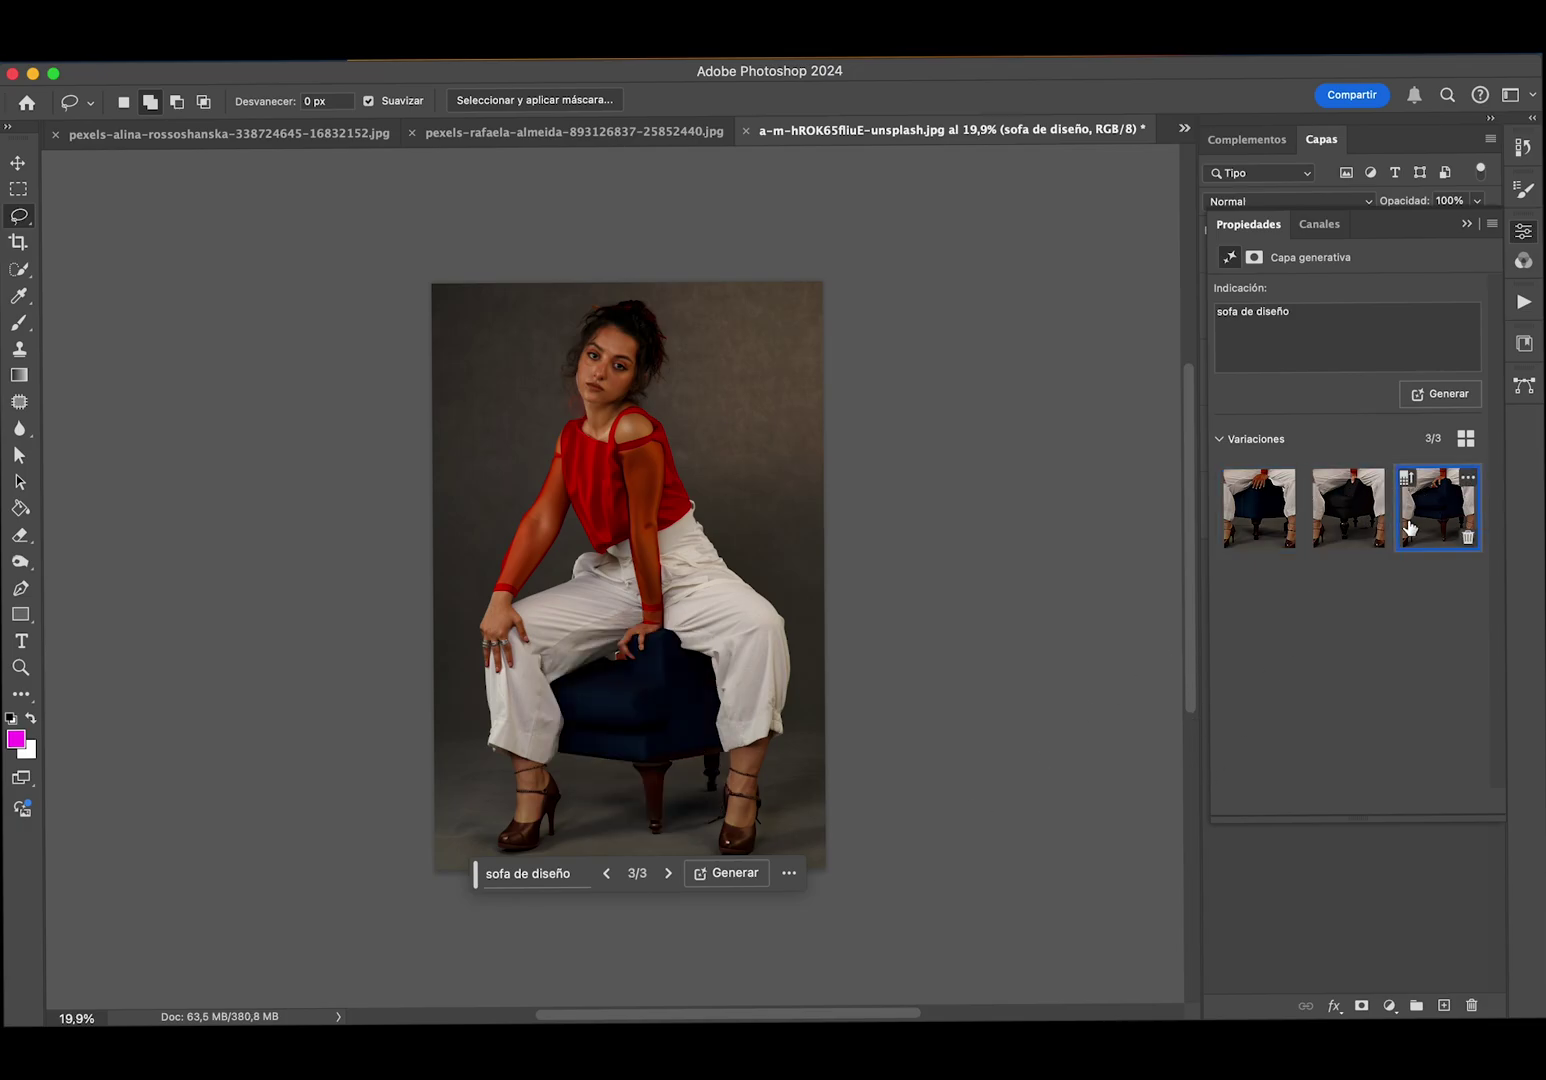
left_click(1346, 505)
scroll(737, 662, "up", 2)
scroll(737, 662, "up", 2)
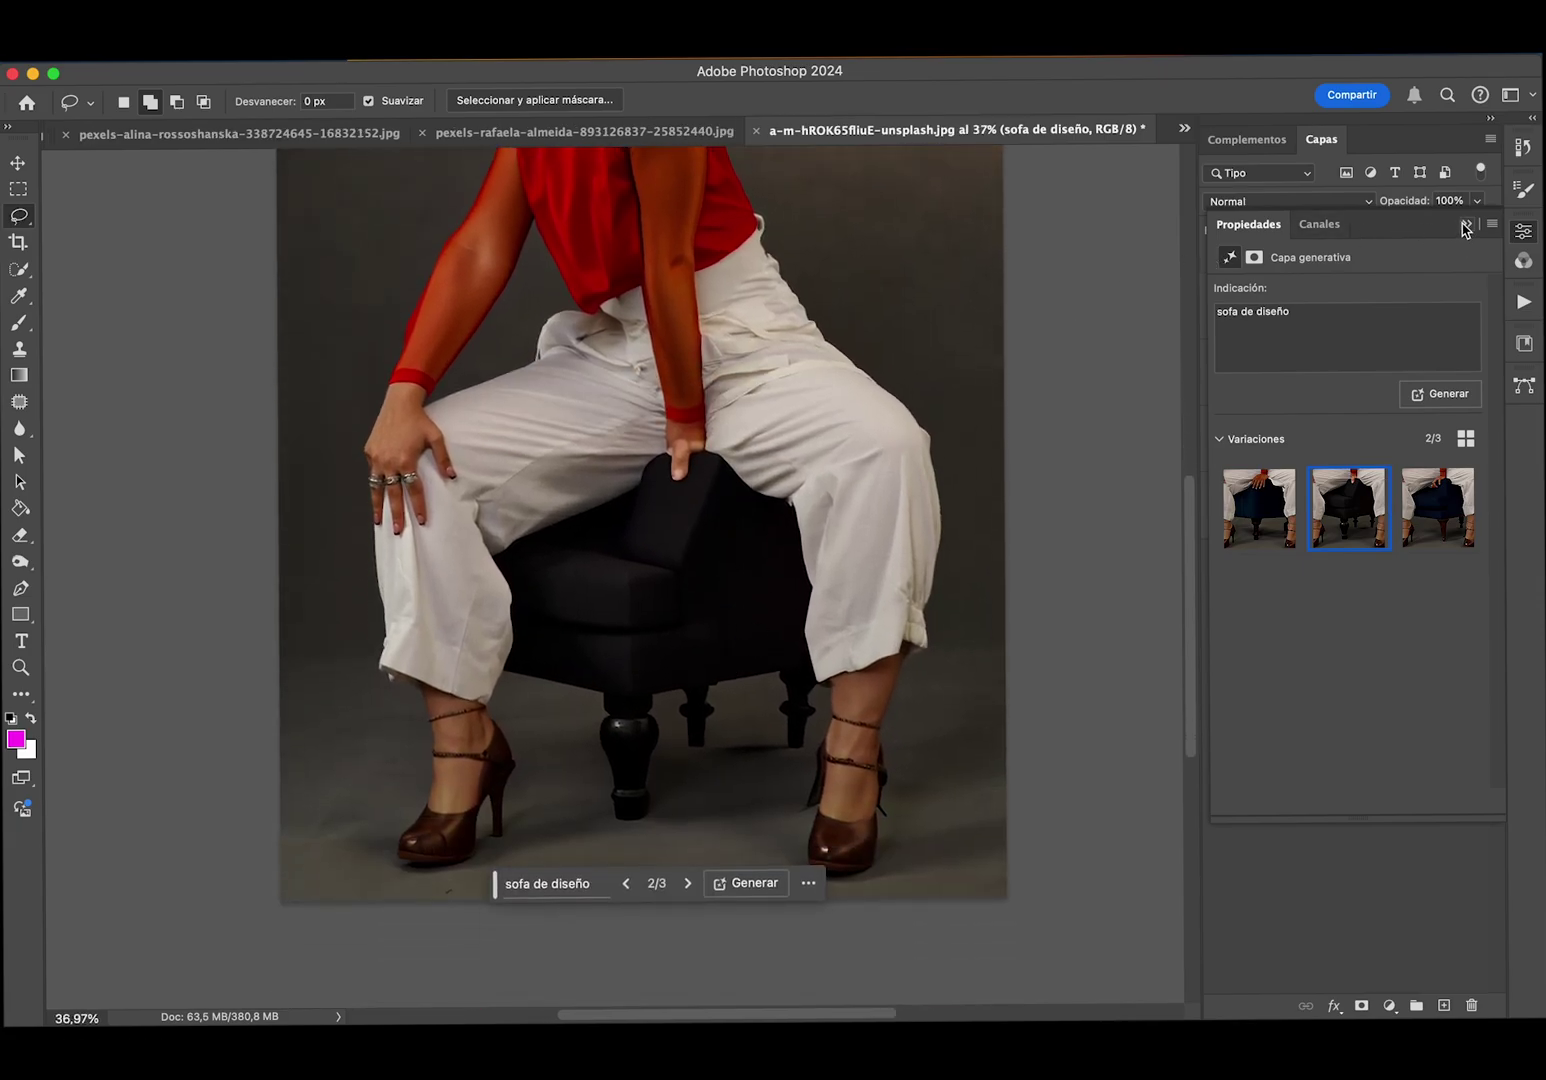
- Toggle the sofa layer's visibility repeatedly to compare the black stool with the original seat
left_click(1466, 224)
left_click(1309, 316)
left_click(1216, 306)
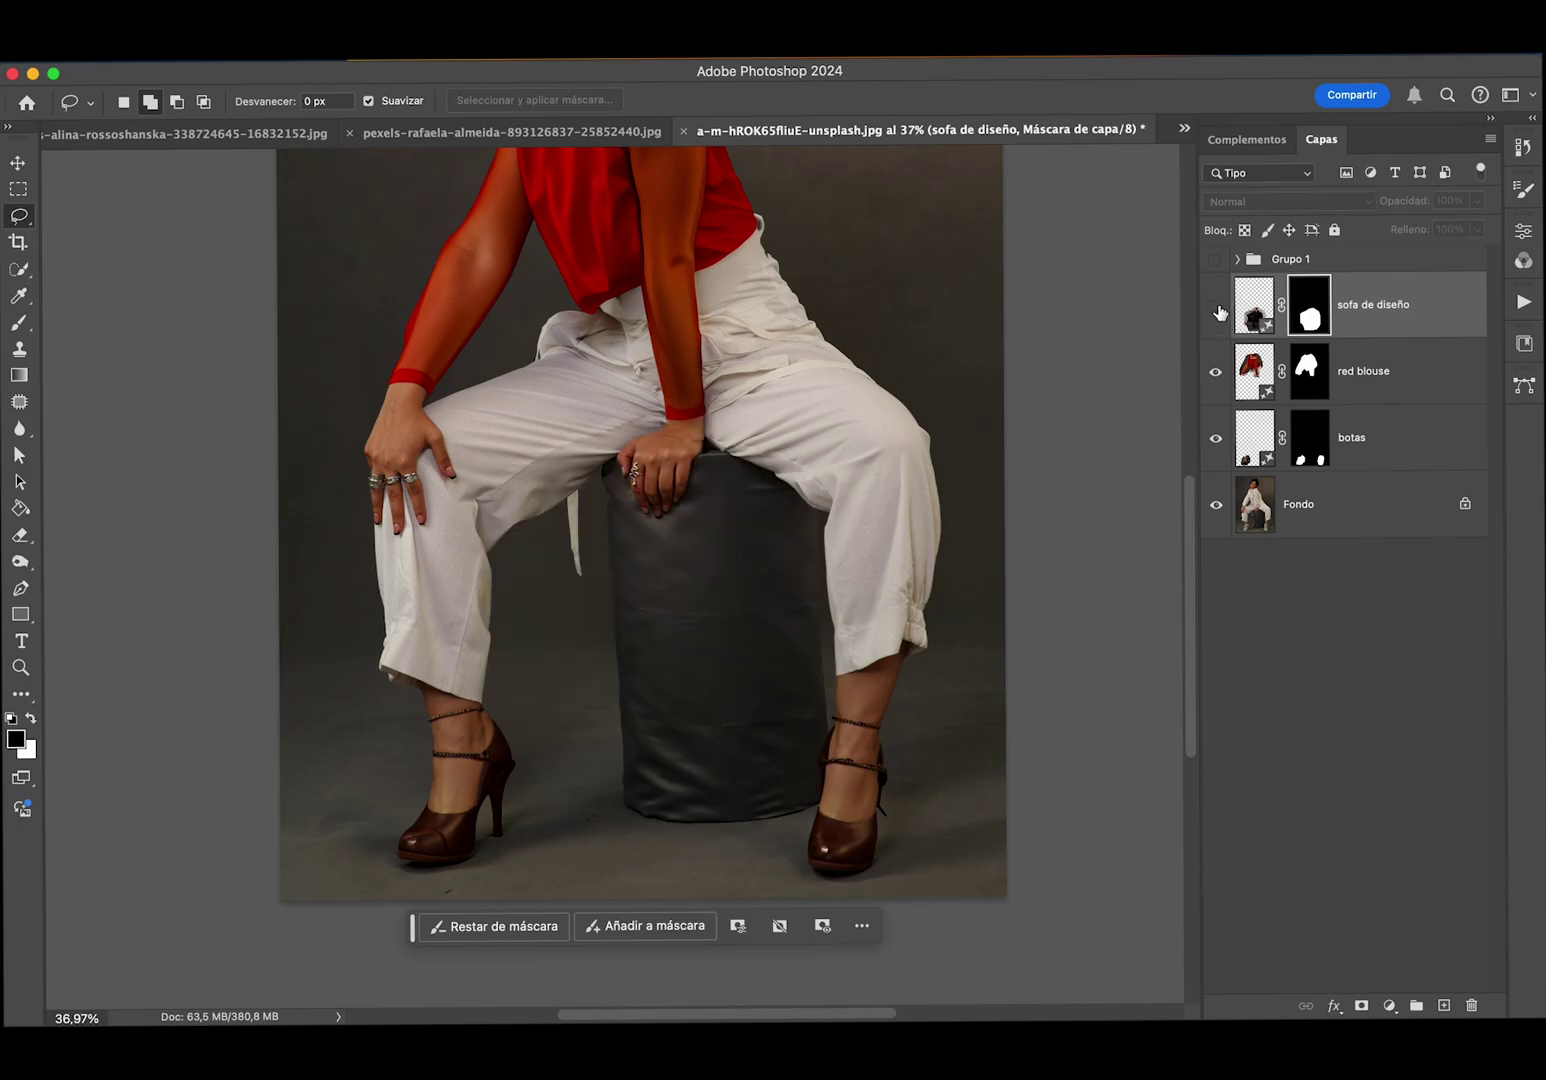
left_click(1217, 308)
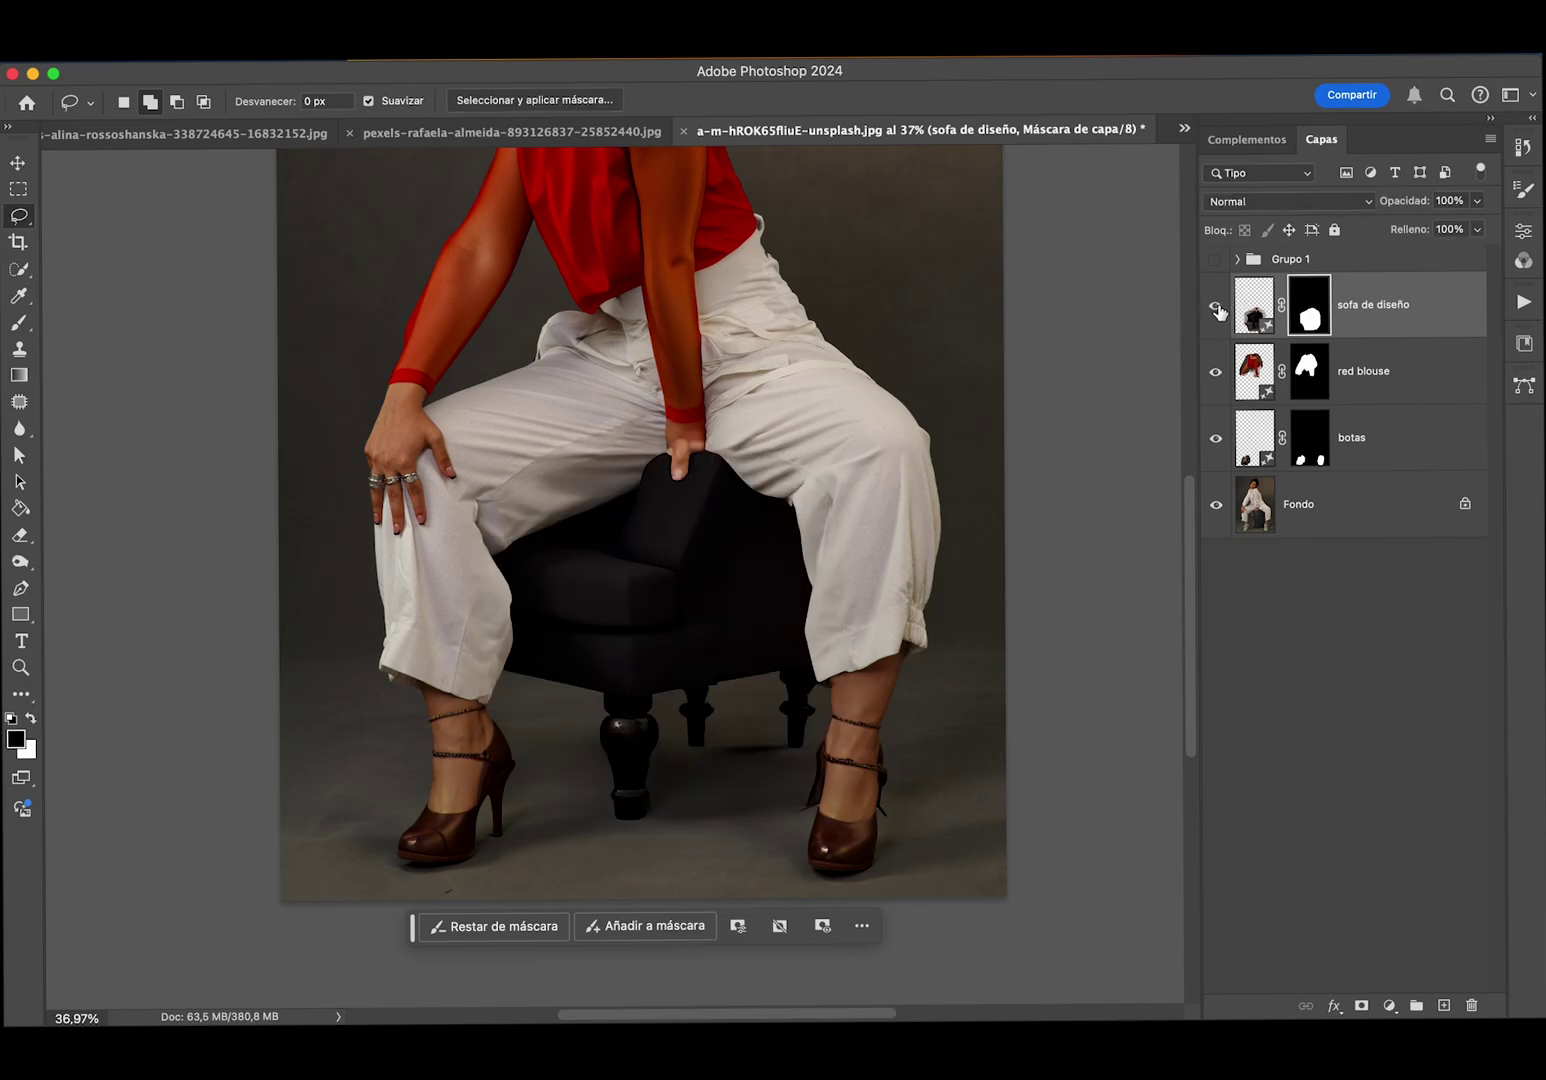
left_click(1216, 308)
left_click(1216, 308)
left_click(1216, 308)
left_click(1216, 308)
- Target the sofa layer and reopen its Generative Fill prompt and variations in Properties
left_click(1526, 232)
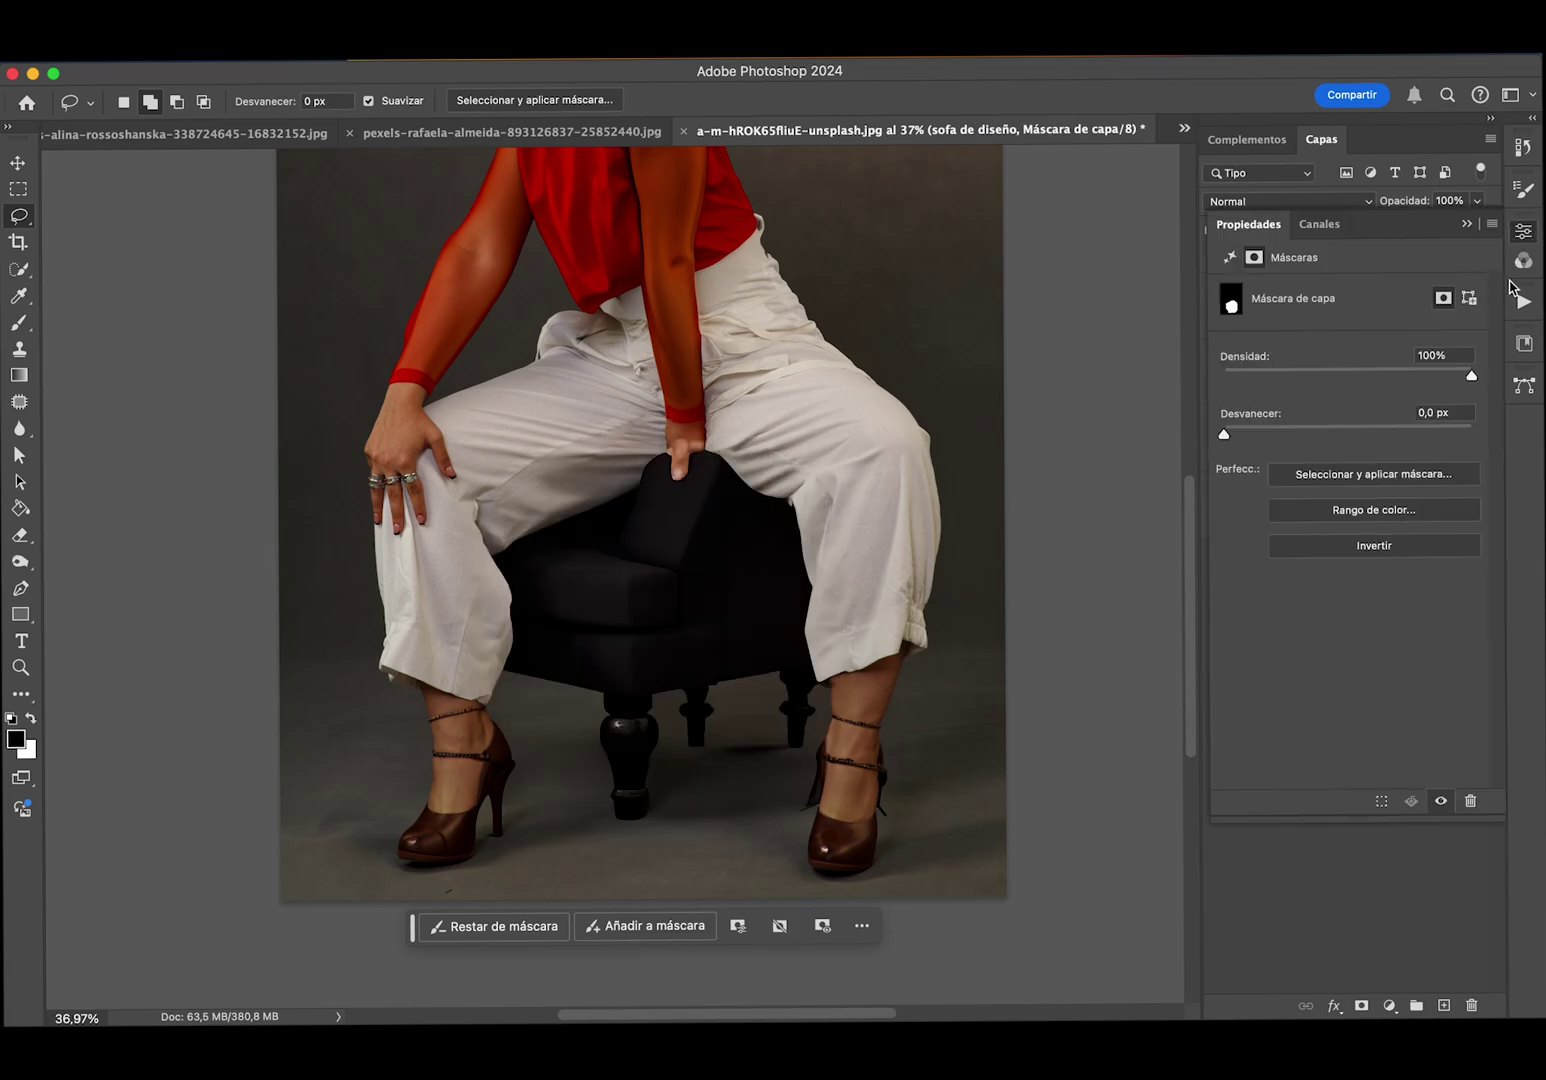
left_click(1524, 232)
left_click(1256, 306)
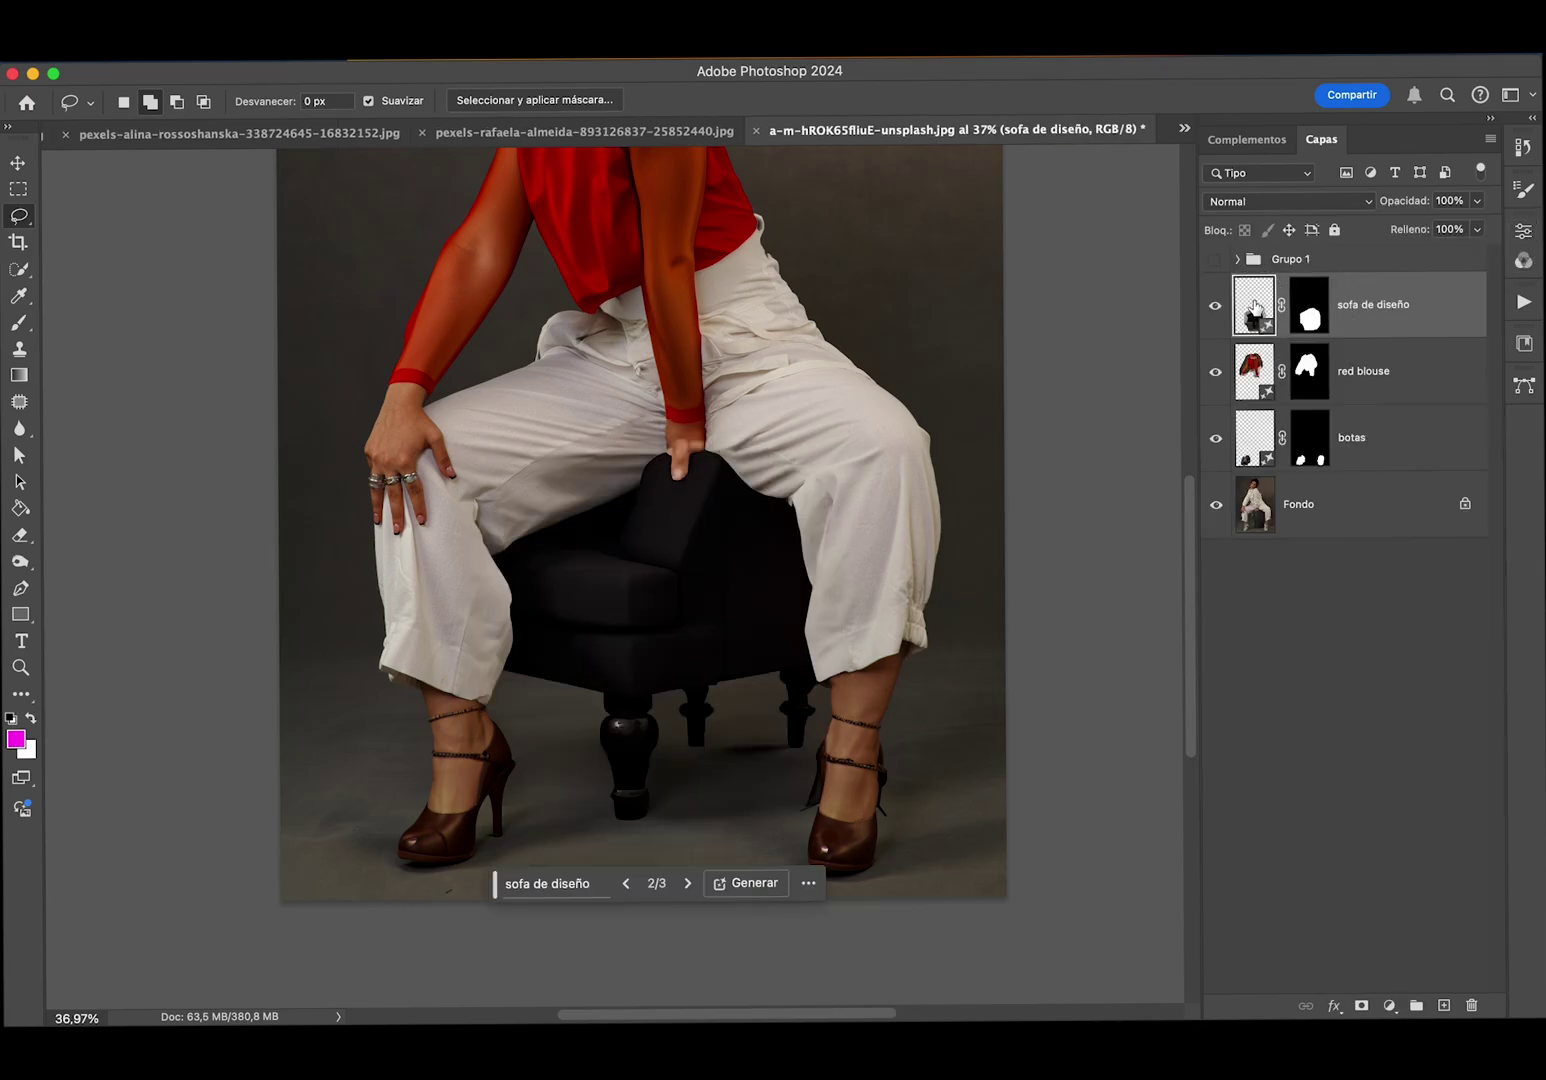
left_click(1524, 231)
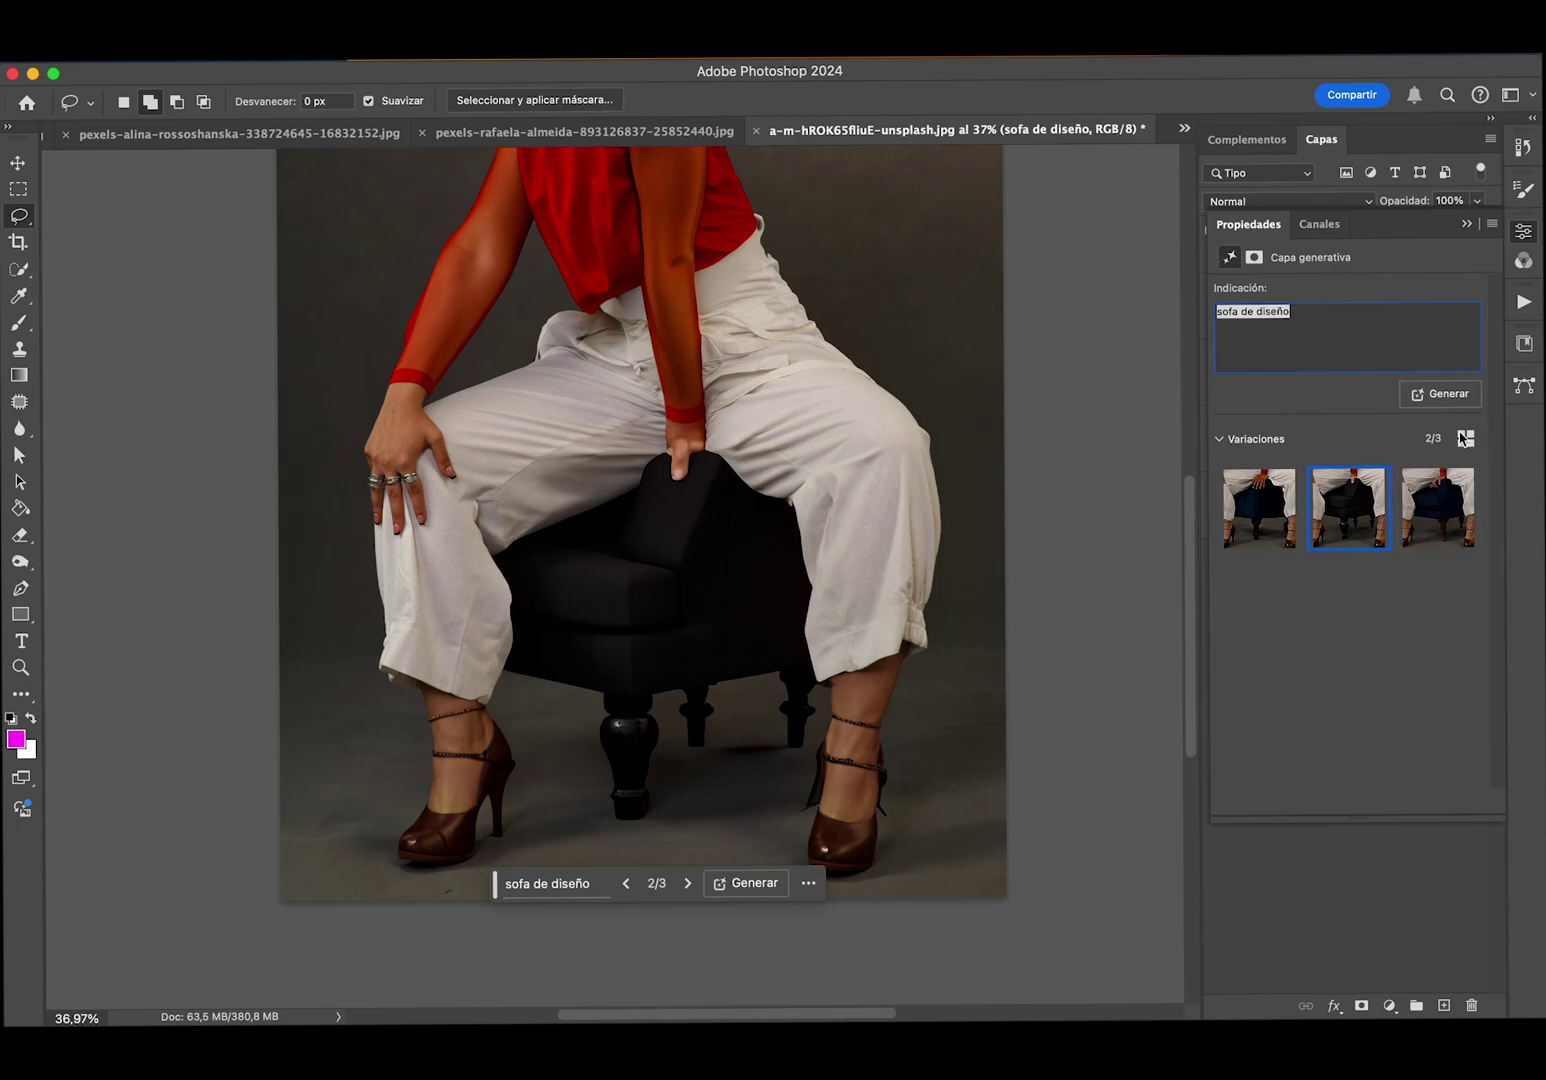
- Generate more 'sofa de diseño' variations and compare the blue and dark green options
left_click(1450, 400)
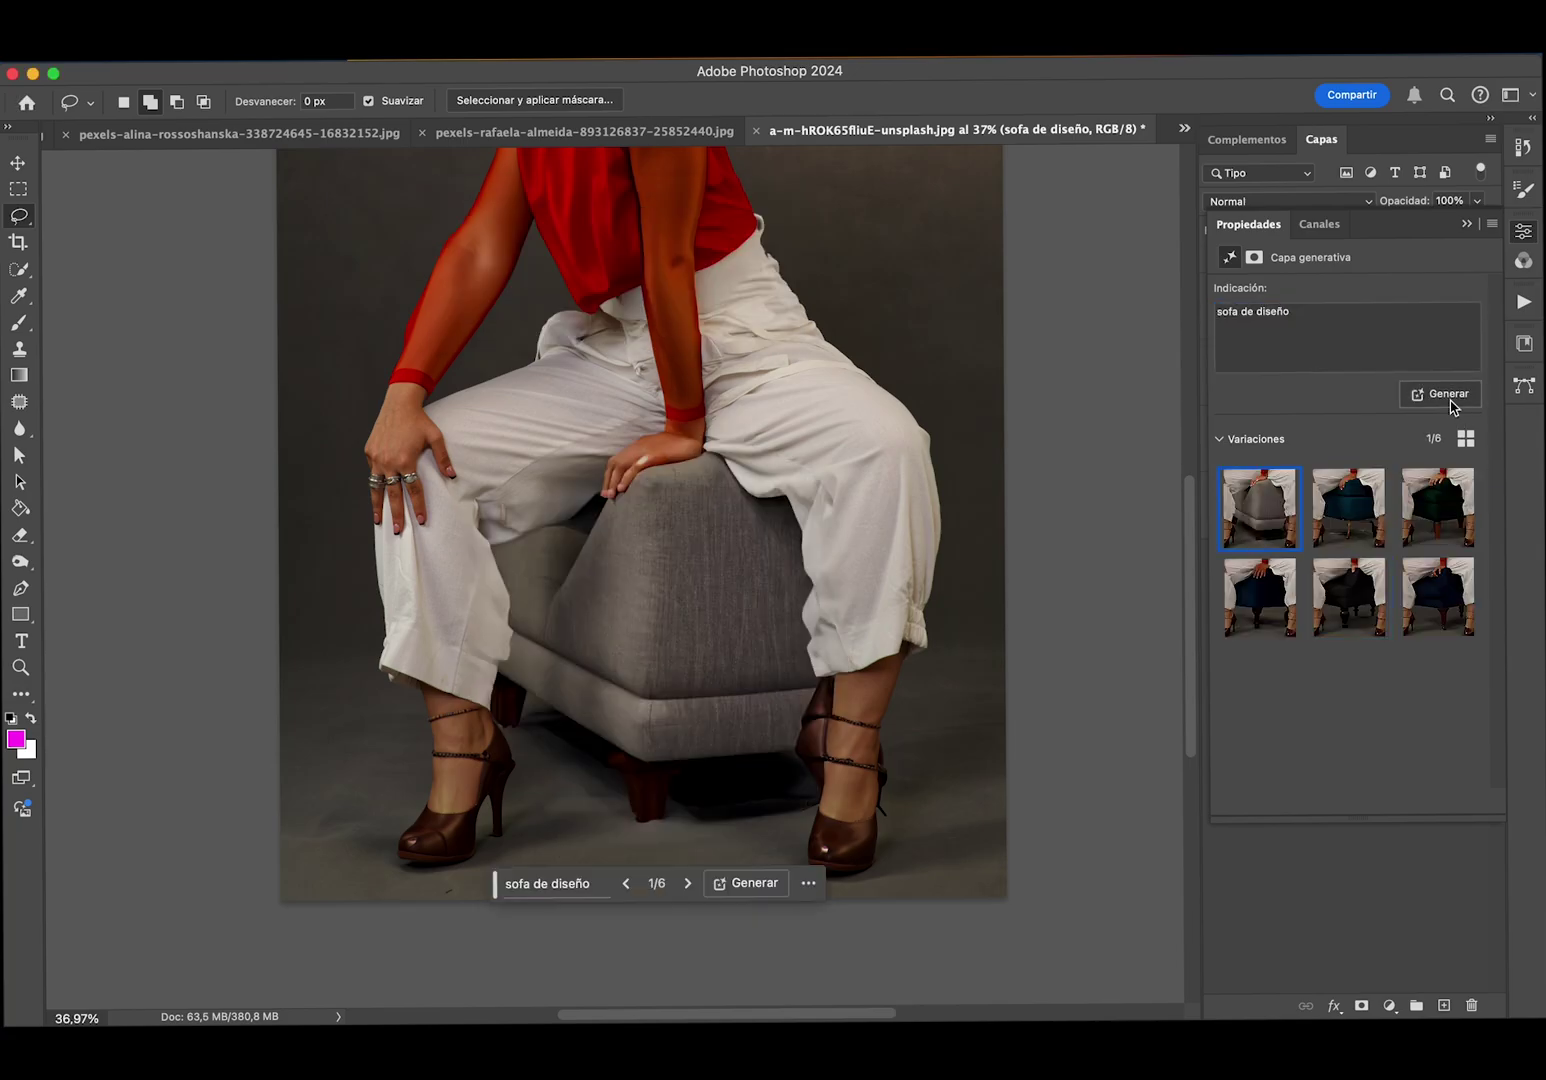
left_click(1357, 514)
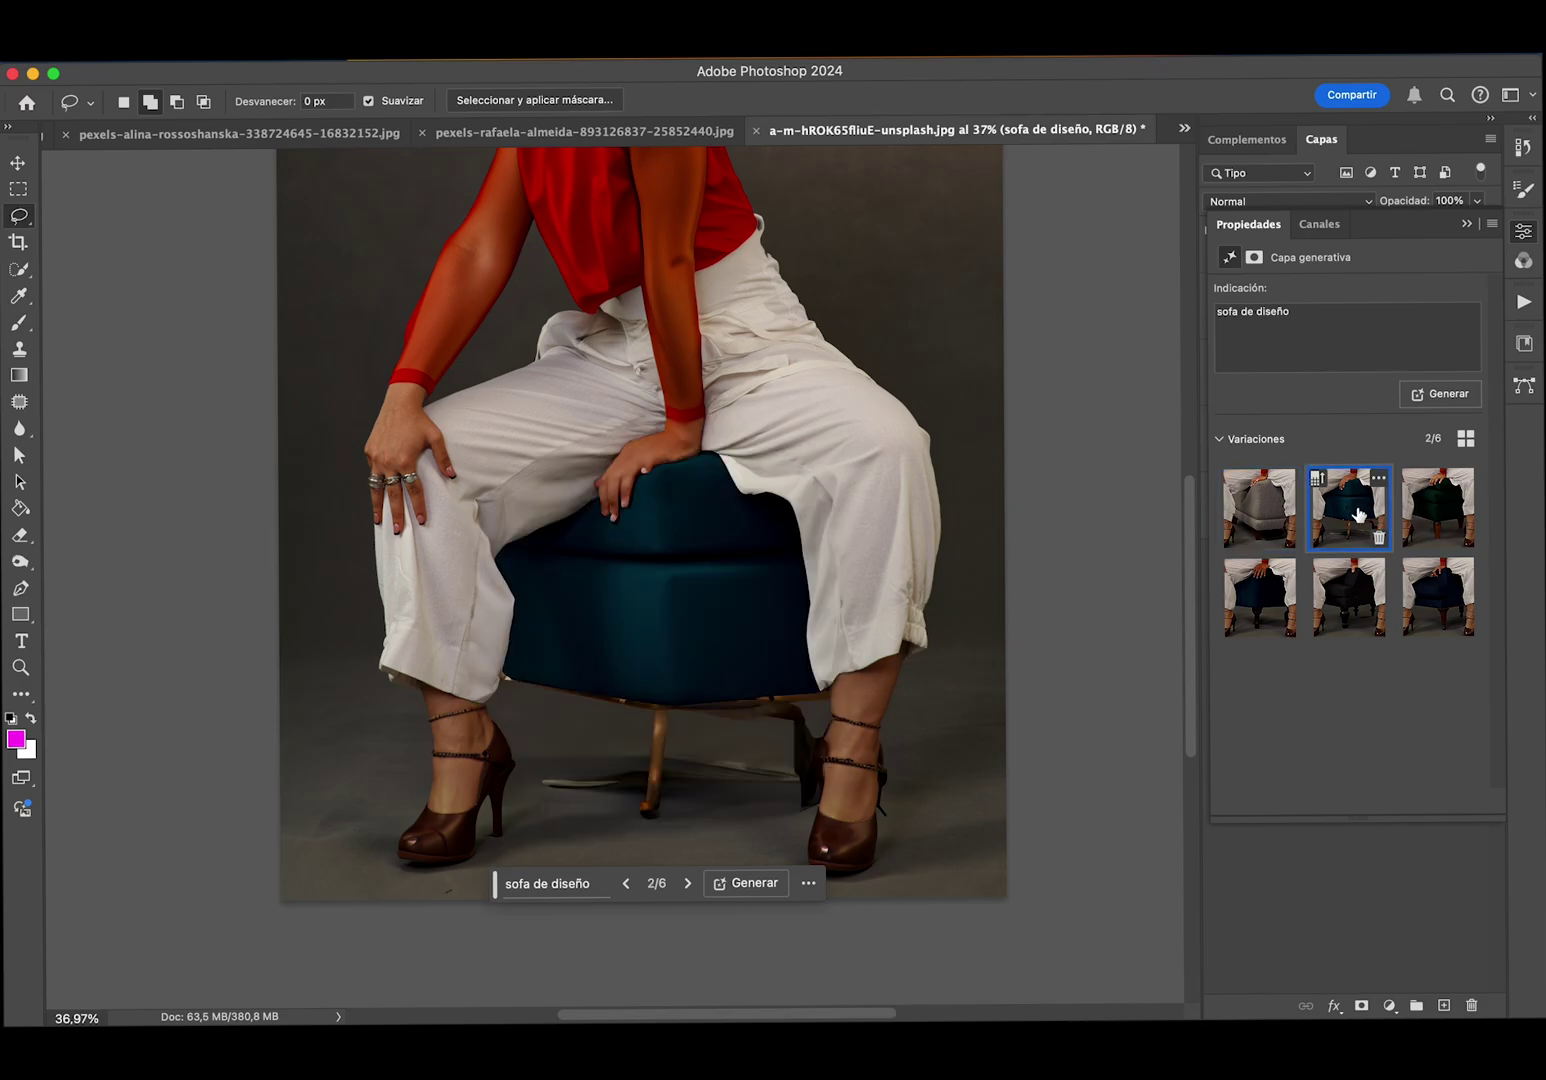
scroll(972, 634, "down", 2)
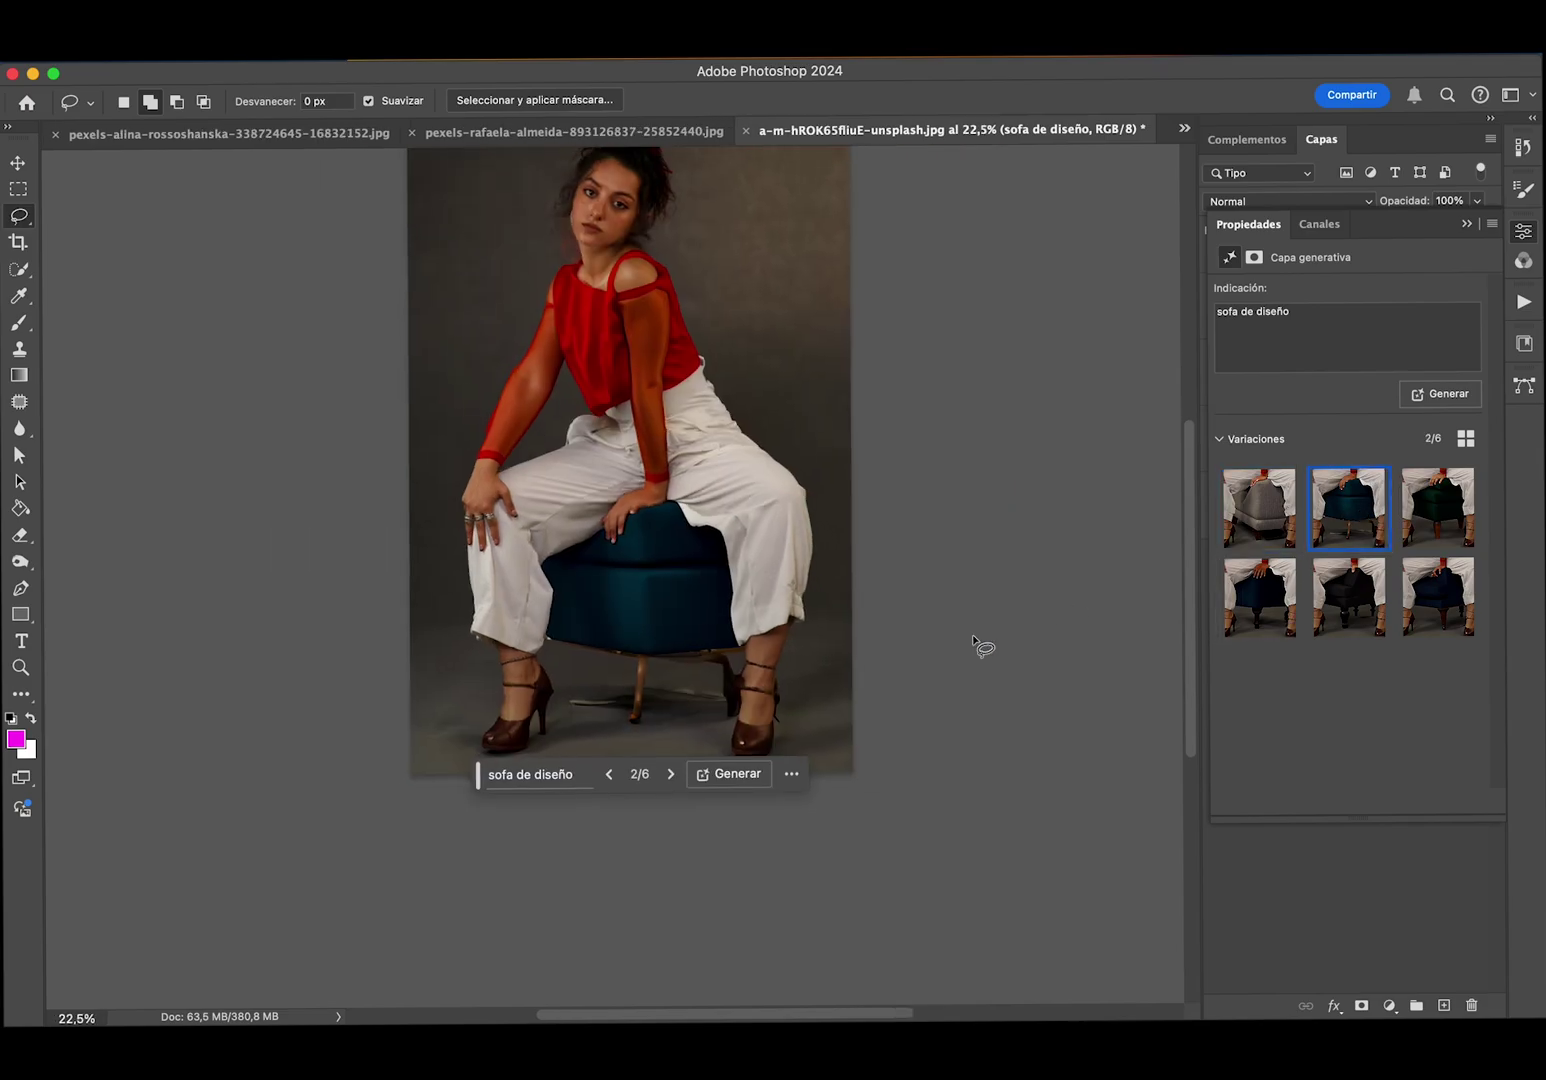
scroll(972, 634, "down", 3)
left_click(1455, 517)
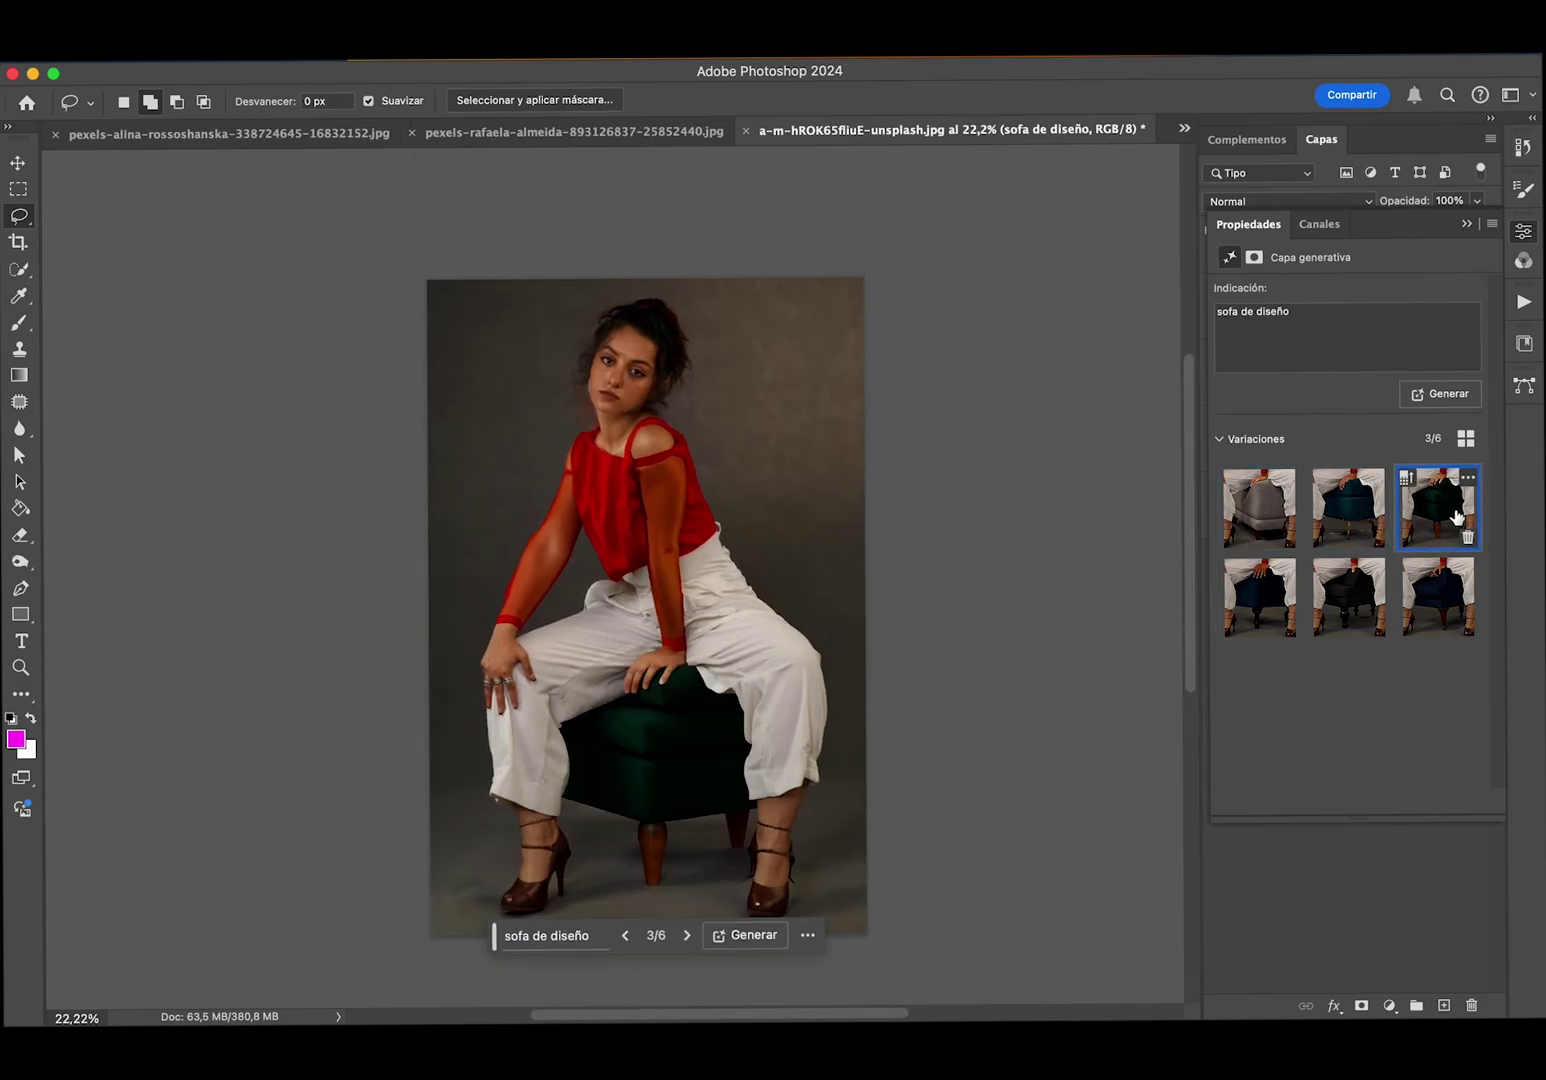
left_click(1357, 514)
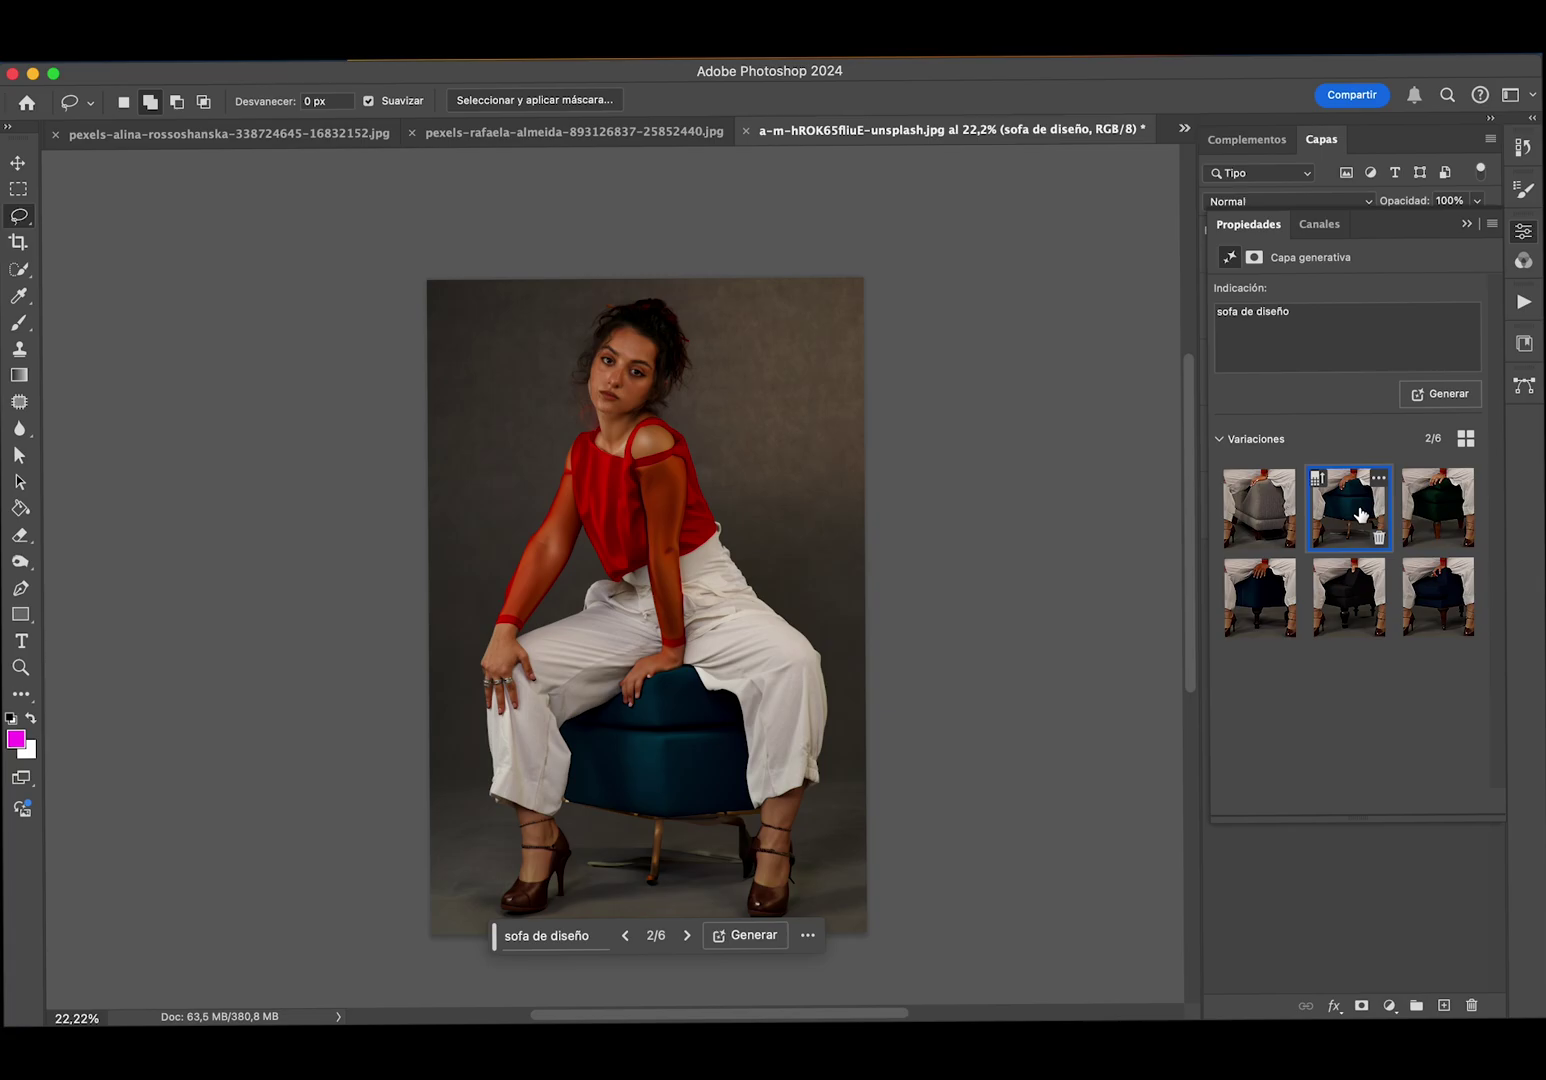
- Generate three more and pick variation 3 of 9, the navy stool on one leg
left_click(1421, 535)
scroll(725, 690, "up", 1)
scroll(725, 690, "up", 2)
scroll(725, 690, "down", 3)
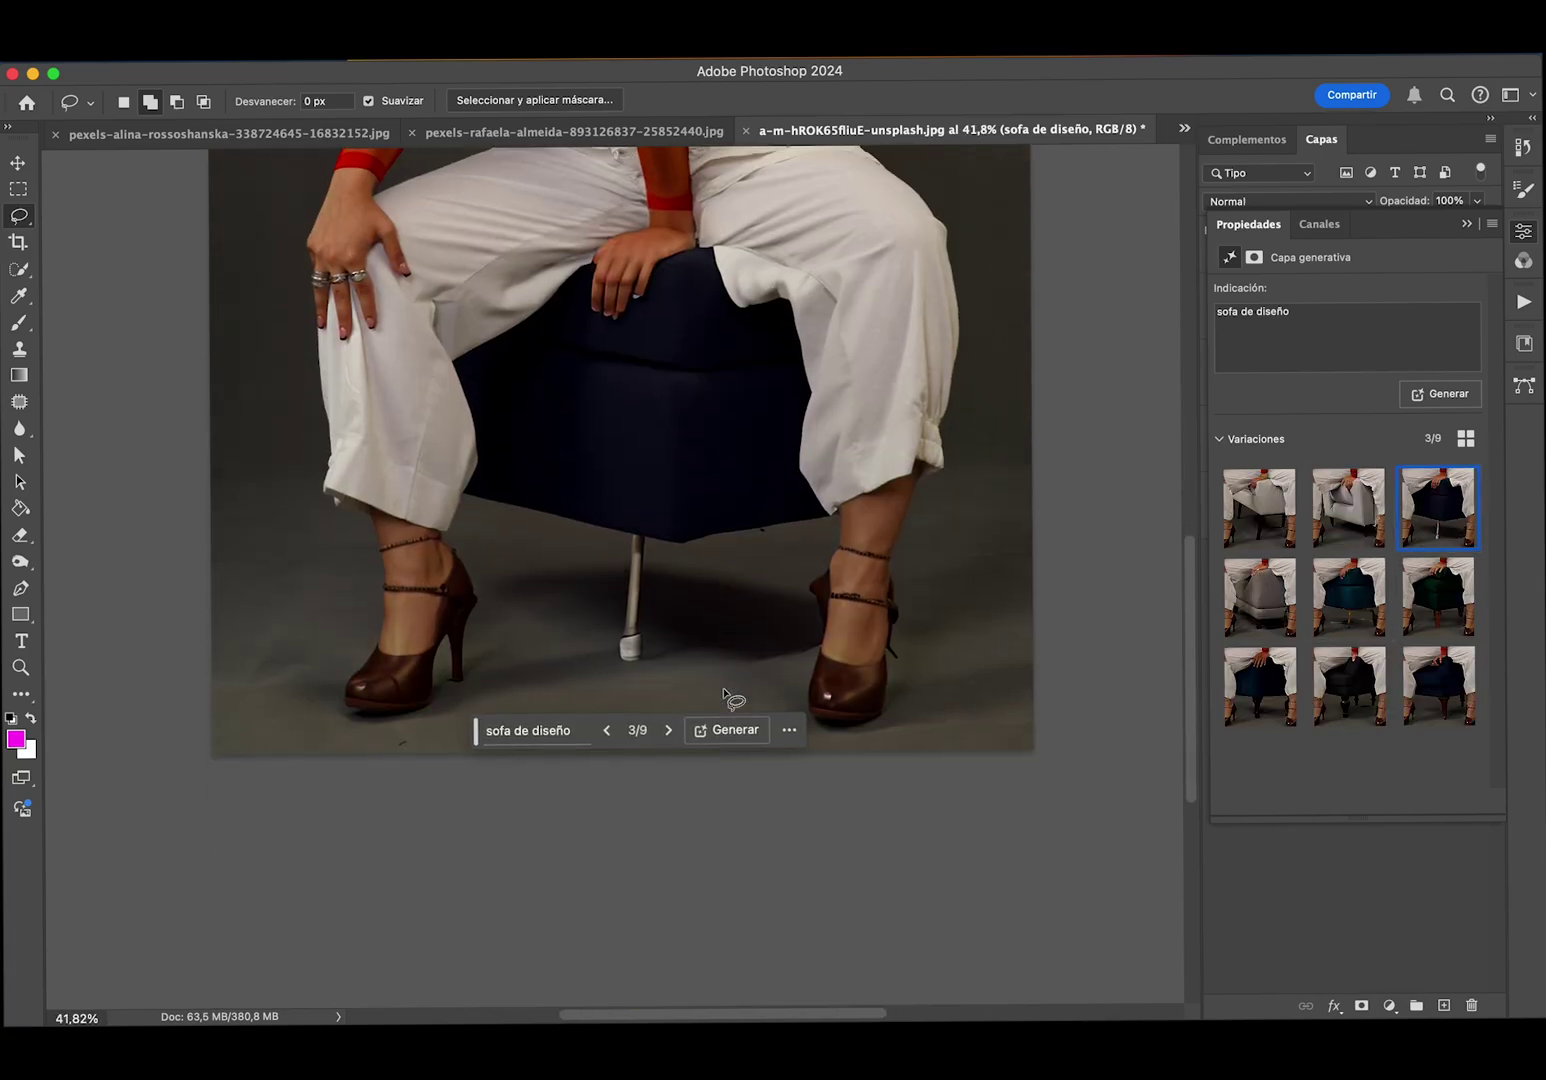
left_click(1341, 524)
left_click(1436, 522)
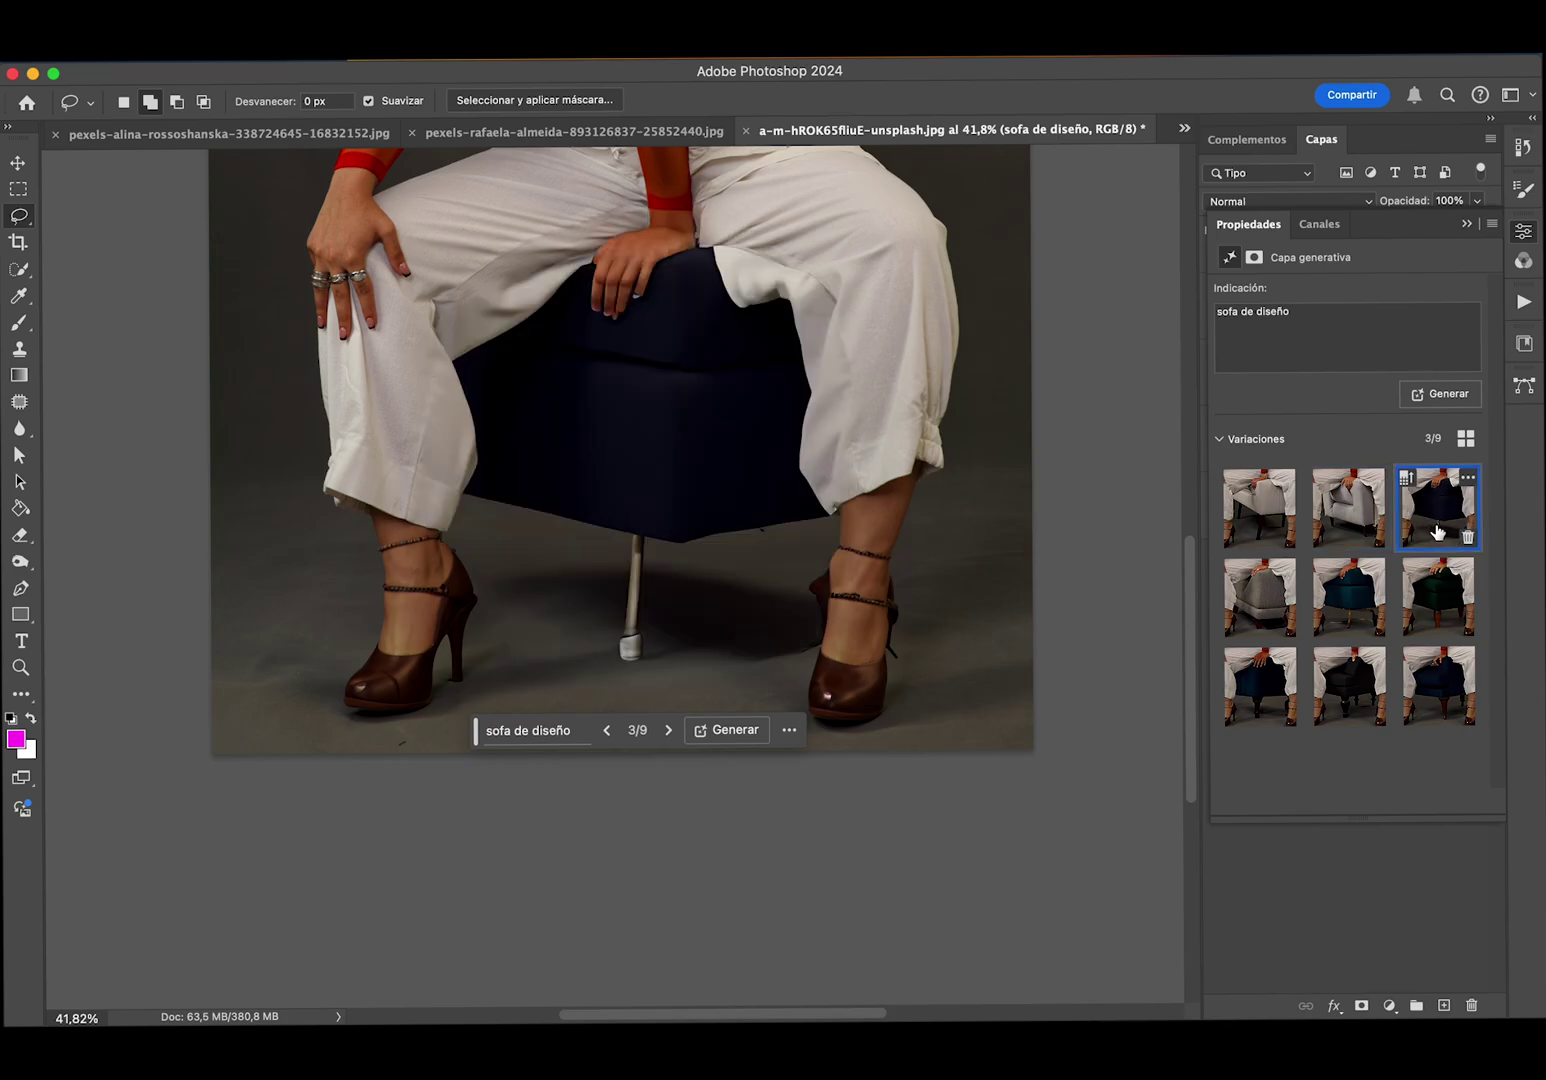
scroll(785, 722, "up", 2)
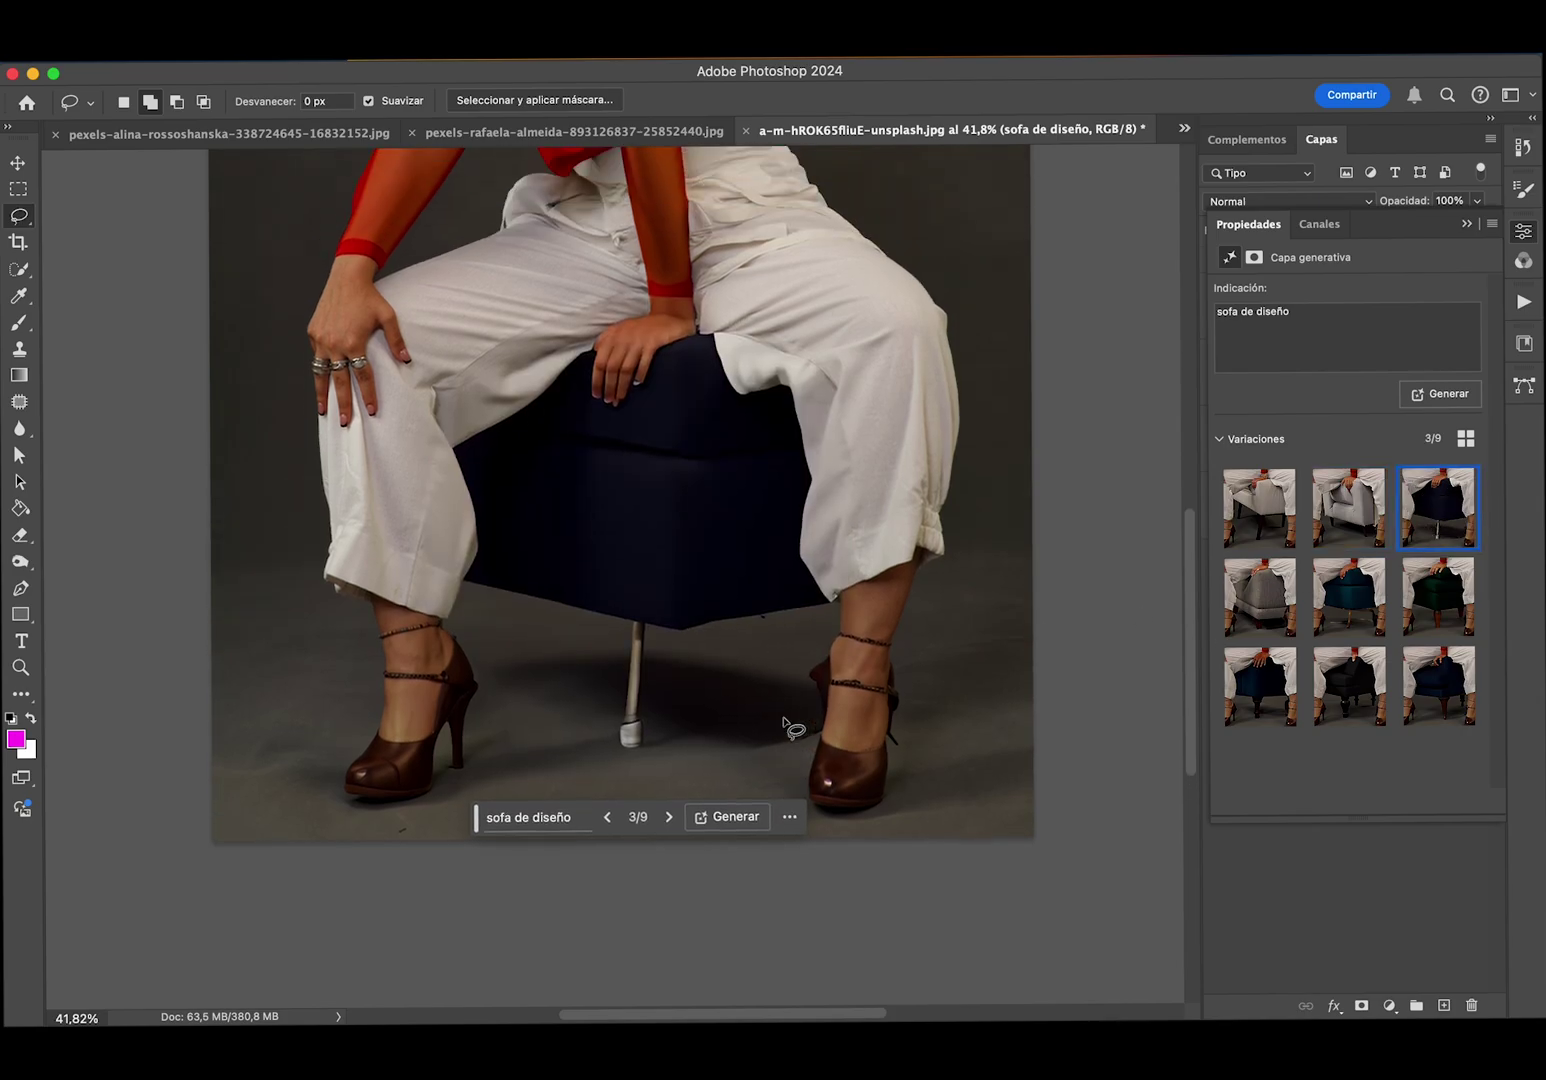
scroll(785, 722, "down", 3)
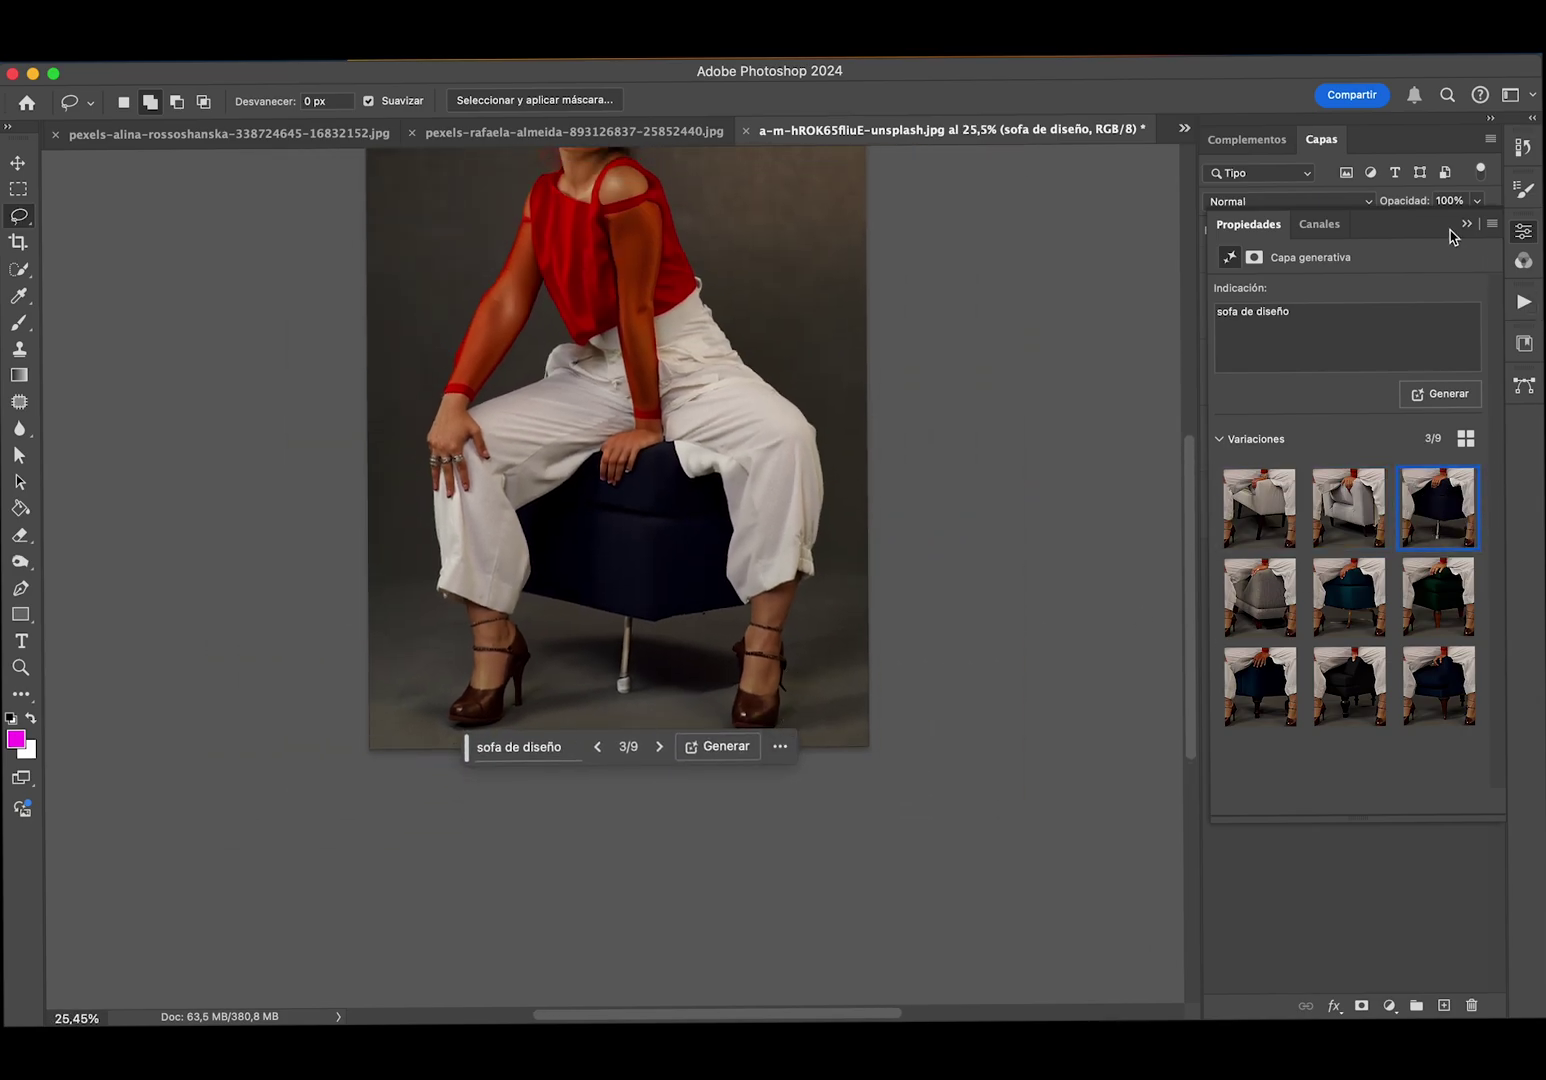
- Return to the Layers panel and scroll through the layer list
left_click(1466, 223)
scroll(931, 506, "up", 5)
scroll(931, 507, "down", 1)
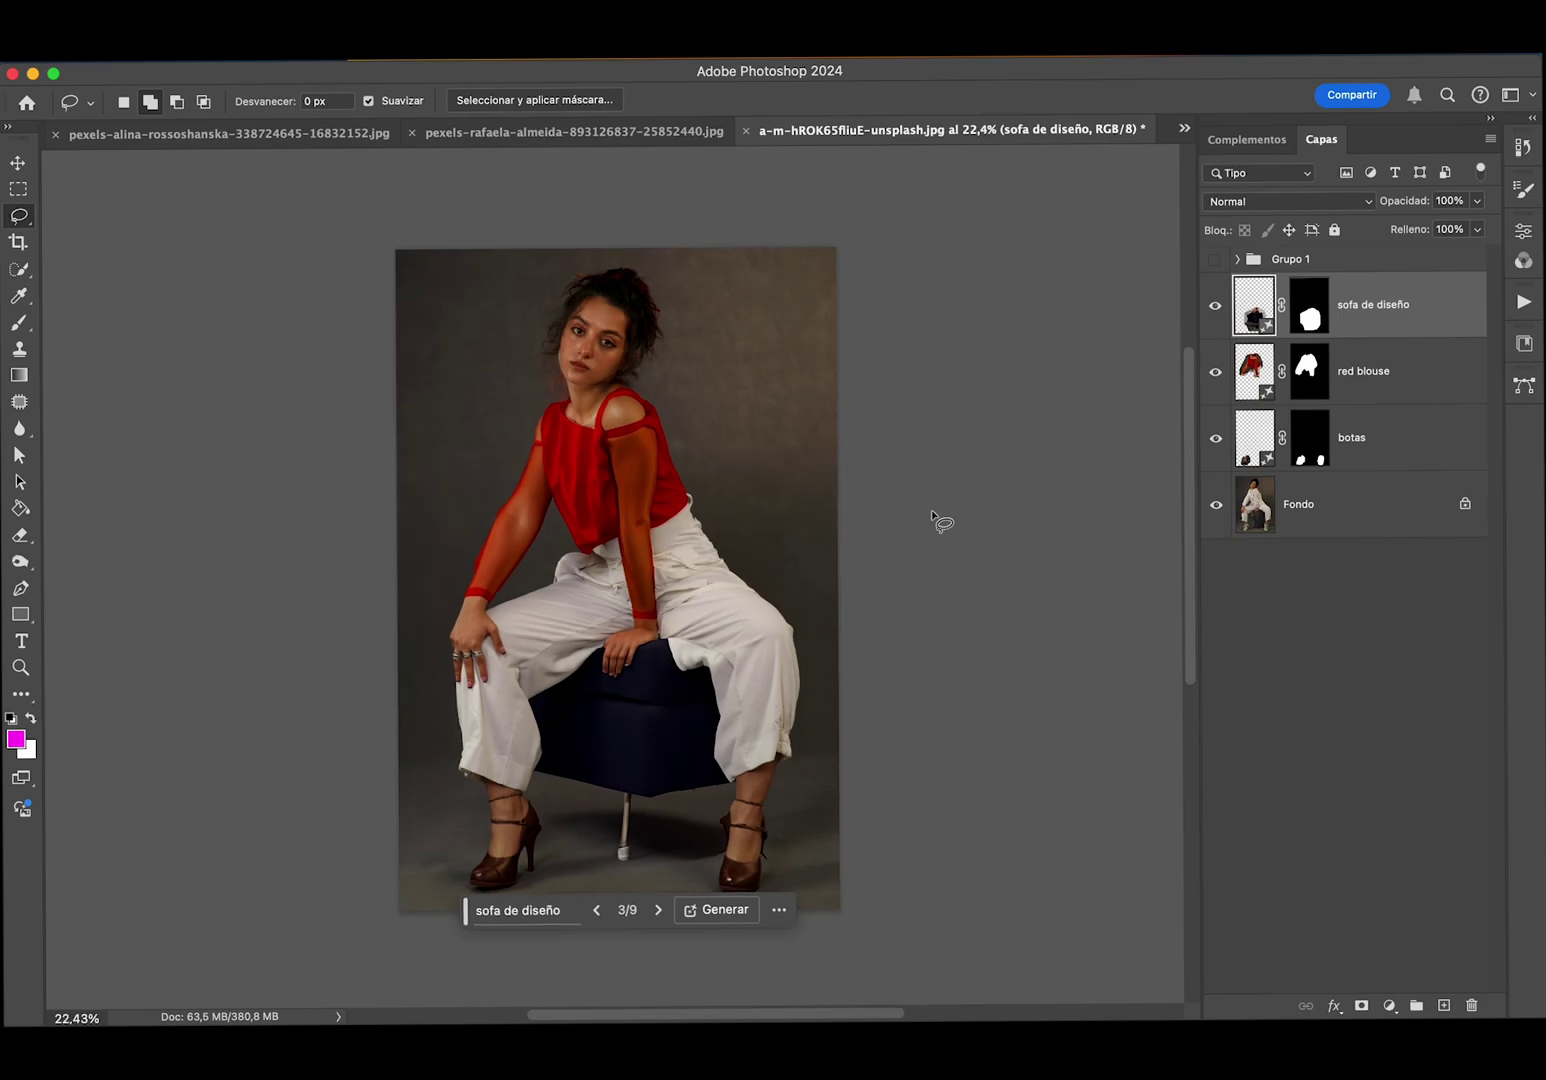
scroll(931, 507, "down", 1)
scroll(931, 510, "down", 2)
scroll(931, 516, "up", 1)
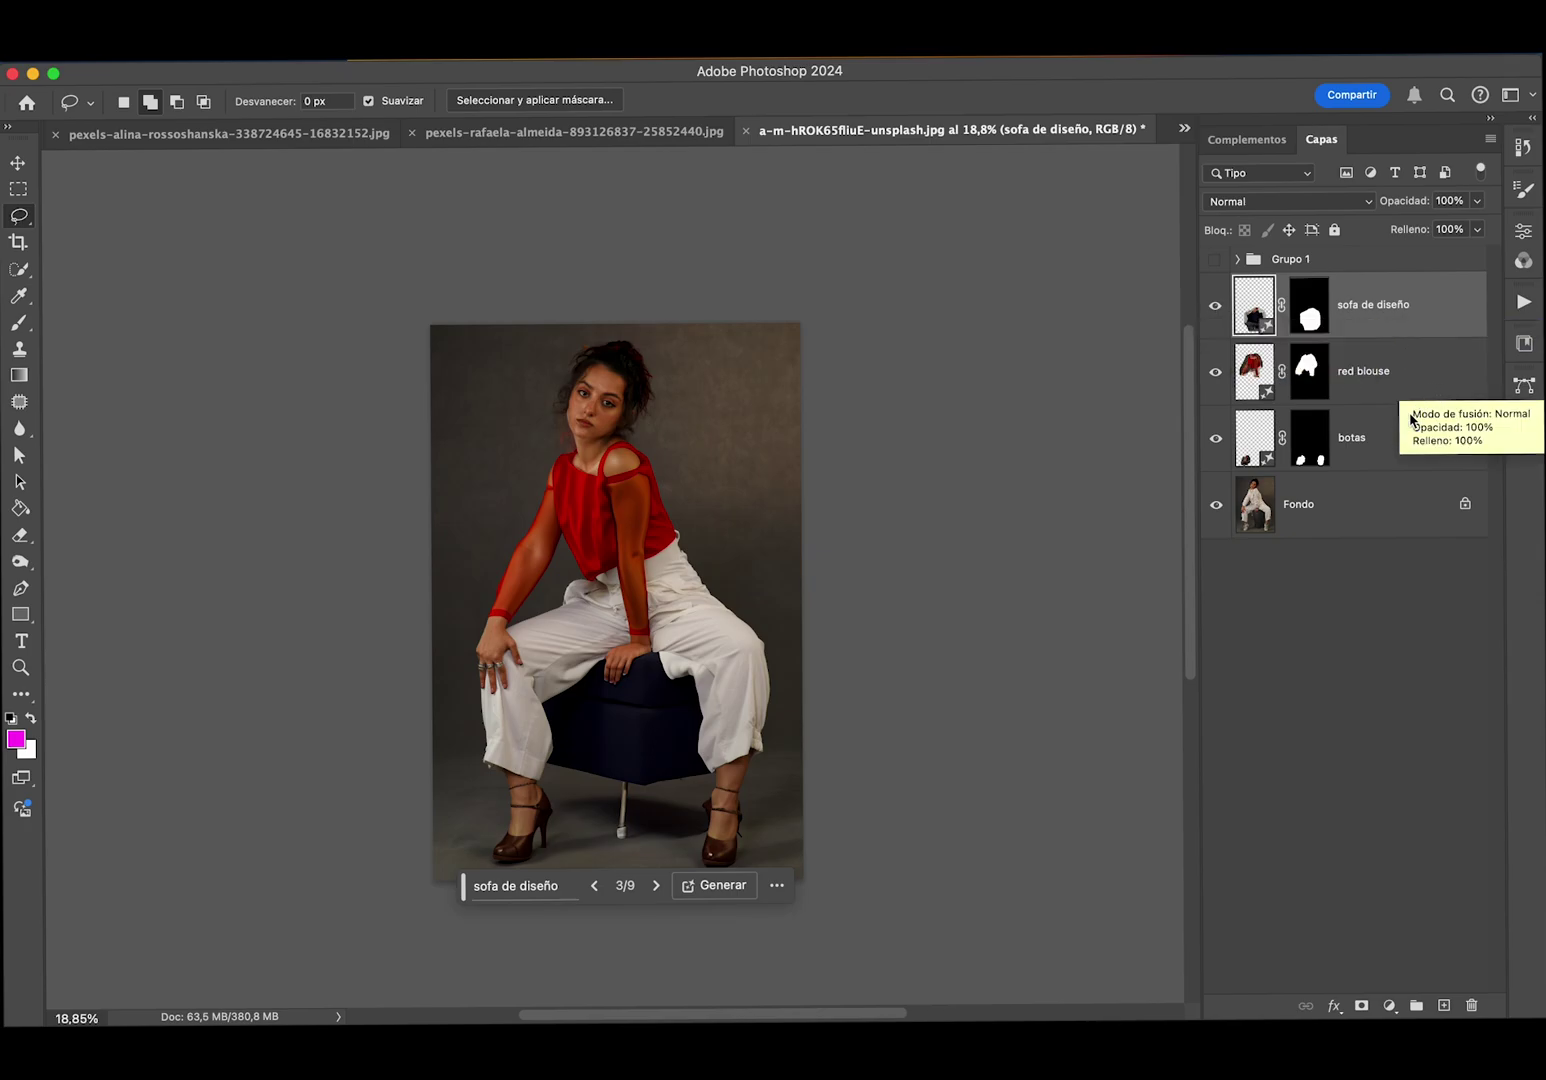
- Group the sofa, red blouse and botas layers into Grupo 2
left_click(1382, 444, "super")
left_click(1388, 380, "super")
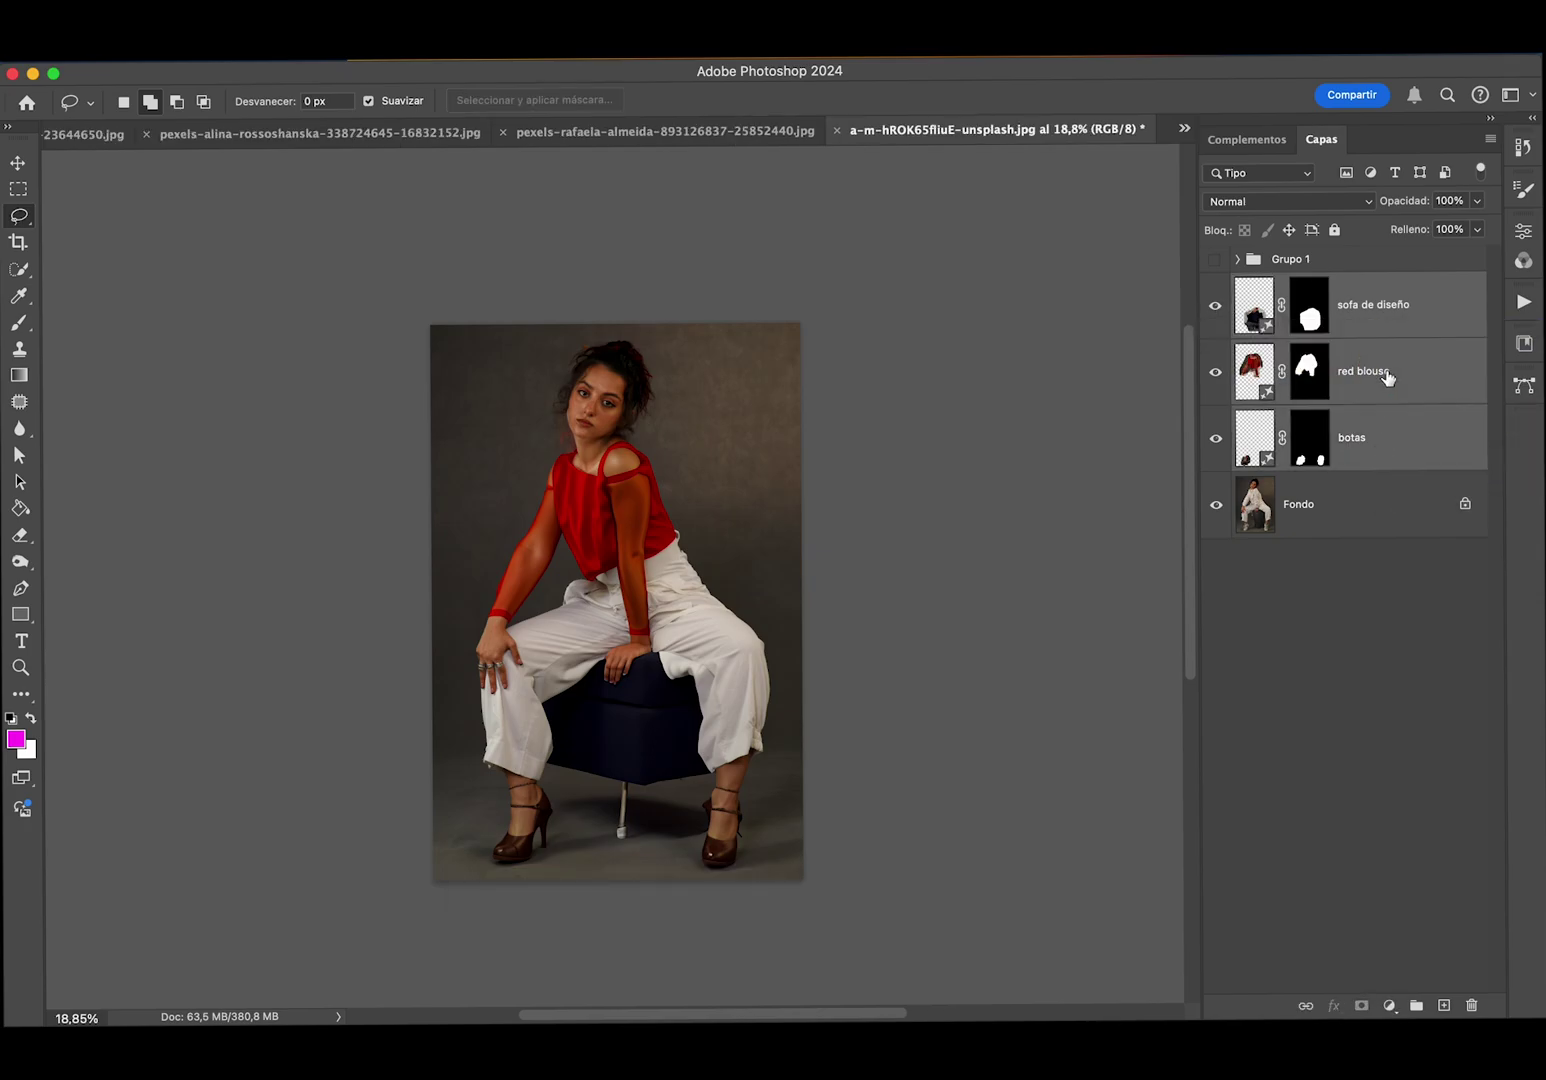
left_click(1416, 1005)
- Toggle Grupo 2's visibility to compare the edits against the original photo
left_click(1215, 286)
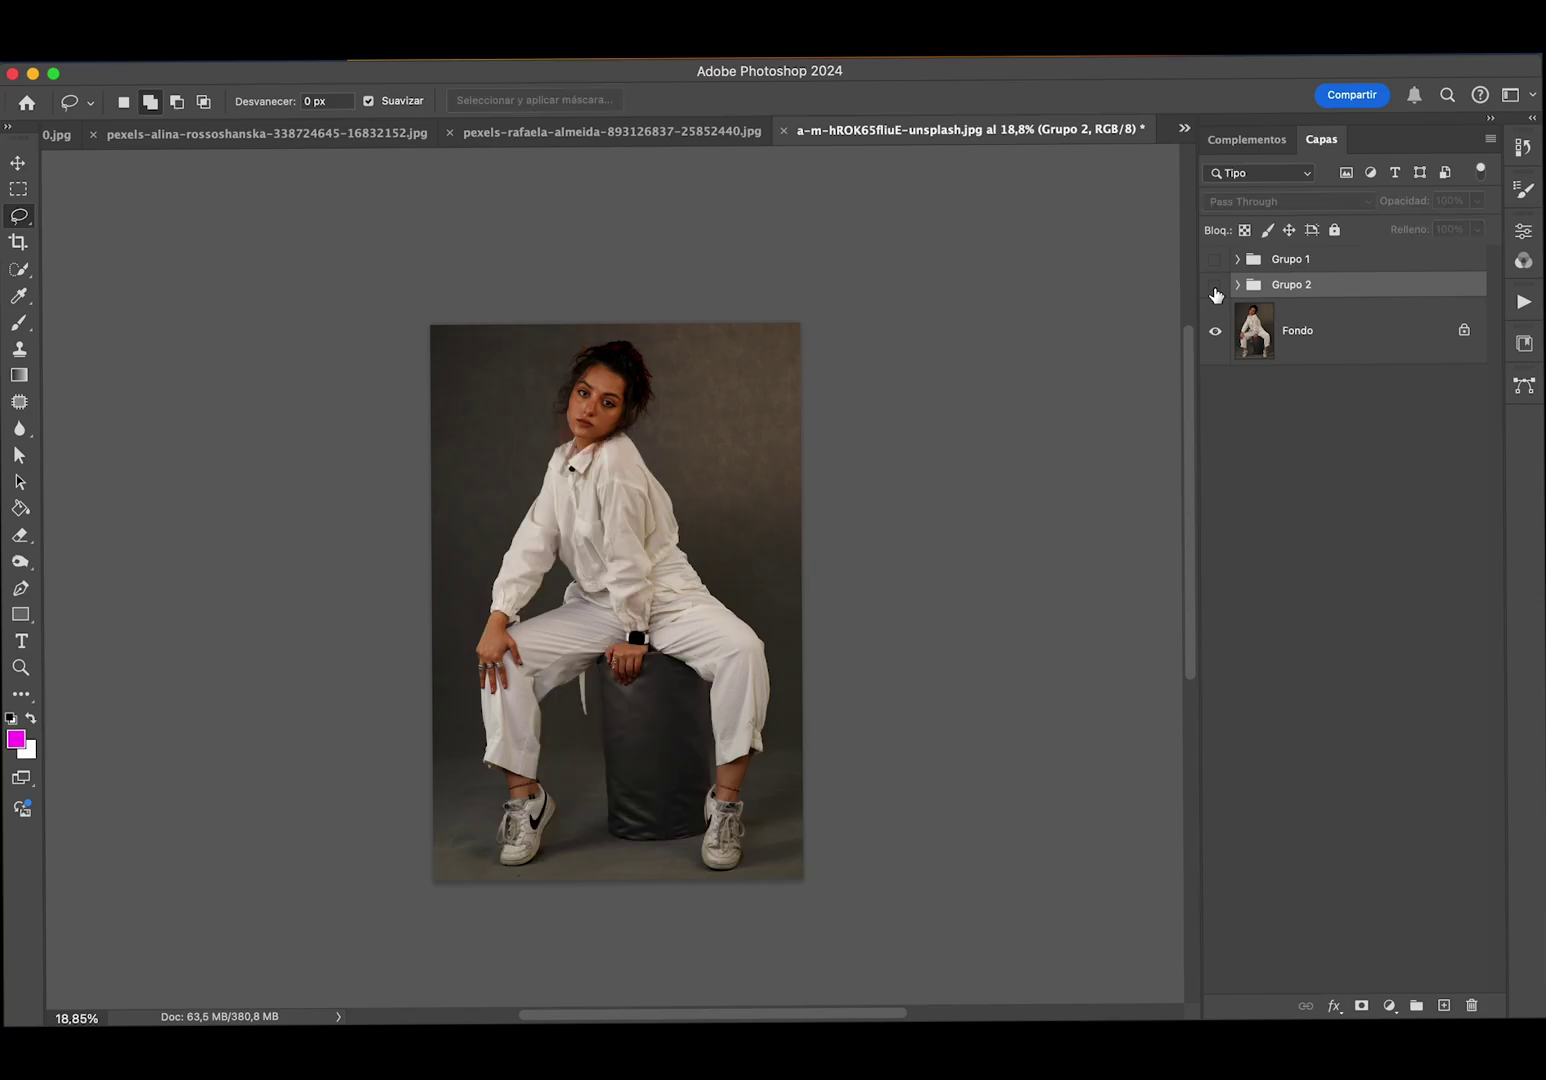
left_click(1215, 288)
left_click(1215, 288)
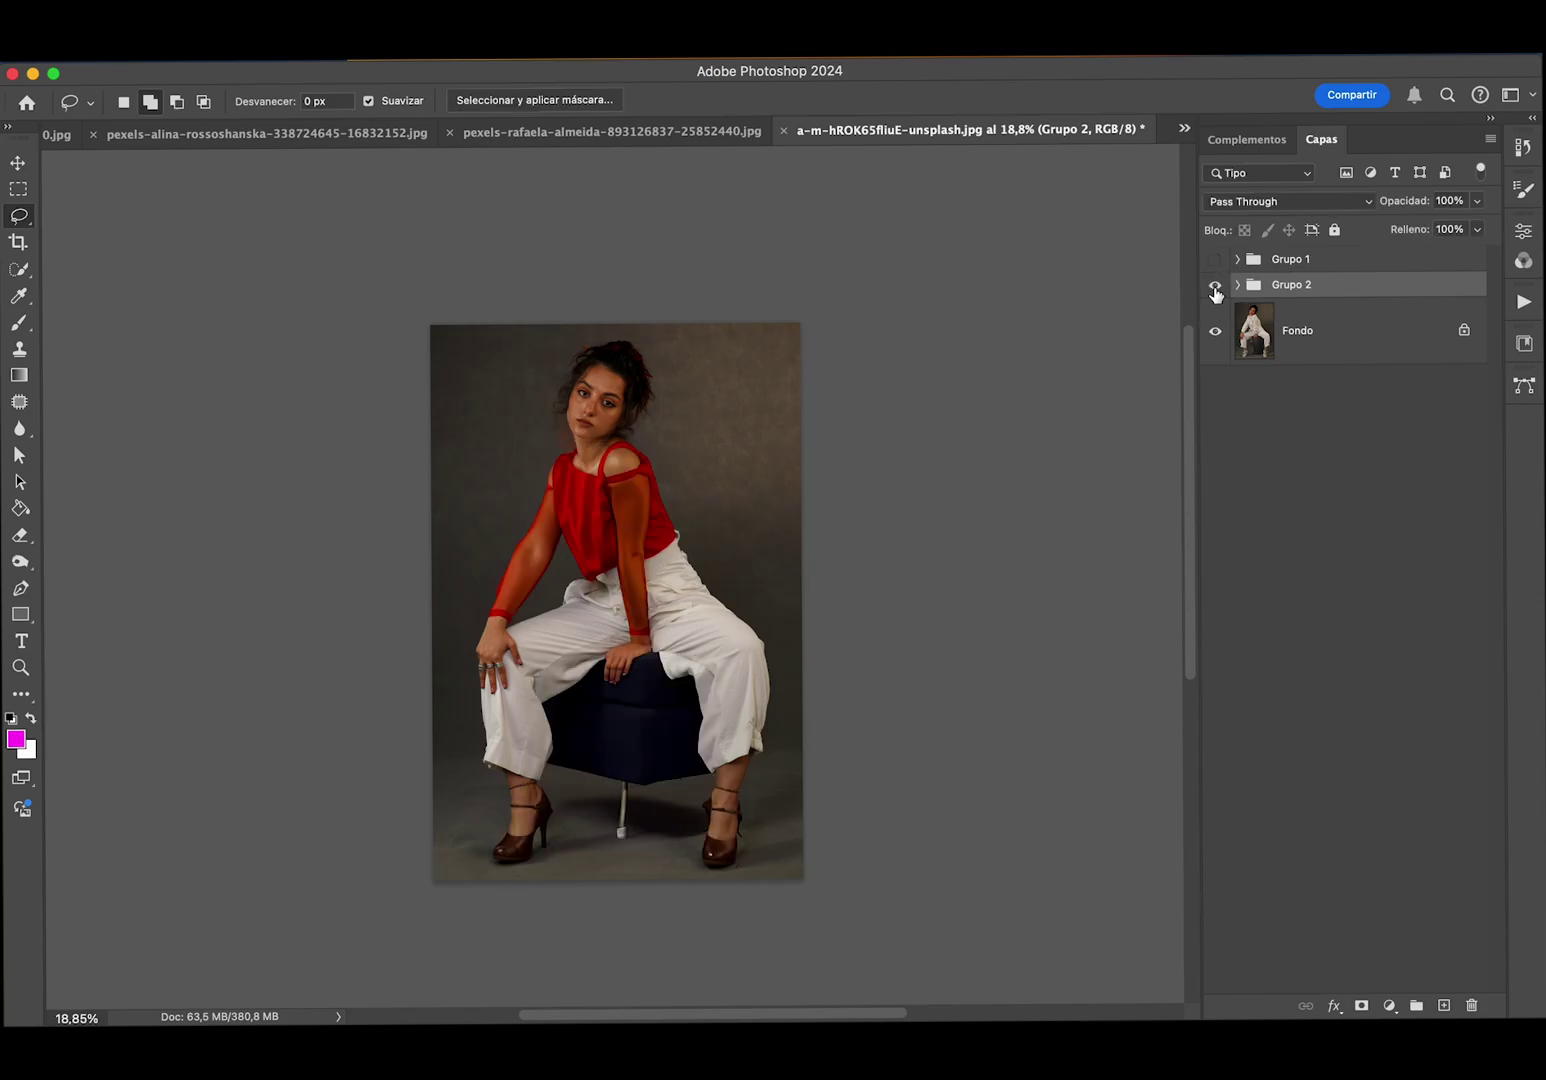
left_click(1215, 289)
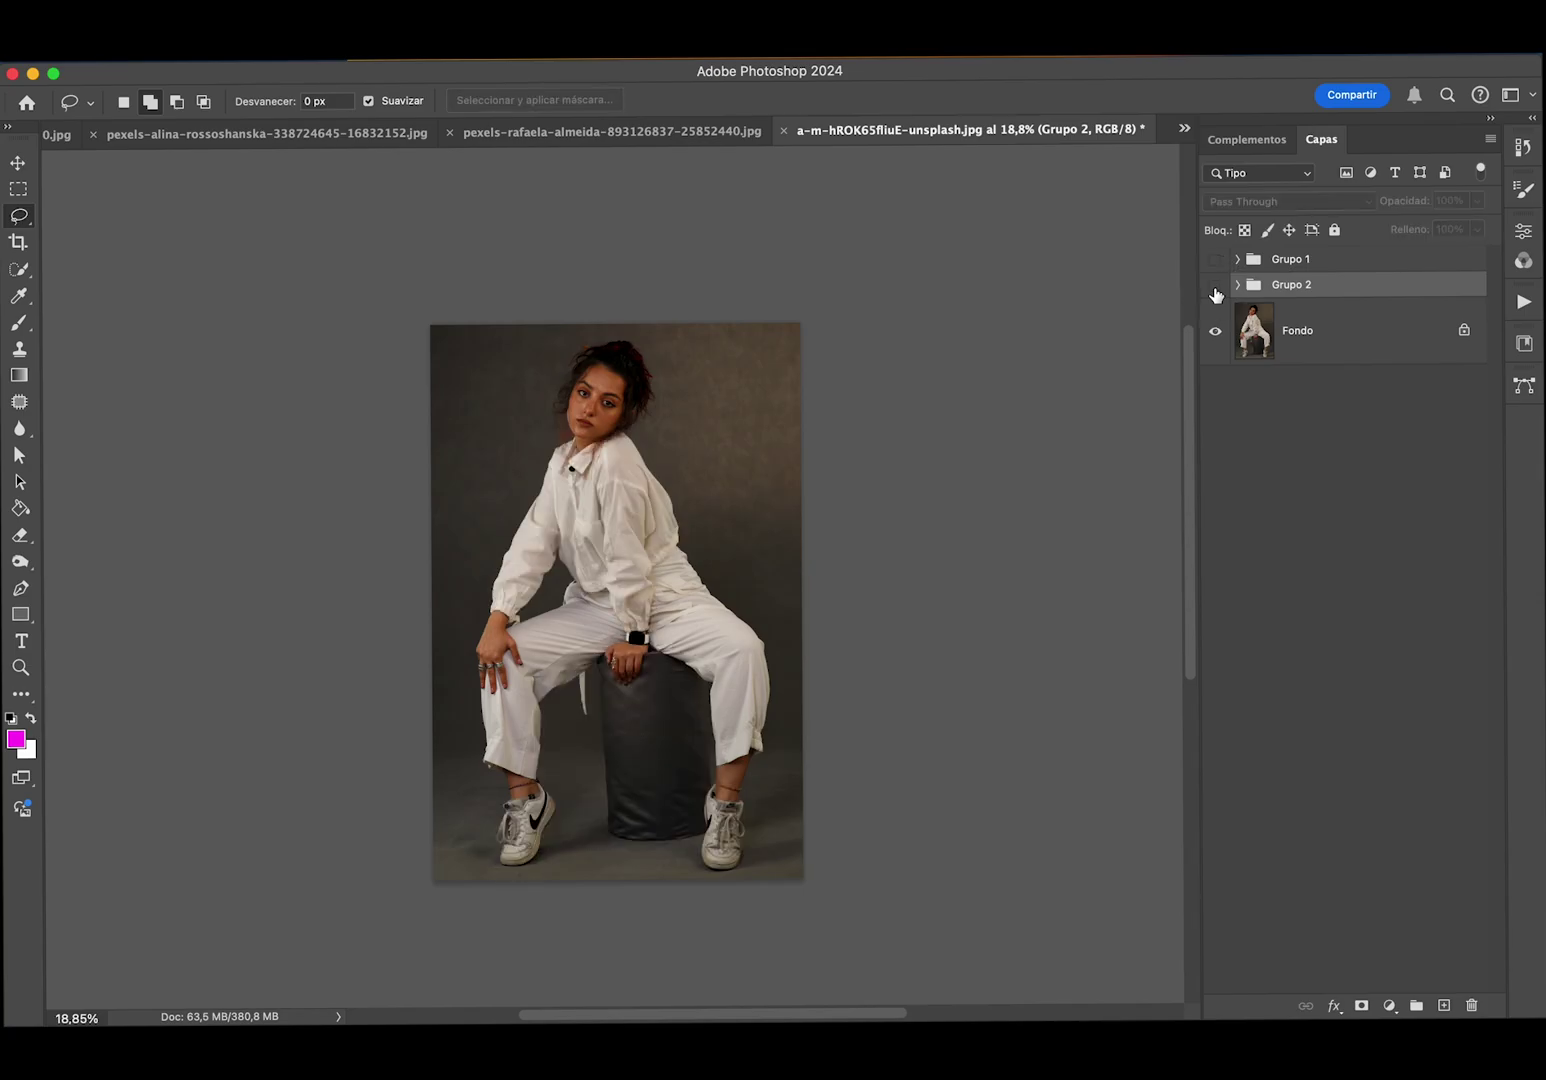
left_click(1215, 290)
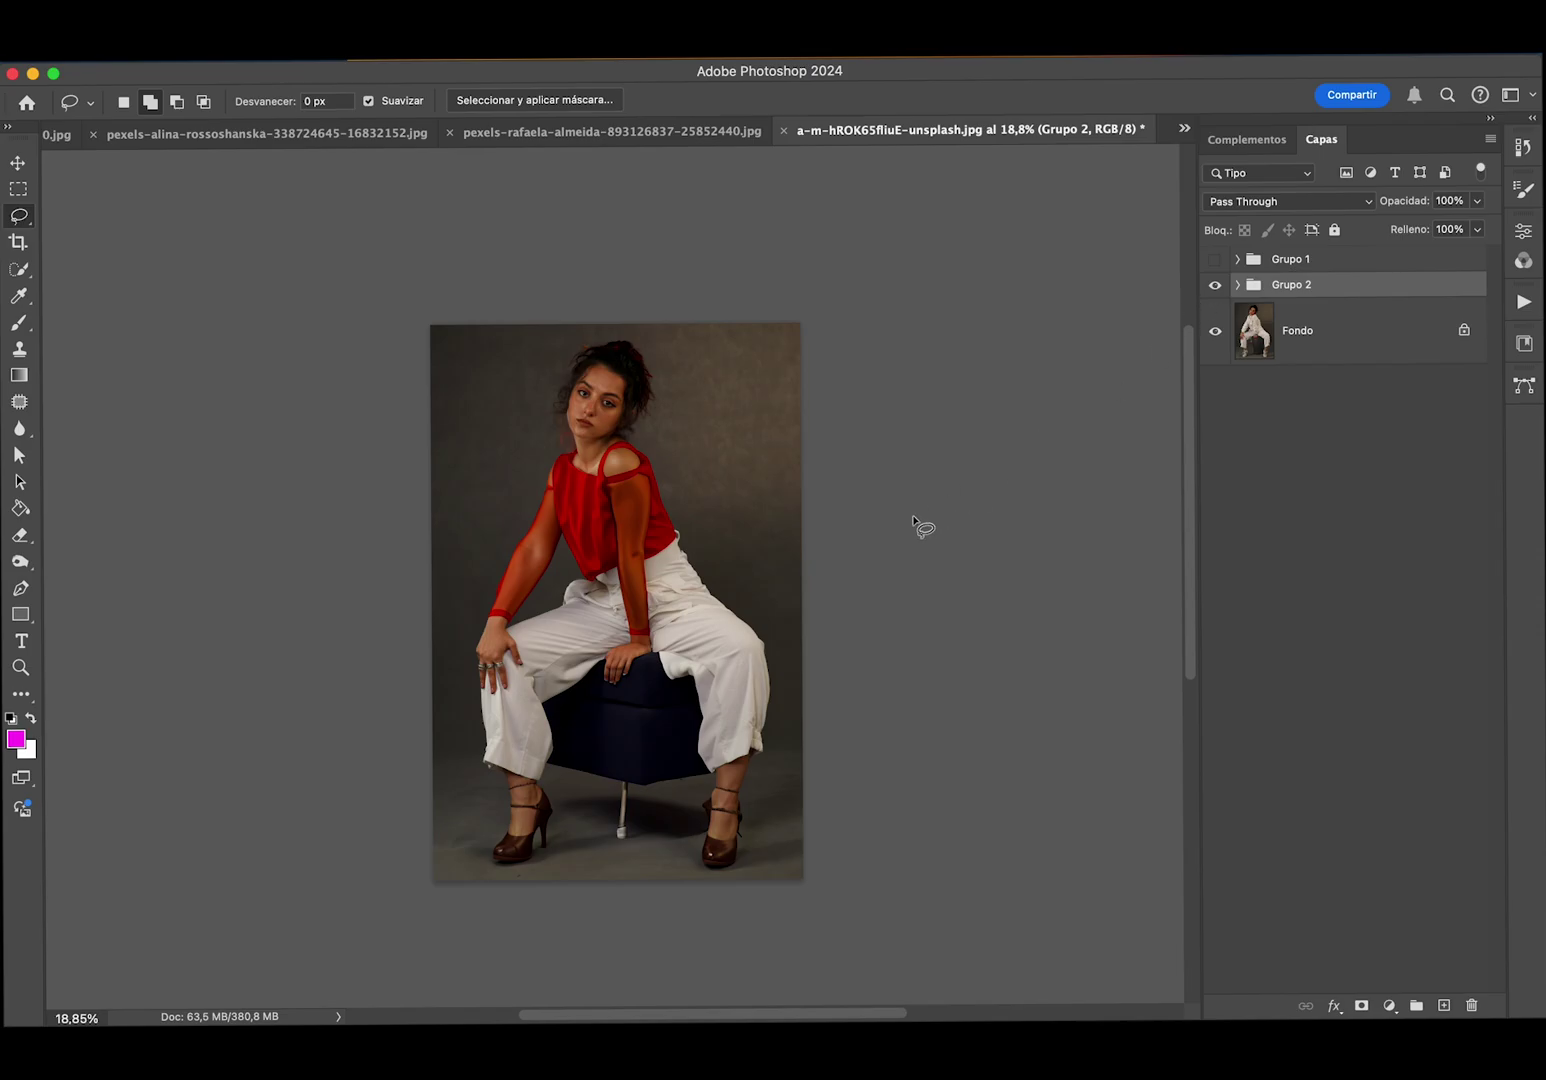
scroll(920, 525, "up", 1)
scroll(920, 525, "up", 2)
scroll(920, 525, "up", 3)
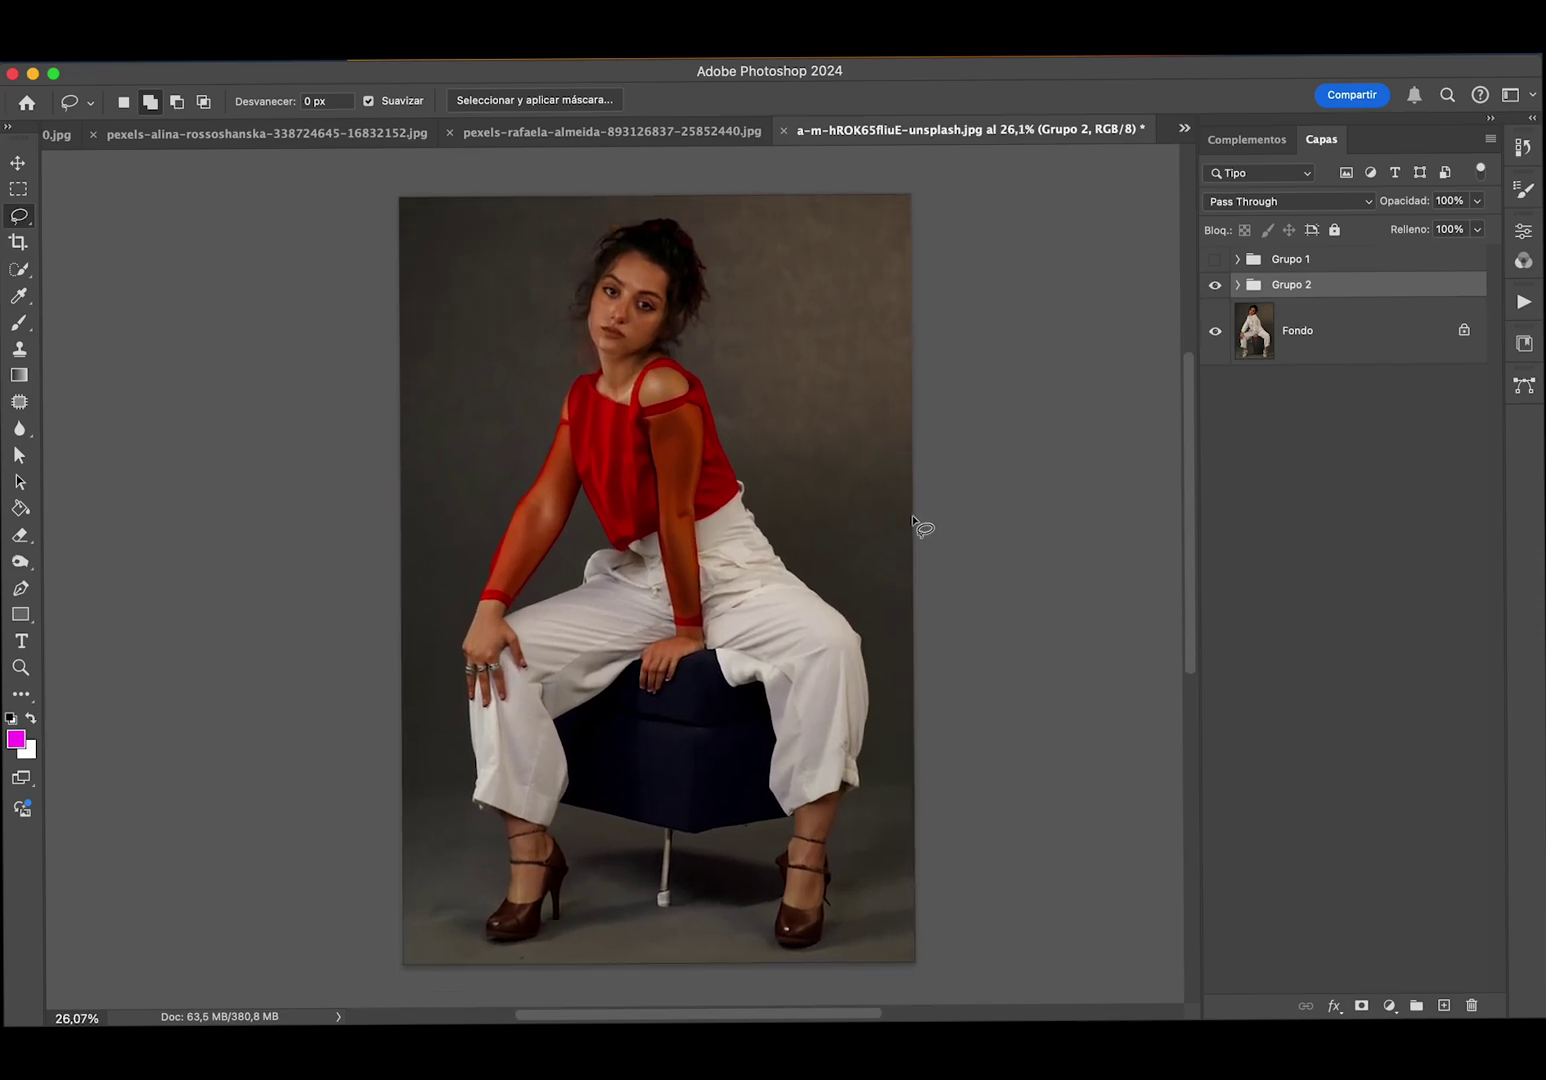